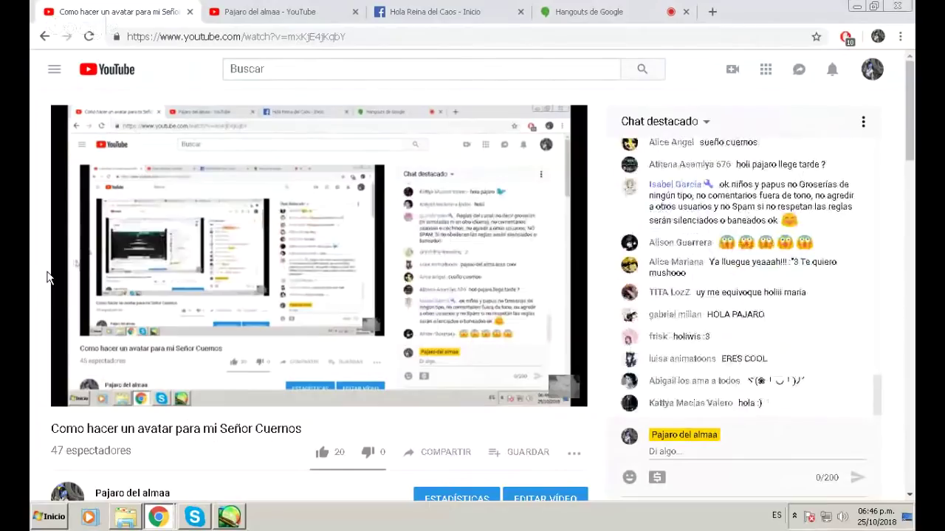
Switch to PaintTool SAI and look through the reference photos SrCuernos.jpg, SrCuernos2.jpg and SrCuernos1.jpg.
{"action": "mouse_move", "coordinate": [230, 519]}
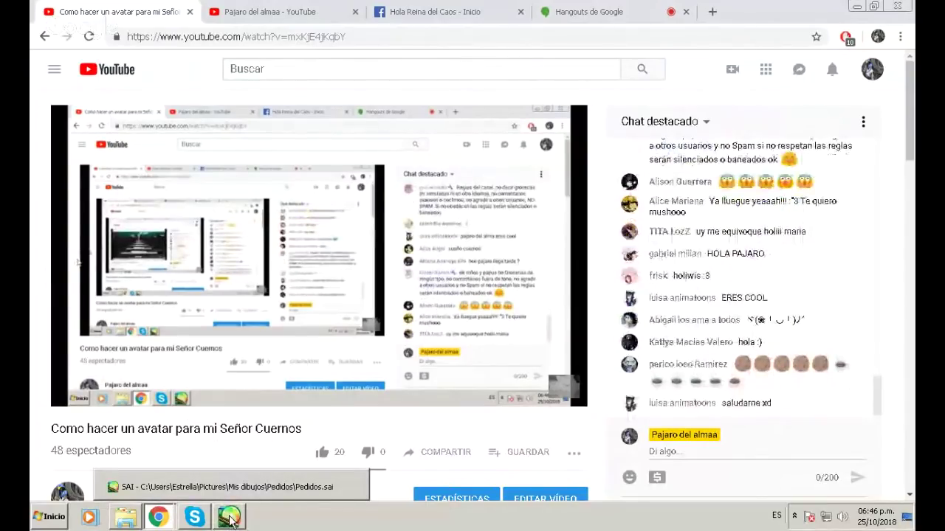
{"action": "left_click", "coordinate": [229, 519]}
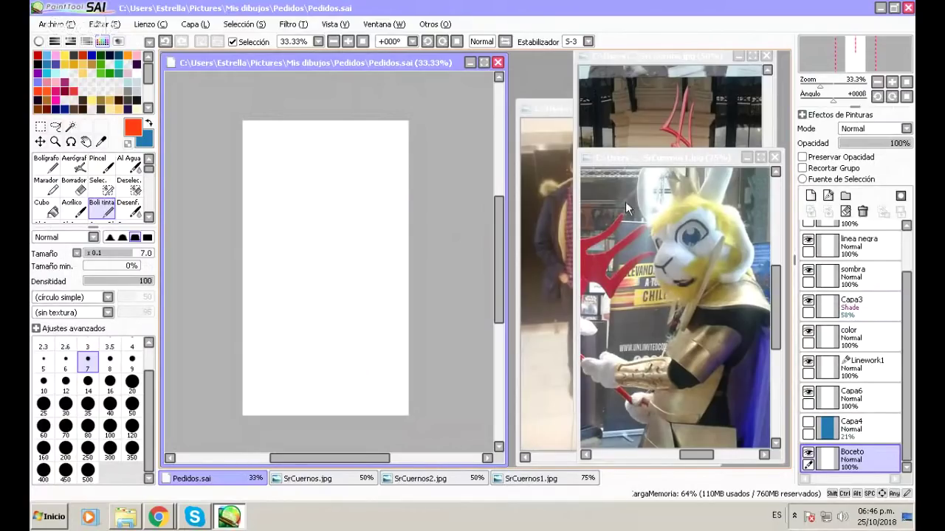
{"action": "left_click", "coordinate": [662, 62]}
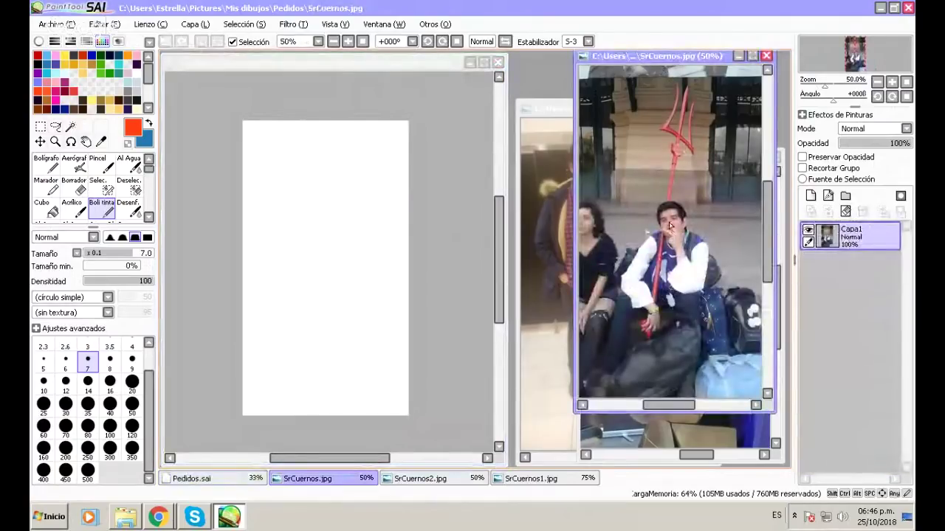
{"action": "left_click", "coordinate": [558, 113]}
{"action": "left_click", "coordinate": [658, 58]}
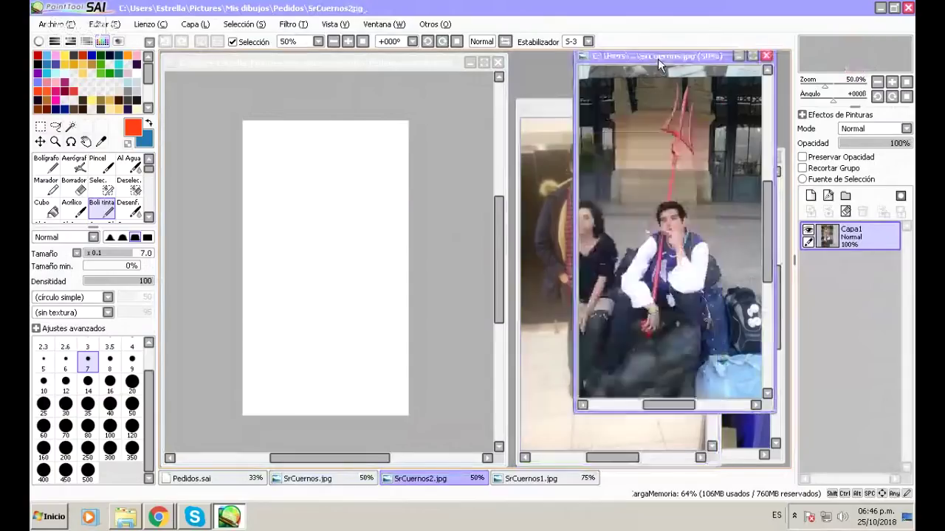
{"action": "left_click", "coordinate": [736, 428]}
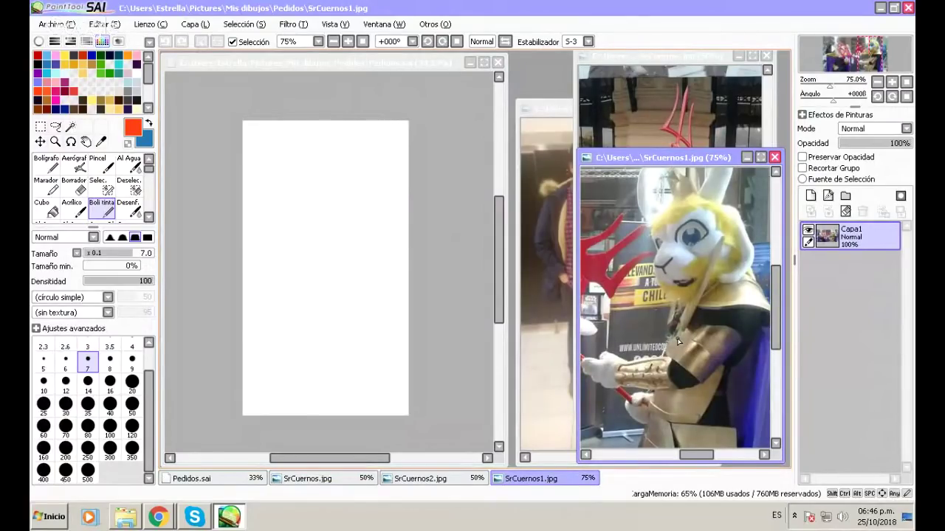
{"action": "left_click", "coordinate": [314, 59]}
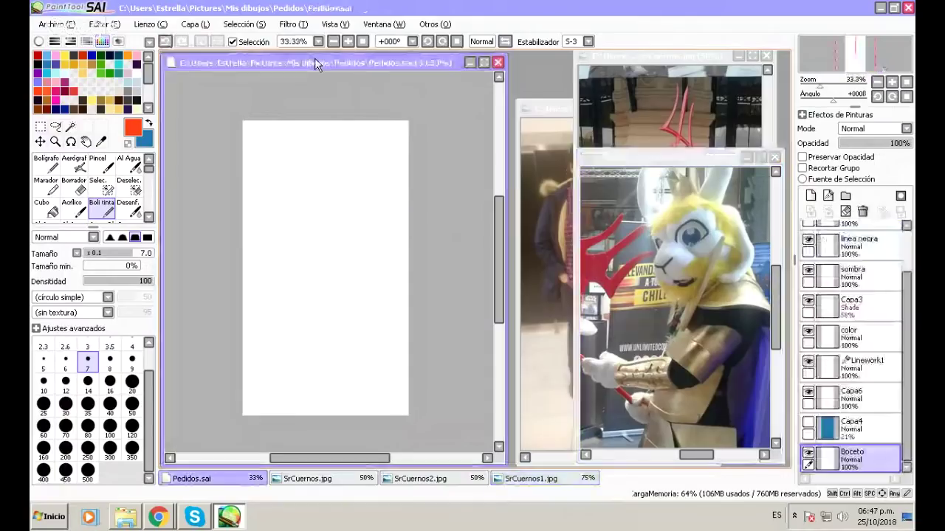
Bring the SrCuernos.jpg photo to the front and enlarge it to 100% as the drawing reference.
{"action": "left_click", "coordinate": [635, 56]}
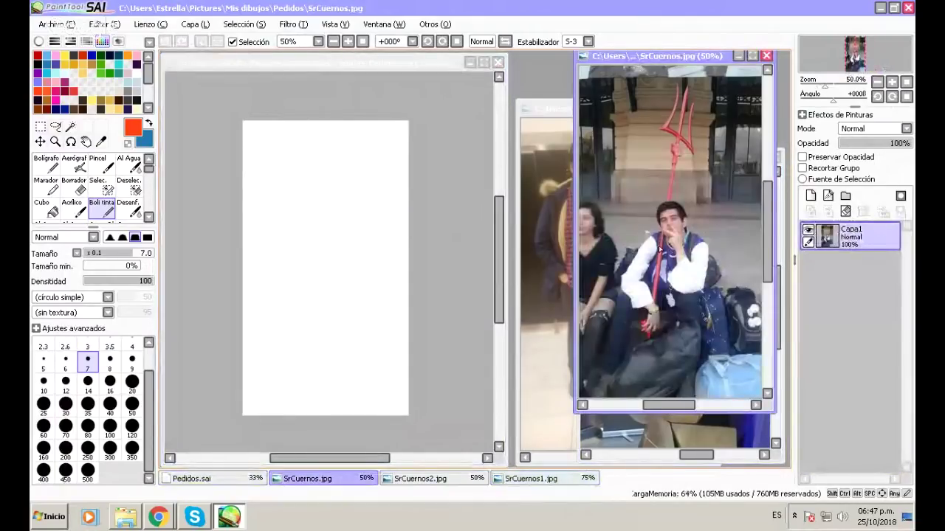
{"action": "scroll", "coordinate": [683, 260], "scroll_direction": "up", "scroll_amount": 2}
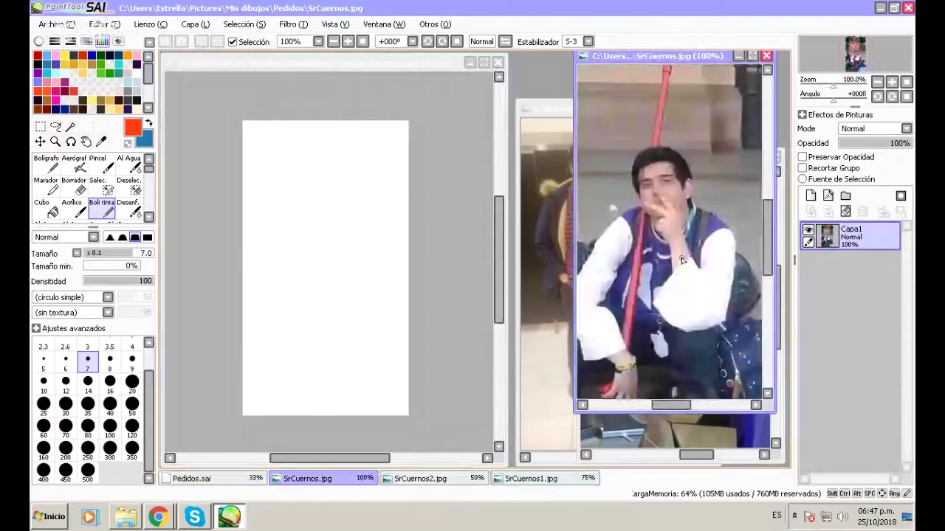
{"action": "scroll", "coordinate": [683, 260], "scroll_direction": "down", "scroll_amount": 1}
{"action": "scroll", "coordinate": [683, 260], "scroll_direction": "up", "scroll_amount": 1}
{"action": "scroll", "coordinate": [683, 260], "scroll_direction": "up", "scroll_amount": 1}
{"action": "scroll", "coordinate": [683, 260], "scroll_direction": "down", "scroll_amount": 1}
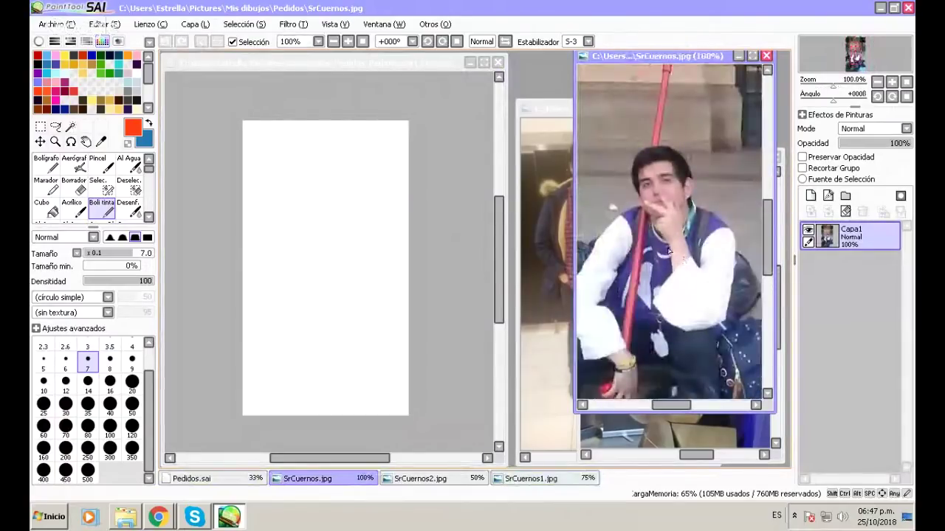
Sketch a blue circle for the head in the upper middle of the Pedidos.sai canvas, on the Boceto layer.
{"action": "left_click", "coordinate": [339, 62]}
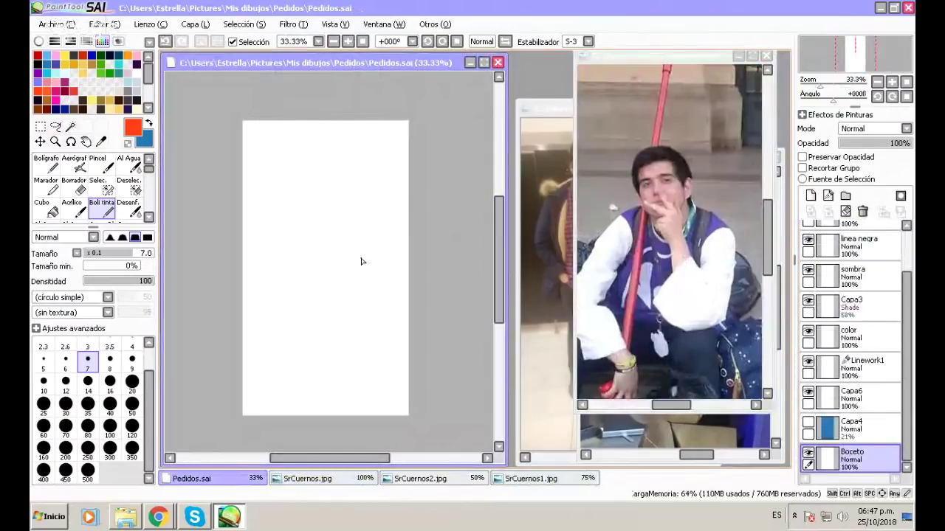
{"action": "scroll", "coordinate": [347, 103], "scroll_direction": "up", "scroll_amount": 1}
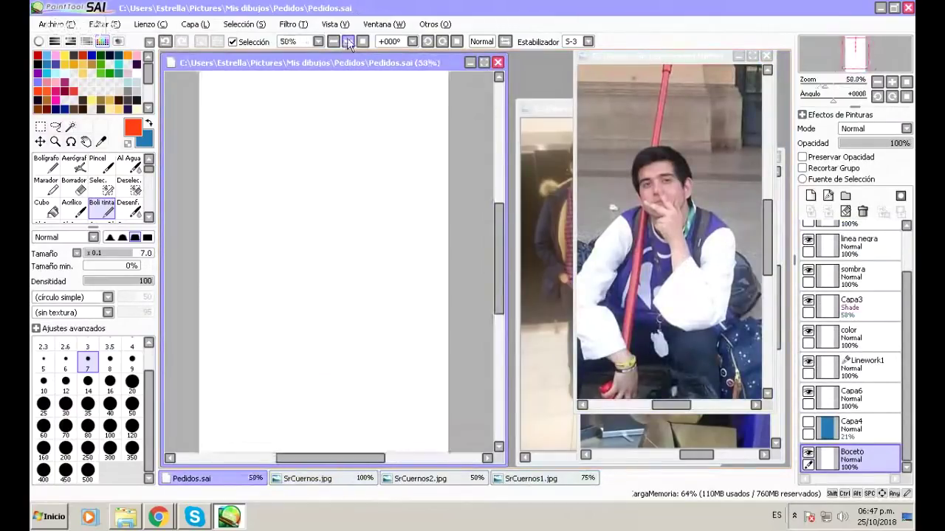
{"action": "mouse_move", "coordinate": [493, 254]}
{"action": "left_mouse_down"}
{"action": "mouse_move", "coordinate": [504, 245]}
{"action": "mouse_move", "coordinate": [501, 258]}
{"action": "mouse_move", "coordinate": [498, 244]}
{"action": "mouse_move", "coordinate": [500, 255]}
{"action": "left_mouse_up"}
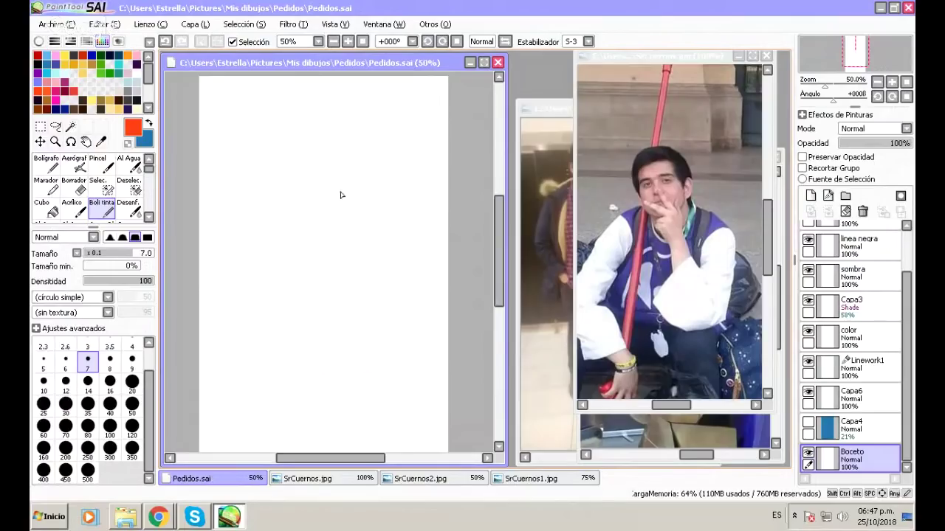
{"action": "left_click", "coordinate": [149, 123]}
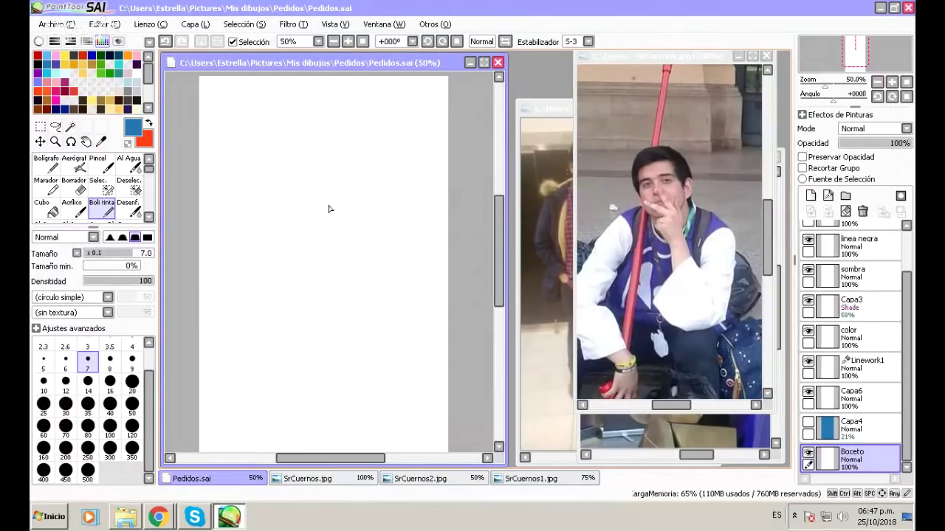
{"action": "mouse_move", "coordinate": [310, 198]}
{"action": "left_mouse_down"}
{"action": "mouse_move", "coordinate": [312, 283]}
{"action": "mouse_move", "coordinate": [341, 267]}
{"action": "left_mouse_up"}
{"action": "mouse_move", "coordinate": [279, 214]}
{"action": "left_mouse_down"}
{"action": "mouse_move", "coordinate": [311, 284]}
{"action": "mouse_move", "coordinate": [272, 219]}
{"action": "mouse_move", "coordinate": [317, 199]}
{"action": "mouse_move", "coordinate": [351, 249]}
{"action": "mouse_move", "coordinate": [310, 278]}
{"action": "left_mouse_up"}
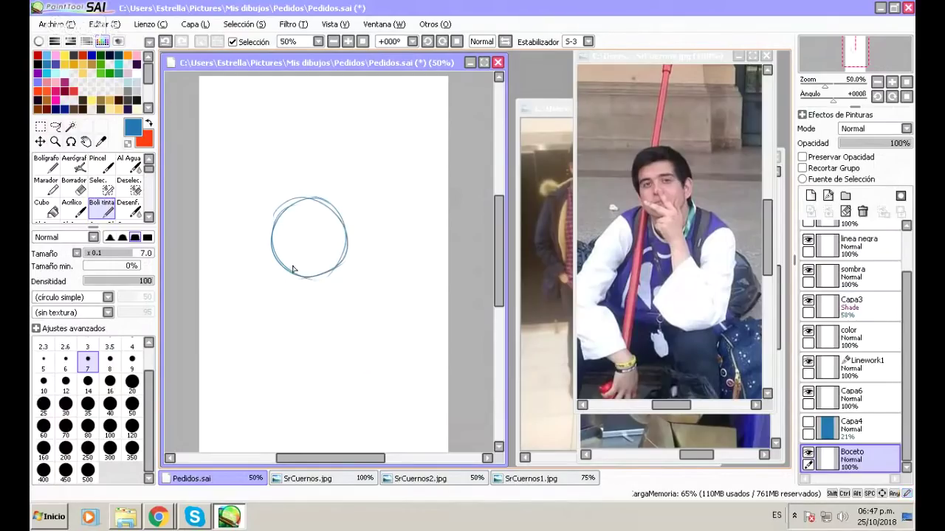
{"action": "mouse_move", "coordinate": [344, 207]}
{"action": "left_mouse_down"}
{"action": "mouse_move", "coordinate": [338, 275]}
{"action": "mouse_move", "coordinate": [291, 270]}
{"action": "left_mouse_up"}
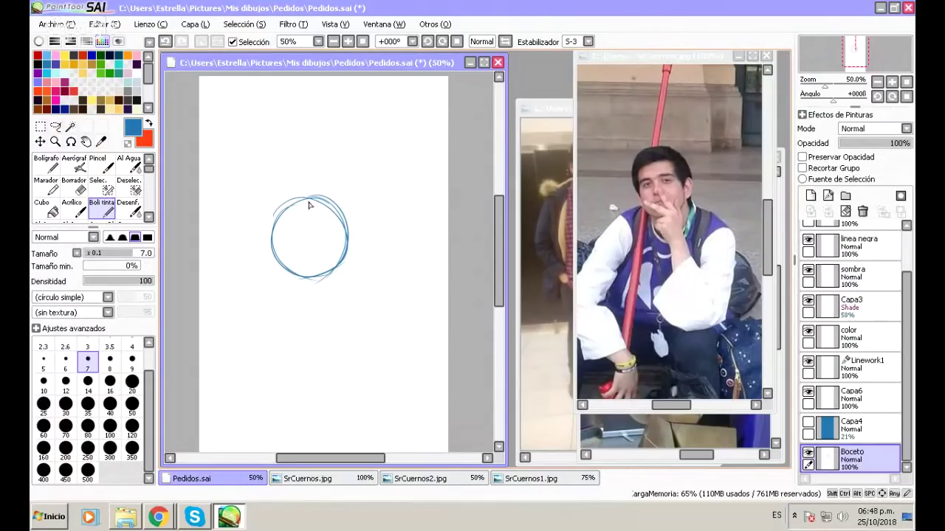
Draw a curved vertical centre line and a curved horizontal eye line across the head circle.
{"action": "left_click_drag", "start_coordinate": [310, 198], "coordinate": [289, 267]}
{"action": "left_click_drag", "start_coordinate": [312, 198], "coordinate": [291, 273]}
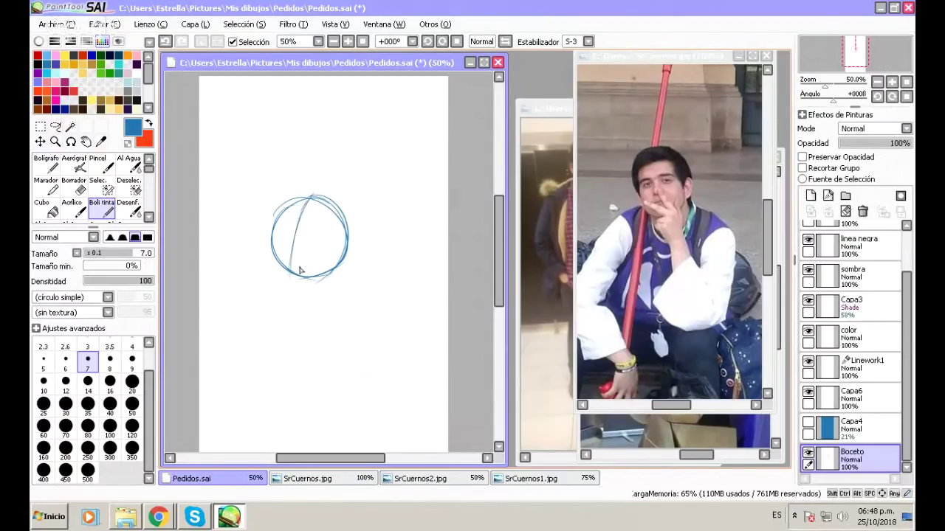
{"action": "left_click", "coordinate": [347, 41]}
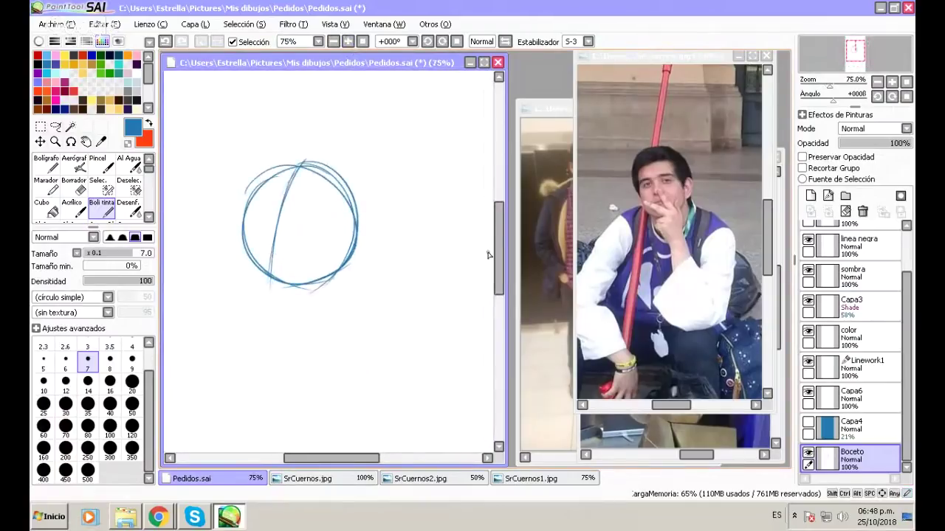
{"action": "left_click_drag", "start_coordinate": [235, 218], "coordinate": [274, 243]}
{"action": "mouse_move", "coordinate": [225, 213]}
{"action": "left_mouse_down"}
{"action": "mouse_move", "coordinate": [305, 256]}
{"action": "mouse_move", "coordinate": [341, 258]}
{"action": "left_mouse_up"}
{"action": "mouse_move", "coordinate": [266, 240]}
{"action": "left_mouse_down"}
{"action": "mouse_move", "coordinate": [355, 251]}
{"action": "mouse_move", "coordinate": [353, 259]}
{"action": "mouse_move", "coordinate": [245, 233]}
{"action": "left_mouse_up"}
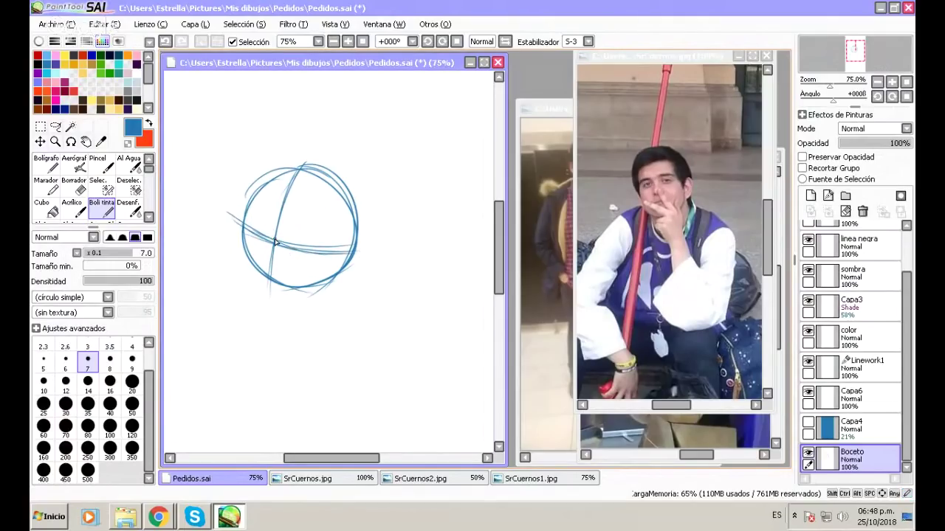
Add slanted nose guides converging near the circle's lower edge and rough in both eye shapes in blue.
{"action": "left_click_drag", "start_coordinate": [299, 253], "coordinate": [268, 274]}
{"action": "left_click_drag", "start_coordinate": [258, 234], "coordinate": [269, 275]}
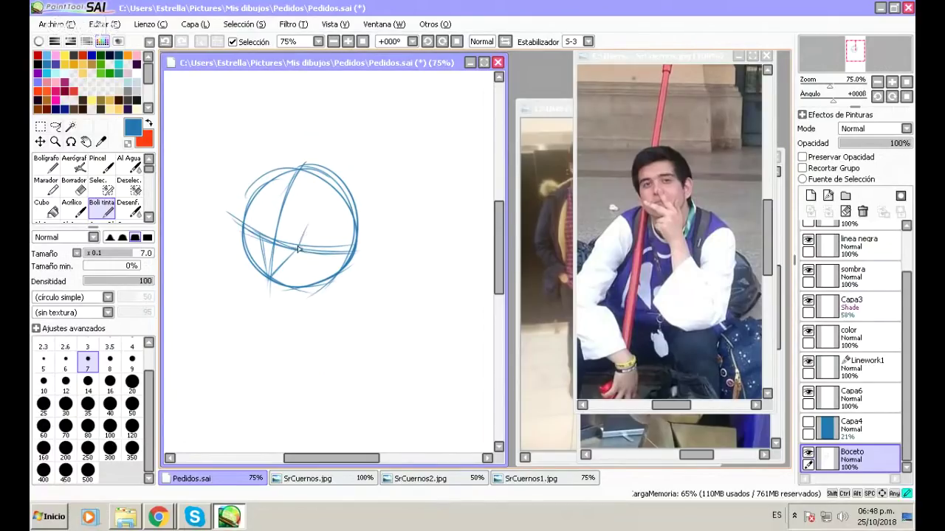
{"action": "mouse_move", "coordinate": [302, 223]}
{"action": "left_mouse_down"}
{"action": "mouse_move", "coordinate": [332, 226]}
{"action": "mouse_move", "coordinate": [310, 231]}
{"action": "mouse_move", "coordinate": [341, 234]}
{"action": "mouse_move", "coordinate": [302, 228]}
{"action": "mouse_move", "coordinate": [342, 237]}
{"action": "mouse_move", "coordinate": [300, 234]}
{"action": "mouse_move", "coordinate": [331, 231]}
{"action": "mouse_move", "coordinate": [306, 225]}
{"action": "mouse_move", "coordinate": [335, 229]}
{"action": "mouse_move", "coordinate": [325, 226]}
{"action": "mouse_move", "coordinate": [306, 257]}
{"action": "mouse_move", "coordinate": [297, 251]}
{"action": "mouse_move", "coordinate": [338, 239]}
{"action": "mouse_move", "coordinate": [327, 226]}
{"action": "mouse_move", "coordinate": [343, 236]}
{"action": "mouse_move", "coordinate": [338, 248]}
{"action": "mouse_move", "coordinate": [302, 252]}
{"action": "mouse_move", "coordinate": [340, 238]}
{"action": "left_mouse_up"}
{"action": "mouse_move", "coordinate": [250, 221]}
{"action": "left_mouse_down"}
{"action": "mouse_move", "coordinate": [259, 244]}
{"action": "mouse_move", "coordinate": [270, 214]}
{"action": "mouse_move", "coordinate": [250, 211]}
{"action": "mouse_move", "coordinate": [263, 216]}
{"action": "mouse_move", "coordinate": [251, 228]}
{"action": "mouse_move", "coordinate": [263, 241]}
{"action": "mouse_move", "coordinate": [257, 229]}
{"action": "mouse_move", "coordinate": [270, 223]}
{"action": "mouse_move", "coordinate": [274, 235]}
{"action": "mouse_move", "coordinate": [313, 241]}
{"action": "left_mouse_up"}
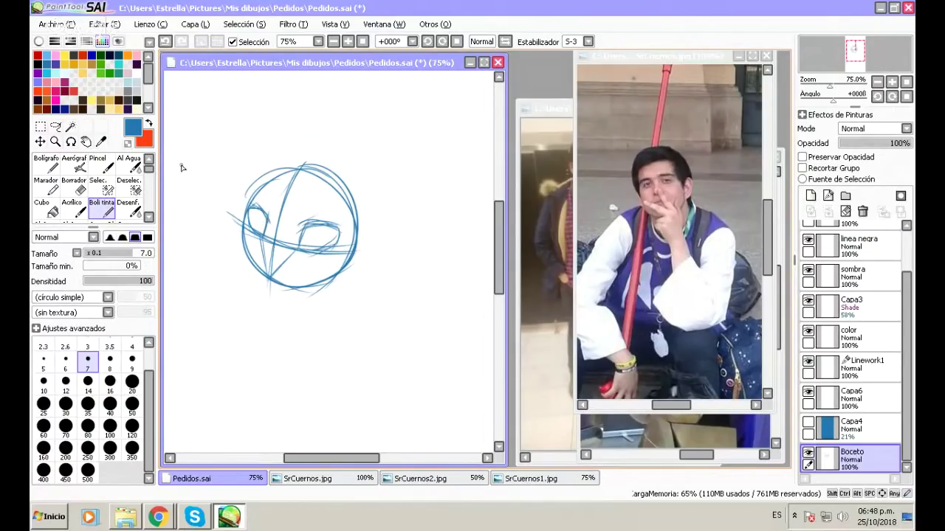
Sketch the eyebrows, irises and nose in orange-red over the blue face guides.
{"action": "key", "text": "x"}
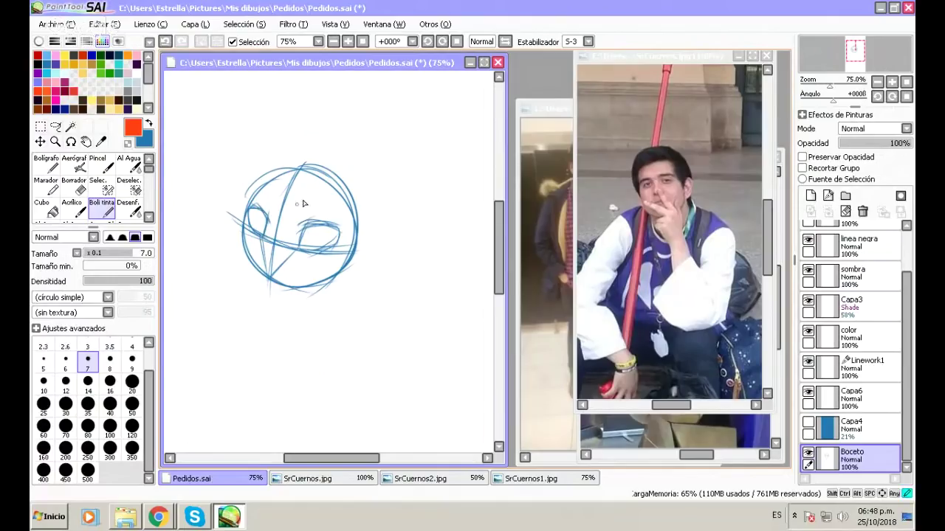
{"action": "left_click_drag", "start_coordinate": [290, 202], "coordinate": [356, 217]}
{"action": "mouse_move", "coordinate": [252, 183]}
{"action": "left_mouse_down"}
{"action": "mouse_move", "coordinate": [264, 192]}
{"action": "mouse_move", "coordinate": [258, 198]}
{"action": "mouse_move", "coordinate": [337, 212]}
{"action": "left_mouse_up"}
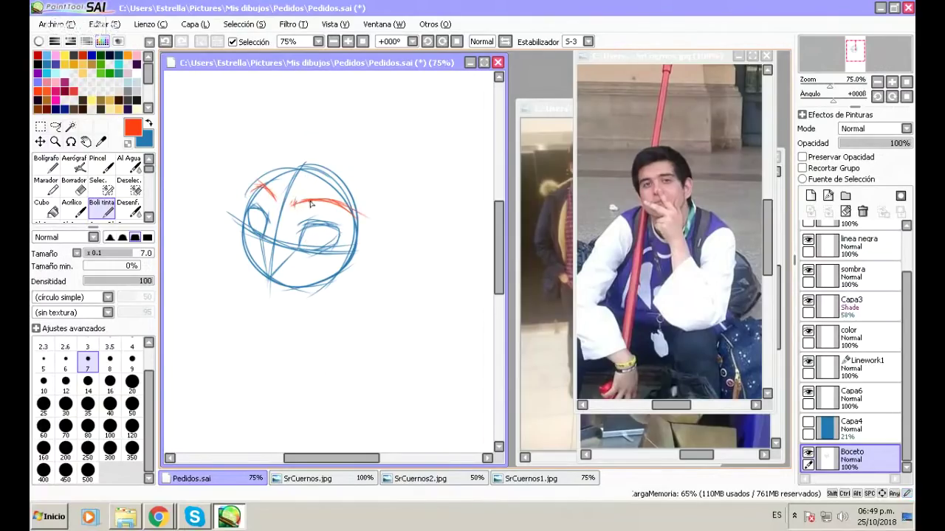
{"action": "mouse_move", "coordinate": [293, 209]}
{"action": "left_mouse_down"}
{"action": "mouse_move", "coordinate": [345, 216]}
{"action": "mouse_move", "coordinate": [298, 203]}
{"action": "mouse_move", "coordinate": [337, 201]}
{"action": "mouse_move", "coordinate": [353, 221]}
{"action": "left_mouse_up"}
{"action": "left_click_drag", "start_coordinate": [278, 202], "coordinate": [251, 193]}
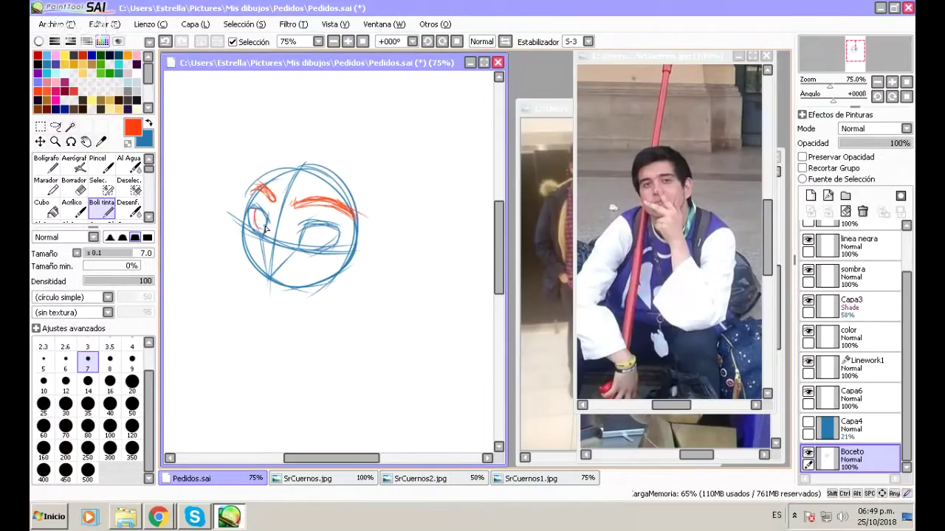
{"action": "mouse_move", "coordinate": [257, 212]}
{"action": "left_mouse_down"}
{"action": "mouse_move", "coordinate": [265, 234]}
{"action": "mouse_move", "coordinate": [310, 244]}
{"action": "mouse_move", "coordinate": [311, 234]}
{"action": "mouse_move", "coordinate": [323, 250]}
{"action": "mouse_move", "coordinate": [313, 241]}
{"action": "mouse_move", "coordinate": [331, 230]}
{"action": "mouse_move", "coordinate": [333, 242]}
{"action": "mouse_move", "coordinate": [329, 231]}
{"action": "mouse_move", "coordinate": [310, 229]}
{"action": "mouse_move", "coordinate": [332, 237]}
{"action": "left_mouse_up"}
{"action": "left_click_drag", "start_coordinate": [272, 243], "coordinate": [265, 260]}
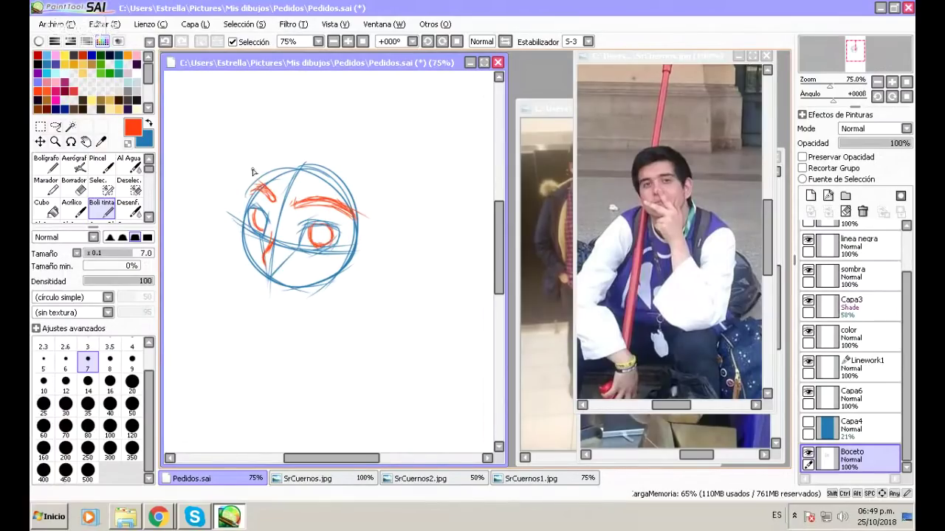
Outline the full head in orange-red around the circle, from the rounded skull down through the cheeks and jaw.
{"action": "mouse_move", "coordinate": [248, 228]}
{"action": "left_mouse_down"}
{"action": "mouse_move", "coordinate": [248, 171]}
{"action": "mouse_move", "coordinate": [266, 164]}
{"action": "mouse_move", "coordinate": [247, 180]}
{"action": "mouse_move", "coordinate": [288, 163]}
{"action": "mouse_move", "coordinate": [264, 162]}
{"action": "mouse_move", "coordinate": [271, 149]}
{"action": "mouse_move", "coordinate": [355, 154]}
{"action": "left_mouse_up"}
{"action": "mouse_move", "coordinate": [288, 141]}
{"action": "left_mouse_down"}
{"action": "mouse_move", "coordinate": [358, 175]}
{"action": "mouse_move", "coordinate": [368, 205]}
{"action": "left_mouse_up"}
{"action": "left_click_drag", "start_coordinate": [351, 159], "coordinate": [370, 222]}
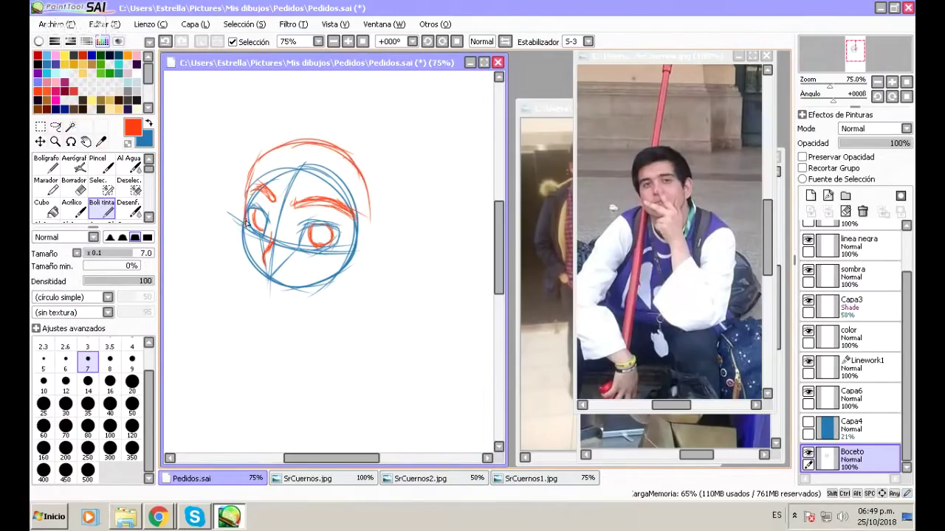
{"action": "mouse_move", "coordinate": [244, 226]}
{"action": "left_mouse_down"}
{"action": "mouse_move", "coordinate": [242, 270]}
{"action": "mouse_move", "coordinate": [256, 291]}
{"action": "left_mouse_up"}
{"action": "mouse_move", "coordinate": [243, 243]}
{"action": "left_mouse_down"}
{"action": "mouse_move", "coordinate": [259, 298]}
{"action": "mouse_move", "coordinate": [301, 308]}
{"action": "mouse_move", "coordinate": [279, 303]}
{"action": "mouse_move", "coordinate": [313, 310]}
{"action": "left_mouse_up"}
{"action": "left_click_drag", "start_coordinate": [366, 186], "coordinate": [371, 234]}
{"action": "left_click_drag", "start_coordinate": [370, 195], "coordinate": [373, 262]}
{"action": "mouse_move", "coordinate": [285, 313]}
{"action": "left_mouse_down"}
{"action": "mouse_move", "coordinate": [339, 297]}
{"action": "mouse_move", "coordinate": [359, 271]}
{"action": "left_mouse_up"}
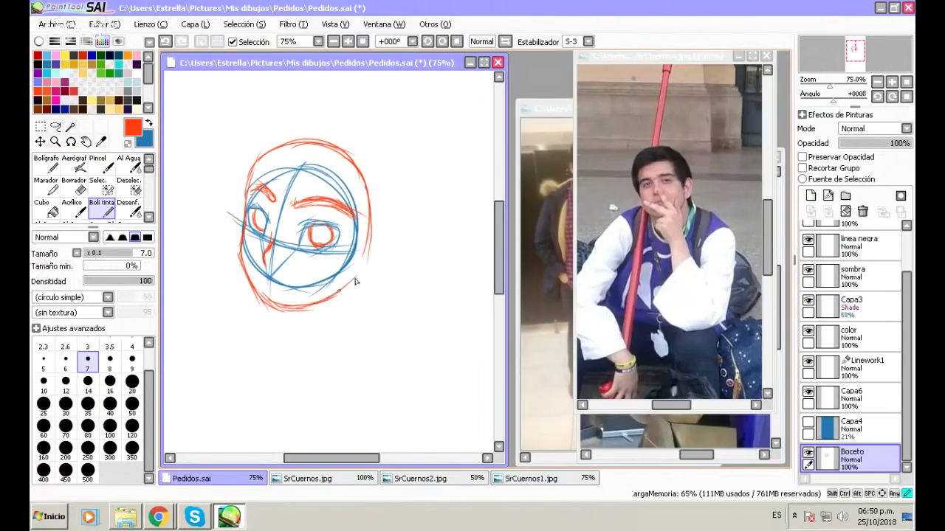
{"action": "mouse_move", "coordinate": [373, 198]}
{"action": "left_mouse_down"}
{"action": "mouse_move", "coordinate": [363, 279]}
{"action": "mouse_move", "coordinate": [335, 297]}
{"action": "left_mouse_up"}
{"action": "left_click_drag", "start_coordinate": [282, 315], "coordinate": [330, 301]}
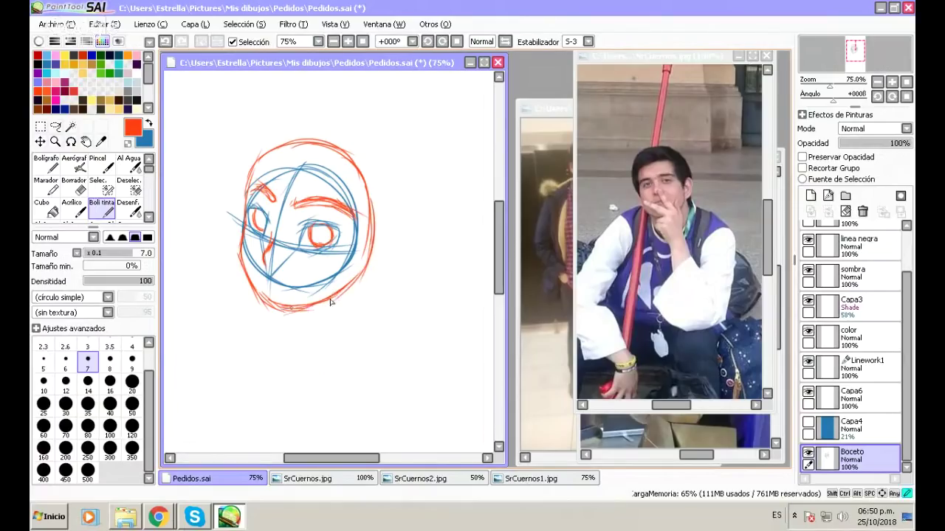
{"action": "mouse_move", "coordinate": [353, 157]}
{"action": "left_mouse_down"}
{"action": "mouse_move", "coordinate": [378, 214]}
{"action": "mouse_move", "coordinate": [359, 277]}
{"action": "left_mouse_up"}
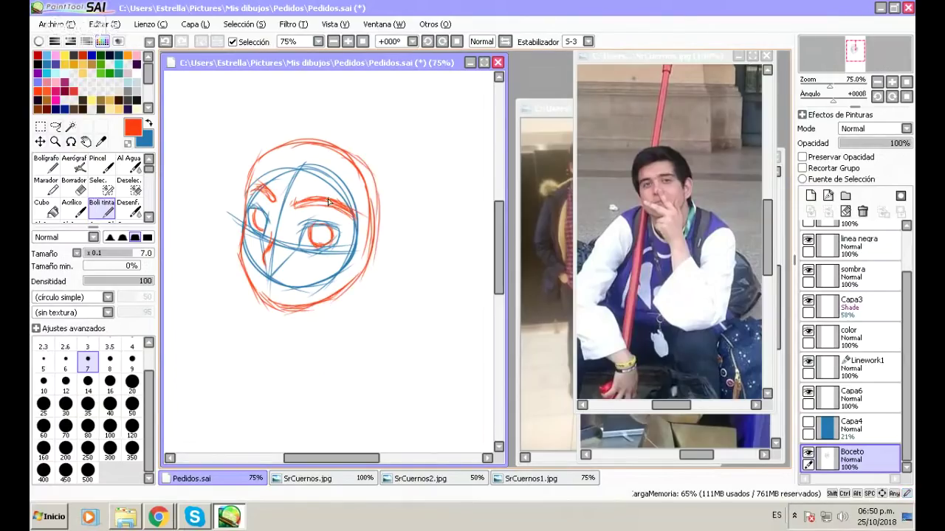
Draw the ear on the right side of the head and a short mouth line above the chin.
{"action": "mouse_move", "coordinate": [373, 235]}
{"action": "left_mouse_down"}
{"action": "mouse_move", "coordinate": [385, 213]}
{"action": "mouse_move", "coordinate": [400, 212]}
{"action": "mouse_move", "coordinate": [378, 228]}
{"action": "mouse_move", "coordinate": [408, 245]}
{"action": "left_mouse_up"}
{"action": "left_click_drag", "start_coordinate": [402, 223], "coordinate": [398, 265]}
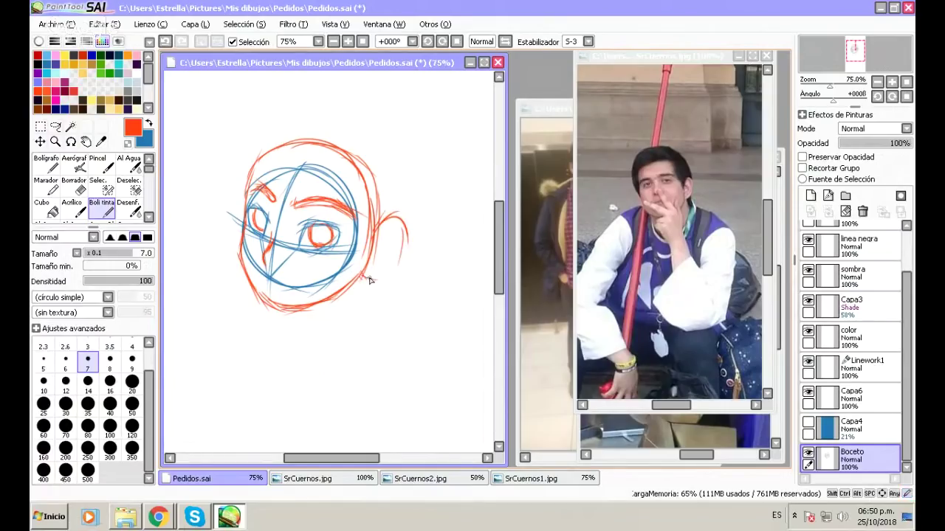
{"action": "mouse_move", "coordinate": [384, 222]}
{"action": "left_mouse_down"}
{"action": "mouse_move", "coordinate": [406, 238]}
{"action": "mouse_move", "coordinate": [365, 277]}
{"action": "mouse_move", "coordinate": [398, 214]}
{"action": "left_mouse_up"}
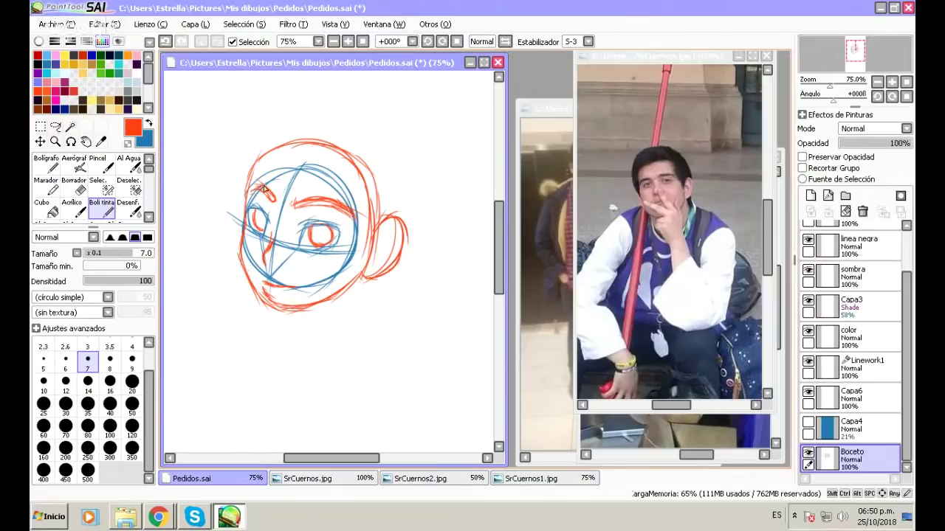
Rough in an orange-red hand with a rounded palm and raised finger lines to the left of the chin.
{"action": "left_click_drag", "start_coordinate": [499, 248], "coordinate": [499, 262]}
{"action": "scroll", "coordinate": [325, 236], "scroll_direction": "down", "scroll_amount": 1}
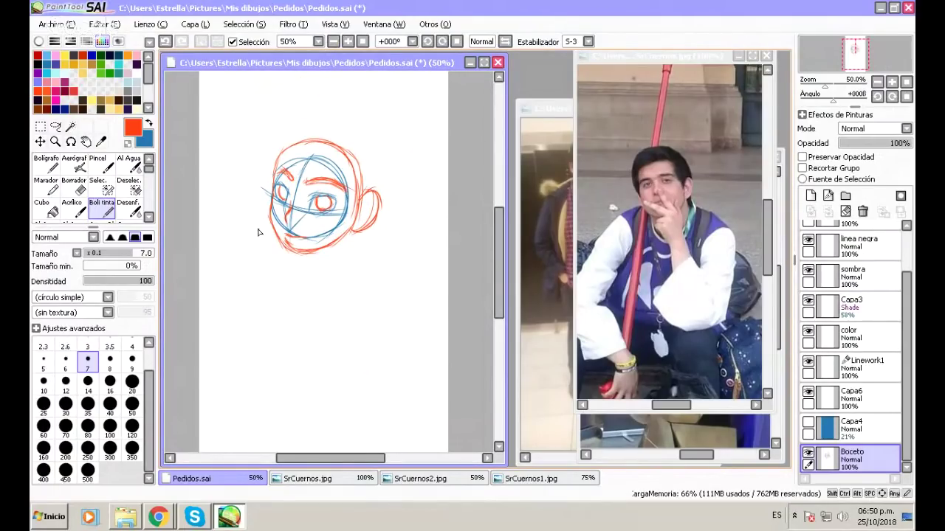
{"action": "mouse_move", "coordinate": [264, 236]}
{"action": "left_mouse_down"}
{"action": "mouse_move", "coordinate": [243, 246]}
{"action": "mouse_move", "coordinate": [263, 229]}
{"action": "mouse_move", "coordinate": [243, 241]}
{"action": "mouse_move", "coordinate": [258, 232]}
{"action": "mouse_move", "coordinate": [270, 255]}
{"action": "mouse_move", "coordinate": [267, 235]}
{"action": "mouse_move", "coordinate": [239, 261]}
{"action": "mouse_move", "coordinate": [235, 253]}
{"action": "mouse_move", "coordinate": [241, 276]}
{"action": "left_mouse_up"}
{"action": "mouse_move", "coordinate": [249, 233]}
{"action": "left_mouse_down"}
{"action": "mouse_move", "coordinate": [231, 267]}
{"action": "mouse_move", "coordinate": [264, 288]}
{"action": "mouse_move", "coordinate": [251, 289]}
{"action": "mouse_move", "coordinate": [235, 264]}
{"action": "left_mouse_up"}
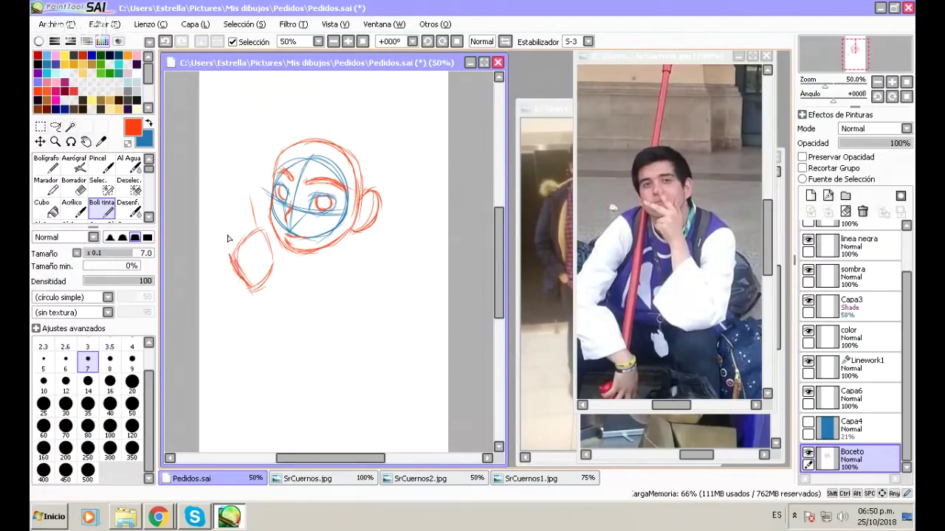
{"action": "mouse_move", "coordinate": [257, 294]}
{"action": "left_mouse_down"}
{"action": "mouse_move", "coordinate": [229, 258]}
{"action": "mouse_move", "coordinate": [233, 266]}
{"action": "mouse_move", "coordinate": [225, 236]}
{"action": "mouse_move", "coordinate": [235, 264]}
{"action": "mouse_move", "coordinate": [229, 233]}
{"action": "mouse_move", "coordinate": [268, 238]}
{"action": "mouse_move", "coordinate": [262, 263]}
{"action": "mouse_move", "coordinate": [275, 231]}
{"action": "mouse_move", "coordinate": [275, 267]}
{"action": "mouse_move", "coordinate": [277, 231]}
{"action": "mouse_move", "coordinate": [273, 268]}
{"action": "mouse_move", "coordinate": [260, 225]}
{"action": "left_mouse_up"}
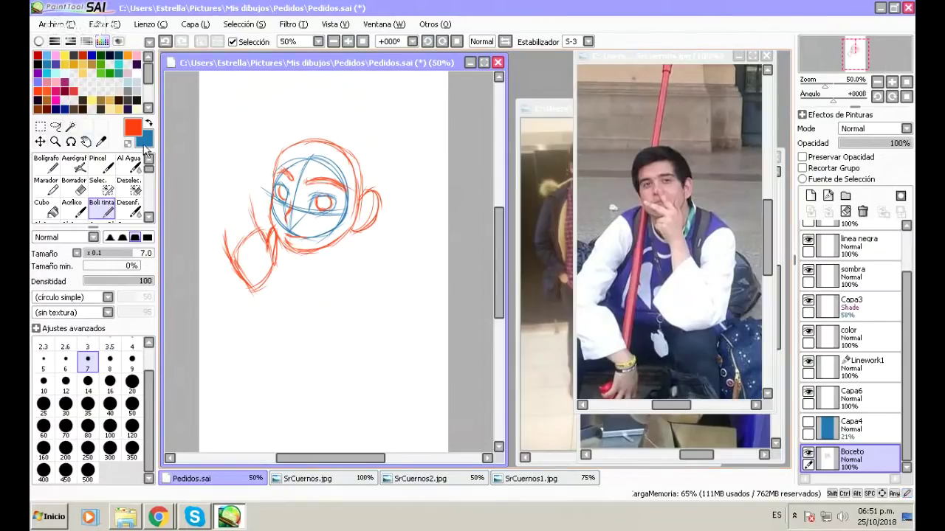
Lasso the rough hand sketch, shift it slightly away from the face, and apply the transformation.
{"action": "left_click", "coordinate": [55, 126]}
{"action": "mouse_move", "coordinate": [229, 197]}
{"action": "left_mouse_down"}
{"action": "mouse_move", "coordinate": [262, 196]}
{"action": "mouse_move", "coordinate": [281, 272]}
{"action": "mouse_move", "coordinate": [221, 275]}
{"action": "mouse_move", "coordinate": [230, 192]}
{"action": "left_mouse_up"}
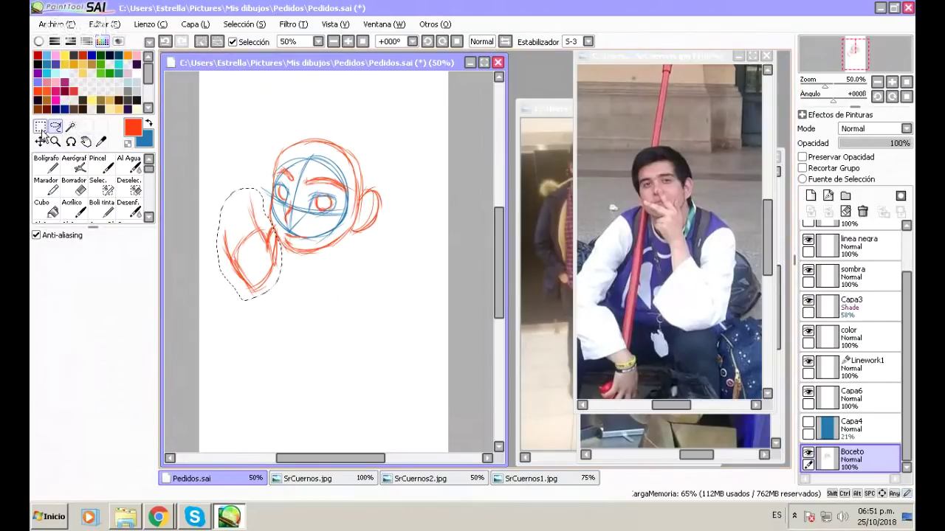
{"action": "left_click", "coordinate": [39, 141]}
{"action": "left_click", "coordinate": [36, 288]}
{"action": "mouse_move", "coordinate": [262, 253]}
{"action": "left_mouse_down"}
{"action": "mouse_move", "coordinate": [249, 251]}
{"action": "mouse_move", "coordinate": [257, 260]}
{"action": "left_mouse_up"}
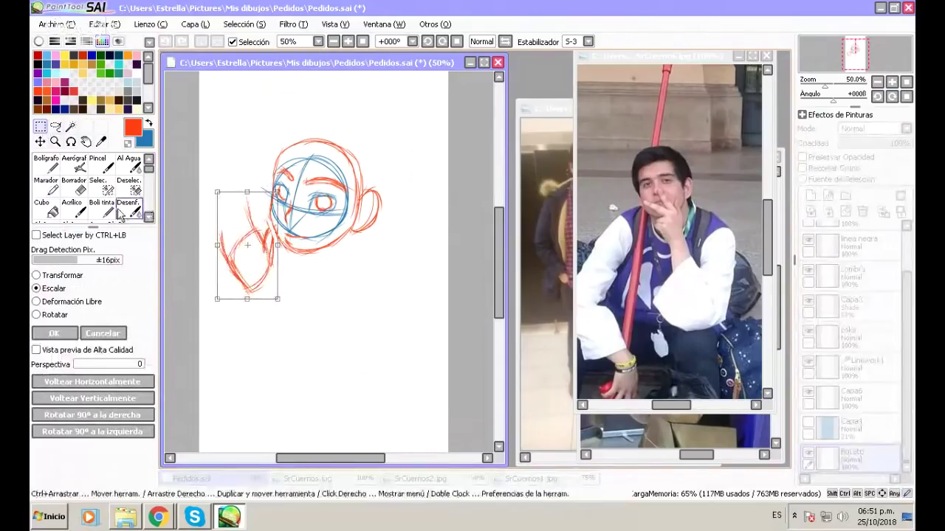
{"action": "left_click", "coordinate": [54, 333]}
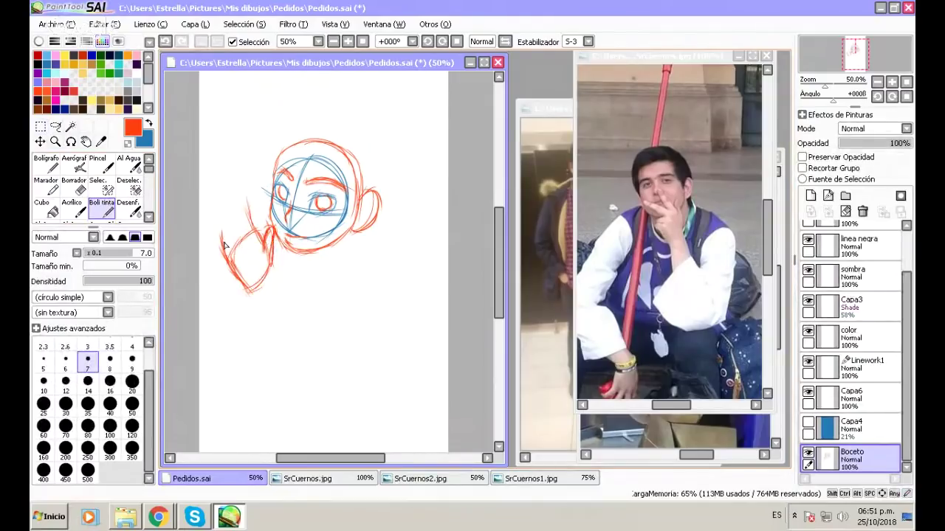
Sketch the outer contour of the fingers above the palm and undo the extra inner finger strokes.
{"action": "mouse_move", "coordinate": [266, 217]}
{"action": "left_mouse_down"}
{"action": "mouse_move", "coordinate": [240, 203]}
{"action": "mouse_move", "coordinate": [218, 226]}
{"action": "mouse_move", "coordinate": [232, 211]}
{"action": "mouse_move", "coordinate": [219, 245]}
{"action": "mouse_move", "coordinate": [225, 253]}
{"action": "mouse_move", "coordinate": [221, 221]}
{"action": "mouse_move", "coordinate": [232, 225]}
{"action": "mouse_move", "coordinate": [220, 240]}
{"action": "mouse_move", "coordinate": [222, 226]}
{"action": "mouse_move", "coordinate": [232, 246]}
{"action": "mouse_move", "coordinate": [222, 222]}
{"action": "mouse_move", "coordinate": [237, 255]}
{"action": "mouse_move", "coordinate": [222, 230]}
{"action": "mouse_move", "coordinate": [238, 248]}
{"action": "mouse_move", "coordinate": [228, 211]}
{"action": "mouse_move", "coordinate": [233, 235]}
{"action": "mouse_move", "coordinate": [231, 209]}
{"action": "left_mouse_up"}
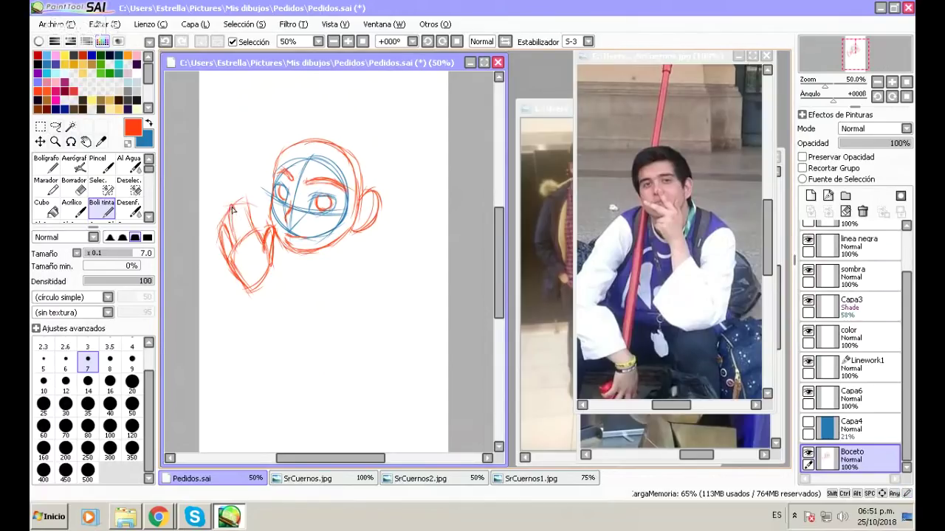
{"action": "left_click", "coordinate": [165, 42]}
{"action": "left_click", "coordinate": [166, 42]}
{"action": "left_click", "coordinate": [166, 42]}
{"action": "left_click", "coordinate": [165, 43]}
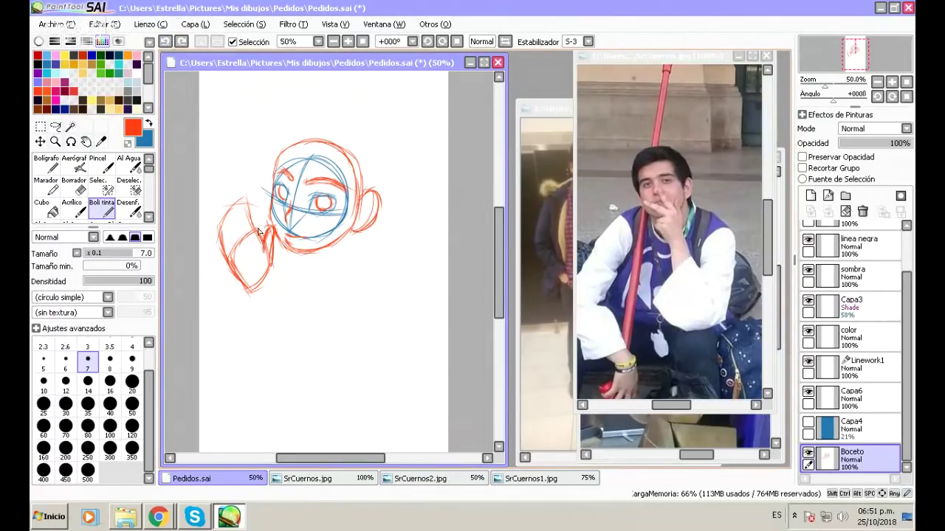
Draw two narrow raised fingers on the hand, between the outer finger contour and the face.
{"action": "mouse_move", "coordinate": [257, 232]}
{"action": "left_mouse_down"}
{"action": "mouse_move", "coordinate": [244, 198]}
{"action": "mouse_move", "coordinate": [247, 215]}
{"action": "mouse_move", "coordinate": [241, 200]}
{"action": "mouse_move", "coordinate": [234, 207]}
{"action": "mouse_move", "coordinate": [257, 238]}
{"action": "mouse_move", "coordinate": [240, 234]}
{"action": "mouse_move", "coordinate": [265, 208]}
{"action": "left_mouse_up"}
{"action": "left_click_drag", "start_coordinate": [260, 199], "coordinate": [264, 210]}
{"action": "left_click_drag", "start_coordinate": [261, 201], "coordinate": [266, 216]}
{"action": "mouse_move", "coordinate": [263, 206]}
{"action": "left_mouse_down"}
{"action": "mouse_move", "coordinate": [253, 232]}
{"action": "mouse_move", "coordinate": [243, 225]}
{"action": "mouse_move", "coordinate": [245, 240]}
{"action": "left_mouse_up"}
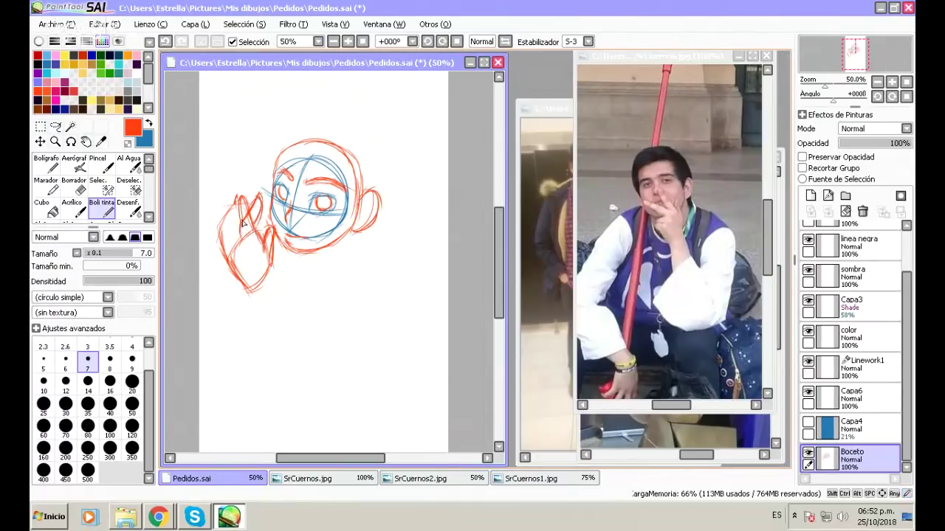
Erase the messy fingertip lines at the top of the hand with a size 20 eraser.
{"action": "left_click", "coordinate": [74, 186]}
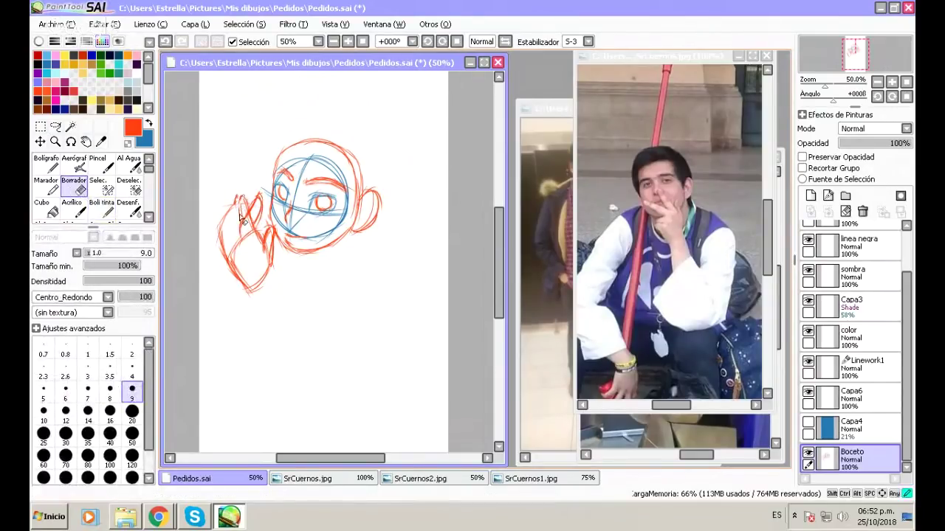
{"action": "left_click", "coordinate": [132, 411]}
{"action": "mouse_move", "coordinate": [240, 198]}
{"action": "left_mouse_down"}
{"action": "mouse_move", "coordinate": [239, 220]}
{"action": "mouse_move", "coordinate": [258, 198]}
{"action": "left_mouse_up"}
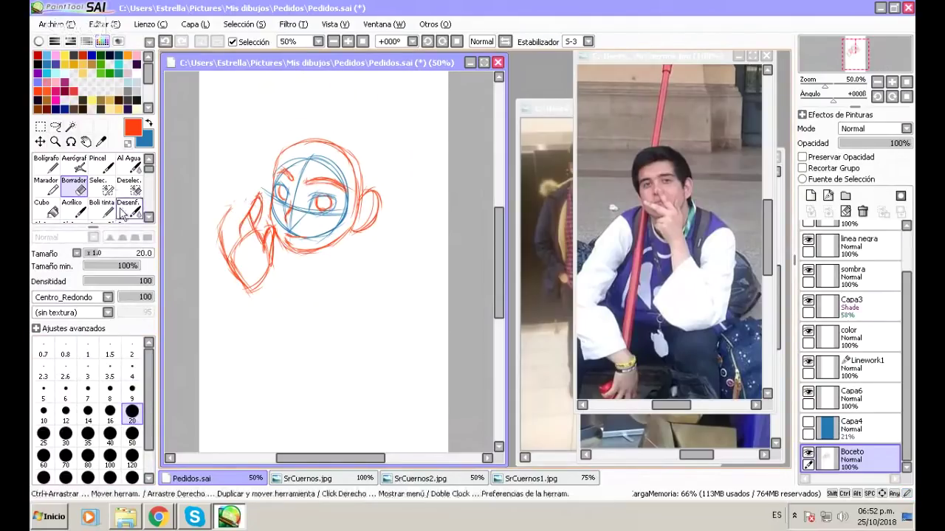
{"action": "left_click", "coordinate": [127, 210]}
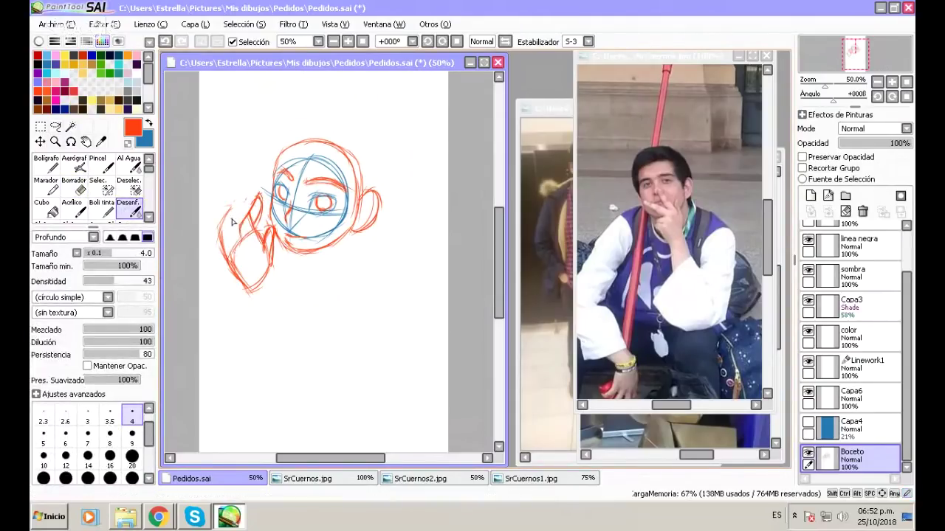
Redraw the erased finger with the ink pen, add the curled finger over the palm, and reinforce the palm outline.
{"action": "key", "text": "n"}
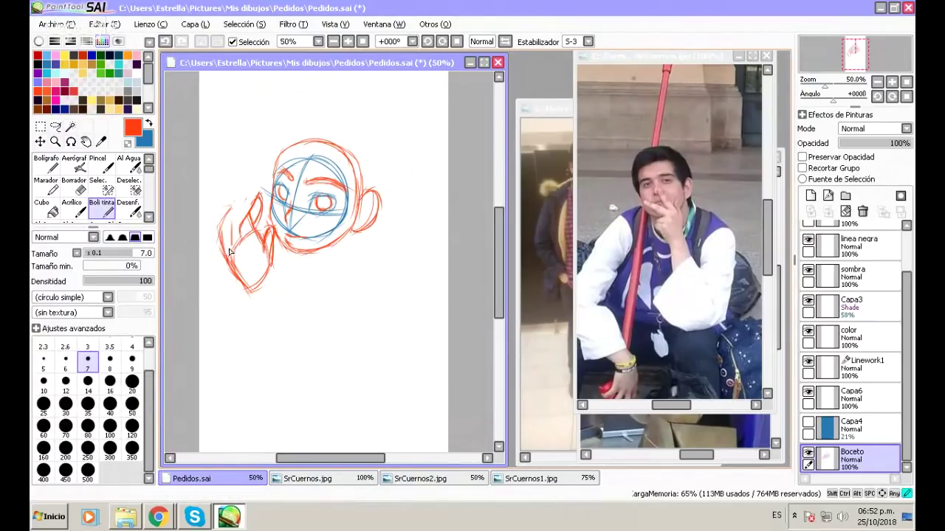
{"action": "mouse_move", "coordinate": [233, 230]}
{"action": "left_mouse_down"}
{"action": "mouse_move", "coordinate": [239, 199]}
{"action": "mouse_move", "coordinate": [247, 206]}
{"action": "mouse_move", "coordinate": [240, 198]}
{"action": "mouse_move", "coordinate": [238, 244]}
{"action": "left_mouse_up"}
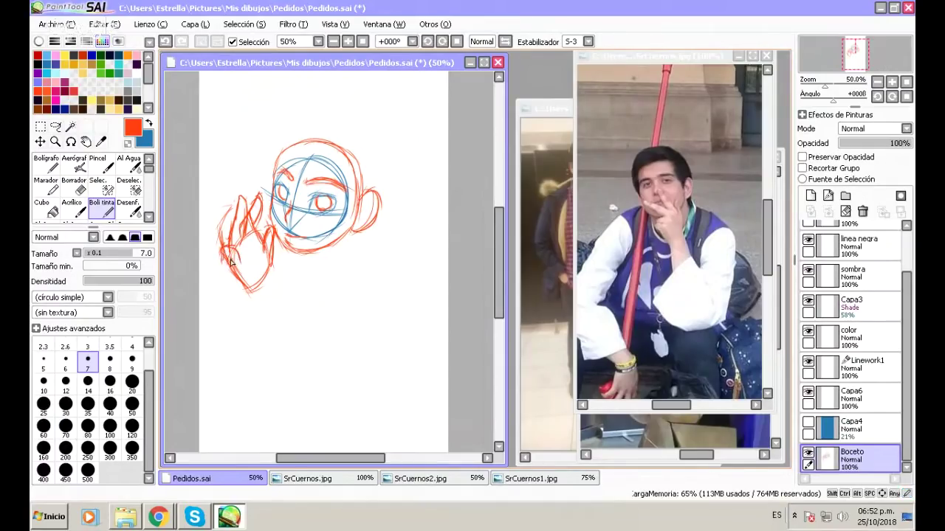
{"action": "left_click_drag", "start_coordinate": [242, 274], "coordinate": [223, 262]}
{"action": "mouse_move", "coordinate": [238, 267]}
{"action": "left_mouse_down"}
{"action": "mouse_move", "coordinate": [245, 242]}
{"action": "mouse_move", "coordinate": [263, 257]}
{"action": "mouse_move", "coordinate": [265, 241]}
{"action": "mouse_move", "coordinate": [256, 268]}
{"action": "mouse_move", "coordinate": [219, 264]}
{"action": "mouse_move", "coordinate": [235, 293]}
{"action": "mouse_move", "coordinate": [222, 270]}
{"action": "mouse_move", "coordinate": [247, 299]}
{"action": "left_mouse_up"}
{"action": "left_click_drag", "start_coordinate": [236, 244], "coordinate": [238, 201]}
{"action": "mouse_move", "coordinate": [273, 276]}
{"action": "left_mouse_down"}
{"action": "mouse_move", "coordinate": [267, 247]}
{"action": "mouse_move", "coordinate": [259, 258]}
{"action": "mouse_move", "coordinate": [266, 239]}
{"action": "mouse_move", "coordinate": [278, 245]}
{"action": "mouse_move", "coordinate": [272, 269]}
{"action": "mouse_move", "coordinate": [248, 294]}
{"action": "mouse_move", "coordinate": [272, 270]}
{"action": "mouse_move", "coordinate": [252, 289]}
{"action": "left_mouse_up"}
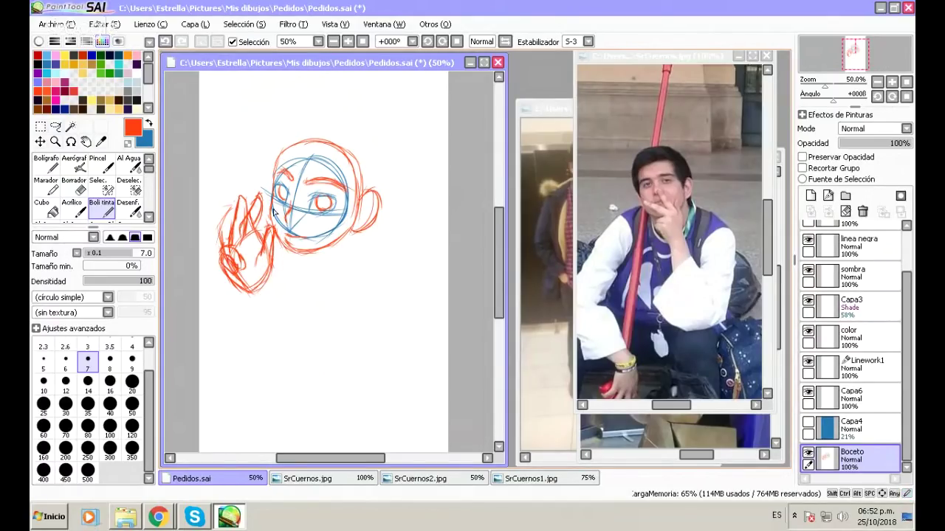
{"action": "mouse_move", "coordinate": [231, 260]}
{"action": "left_mouse_down"}
{"action": "mouse_move", "coordinate": [236, 242]}
{"action": "mouse_move", "coordinate": [257, 233]}
{"action": "left_mouse_up"}
Switch to the eraser and set its size to 6.
{"action": "key", "text": "e"}
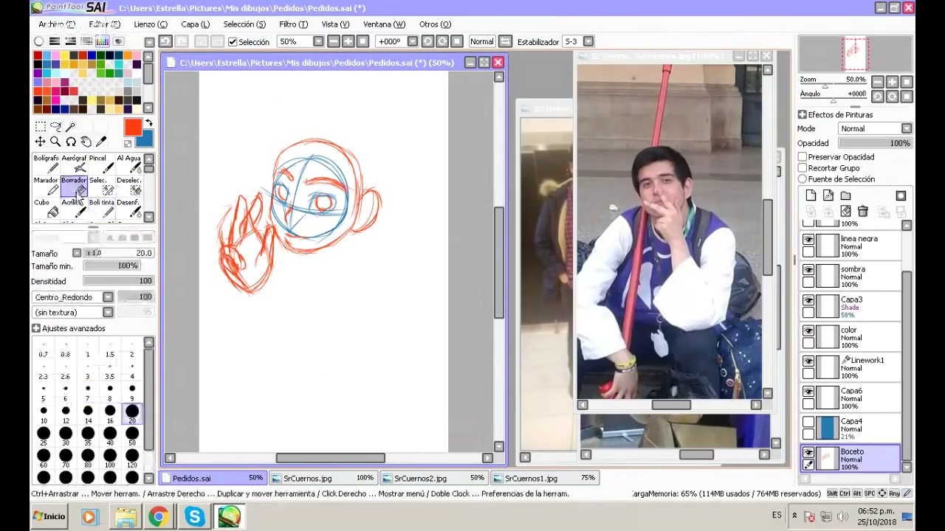
{"action": "key", "text": "bracketright"}
{"action": "key", "text": "bracketright"}
{"action": "key", "text": "bracketright"}
{"action": "key", "text": "bracketright"}
{"action": "key", "text": "bracketright"}
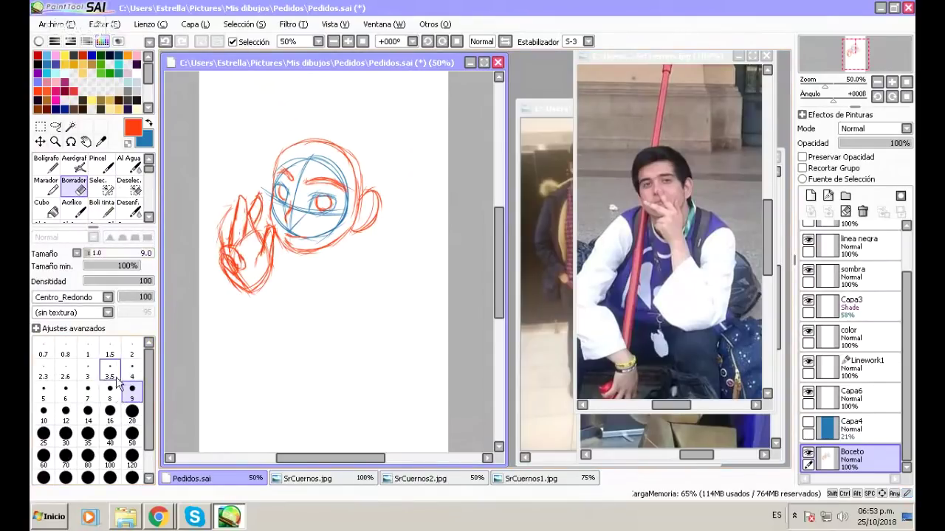
{"action": "left_click", "coordinate": [66, 393]}
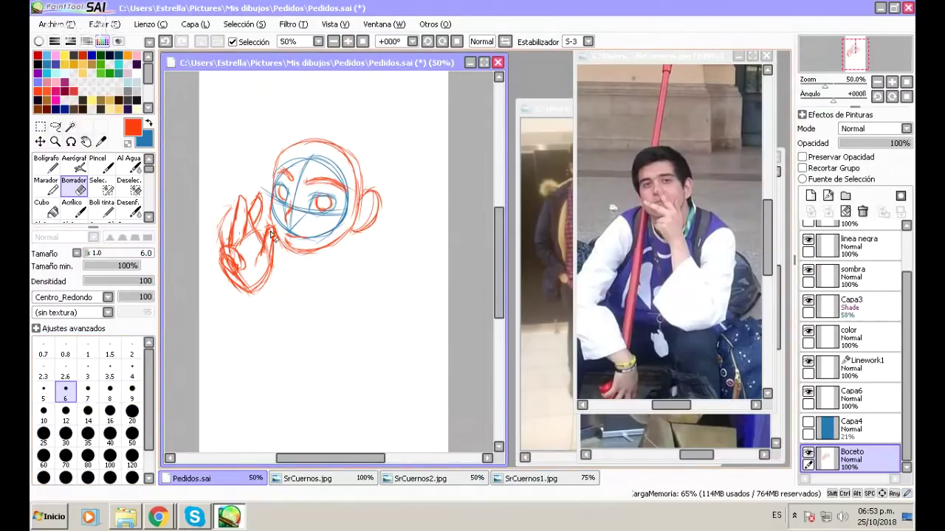
Sketch both sides of the neck in orange-red below the jaw with the ink pen.
{"action": "key", "text": "n"}
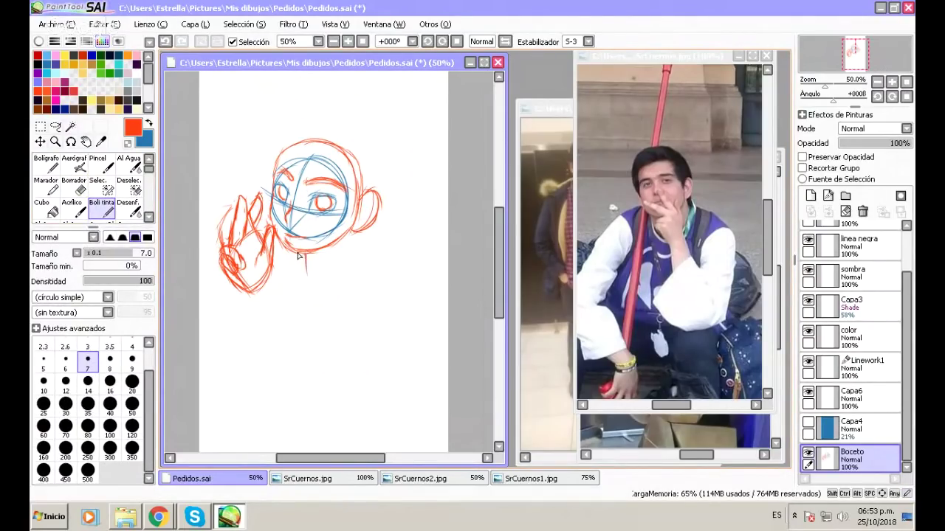
{"action": "left_click_drag", "start_coordinate": [298, 256], "coordinate": [306, 294]}
{"action": "left_click_drag", "start_coordinate": [339, 238], "coordinate": [341, 273]}
{"action": "left_click_drag", "start_coordinate": [343, 246], "coordinate": [343, 279]}
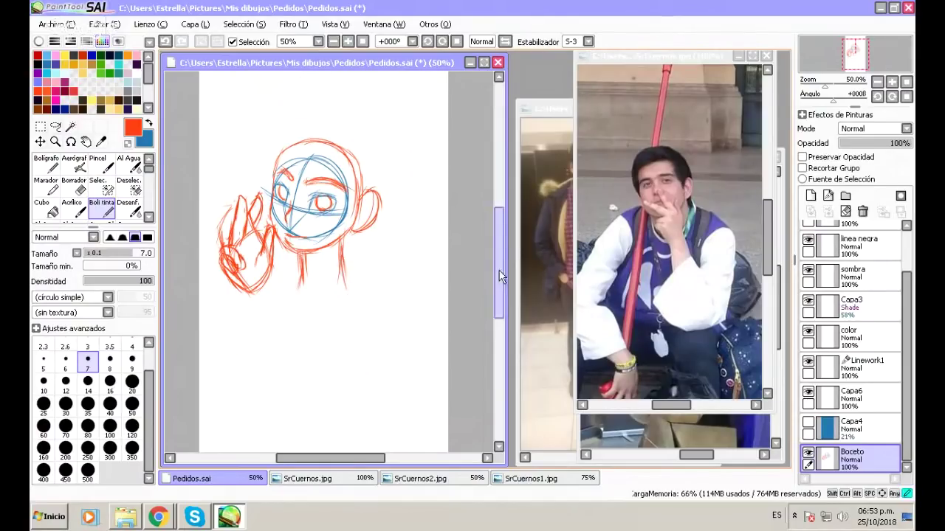
Select the whole head, neck and hand sketch, scale it down slightly, and apply the transformation.
{"action": "scroll", "coordinate": [476, 271], "scroll_direction": "up", "scroll_amount": 2}
{"action": "key", "text": "m"}
{"action": "mouse_move", "coordinate": [199, 116]}
{"action": "left_mouse_down"}
{"action": "mouse_move", "coordinate": [211, 213]}
{"action": "mouse_move", "coordinate": [425, 382]}
{"action": "left_mouse_up"}
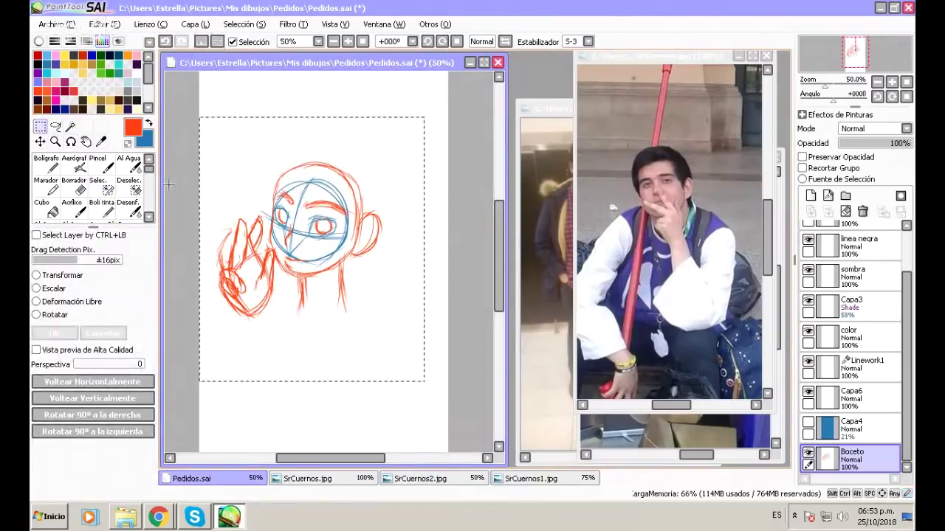
{"action": "left_click", "coordinate": [36, 288]}
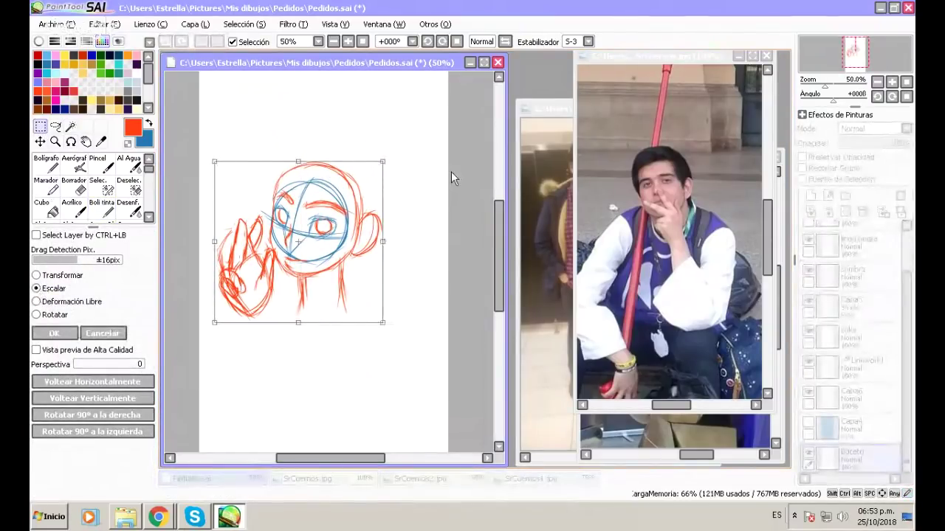
{"action": "left_click_drag", "start_coordinate": [382, 162], "coordinate": [364, 178]}
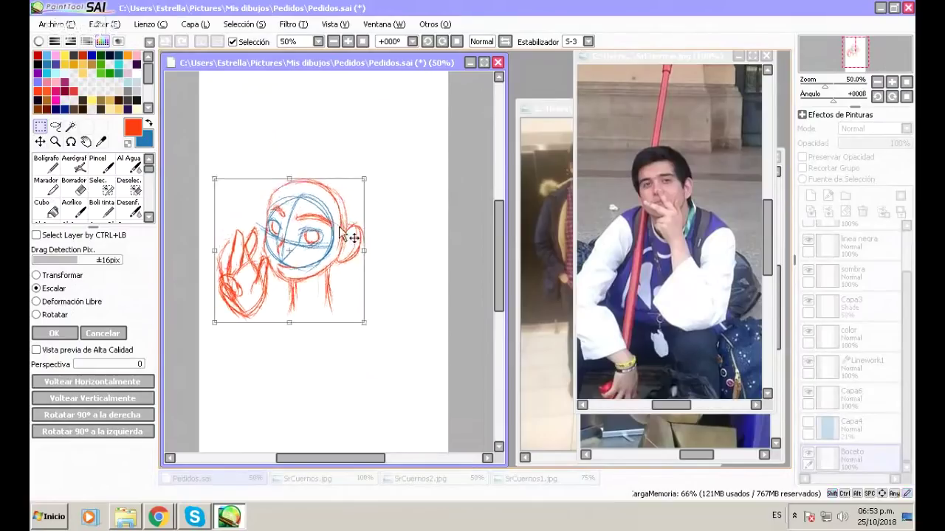
{"action": "left_click_drag", "start_coordinate": [325, 274], "coordinate": [340, 237]}
{"action": "left_click_drag", "start_coordinate": [379, 141], "coordinate": [373, 148]}
{"action": "mouse_move", "coordinate": [337, 243]}
{"action": "left_mouse_down"}
{"action": "mouse_move", "coordinate": [349, 232]}
{"action": "mouse_move", "coordinate": [340, 220]}
{"action": "mouse_move", "coordinate": [308, 249]}
{"action": "mouse_move", "coordinate": [310, 276]}
{"action": "left_mouse_up"}
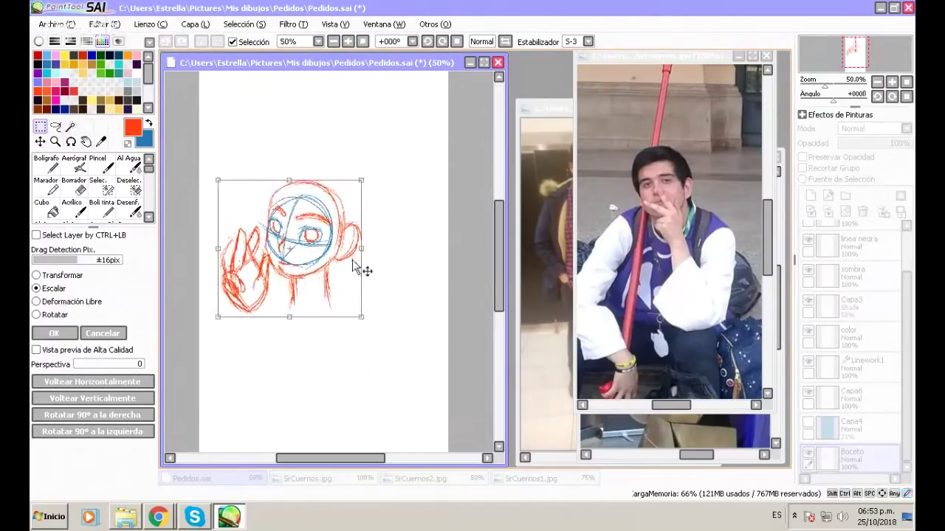
{"action": "left_click_drag", "start_coordinate": [496, 274], "coordinate": [496, 284]}
{"action": "scroll", "coordinate": [478, 259], "scroll_direction": "down", "scroll_amount": 2}
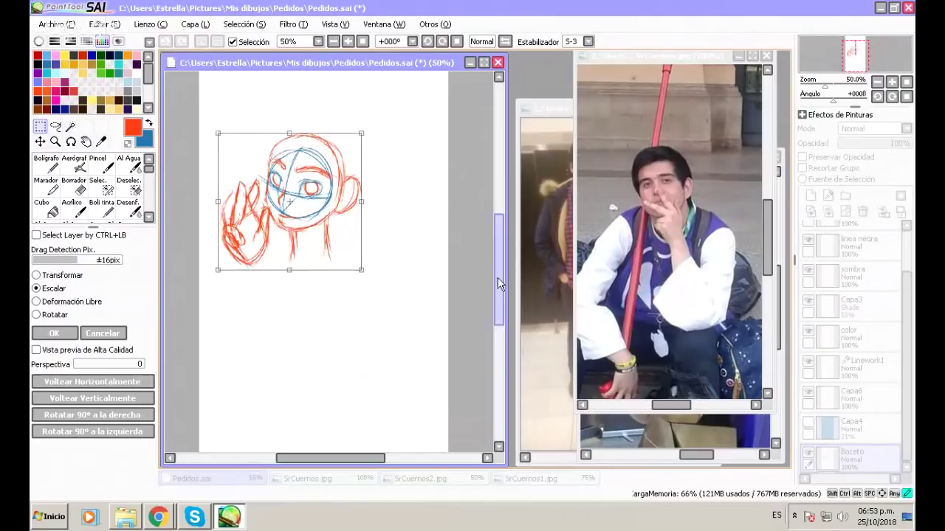
{"action": "left_click_drag", "start_coordinate": [319, 214], "coordinate": [327, 205]}
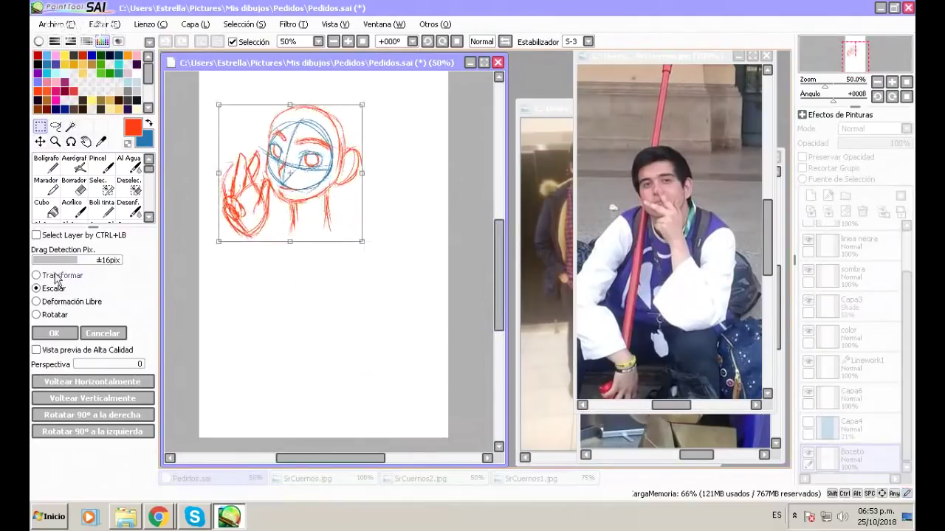
{"action": "left_click", "coordinate": [60, 333]}
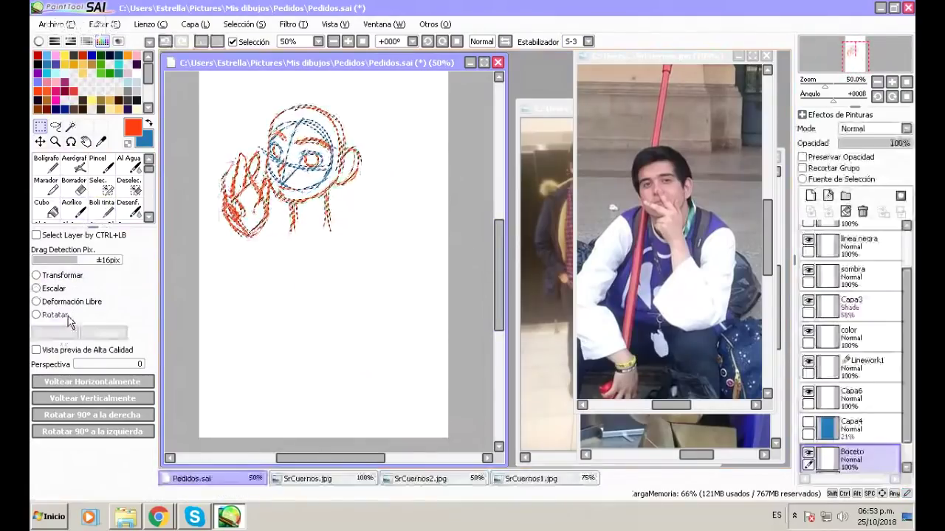
Sketch the wrist and both sides of the raised forearm extending down from the palm with the ink pen.
{"action": "left_click", "coordinate": [102, 208]}
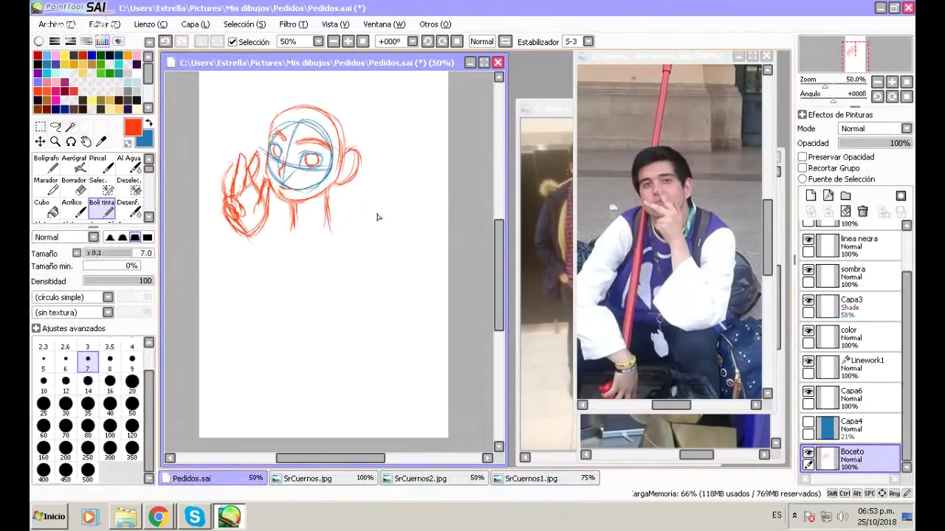
{"action": "left_click_drag", "start_coordinate": [267, 217], "coordinate": [285, 261]}
{"action": "left_click_drag", "start_coordinate": [248, 236], "coordinate": [259, 280]}
{"action": "left_click_drag", "start_coordinate": [248, 238], "coordinate": [258, 276]}
{"action": "left_click_drag", "start_coordinate": [246, 238], "coordinate": [236, 299]}
{"action": "left_click_drag", "start_coordinate": [251, 235], "coordinate": [222, 316]}
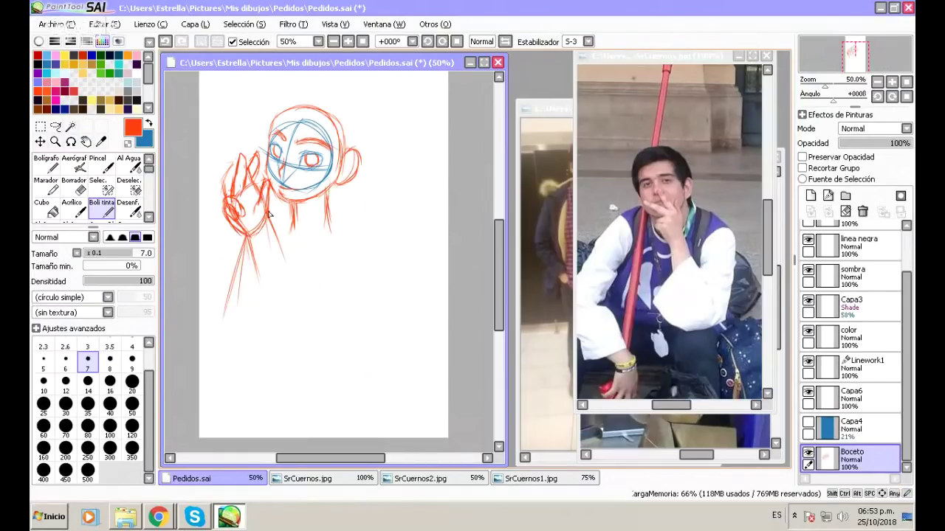
{"action": "left_click_drag", "start_coordinate": [270, 214], "coordinate": [260, 313]}
Erase the stray lines around the wrist with a size 20 eraser and redraw the forearm's outer contour longer.
{"action": "key", "text": "e"}
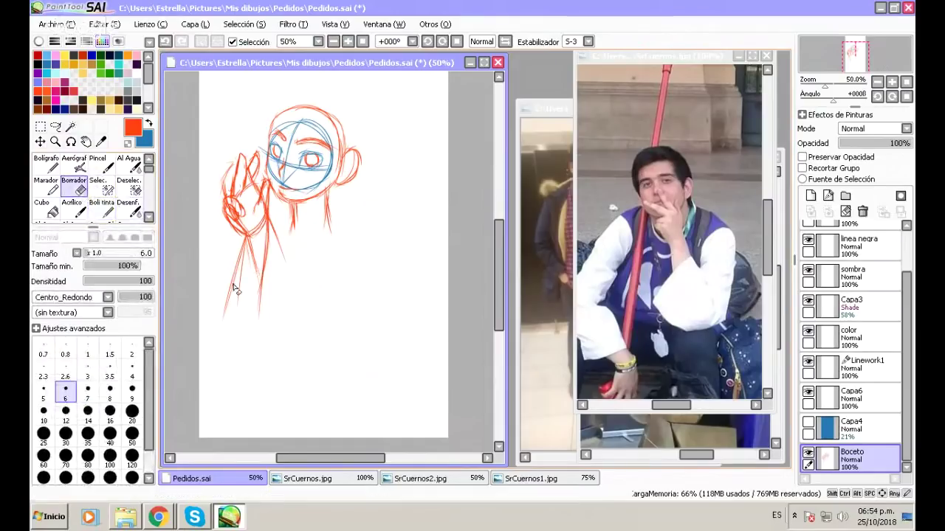
{"action": "left_click", "coordinate": [132, 412]}
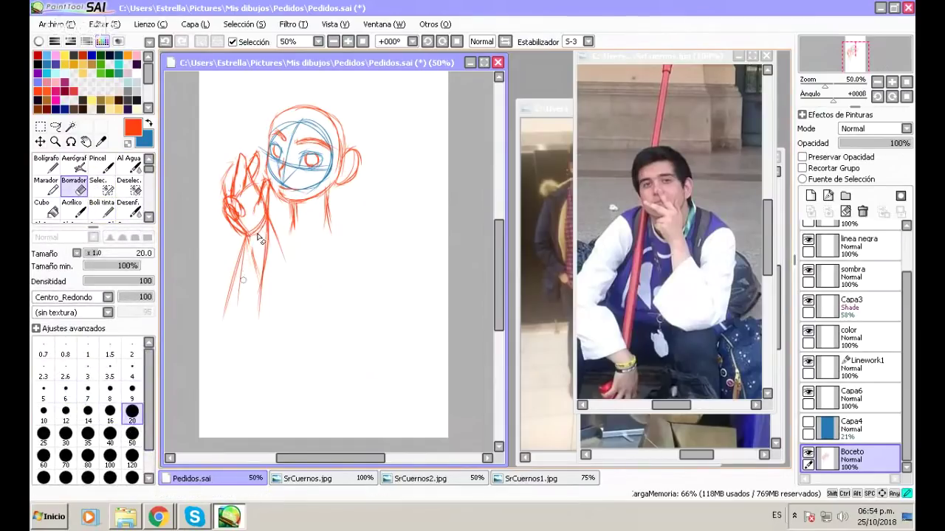
{"action": "left_click_drag", "start_coordinate": [277, 242], "coordinate": [275, 216]}
{"action": "key", "text": "e"}
{"action": "left_click_drag", "start_coordinate": [242, 254], "coordinate": [221, 313]}
{"action": "left_click_drag", "start_coordinate": [235, 279], "coordinate": [217, 333]}
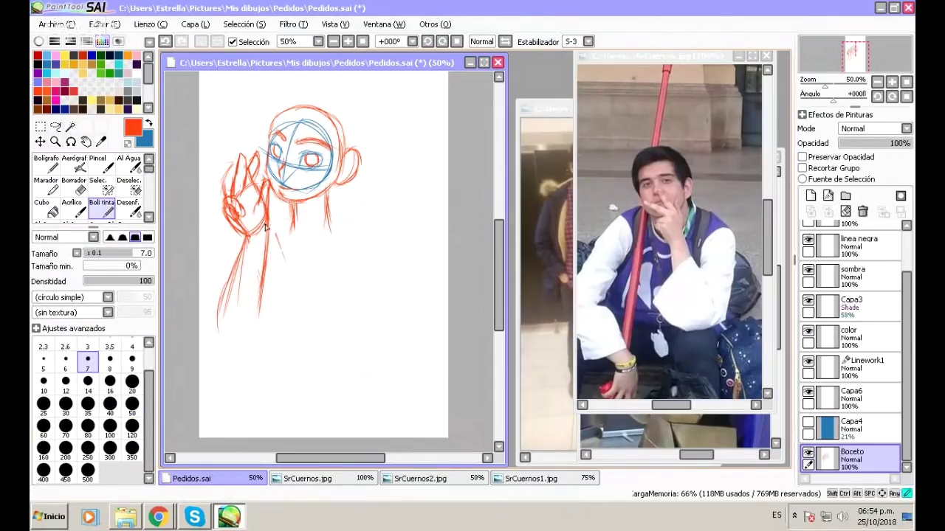
Draw the shoulder line from the wrist across the neck base and the outer contour of the opposite upper arm.
{"action": "mouse_move", "coordinate": [270, 221]}
{"action": "left_mouse_down"}
{"action": "mouse_move", "coordinate": [349, 229]}
{"action": "mouse_move", "coordinate": [278, 222]}
{"action": "mouse_move", "coordinate": [370, 243]}
{"action": "mouse_move", "coordinate": [310, 222]}
{"action": "mouse_move", "coordinate": [326, 224]}
{"action": "mouse_move", "coordinate": [381, 258]}
{"action": "left_mouse_up"}
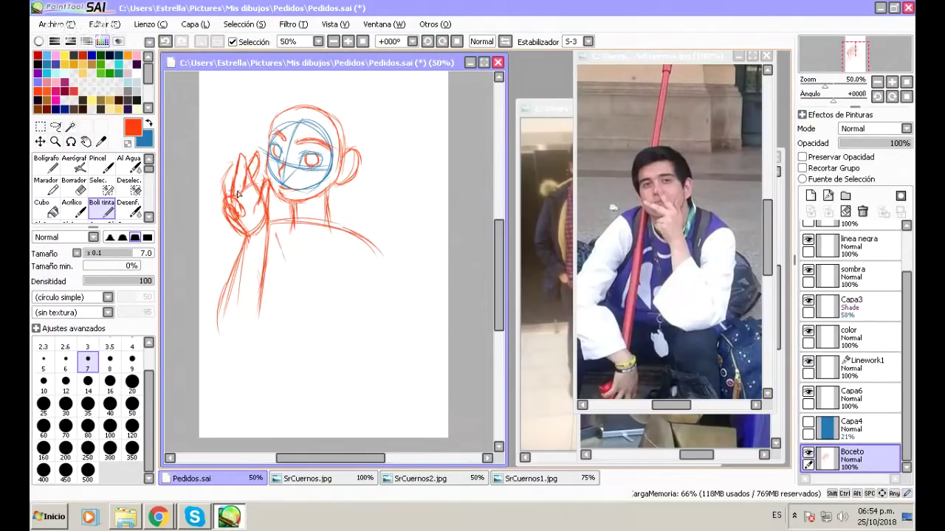
{"action": "left_click_drag", "start_coordinate": [329, 224], "coordinate": [389, 258]}
{"action": "left_click_drag", "start_coordinate": [352, 234], "coordinate": [386, 257]}
{"action": "mouse_move", "coordinate": [346, 232]}
{"action": "left_mouse_down"}
{"action": "mouse_move", "coordinate": [379, 260]}
{"action": "mouse_move", "coordinate": [385, 318]}
{"action": "left_mouse_up"}
{"action": "left_click_drag", "start_coordinate": [381, 260], "coordinate": [376, 325]}
{"action": "left_click_drag", "start_coordinate": [380, 252], "coordinate": [374, 301]}
{"action": "left_click_drag", "start_coordinate": [381, 251], "coordinate": [369, 350]}
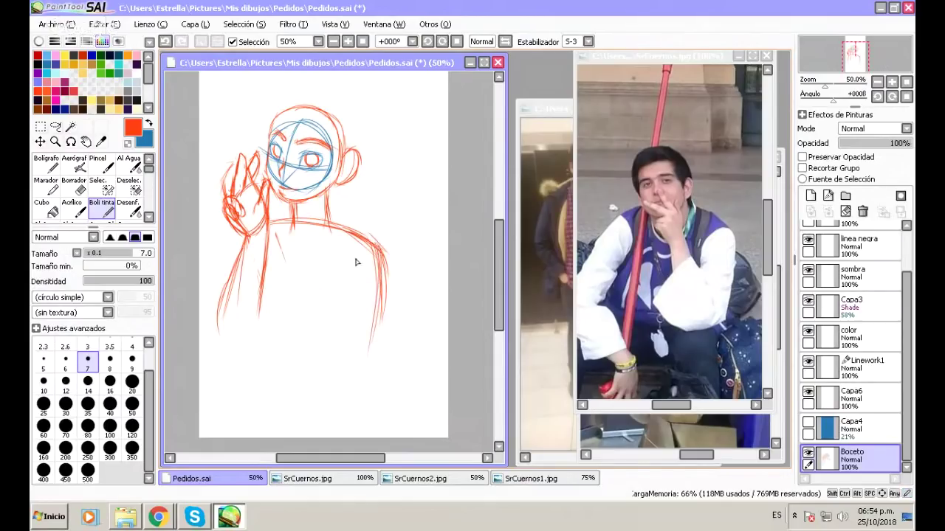
Add an oval shoulder form and the inner contour of the lowered arm beneath the shoulder line.
{"action": "mouse_move", "coordinate": [362, 252]}
{"action": "left_mouse_down"}
{"action": "mouse_move", "coordinate": [355, 304]}
{"action": "mouse_move", "coordinate": [363, 242]}
{"action": "mouse_move", "coordinate": [386, 290]}
{"action": "mouse_move", "coordinate": [380, 260]}
{"action": "mouse_move", "coordinate": [383, 321]}
{"action": "mouse_move", "coordinate": [372, 262]}
{"action": "mouse_move", "coordinate": [381, 293]}
{"action": "mouse_move", "coordinate": [371, 304]}
{"action": "mouse_move", "coordinate": [358, 257]}
{"action": "mouse_move", "coordinate": [329, 313]}
{"action": "mouse_move", "coordinate": [370, 246]}
{"action": "mouse_move", "coordinate": [339, 310]}
{"action": "mouse_move", "coordinate": [369, 241]}
{"action": "left_mouse_up"}
{"action": "left_click_drag", "start_coordinate": [374, 364], "coordinate": [381, 313]}
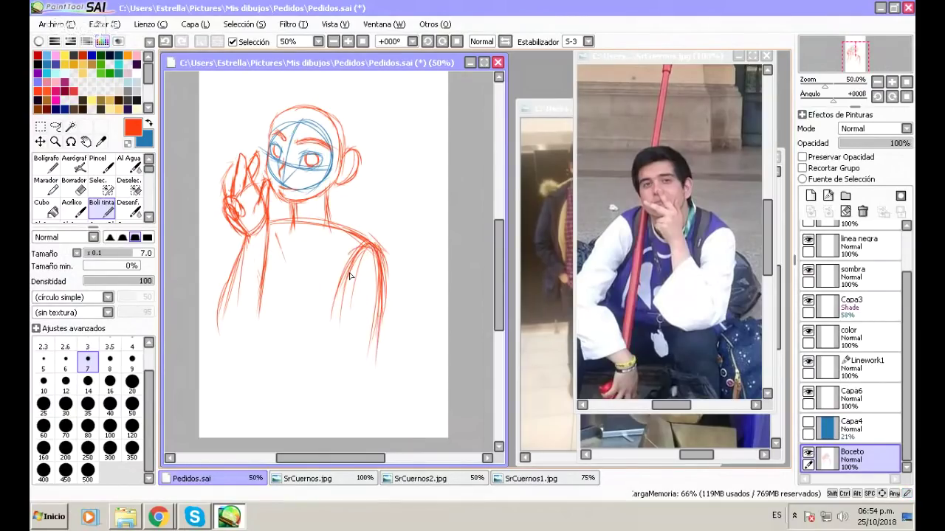
{"action": "mouse_move", "coordinate": [362, 247]}
{"action": "left_mouse_down"}
{"action": "mouse_move", "coordinate": [338, 299]}
{"action": "mouse_move", "coordinate": [380, 301]}
{"action": "mouse_move", "coordinate": [378, 251]}
{"action": "mouse_move", "coordinate": [384, 279]}
{"action": "left_mouse_up"}
{"action": "left_click_drag", "start_coordinate": [343, 316], "coordinate": [334, 357]}
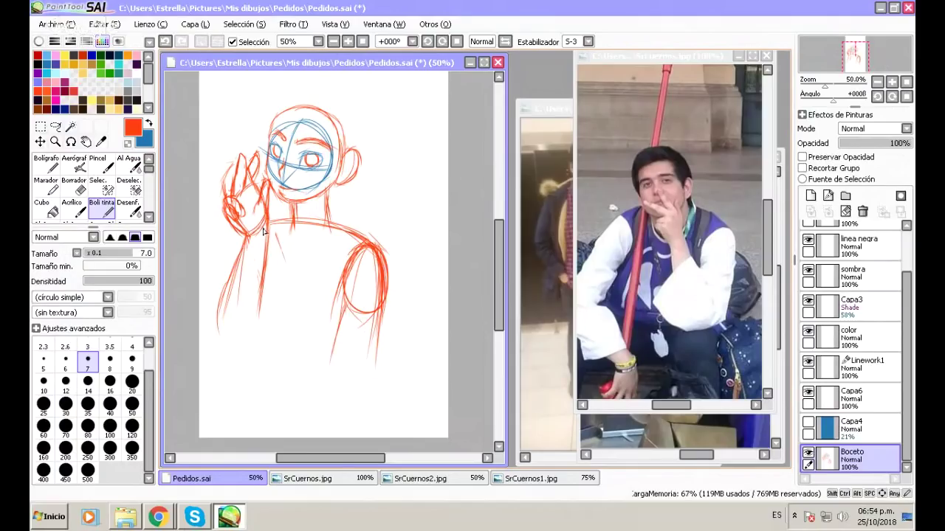
Sketch the torso side beside the raised forearm and block in the chest with upper and lower curves.
{"action": "mouse_move", "coordinate": [266, 232]}
{"action": "left_mouse_down"}
{"action": "mouse_move", "coordinate": [242, 317]}
{"action": "mouse_move", "coordinate": [251, 336]}
{"action": "mouse_move", "coordinate": [279, 315]}
{"action": "left_mouse_up"}
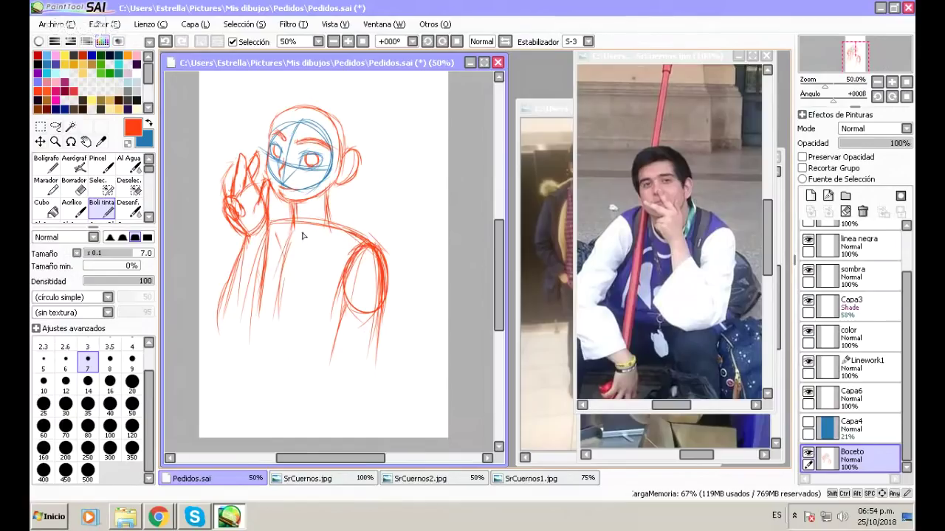
{"action": "left_click_drag", "start_coordinate": [294, 247], "coordinate": [343, 239]}
{"action": "mouse_move", "coordinate": [281, 307]}
{"action": "left_mouse_down"}
{"action": "mouse_move", "coordinate": [317, 312]}
{"action": "mouse_move", "coordinate": [308, 317]}
{"action": "mouse_move", "coordinate": [346, 299]}
{"action": "left_mouse_up"}
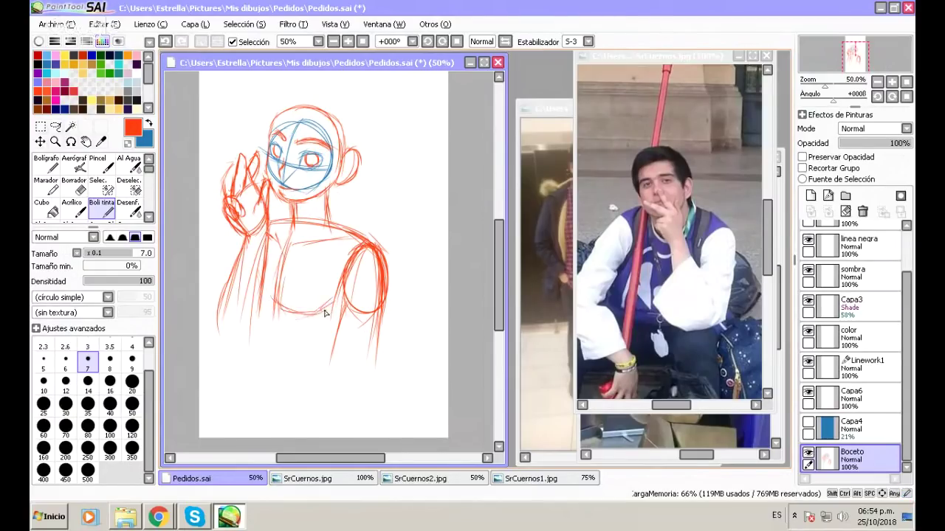
Close the raised arm's contour at the elbow and add inner contour strokes from the shoulder oval down the lowered arm.
{"action": "mouse_move", "coordinate": [279, 307]}
{"action": "left_mouse_down"}
{"action": "mouse_move", "coordinate": [253, 296]}
{"action": "mouse_move", "coordinate": [279, 310]}
{"action": "mouse_move", "coordinate": [257, 272]}
{"action": "mouse_move", "coordinate": [265, 293]}
{"action": "mouse_move", "coordinate": [256, 327]}
{"action": "left_mouse_up"}
{"action": "mouse_move", "coordinate": [240, 249]}
{"action": "left_mouse_down"}
{"action": "mouse_move", "coordinate": [212, 331]}
{"action": "mouse_move", "coordinate": [232, 342]}
{"action": "mouse_move", "coordinate": [258, 312]}
{"action": "mouse_move", "coordinate": [211, 328]}
{"action": "mouse_move", "coordinate": [250, 335]}
{"action": "mouse_move", "coordinate": [215, 322]}
{"action": "mouse_move", "coordinate": [220, 347]}
{"action": "mouse_move", "coordinate": [248, 335]}
{"action": "left_mouse_up"}
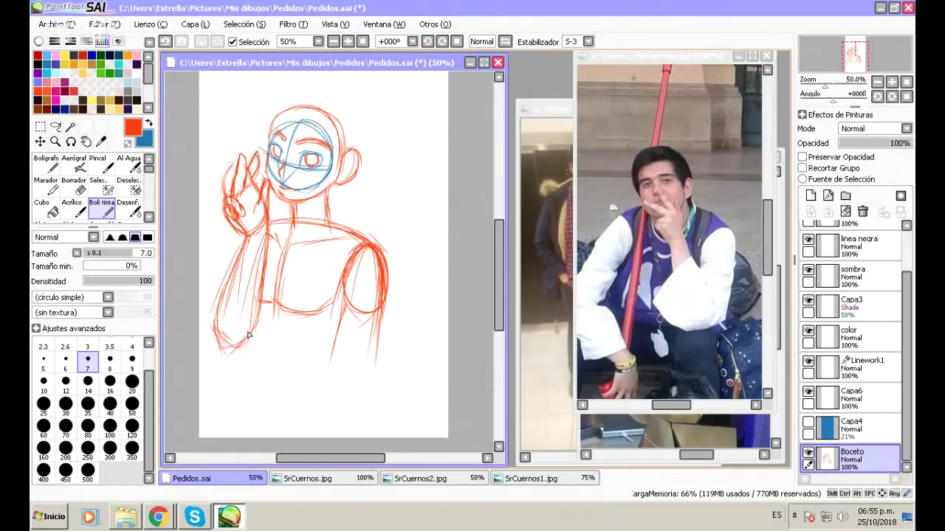
{"action": "scroll", "coordinate": [498, 253], "scroll_direction": "down", "scroll_amount": 2}
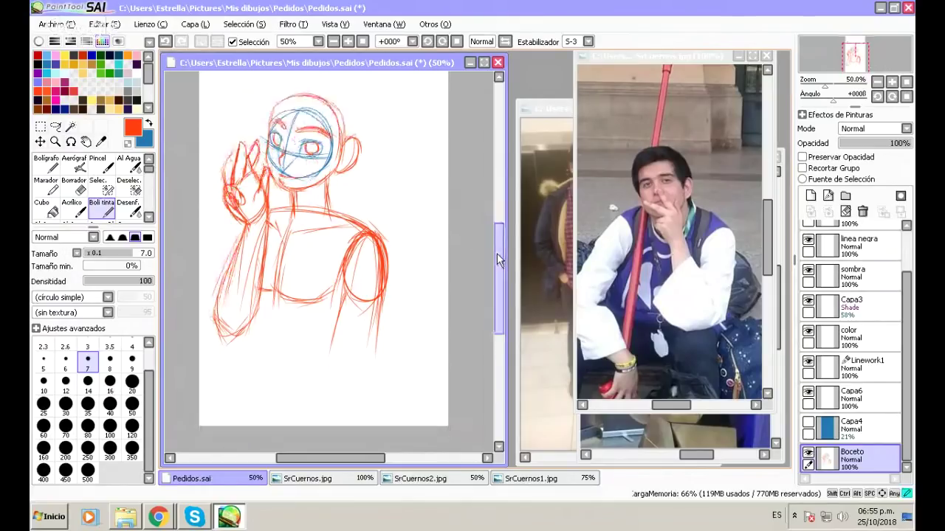
{"action": "mouse_move", "coordinate": [353, 190]}
{"action": "left_mouse_down"}
{"action": "mouse_move", "coordinate": [370, 216]}
{"action": "mouse_move", "coordinate": [363, 183]}
{"action": "mouse_move", "coordinate": [370, 254]}
{"action": "left_mouse_up"}
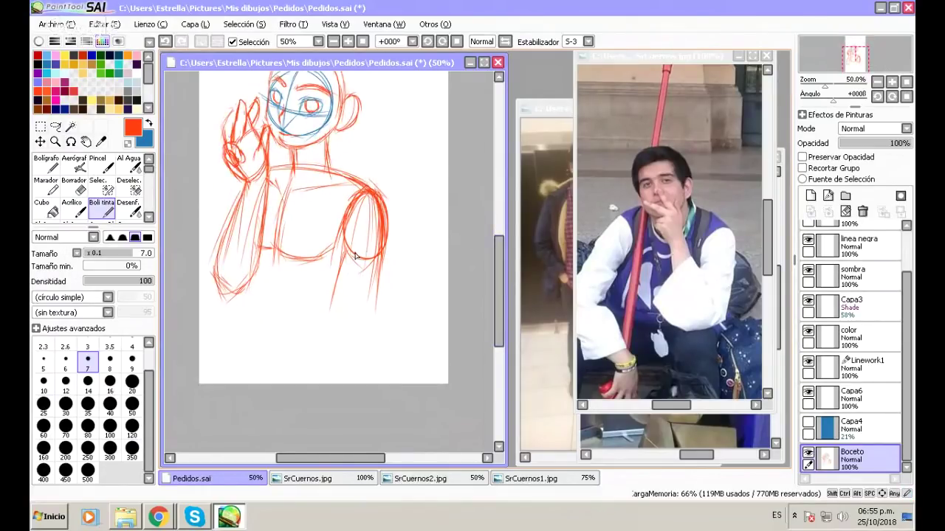
{"action": "left_click_drag", "start_coordinate": [367, 203], "coordinate": [337, 319]}
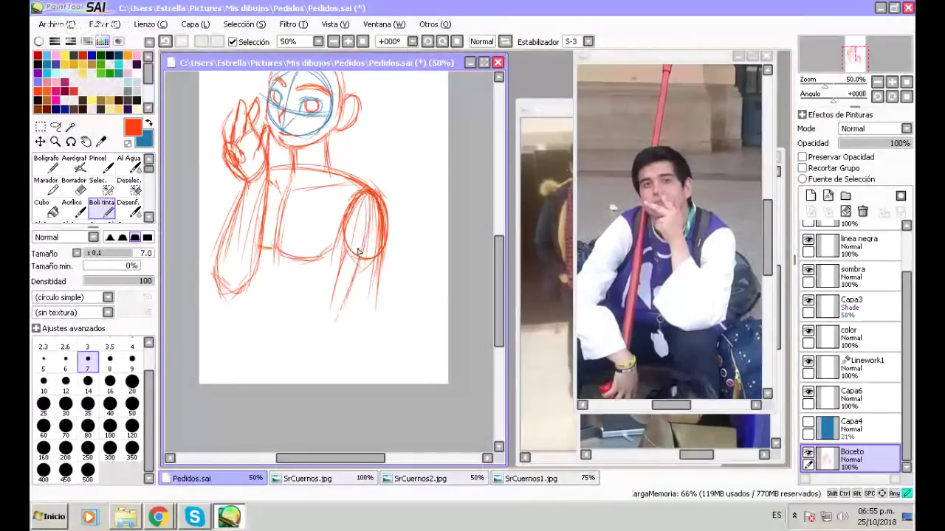
{"action": "left_click_drag", "start_coordinate": [367, 215], "coordinate": [341, 340]}
Sketch the abdomen with its centre line and tapering sides, a curved waistline and the start of both hips.
{"action": "left_click_drag", "start_coordinate": [277, 259], "coordinate": [270, 332]}
{"action": "left_click_drag", "start_coordinate": [256, 274], "coordinate": [244, 336]}
{"action": "mouse_move", "coordinate": [251, 293]}
{"action": "left_mouse_down"}
{"action": "mouse_move", "coordinate": [256, 341]}
{"action": "mouse_move", "coordinate": [248, 323]}
{"action": "mouse_move", "coordinate": [324, 346]}
{"action": "mouse_move", "coordinate": [346, 336]}
{"action": "left_mouse_up"}
{"action": "left_click_drag", "start_coordinate": [253, 341], "coordinate": [339, 338]}
{"action": "left_click_drag", "start_coordinate": [367, 196], "coordinate": [354, 279]}
{"action": "mouse_move", "coordinate": [250, 308]}
{"action": "left_mouse_down"}
{"action": "mouse_move", "coordinate": [234, 387]}
{"action": "mouse_move", "coordinate": [248, 357]}
{"action": "mouse_move", "coordinate": [242, 375]}
{"action": "left_mouse_up"}
{"action": "left_click_drag", "start_coordinate": [255, 334], "coordinate": [239, 369]}
{"action": "left_click_drag", "start_coordinate": [365, 323], "coordinate": [347, 380]}
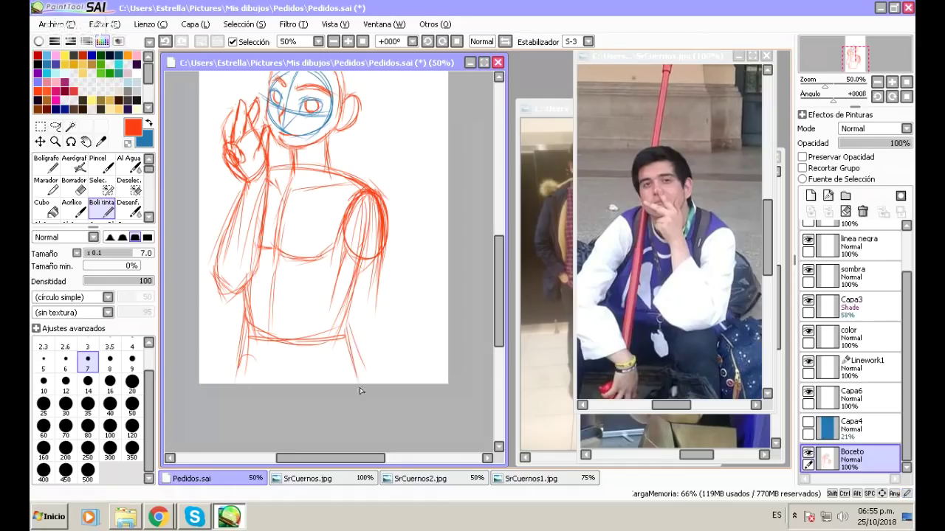
{"action": "left_click_drag", "start_coordinate": [251, 336], "coordinate": [235, 390]}
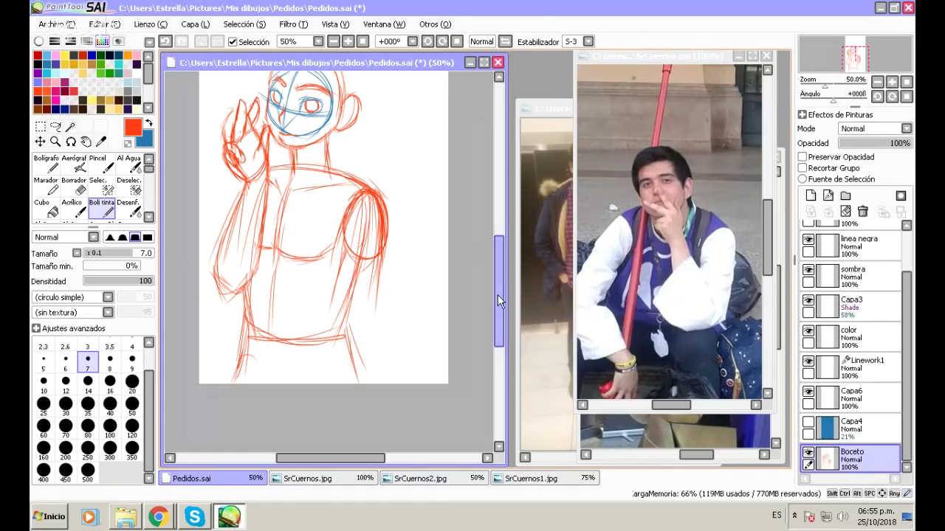
Reinforce the finger line of the raised hand with an extra stroke.
{"action": "scroll", "coordinate": [497, 294], "scroll_direction": "up", "scroll_amount": 2}
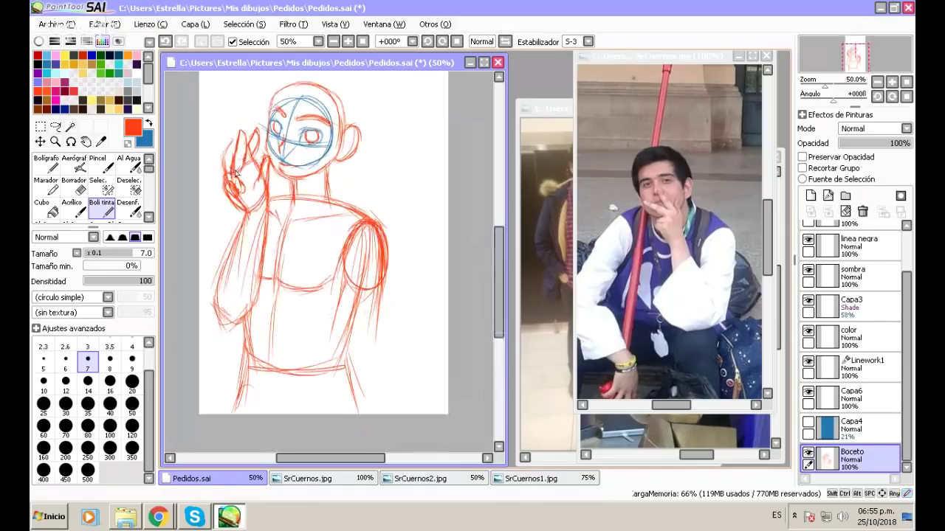
{"action": "left_click_drag", "start_coordinate": [240, 142], "coordinate": [240, 172]}
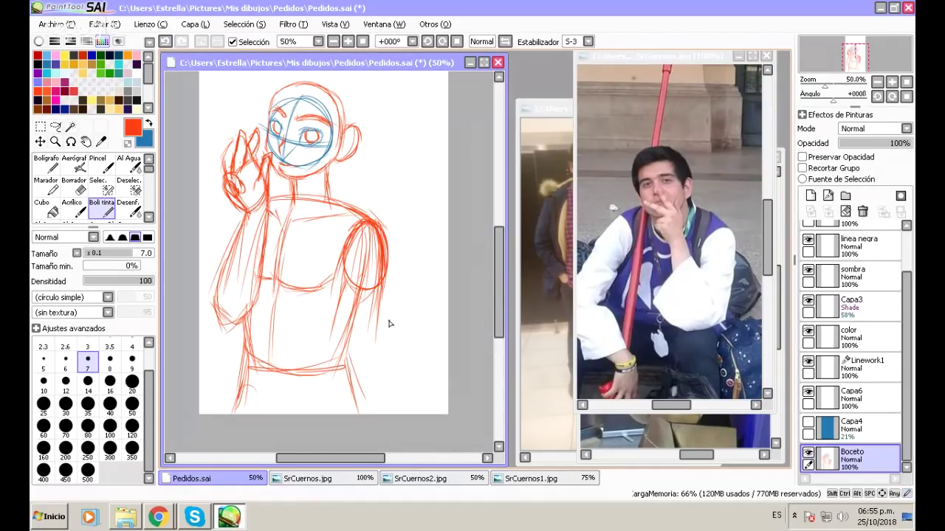
Select the whole figure sketch and scale it down proportionally toward the lower edge of the canvas.
{"action": "mouse_move", "coordinate": [496, 279]}
{"action": "left_mouse_down"}
{"action": "mouse_move", "coordinate": [503, 266]}
{"action": "mouse_move", "coordinate": [507, 287]}
{"action": "mouse_move", "coordinate": [492, 304]}
{"action": "mouse_move", "coordinate": [514, 233]}
{"action": "left_mouse_up"}
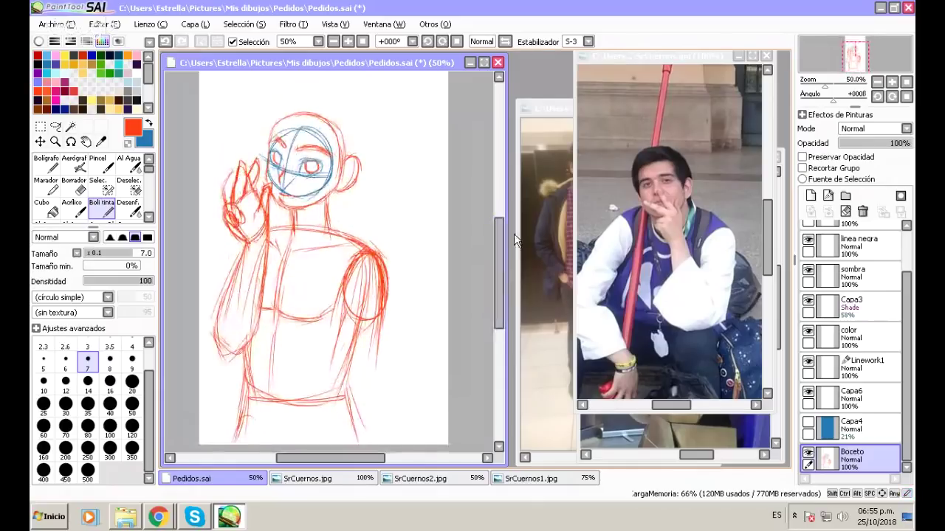
{"action": "left_click", "coordinate": [535, 137]}
{"action": "left_click", "coordinate": [629, 60]}
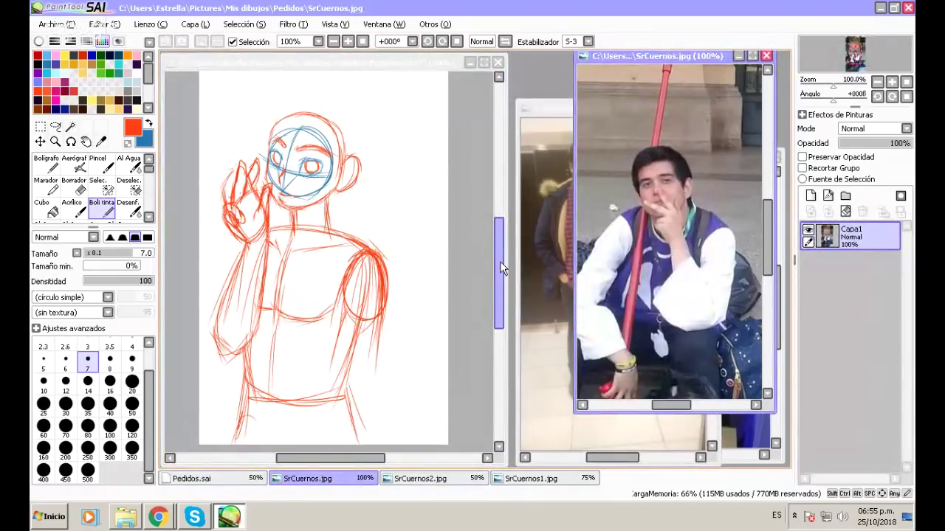
{"action": "left_click", "coordinate": [497, 242]}
{"action": "scroll", "coordinate": [495, 236], "scroll_direction": "up", "scroll_amount": 3}
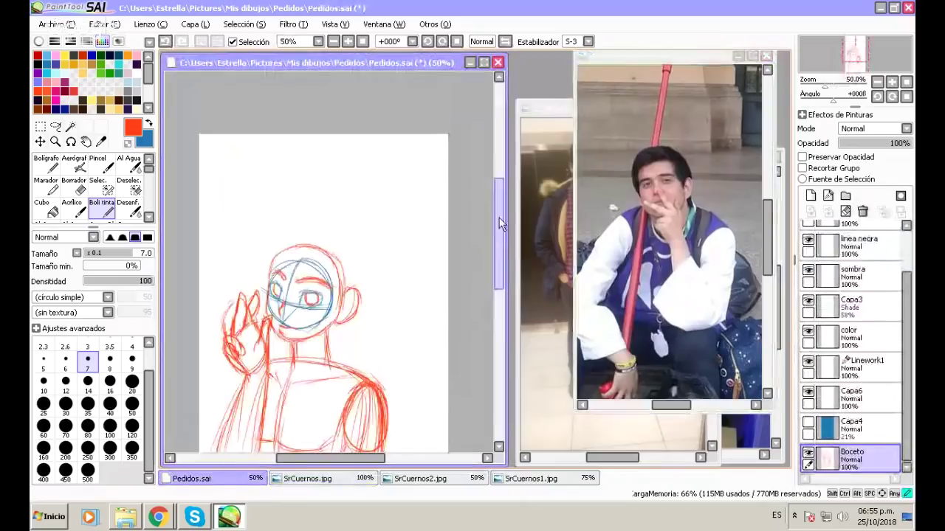
{"action": "scroll", "coordinate": [499, 217], "scroll_direction": "down", "scroll_amount": 3}
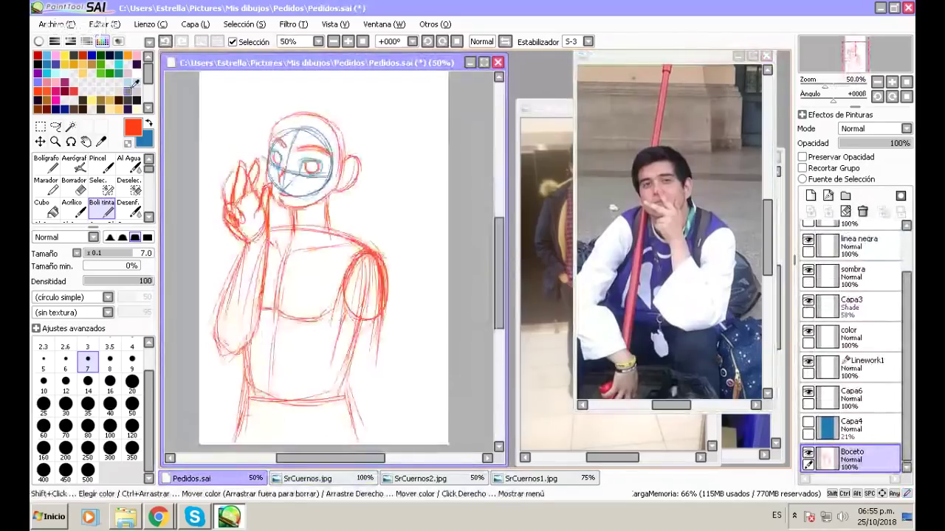
{"action": "key", "text": "m"}
{"action": "left_click_drag", "start_coordinate": [199, 87], "coordinate": [396, 447]}
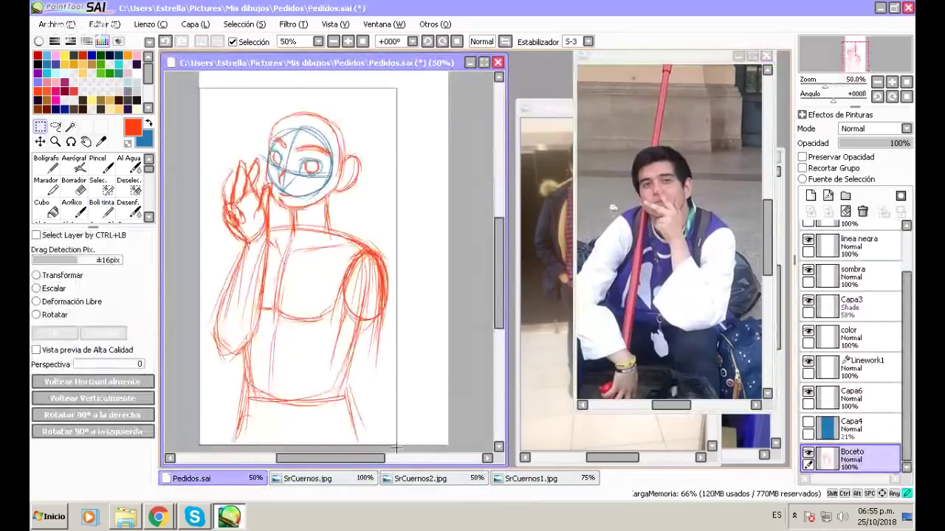
{"action": "key", "text": "ctrl+t"}
{"action": "key", "text": "shift"}
{"action": "left_click_drag", "start_coordinate": [389, 111], "coordinate": [364, 158]}
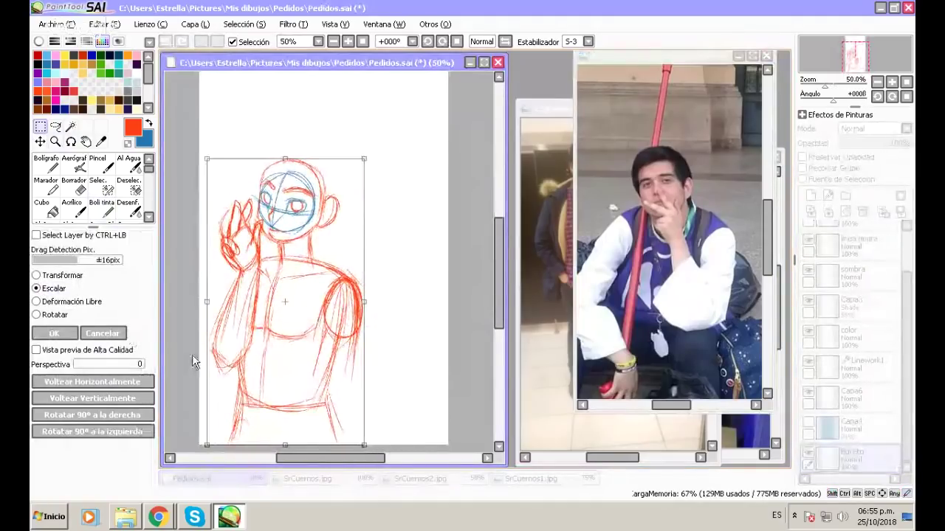
{"action": "left_click", "coordinate": [59, 334]}
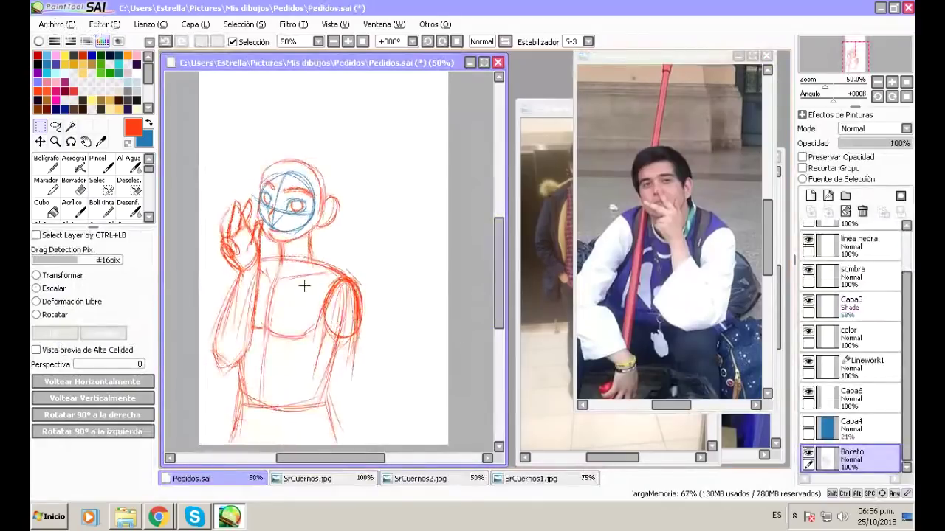
Block in the lowered arm's elbow and the forearm angled inward beside the hip with blue ink pen strokes.
{"action": "left_click", "coordinate": [104, 210]}
{"action": "key", "text": "x"}
{"action": "mouse_move", "coordinate": [329, 420]}
{"action": "left_mouse_down"}
{"action": "mouse_move", "coordinate": [306, 442]}
{"action": "mouse_move", "coordinate": [316, 435]}
{"action": "left_mouse_up"}
{"action": "left_click_drag", "start_coordinate": [341, 400], "coordinate": [319, 428]}
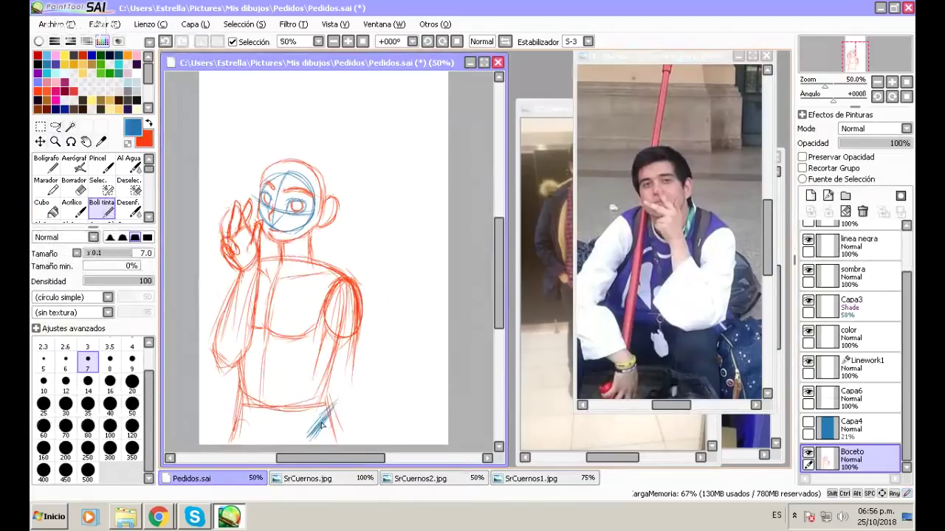
{"action": "mouse_move", "coordinate": [343, 397]}
{"action": "left_mouse_down"}
{"action": "mouse_move", "coordinate": [330, 414]}
{"action": "mouse_move", "coordinate": [375, 402]}
{"action": "mouse_move", "coordinate": [347, 426]}
{"action": "mouse_move", "coordinate": [357, 440]}
{"action": "left_mouse_up"}
{"action": "left_click_drag", "start_coordinate": [378, 403], "coordinate": [347, 442]}
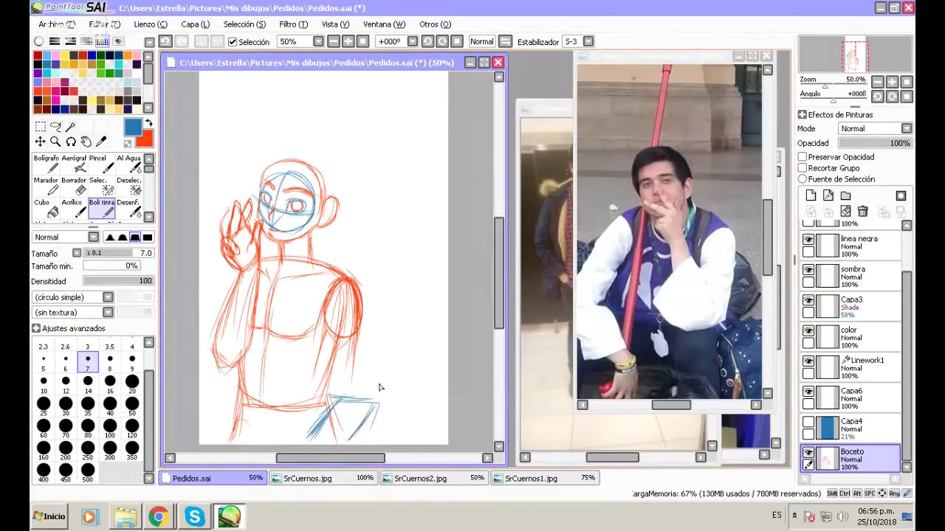
Draw the inner and outer contours of the lowered upper arm in blue, from the shoulder down to the elbow.
{"action": "left_click_drag", "start_coordinate": [330, 322], "coordinate": [344, 395]}
{"action": "left_click_drag", "start_coordinate": [325, 306], "coordinate": [343, 391]}
{"action": "left_click_drag", "start_coordinate": [362, 303], "coordinate": [376, 402]}
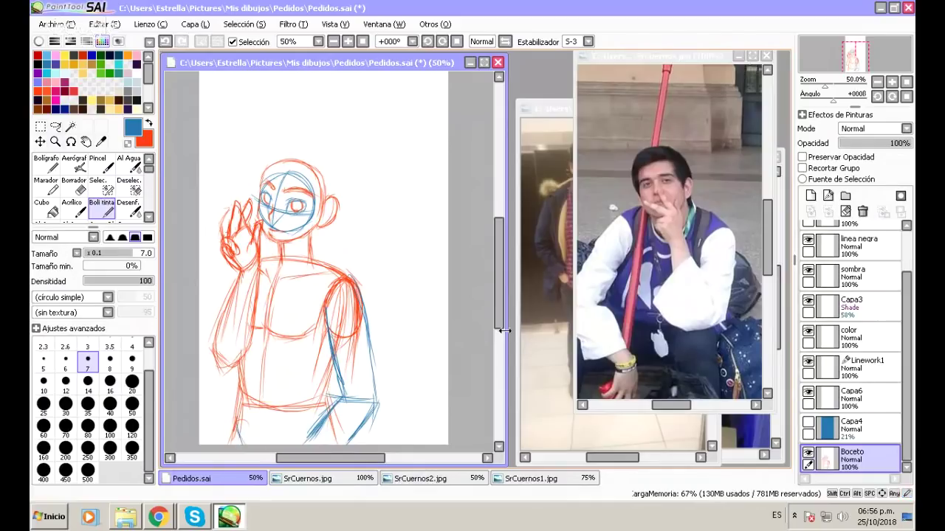
Enlarge the head sketch to 100% and examine the hair in the SrCuernos2 and SrCuernos reference photos.
{"action": "left_click_drag", "start_coordinate": [497, 305], "coordinate": [497, 309]}
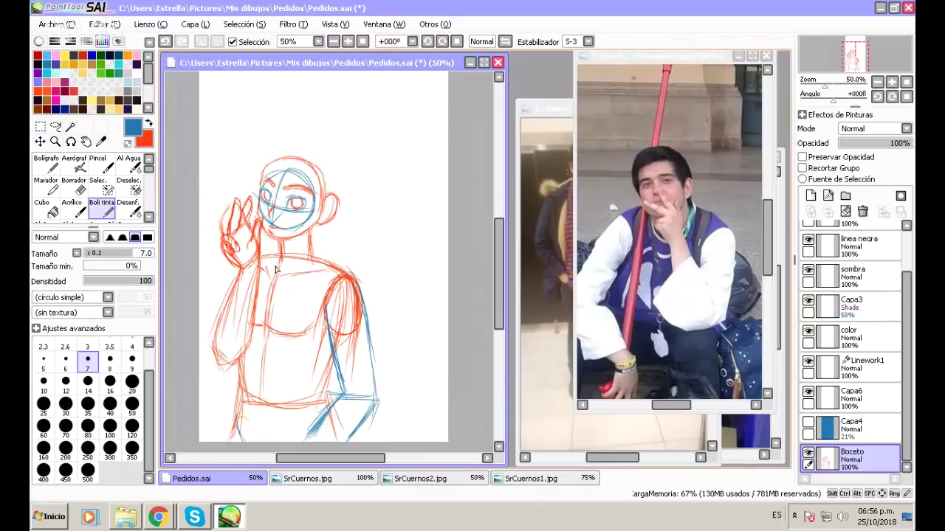
{"action": "left_click", "coordinate": [346, 42]}
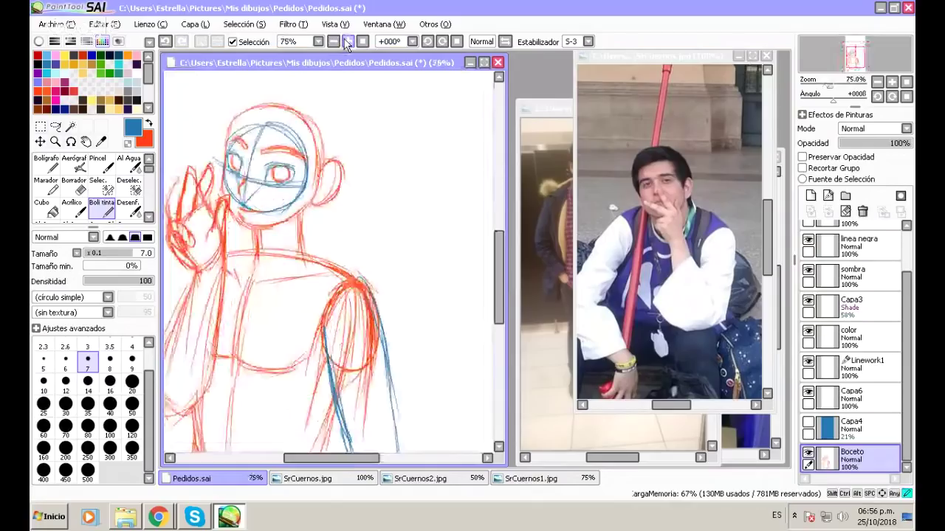
{"action": "left_click", "coordinate": [347, 42]}
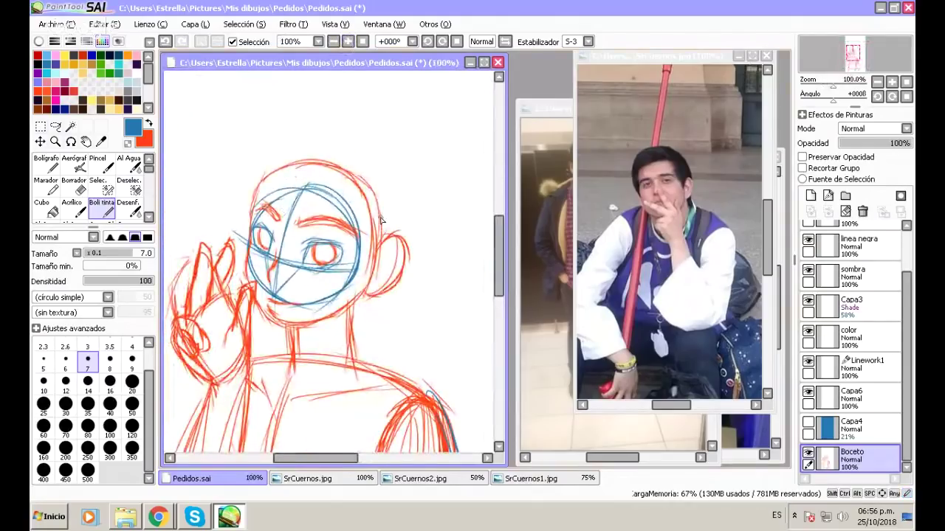
{"action": "left_click", "coordinate": [546, 148]}
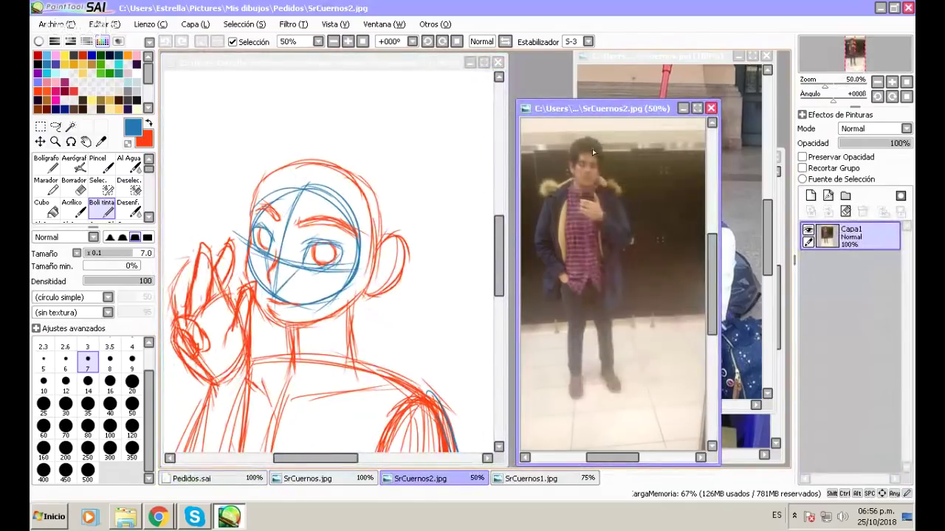
{"action": "left_click", "coordinate": [649, 85]}
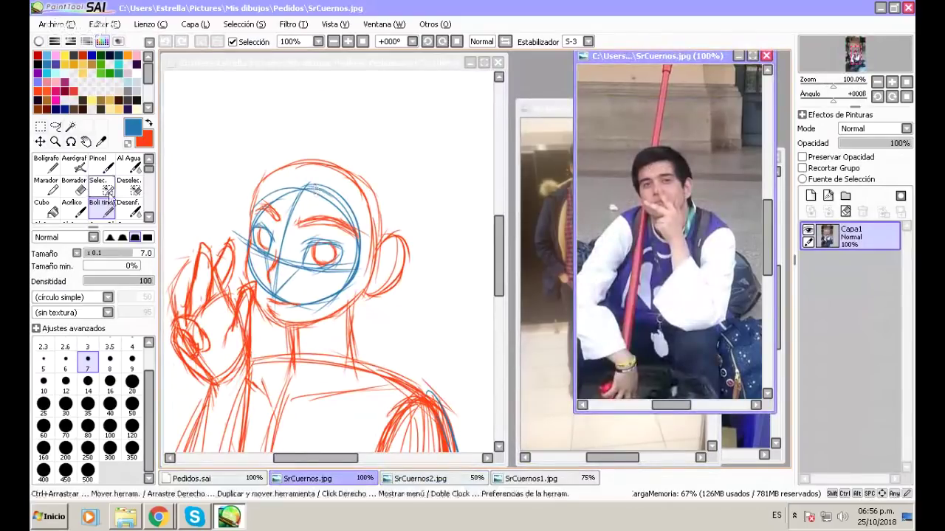
Set the ink pen to dark green at size 9 and draw the first hair strokes at the temple and crown.
{"action": "left_click", "coordinate": [109, 381]}
{"action": "left_click", "coordinate": [102, 62]}
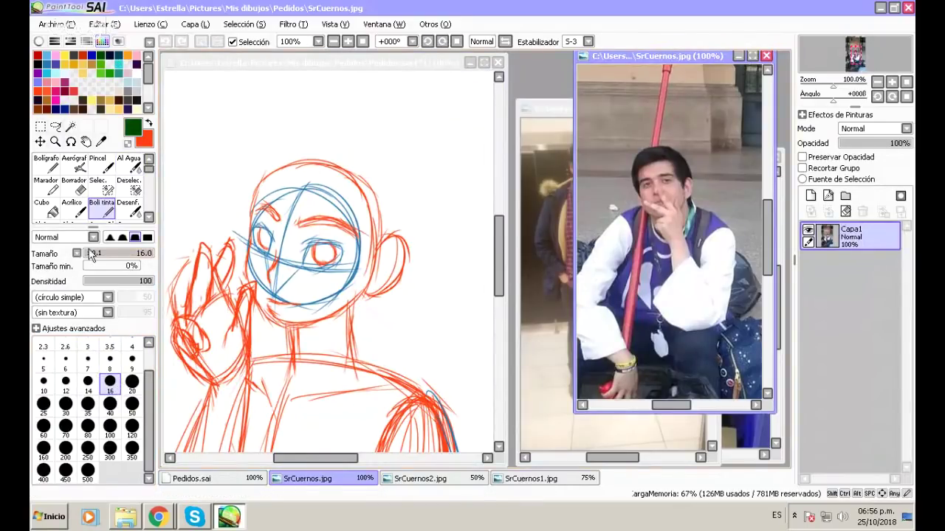
{"action": "key", "text": "bracketleft"}
{"action": "key", "text": "bracketleft"}
{"action": "key", "text": "bracketleft"}
{"action": "key", "text": "bracketleft"}
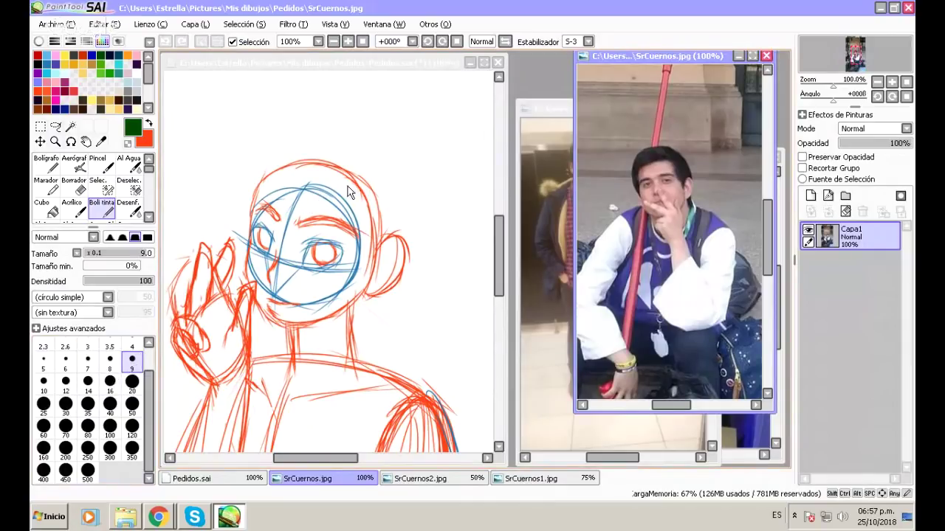
{"action": "left_click", "coordinate": [559, 110]}
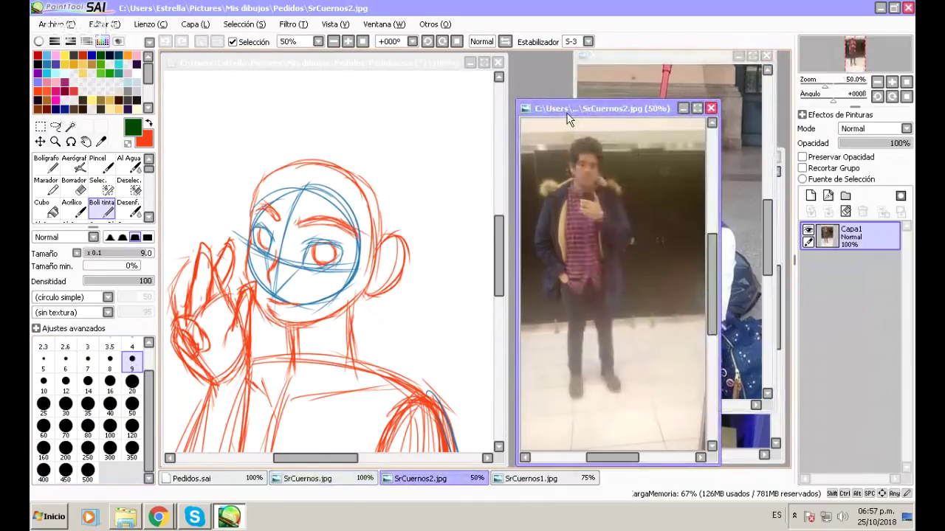
{"action": "left_click", "coordinate": [624, 65]}
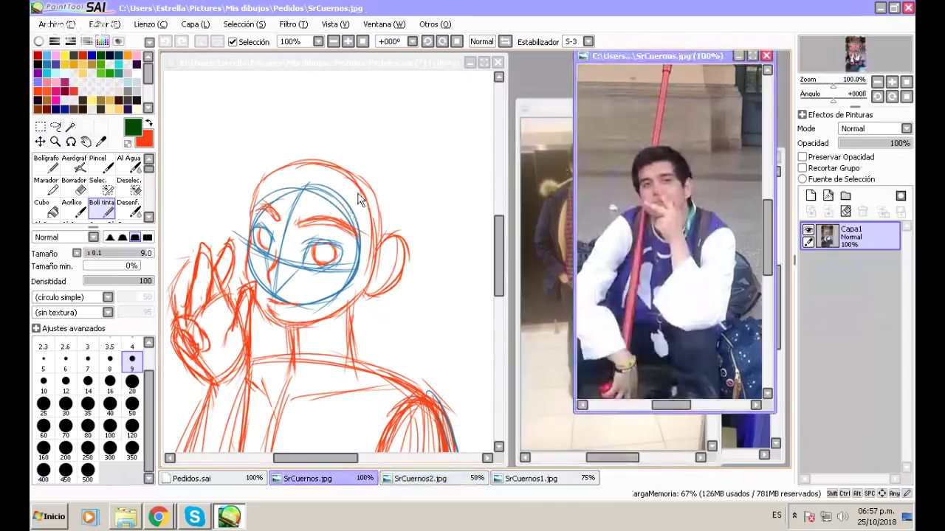
{"action": "left_click", "coordinate": [333, 62]}
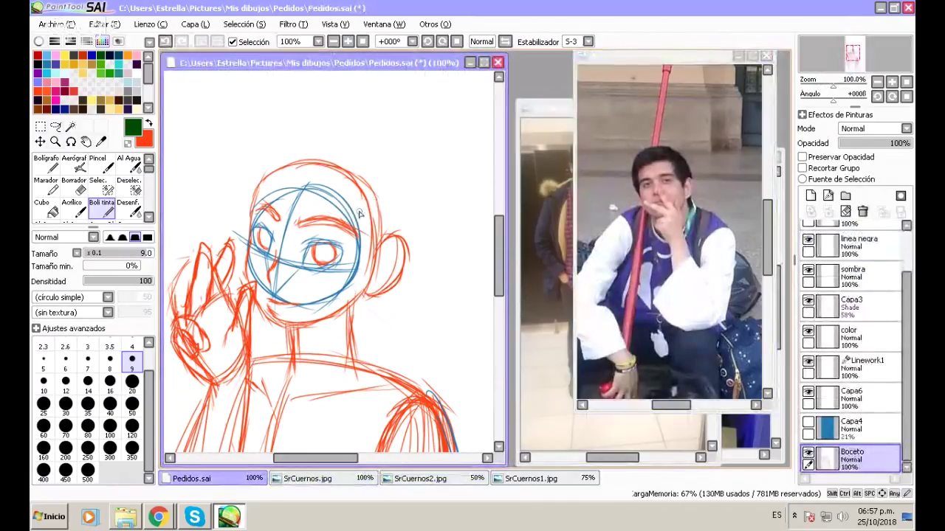
{"action": "left_click_drag", "start_coordinate": [355, 202], "coordinate": [396, 186]}
{"action": "left_click_drag", "start_coordinate": [257, 187], "coordinate": [301, 158]}
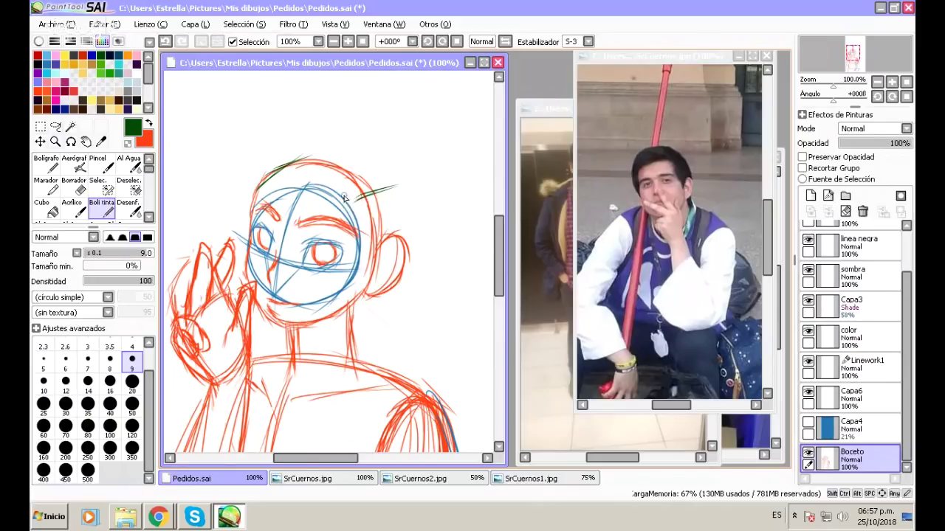
{"action": "left_click_drag", "start_coordinate": [362, 221], "coordinate": [352, 281]}
{"action": "left_click_drag", "start_coordinate": [366, 248], "coordinate": [328, 321]}
{"action": "mouse_move", "coordinate": [373, 264]}
{"action": "left_mouse_down"}
{"action": "mouse_move", "coordinate": [363, 290]}
{"action": "mouse_move", "coordinate": [386, 252]}
{"action": "left_mouse_up"}
{"action": "left_click", "coordinate": [167, 42]}
{"action": "left_click", "coordinate": [167, 42]}
{"action": "left_click", "coordinate": [167, 43]}
{"action": "left_click", "coordinate": [167, 42]}
{"action": "left_click", "coordinate": [167, 42]}
Draw the hairline at the temple and strands converging on its corner above the eyebrow, following the reference photos.
{"action": "left_click_drag", "start_coordinate": [362, 196], "coordinate": [359, 236]}
{"action": "left_click_drag", "start_coordinate": [334, 155], "coordinate": [358, 205]}
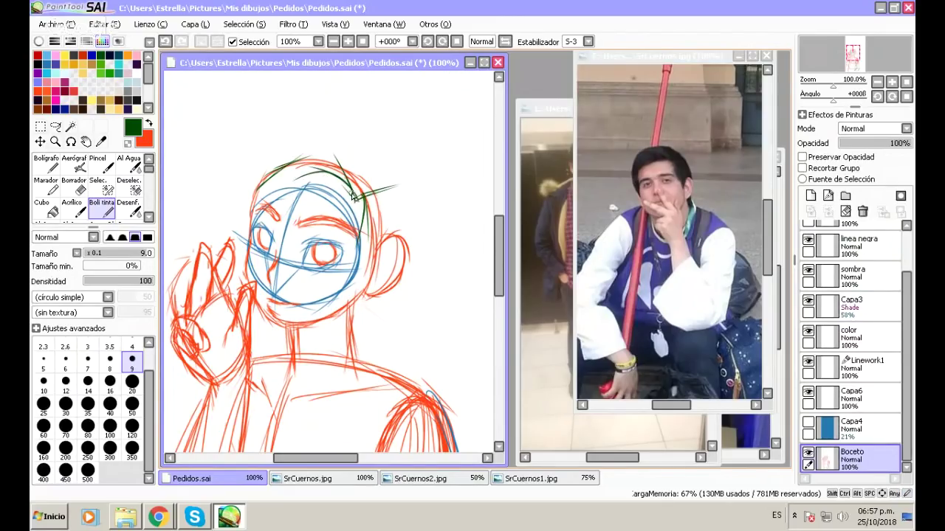
{"action": "left_click", "coordinate": [546, 111]}
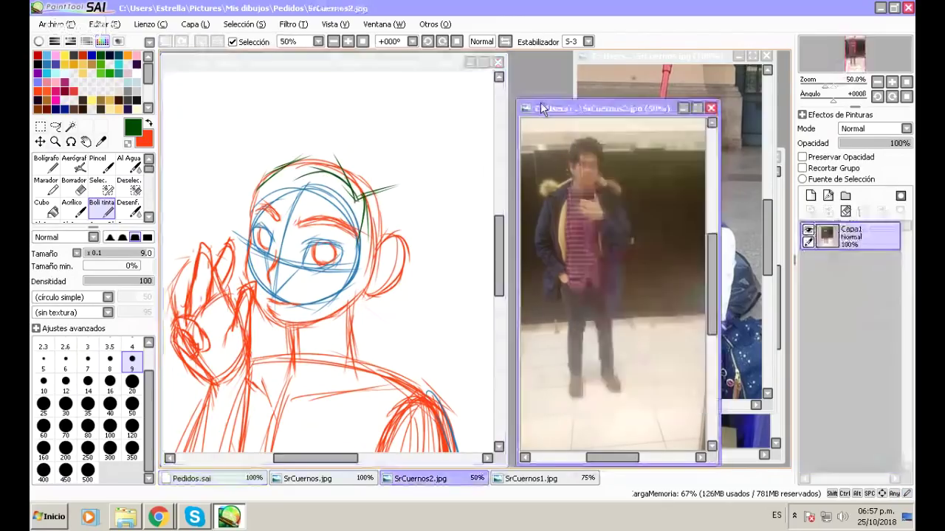
{"action": "left_click", "coordinate": [277, 69]}
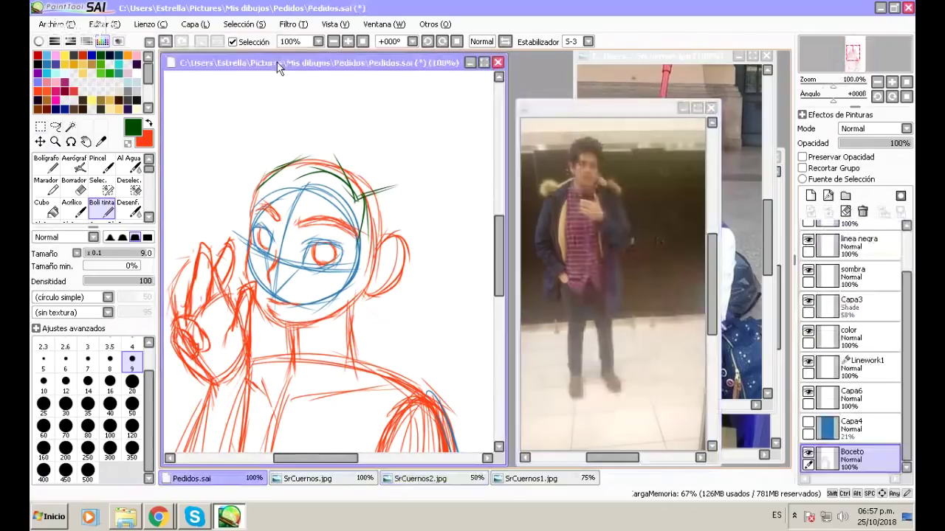
{"action": "left_click", "coordinate": [639, 63]}
{"action": "left_click", "coordinate": [355, 195]}
{"action": "left_click_drag", "start_coordinate": [331, 185], "coordinate": [353, 203]}
{"action": "mouse_move", "coordinate": [329, 148]}
{"action": "left_mouse_down"}
{"action": "mouse_move", "coordinate": [356, 204]}
{"action": "mouse_move", "coordinate": [346, 201]}
{"action": "left_mouse_up"}
Fill the fringe and the top of the head with overlapping curved green hair strands.
{"action": "mouse_move", "coordinate": [285, 151]}
{"action": "left_mouse_down"}
{"action": "mouse_move", "coordinate": [338, 182]}
{"action": "mouse_move", "coordinate": [331, 194]}
{"action": "left_mouse_up"}
{"action": "mouse_move", "coordinate": [258, 175]}
{"action": "left_mouse_down"}
{"action": "mouse_move", "coordinate": [310, 159]}
{"action": "mouse_move", "coordinate": [334, 194]}
{"action": "left_mouse_up"}
{"action": "left_click_drag", "start_coordinate": [280, 152], "coordinate": [299, 189]}
{"action": "left_click_drag", "start_coordinate": [268, 140], "coordinate": [279, 189]}
{"action": "left_click_drag", "start_coordinate": [240, 177], "coordinate": [284, 172]}
{"action": "mouse_move", "coordinate": [236, 193]}
{"action": "left_mouse_down"}
{"action": "mouse_move", "coordinate": [249, 171]}
{"action": "mouse_move", "coordinate": [360, 177]}
{"action": "mouse_move", "coordinate": [364, 201]}
{"action": "left_mouse_up"}
{"action": "left_click_drag", "start_coordinate": [313, 149], "coordinate": [369, 184]}
{"action": "mouse_move", "coordinate": [300, 169]}
{"action": "left_mouse_down"}
{"action": "mouse_move", "coordinate": [330, 155]}
{"action": "mouse_move", "coordinate": [373, 182]}
{"action": "left_mouse_up"}
{"action": "mouse_move", "coordinate": [347, 145]}
{"action": "left_mouse_down"}
{"action": "mouse_move", "coordinate": [377, 198]}
{"action": "mouse_move", "coordinate": [384, 188]}
{"action": "mouse_move", "coordinate": [391, 198]}
{"action": "left_mouse_up"}
{"action": "left_click_drag", "start_coordinate": [380, 155], "coordinate": [394, 201]}
{"action": "mouse_move", "coordinate": [347, 143]}
{"action": "left_mouse_down"}
{"action": "mouse_move", "coordinate": [299, 136]}
{"action": "mouse_move", "coordinate": [317, 138]}
{"action": "left_mouse_up"}
Add side locks along both temples and behind the upper part of the ear.
{"action": "mouse_move", "coordinate": [264, 170]}
{"action": "left_mouse_down"}
{"action": "mouse_move", "coordinate": [353, 147]}
{"action": "mouse_move", "coordinate": [235, 220]}
{"action": "mouse_move", "coordinate": [245, 247]}
{"action": "mouse_move", "coordinate": [229, 238]}
{"action": "left_mouse_up"}
{"action": "left_click_drag", "start_coordinate": [282, 155], "coordinate": [237, 250]}
{"action": "left_click_drag", "start_coordinate": [247, 196], "coordinate": [235, 260]}
{"action": "left_click_drag", "start_coordinate": [369, 189], "coordinate": [359, 260]}
{"action": "mouse_move", "coordinate": [372, 208]}
{"action": "left_mouse_down"}
{"action": "mouse_move", "coordinate": [338, 270]}
{"action": "mouse_move", "coordinate": [376, 238]}
{"action": "mouse_move", "coordinate": [366, 220]}
{"action": "mouse_move", "coordinate": [346, 280]}
{"action": "left_mouse_up"}
{"action": "mouse_move", "coordinate": [390, 182]}
{"action": "left_mouse_down"}
{"action": "mouse_move", "coordinate": [389, 213]}
{"action": "mouse_move", "coordinate": [403, 195]}
{"action": "mouse_move", "coordinate": [396, 251]}
{"action": "left_mouse_up"}
{"action": "mouse_move", "coordinate": [403, 181]}
{"action": "left_mouse_down"}
{"action": "mouse_move", "coordinate": [378, 238]}
{"action": "mouse_move", "coordinate": [397, 247]}
{"action": "left_mouse_up"}
Build up the hair's volume with rounded outer locks over the crown and the back of the head.
{"action": "left_click_drag", "start_coordinate": [367, 170], "coordinate": [409, 198]}
{"action": "left_click_drag", "start_coordinate": [326, 147], "coordinate": [335, 161]}
{"action": "mouse_move", "coordinate": [266, 158]}
{"action": "left_mouse_down"}
{"action": "mouse_move", "coordinate": [350, 134]}
{"action": "mouse_move", "coordinate": [328, 133]}
{"action": "mouse_move", "coordinate": [374, 163]}
{"action": "left_mouse_up"}
{"action": "left_click_drag", "start_coordinate": [338, 131], "coordinate": [392, 198]}
{"action": "left_click_drag", "start_coordinate": [384, 152], "coordinate": [421, 216]}
{"action": "left_click_drag", "start_coordinate": [392, 175], "coordinate": [418, 214]}
{"action": "left_click_drag", "start_coordinate": [362, 123], "coordinate": [393, 161]}
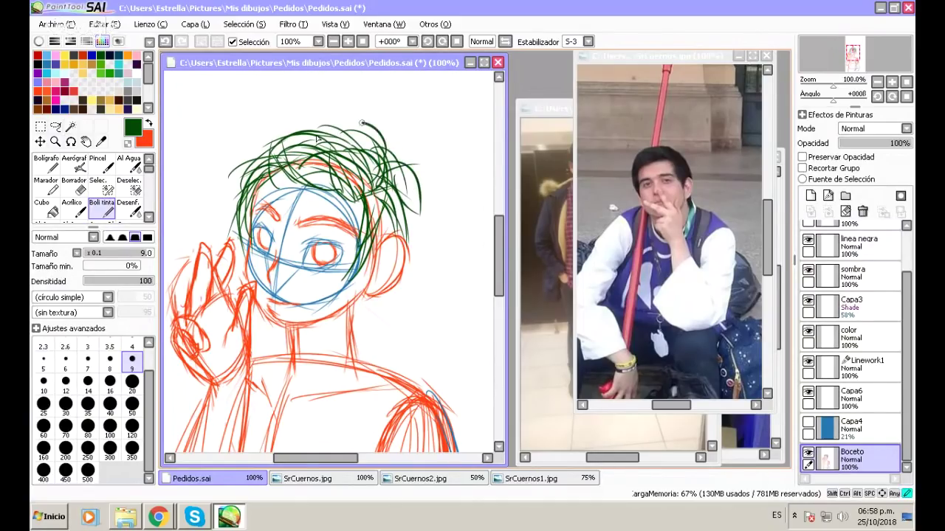
{"action": "left_click_drag", "start_coordinate": [361, 123], "coordinate": [319, 135]}
{"action": "mouse_move", "coordinate": [330, 127]}
{"action": "left_mouse_down"}
{"action": "mouse_move", "coordinate": [254, 152]}
{"action": "mouse_move", "coordinate": [250, 161]}
{"action": "mouse_move", "coordinate": [262, 162]}
{"action": "mouse_move", "coordinate": [244, 205]}
{"action": "mouse_move", "coordinate": [292, 158]}
{"action": "left_mouse_up"}
{"action": "left_click_drag", "start_coordinate": [318, 126], "coordinate": [287, 142]}
Extend the hair with long strands in front of and behind the ear down to the jaw.
{"action": "left_click_drag", "start_coordinate": [381, 193], "coordinate": [374, 263]}
{"action": "mouse_move", "coordinate": [378, 212]}
{"action": "left_mouse_down"}
{"action": "mouse_move", "coordinate": [379, 255]}
{"action": "mouse_move", "coordinate": [357, 280]}
{"action": "left_mouse_up"}
{"action": "left_click_drag", "start_coordinate": [378, 250], "coordinate": [353, 295]}
{"action": "mouse_move", "coordinate": [414, 206]}
{"action": "left_mouse_down"}
{"action": "mouse_move", "coordinate": [390, 260]}
{"action": "mouse_move", "coordinate": [398, 279]}
{"action": "left_mouse_up"}
{"action": "left_click_drag", "start_coordinate": [413, 233], "coordinate": [381, 314]}
{"action": "left_click_drag", "start_coordinate": [406, 271], "coordinate": [373, 339]}
Sketch the wavy hair strands hanging at the nape beside the neck down to the shoulder line.
{"action": "mouse_move", "coordinate": [388, 298]}
{"action": "left_mouse_down"}
{"action": "mouse_move", "coordinate": [370, 350]}
{"action": "mouse_move", "coordinate": [398, 341]}
{"action": "left_mouse_up"}
{"action": "left_click_drag", "start_coordinate": [349, 294], "coordinate": [334, 360]}
{"action": "mouse_move", "coordinate": [357, 319]}
{"action": "left_mouse_down"}
{"action": "mouse_move", "coordinate": [327, 341]}
{"action": "mouse_move", "coordinate": [347, 362]}
{"action": "left_mouse_up"}
{"action": "left_click_drag", "start_coordinate": [383, 292], "coordinate": [369, 371]}
{"action": "mouse_move", "coordinate": [380, 332]}
{"action": "left_mouse_down"}
{"action": "mouse_move", "coordinate": [348, 372]}
{"action": "mouse_move", "coordinate": [377, 359]}
{"action": "left_mouse_up"}
{"action": "mouse_move", "coordinate": [378, 297]}
{"action": "left_mouse_down"}
{"action": "mouse_move", "coordinate": [382, 350]}
{"action": "mouse_move", "coordinate": [366, 375]}
{"action": "left_mouse_up"}
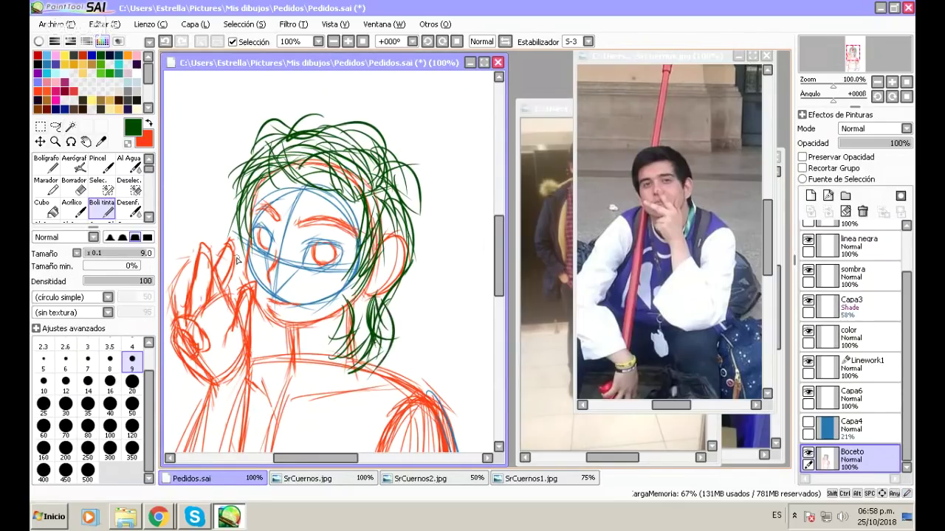
Thicken the hair behind the ear with outer strands and add a final stroke across the fringe.
{"action": "mouse_move", "coordinate": [407, 211]}
{"action": "left_mouse_down"}
{"action": "mouse_move", "coordinate": [415, 273]}
{"action": "mouse_move", "coordinate": [387, 301]}
{"action": "left_mouse_up"}
{"action": "left_click_drag", "start_coordinate": [426, 229], "coordinate": [399, 298]}
{"action": "left_click_drag", "start_coordinate": [397, 198], "coordinate": [414, 214]}
{"action": "left_click_drag", "start_coordinate": [424, 210], "coordinate": [414, 281]}
{"action": "left_click_drag", "start_coordinate": [398, 189], "coordinate": [420, 220]}
{"action": "left_click_drag", "start_coordinate": [422, 225], "coordinate": [418, 300]}
{"action": "mouse_move", "coordinate": [275, 194]}
{"action": "left_mouse_down"}
{"action": "mouse_move", "coordinate": [322, 171]}
{"action": "mouse_move", "coordinate": [332, 196]}
{"action": "left_mouse_up"}
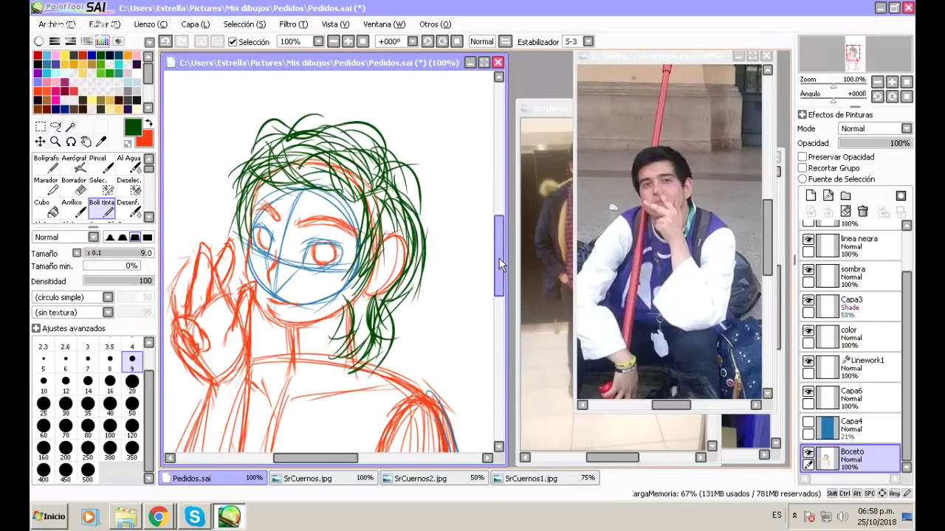
Bring the SrCuernos2.jpg reference forward and sketch the shirt collar flap in dark green beneath the hair at the nape.
{"action": "left_click_drag", "start_coordinate": [499, 265], "coordinate": [535, 210]}
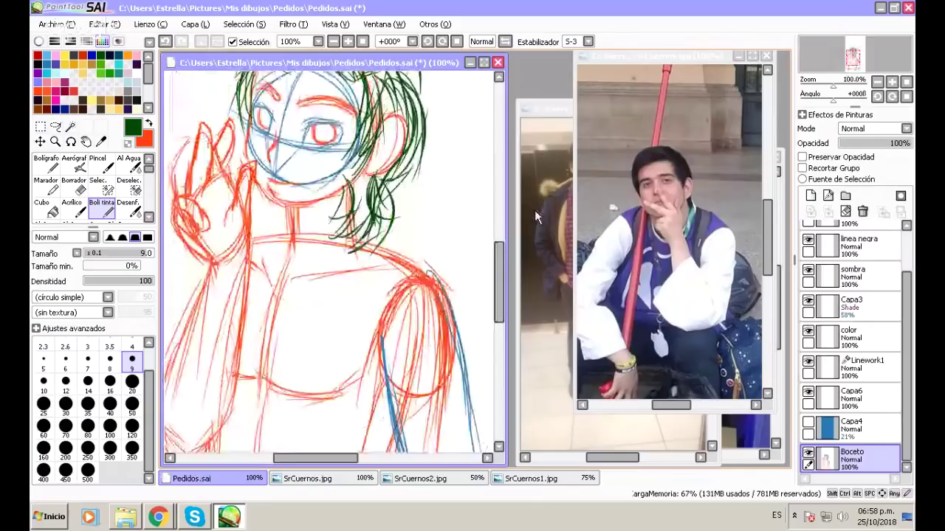
{"action": "left_click", "coordinate": [534, 209]}
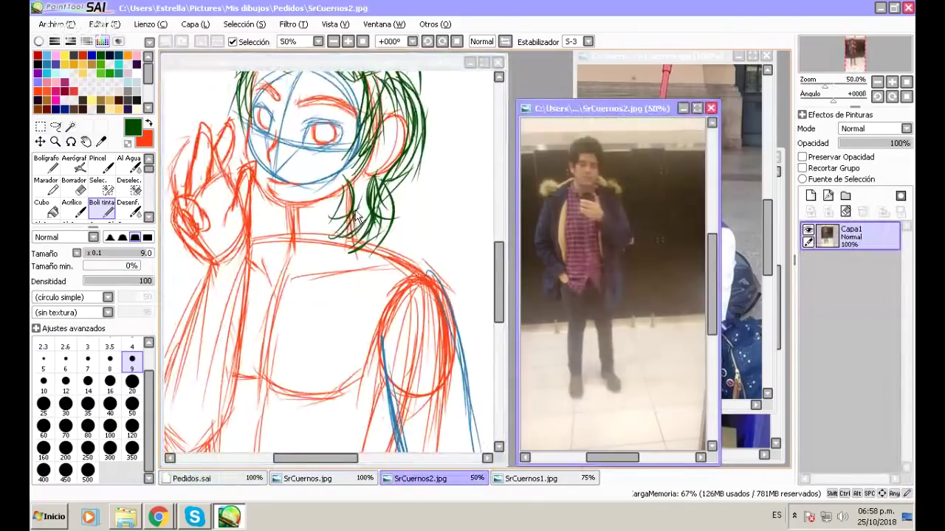
{"action": "left_click", "coordinate": [328, 65]}
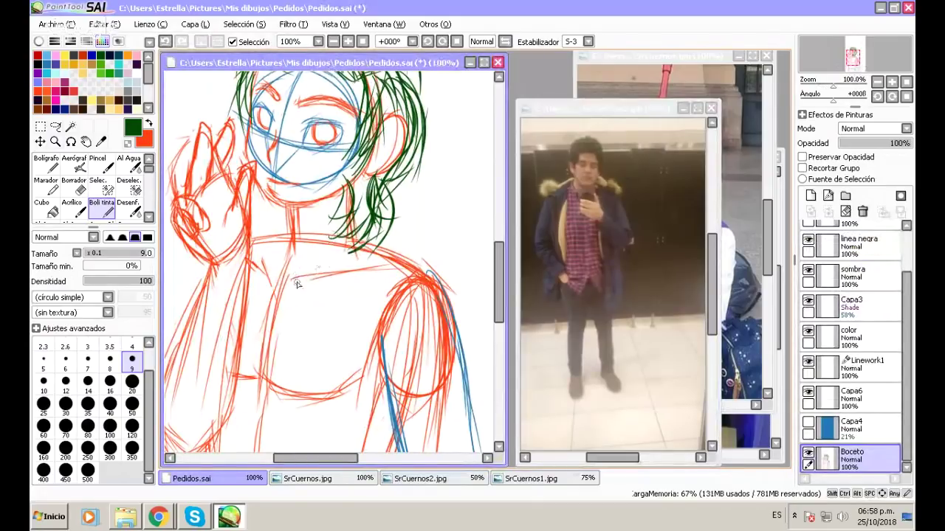
{"action": "mouse_move", "coordinate": [286, 282]}
{"action": "left_mouse_down"}
{"action": "mouse_move", "coordinate": [356, 231]}
{"action": "mouse_move", "coordinate": [305, 258]}
{"action": "mouse_move", "coordinate": [340, 237]}
{"action": "mouse_move", "coordinate": [318, 283]}
{"action": "left_mouse_up"}
{"action": "left_click_drag", "start_coordinate": [318, 290], "coordinate": [372, 257]}
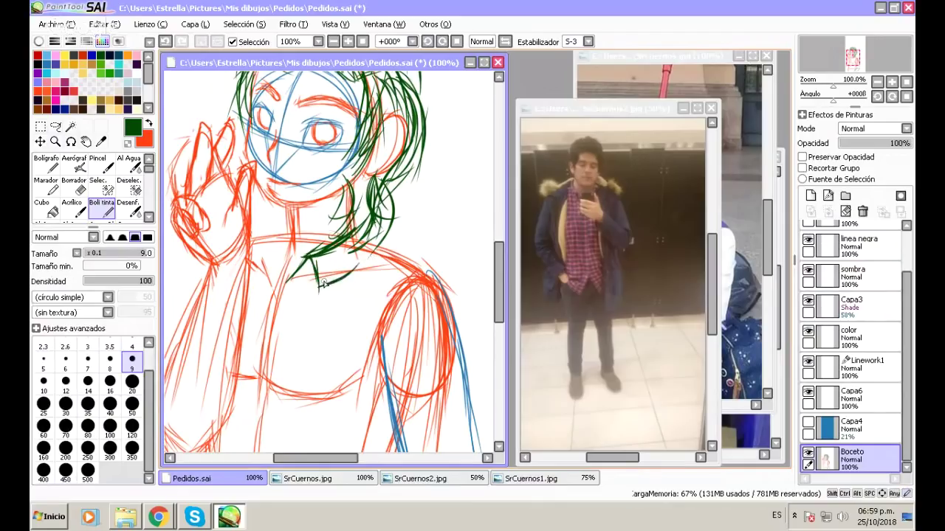
{"action": "mouse_move", "coordinate": [345, 287]}
{"action": "left_mouse_down"}
{"action": "mouse_move", "coordinate": [374, 254]}
{"action": "mouse_move", "coordinate": [362, 226]}
{"action": "left_mouse_up"}
{"action": "left_click_drag", "start_coordinate": [387, 257], "coordinate": [360, 220]}
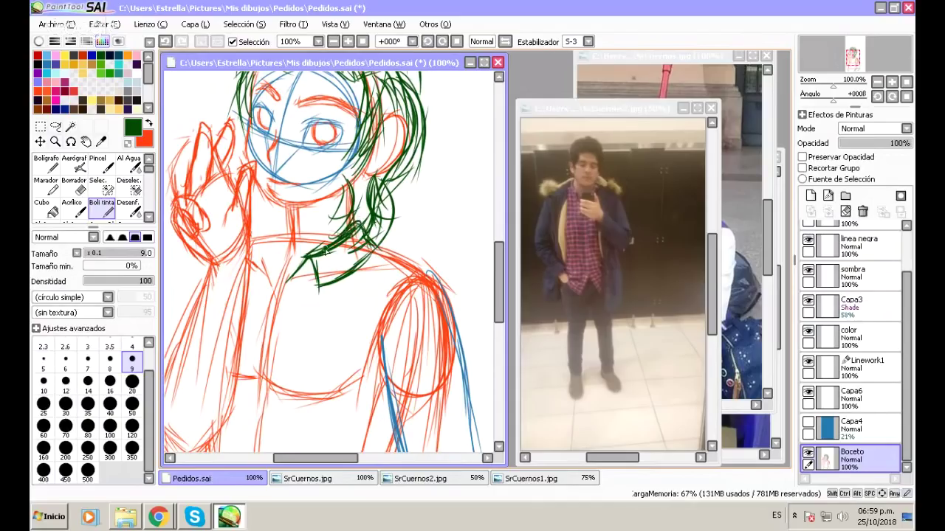
Sketch the opposite pointed shirt collar flap at the base of the neck, beside the raised hand.
{"action": "mouse_move", "coordinate": [286, 279]}
{"action": "left_mouse_down"}
{"action": "mouse_move", "coordinate": [276, 243]}
{"action": "mouse_move", "coordinate": [268, 247]}
{"action": "left_mouse_up"}
{"action": "mouse_move", "coordinate": [264, 282]}
{"action": "left_mouse_down"}
{"action": "mouse_move", "coordinate": [272, 240]}
{"action": "mouse_move", "coordinate": [258, 266]}
{"action": "mouse_move", "coordinate": [286, 236]}
{"action": "mouse_move", "coordinate": [263, 249]}
{"action": "mouse_move", "coordinate": [290, 234]}
{"action": "left_mouse_up"}
{"action": "left_click_drag", "start_coordinate": [291, 273], "coordinate": [279, 244]}
{"action": "mouse_move", "coordinate": [288, 292]}
{"action": "left_mouse_down"}
{"action": "mouse_move", "coordinate": [280, 230]}
{"action": "mouse_move", "coordinate": [260, 266]}
{"action": "left_mouse_up"}
{"action": "mouse_move", "coordinate": [270, 233]}
{"action": "left_mouse_down"}
{"action": "mouse_move", "coordinate": [257, 279]}
{"action": "mouse_move", "coordinate": [268, 246]}
{"action": "left_mouse_up"}
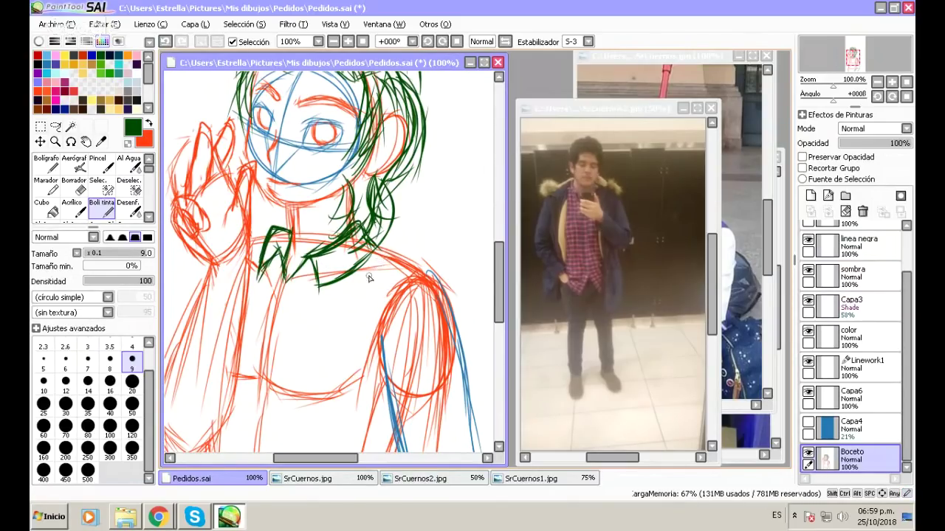
Draw the upper edge of the jacket opening and its jagged fur collar over the shoulder, with a short stroke toward the raised hand.
{"action": "left_click_drag", "start_coordinate": [382, 252], "coordinate": [346, 327]}
{"action": "left_click_drag", "start_coordinate": [383, 253], "coordinate": [337, 341]}
{"action": "left_click_drag", "start_coordinate": [380, 260], "coordinate": [337, 351]}
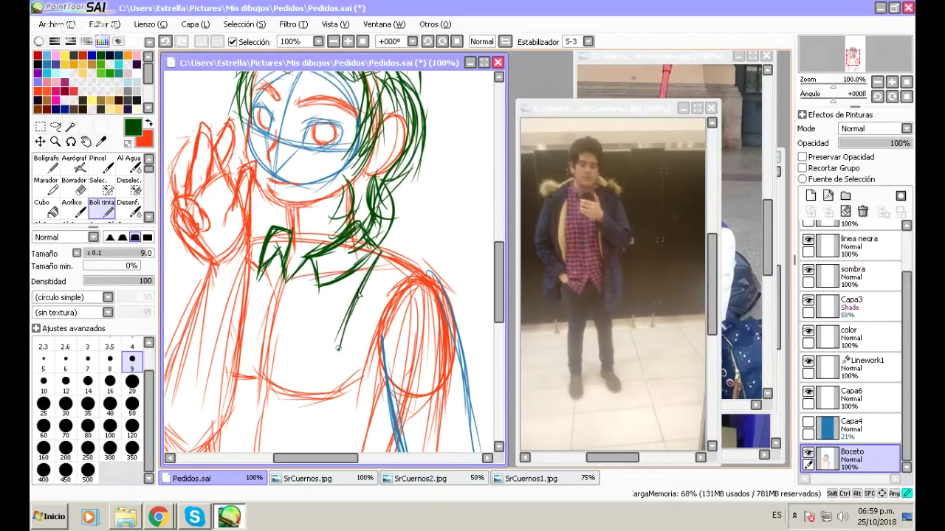
{"action": "mouse_move", "coordinate": [397, 277]}
{"action": "left_mouse_down"}
{"action": "mouse_move", "coordinate": [384, 289]}
{"action": "mouse_move", "coordinate": [420, 276]}
{"action": "mouse_move", "coordinate": [391, 269]}
{"action": "mouse_move", "coordinate": [399, 236]}
{"action": "mouse_move", "coordinate": [423, 235]}
{"action": "mouse_move", "coordinate": [440, 265]}
{"action": "mouse_move", "coordinate": [455, 267]}
{"action": "mouse_move", "coordinate": [423, 297]}
{"action": "left_mouse_up"}
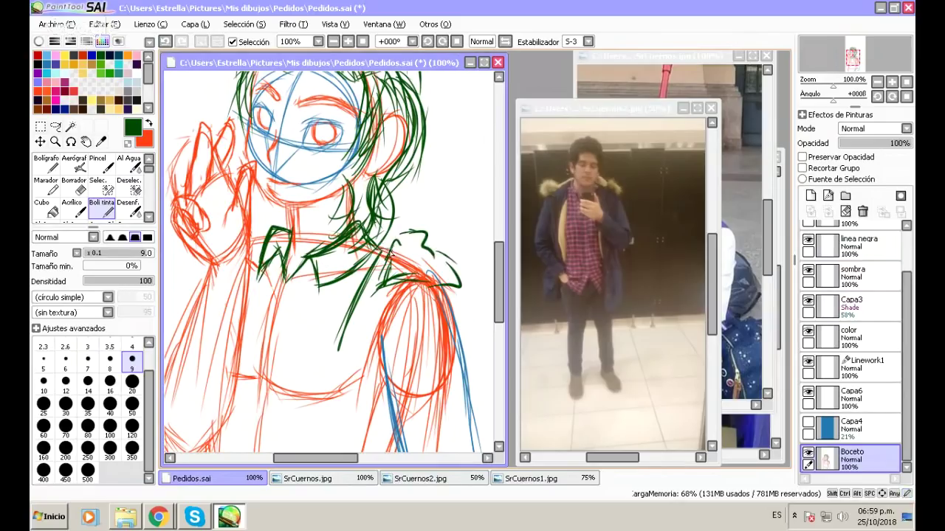
{"action": "mouse_move", "coordinate": [377, 252]}
{"action": "left_mouse_down"}
{"action": "mouse_move", "coordinate": [396, 246]}
{"action": "mouse_move", "coordinate": [384, 234]}
{"action": "mouse_move", "coordinate": [403, 245]}
{"action": "mouse_move", "coordinate": [381, 271]}
{"action": "mouse_move", "coordinate": [372, 260]}
{"action": "left_mouse_up"}
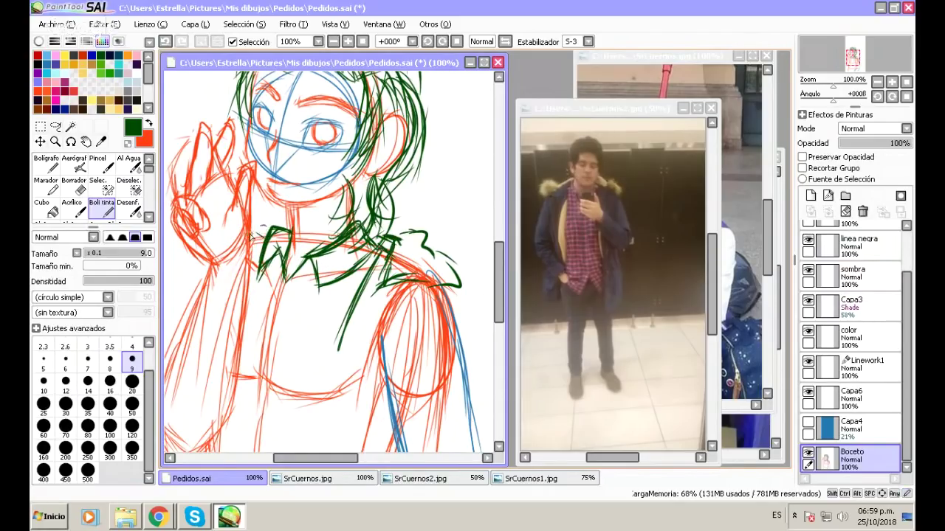
{"action": "mouse_move", "coordinate": [271, 226]}
{"action": "left_mouse_down"}
{"action": "mouse_move", "coordinate": [257, 236]}
{"action": "mouse_move", "coordinate": [268, 237]}
{"action": "mouse_move", "coordinate": [247, 237]}
{"action": "left_mouse_up"}
Extend the jacket's front edge on the lowered-arm side with long double strokes from the collar to the canvas's lower edge.
{"action": "left_click_drag", "start_coordinate": [501, 273], "coordinate": [499, 311]}
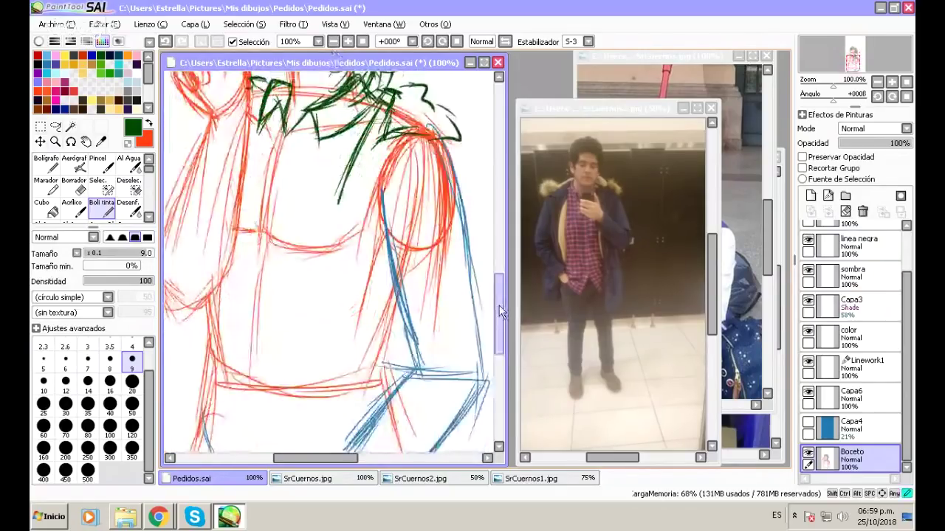
{"action": "left_click_drag", "start_coordinate": [499, 310], "coordinate": [333, 44]}
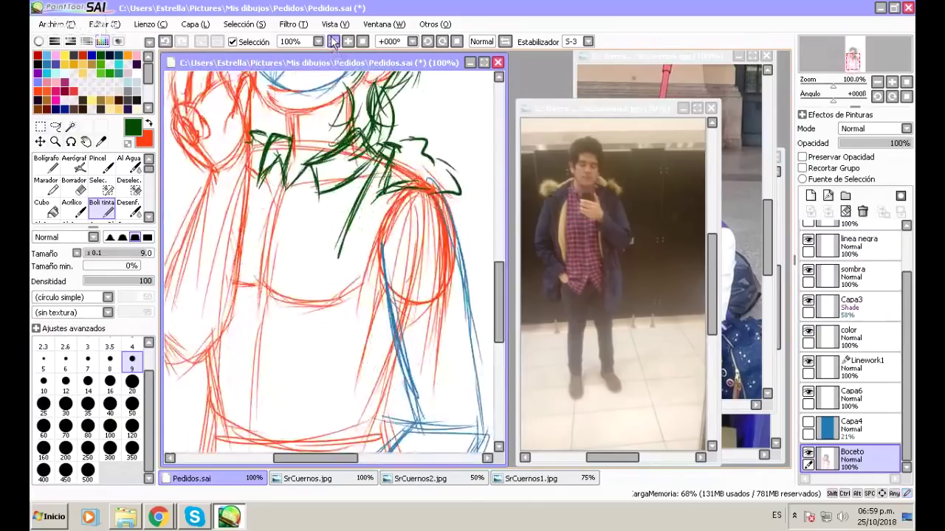
{"action": "left_click", "coordinate": [333, 42]}
{"action": "left_click_drag", "start_coordinate": [375, 179], "coordinate": [319, 351]}
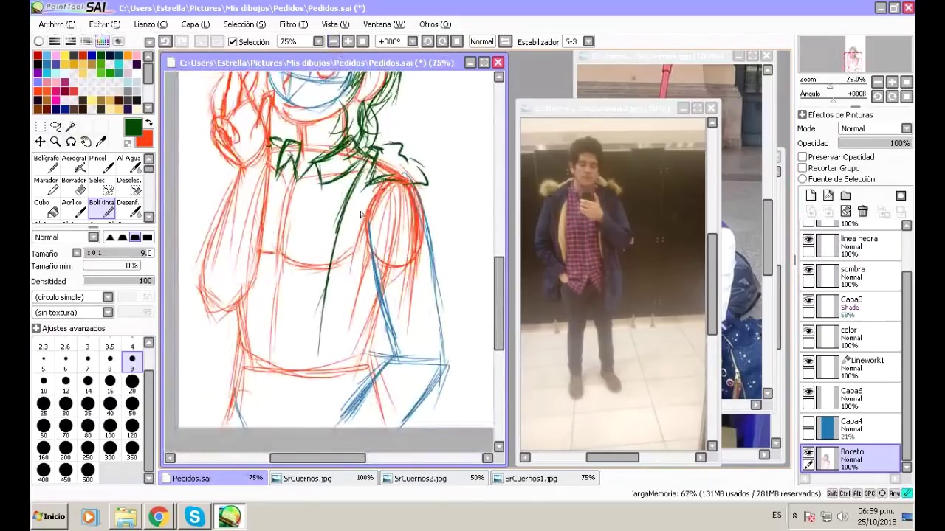
{"action": "mouse_move", "coordinate": [390, 178]}
{"action": "left_mouse_down"}
{"action": "mouse_move", "coordinate": [354, 230]}
{"action": "mouse_move", "coordinate": [329, 407]}
{"action": "left_mouse_up"}
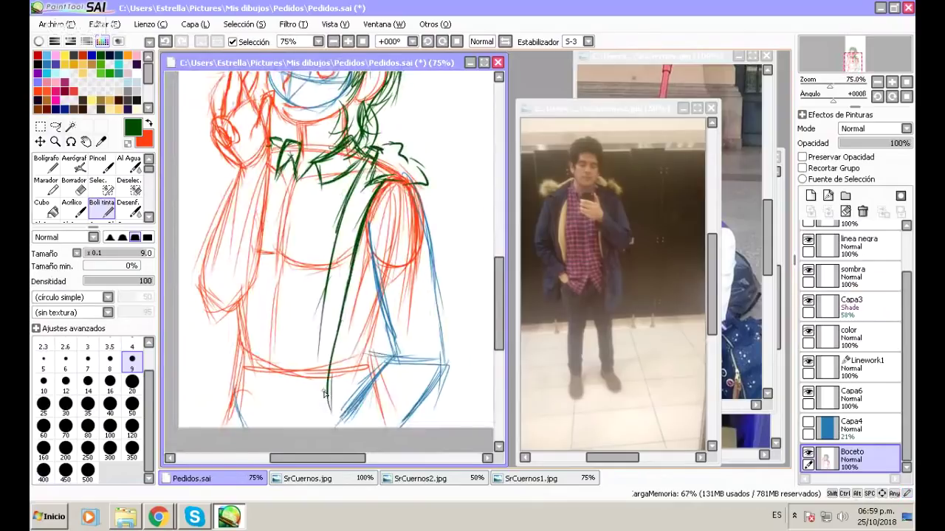
{"action": "left_click_drag", "start_coordinate": [320, 340], "coordinate": [330, 432]}
{"action": "mouse_move", "coordinate": [325, 384]}
{"action": "left_mouse_down"}
{"action": "mouse_move", "coordinate": [334, 431]}
{"action": "mouse_move", "coordinate": [313, 428]}
{"action": "left_mouse_up"}
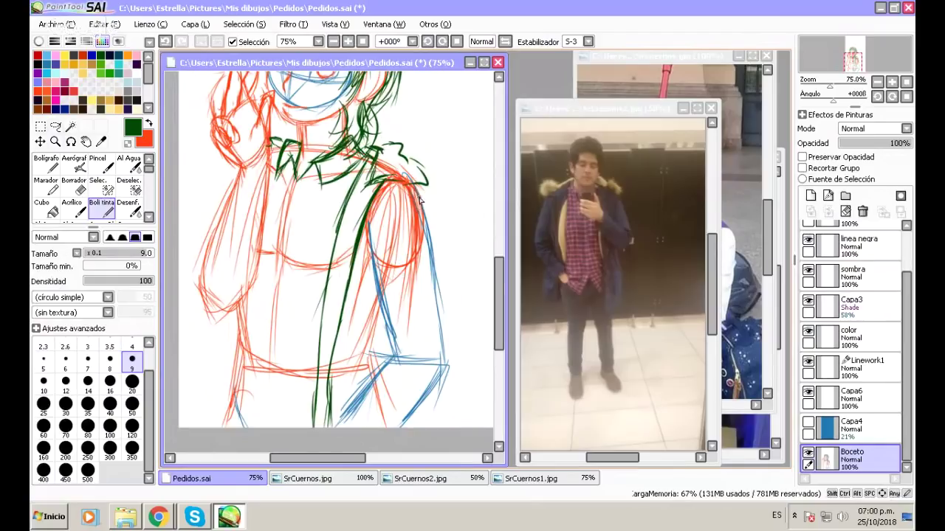
Outline the jacket sleeve around the lowered arm, from the shoulder past the bent elbow to the canvas's lower edge.
{"action": "mouse_move", "coordinate": [407, 182]}
{"action": "left_mouse_down"}
{"action": "mouse_move", "coordinate": [430, 219]}
{"action": "mouse_move", "coordinate": [448, 345]}
{"action": "left_mouse_up"}
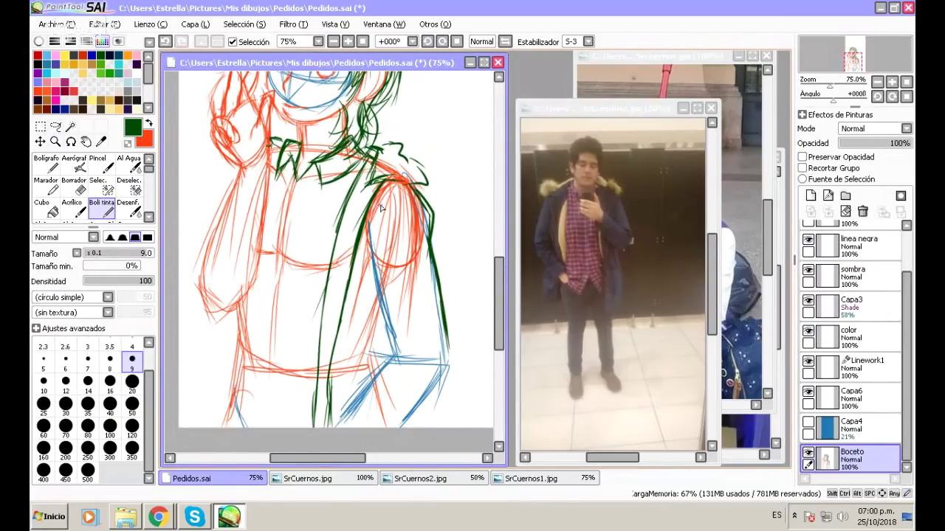
{"action": "left_click_drag", "start_coordinate": [393, 190], "coordinate": [359, 299]}
{"action": "left_click_drag", "start_coordinate": [374, 244], "coordinate": [368, 304]}
{"action": "mouse_move", "coordinate": [371, 266]}
{"action": "left_mouse_down"}
{"action": "mouse_move", "coordinate": [406, 380]}
{"action": "mouse_move", "coordinate": [370, 373]}
{"action": "mouse_move", "coordinate": [337, 427]}
{"action": "left_mouse_up"}
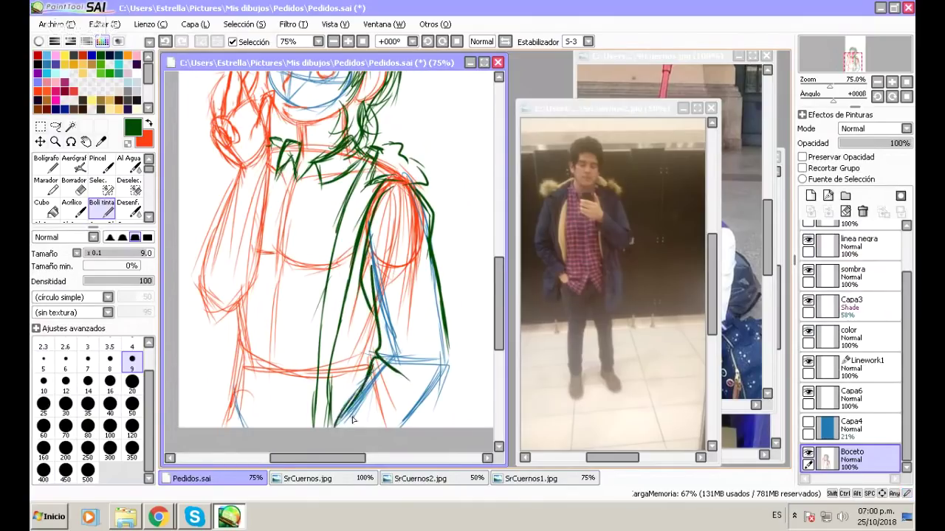
{"action": "mouse_move", "coordinate": [443, 325]}
{"action": "left_mouse_down"}
{"action": "mouse_move", "coordinate": [453, 373]}
{"action": "mouse_move", "coordinate": [446, 347]}
{"action": "mouse_move", "coordinate": [423, 426]}
{"action": "left_mouse_up"}
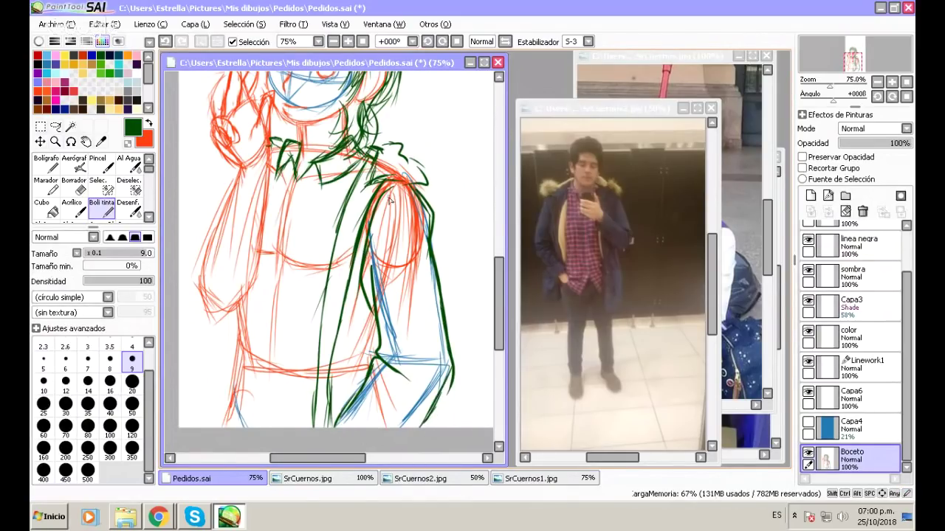
Sketch the jacket's other front edge from the collar down the torso, splitting into two strokes below the waist.
{"action": "left_click_drag", "start_coordinate": [301, 179], "coordinate": [287, 235]}
{"action": "left_click_drag", "start_coordinate": [299, 178], "coordinate": [268, 333]}
{"action": "left_click_drag", "start_coordinate": [304, 197], "coordinate": [287, 353]}
{"action": "mouse_move", "coordinate": [301, 200]}
{"action": "left_mouse_down"}
{"action": "mouse_move", "coordinate": [285, 240]}
{"action": "mouse_move", "coordinate": [274, 387]}
{"action": "left_mouse_up"}
{"action": "mouse_move", "coordinate": [279, 337]}
{"action": "left_mouse_down"}
{"action": "mouse_move", "coordinate": [271, 394]}
{"action": "mouse_move", "coordinate": [293, 428]}
{"action": "left_mouse_up"}
{"action": "mouse_move", "coordinate": [267, 376]}
{"action": "left_mouse_down"}
{"action": "mouse_move", "coordinate": [275, 396]}
{"action": "mouse_move", "coordinate": [257, 427]}
{"action": "left_mouse_up"}
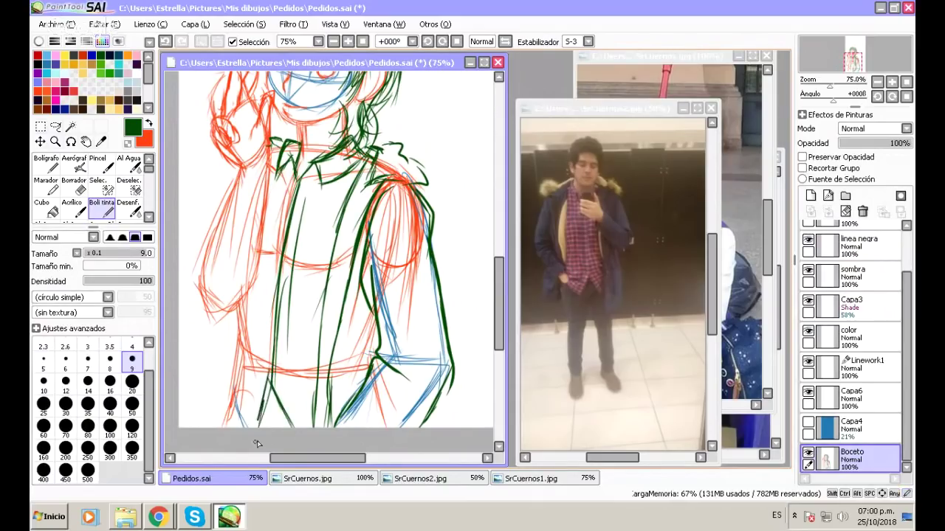
Draw the curved sleeve cuff around the wrist of the raised hand.
{"action": "mouse_move", "coordinate": [281, 166]}
{"action": "left_mouse_down"}
{"action": "mouse_move", "coordinate": [271, 186]}
{"action": "mouse_move", "coordinate": [284, 157]}
{"action": "mouse_move", "coordinate": [259, 228]}
{"action": "left_mouse_up"}
{"action": "left_click_drag", "start_coordinate": [276, 155], "coordinate": [223, 202]}
{"action": "mouse_move", "coordinate": [263, 174]}
{"action": "left_mouse_down"}
{"action": "mouse_move", "coordinate": [242, 188]}
{"action": "mouse_move", "coordinate": [259, 173]}
{"action": "mouse_move", "coordinate": [236, 170]}
{"action": "mouse_move", "coordinate": [265, 172]}
{"action": "mouse_move", "coordinate": [259, 177]}
{"action": "mouse_move", "coordinate": [276, 156]}
{"action": "left_mouse_up"}
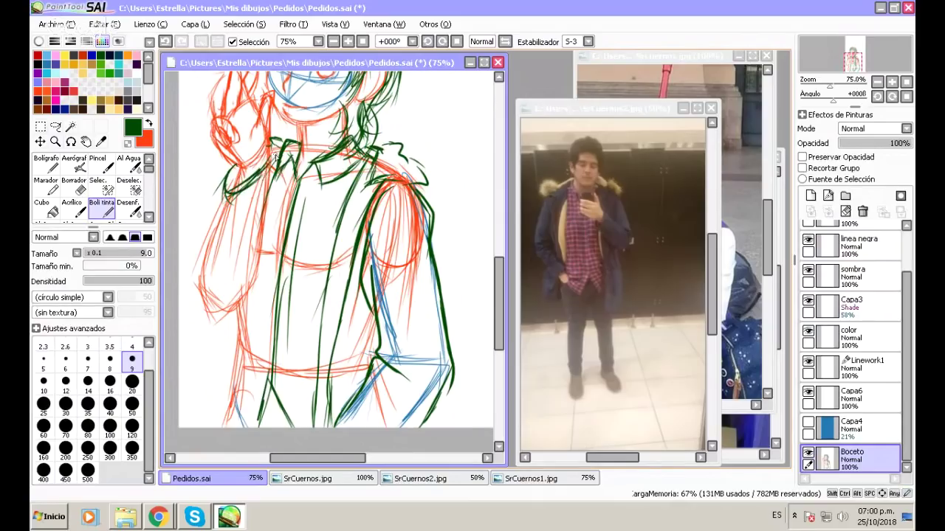
{"action": "mouse_move", "coordinate": [226, 183]}
{"action": "left_mouse_down"}
{"action": "mouse_move", "coordinate": [218, 226]}
{"action": "mouse_move", "coordinate": [221, 212]}
{"action": "mouse_move", "coordinate": [241, 210]}
{"action": "left_mouse_up"}
{"action": "left_click_drag", "start_coordinate": [276, 157], "coordinate": [268, 206]}
Outline the loose jacket sleeve around the raised forearm, rounding it under the elbow.
{"action": "mouse_move", "coordinate": [226, 177]}
{"action": "left_mouse_down"}
{"action": "mouse_move", "coordinate": [213, 219]}
{"action": "mouse_move", "coordinate": [232, 165]}
{"action": "mouse_move", "coordinate": [215, 208]}
{"action": "mouse_move", "coordinate": [239, 218]}
{"action": "mouse_move", "coordinate": [262, 206]}
{"action": "mouse_move", "coordinate": [248, 219]}
{"action": "mouse_move", "coordinate": [214, 211]}
{"action": "mouse_move", "coordinate": [200, 254]}
{"action": "left_mouse_up"}
{"action": "left_click_drag", "start_coordinate": [217, 211], "coordinate": [189, 281]}
{"action": "mouse_move", "coordinate": [201, 246]}
{"action": "left_mouse_down"}
{"action": "mouse_move", "coordinate": [191, 305]}
{"action": "mouse_move", "coordinate": [186, 296]}
{"action": "left_mouse_up"}
{"action": "left_click_drag", "start_coordinate": [211, 211], "coordinate": [191, 288]}
{"action": "mouse_move", "coordinate": [277, 193]}
{"action": "left_mouse_down"}
{"action": "mouse_move", "coordinate": [255, 312]}
{"action": "mouse_move", "coordinate": [236, 332]}
{"action": "left_mouse_up"}
{"action": "left_click_drag", "start_coordinate": [198, 278], "coordinate": [186, 326]}
{"action": "mouse_move", "coordinate": [195, 264]}
{"action": "left_mouse_down"}
{"action": "mouse_move", "coordinate": [185, 293]}
{"action": "mouse_move", "coordinate": [204, 339]}
{"action": "mouse_move", "coordinate": [230, 335]}
{"action": "mouse_move", "coordinate": [211, 340]}
{"action": "mouse_move", "coordinate": [256, 307]}
{"action": "mouse_move", "coordinate": [225, 304]}
{"action": "mouse_move", "coordinate": [202, 332]}
{"action": "mouse_move", "coordinate": [235, 331]}
{"action": "mouse_move", "coordinate": [255, 301]}
{"action": "left_mouse_up"}
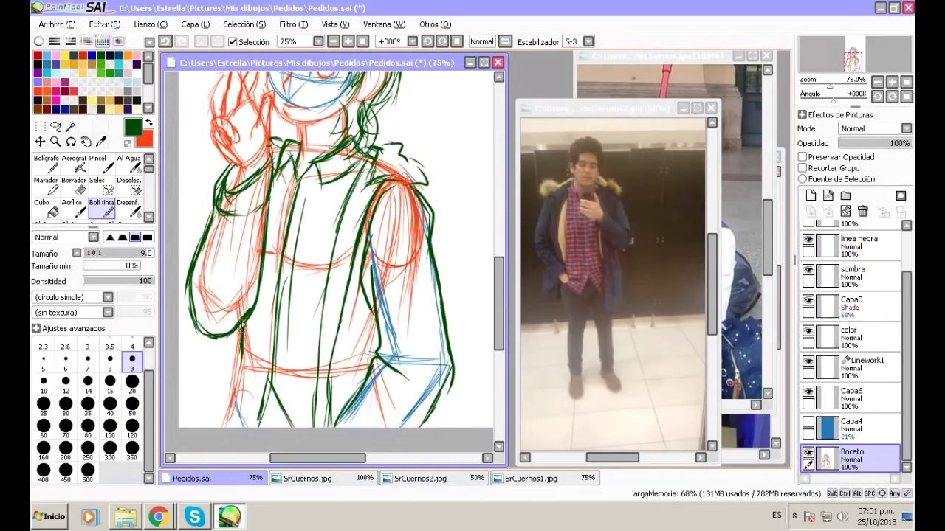
Sketch the lower sides of the jacket below the raised elbow and beside the lowered arm down to the canvas's lower edge.
{"action": "left_click_drag", "start_coordinate": [237, 331], "coordinate": [213, 428]}
{"action": "left_click_drag", "start_coordinate": [226, 366], "coordinate": [192, 437]}
{"action": "left_click_drag", "start_coordinate": [227, 337], "coordinate": [196, 436]}
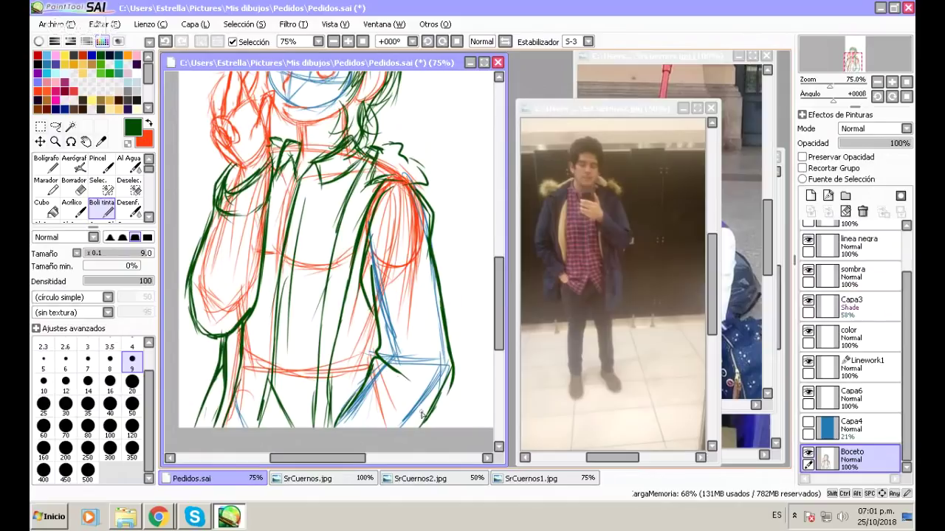
{"action": "left_click_drag", "start_coordinate": [437, 428], "coordinate": [443, 408]}
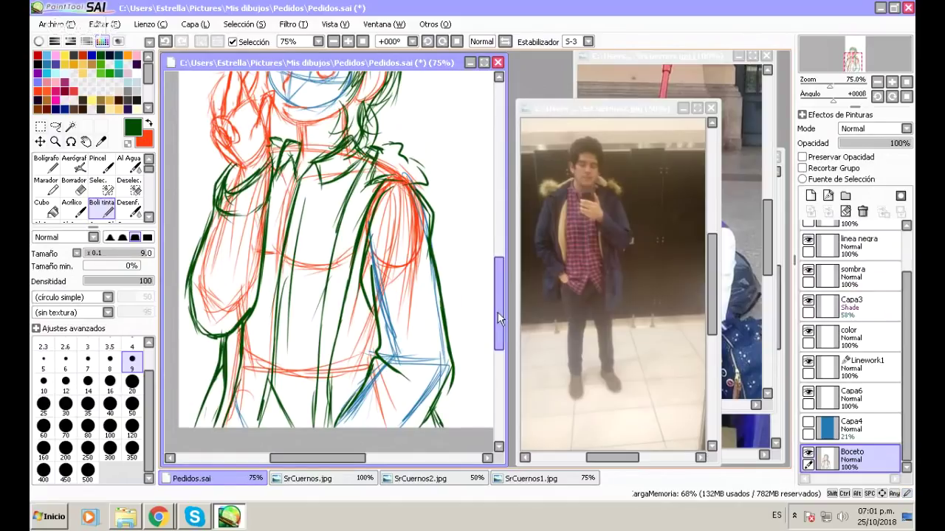
Check the SrCuernos.jpg photo, bring the SrCuernos1.jpg costume reference forward, and return to the drawing at 50% zoom.
{"action": "mouse_move", "coordinate": [499, 318]}
{"action": "left_mouse_down"}
{"action": "mouse_move", "coordinate": [502, 293]}
{"action": "mouse_move", "coordinate": [496, 304]}
{"action": "left_mouse_up"}
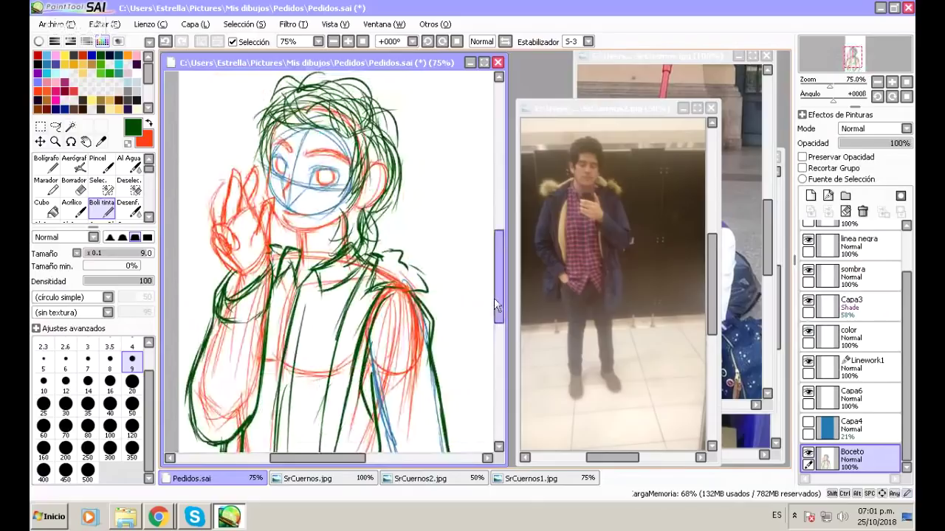
{"action": "left_click", "coordinate": [651, 58]}
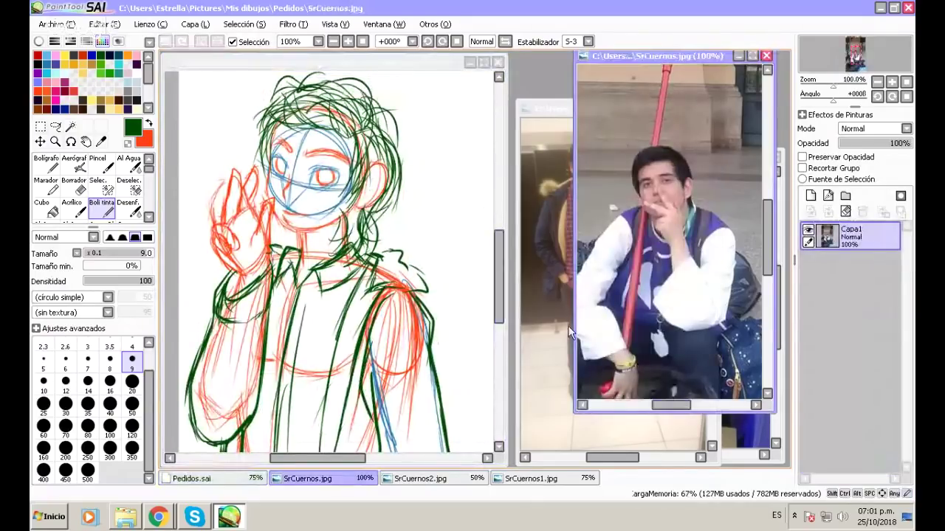
{"action": "left_click", "coordinate": [736, 420]}
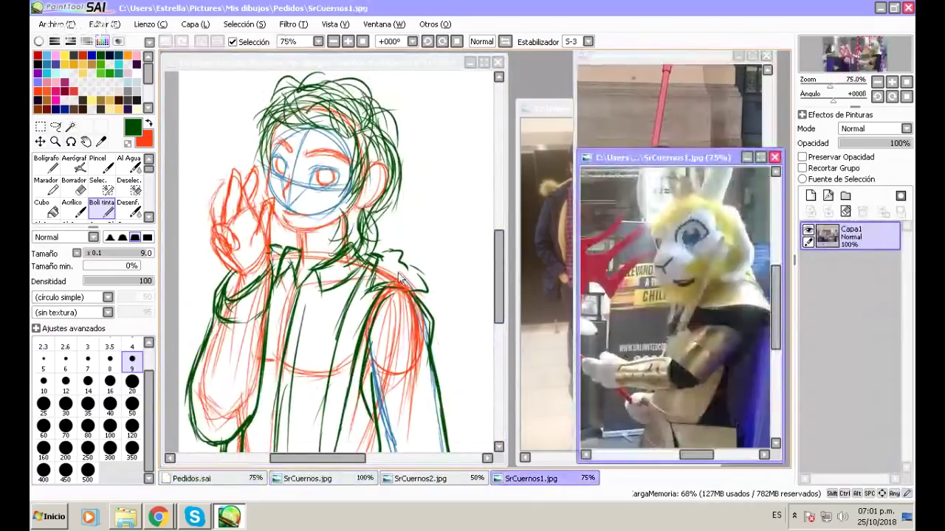
{"action": "left_click", "coordinate": [337, 456]}
{"action": "left_click_drag", "start_coordinate": [336, 456], "coordinate": [359, 462]}
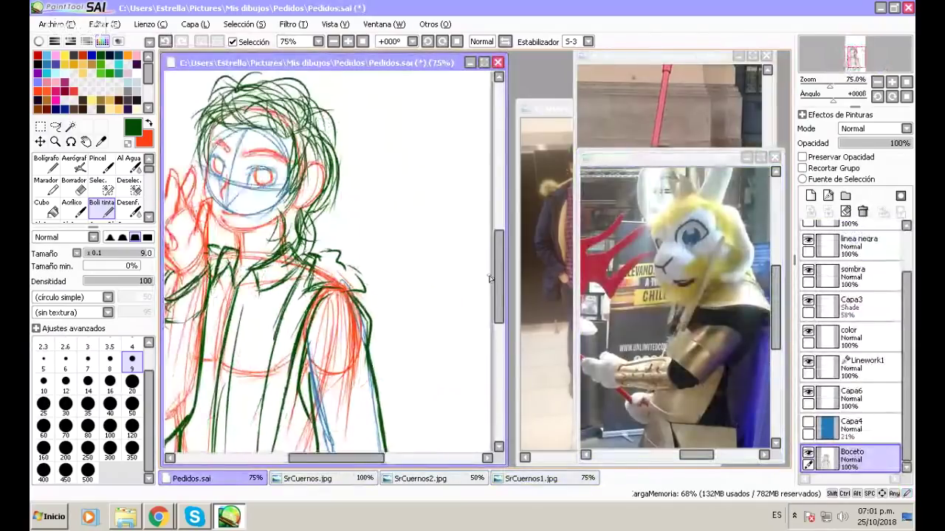
{"action": "scroll", "coordinate": [489, 279], "scroll_direction": "down", "scroll_amount": 2}
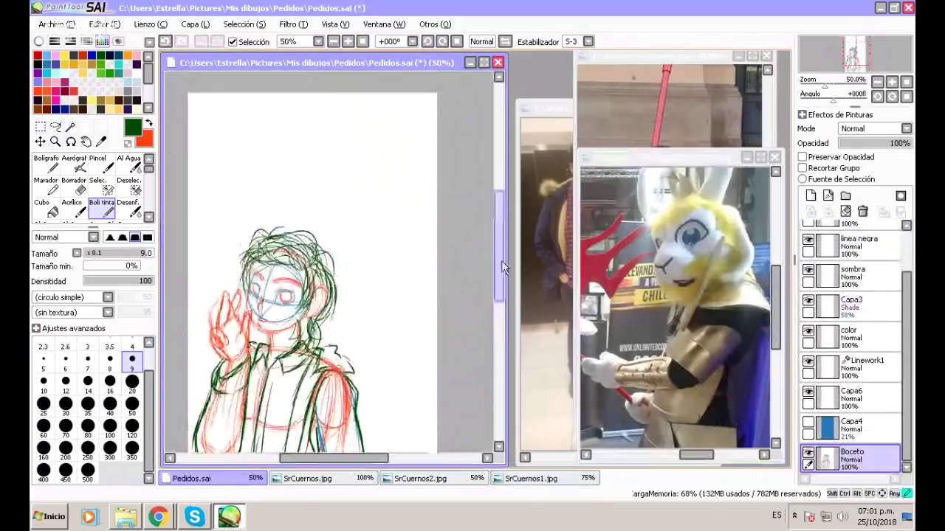
{"action": "left_click_drag", "start_coordinate": [501, 260], "coordinate": [488, 272]}
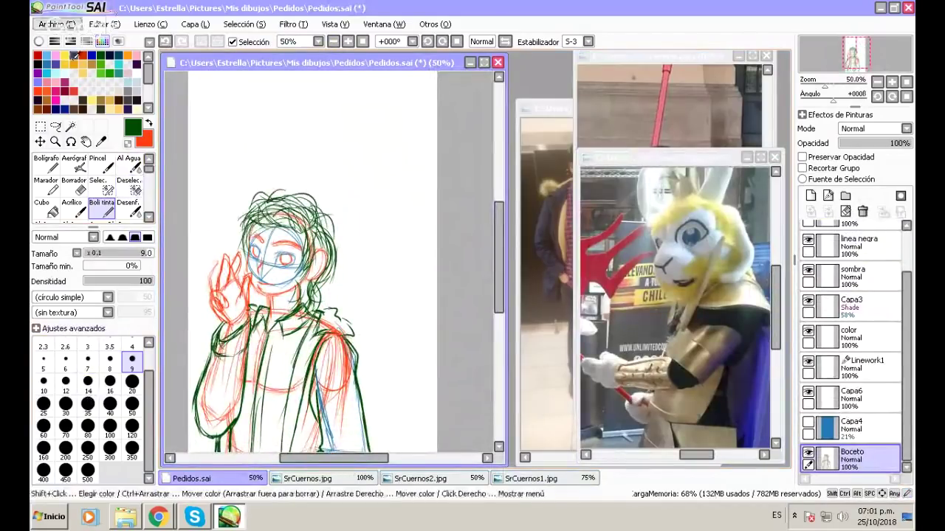
Stamp a solid blue circle with a size 200 brush in the empty space above the head and select it with the Magic Wand.
{"action": "left_click", "coordinate": [46, 69]}
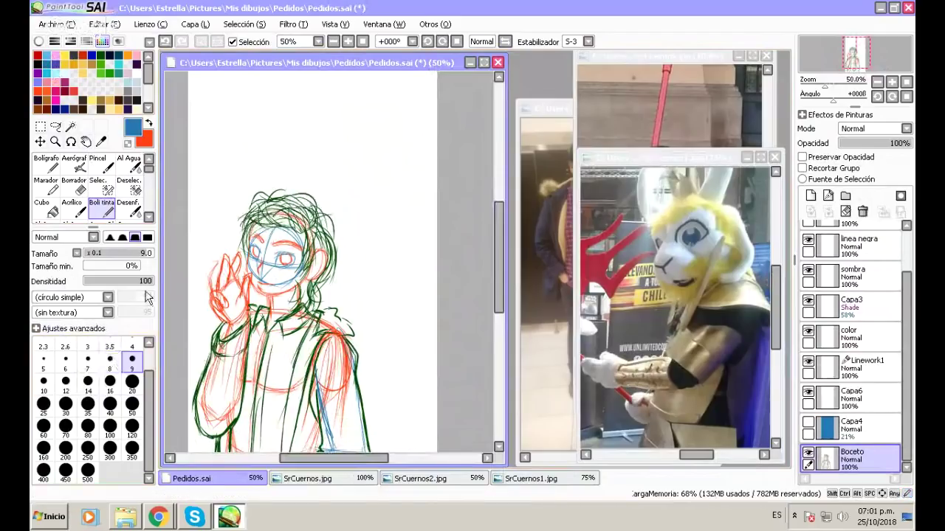
{"action": "left_click", "coordinate": [132, 425]}
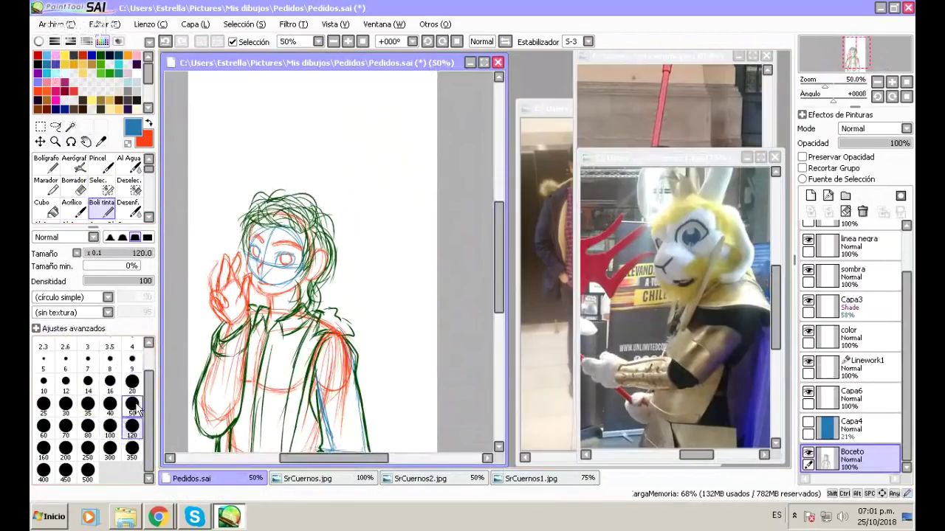
{"action": "left_click", "coordinate": [66, 448]}
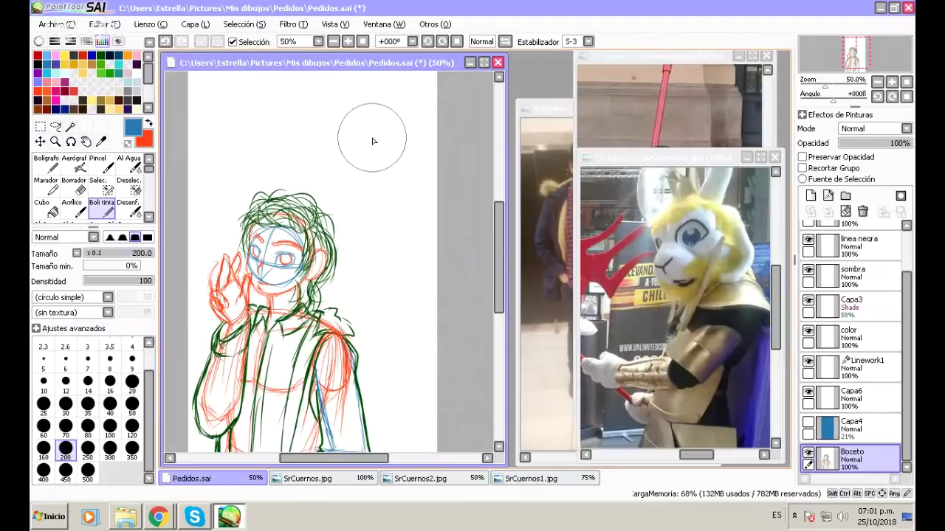
{"action": "scroll", "coordinate": [499, 237], "scroll_direction": "up", "scroll_amount": 2}
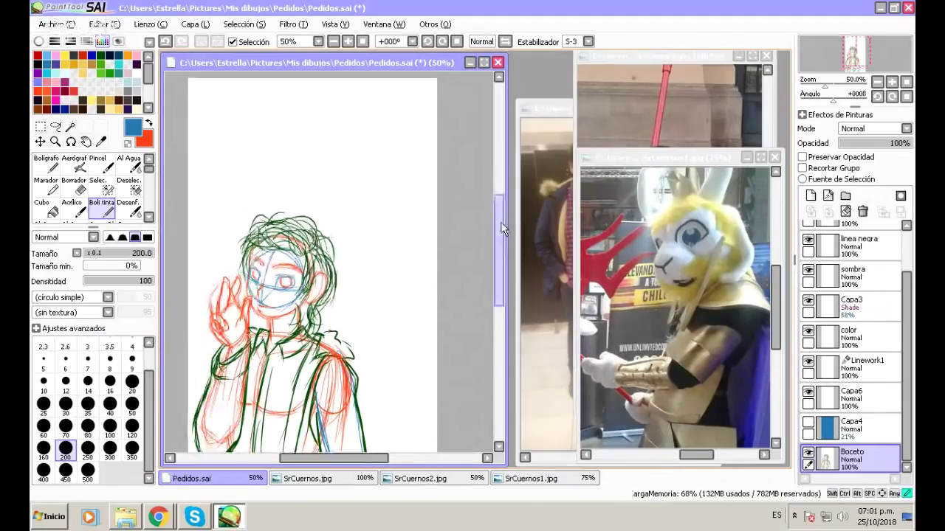
{"action": "left_click", "coordinate": [354, 172]}
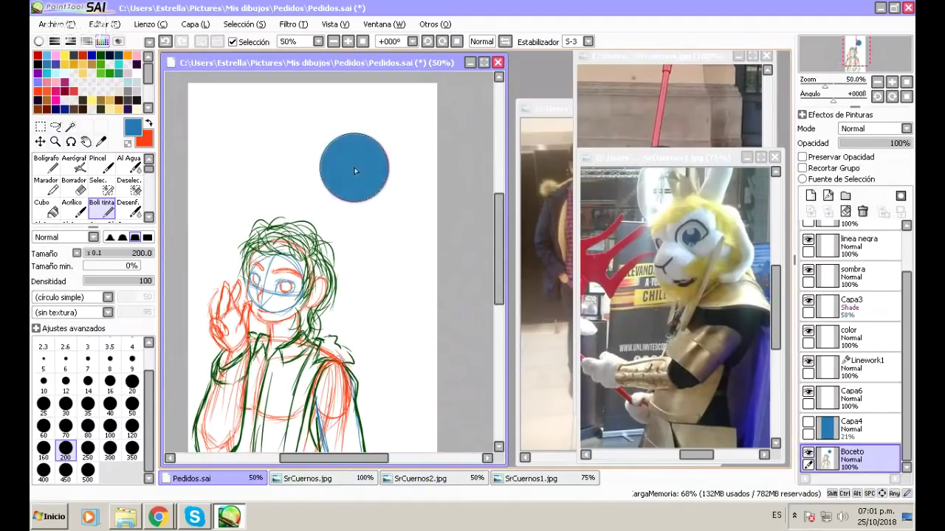
{"action": "left_click", "coordinate": [71, 127]}
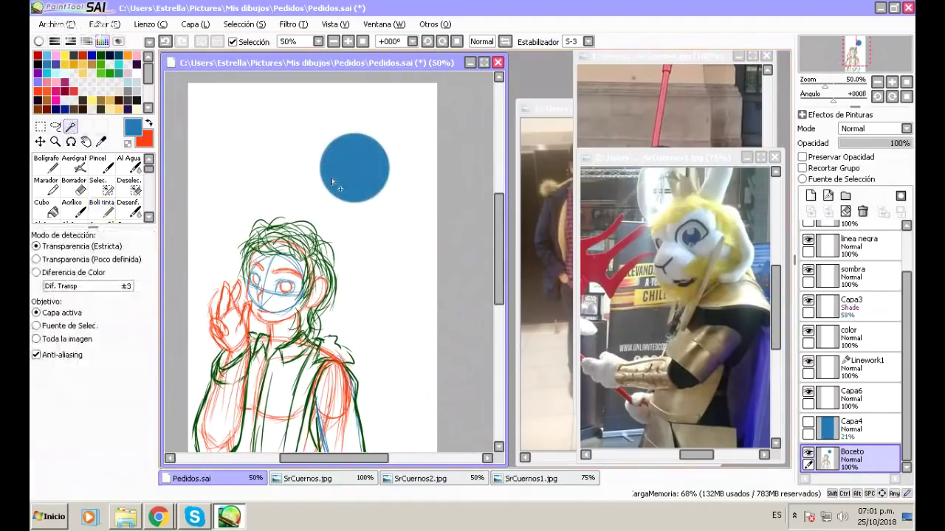
{"action": "left_click", "coordinate": [355, 179]}
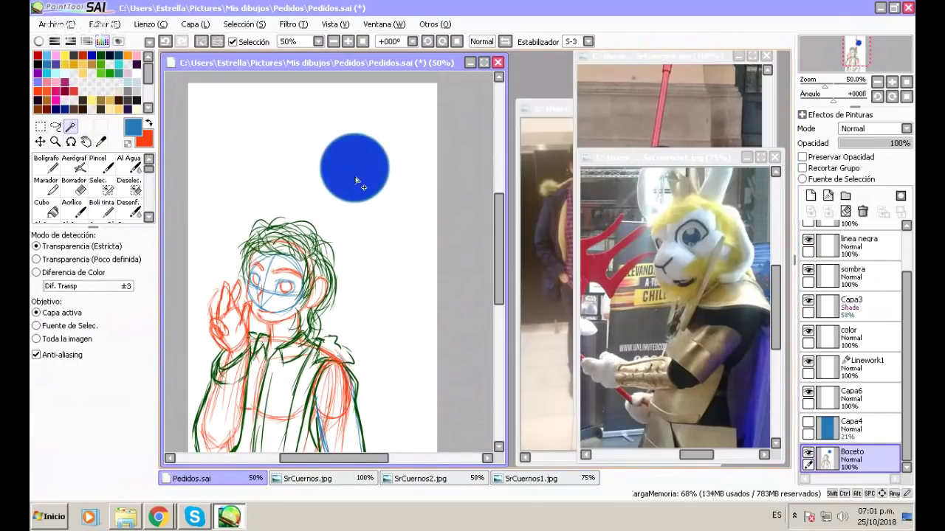
Clear the fill of the selected blue circle above the head, leaving only its outline.
{"action": "key", "text": "ctrl+d"}
{"action": "left_click", "coordinate": [347, 176]}
{"action": "key", "text": "Delete"}
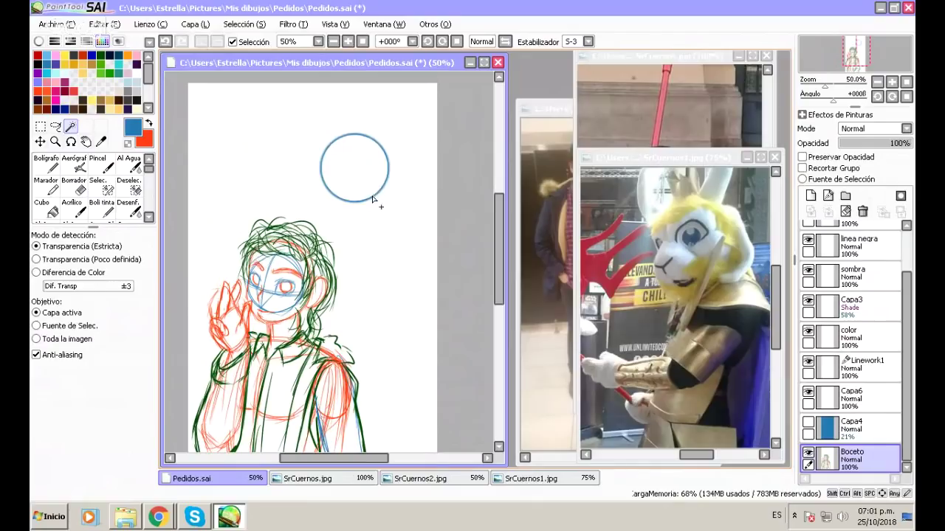
Draw crossing face guidelines over the circle at 75% zoom with the Boli tinta pen at size 7.
{"action": "left_click", "coordinate": [107, 211]}
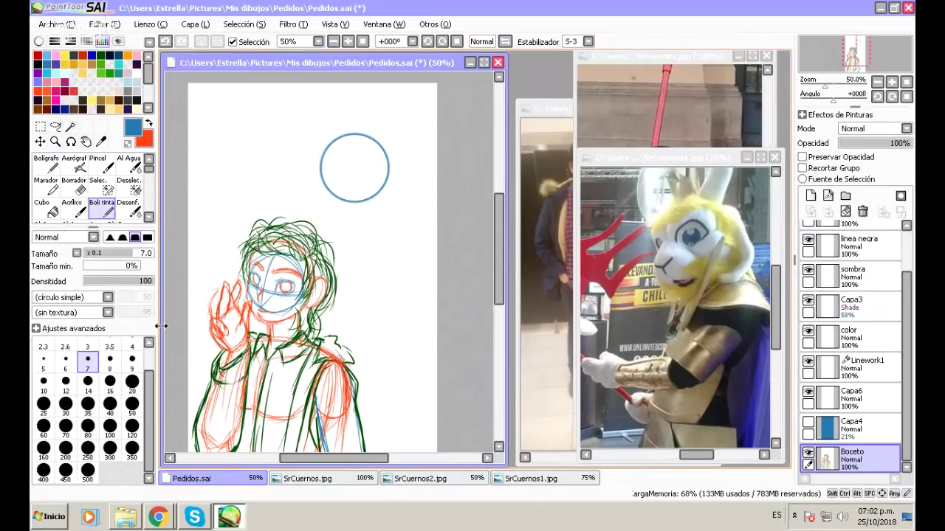
{"action": "left_click", "coordinate": [347, 42]}
{"action": "scroll", "coordinate": [491, 243], "scroll_direction": "up", "scroll_amount": 3}
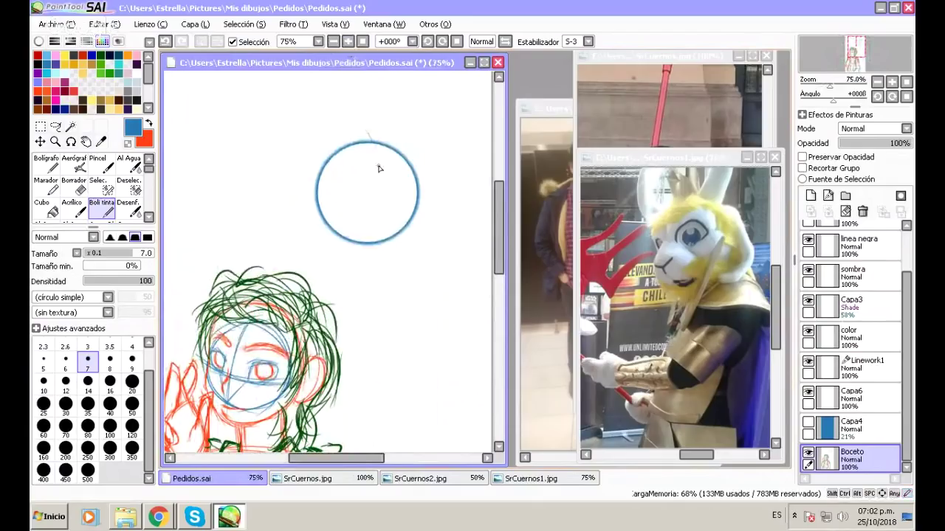
{"action": "left_click_drag", "start_coordinate": [354, 116], "coordinate": [379, 172]}
{"action": "left_click_drag", "start_coordinate": [319, 196], "coordinate": [417, 180]}
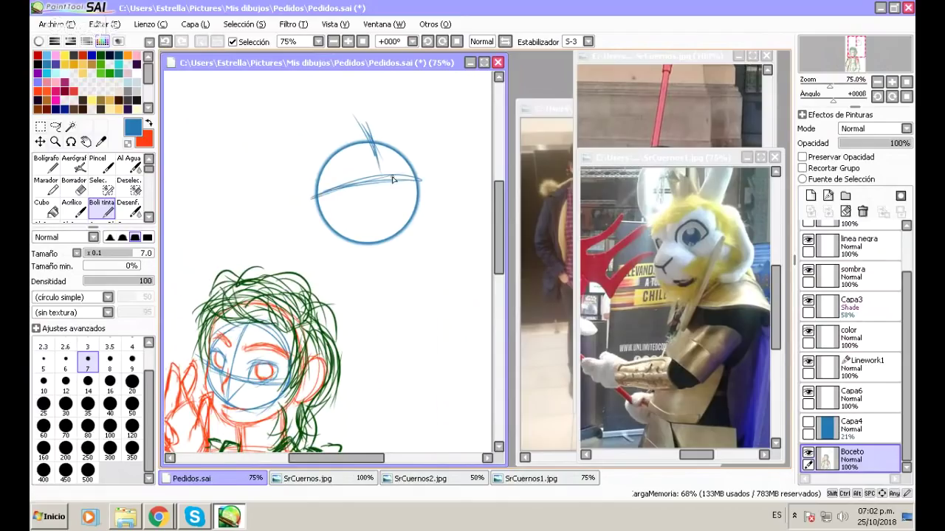
{"action": "left_click_drag", "start_coordinate": [329, 184], "coordinate": [416, 180]}
Sketch the muzzle, nose and rounded jaw over the lower part of the circle.
{"action": "mouse_move", "coordinate": [398, 173]}
{"action": "left_mouse_down"}
{"action": "mouse_move", "coordinate": [420, 178]}
{"action": "mouse_move", "coordinate": [411, 208]}
{"action": "mouse_move", "coordinate": [373, 206]}
{"action": "mouse_move", "coordinate": [396, 216]}
{"action": "mouse_move", "coordinate": [373, 203]}
{"action": "mouse_move", "coordinate": [418, 213]}
{"action": "mouse_move", "coordinate": [424, 227]}
{"action": "mouse_move", "coordinate": [412, 245]}
{"action": "left_mouse_up"}
{"action": "mouse_move", "coordinate": [356, 238]}
{"action": "left_mouse_down"}
{"action": "mouse_move", "coordinate": [408, 256]}
{"action": "mouse_move", "coordinate": [349, 246]}
{"action": "mouse_move", "coordinate": [380, 263]}
{"action": "mouse_move", "coordinate": [354, 251]}
{"action": "left_mouse_up"}
{"action": "left_click_drag", "start_coordinate": [369, 210], "coordinate": [386, 222]}
{"action": "mouse_move", "coordinate": [388, 175]}
{"action": "left_mouse_down"}
{"action": "mouse_move", "coordinate": [401, 209]}
{"action": "mouse_move", "coordinate": [400, 250]}
{"action": "left_mouse_up"}
{"action": "left_click_drag", "start_coordinate": [390, 214], "coordinate": [413, 220]}
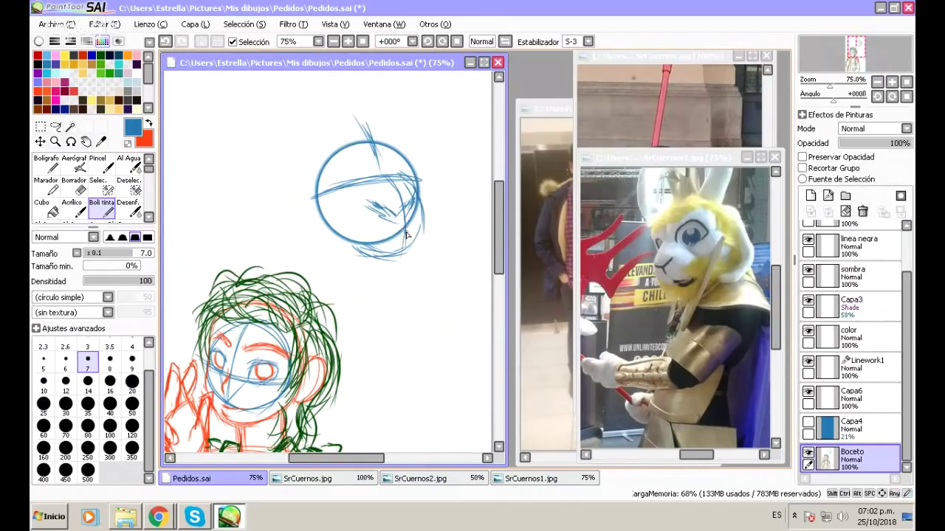
{"action": "mouse_move", "coordinate": [387, 242]}
{"action": "left_mouse_down"}
{"action": "mouse_move", "coordinate": [377, 241]}
{"action": "mouse_move", "coordinate": [406, 237]}
{"action": "left_mouse_up"}
Sketch the two eye outlines above the horizontal guideline, rounding the nearer eye out to the circle's edge.
{"action": "mouse_move", "coordinate": [346, 152]}
{"action": "left_mouse_down"}
{"action": "mouse_move", "coordinate": [358, 185]}
{"action": "mouse_move", "coordinate": [329, 153]}
{"action": "mouse_move", "coordinate": [359, 181]}
{"action": "mouse_move", "coordinate": [347, 152]}
{"action": "mouse_move", "coordinate": [359, 181]}
{"action": "mouse_move", "coordinate": [403, 158]}
{"action": "mouse_move", "coordinate": [398, 145]}
{"action": "left_mouse_up"}
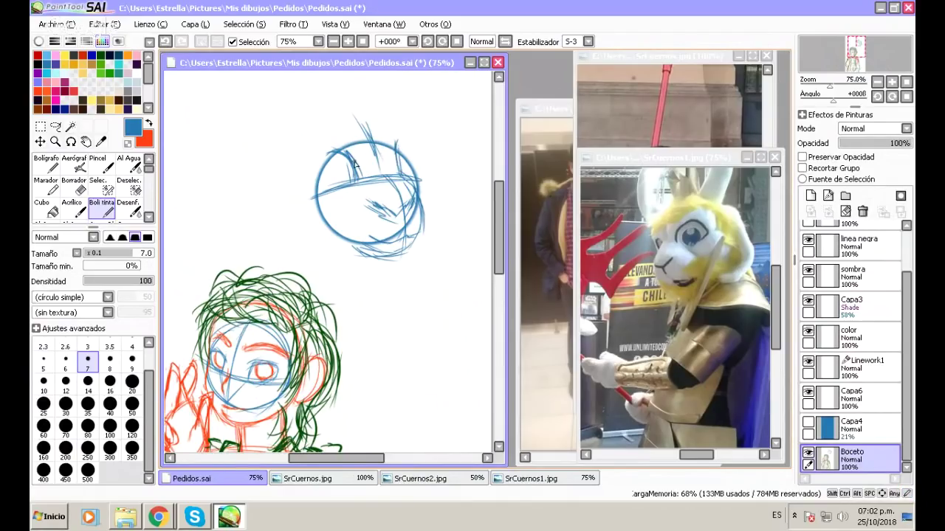
{"action": "mouse_move", "coordinate": [338, 151]}
{"action": "left_mouse_down"}
{"action": "mouse_move", "coordinate": [325, 147]}
{"action": "mouse_move", "coordinate": [345, 161]}
{"action": "left_mouse_up"}
{"action": "mouse_move", "coordinate": [397, 141]}
{"action": "left_mouse_down"}
{"action": "mouse_move", "coordinate": [417, 167]}
{"action": "mouse_move", "coordinate": [398, 142]}
{"action": "mouse_move", "coordinate": [406, 188]}
{"action": "left_mouse_up"}
{"action": "mouse_move", "coordinate": [348, 159]}
{"action": "left_mouse_down"}
{"action": "mouse_move", "coordinate": [353, 169]}
{"action": "mouse_move", "coordinate": [335, 150]}
{"action": "left_mouse_up"}
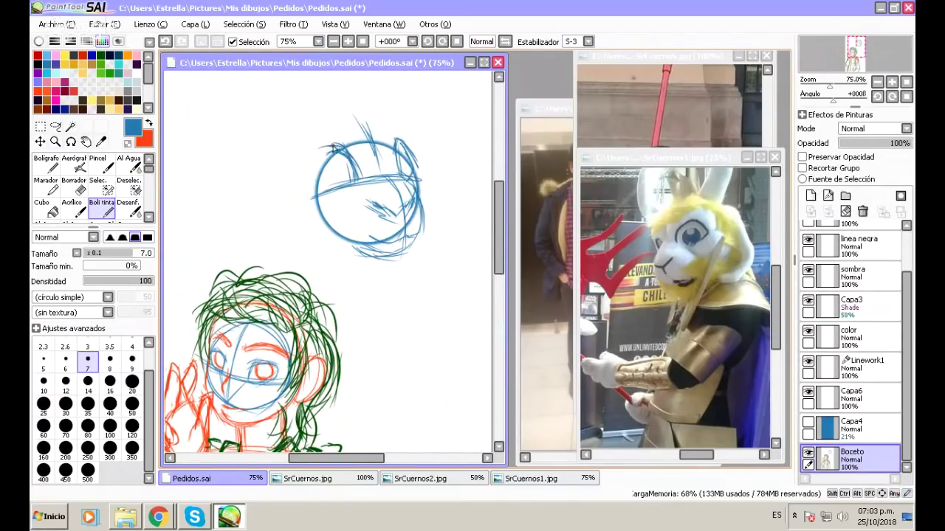
{"action": "left_click_drag", "start_coordinate": [356, 182], "coordinate": [325, 191]}
{"action": "left_click_drag", "start_coordinate": [329, 148], "coordinate": [314, 172]}
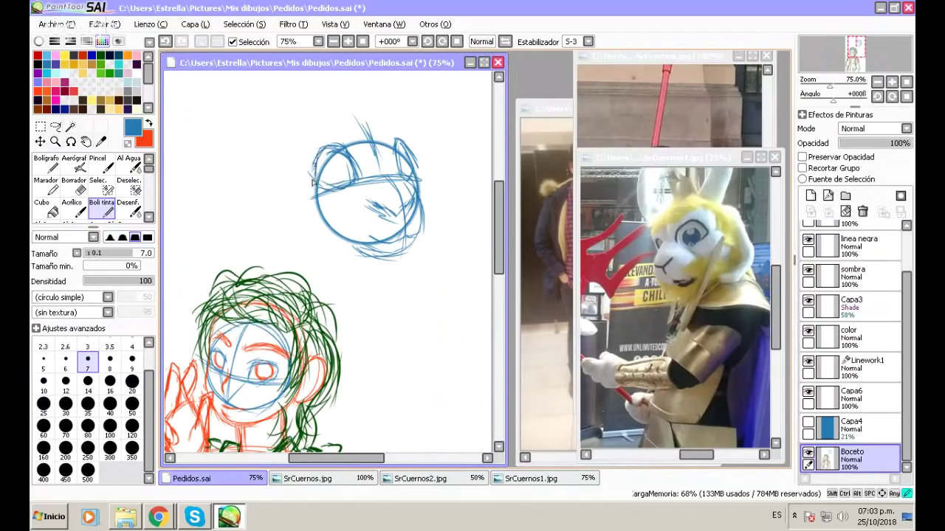
{"action": "mouse_move", "coordinate": [346, 145]}
{"action": "left_mouse_down"}
{"action": "mouse_move", "coordinate": [319, 151]}
{"action": "mouse_move", "coordinate": [312, 178]}
{"action": "left_mouse_up"}
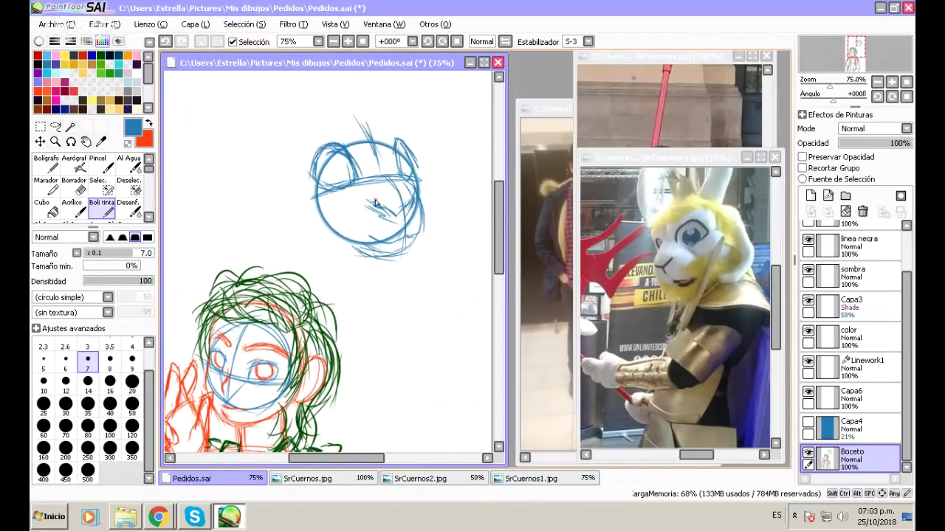
Sketch the muzzle curve and shaggy chin fur, and arc the crown of the head above the eyes.
{"action": "mouse_move", "coordinate": [369, 191]}
{"action": "left_mouse_down"}
{"action": "mouse_move", "coordinate": [350, 234]}
{"action": "mouse_move", "coordinate": [358, 208]}
{"action": "mouse_move", "coordinate": [361, 248]}
{"action": "mouse_move", "coordinate": [356, 201]}
{"action": "mouse_move", "coordinate": [373, 189]}
{"action": "mouse_move", "coordinate": [348, 199]}
{"action": "mouse_move", "coordinate": [360, 193]}
{"action": "mouse_move", "coordinate": [336, 221]}
{"action": "mouse_move", "coordinate": [413, 191]}
{"action": "mouse_move", "coordinate": [428, 217]}
{"action": "mouse_move", "coordinate": [416, 259]}
{"action": "mouse_move", "coordinate": [426, 225]}
{"action": "mouse_move", "coordinate": [424, 244]}
{"action": "mouse_move", "coordinate": [408, 262]}
{"action": "mouse_move", "coordinate": [365, 260]}
{"action": "mouse_move", "coordinate": [366, 252]}
{"action": "mouse_move", "coordinate": [392, 258]}
{"action": "mouse_move", "coordinate": [371, 278]}
{"action": "mouse_move", "coordinate": [379, 271]}
{"action": "mouse_move", "coordinate": [352, 251]}
{"action": "mouse_move", "coordinate": [369, 279]}
{"action": "mouse_move", "coordinate": [338, 230]}
{"action": "left_mouse_up"}
{"action": "mouse_move", "coordinate": [340, 263]}
{"action": "left_mouse_down"}
{"action": "mouse_move", "coordinate": [352, 272]}
{"action": "mouse_move", "coordinate": [338, 247]}
{"action": "left_mouse_up"}
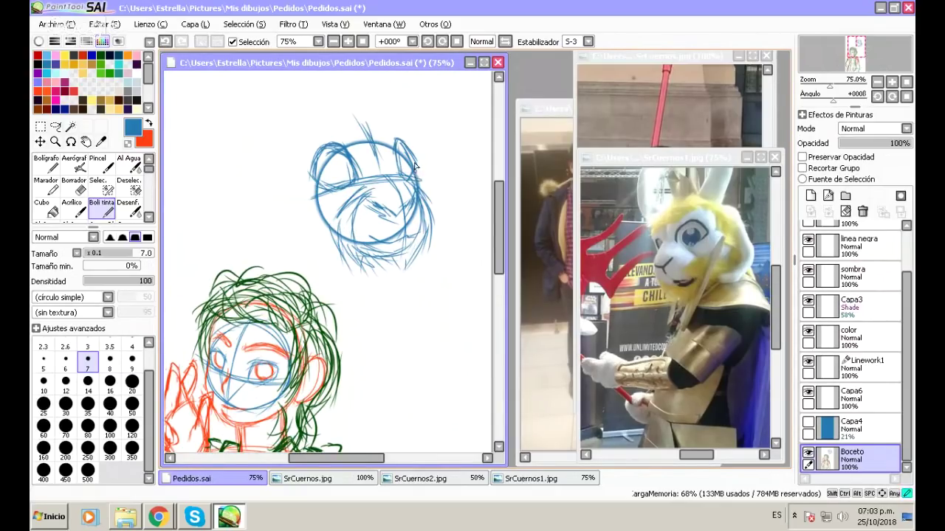
{"action": "mouse_move", "coordinate": [416, 175]}
{"action": "left_mouse_down"}
{"action": "mouse_move", "coordinate": [405, 117]}
{"action": "mouse_move", "coordinate": [395, 143]}
{"action": "mouse_move", "coordinate": [415, 173]}
{"action": "mouse_move", "coordinate": [386, 116]}
{"action": "mouse_move", "coordinate": [382, 133]}
{"action": "mouse_move", "coordinate": [416, 160]}
{"action": "mouse_move", "coordinate": [363, 107]}
{"action": "left_mouse_up"}
{"action": "left_click_drag", "start_coordinate": [411, 153], "coordinate": [389, 115]}
{"action": "left_click_drag", "start_coordinate": [391, 117], "coordinate": [357, 101]}
{"action": "mouse_move", "coordinate": [410, 138]}
{"action": "left_mouse_down"}
{"action": "mouse_move", "coordinate": [332, 122]}
{"action": "mouse_move", "coordinate": [390, 138]}
{"action": "mouse_move", "coordinate": [377, 115]}
{"action": "mouse_move", "coordinate": [343, 109]}
{"action": "mouse_move", "coordinate": [304, 137]}
{"action": "left_mouse_up"}
{"action": "mouse_move", "coordinate": [343, 103]}
{"action": "left_mouse_down"}
{"action": "mouse_move", "coordinate": [297, 143]}
{"action": "mouse_move", "coordinate": [356, 105]}
{"action": "mouse_move", "coordinate": [299, 168]}
{"action": "mouse_move", "coordinate": [310, 192]}
{"action": "mouse_move", "coordinate": [312, 131]}
{"action": "mouse_move", "coordinate": [307, 178]}
{"action": "mouse_move", "coordinate": [335, 149]}
{"action": "mouse_move", "coordinate": [322, 181]}
{"action": "mouse_move", "coordinate": [344, 189]}
{"action": "left_mouse_up"}
Add inner ovals to both eyes and outline the top and back of the head down to the cheek.
{"action": "mouse_move", "coordinate": [332, 150]}
{"action": "left_mouse_down"}
{"action": "mouse_move", "coordinate": [346, 189]}
{"action": "mouse_move", "coordinate": [334, 152]}
{"action": "mouse_move", "coordinate": [323, 185]}
{"action": "left_mouse_up"}
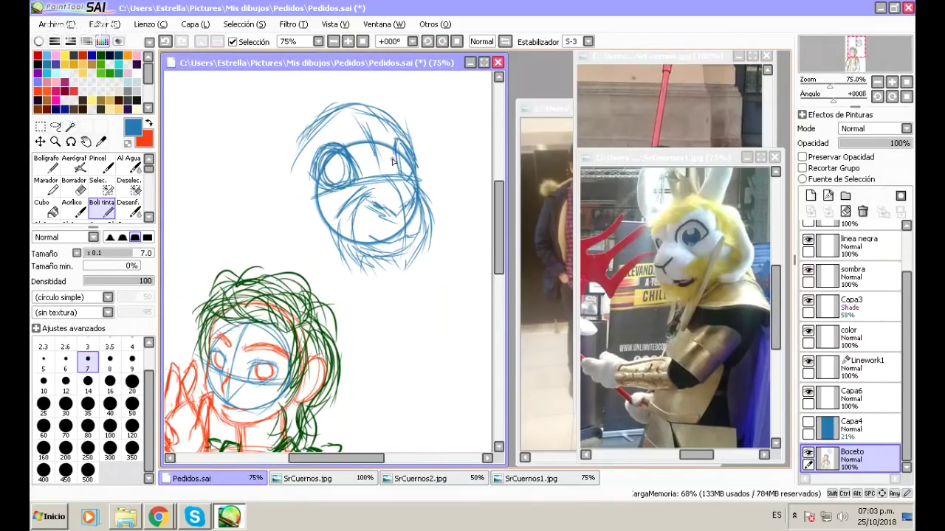
{"action": "left_click_drag", "start_coordinate": [399, 178], "coordinate": [409, 148]}
{"action": "mouse_move", "coordinate": [362, 119]}
{"action": "left_mouse_down"}
{"action": "mouse_move", "coordinate": [337, 119]}
{"action": "mouse_move", "coordinate": [363, 112]}
{"action": "mouse_move", "coordinate": [329, 123]}
{"action": "mouse_move", "coordinate": [363, 126]}
{"action": "mouse_move", "coordinate": [322, 122]}
{"action": "mouse_move", "coordinate": [360, 121]}
{"action": "mouse_move", "coordinate": [327, 123]}
{"action": "mouse_move", "coordinate": [354, 119]}
{"action": "mouse_move", "coordinate": [340, 112]}
{"action": "mouse_move", "coordinate": [382, 99]}
{"action": "mouse_move", "coordinate": [360, 121]}
{"action": "left_mouse_up"}
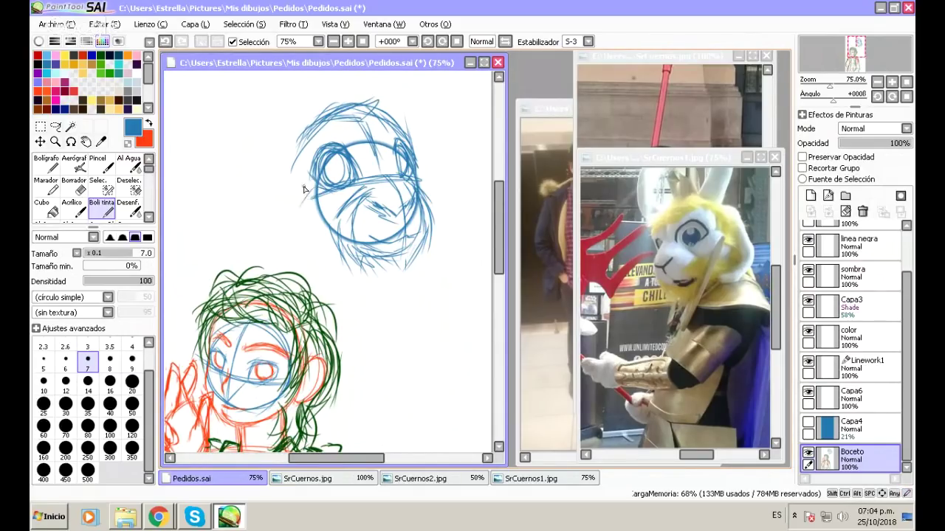
{"action": "mouse_move", "coordinate": [302, 195]}
{"action": "left_mouse_down"}
{"action": "mouse_move", "coordinate": [325, 243]}
{"action": "mouse_move", "coordinate": [300, 221]}
{"action": "mouse_move", "coordinate": [296, 168]}
{"action": "mouse_move", "coordinate": [301, 179]}
{"action": "mouse_move", "coordinate": [325, 118]}
{"action": "mouse_move", "coordinate": [298, 159]}
{"action": "left_mouse_up"}
{"action": "mouse_move", "coordinate": [338, 112]}
{"action": "left_mouse_down"}
{"action": "mouse_move", "coordinate": [294, 152]}
{"action": "mouse_move", "coordinate": [311, 129]}
{"action": "left_mouse_up"}
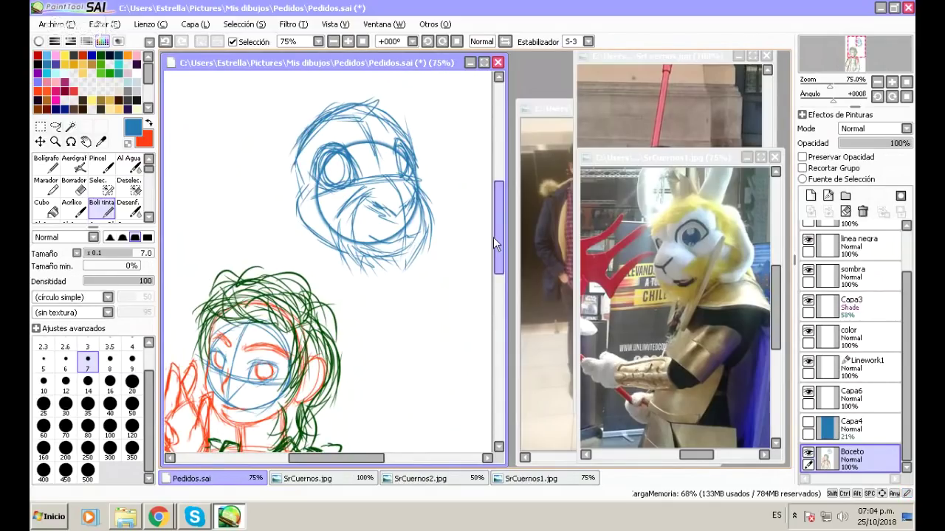
Sketch the brows and two large curved horns rising from the head to the canvas's upper edge.
{"action": "scroll", "coordinate": [497, 238], "scroll_direction": "up", "scroll_amount": 2}
{"action": "scroll", "coordinate": [496, 237], "scroll_direction": "up", "scroll_amount": 1}
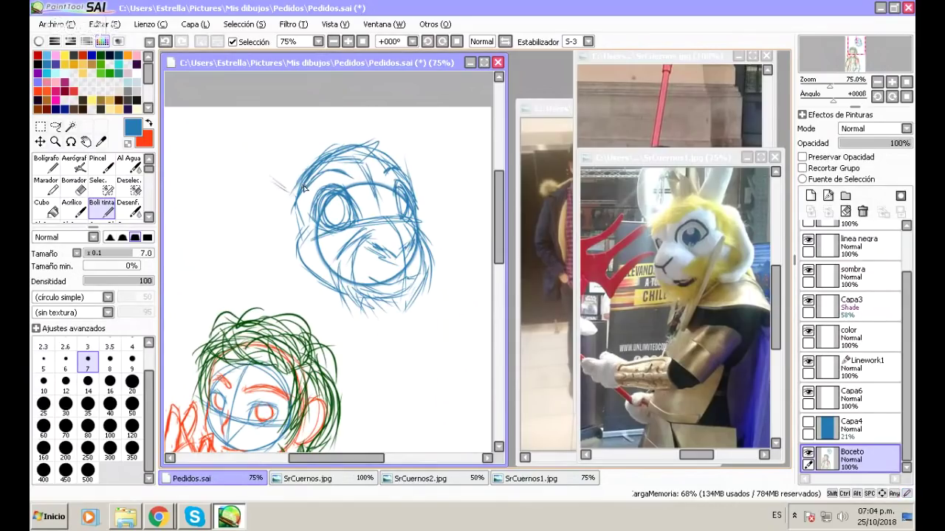
{"action": "mouse_move", "coordinate": [256, 163]}
{"action": "left_mouse_down"}
{"action": "mouse_move", "coordinate": [243, 131]}
{"action": "mouse_move", "coordinate": [284, 190]}
{"action": "mouse_move", "coordinate": [239, 116]}
{"action": "mouse_move", "coordinate": [261, 169]}
{"action": "mouse_move", "coordinate": [229, 144]}
{"action": "mouse_move", "coordinate": [254, 108]}
{"action": "mouse_move", "coordinate": [254, 168]}
{"action": "mouse_move", "coordinate": [235, 101]}
{"action": "mouse_move", "coordinate": [242, 183]}
{"action": "mouse_move", "coordinate": [300, 167]}
{"action": "mouse_move", "coordinate": [285, 137]}
{"action": "mouse_move", "coordinate": [303, 168]}
{"action": "mouse_move", "coordinate": [265, 154]}
{"action": "mouse_move", "coordinate": [277, 127]}
{"action": "mouse_move", "coordinate": [318, 157]}
{"action": "mouse_move", "coordinate": [265, 149]}
{"action": "mouse_move", "coordinate": [286, 154]}
{"action": "mouse_move", "coordinate": [273, 105]}
{"action": "mouse_move", "coordinate": [252, 125]}
{"action": "mouse_move", "coordinate": [265, 100]}
{"action": "mouse_move", "coordinate": [249, 148]}
{"action": "mouse_move", "coordinate": [251, 114]}
{"action": "mouse_move", "coordinate": [235, 130]}
{"action": "mouse_move", "coordinate": [245, 144]}
{"action": "mouse_move", "coordinate": [244, 111]}
{"action": "mouse_move", "coordinate": [237, 129]}
{"action": "mouse_move", "coordinate": [282, 120]}
{"action": "left_mouse_up"}
{"action": "mouse_move", "coordinate": [282, 120]}
{"action": "left_mouse_down"}
{"action": "mouse_move", "coordinate": [260, 117]}
{"action": "mouse_move", "coordinate": [263, 177]}
{"action": "mouse_move", "coordinate": [299, 198]}
{"action": "left_mouse_up"}
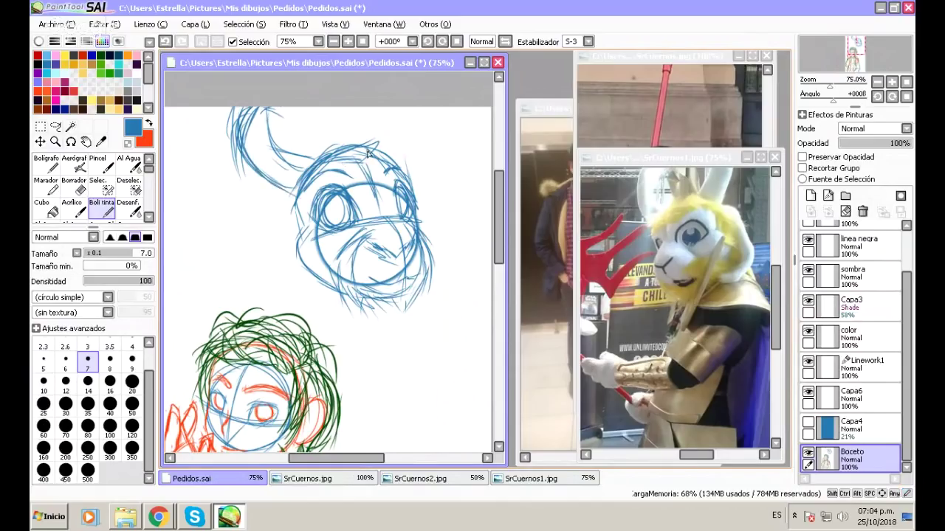
{"action": "mouse_move", "coordinate": [385, 157]}
{"action": "left_mouse_down"}
{"action": "mouse_move", "coordinate": [406, 146]}
{"action": "mouse_move", "coordinate": [375, 106]}
{"action": "mouse_move", "coordinate": [397, 126]}
{"action": "mouse_move", "coordinate": [385, 111]}
{"action": "mouse_move", "coordinate": [395, 135]}
{"action": "mouse_move", "coordinate": [392, 167]}
{"action": "left_mouse_up"}
{"action": "left_click_drag", "start_coordinate": [398, 110], "coordinate": [425, 138]}
{"action": "mouse_move", "coordinate": [397, 106]}
{"action": "left_mouse_down"}
{"action": "mouse_move", "coordinate": [426, 166]}
{"action": "mouse_move", "coordinate": [404, 181]}
{"action": "mouse_move", "coordinate": [424, 176]}
{"action": "left_mouse_up"}
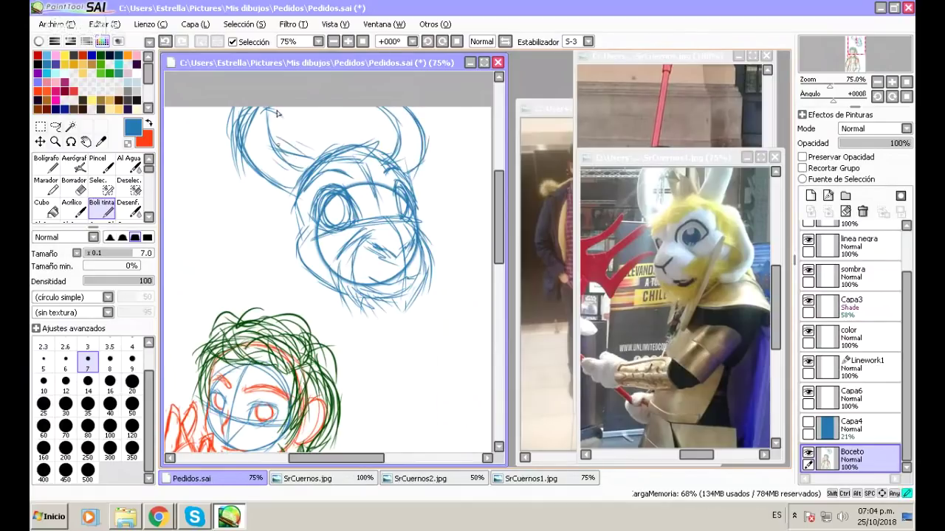
Mirror the view, redraw the wide horn narrower, erase its old outer lines with a size 50 eraser, and restore the view.
{"action": "left_click", "coordinate": [506, 42]}
{"action": "mouse_move", "coordinate": [341, 168]}
{"action": "left_mouse_down"}
{"action": "mouse_move", "coordinate": [375, 141]}
{"action": "mouse_move", "coordinate": [381, 117]}
{"action": "mouse_move", "coordinate": [381, 125]}
{"action": "left_mouse_up"}
{"action": "mouse_move", "coordinate": [369, 204]}
{"action": "left_mouse_down"}
{"action": "mouse_move", "coordinate": [406, 159]}
{"action": "mouse_move", "coordinate": [391, 109]}
{"action": "mouse_move", "coordinate": [410, 168]}
{"action": "left_mouse_up"}
{"action": "left_click", "coordinate": [74, 185]}
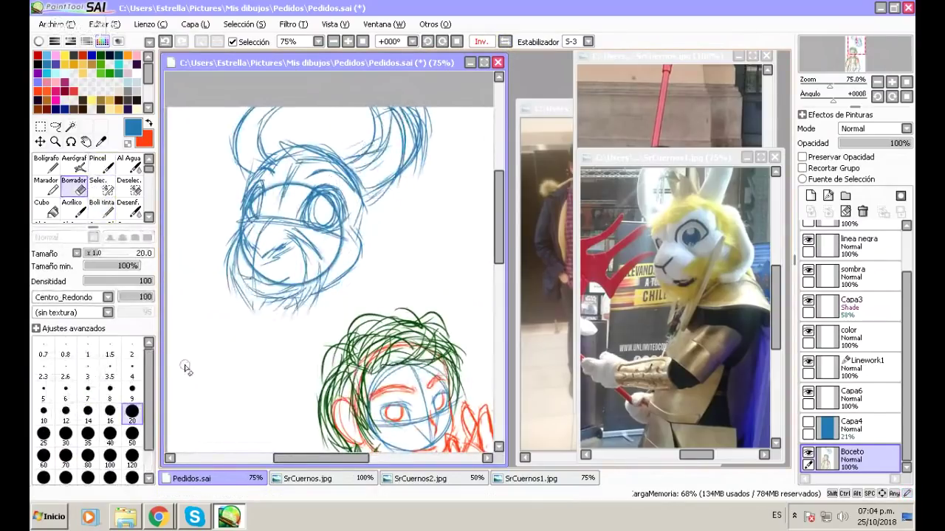
{"action": "left_click", "coordinate": [132, 441]}
{"action": "mouse_move", "coordinate": [394, 105]}
{"action": "left_mouse_down"}
{"action": "mouse_move", "coordinate": [415, 115]}
{"action": "mouse_move", "coordinate": [405, 196]}
{"action": "mouse_move", "coordinate": [400, 102]}
{"action": "mouse_move", "coordinate": [420, 106]}
{"action": "mouse_move", "coordinate": [429, 191]}
{"action": "mouse_move", "coordinate": [406, 214]}
{"action": "left_mouse_up"}
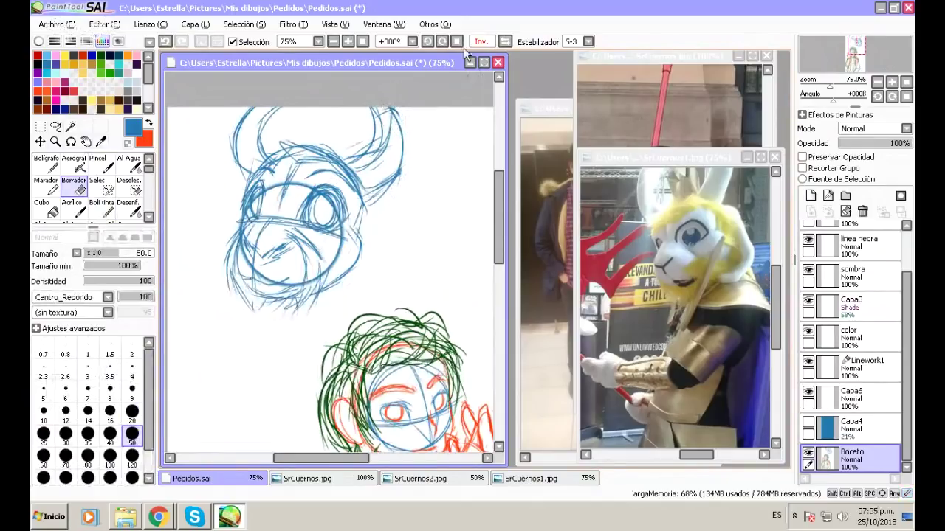
{"action": "left_click", "coordinate": [505, 42]}
Sketch shaggy fur around the creature's face and long outlines falling from the horn bases on both sides of the head.
{"action": "left_click", "coordinate": [102, 207]}
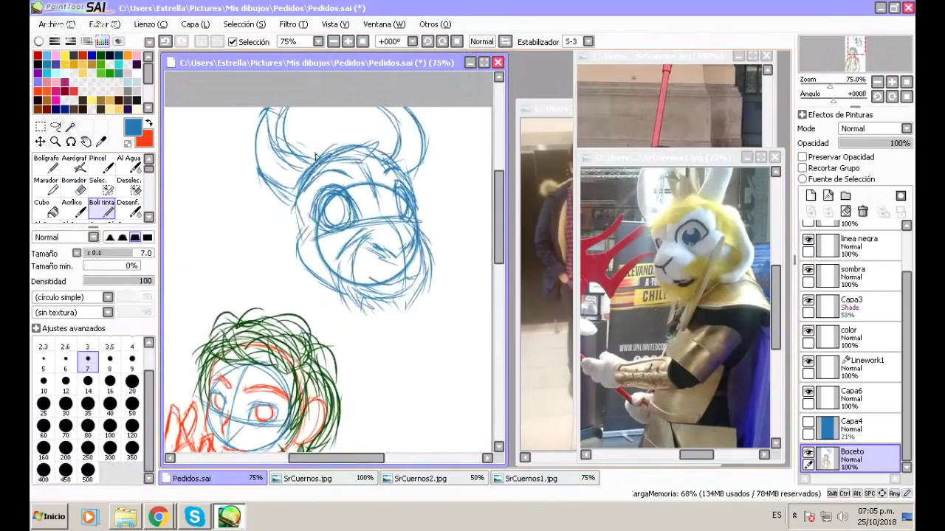
{"action": "mouse_move", "coordinate": [314, 159]}
{"action": "left_mouse_down"}
{"action": "mouse_move", "coordinate": [267, 211]}
{"action": "mouse_move", "coordinate": [279, 279]}
{"action": "mouse_move", "coordinate": [317, 303]}
{"action": "mouse_move", "coordinate": [329, 292]}
{"action": "mouse_move", "coordinate": [316, 308]}
{"action": "mouse_move", "coordinate": [325, 295]}
{"action": "mouse_move", "coordinate": [392, 327]}
{"action": "mouse_move", "coordinate": [418, 272]}
{"action": "mouse_move", "coordinate": [424, 222]}
{"action": "mouse_move", "coordinate": [440, 247]}
{"action": "mouse_move", "coordinate": [421, 279]}
{"action": "mouse_move", "coordinate": [425, 229]}
{"action": "mouse_move", "coordinate": [398, 325]}
{"action": "left_mouse_up"}
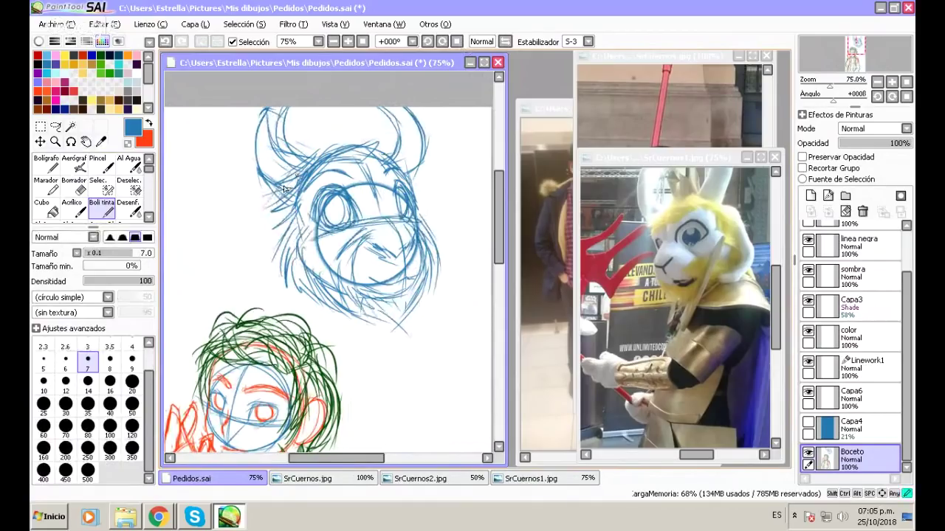
{"action": "mouse_move", "coordinate": [255, 207]}
{"action": "left_mouse_down"}
{"action": "mouse_move", "coordinate": [288, 184]}
{"action": "mouse_move", "coordinate": [273, 198]}
{"action": "mouse_move", "coordinate": [250, 279]}
{"action": "left_mouse_up"}
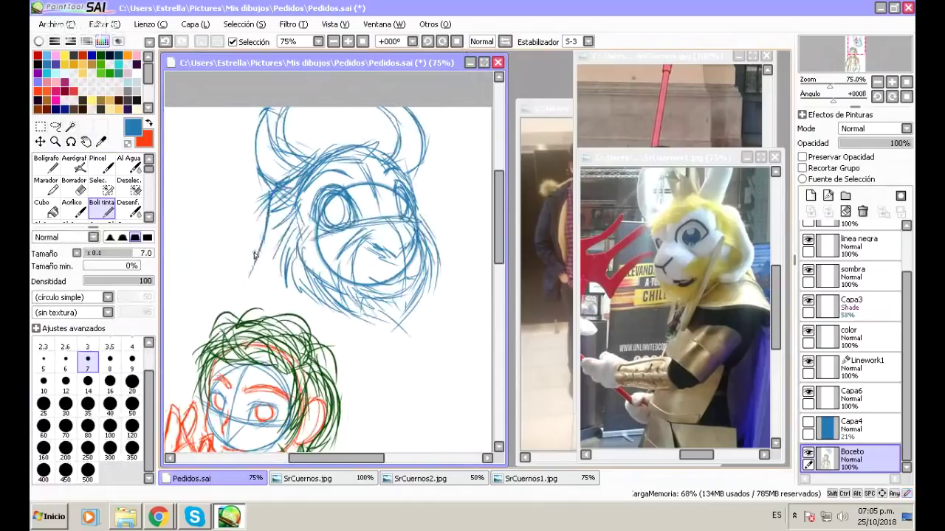
{"action": "left_click_drag", "start_coordinate": [270, 216], "coordinate": [244, 280]}
{"action": "left_click_drag", "start_coordinate": [412, 184], "coordinate": [400, 168]}
{"action": "mouse_move", "coordinate": [434, 212]}
{"action": "left_mouse_down"}
{"action": "mouse_move", "coordinate": [402, 172]}
{"action": "mouse_move", "coordinate": [448, 251]}
{"action": "mouse_move", "coordinate": [452, 296]}
{"action": "mouse_move", "coordinate": [433, 322]}
{"action": "left_mouse_up"}
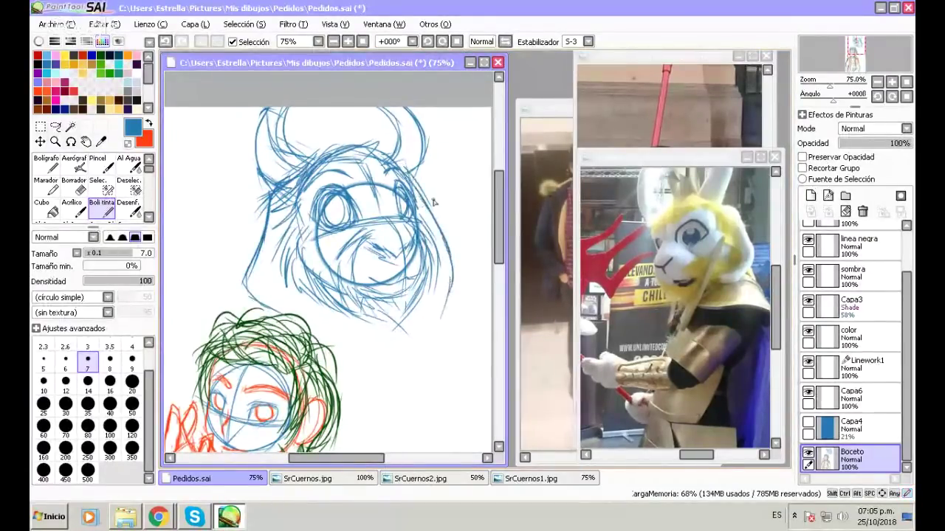
Sketch the collar curves and shoulder lines below the horned head, extending the far shoulder to the canvas's side edge.
{"action": "left_click", "coordinate": [333, 41]}
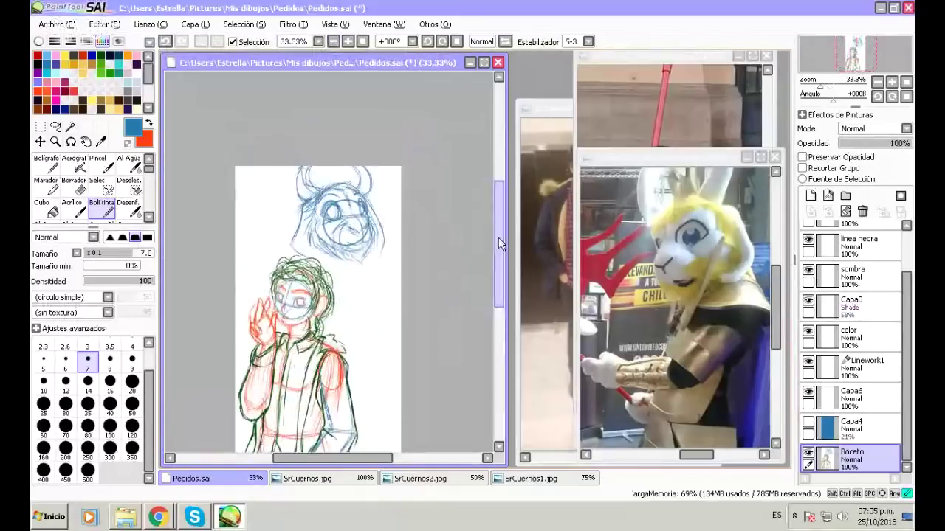
{"action": "left_click", "coordinate": [347, 41]}
{"action": "left_click", "coordinate": [348, 41]}
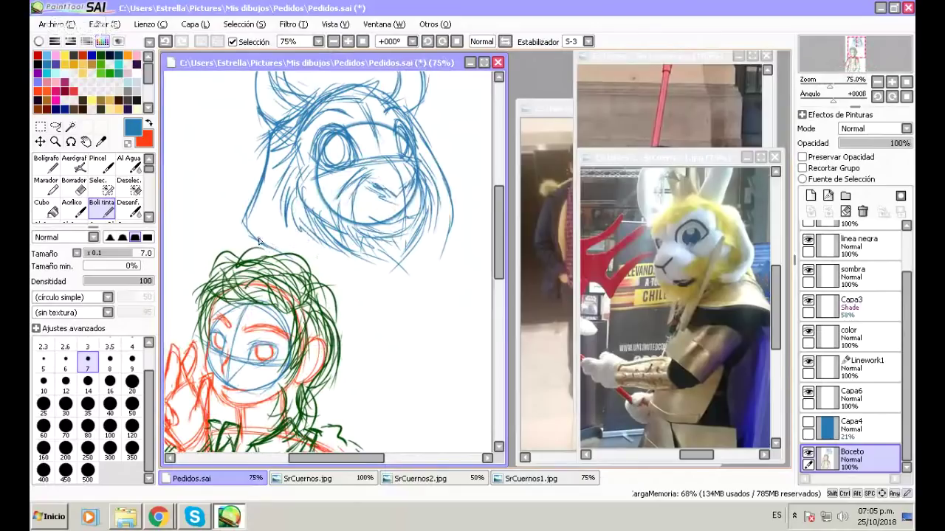
{"action": "mouse_move", "coordinate": [232, 252]}
{"action": "left_mouse_down"}
{"action": "mouse_move", "coordinate": [306, 236]}
{"action": "mouse_move", "coordinate": [209, 241]}
{"action": "mouse_move", "coordinate": [259, 240]}
{"action": "mouse_move", "coordinate": [235, 230]}
{"action": "mouse_move", "coordinate": [253, 235]}
{"action": "mouse_move", "coordinate": [213, 237]}
{"action": "mouse_move", "coordinate": [284, 240]}
{"action": "mouse_move", "coordinate": [231, 233]}
{"action": "mouse_move", "coordinate": [183, 253]}
{"action": "mouse_move", "coordinate": [292, 248]}
{"action": "left_mouse_up"}
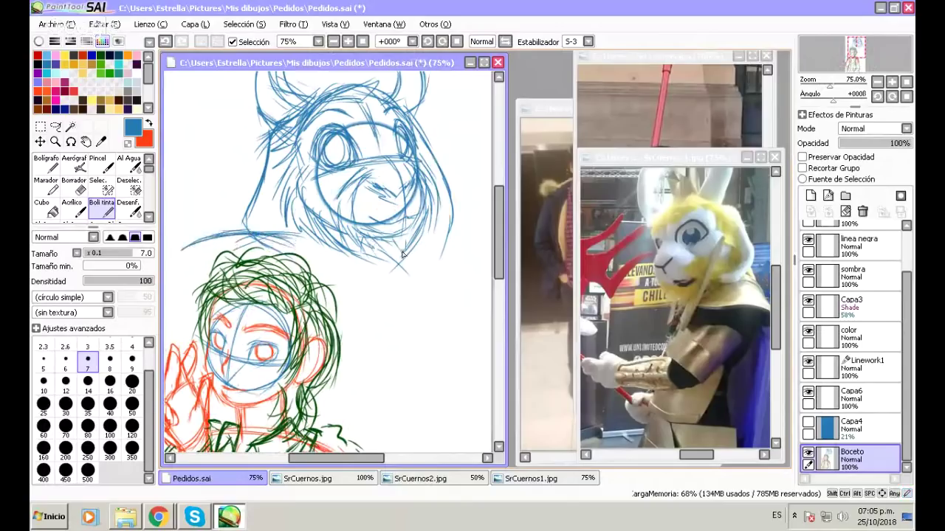
{"action": "mouse_move", "coordinate": [245, 217]}
{"action": "left_mouse_down"}
{"action": "mouse_move", "coordinate": [322, 267]}
{"action": "mouse_move", "coordinate": [330, 244]}
{"action": "mouse_move", "coordinate": [332, 267]}
{"action": "left_mouse_up"}
{"action": "mouse_move", "coordinate": [428, 249]}
{"action": "left_mouse_down"}
{"action": "mouse_move", "coordinate": [444, 219]}
{"action": "mouse_move", "coordinate": [489, 220]}
{"action": "left_mouse_up"}
{"action": "left_click_drag", "start_coordinate": [367, 463], "coordinate": [384, 463]}
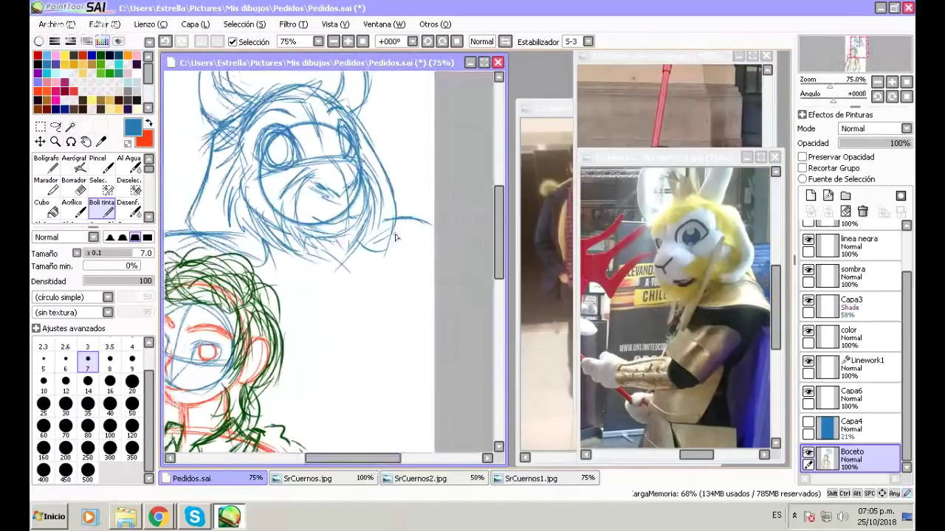
{"action": "left_click_drag", "start_coordinate": [431, 221], "coordinate": [421, 263]}
Extend the near shoulder outward at 50% zoom and draw its long side line down past the boy's raised hand.
{"action": "left_click", "coordinate": [333, 43]}
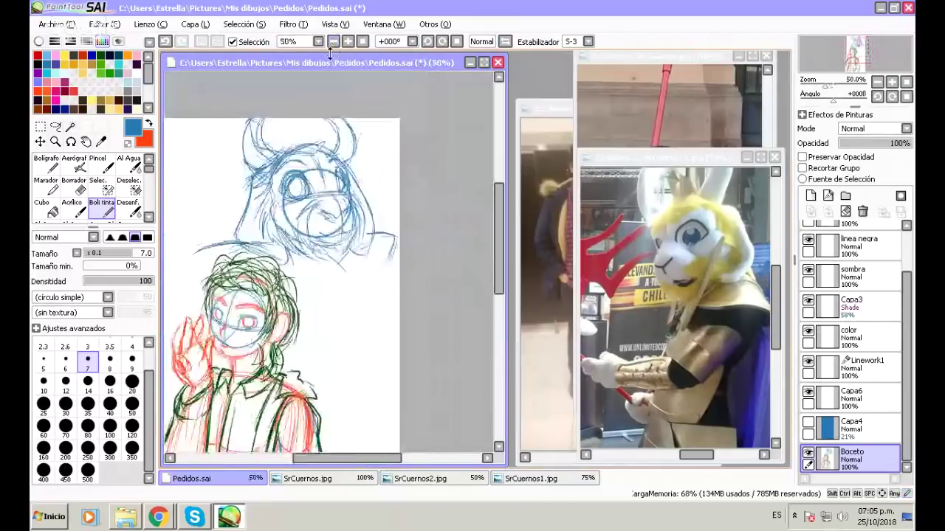
{"action": "left_click_drag", "start_coordinate": [343, 459], "coordinate": [304, 458]}
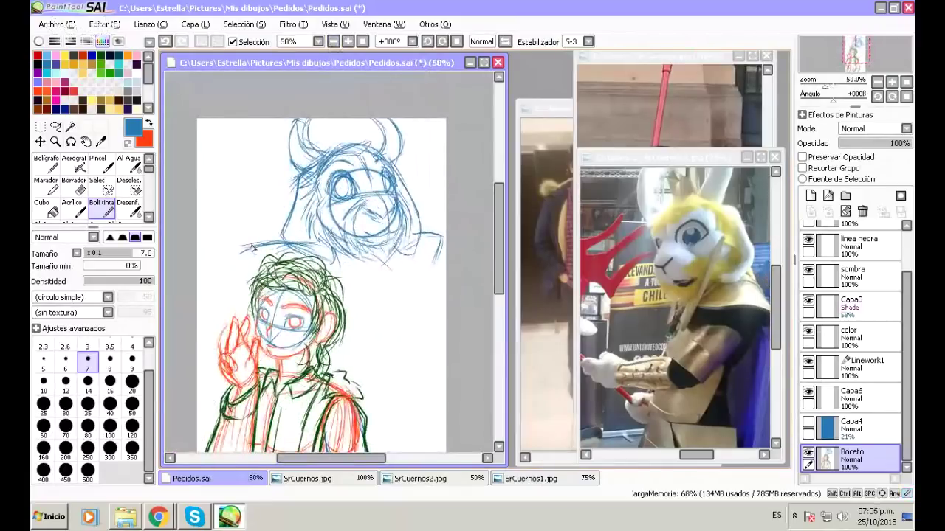
{"action": "left_click_drag", "start_coordinate": [225, 251], "coordinate": [234, 259]}
{"action": "left_click_drag", "start_coordinate": [504, 255], "coordinate": [504, 270]}
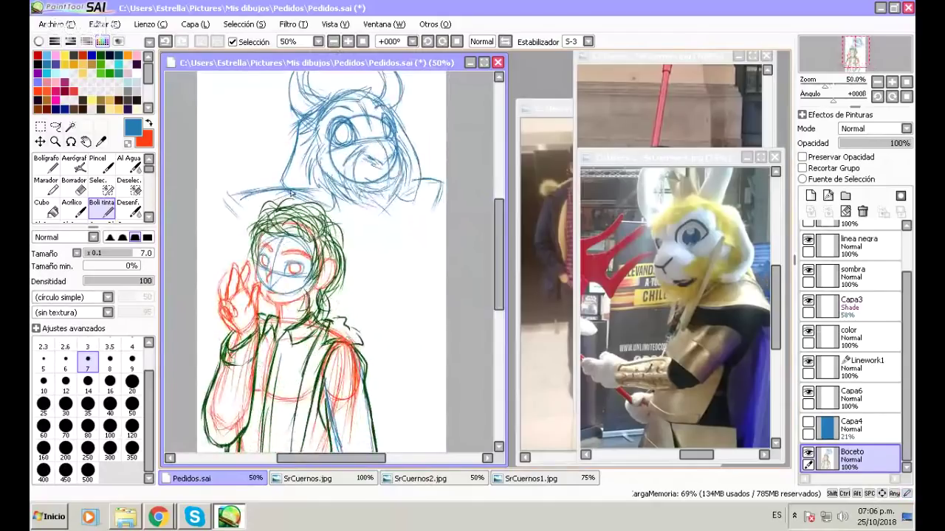
{"action": "mouse_move", "coordinate": [226, 197]}
{"action": "left_mouse_down"}
{"action": "mouse_move", "coordinate": [234, 245]}
{"action": "mouse_move", "coordinate": [226, 204]}
{"action": "mouse_move", "coordinate": [201, 264]}
{"action": "mouse_move", "coordinate": [221, 197]}
{"action": "mouse_move", "coordinate": [197, 324]}
{"action": "left_mouse_up"}
{"action": "left_click_drag", "start_coordinate": [226, 204], "coordinate": [199, 367]}
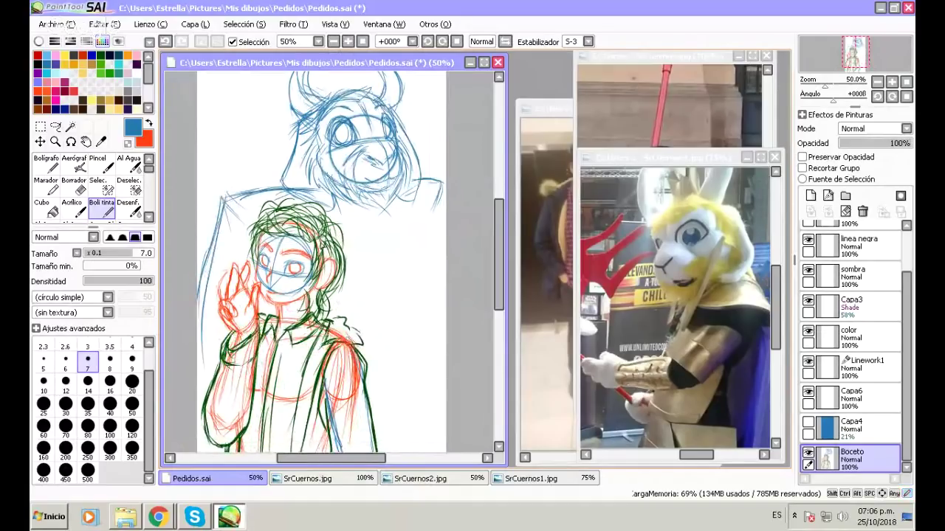
Thicken the costume's shoulders with additional contour strokes along the upper edge of both sides.
{"action": "left_click_drag", "start_coordinate": [438, 193], "coordinate": [445, 183]}
{"action": "mouse_move", "coordinate": [220, 193]}
{"action": "left_mouse_down"}
{"action": "mouse_move", "coordinate": [243, 210]}
{"action": "mouse_move", "coordinate": [230, 208]}
{"action": "mouse_move", "coordinate": [241, 220]}
{"action": "mouse_move", "coordinate": [223, 208]}
{"action": "mouse_move", "coordinate": [225, 228]}
{"action": "mouse_move", "coordinate": [230, 184]}
{"action": "mouse_move", "coordinate": [317, 182]}
{"action": "left_mouse_up"}
{"action": "mouse_move", "coordinate": [251, 186]}
{"action": "left_mouse_down"}
{"action": "mouse_move", "coordinate": [317, 190]}
{"action": "mouse_move", "coordinate": [285, 178]}
{"action": "left_mouse_up"}
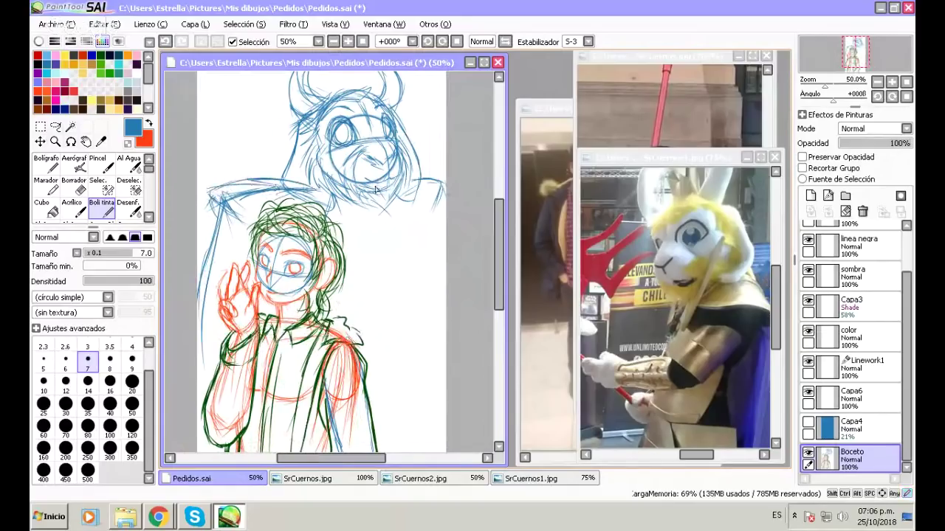
{"action": "left_click_drag", "start_coordinate": [418, 177], "coordinate": [446, 180]}
Stamp a size 80 circle in the empty space beside the boy's head and clear its fill to leave the outline.
{"action": "left_click", "coordinate": [132, 403]}
{"action": "left_click", "coordinate": [66, 425]}
{"action": "left_click", "coordinate": [88, 426]}
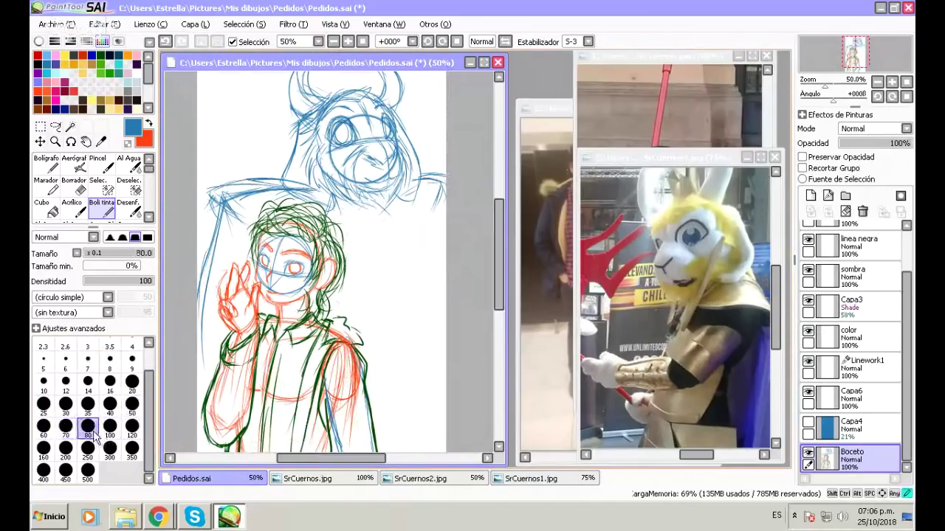
{"action": "left_click", "coordinate": [391, 241]}
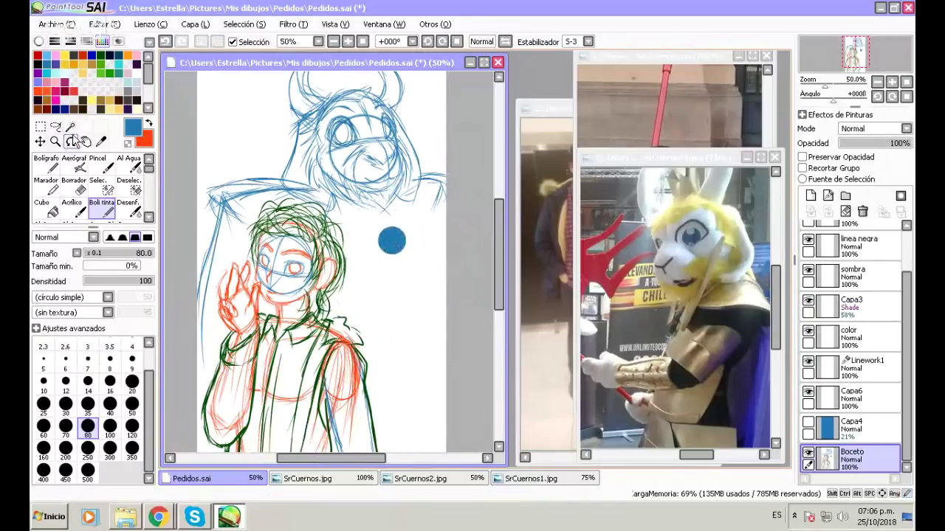
{"action": "left_click", "coordinate": [70, 126]}
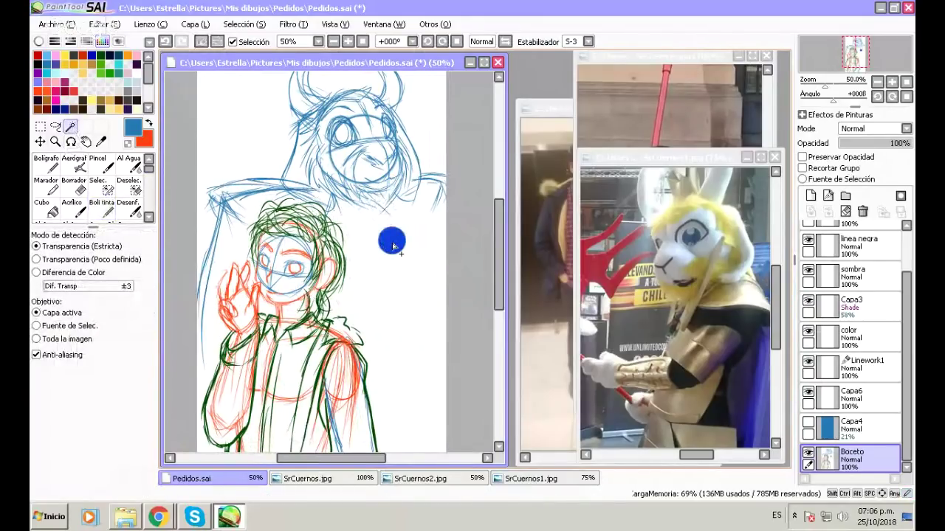
{"action": "key", "text": "ctrl+d"}
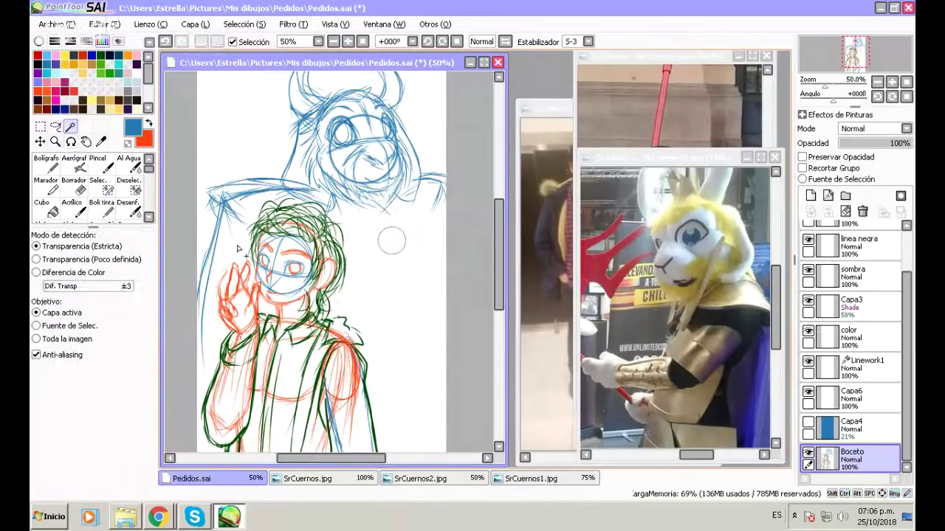
Sketch the neck bow's upper edge in orange-red with the Boli tinta brush, slanting from the boy's hair down to the circle.
{"action": "left_click", "coordinate": [93, 208]}
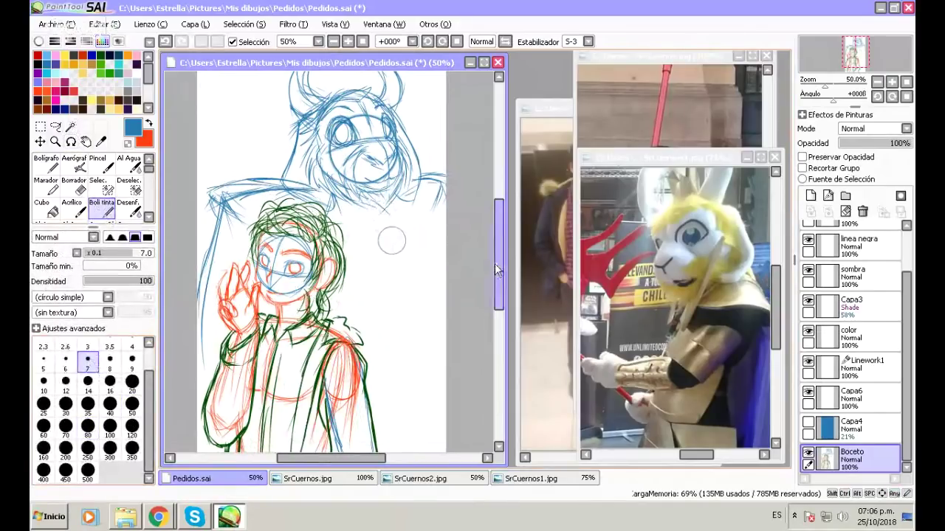
{"action": "scroll", "coordinate": [494, 263], "scroll_direction": "up", "scroll_amount": 2}
{"action": "left_click", "coordinate": [354, 42]}
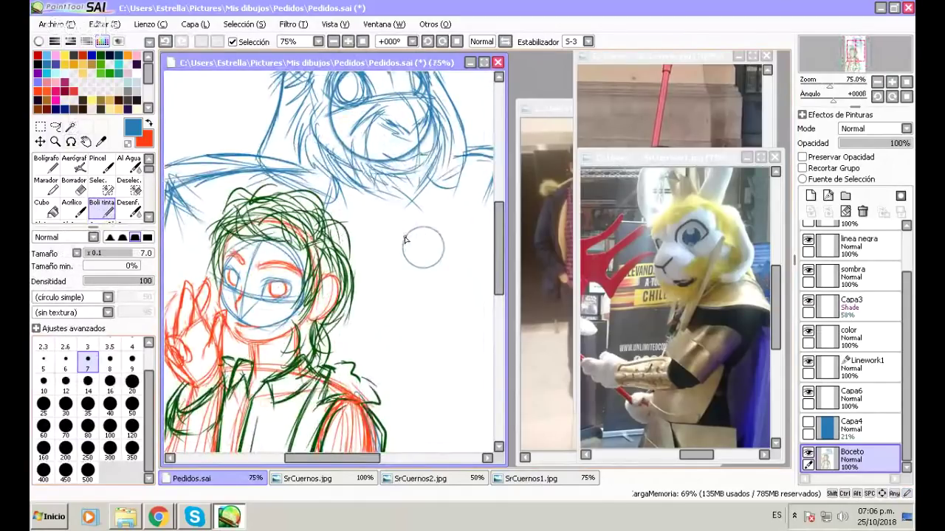
{"action": "left_click_drag", "start_coordinate": [365, 217], "coordinate": [381, 221]}
{"action": "left_click_drag", "start_coordinate": [353, 179], "coordinate": [383, 232]}
{"action": "mouse_move", "coordinate": [367, 212]}
{"action": "left_mouse_down"}
{"action": "mouse_move", "coordinate": [402, 246]}
{"action": "mouse_move", "coordinate": [365, 210]}
{"action": "left_mouse_up"}
{"action": "left_click", "coordinate": [140, 136]}
{"action": "left_click_drag", "start_coordinate": [369, 214], "coordinate": [402, 242]}
{"action": "mouse_move", "coordinate": [364, 197]}
{"action": "left_mouse_down"}
{"action": "mouse_move", "coordinate": [383, 230]}
{"action": "mouse_move", "coordinate": [368, 210]}
{"action": "left_mouse_up"}
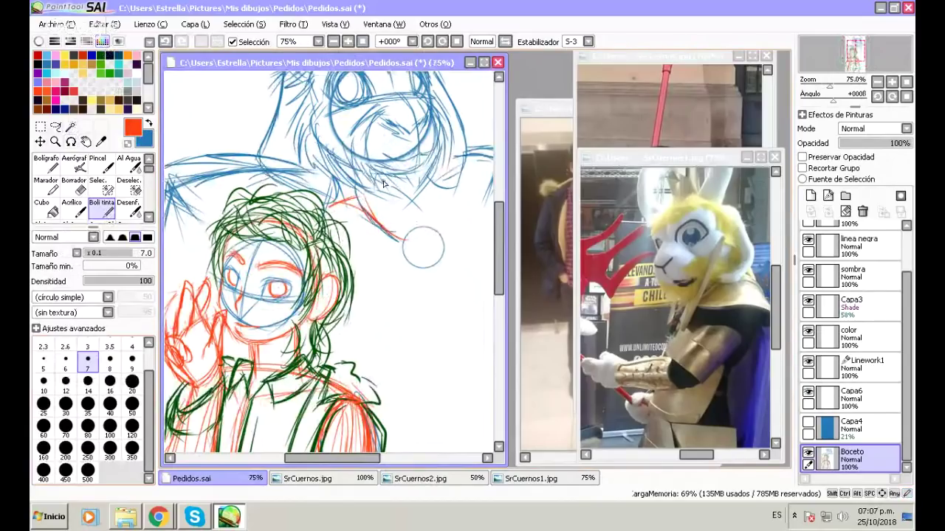
Add curved lines inside the knot circle and sketch the lower edge and folds of the bow's side nearest the boy.
{"action": "left_click_drag", "start_coordinate": [430, 244], "coordinate": [435, 260]}
{"action": "left_click_drag", "start_coordinate": [425, 223], "coordinate": [434, 285]}
{"action": "left_click_drag", "start_coordinate": [359, 203], "coordinate": [370, 220]}
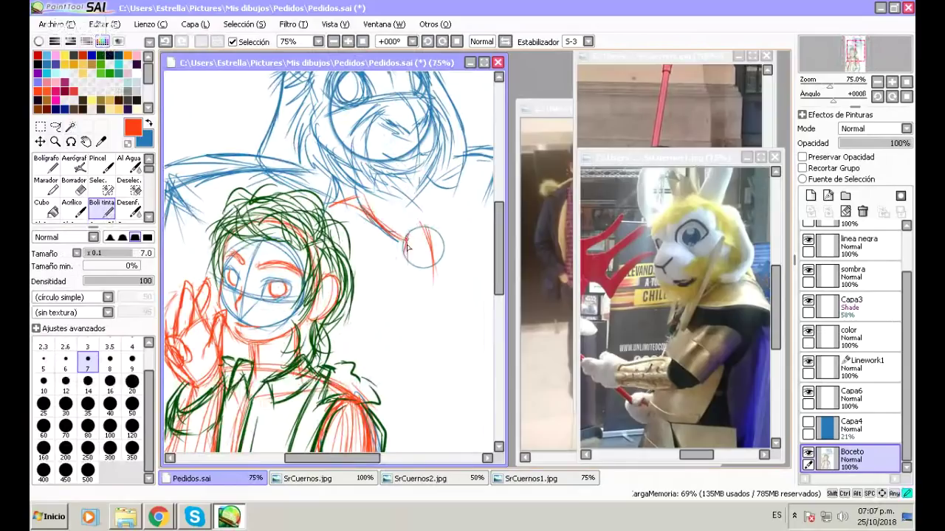
{"action": "left_click_drag", "start_coordinate": [406, 242], "coordinate": [408, 263]}
{"action": "left_click_drag", "start_coordinate": [399, 264], "coordinate": [351, 252]}
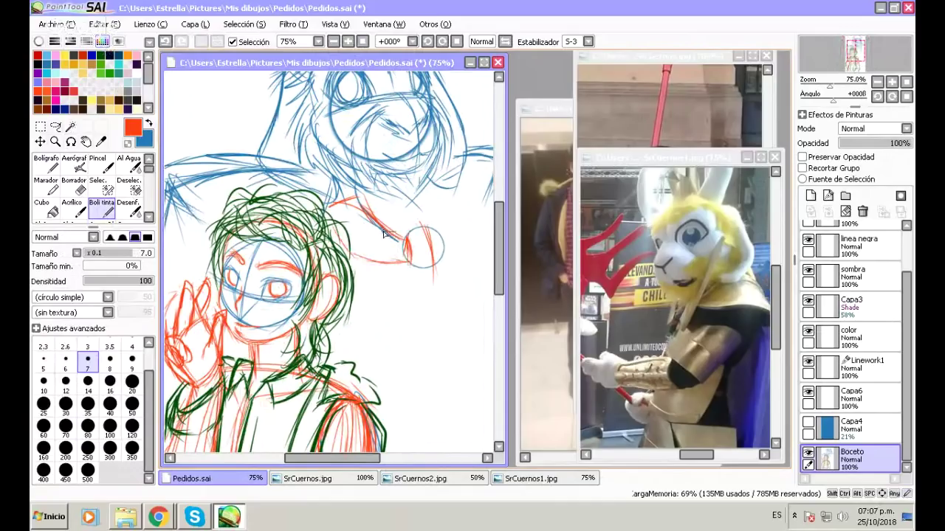
{"action": "left_click_drag", "start_coordinate": [377, 242], "coordinate": [378, 262]}
Sketch the bow's far loop from the knot circle out toward the canvas's side edge, with short fold lines.
{"action": "mouse_move", "coordinate": [446, 239]}
{"action": "left_mouse_down"}
{"action": "mouse_move", "coordinate": [436, 245]}
{"action": "mouse_move", "coordinate": [460, 204]}
{"action": "left_mouse_up"}
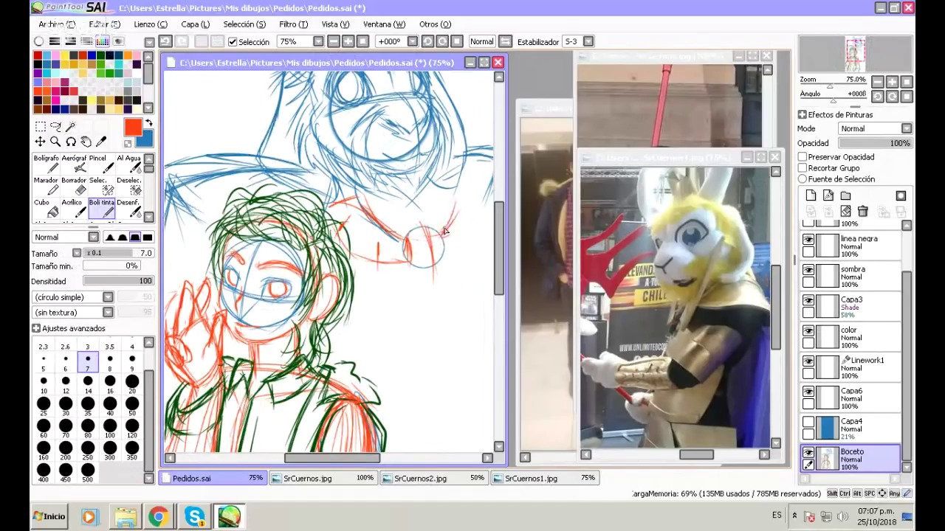
{"action": "mouse_move", "coordinate": [441, 235]}
{"action": "left_mouse_down"}
{"action": "mouse_move", "coordinate": [447, 201]}
{"action": "mouse_move", "coordinate": [448, 219]}
{"action": "mouse_move", "coordinate": [452, 200]}
{"action": "mouse_move", "coordinate": [463, 204]}
{"action": "mouse_move", "coordinate": [450, 195]}
{"action": "mouse_move", "coordinate": [480, 230]}
{"action": "left_mouse_up"}
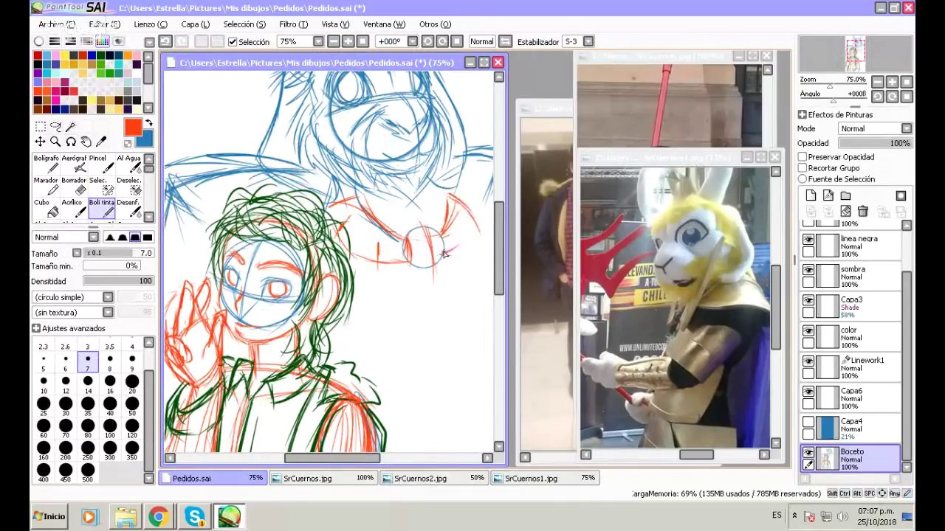
{"action": "mouse_move", "coordinate": [447, 251]}
{"action": "left_mouse_down"}
{"action": "mouse_move", "coordinate": [467, 237]}
{"action": "mouse_move", "coordinate": [451, 230]}
{"action": "mouse_move", "coordinate": [451, 250]}
{"action": "mouse_move", "coordinate": [456, 225]}
{"action": "mouse_move", "coordinate": [470, 241]}
{"action": "mouse_move", "coordinate": [456, 224]}
{"action": "mouse_move", "coordinate": [450, 257]}
{"action": "mouse_move", "coordinate": [426, 269]}
{"action": "mouse_move", "coordinate": [408, 231]}
{"action": "mouse_move", "coordinate": [435, 241]}
{"action": "mouse_move", "coordinate": [425, 265]}
{"action": "mouse_move", "coordinate": [412, 262]}
{"action": "mouse_move", "coordinate": [419, 268]}
{"action": "mouse_move", "coordinate": [414, 229]}
{"action": "left_mouse_up"}
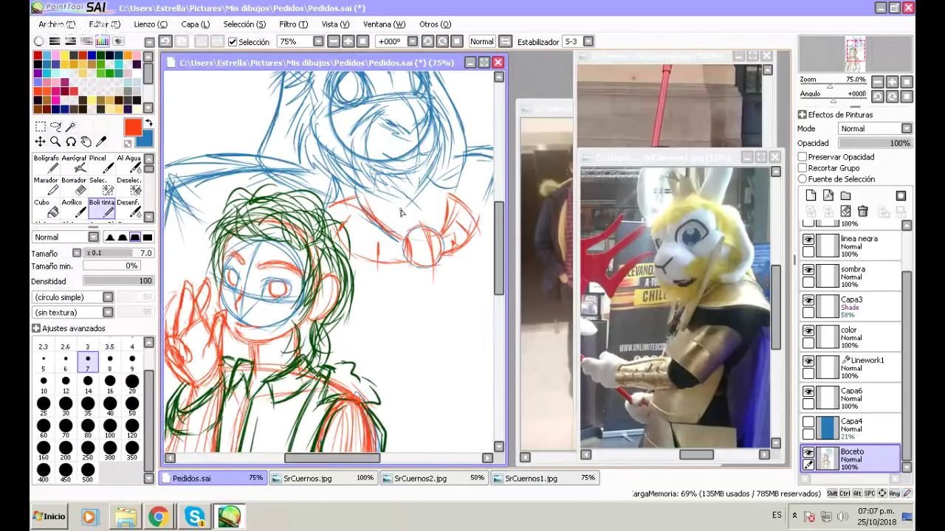
Draw the crossing cloth folds above the knot so both sides of the bow meet in a V.
{"action": "mouse_move", "coordinate": [363, 186]}
{"action": "left_mouse_down"}
{"action": "mouse_move", "coordinate": [404, 199]}
{"action": "mouse_move", "coordinate": [418, 223]}
{"action": "mouse_move", "coordinate": [389, 195]}
{"action": "mouse_move", "coordinate": [414, 231]}
{"action": "mouse_move", "coordinate": [365, 214]}
{"action": "mouse_move", "coordinate": [420, 228]}
{"action": "mouse_move", "coordinate": [416, 205]}
{"action": "mouse_move", "coordinate": [429, 182]}
{"action": "mouse_move", "coordinate": [436, 210]}
{"action": "mouse_move", "coordinate": [420, 193]}
{"action": "mouse_move", "coordinate": [414, 215]}
{"action": "mouse_move", "coordinate": [425, 190]}
{"action": "mouse_move", "coordinate": [442, 191]}
{"action": "mouse_move", "coordinate": [415, 227]}
{"action": "mouse_move", "coordinate": [440, 211]}
{"action": "mouse_move", "coordinate": [429, 174]}
{"action": "mouse_move", "coordinate": [440, 196]}
{"action": "mouse_move", "coordinate": [413, 229]}
{"action": "mouse_move", "coordinate": [428, 220]}
{"action": "mouse_move", "coordinate": [399, 232]}
{"action": "mouse_move", "coordinate": [376, 213]}
{"action": "mouse_move", "coordinate": [431, 233]}
{"action": "left_mouse_up"}
{"action": "left_click_drag", "start_coordinate": [442, 197], "coordinate": [425, 220]}
{"action": "mouse_move", "coordinate": [415, 222]}
{"action": "left_mouse_down"}
{"action": "mouse_move", "coordinate": [369, 214]}
{"action": "mouse_move", "coordinate": [406, 231]}
{"action": "mouse_move", "coordinate": [421, 215]}
{"action": "mouse_move", "coordinate": [416, 237]}
{"action": "mouse_move", "coordinate": [440, 187]}
{"action": "mouse_move", "coordinate": [443, 210]}
{"action": "mouse_move", "coordinate": [437, 186]}
{"action": "mouse_move", "coordinate": [436, 219]}
{"action": "mouse_move", "coordinate": [410, 236]}
{"action": "left_mouse_up"}
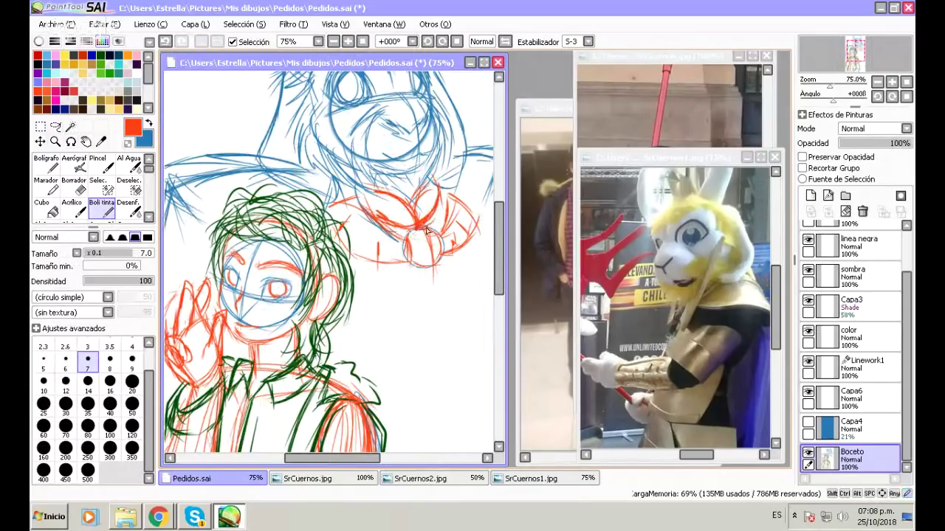
Draw long blue robe lines at 50% zoom running down from the bow's knot beside the boy's arm.
{"action": "left_click", "coordinate": [333, 43]}
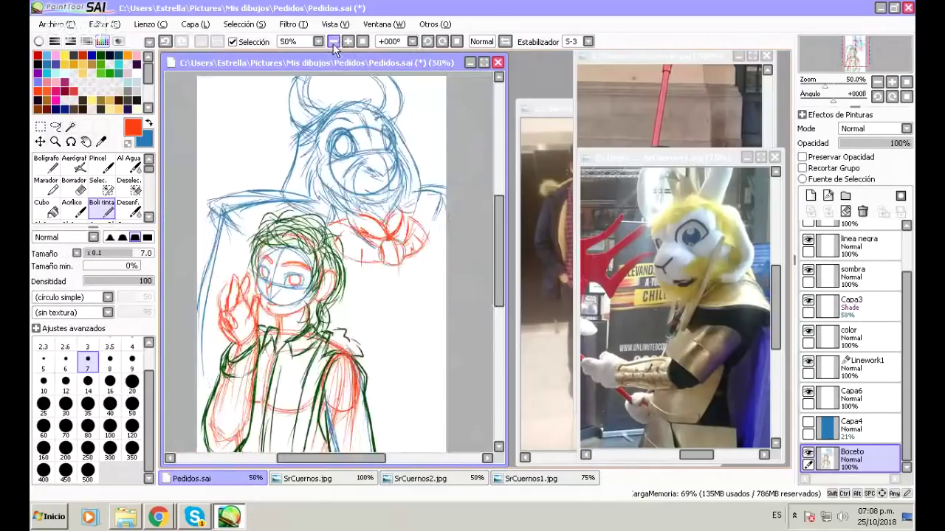
{"action": "scroll", "coordinate": [358, 207], "scroll_direction": "down", "scroll_amount": 2}
{"action": "key", "text": "ctrl+z"}
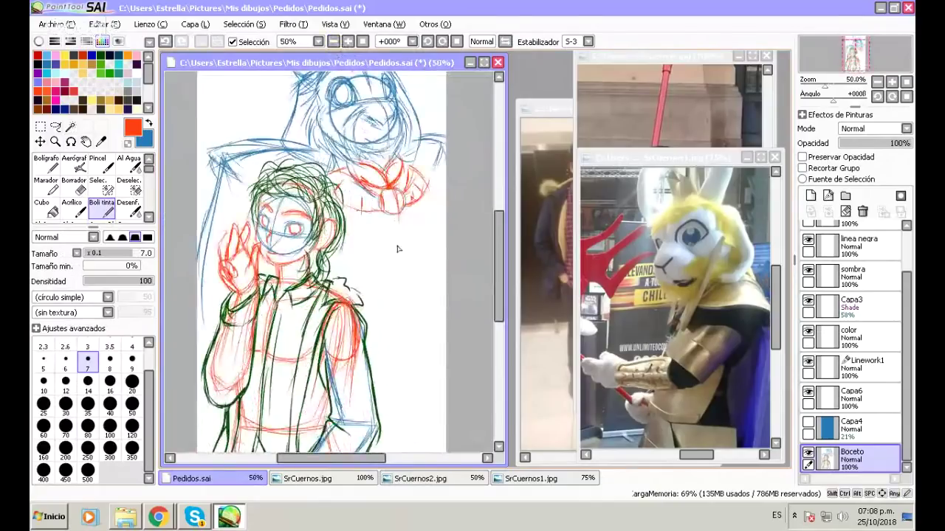
{"action": "key", "text": "x"}
{"action": "left_click_drag", "start_coordinate": [395, 214], "coordinate": [389, 373]}
{"action": "left_click_drag", "start_coordinate": [397, 238], "coordinate": [385, 408]}
{"action": "left_click_drag", "start_coordinate": [397, 295], "coordinate": [383, 428]}
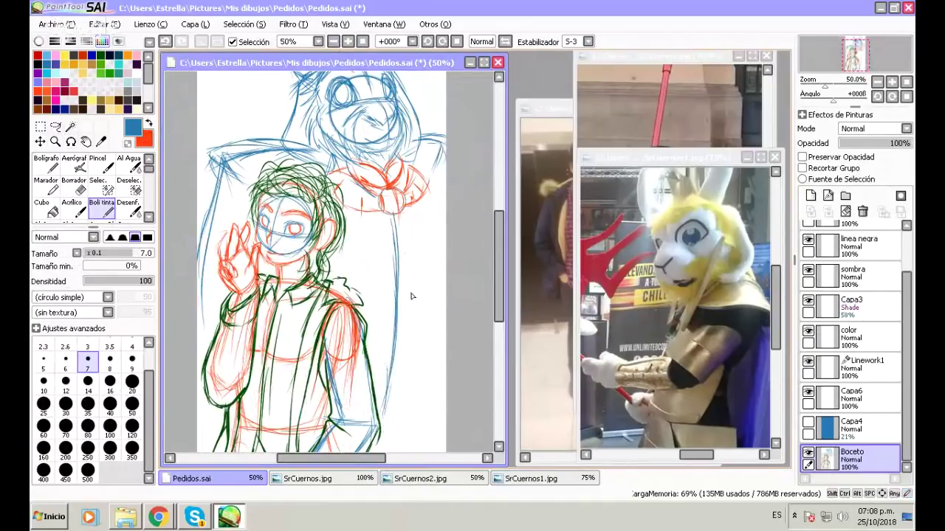
{"action": "left_click_drag", "start_coordinate": [405, 219], "coordinate": [414, 344]}
{"action": "left_click_drag", "start_coordinate": [417, 272], "coordinate": [436, 417]}
{"action": "left_click_drag", "start_coordinate": [415, 313], "coordinate": [429, 406]}
Extend the blue robe lines to the canvas's lower edge and add a horizontal band between them near the boy's elbow.
{"action": "left_click_drag", "start_coordinate": [505, 292], "coordinate": [506, 313]}
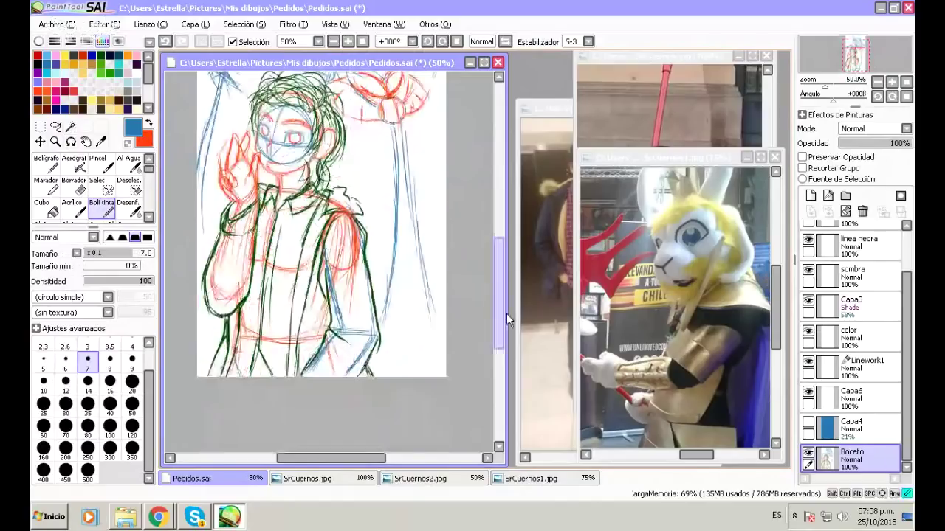
{"action": "left_click_drag", "start_coordinate": [425, 270], "coordinate": [439, 341]}
{"action": "left_click_drag", "start_coordinate": [398, 139], "coordinate": [406, 299]}
{"action": "left_click_drag", "start_coordinate": [399, 198], "coordinate": [374, 373]}
{"action": "left_click_drag", "start_coordinate": [406, 186], "coordinate": [443, 371]}
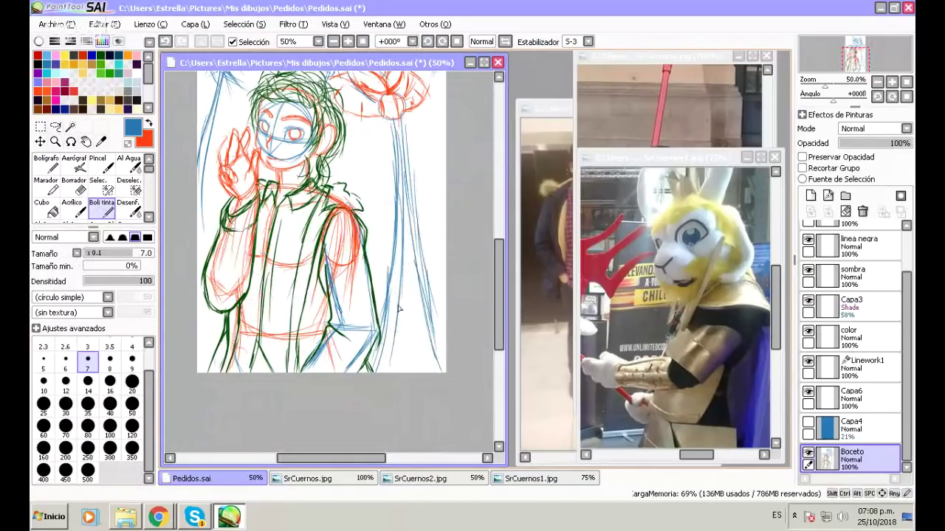
{"action": "mouse_move", "coordinate": [393, 297]}
{"action": "left_mouse_down"}
{"action": "mouse_move", "coordinate": [414, 305]}
{"action": "mouse_move", "coordinate": [427, 295]}
{"action": "left_mouse_up"}
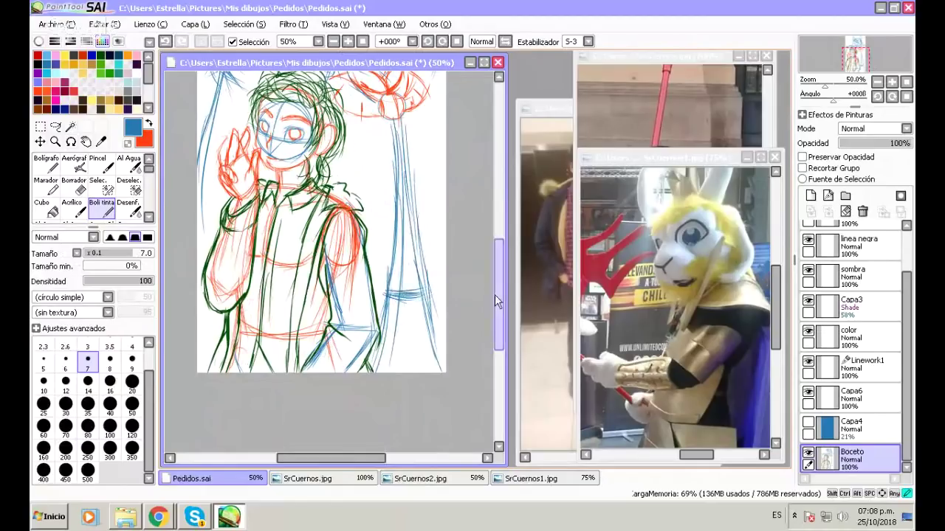
Reinforce the robe lines below the band and add blue cape lines along both outer sides of the costumed figure.
{"action": "scroll", "coordinate": [495, 294], "scroll_direction": "up", "scroll_amount": 1}
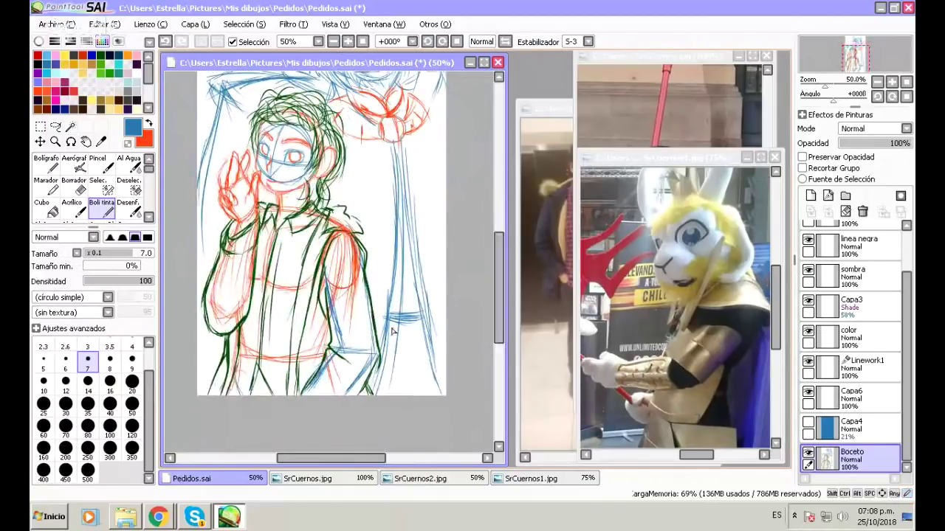
{"action": "mouse_move", "coordinate": [384, 349]}
{"action": "left_mouse_down"}
{"action": "mouse_move", "coordinate": [414, 383]}
{"action": "mouse_move", "coordinate": [436, 344]}
{"action": "mouse_move", "coordinate": [406, 376]}
{"action": "mouse_move", "coordinate": [418, 379]}
{"action": "mouse_move", "coordinate": [375, 388]}
{"action": "mouse_move", "coordinate": [410, 398]}
{"action": "mouse_move", "coordinate": [440, 387]}
{"action": "mouse_move", "coordinate": [372, 395]}
{"action": "mouse_move", "coordinate": [383, 395]}
{"action": "left_mouse_up"}
{"action": "left_click_drag", "start_coordinate": [400, 264], "coordinate": [386, 396]}
{"action": "left_click_drag", "start_coordinate": [420, 342], "coordinate": [438, 385]}
{"action": "left_click_drag", "start_coordinate": [198, 161], "coordinate": [204, 272]}
{"action": "left_click_drag", "start_coordinate": [216, 235], "coordinate": [200, 299]}
{"action": "left_click_drag", "start_coordinate": [435, 172], "coordinate": [440, 256]}
{"action": "mouse_move", "coordinate": [498, 283]}
{"action": "left_mouse_down"}
{"action": "mouse_move", "coordinate": [501, 291]}
{"action": "mouse_move", "coordinate": [501, 249]}
{"action": "left_mouse_up"}
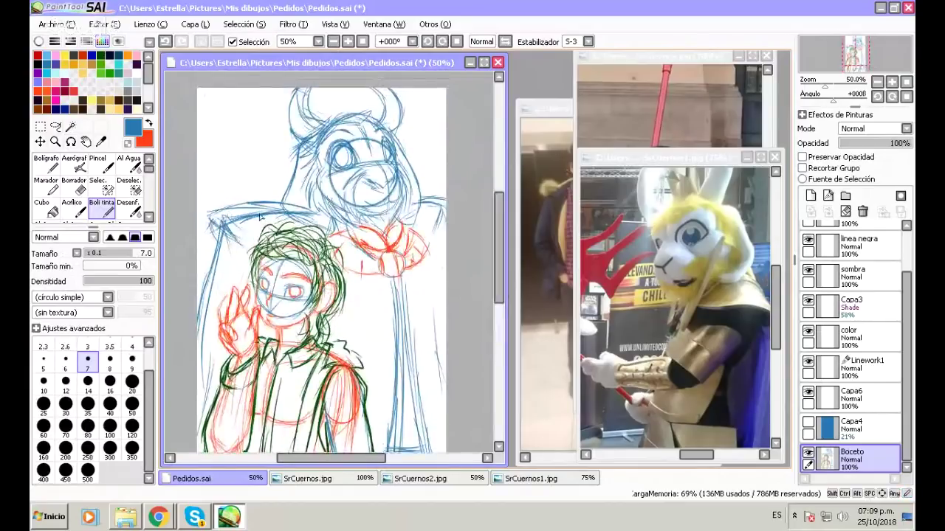
Handwrite "Sr. Cuernos" in orange-red in the empty upper corner beside the horns.
{"action": "left_click", "coordinate": [149, 123]}
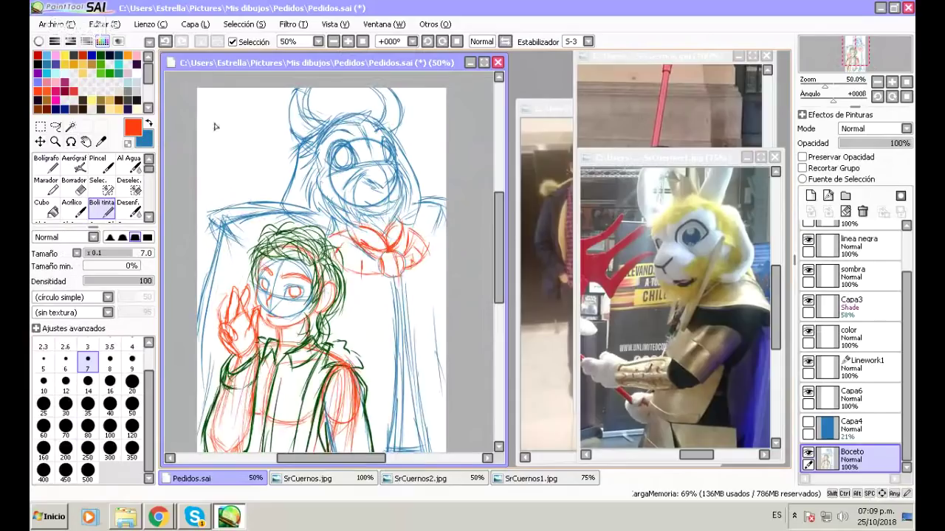
{"action": "mouse_move", "coordinate": [219, 104]}
{"action": "left_mouse_down"}
{"action": "mouse_move", "coordinate": [206, 119]}
{"action": "mouse_move", "coordinate": [263, 109]}
{"action": "mouse_move", "coordinate": [274, 117]}
{"action": "left_mouse_up"}
{"action": "left_click", "coordinate": [233, 117]}
{"action": "left_click_drag", "start_coordinate": [279, 109], "coordinate": [280, 118]}
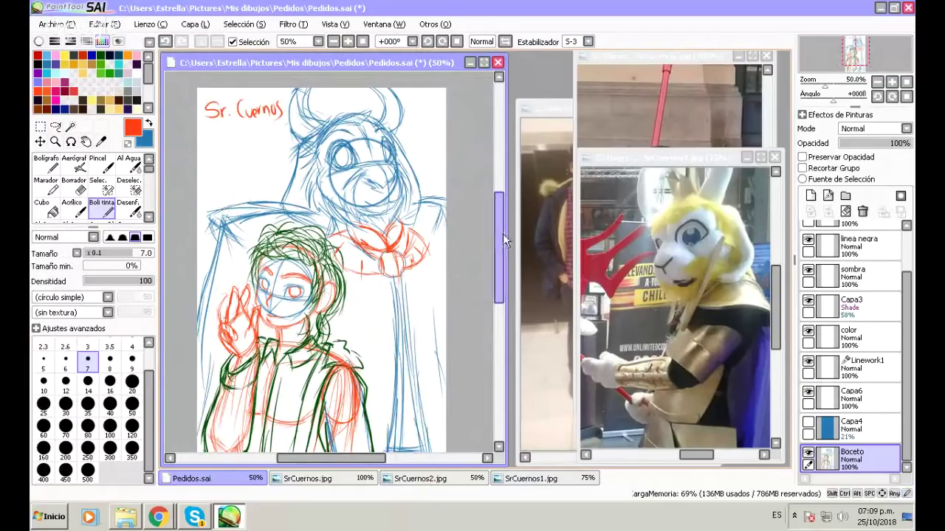
Save the Pedidos.sai drawing.
{"action": "mouse_move", "coordinate": [498, 229]}
{"action": "left_mouse_down"}
{"action": "mouse_move", "coordinate": [500, 261]}
{"action": "mouse_move", "coordinate": [501, 234]}
{"action": "left_mouse_up"}
{"action": "left_click", "coordinate": [59, 24]}
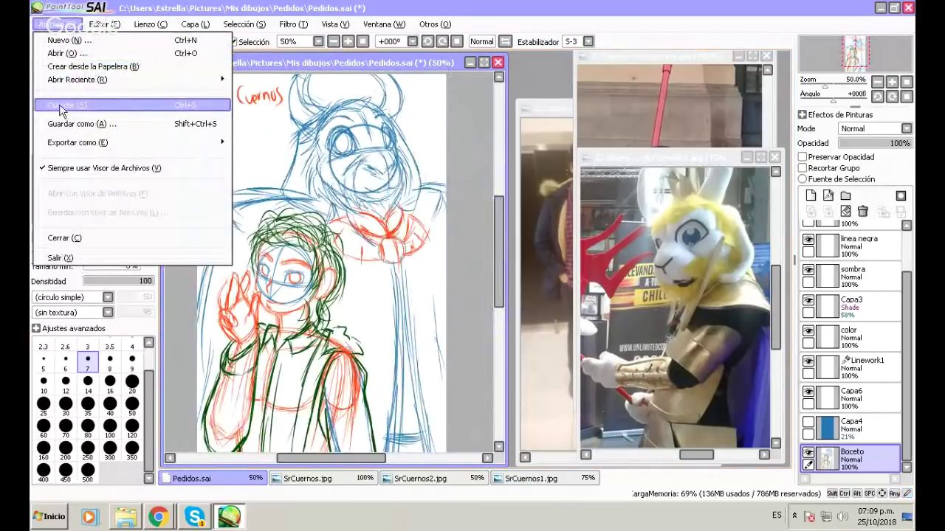
{"action": "left_click", "coordinate": [60, 104]}
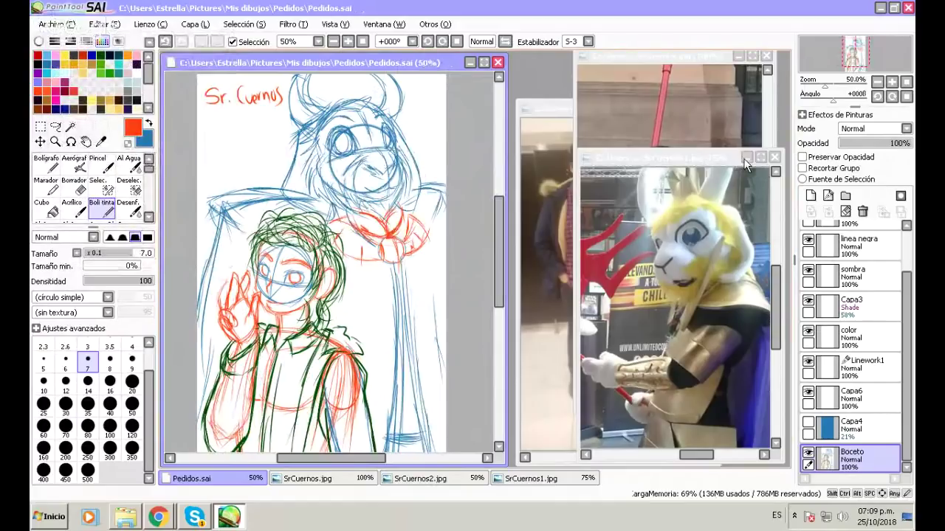
Minimize the reference photo windows and widen the Pedidos.sai canvas window into the freed space.
{"action": "left_click", "coordinate": [744, 160]}
{"action": "left_click", "coordinate": [746, 157]}
{"action": "left_click", "coordinate": [623, 107]}
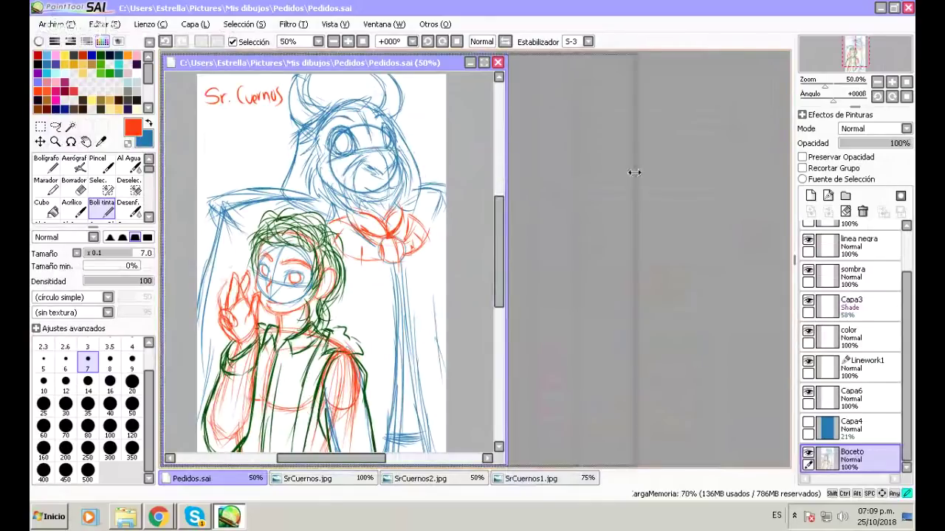
{"action": "left_click_drag", "start_coordinate": [634, 172], "coordinate": [636, 172]}
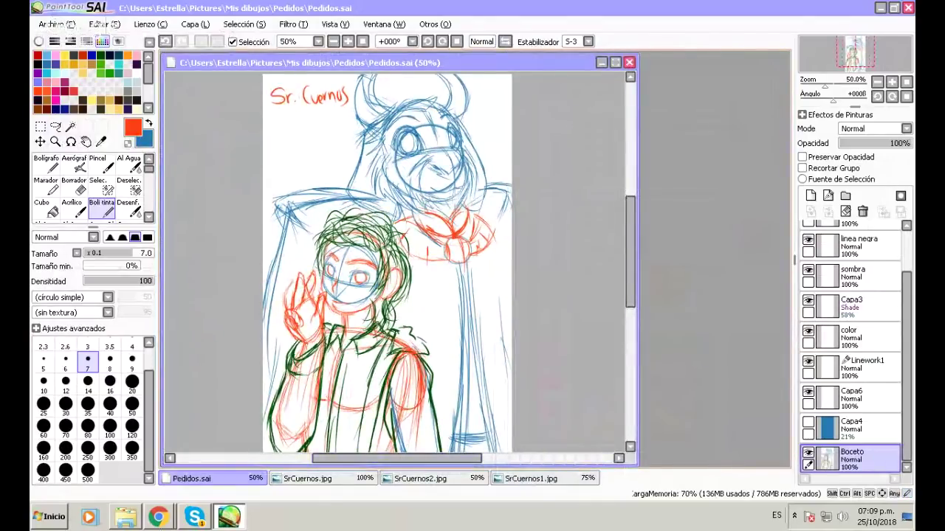
Switch to Chrome, restart the screen share in the Google Hangouts broadcast and hide the sharing notice.
{"action": "left_click", "coordinate": [158, 516]}
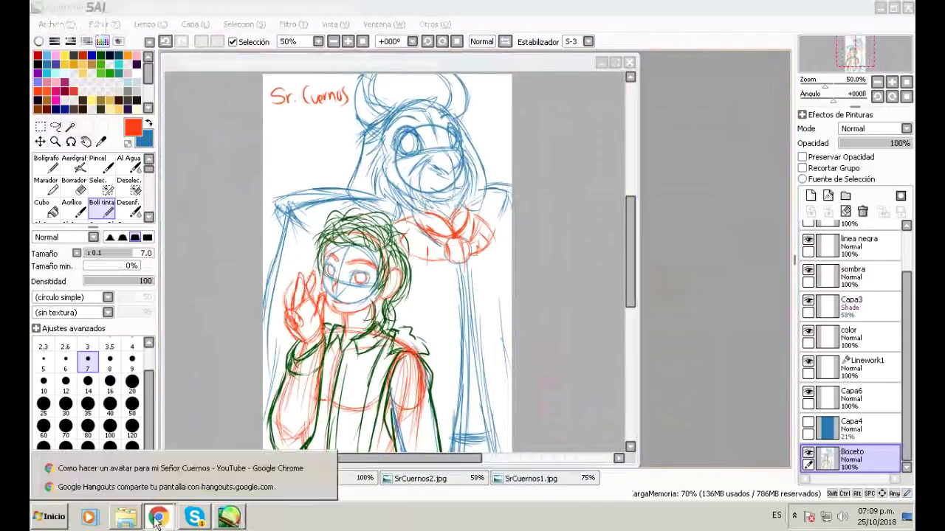
{"action": "left_click", "coordinate": [117, 468]}
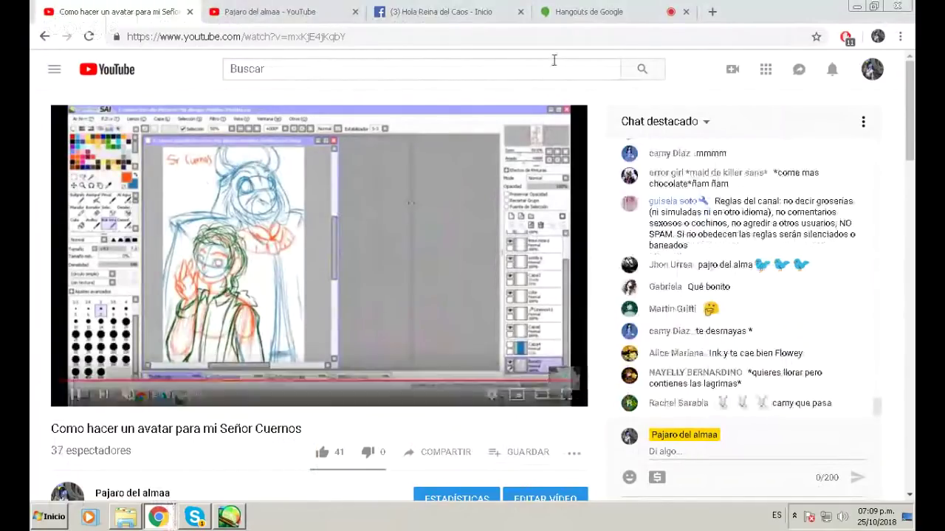
{"action": "left_click", "coordinate": [583, 13]}
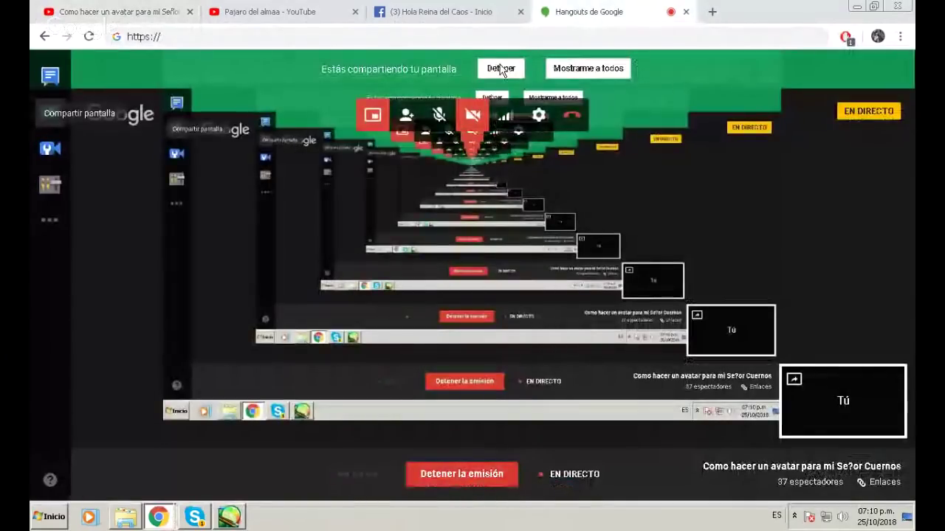
{"action": "left_click", "coordinate": [501, 68]}
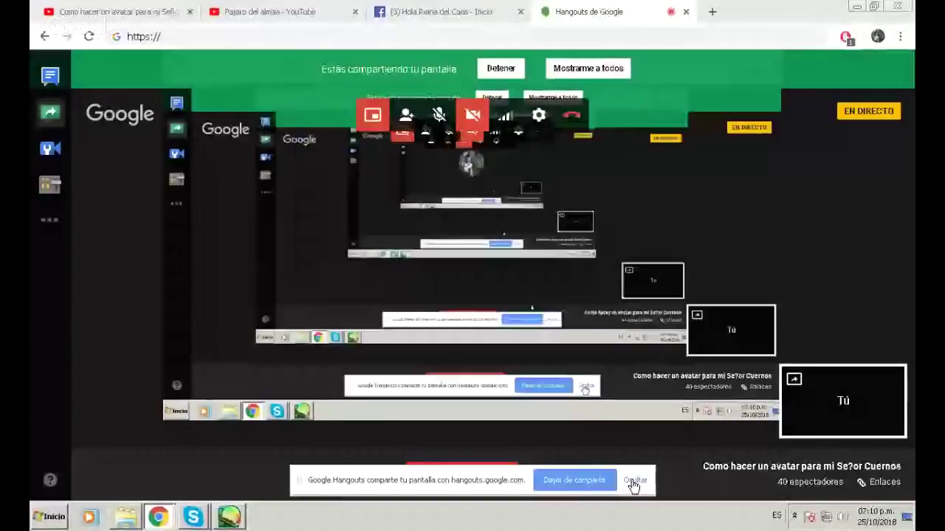
{"action": "left_click", "coordinate": [635, 481]}
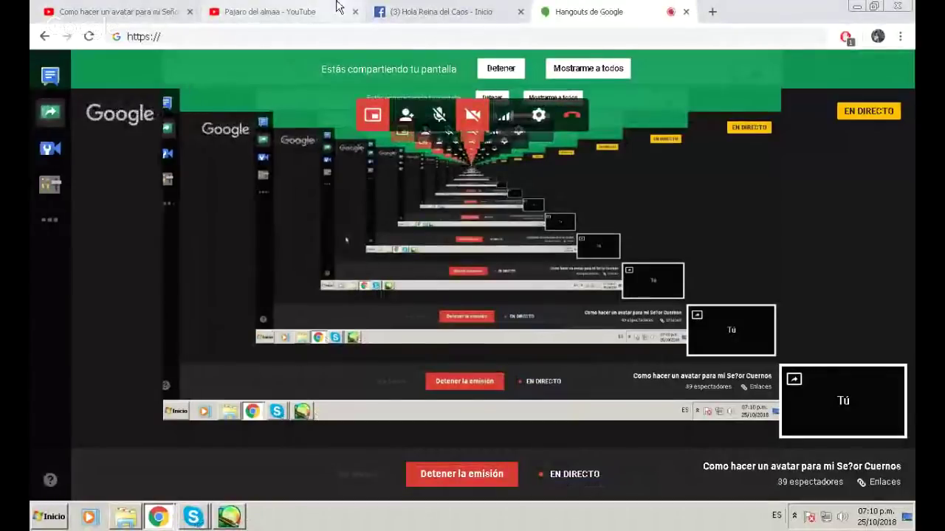
Examine the viewers' messages in the live chat of the YouTube stream "Como hacer un avatar para mi Señor Cuernos".
{"action": "left_click", "coordinate": [124, 13]}
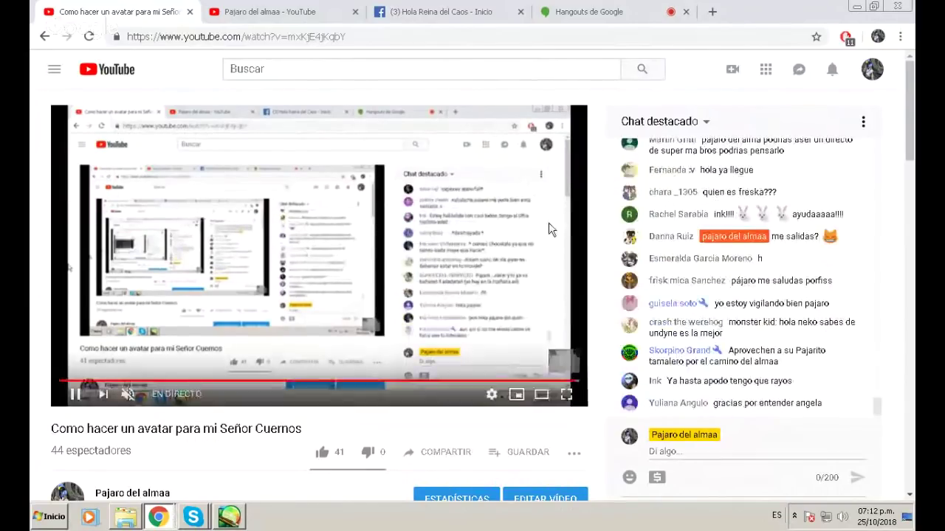
{"action": "scroll", "coordinate": [737, 303], "scroll_direction": "up", "scroll_amount": 1}
{"action": "scroll", "coordinate": [737, 299], "scroll_direction": "up", "scroll_amount": 1}
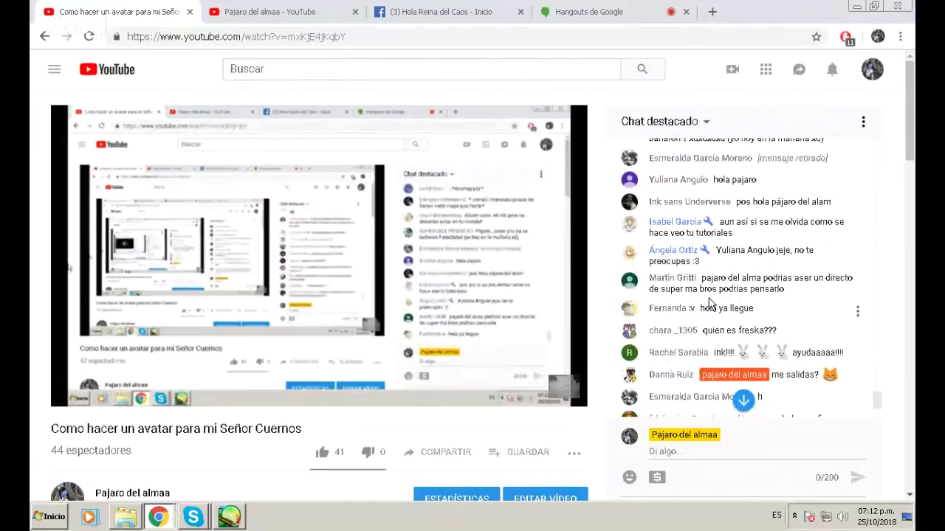
{"action": "scroll", "coordinate": [710, 302], "scroll_direction": "down", "scroll_amount": 1}
{"action": "scroll", "coordinate": [708, 304], "scroll_direction": "down", "scroll_amount": 2}
{"action": "scroll", "coordinate": [719, 304], "scroll_direction": "up", "scroll_amount": 1}
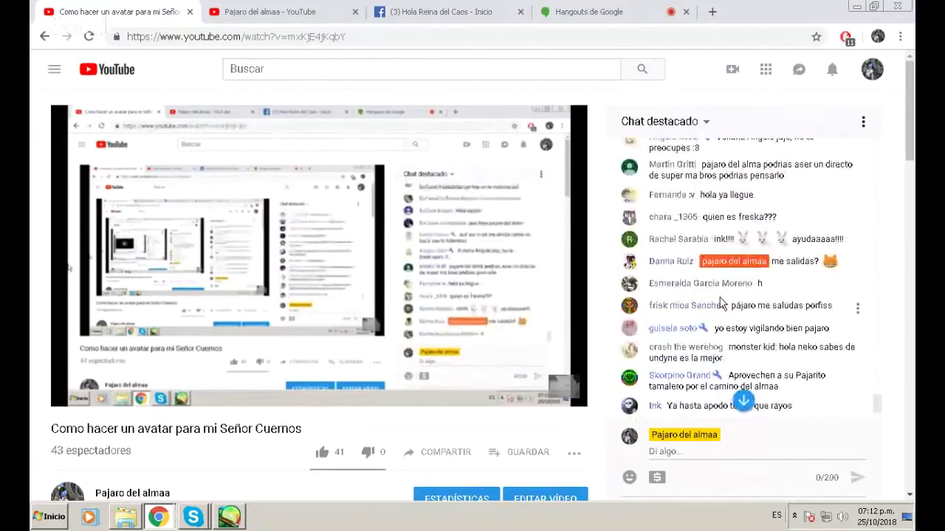
{"action": "scroll", "coordinate": [720, 298], "scroll_direction": "down", "scroll_amount": 1}
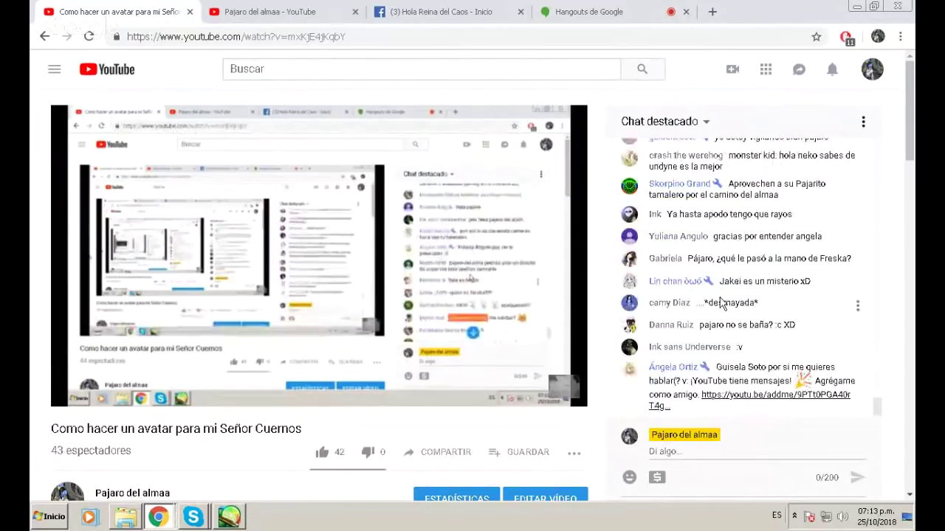
{"action": "scroll", "coordinate": [720, 296], "scroll_direction": "up", "scroll_amount": 1}
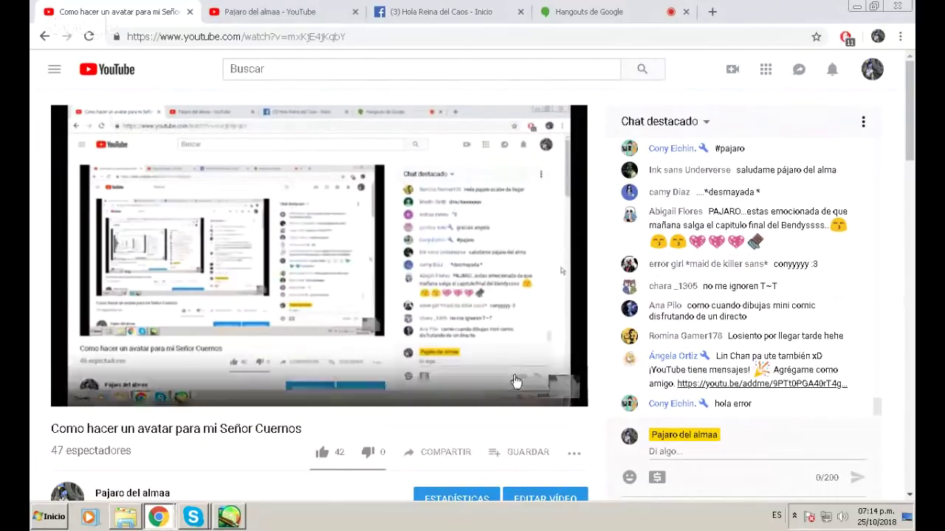
Switch back to PaintTool SAI and restore its window to a smaller size beside the stream's live chat.
{"action": "left_click", "coordinate": [230, 517]}
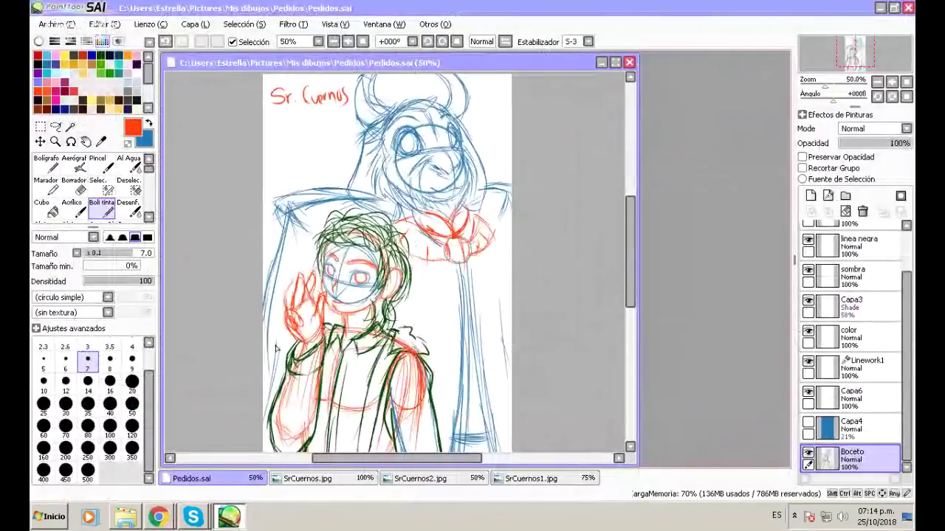
{"action": "left_click", "coordinate": [894, 12]}
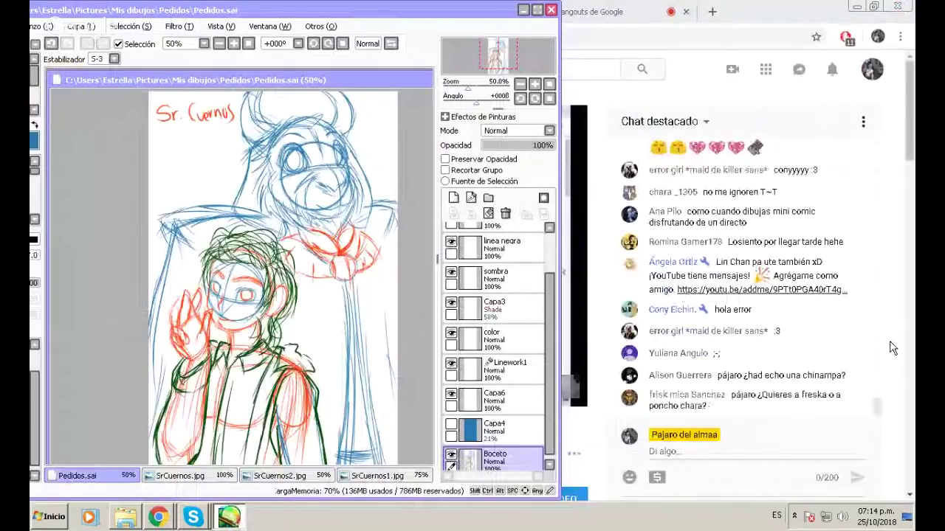
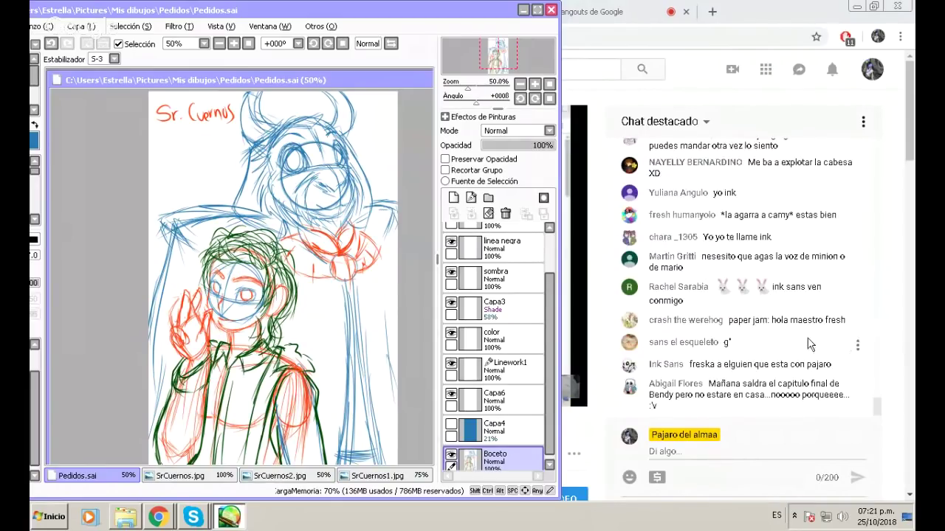
Switch to Chrome and examine the viewers' recent messages in the live chat of the YouTube stream.
{"action": "left_click", "coordinate": [809, 344]}
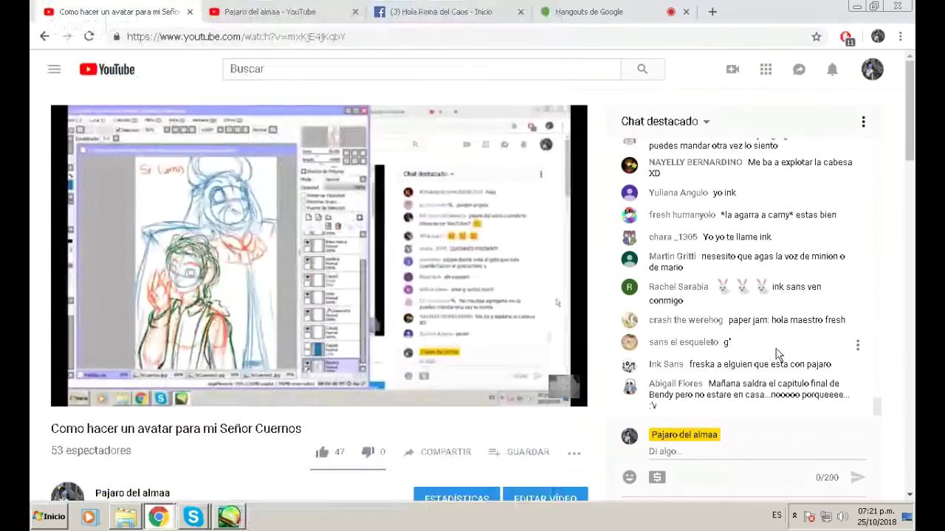
{"action": "scroll", "coordinate": [776, 355], "scroll_direction": "up", "scroll_amount": 1}
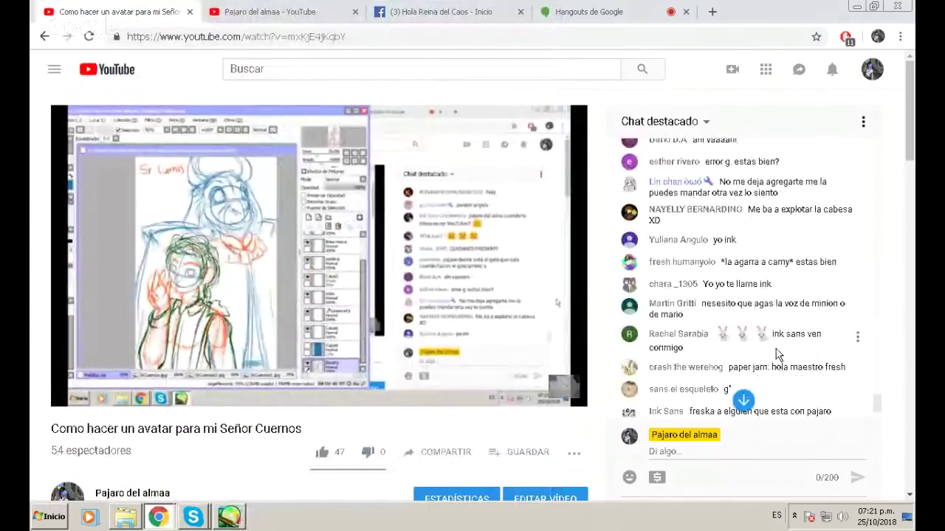
{"action": "scroll", "coordinate": [776, 354], "scroll_direction": "up", "scroll_amount": 1}
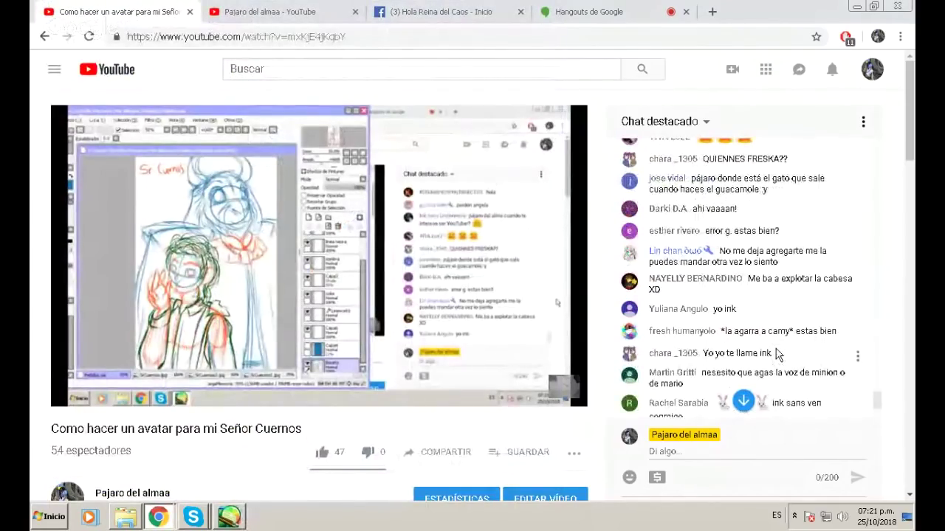
{"action": "scroll", "coordinate": [768, 321], "scroll_direction": "up", "scroll_amount": 2}
{"action": "scroll", "coordinate": [764, 310], "scroll_direction": "down", "scroll_amount": 1}
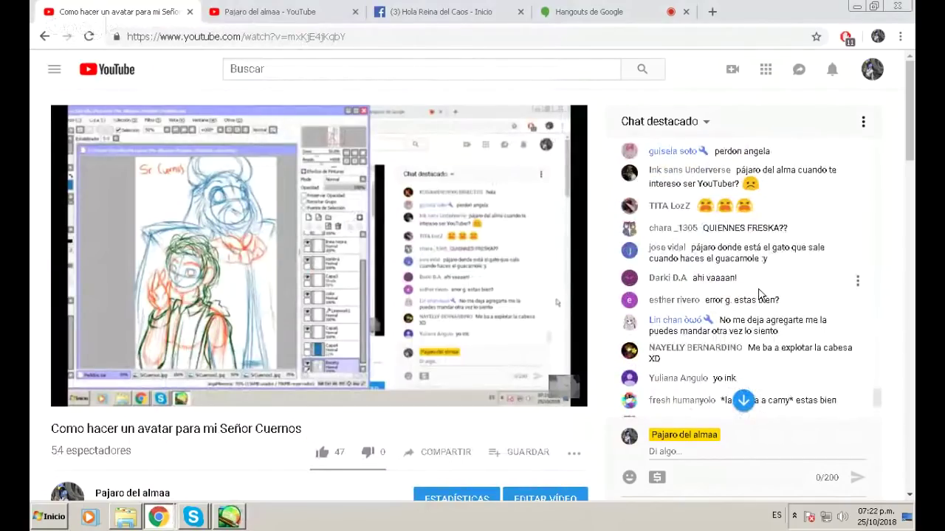
{"action": "scroll", "coordinate": [760, 294], "scroll_direction": "up", "scroll_amount": 1}
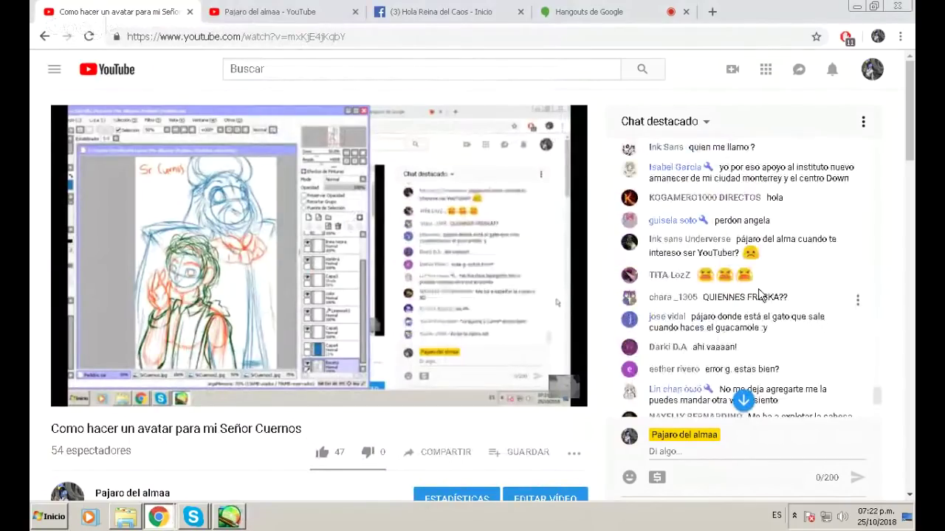
{"action": "scroll", "coordinate": [761, 295], "scroll_direction": "down", "scroll_amount": 5}
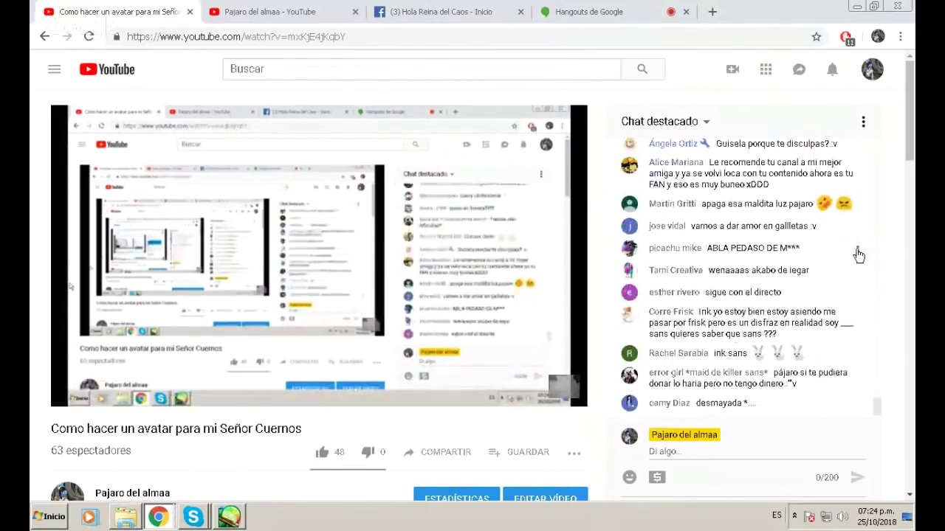
Temporarily silence the chat user who posted the message "ABLA PEDASO DE M***".
{"action": "left_click", "coordinate": [858, 251]}
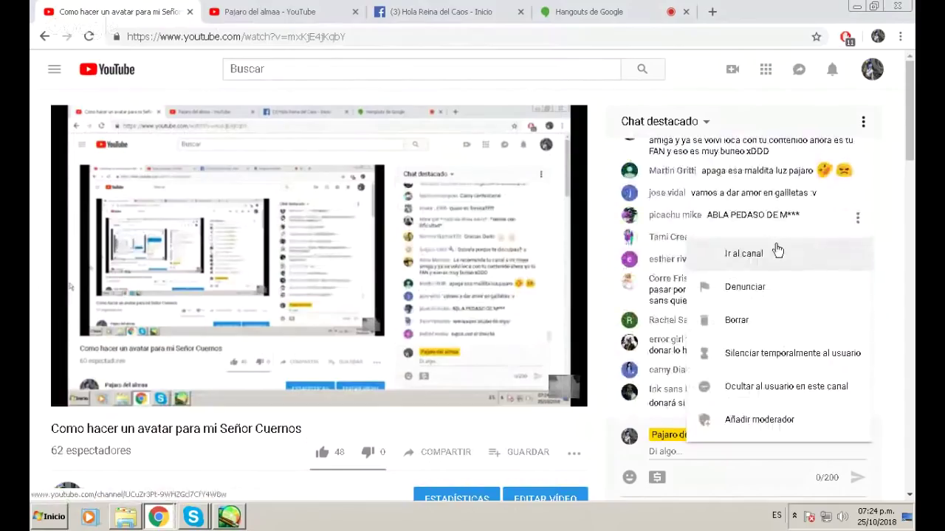
{"action": "left_click", "coordinate": [759, 362]}
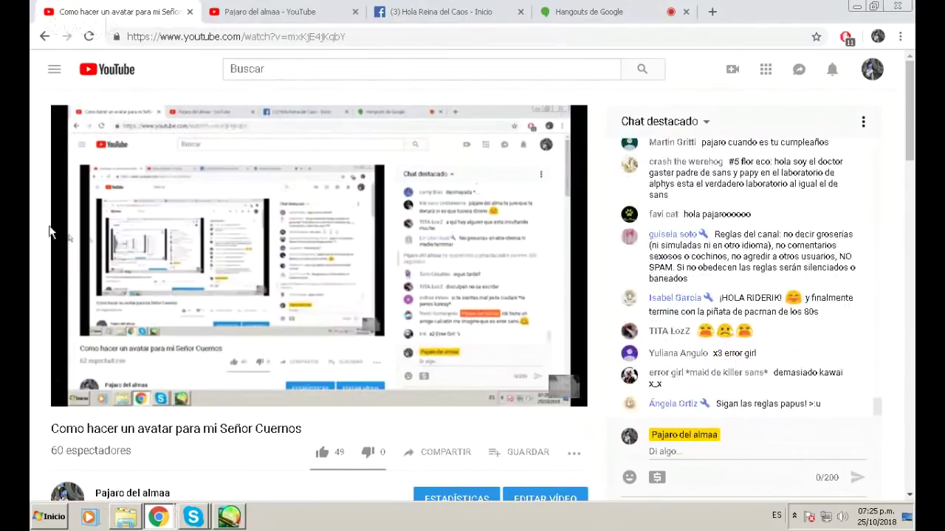
Return to PaintTool SAI in a maximized window and lower the Boceto layer's opacity to 28%.
{"action": "mouse_move", "coordinate": [76, 242]}
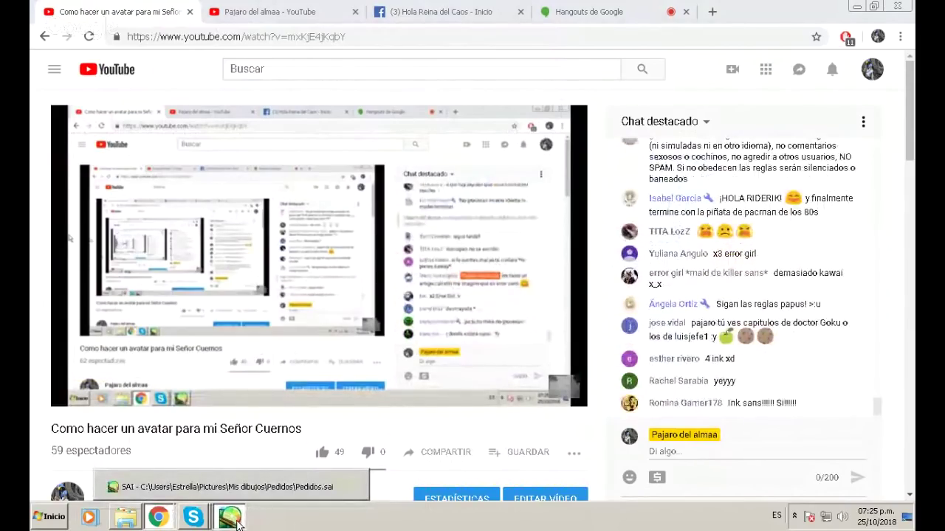
{"action": "left_click", "coordinate": [230, 518]}
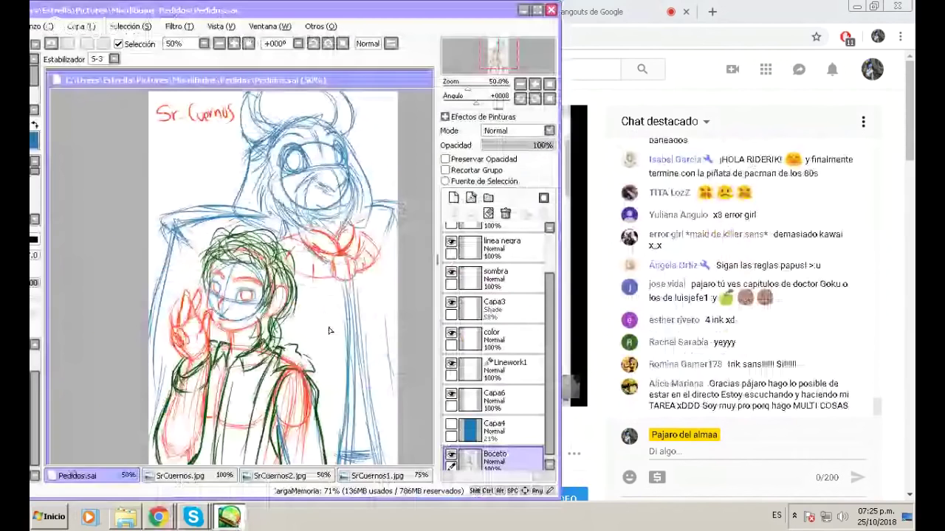
{"action": "key", "text": "super+Up"}
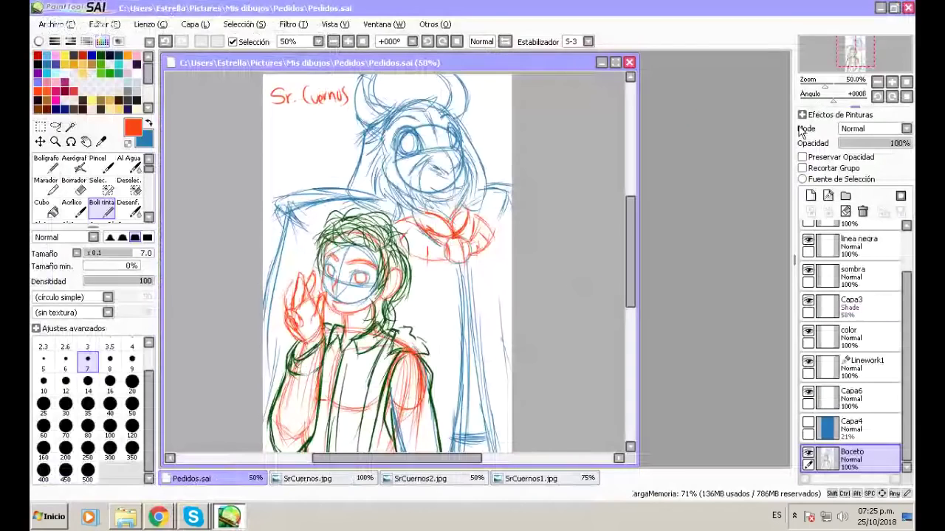
{"action": "mouse_move", "coordinate": [879, 144]}
{"action": "left_mouse_down"}
{"action": "mouse_move", "coordinate": [903, 147]}
{"action": "mouse_move", "coordinate": [860, 143]}
{"action": "left_mouse_up"}
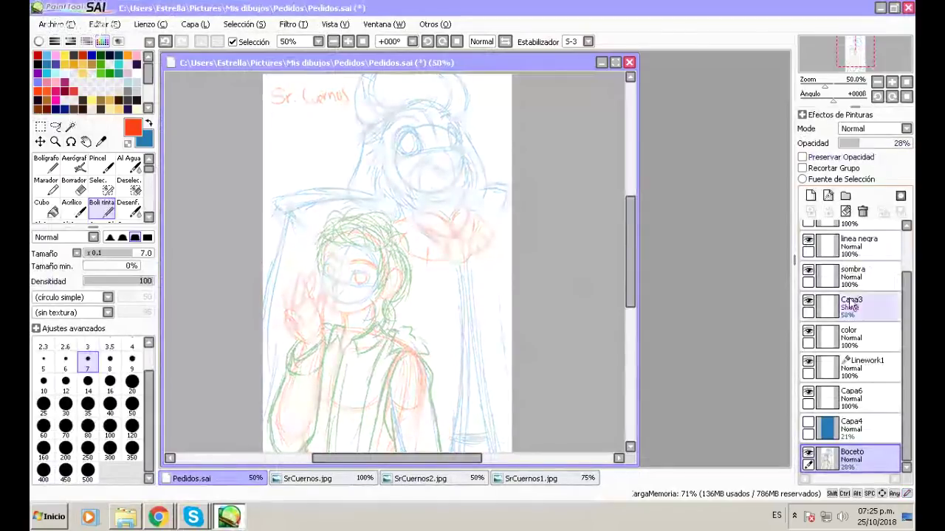
Activate the linea negra layer and set the Boli tinta brush to black at size 6.
{"action": "scroll", "coordinate": [863, 310], "scroll_direction": "up", "scroll_amount": 2}
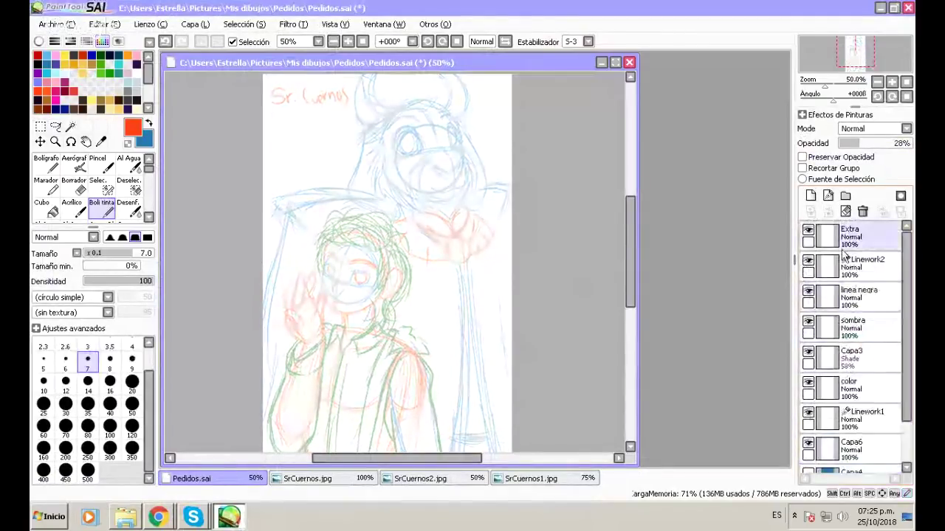
{"action": "left_click", "coordinate": [848, 298]}
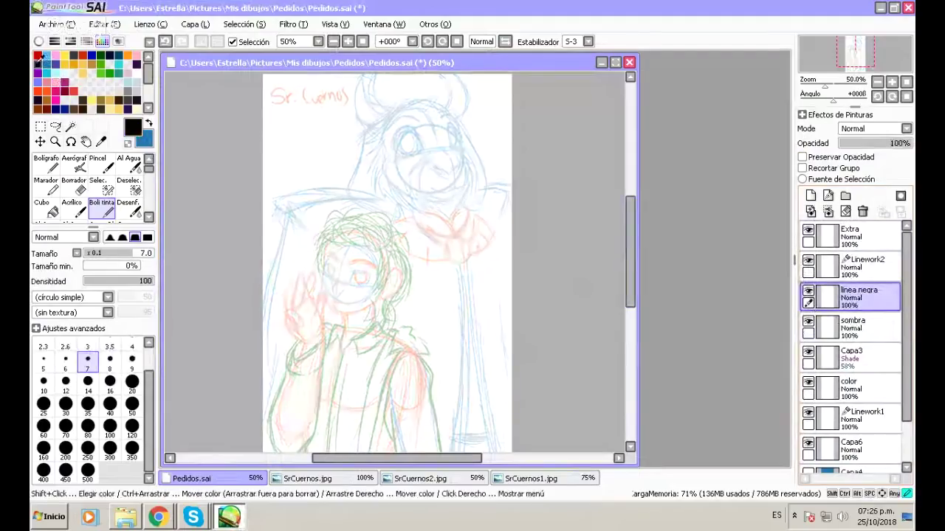
{"action": "left_click", "coordinate": [347, 44]}
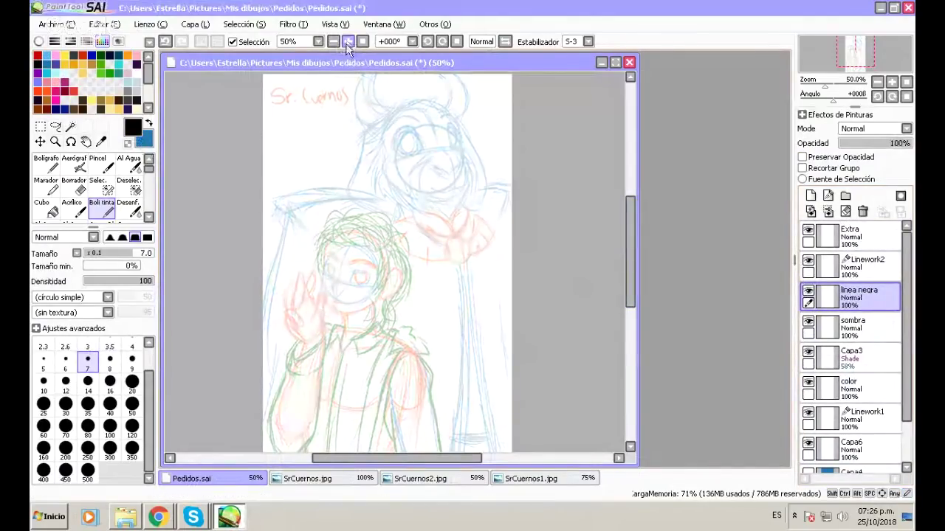
{"action": "left_click", "coordinate": [347, 41]}
{"action": "left_click", "coordinate": [347, 41]}
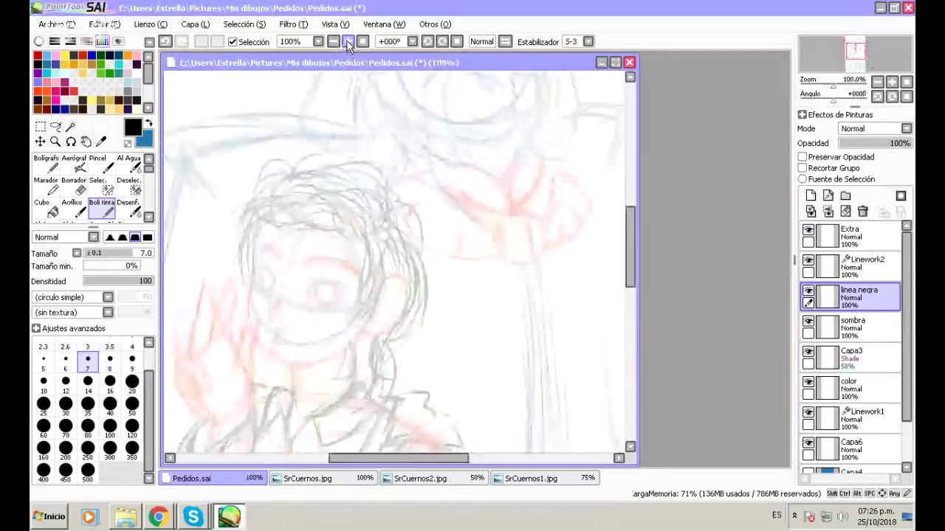
{"action": "left_click_drag", "start_coordinate": [629, 247], "coordinate": [633, 279]}
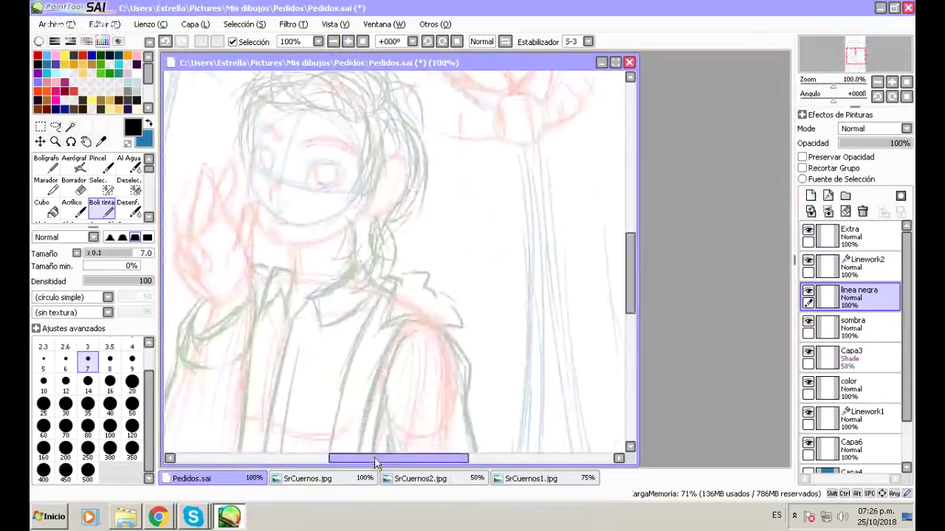
{"action": "left_click_drag", "start_coordinate": [374, 457], "coordinate": [362, 457]}
{"action": "key", "text": "bracketleft"}
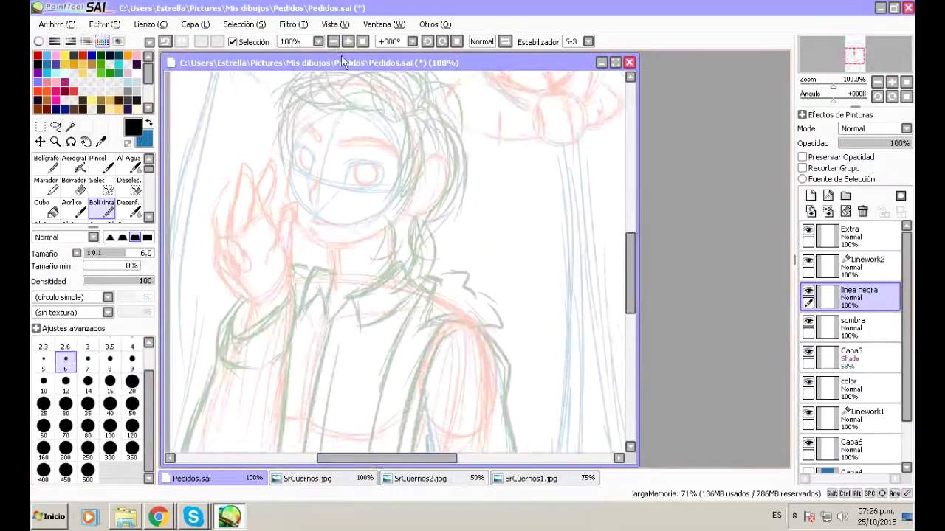
Ink the curved upper lash line of the boy's nearer eye in black over the sketch.
{"action": "left_click", "coordinate": [348, 41]}
{"action": "scroll", "coordinate": [553, 263], "scroll_direction": "down", "scroll_amount": 3}
{"action": "left_click_drag", "start_coordinate": [627, 287], "coordinate": [625, 261]}
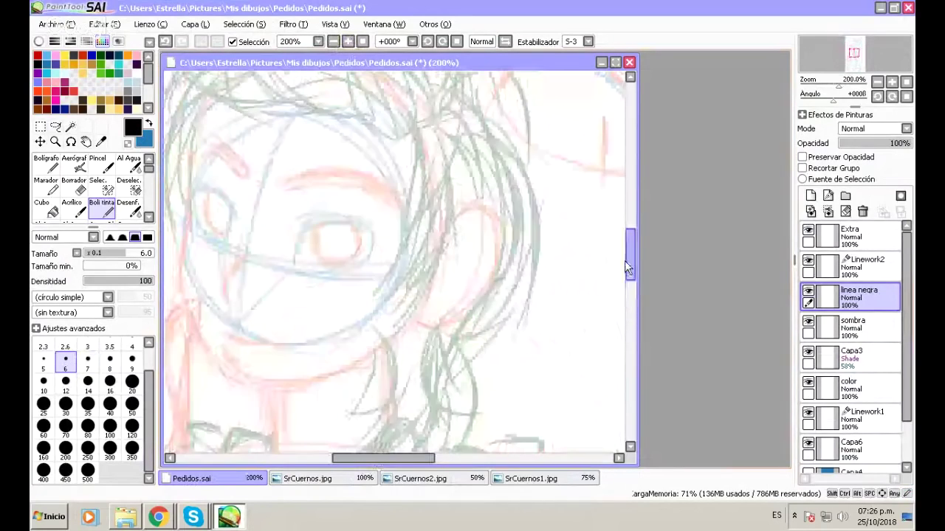
{"action": "left_click", "coordinate": [349, 42]}
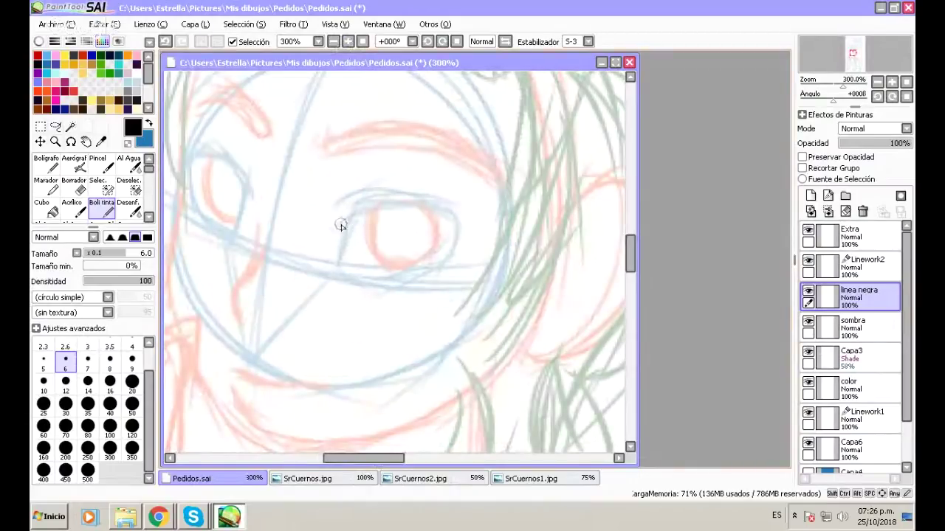
{"action": "mouse_move", "coordinate": [336, 235]}
{"action": "left_mouse_down"}
{"action": "mouse_move", "coordinate": [415, 204]}
{"action": "mouse_move", "coordinate": [450, 210]}
{"action": "left_mouse_up"}
{"action": "key", "text": "ctrl+z"}
{"action": "left_click_drag", "start_coordinate": [328, 229], "coordinate": [445, 232]}
{"action": "key", "text": "ctrl+z"}
{"action": "left_click_drag", "start_coordinate": [346, 219], "coordinate": [445, 220]}
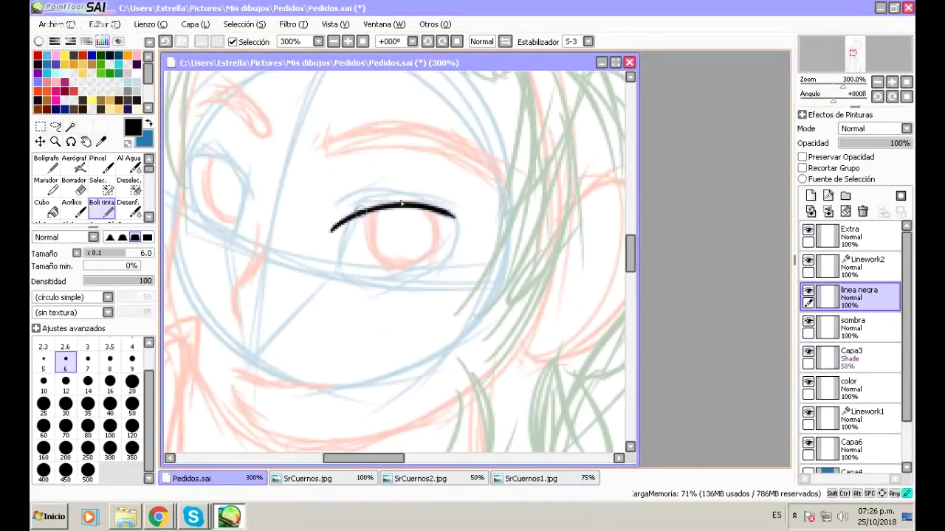
Thicken the nearer eye's upper lash line with repeated black strokes, extending it at the outer corner.
{"action": "mouse_move", "coordinate": [456, 216]}
{"action": "left_mouse_down"}
{"action": "mouse_move", "coordinate": [335, 229]}
{"action": "mouse_move", "coordinate": [462, 214]}
{"action": "left_mouse_up"}
{"action": "key", "text": "ctrl+z"}
{"action": "mouse_move", "coordinate": [332, 229]}
{"action": "left_mouse_down"}
{"action": "mouse_move", "coordinate": [351, 212]}
{"action": "mouse_move", "coordinate": [428, 203]}
{"action": "mouse_move", "coordinate": [464, 216]}
{"action": "left_mouse_up"}
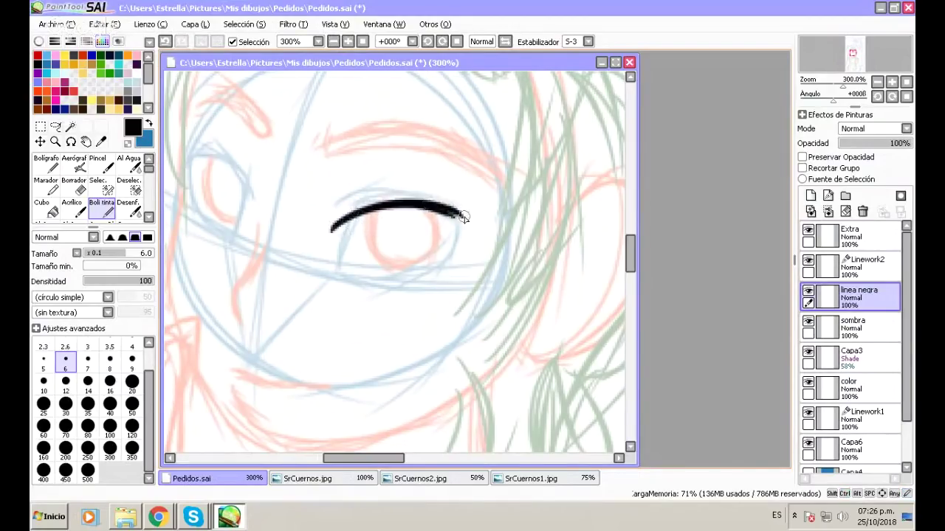
{"action": "mouse_move", "coordinate": [343, 220]}
{"action": "left_mouse_down"}
{"action": "mouse_move", "coordinate": [402, 198]}
{"action": "mouse_move", "coordinate": [462, 217]}
{"action": "left_mouse_up"}
{"action": "mouse_move", "coordinate": [337, 215]}
{"action": "left_mouse_down"}
{"action": "mouse_move", "coordinate": [395, 200]}
{"action": "mouse_move", "coordinate": [453, 213]}
{"action": "left_mouse_up"}
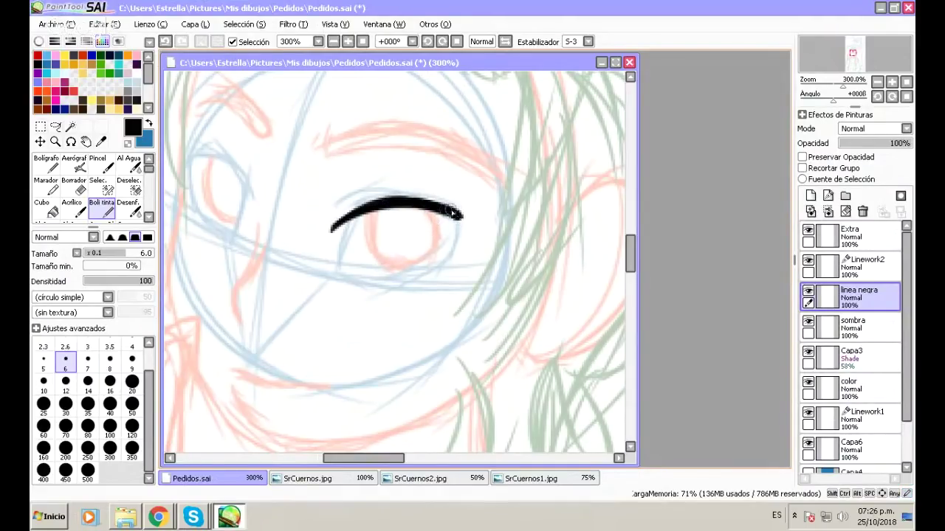
{"action": "mouse_move", "coordinate": [397, 198]}
{"action": "left_mouse_down"}
{"action": "mouse_move", "coordinate": [428, 198]}
{"action": "mouse_move", "coordinate": [451, 213]}
{"action": "left_mouse_up"}
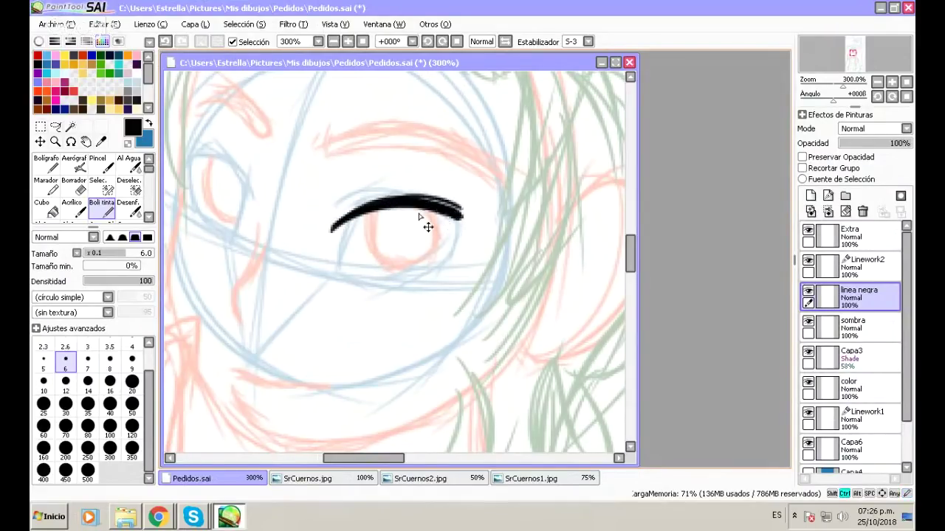
{"action": "key", "text": "ctrl+z"}
{"action": "mouse_move", "coordinate": [383, 199]}
{"action": "left_mouse_down"}
{"action": "mouse_move", "coordinate": [416, 196]}
{"action": "mouse_move", "coordinate": [463, 216]}
{"action": "mouse_move", "coordinate": [387, 200]}
{"action": "mouse_move", "coordinate": [440, 200]}
{"action": "mouse_move", "coordinate": [467, 215]}
{"action": "left_mouse_up"}
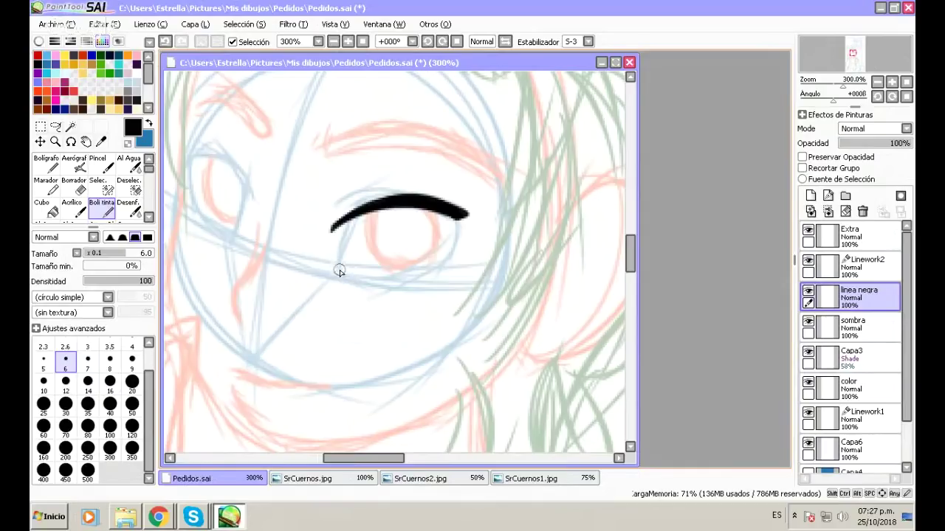
Ink the nearer eye's curved lower lid line and a short eyelid crease above the upper lashes.
{"action": "mouse_move", "coordinate": [333, 265]}
{"action": "left_mouse_down"}
{"action": "mouse_move", "coordinate": [375, 287]}
{"action": "mouse_move", "coordinate": [423, 285]}
{"action": "mouse_move", "coordinate": [452, 263]}
{"action": "left_mouse_up"}
{"action": "key", "text": "ctrl+z"}
{"action": "mouse_move", "coordinate": [332, 269]}
{"action": "left_mouse_down"}
{"action": "mouse_move", "coordinate": [360, 281]}
{"action": "mouse_move", "coordinate": [418, 275]}
{"action": "mouse_move", "coordinate": [448, 263]}
{"action": "left_mouse_up"}
{"action": "key", "text": "ctrl+z"}
{"action": "mouse_move", "coordinate": [336, 270]}
{"action": "left_mouse_down"}
{"action": "mouse_move", "coordinate": [401, 279]}
{"action": "mouse_move", "coordinate": [449, 259]}
{"action": "left_mouse_up"}
{"action": "key", "text": "ctrl+z"}
{"action": "mouse_move", "coordinate": [335, 269]}
{"action": "left_mouse_down"}
{"action": "mouse_move", "coordinate": [401, 285]}
{"action": "mouse_move", "coordinate": [448, 260]}
{"action": "left_mouse_up"}
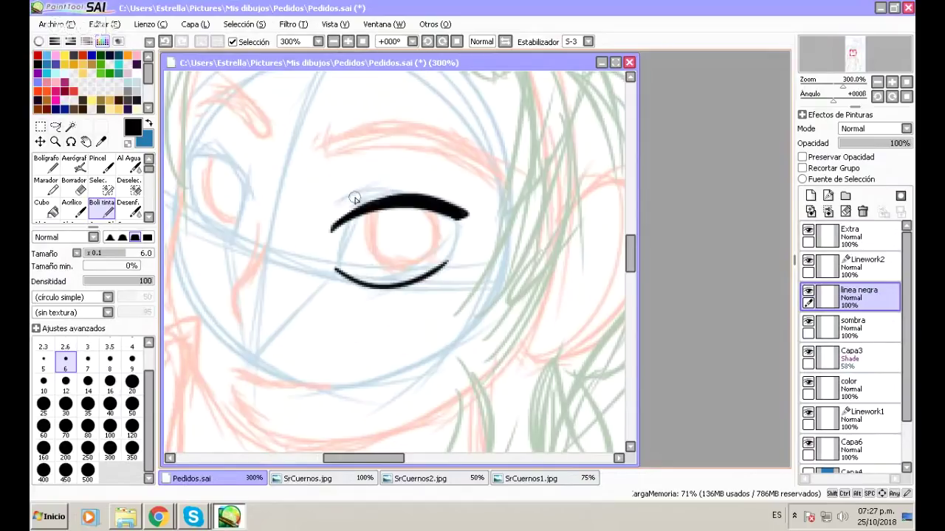
{"action": "left_click_drag", "start_coordinate": [336, 211], "coordinate": [390, 187]}
Ink the boy's nose outline along the sketch and save Pedidos.sai.
{"action": "left_click_drag", "start_coordinate": [363, 458], "coordinate": [355, 458]}
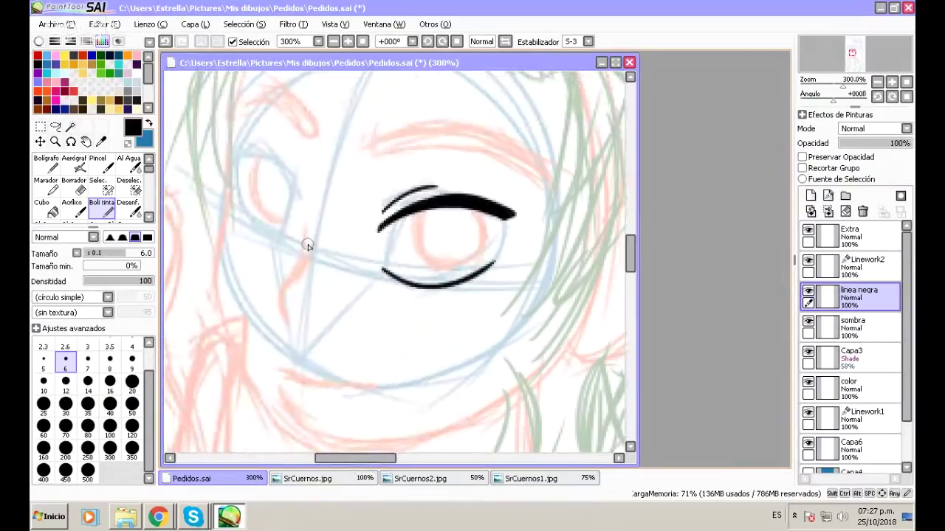
{"action": "mouse_move", "coordinate": [310, 234]}
{"action": "left_mouse_down"}
{"action": "mouse_move", "coordinate": [282, 299]}
{"action": "mouse_move", "coordinate": [288, 325]}
{"action": "left_mouse_up"}
{"action": "left_click", "coordinate": [51, 23]}
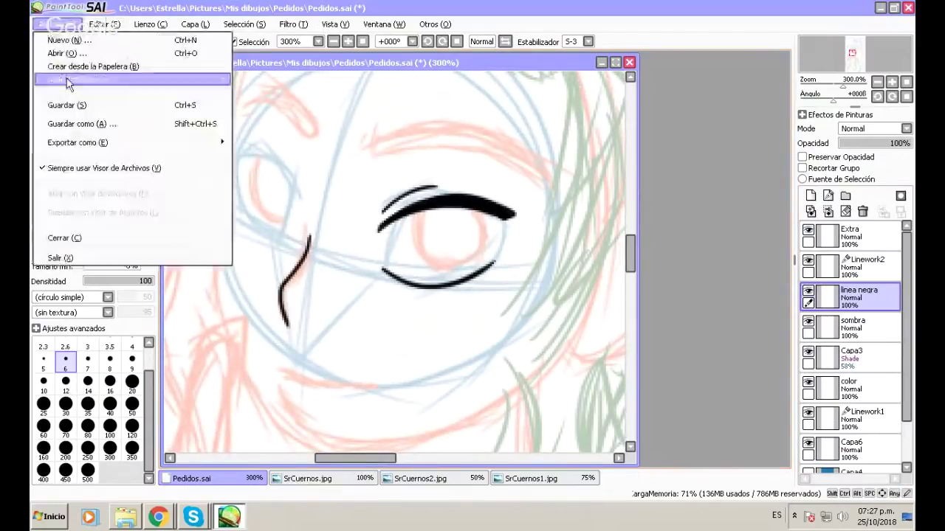
{"action": "left_click", "coordinate": [61, 105]}
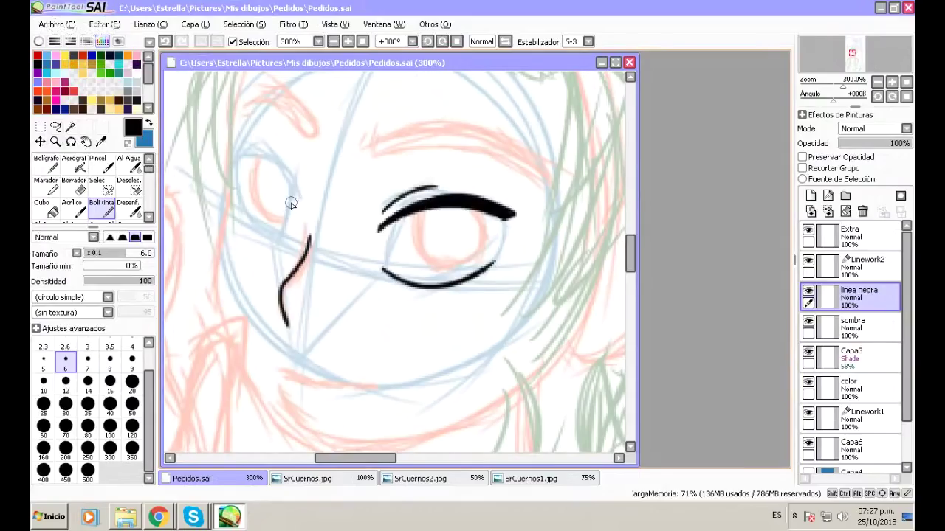
Ink and thicken the upper lash line of the boy's farther eye.
{"action": "mouse_move", "coordinate": [292, 204]}
{"action": "left_mouse_down"}
{"action": "mouse_move", "coordinate": [275, 162]}
{"action": "mouse_move", "coordinate": [242, 156]}
{"action": "left_mouse_up"}
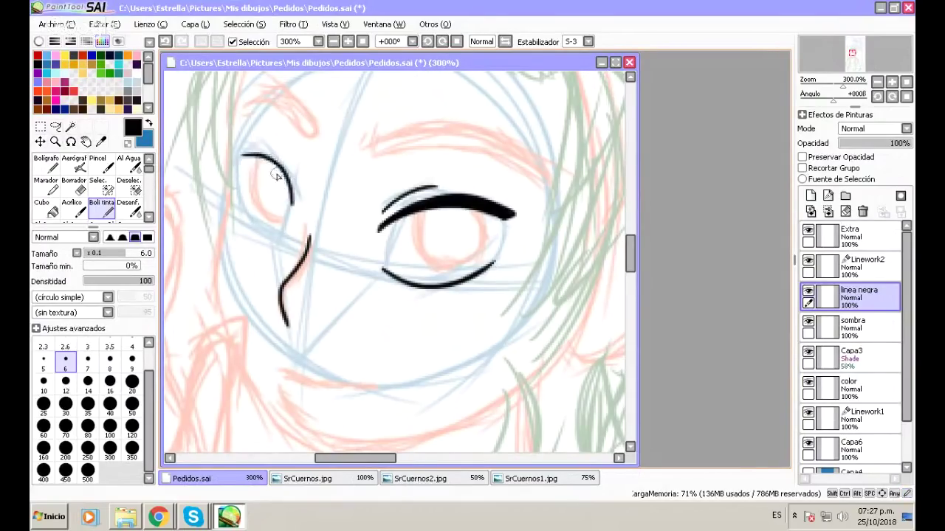
{"action": "mouse_move", "coordinate": [293, 195]}
{"action": "left_mouse_down"}
{"action": "mouse_move", "coordinate": [288, 174]}
{"action": "mouse_move", "coordinate": [253, 153]}
{"action": "mouse_move", "coordinate": [235, 158]}
{"action": "left_mouse_up"}
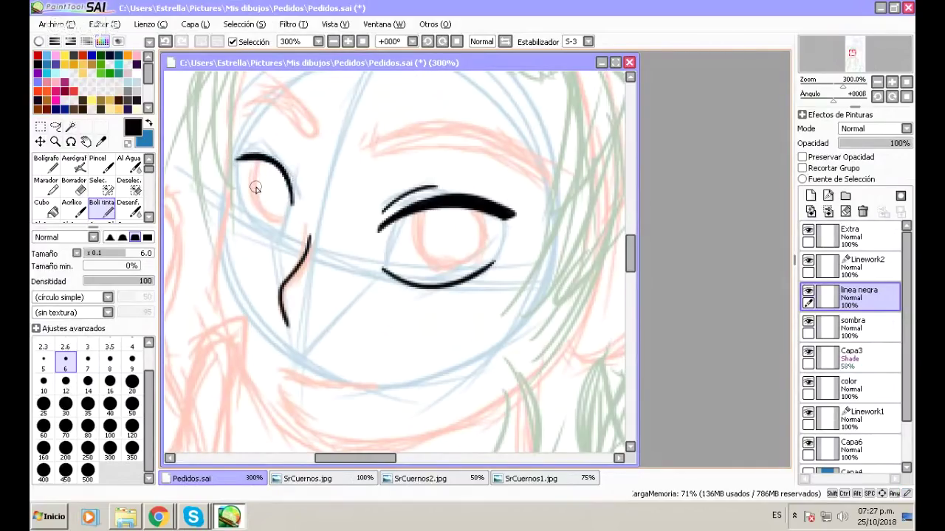
Check the live broadcast in the Google Hangouts tab in Chrome and return to PaintTool SAI.
{"action": "left_click", "coordinate": [158, 517]}
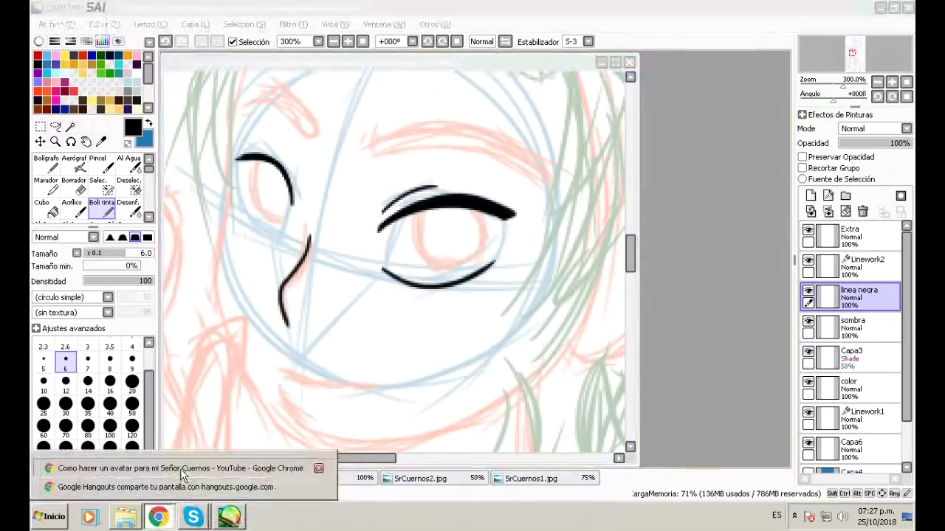
{"action": "left_click", "coordinate": [180, 469]}
{"action": "left_click", "coordinate": [569, 20]}
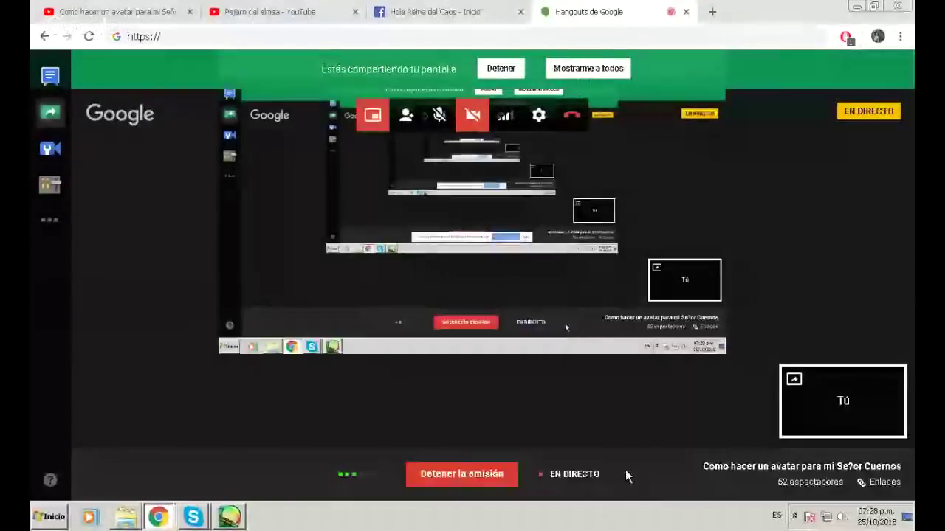
{"action": "left_click", "coordinate": [231, 518]}
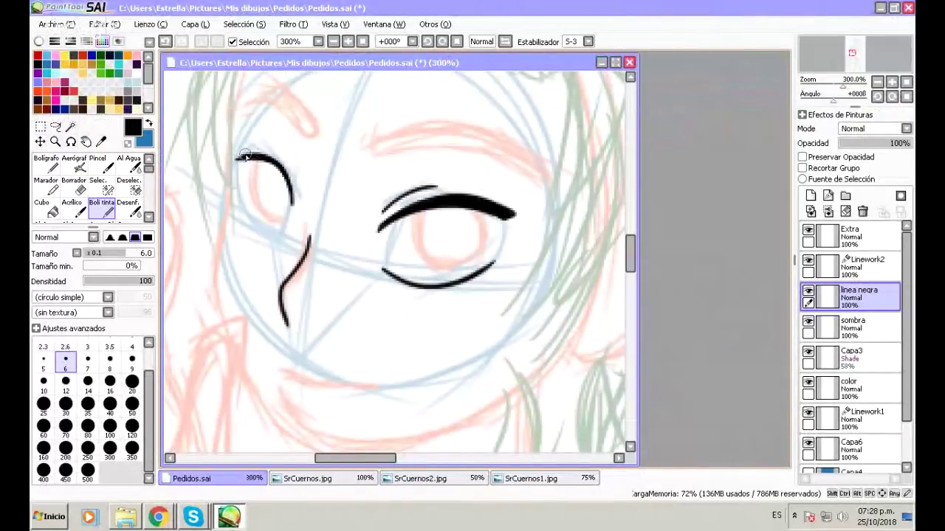
Thicken the outer end of the farther eye's upper lash line and trim its tip with the eraser at size 9.
{"action": "left_click_drag", "start_coordinate": [239, 157], "coordinate": [275, 164]}
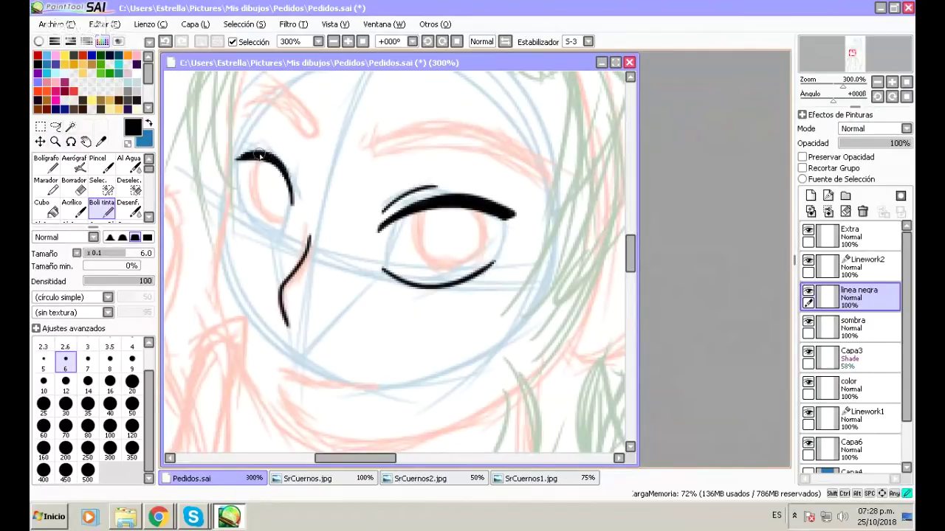
{"action": "key", "text": "e"}
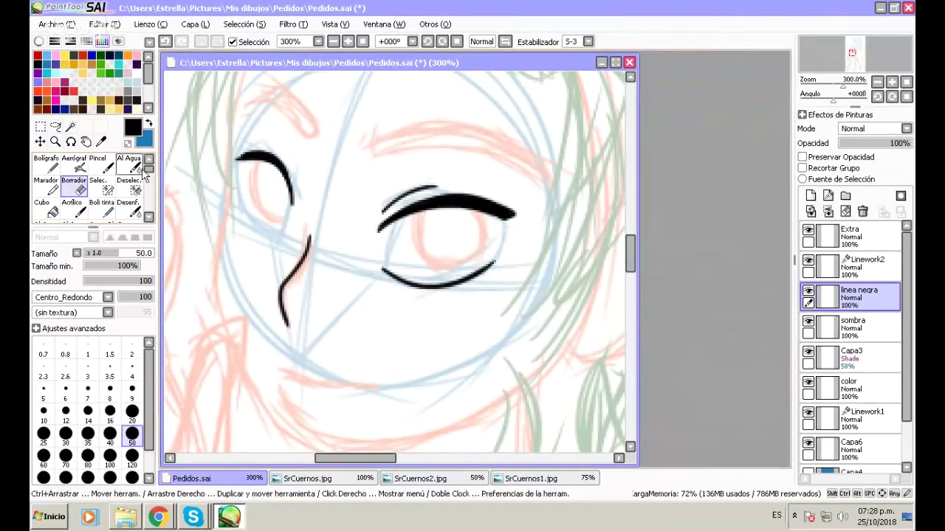
{"action": "left_click", "coordinate": [133, 389]}
{"action": "left_click_drag", "start_coordinate": [233, 152], "coordinate": [239, 156]}
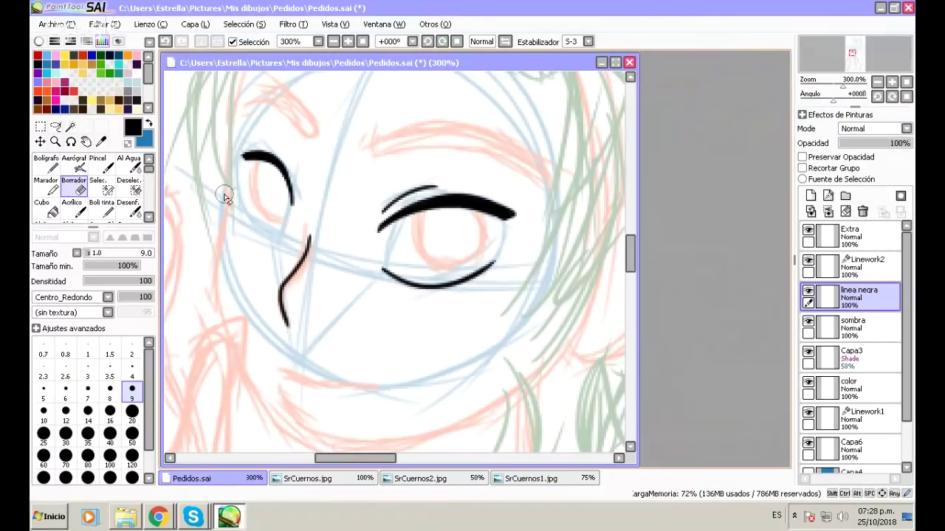
Ink the farther eye's short curved lower lid line with the size 6 ink pen.
{"action": "key", "text": "e"}
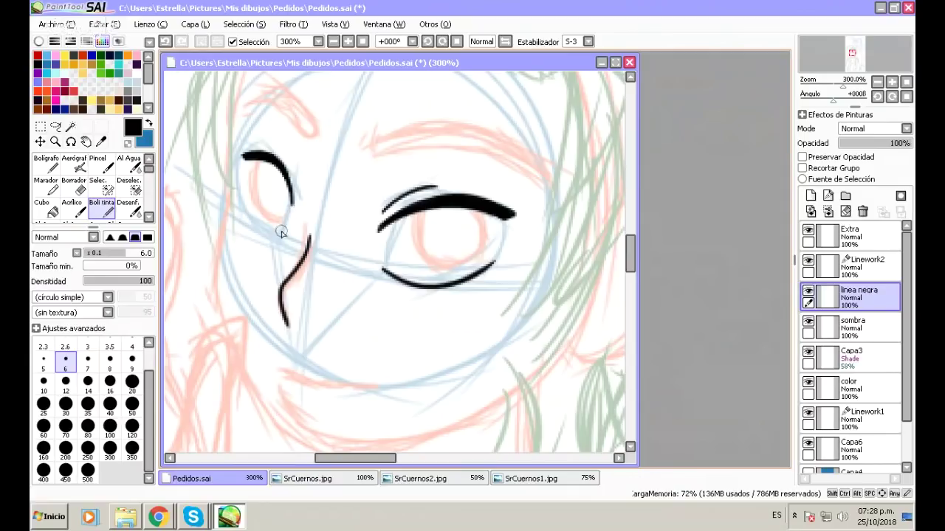
{"action": "mouse_move", "coordinate": [282, 234]}
{"action": "left_mouse_down"}
{"action": "mouse_move", "coordinate": [257, 223]}
{"action": "mouse_move", "coordinate": [261, 231]}
{"action": "mouse_move", "coordinate": [242, 200]}
{"action": "mouse_move", "coordinate": [249, 218]}
{"action": "mouse_move", "coordinate": [245, 208]}
{"action": "mouse_move", "coordinate": [284, 234]}
{"action": "left_mouse_up"}
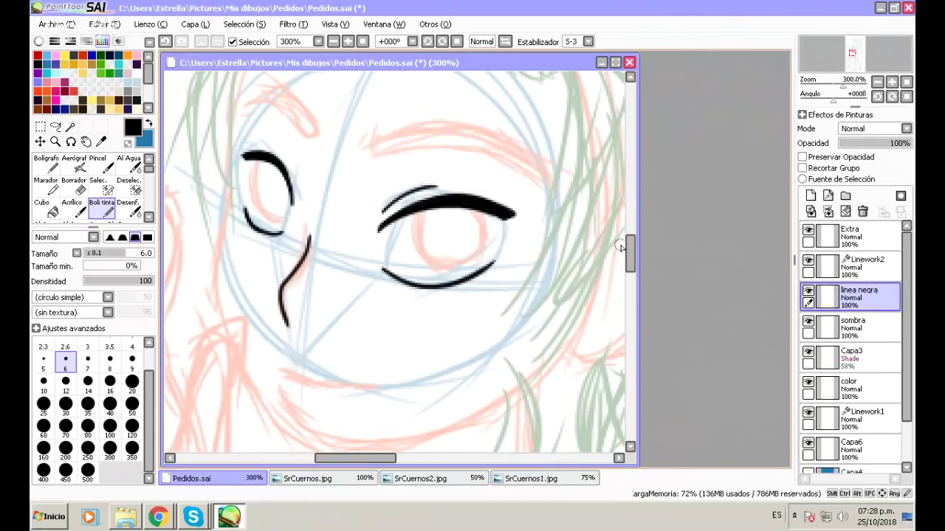
Ink the nearer eyebrow's outline along the sketch and add hair strands inside it toward the outer end.
{"action": "left_click_drag", "start_coordinate": [629, 258], "coordinate": [629, 250]}
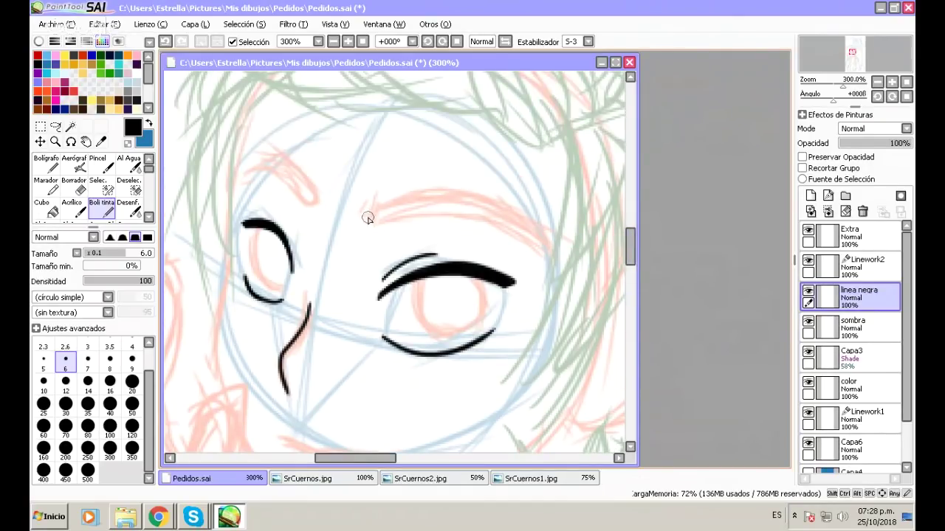
{"action": "mouse_move", "coordinate": [373, 201]}
{"action": "left_mouse_down"}
{"action": "mouse_move", "coordinate": [381, 226]}
{"action": "mouse_move", "coordinate": [369, 223]}
{"action": "mouse_move", "coordinate": [487, 220]}
{"action": "left_mouse_up"}
{"action": "left_click_drag", "start_coordinate": [375, 202], "coordinate": [445, 194]}
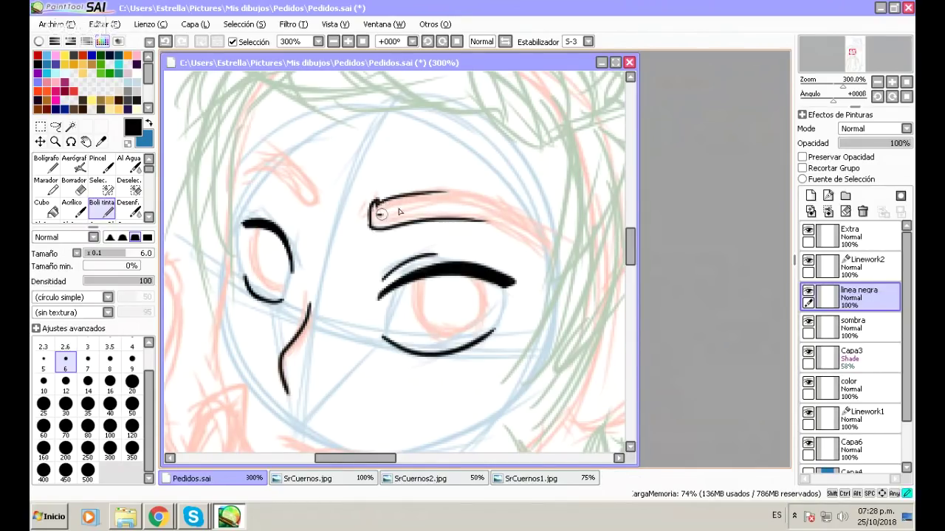
{"action": "left_click_drag", "start_coordinate": [380, 209], "coordinate": [480, 195]}
{"action": "mouse_move", "coordinate": [428, 210]}
{"action": "left_mouse_down"}
{"action": "mouse_move", "coordinate": [508, 209]}
{"action": "mouse_move", "coordinate": [488, 214]}
{"action": "mouse_move", "coordinate": [529, 234]}
{"action": "mouse_move", "coordinate": [524, 242]}
{"action": "mouse_move", "coordinate": [489, 225]}
{"action": "left_mouse_up"}
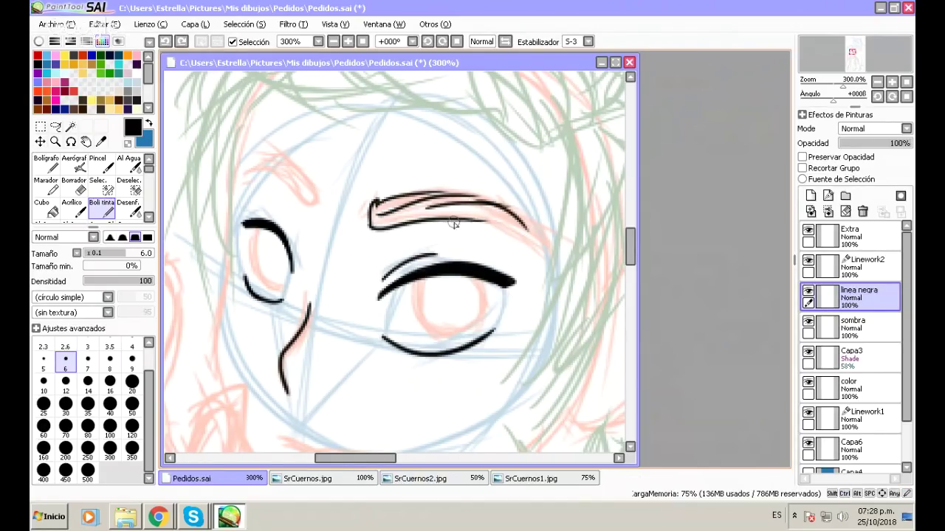
{"action": "mouse_move", "coordinate": [430, 213]}
{"action": "left_mouse_down"}
{"action": "mouse_move", "coordinate": [520, 233]}
{"action": "mouse_move", "coordinate": [490, 214]}
{"action": "mouse_move", "coordinate": [535, 243]}
{"action": "mouse_move", "coordinate": [523, 223]}
{"action": "mouse_move", "coordinate": [540, 251]}
{"action": "left_mouse_up"}
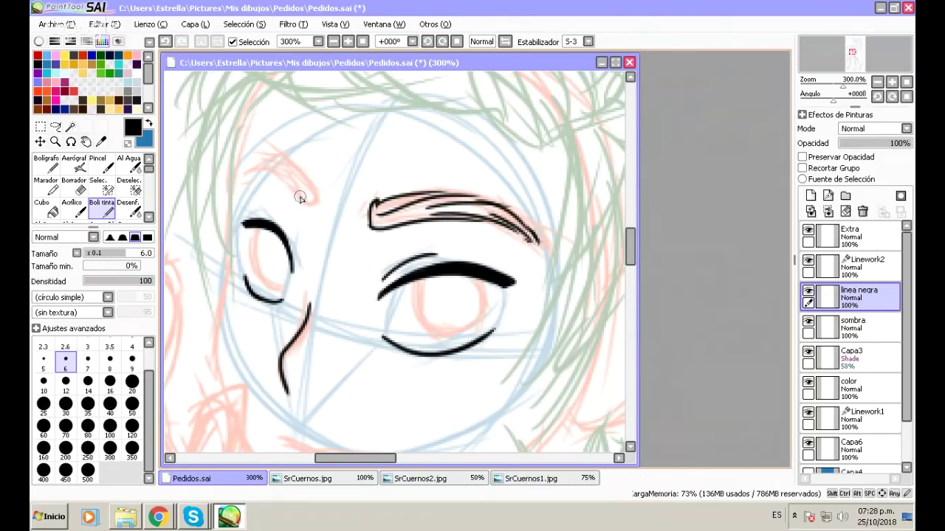
Ink the farther eyebrow's outline along the sketch and add fine hair strands inside it.
{"action": "left_click_drag", "start_coordinate": [303, 181], "coordinate": [307, 206]}
{"action": "left_click_drag", "start_coordinate": [310, 205], "coordinate": [277, 160]}
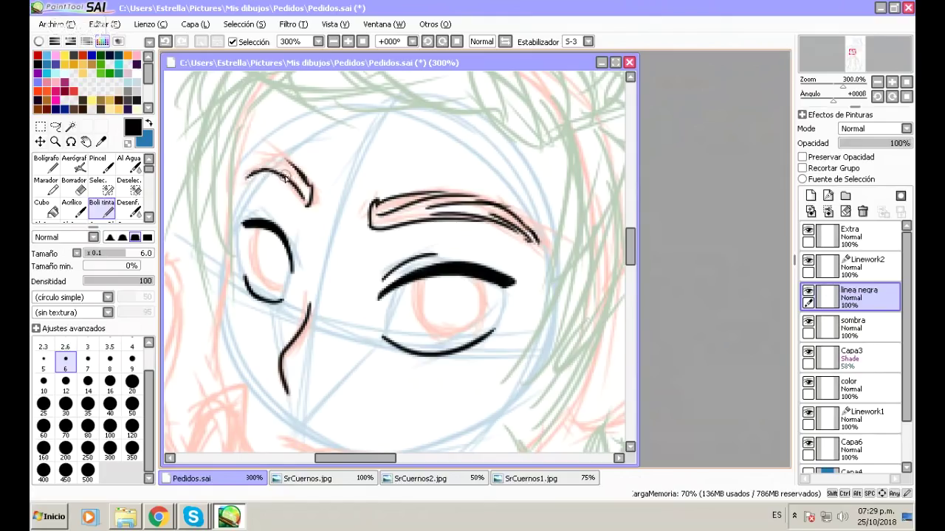
{"action": "mouse_move", "coordinate": [245, 178]}
{"action": "left_mouse_down"}
{"action": "mouse_move", "coordinate": [274, 161]}
{"action": "mouse_move", "coordinate": [266, 157]}
{"action": "mouse_move", "coordinate": [288, 165]}
{"action": "mouse_move", "coordinate": [284, 157]}
{"action": "mouse_move", "coordinate": [302, 205]}
{"action": "left_mouse_up"}
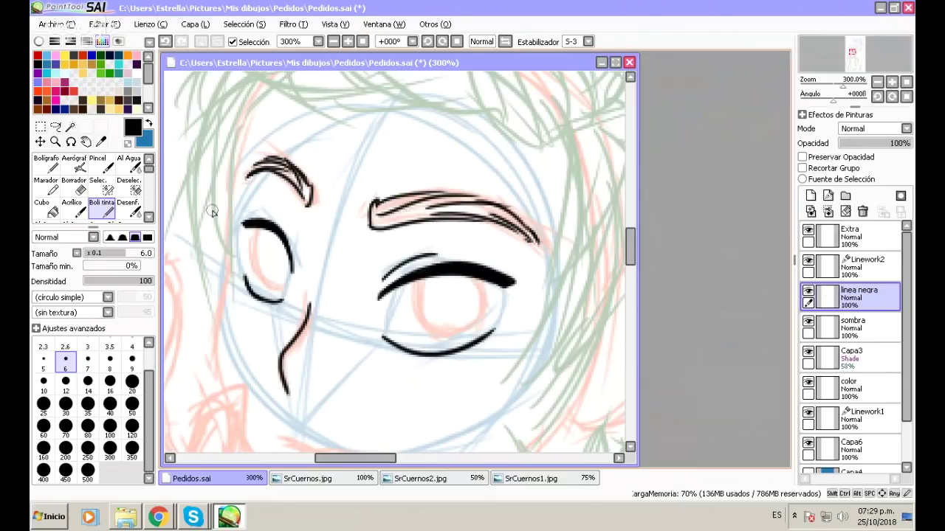
Ink the slightly open mouth with its upper and lower lines, plus a short curved line below the lip.
{"action": "scroll", "coordinate": [339, 92], "scroll_direction": "down", "scroll_amount": 5}
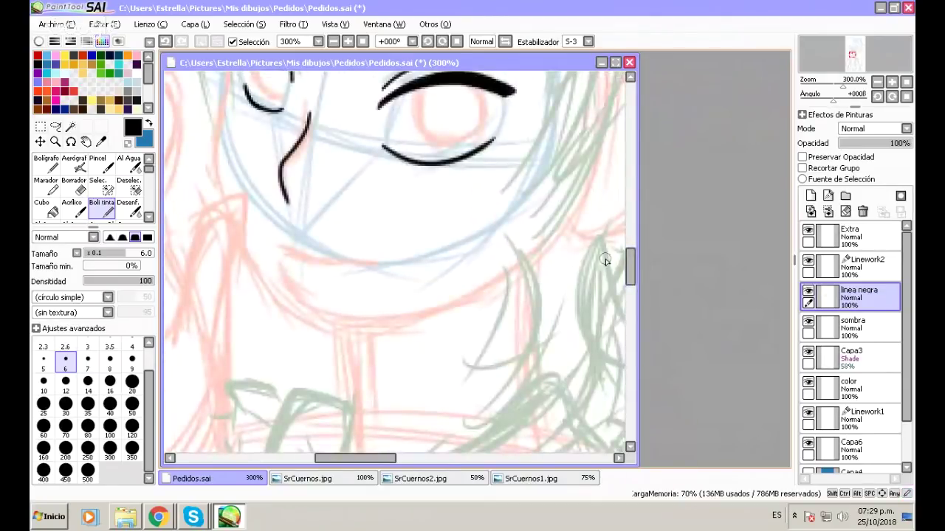
{"action": "scroll", "coordinate": [361, 414], "scroll_direction": "up", "scroll_amount": 2}
{"action": "left_click_drag", "start_coordinate": [360, 455], "coordinate": [351, 454]}
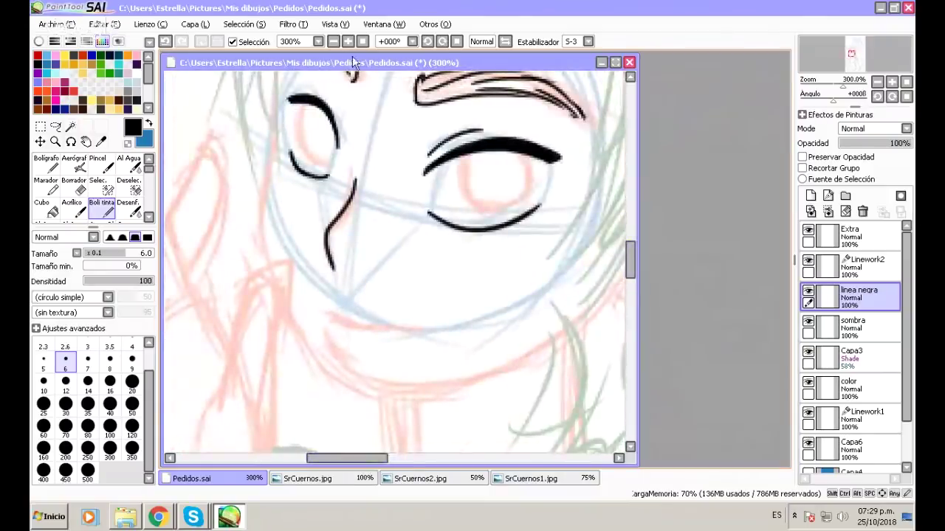
{"action": "key", "text": "ctrl+plus"}
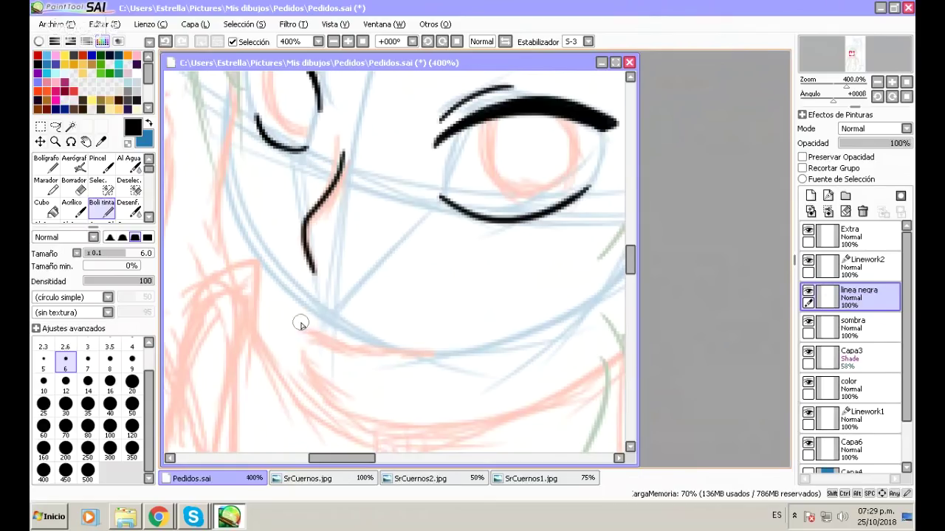
{"action": "mouse_move", "coordinate": [298, 323]}
{"action": "left_mouse_down"}
{"action": "mouse_move", "coordinate": [357, 349]}
{"action": "mouse_move", "coordinate": [434, 345]}
{"action": "left_mouse_up"}
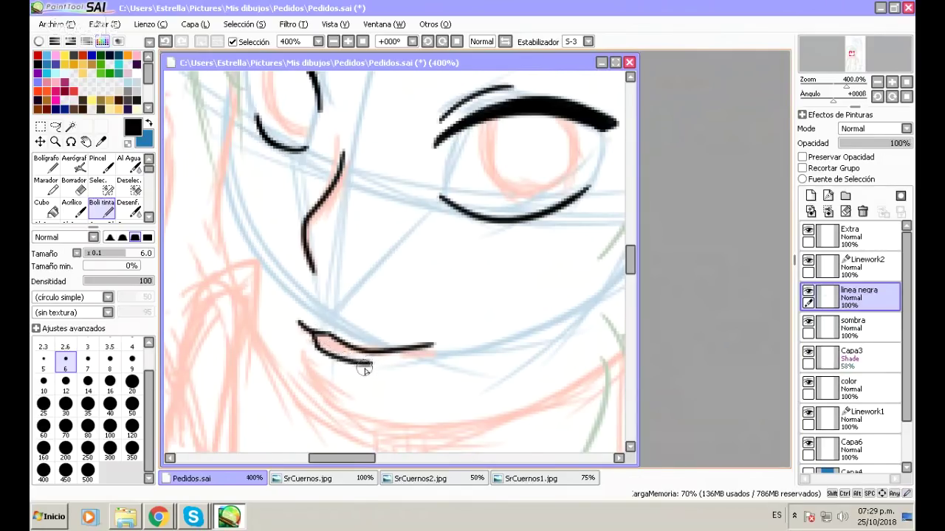
{"action": "mouse_move", "coordinate": [316, 347]}
{"action": "left_mouse_down"}
{"action": "mouse_move", "coordinate": [386, 361]}
{"action": "mouse_move", "coordinate": [417, 346]}
{"action": "mouse_move", "coordinate": [407, 353]}
{"action": "left_mouse_up"}
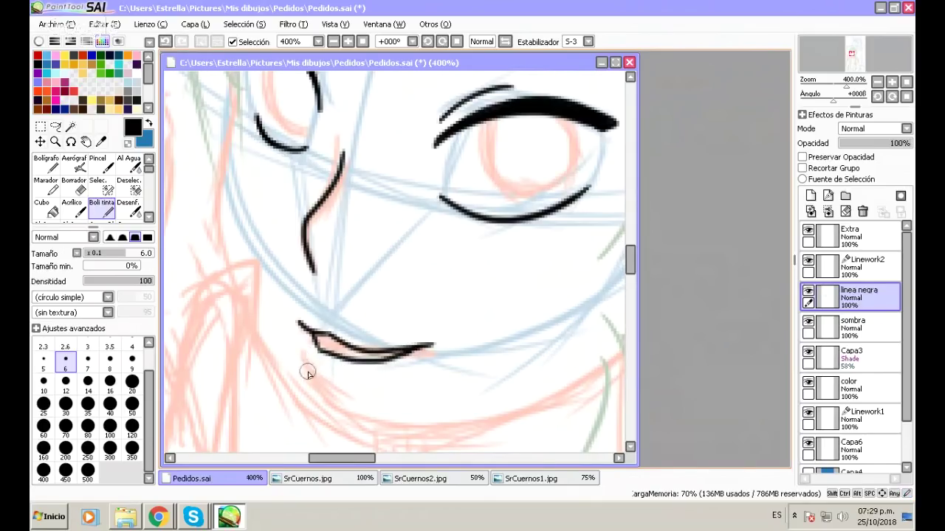
{"action": "left_click_drag", "start_coordinate": [303, 362], "coordinate": [347, 393]}
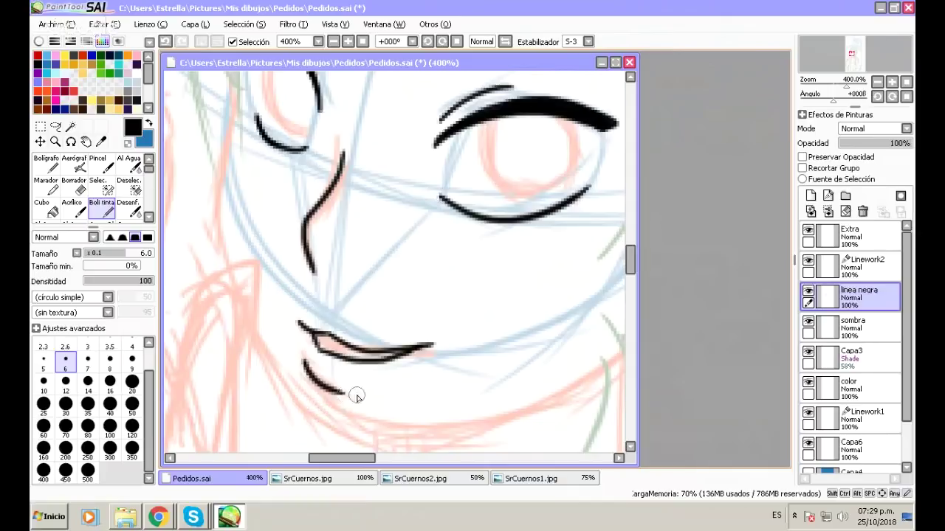
Ink a short eyelid crease above the inner side of the farther eye's upper lash line.
{"action": "left_click", "coordinate": [333, 42]}
{"action": "left_click", "coordinate": [333, 42]}
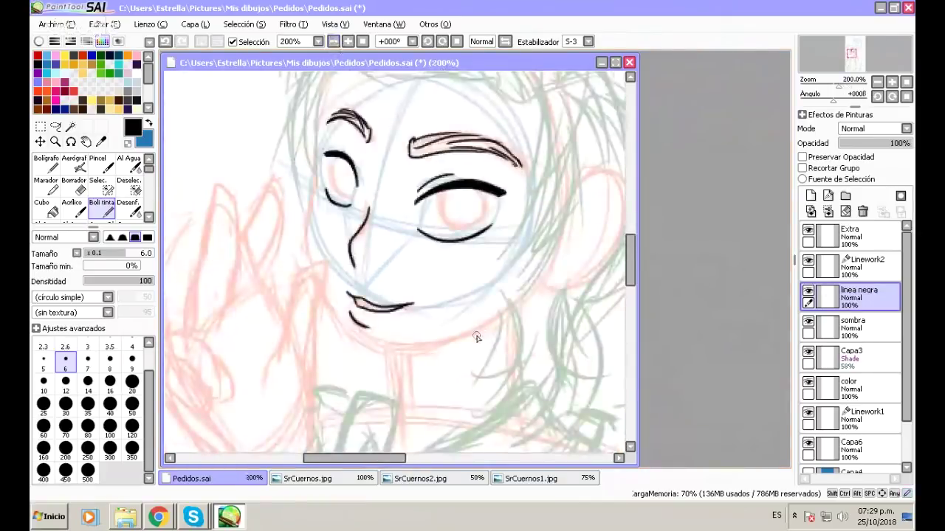
{"action": "scroll", "coordinate": [398, 265], "scroll_direction": "up", "scroll_amount": 3}
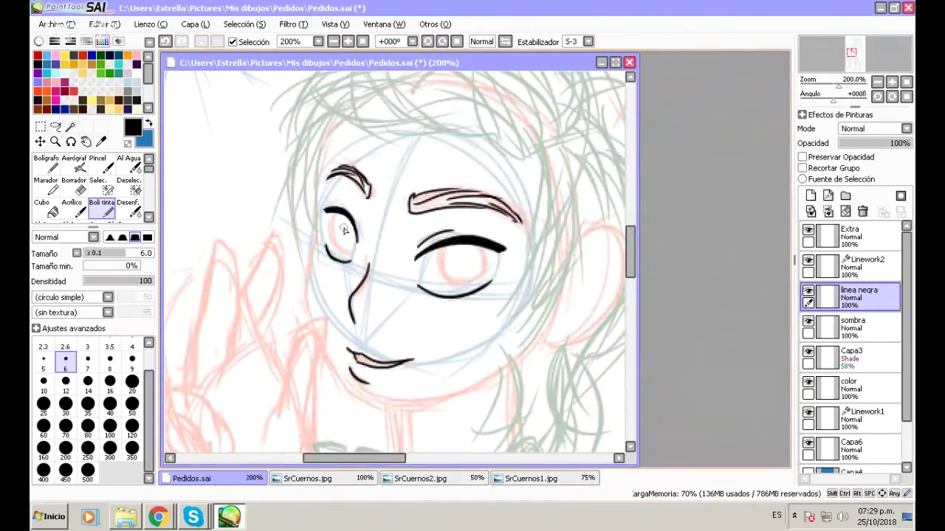
{"action": "left_click", "coordinate": [347, 42]}
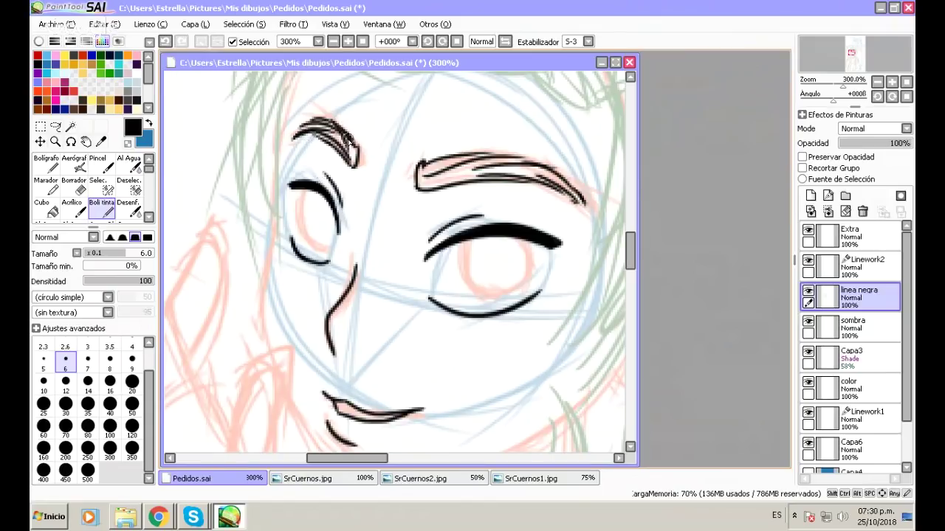
Ink a tapered lock of hair beside the farther eye, redrawing its outer edge.
{"action": "left_click_drag", "start_coordinate": [632, 254], "coordinate": [632, 243]}
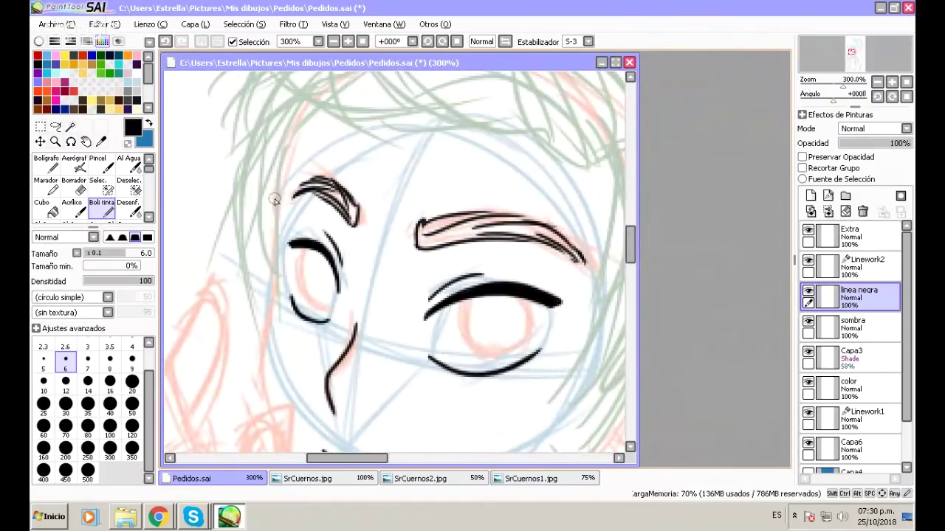
{"action": "mouse_move", "coordinate": [273, 198]}
{"action": "left_mouse_down"}
{"action": "mouse_move", "coordinate": [268, 292]}
{"action": "mouse_move", "coordinate": [259, 220]}
{"action": "left_mouse_up"}
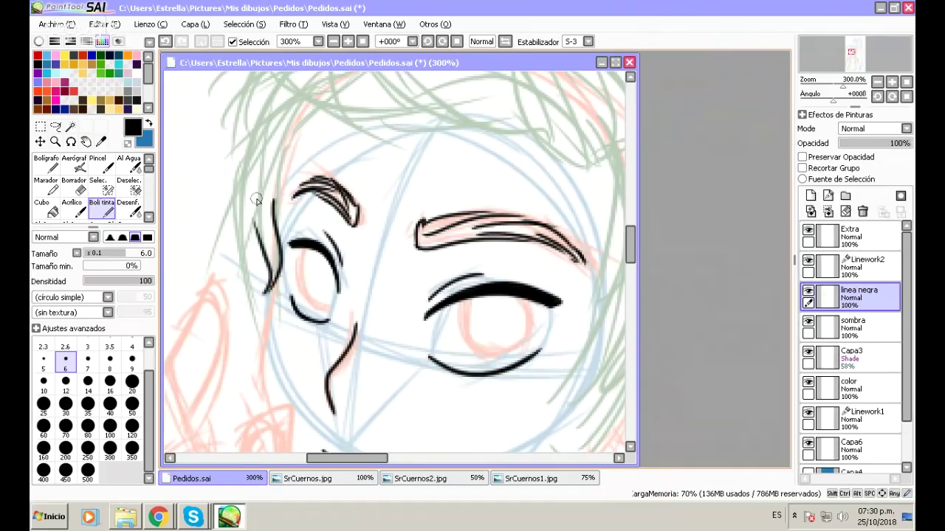
{"action": "key", "text": "ctrl+z"}
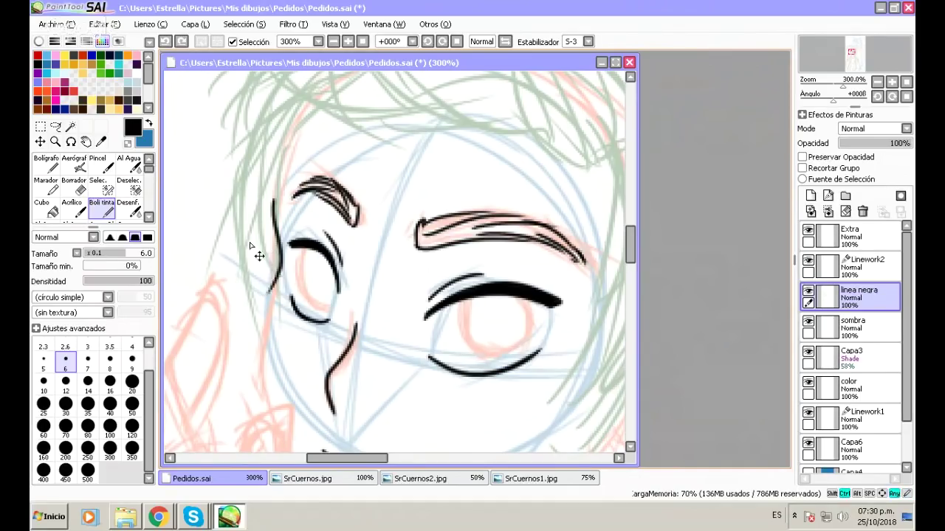
{"action": "left_click_drag", "start_coordinate": [269, 291], "coordinate": [256, 198]}
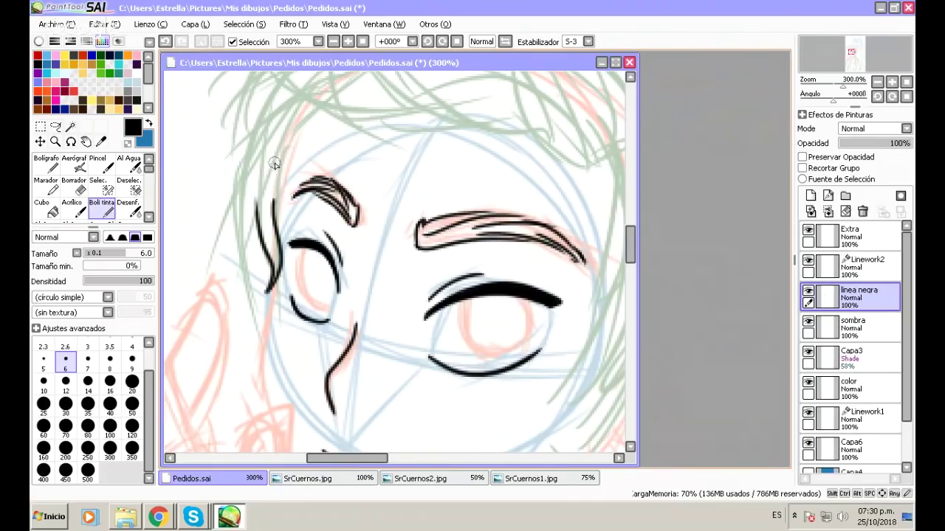
Ink wavy hair strands at the temple above the lock beside the farther eyebrow, undoing and redrawing misplaced strokes.
{"action": "mouse_move", "coordinate": [265, 186]}
{"action": "left_mouse_down"}
{"action": "mouse_move", "coordinate": [287, 189]}
{"action": "mouse_move", "coordinate": [263, 198]}
{"action": "mouse_move", "coordinate": [286, 193]}
{"action": "mouse_move", "coordinate": [263, 200]}
{"action": "mouse_move", "coordinate": [282, 198]}
{"action": "mouse_move", "coordinate": [286, 175]}
{"action": "left_mouse_up"}
{"action": "key", "text": "ctrl+z"}
{"action": "key", "text": "ctrl+z"}
{"action": "key", "text": "ctrl+z"}
{"action": "left_click_drag", "start_coordinate": [310, 107], "coordinate": [247, 148]}
{"action": "key", "text": "ctrl+z"}
{"action": "mouse_move", "coordinate": [310, 108]}
{"action": "left_mouse_down"}
{"action": "mouse_move", "coordinate": [264, 176]}
{"action": "mouse_move", "coordinate": [299, 120]}
{"action": "left_mouse_up"}
{"action": "key", "text": "ctrl+z"}
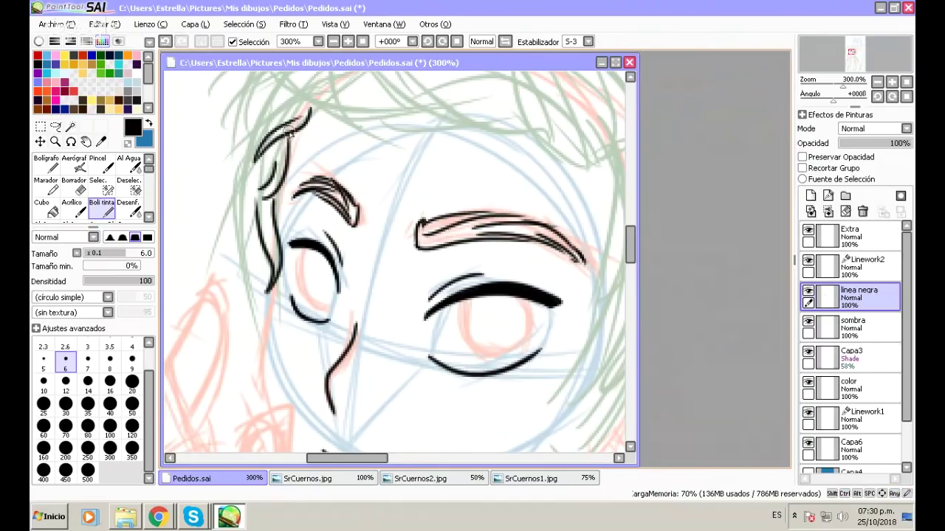
{"action": "left_click_drag", "start_coordinate": [270, 153], "coordinate": [246, 191]}
Ink the long curved upper edge of the fringe across the forehead, redrawing it until it follows a smooth arc.
{"action": "left_click_drag", "start_coordinate": [629, 252], "coordinate": [630, 242]}
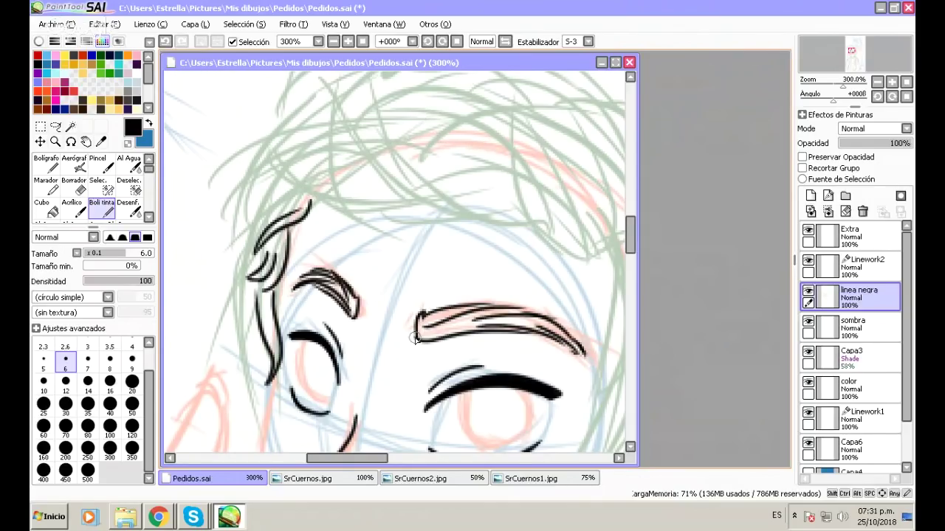
{"action": "left_click_drag", "start_coordinate": [377, 465], "coordinate": [387, 465]}
{"action": "scroll", "coordinate": [358, 192], "scroll_direction": "up", "scroll_amount": 2}
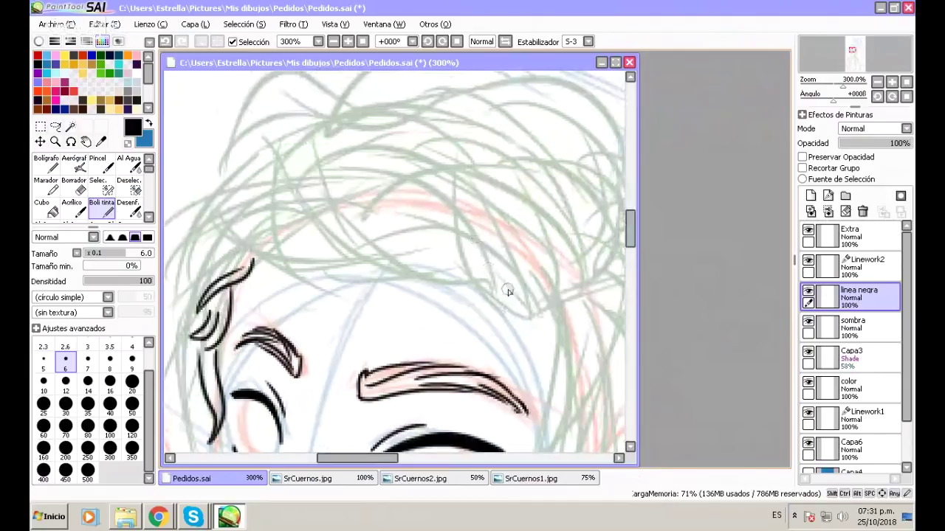
{"action": "left_click_drag", "start_coordinate": [503, 306], "coordinate": [363, 155]}
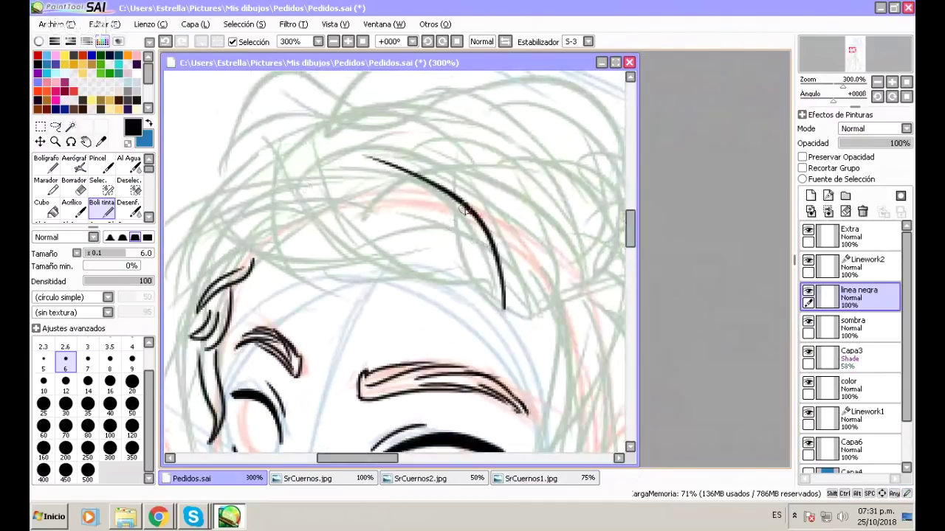
{"action": "key", "text": "ctrl+z"}
{"action": "left_click_drag", "start_coordinate": [505, 316], "coordinate": [344, 162]}
{"action": "key", "text": "ctrl+z"}
{"action": "mouse_move", "coordinate": [500, 313]}
{"action": "left_mouse_down"}
{"action": "mouse_move", "coordinate": [319, 201]}
{"action": "mouse_move", "coordinate": [325, 177]}
{"action": "left_mouse_up"}
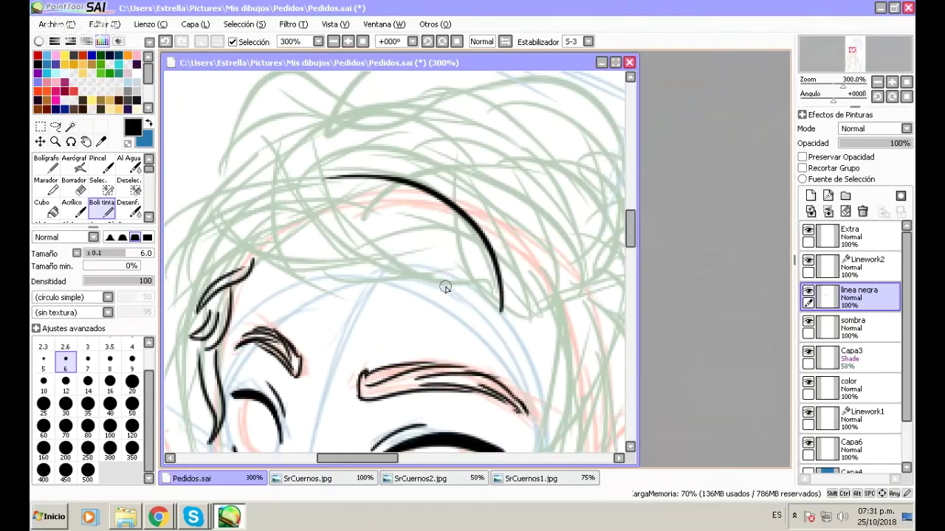
Ink the fringe's lower edge as a doubled curved strand sweeping across the forehead toward the upper arc's end.
{"action": "mouse_move", "coordinate": [445, 287]}
{"action": "left_mouse_down"}
{"action": "mouse_move", "coordinate": [335, 216]}
{"action": "mouse_move", "coordinate": [408, 282]}
{"action": "left_mouse_up"}
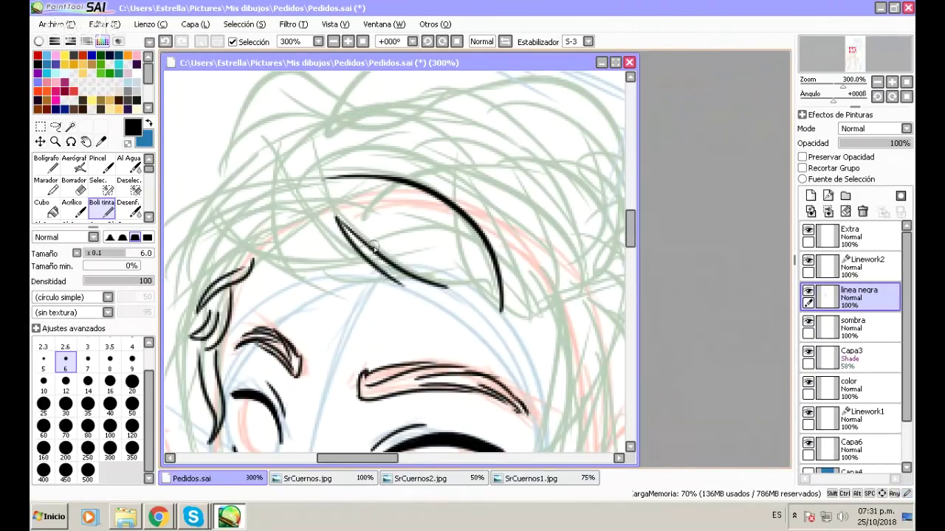
{"action": "key", "text": "ctrl+z"}
{"action": "key", "text": "ctrl+y"}
{"action": "key", "text": "ctrl+z"}
{"action": "mouse_move", "coordinate": [338, 217]}
{"action": "left_mouse_down"}
{"action": "mouse_move", "coordinate": [417, 290]}
{"action": "mouse_move", "coordinate": [392, 276]}
{"action": "mouse_move", "coordinate": [450, 287]}
{"action": "left_mouse_up"}
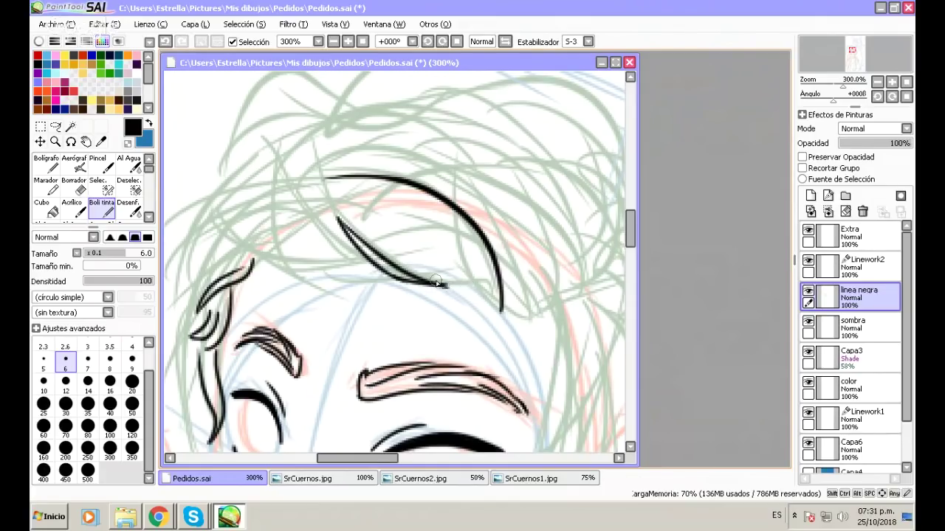
{"action": "left_click_drag", "start_coordinate": [444, 286], "coordinate": [490, 280]}
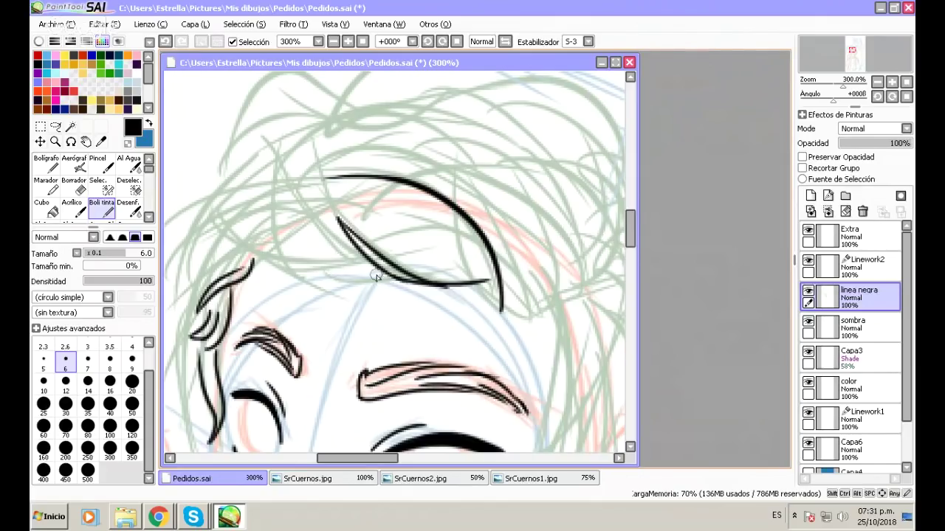
{"action": "left_click_drag", "start_coordinate": [443, 285], "coordinate": [490, 279]}
Ink short curved strands branching from the fringe's lower edge toward the farther temple, redrawing misplaced strokes.
{"action": "key", "text": "e"}
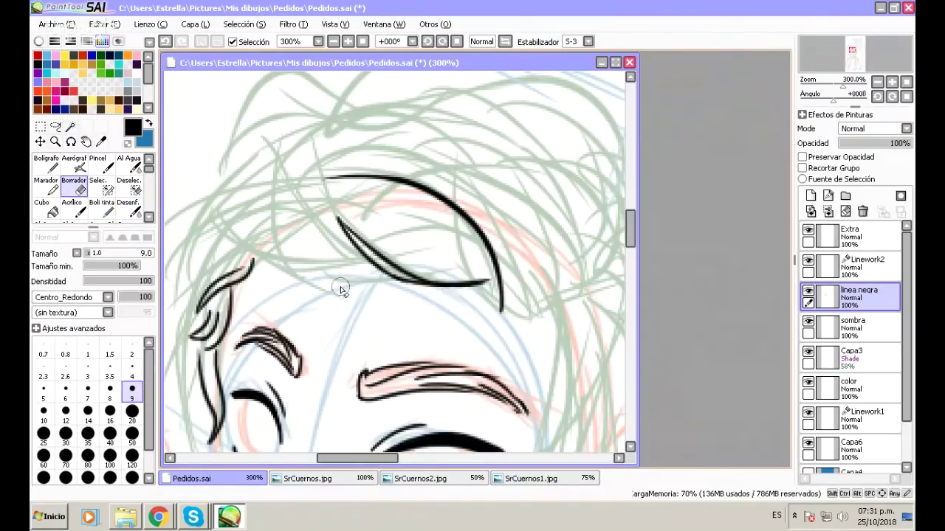
{"action": "key", "text": "e"}
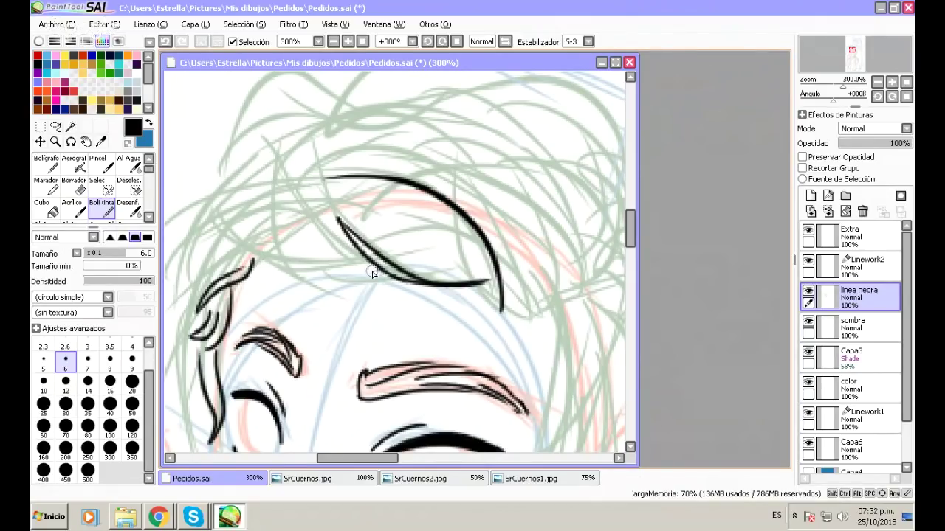
{"action": "left_click_drag", "start_coordinate": [366, 265], "coordinate": [289, 219]}
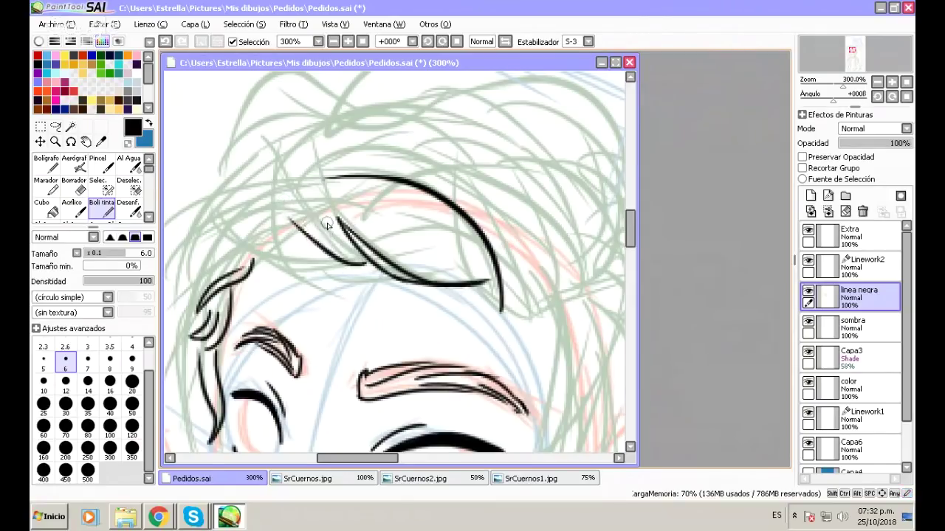
{"action": "key", "text": "ctrl+z"}
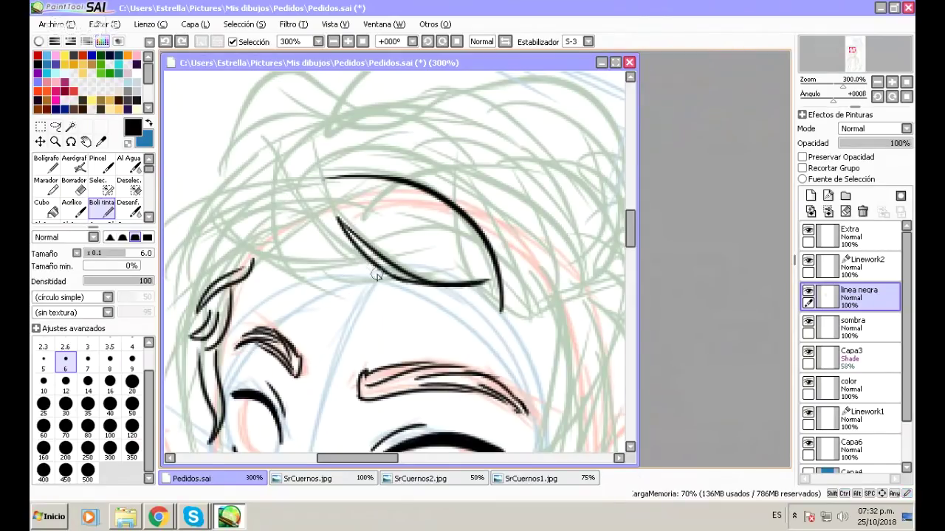
{"action": "left_click_drag", "start_coordinate": [371, 272], "coordinate": [303, 238]}
{"action": "key", "text": "ctrl+z"}
{"action": "left_click_drag", "start_coordinate": [372, 272], "coordinate": [303, 235]}
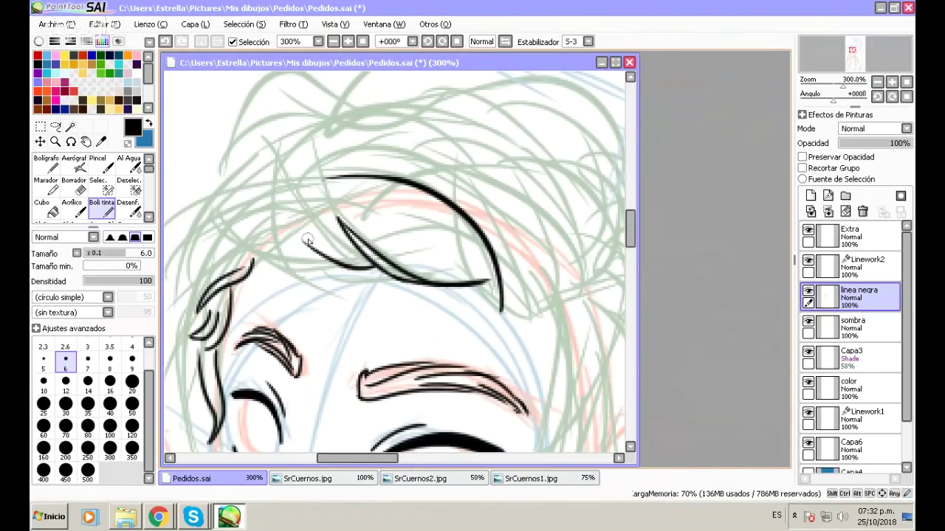
{"action": "mouse_move", "coordinate": [303, 242]}
{"action": "left_mouse_down"}
{"action": "mouse_move", "coordinate": [367, 265]}
{"action": "mouse_move", "coordinate": [364, 276]}
{"action": "mouse_move", "coordinate": [303, 277]}
{"action": "mouse_move", "coordinate": [295, 264]}
{"action": "mouse_move", "coordinate": [364, 265]}
{"action": "mouse_move", "coordinate": [253, 247]}
{"action": "mouse_move", "coordinate": [312, 231]}
{"action": "mouse_move", "coordinate": [350, 246]}
{"action": "left_mouse_up"}
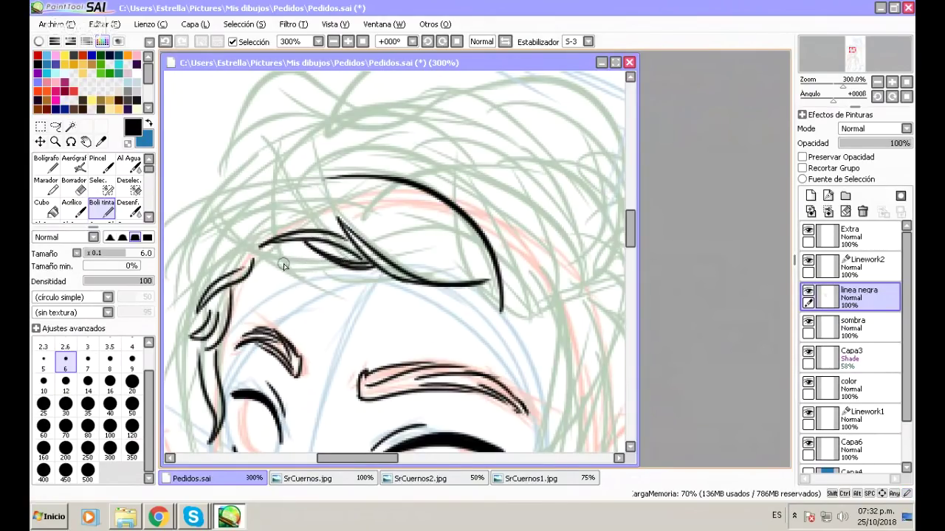
Fill the small lock above the farther eyebrow with short inner strands, undoing misplaced strokes.
{"action": "left_click_drag", "start_coordinate": [330, 270], "coordinate": [276, 249]}
{"action": "key", "text": "ctrl+z"}
{"action": "key", "text": "ctrl+z"}
{"action": "mouse_move", "coordinate": [282, 255]}
{"action": "left_mouse_down"}
{"action": "mouse_move", "coordinate": [335, 261]}
{"action": "mouse_move", "coordinate": [280, 249]}
{"action": "left_mouse_up"}
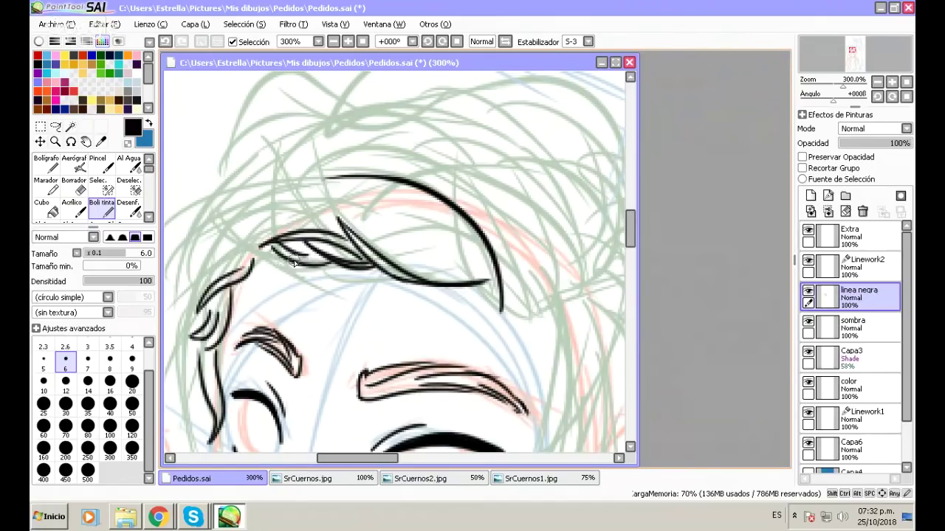
{"action": "left_click_drag", "start_coordinate": [275, 255], "coordinate": [209, 257]}
{"action": "key", "text": "ctrl+z"}
{"action": "mouse_move", "coordinate": [286, 255]}
{"action": "left_mouse_down"}
{"action": "mouse_move", "coordinate": [198, 275]}
{"action": "mouse_move", "coordinate": [273, 236]}
{"action": "left_mouse_up"}
{"action": "key", "text": "ctrl+z"}
Ink long arched strands rising from the farther temple toward the forehead's upper hairline, redrawing the outer one.
{"action": "left_click_drag", "start_coordinate": [205, 266], "coordinate": [259, 231]}
{"action": "mouse_move", "coordinate": [251, 229]}
{"action": "left_mouse_down"}
{"action": "mouse_move", "coordinate": [193, 267]}
{"action": "mouse_move", "coordinate": [208, 239]}
{"action": "mouse_move", "coordinate": [307, 211]}
{"action": "left_mouse_up"}
{"action": "key", "text": "ctrl+z"}
{"action": "mouse_move", "coordinate": [189, 268]}
{"action": "left_mouse_down"}
{"action": "mouse_move", "coordinate": [217, 236]}
{"action": "mouse_move", "coordinate": [297, 214]}
{"action": "left_mouse_up"}
{"action": "key", "text": "ctrl+z"}
{"action": "mouse_move", "coordinate": [190, 268]}
{"action": "left_mouse_down"}
{"action": "mouse_move", "coordinate": [212, 237]}
{"action": "mouse_move", "coordinate": [288, 212]}
{"action": "left_mouse_up"}
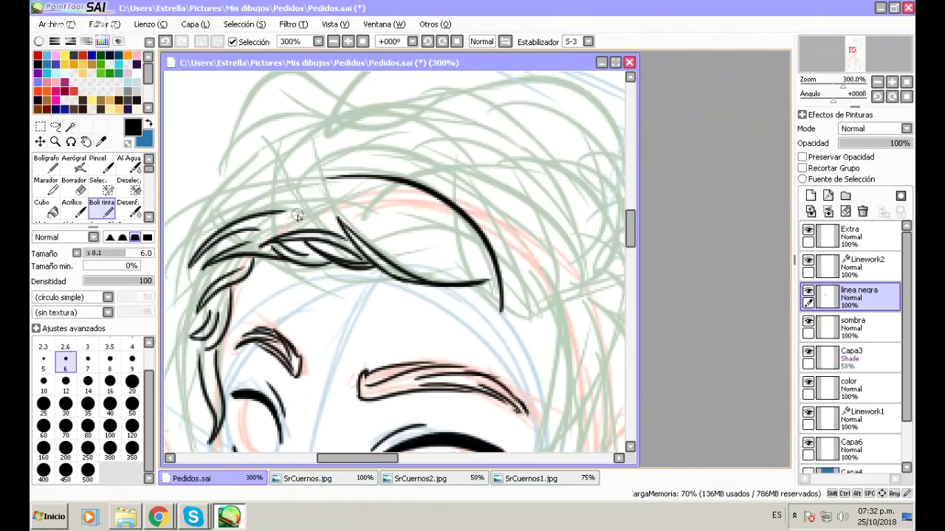
Ink additional sweeping strands above the temple arches, extending them toward the middle of the fringe.
{"action": "mouse_move", "coordinate": [306, 213]}
{"action": "left_mouse_down"}
{"action": "mouse_move", "coordinate": [246, 209]}
{"action": "mouse_move", "coordinate": [217, 224]}
{"action": "mouse_move", "coordinate": [256, 200]}
{"action": "mouse_move", "coordinate": [330, 220]}
{"action": "left_mouse_up"}
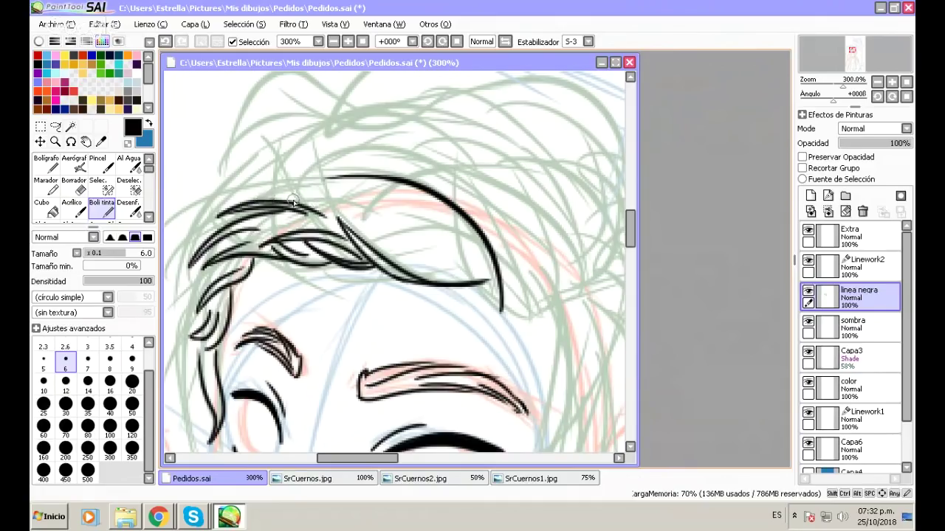
{"action": "left_click_drag", "start_coordinate": [255, 198], "coordinate": [376, 211]}
{"action": "key", "text": "ctrl+z"}
{"action": "mouse_move", "coordinate": [260, 198]}
{"action": "left_mouse_down"}
{"action": "mouse_move", "coordinate": [304, 192]}
{"action": "mouse_move", "coordinate": [372, 218]}
{"action": "left_mouse_up"}
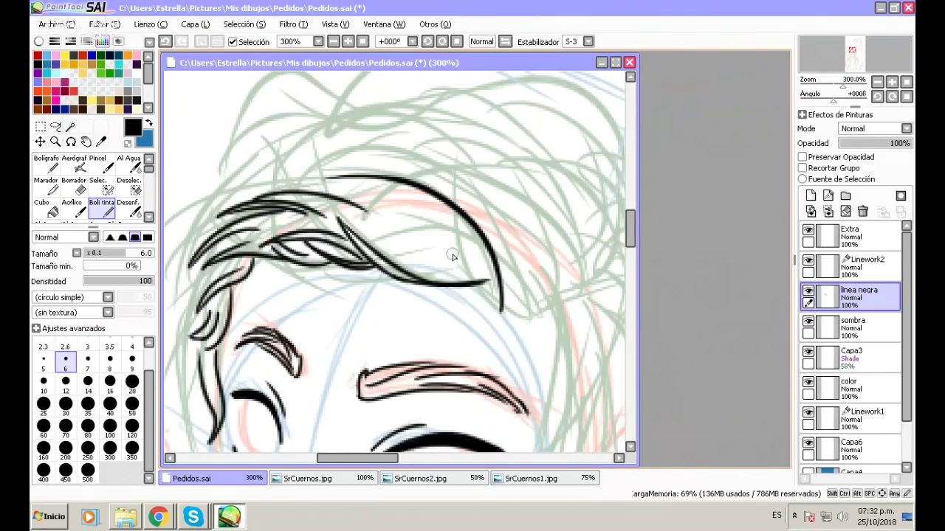
Ink diagonal curved strands inside the fringe, starting near the crossing of its locks and following its lower edge.
{"action": "mouse_move", "coordinate": [442, 245]}
{"action": "left_mouse_down"}
{"action": "mouse_move", "coordinate": [375, 207]}
{"action": "mouse_move", "coordinate": [360, 212]}
{"action": "mouse_move", "coordinate": [410, 263]}
{"action": "left_mouse_up"}
{"action": "key", "text": "ctrl+z"}
{"action": "left_click_drag", "start_coordinate": [353, 210], "coordinate": [438, 260]}
{"action": "key", "text": "ctrl+z"}
{"action": "mouse_move", "coordinate": [357, 213]}
{"action": "left_mouse_down"}
{"action": "mouse_move", "coordinate": [413, 241]}
{"action": "mouse_move", "coordinate": [429, 263]}
{"action": "mouse_move", "coordinate": [364, 211]}
{"action": "mouse_move", "coordinate": [426, 269]}
{"action": "left_mouse_up"}
{"action": "key", "text": "ctrl+z"}
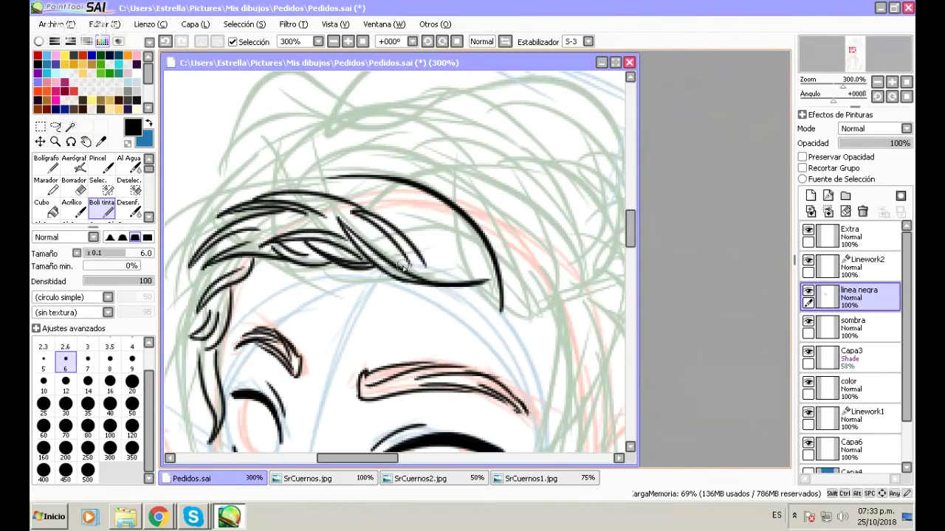
Ink curved strands in the middle of the fringe, undoing the trial strokes along its lower edge.
{"action": "left_click_drag", "start_coordinate": [386, 255], "coordinate": [453, 265]}
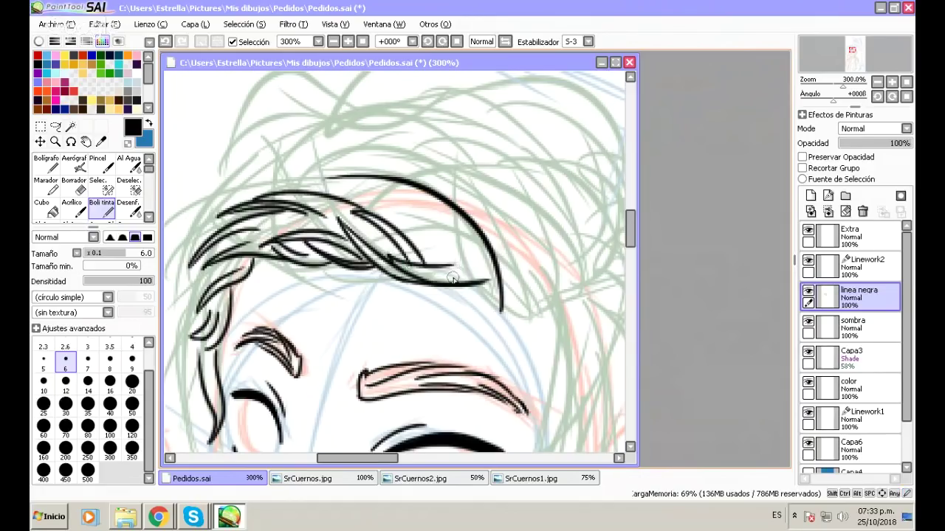
{"action": "key", "text": "ctrl+z"}
{"action": "left_click_drag", "start_coordinate": [389, 257], "coordinate": [450, 277]}
{"action": "key", "text": "ctrl+z"}
{"action": "mouse_move", "coordinate": [387, 257]}
{"action": "left_mouse_down"}
{"action": "mouse_move", "coordinate": [432, 267]}
{"action": "mouse_move", "coordinate": [409, 264]}
{"action": "left_mouse_up"}
{"action": "key", "text": "ctrl+z"}
{"action": "mouse_move", "coordinate": [410, 215]}
{"action": "left_mouse_down"}
{"action": "mouse_move", "coordinate": [432, 260]}
{"action": "mouse_move", "coordinate": [427, 251]}
{"action": "mouse_move", "coordinate": [447, 255]}
{"action": "left_mouse_up"}
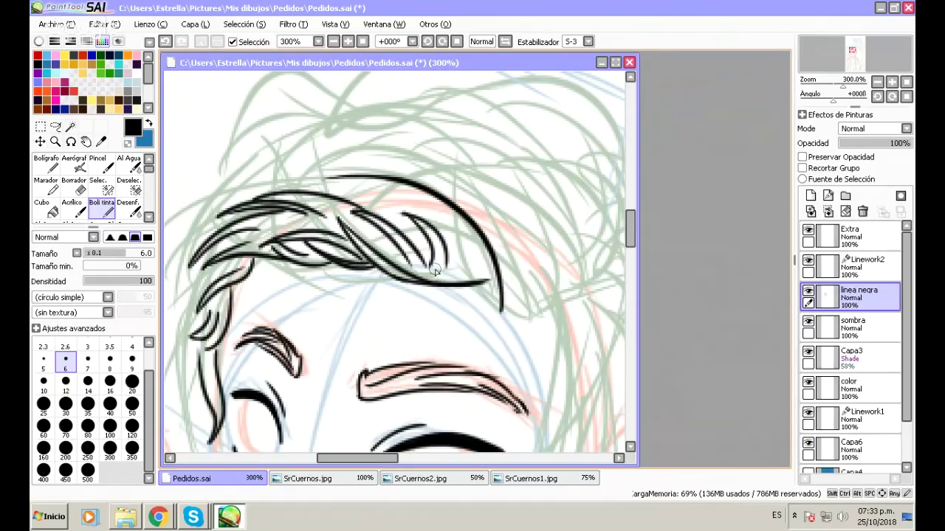
Ink short strands along the lower edge near the fringe's pointed end, redrawing the misplaced stroke.
{"action": "left_click_drag", "start_coordinate": [471, 263], "coordinate": [447, 273]}
{"action": "key", "text": "ctrl+z"}
{"action": "left_click_drag", "start_coordinate": [428, 278], "coordinate": [481, 272]}
Ink inner strands just beneath the fringe's upper arc, undoing and redrawing them until they follow its curve.
{"action": "mouse_move", "coordinate": [384, 178]}
{"action": "left_mouse_down"}
{"action": "mouse_move", "coordinate": [412, 189]}
{"action": "mouse_move", "coordinate": [472, 251]}
{"action": "left_mouse_up"}
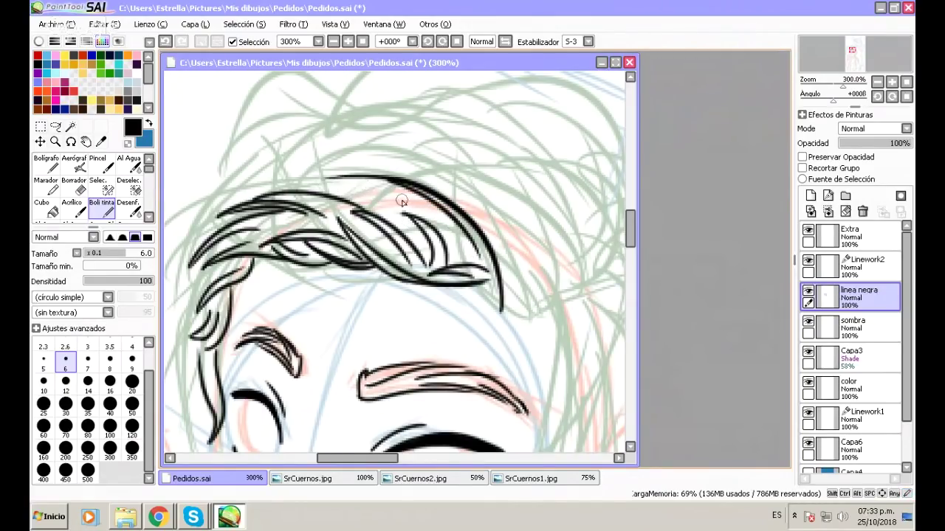
{"action": "key", "text": "ctrl+z"}
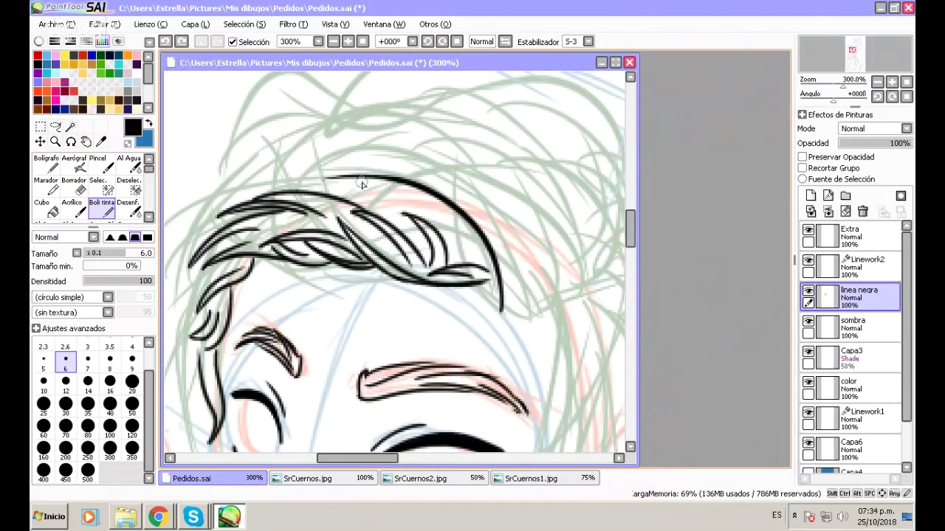
{"action": "left_click_drag", "start_coordinate": [323, 179], "coordinate": [414, 201]}
{"action": "key", "text": "ctrl+z"}
{"action": "left_click_drag", "start_coordinate": [325, 179], "coordinate": [434, 203]}
{"action": "key", "text": "ctrl+z"}
{"action": "mouse_move", "coordinate": [324, 179]}
{"action": "left_mouse_down"}
{"action": "mouse_move", "coordinate": [381, 188]}
{"action": "mouse_move", "coordinate": [431, 217]}
{"action": "left_mouse_up"}
{"action": "mouse_move", "coordinate": [400, 202]}
{"action": "left_mouse_down"}
{"action": "mouse_move", "coordinate": [375, 192]}
{"action": "mouse_move", "coordinate": [349, 205]}
{"action": "left_mouse_up"}
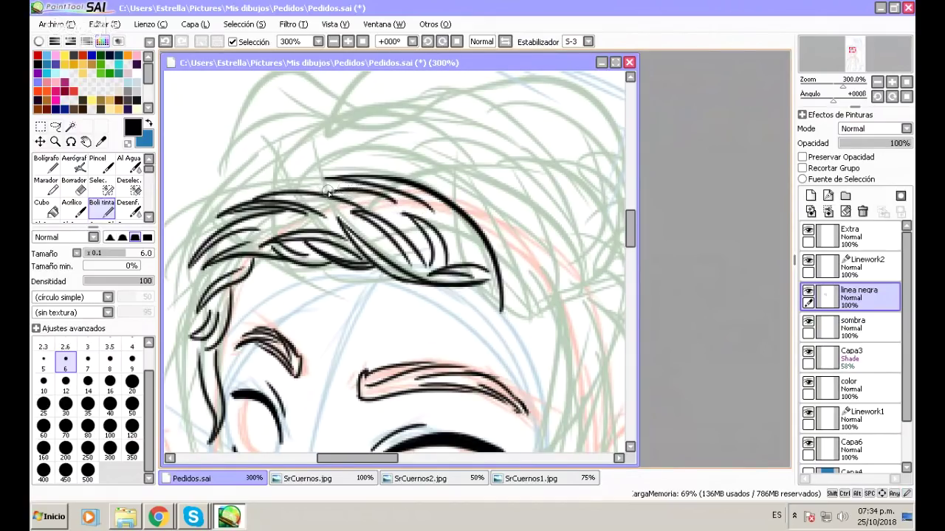
{"action": "left_click_drag", "start_coordinate": [328, 186], "coordinate": [368, 183]}
Add short curved strands inside the rounded end of the fringe, redrawing misplaced strokes.
{"action": "left_click_drag", "start_coordinate": [436, 235], "coordinate": [443, 251]}
{"action": "left_click_drag", "start_coordinate": [448, 257], "coordinate": [445, 221]}
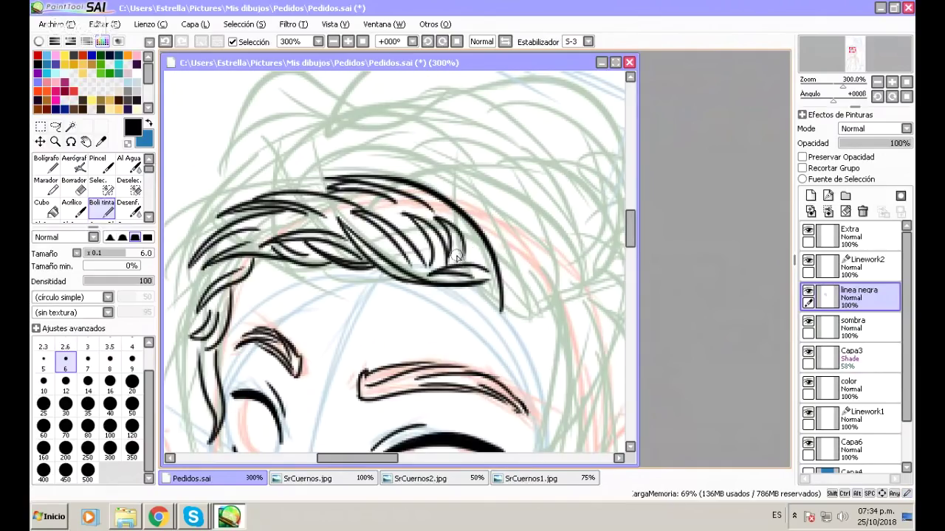
{"action": "key", "text": "ctrl+z"}
{"action": "mouse_move", "coordinate": [452, 257]}
{"action": "left_mouse_down"}
{"action": "mouse_move", "coordinate": [442, 213]}
{"action": "mouse_move", "coordinate": [463, 236]}
{"action": "mouse_move", "coordinate": [459, 262]}
{"action": "left_mouse_up"}
{"action": "key", "text": "ctrl+z"}
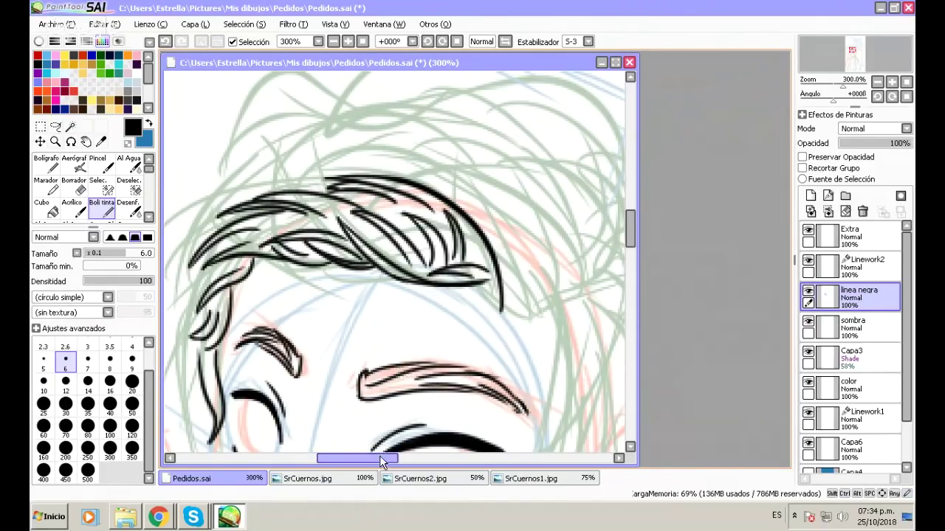
Ink a small doubled curl descending from the fringe's end above the nearer eyebrow.
{"action": "scroll", "coordinate": [380, 455], "scroll_direction": "left", "scroll_amount": 3}
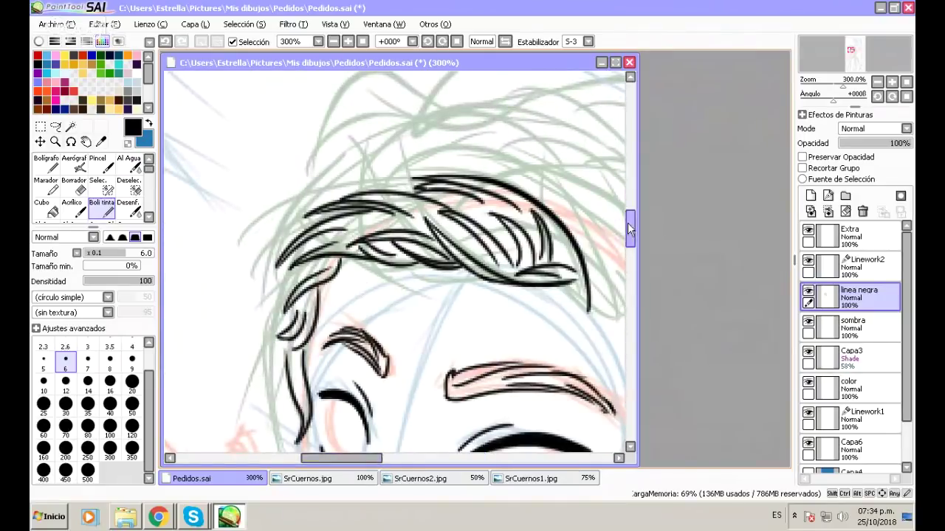
{"action": "scroll", "coordinate": [501, 299], "scroll_direction": "down", "scroll_amount": 2}
{"action": "left_click_drag", "start_coordinate": [360, 458], "coordinate": [384, 459]}
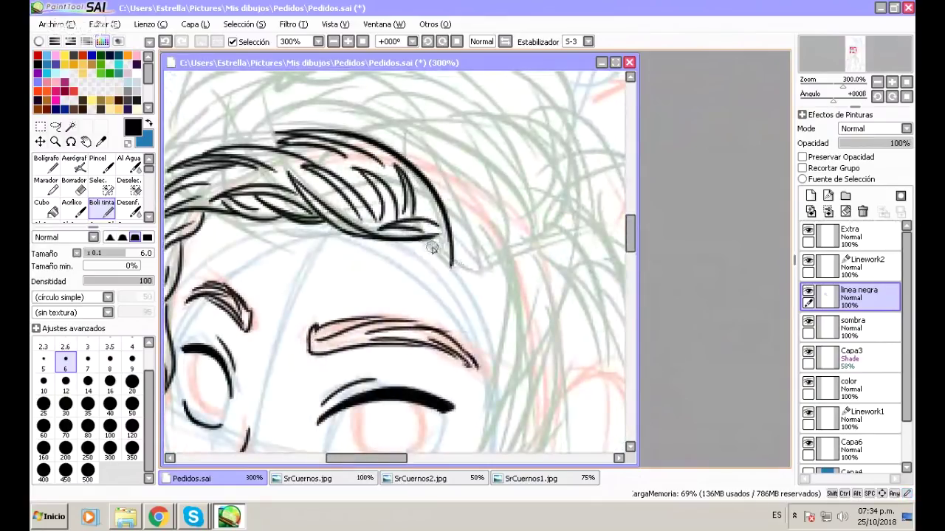
{"action": "left_click_drag", "start_coordinate": [442, 237], "coordinate": [465, 296]}
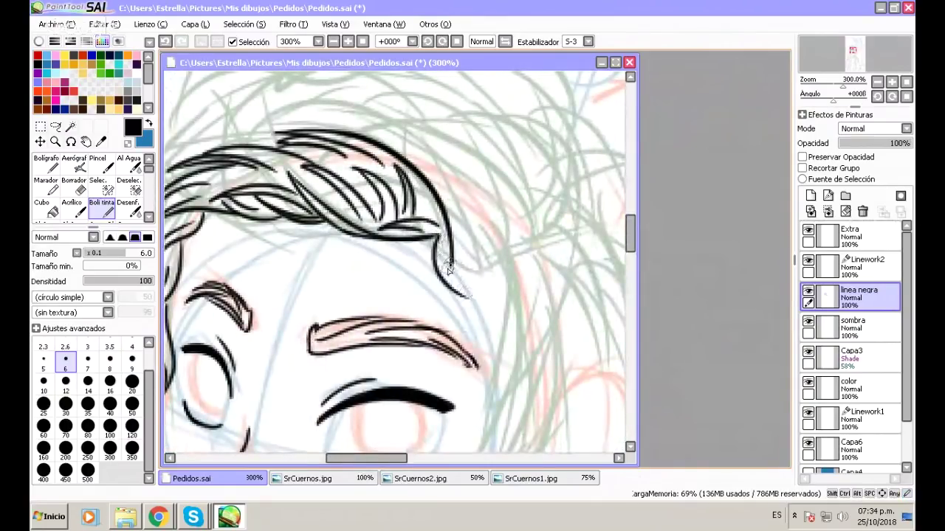
{"action": "left_click_drag", "start_coordinate": [443, 258], "coordinate": [476, 299]}
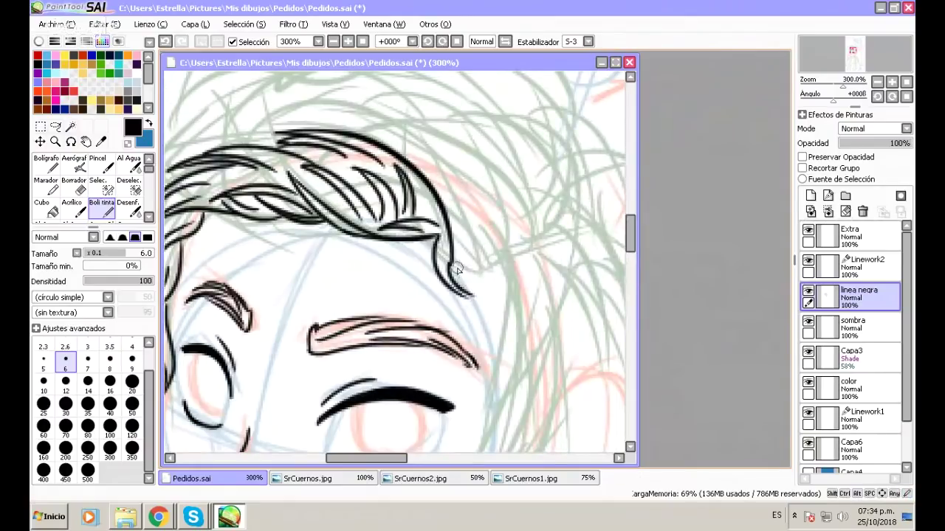
Ink parallel curved strands behind the fringe's end, above the nearer side of the face.
{"action": "mouse_move", "coordinate": [451, 266]}
{"action": "left_mouse_down"}
{"action": "mouse_move", "coordinate": [461, 173]}
{"action": "mouse_move", "coordinate": [482, 189]}
{"action": "mouse_move", "coordinate": [465, 166]}
{"action": "left_mouse_up"}
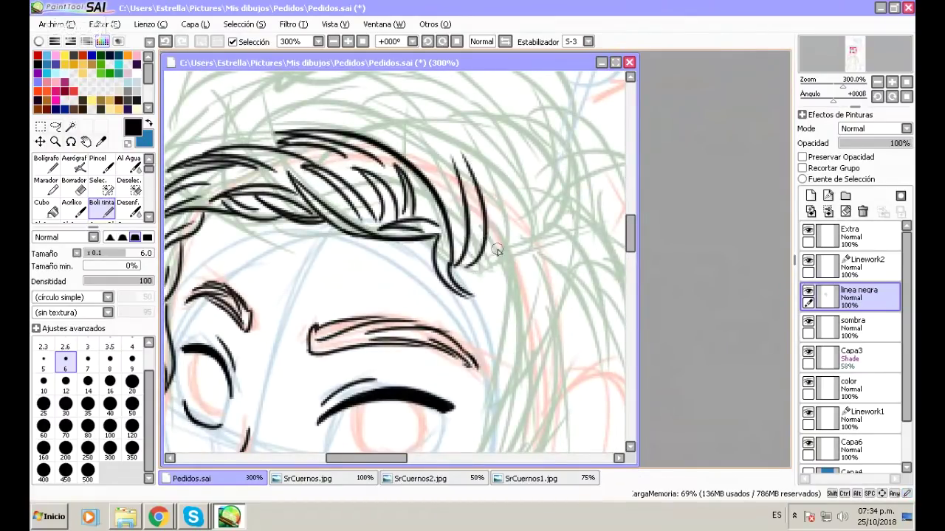
{"action": "left_click_drag", "start_coordinate": [493, 255], "coordinate": [487, 151]}
{"action": "left_click_drag", "start_coordinate": [488, 151], "coordinate": [508, 251]}
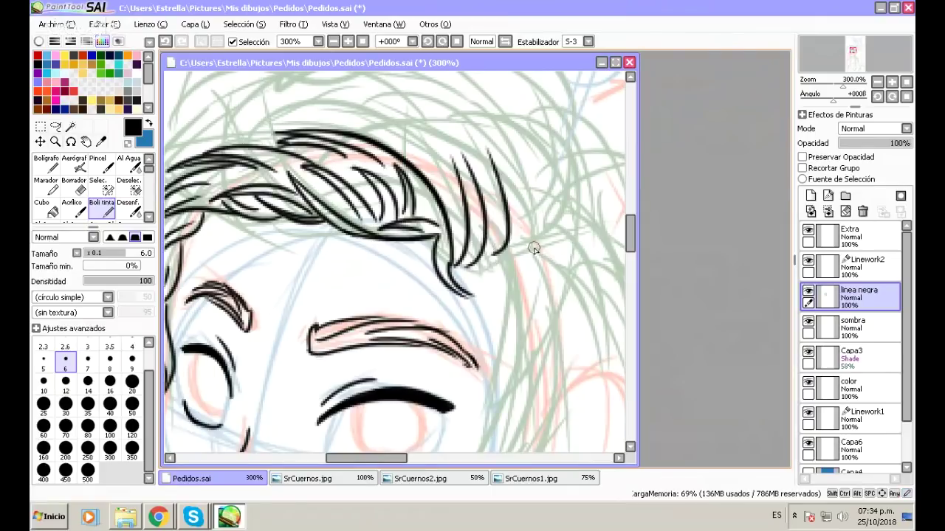
Ink the curved hairline from the curl beneath the fringe down beside the nearer eye, redrawing it until smooth.
{"action": "scroll", "coordinate": [626, 232], "scroll_direction": "up", "scroll_amount": 1}
{"action": "scroll", "coordinate": [626, 231], "scroll_direction": "up", "scroll_amount": 3}
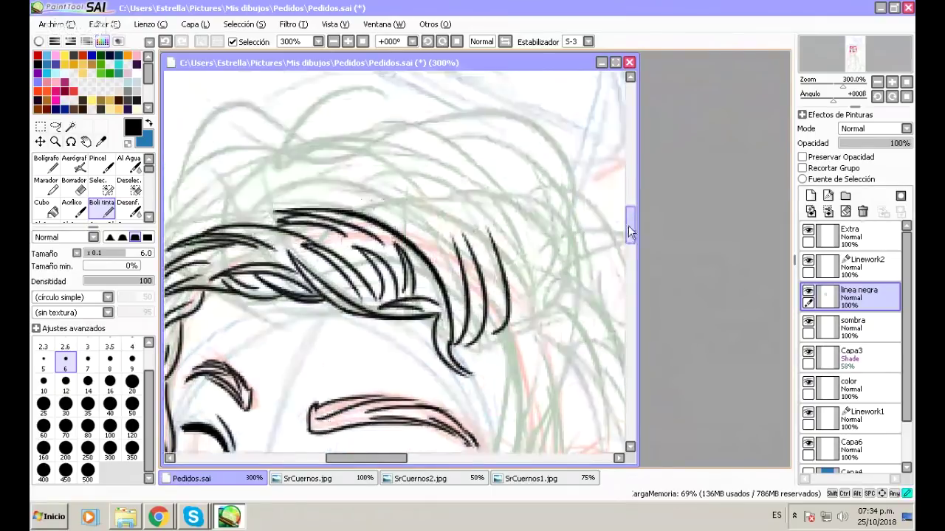
{"action": "left_click", "coordinate": [333, 41]}
{"action": "scroll", "coordinate": [605, 299], "scroll_direction": "down", "scroll_amount": 7}
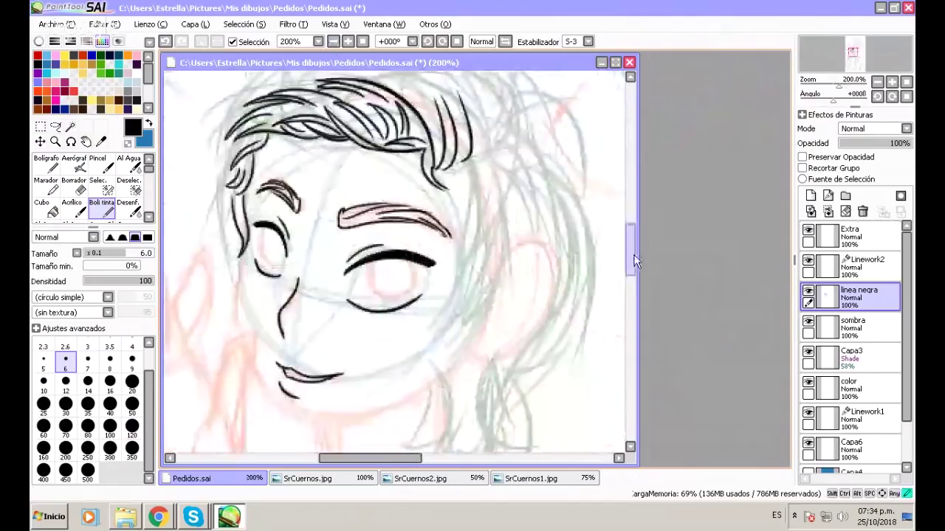
{"action": "left_click_drag", "start_coordinate": [445, 145], "coordinate": [455, 162]}
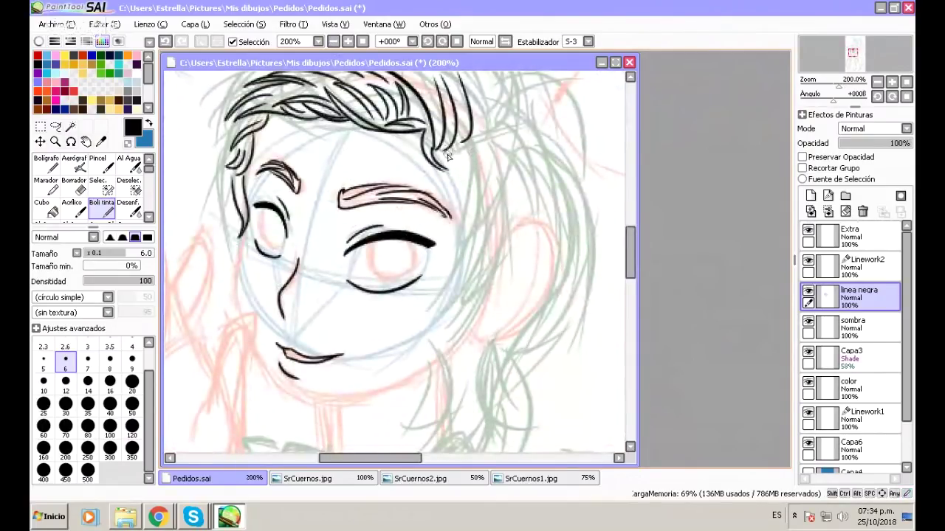
{"action": "mouse_move", "coordinate": [449, 152]}
{"action": "left_mouse_down"}
{"action": "mouse_move", "coordinate": [469, 194]}
{"action": "mouse_move", "coordinate": [463, 236]}
{"action": "left_mouse_up"}
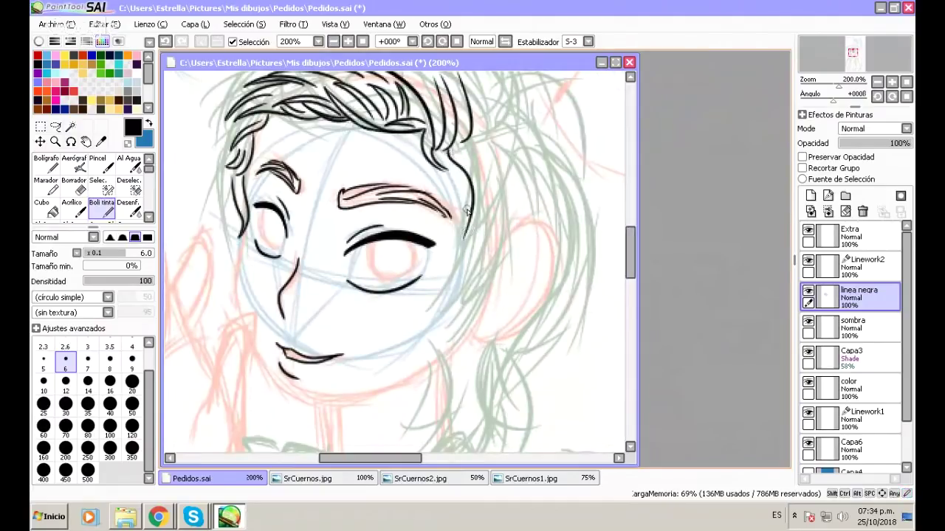
{"action": "key", "text": "ctrl+z"}
{"action": "key", "text": "ctrl+z"}
{"action": "mouse_move", "coordinate": [445, 147]}
{"action": "left_mouse_down"}
{"action": "mouse_move", "coordinate": [470, 215]}
{"action": "mouse_move", "coordinate": [459, 246]}
{"action": "mouse_move", "coordinate": [476, 171]}
{"action": "left_mouse_up"}
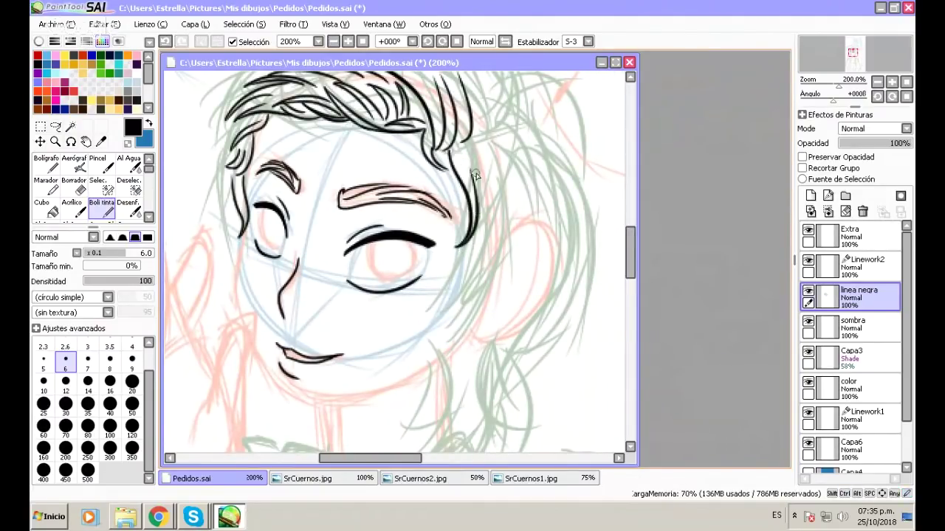
Double the hairline beside the nearer eyebrow with a second curved strand, redrawing it until it fits.
{"action": "key", "text": "ctrl+z"}
{"action": "mouse_move", "coordinate": [458, 248]}
{"action": "left_mouse_down"}
{"action": "mouse_move", "coordinate": [477, 204]}
{"action": "mouse_move", "coordinate": [474, 154]}
{"action": "left_mouse_up"}
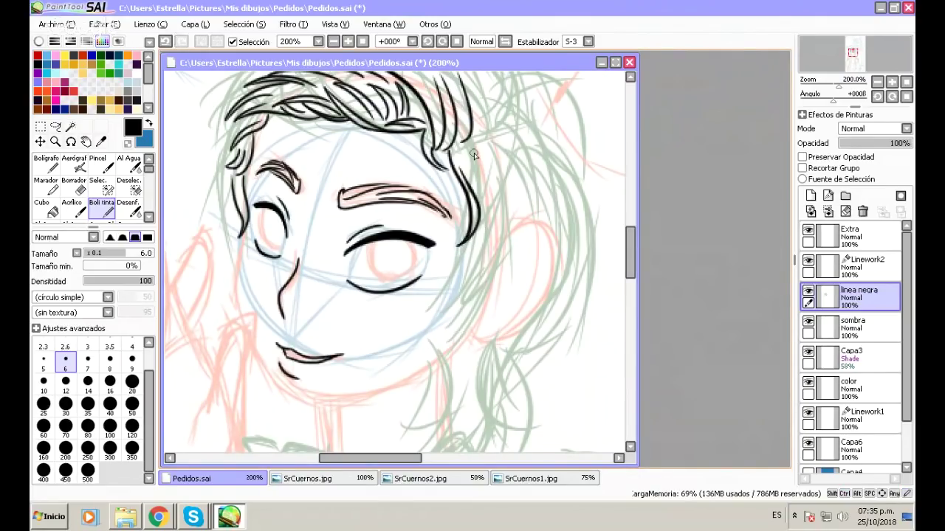
{"action": "key", "text": "ctrl+z"}
{"action": "key", "text": "ctrl+y"}
{"action": "key", "text": "ctrl+z"}
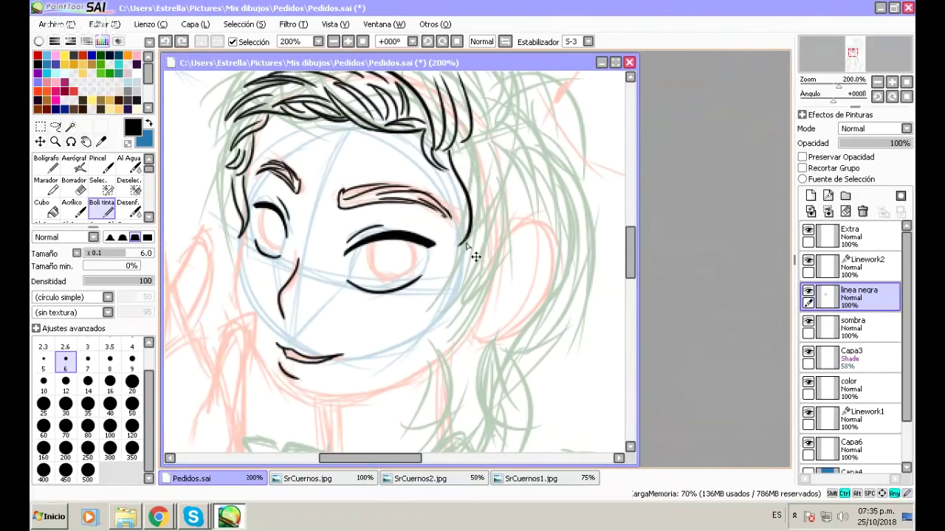
{"action": "mouse_move", "coordinate": [458, 248]}
{"action": "left_mouse_down"}
{"action": "mouse_move", "coordinate": [479, 220]}
{"action": "mouse_move", "coordinate": [472, 164]}
{"action": "left_mouse_up"}
{"action": "key", "text": "ctrl+z"}
{"action": "mouse_move", "coordinate": [462, 246]}
{"action": "left_mouse_down"}
{"action": "mouse_move", "coordinate": [477, 212]}
{"action": "mouse_move", "coordinate": [465, 163]}
{"action": "left_mouse_up"}
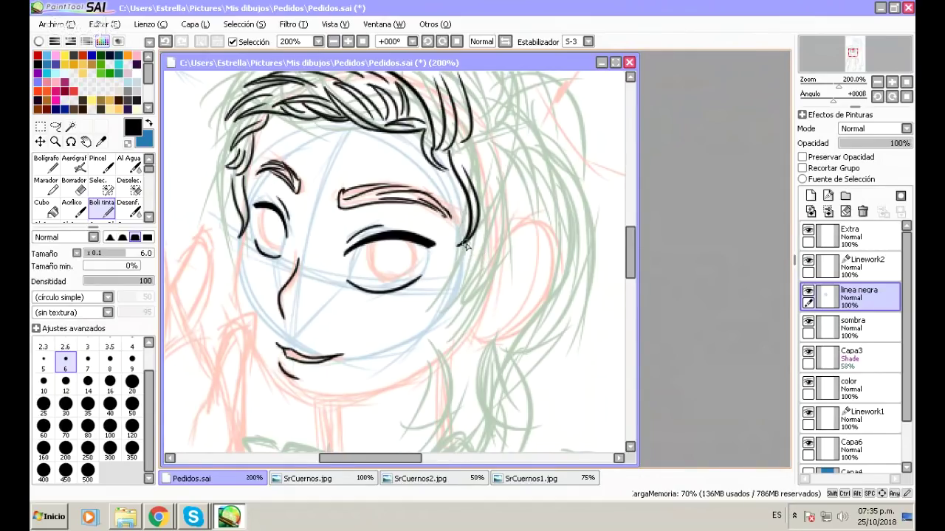
Ink the sideburn's front edge and inner strands descending from the hairline beside the nearer eye, redrawing strokes until smooth.
{"action": "mouse_move", "coordinate": [464, 246]}
{"action": "left_mouse_down"}
{"action": "mouse_move", "coordinate": [446, 304]}
{"action": "mouse_move", "coordinate": [454, 299]}
{"action": "mouse_move", "coordinate": [441, 311]}
{"action": "mouse_move", "coordinate": [472, 286]}
{"action": "mouse_move", "coordinate": [473, 236]}
{"action": "left_mouse_up"}
{"action": "key", "text": "ctrl+z"}
{"action": "left_click_drag", "start_coordinate": [442, 311], "coordinate": [476, 253]}
{"action": "key", "text": "ctrl+z"}
{"action": "left_click_drag", "start_coordinate": [443, 312], "coordinate": [481, 249]}
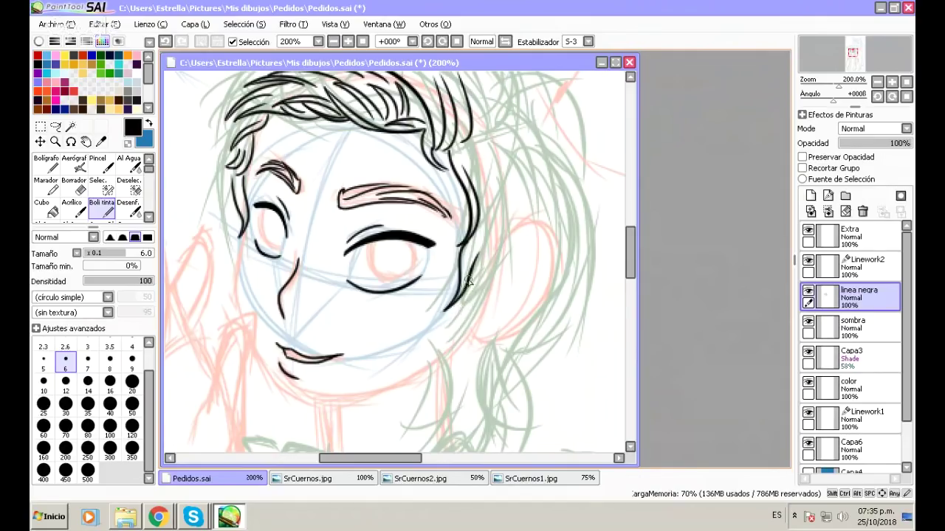
{"action": "left_click_drag", "start_coordinate": [451, 316], "coordinate": [493, 239]}
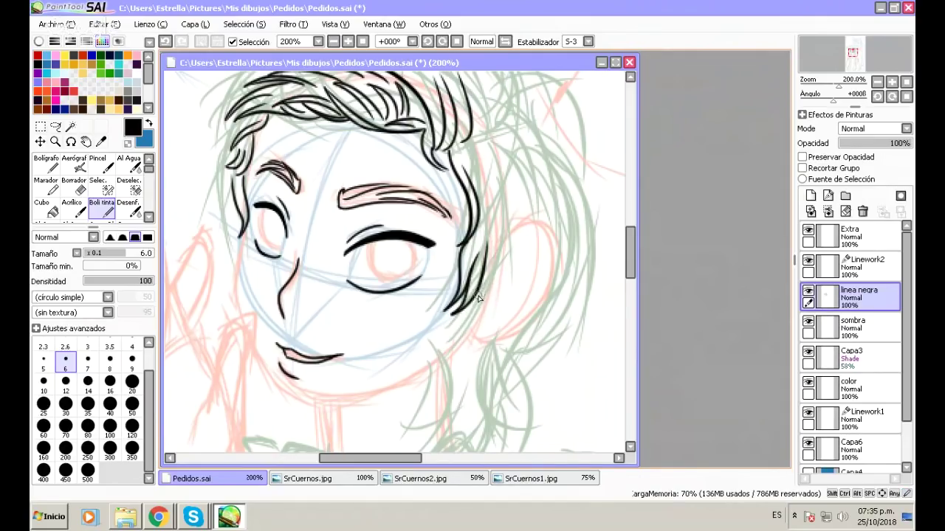
Ink the sideburn's rear edge as a long curve rising from its tip toward the upper ear.
{"action": "left_click_drag", "start_coordinate": [470, 305], "coordinate": [509, 212]}
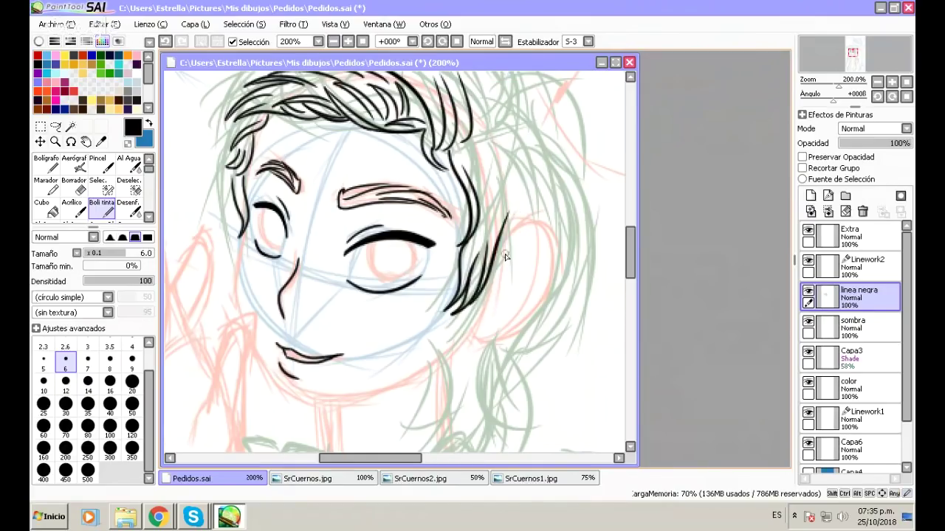
{"action": "key", "text": "ctrl+z"}
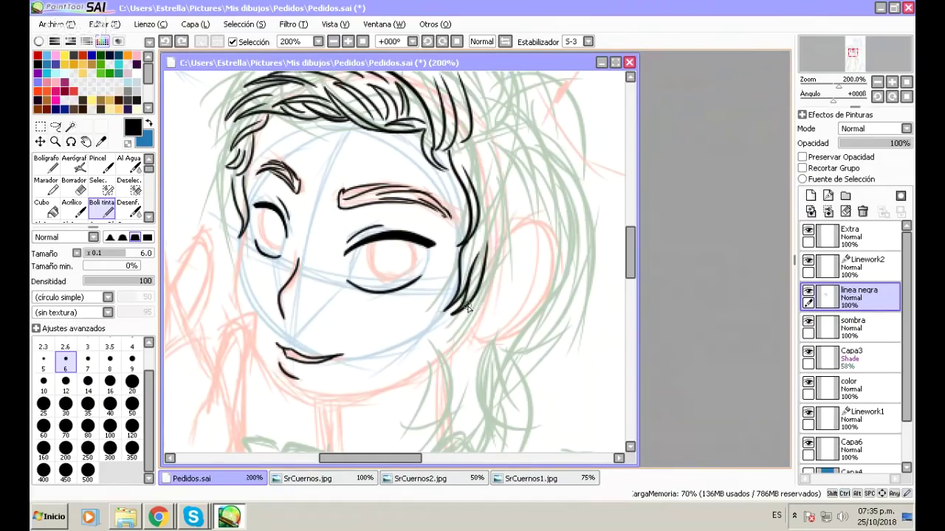
{"action": "left_click_drag", "start_coordinate": [480, 297], "coordinate": [502, 247]}
{"action": "left_click_drag", "start_coordinate": [452, 312], "coordinate": [515, 209]}
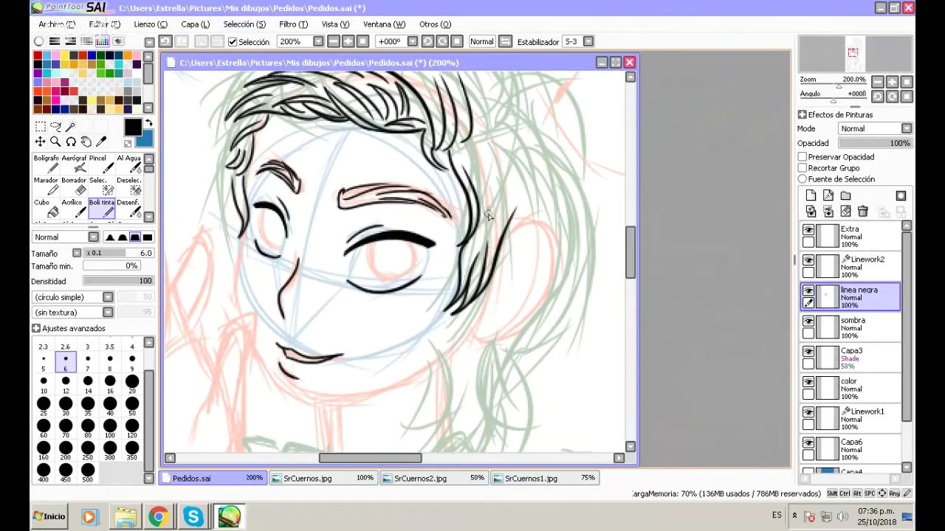
Ink curved strands at the temple between the hairline and the nearer ear, redrawing the rear one until it fits.
{"action": "left_click_drag", "start_coordinate": [467, 156], "coordinate": [493, 220]}
{"action": "mouse_move", "coordinate": [484, 155]}
{"action": "left_mouse_down"}
{"action": "mouse_move", "coordinate": [497, 220]}
{"action": "mouse_move", "coordinate": [508, 193]}
{"action": "left_mouse_up"}
{"action": "key", "text": "ctrl+z"}
{"action": "key", "text": "ctrl+y"}
{"action": "key", "text": "ctrl+z"}
{"action": "left_click_drag", "start_coordinate": [481, 147], "coordinate": [508, 219]}
{"action": "key", "text": "ctrl+z"}
{"action": "left_click_drag", "start_coordinate": [481, 143], "coordinate": [509, 200]}
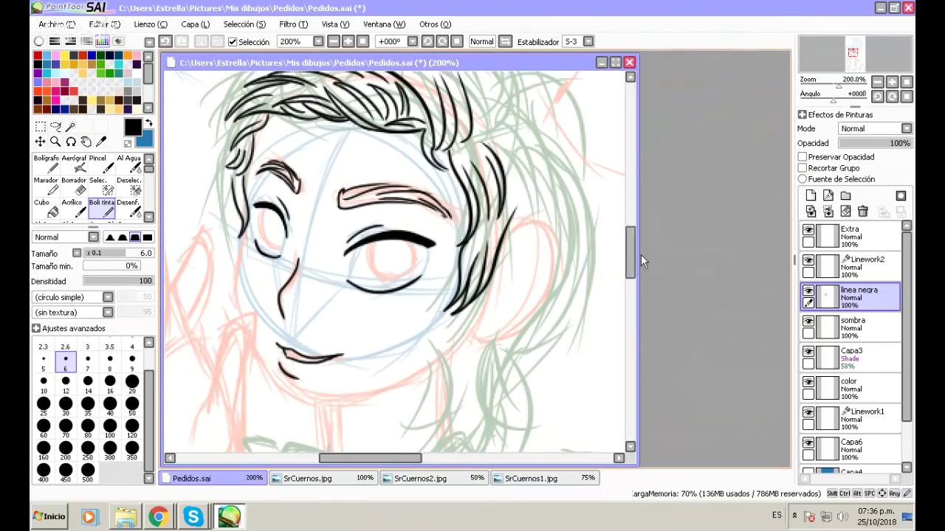
Ink a long arc above the fringe and a shorter curved strand over its front end, redrawing the shorter one.
{"action": "scroll", "coordinate": [414, 158], "scroll_direction": "up", "scroll_amount": 2}
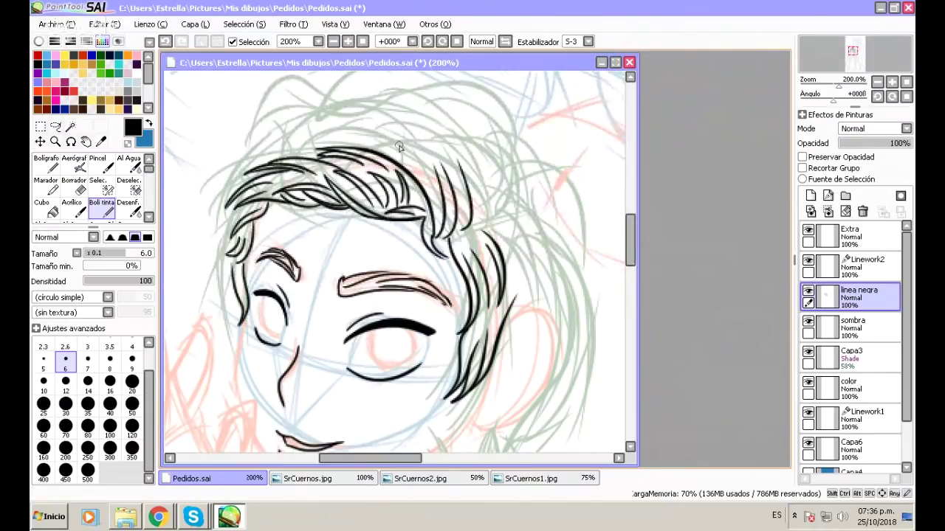
{"action": "left_click_drag", "start_coordinate": [404, 153], "coordinate": [243, 172]}
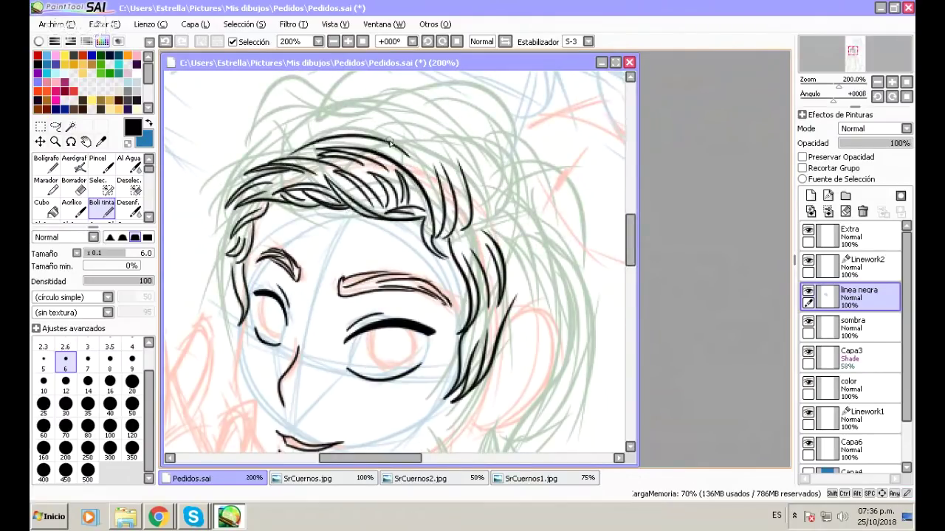
{"action": "mouse_move", "coordinate": [255, 166]}
{"action": "left_mouse_down"}
{"action": "mouse_move", "coordinate": [279, 138]}
{"action": "mouse_move", "coordinate": [346, 135]}
{"action": "left_mouse_up"}
{"action": "key", "text": "ctrl+z"}
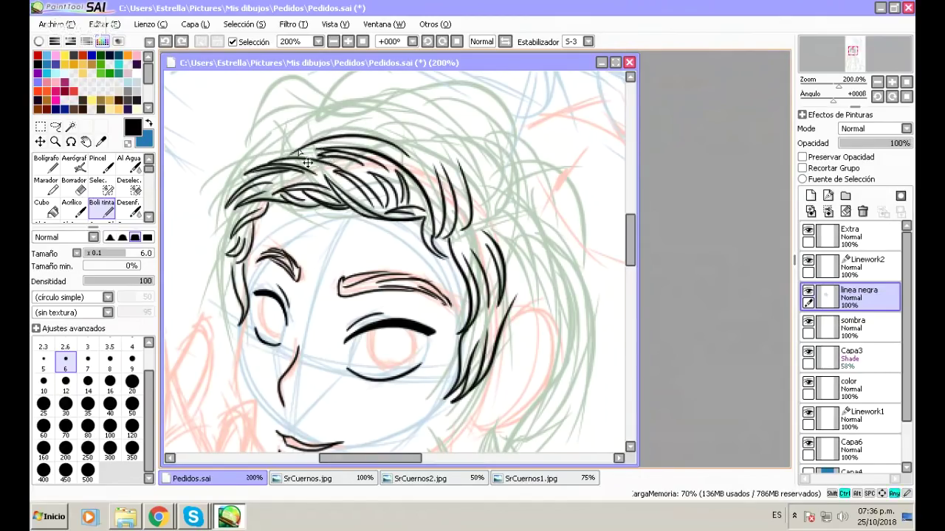
{"action": "left_click_drag", "start_coordinate": [254, 166], "coordinate": [322, 131]}
{"action": "key", "text": "ctrl+z"}
{"action": "left_click_drag", "start_coordinate": [254, 175], "coordinate": [321, 132]}
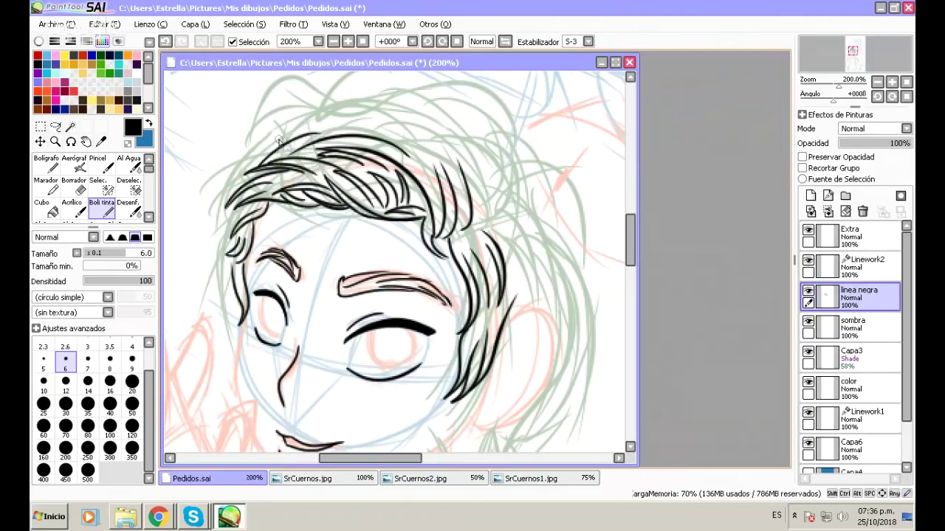
Ink the curved outer strands of a raised tuft above the fringe's front, undoing strokes that miss the sketch.
{"action": "left_click_drag", "start_coordinate": [401, 457], "coordinate": [381, 457]}
{"action": "left_click_drag", "start_coordinate": [631, 252], "coordinate": [630, 242]}
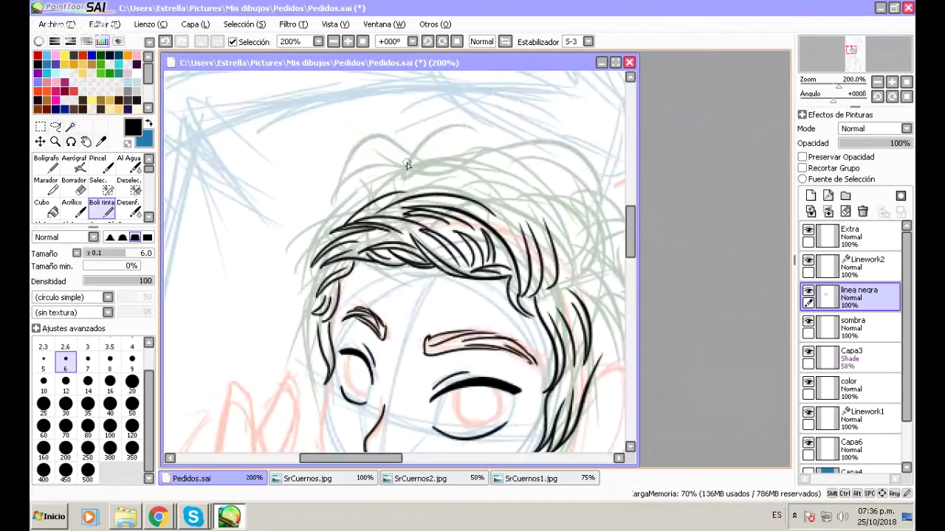
{"action": "key", "text": "ctrl+z"}
{"action": "mouse_move", "coordinate": [399, 158]}
{"action": "left_mouse_down"}
{"action": "mouse_move", "coordinate": [332, 213]}
{"action": "mouse_move", "coordinate": [373, 144]}
{"action": "mouse_move", "coordinate": [405, 159]}
{"action": "left_mouse_up"}
{"action": "key", "text": "ctrl+z"}
{"action": "key", "text": "ctrl+z"}
{"action": "left_click_drag", "start_coordinate": [331, 211], "coordinate": [369, 146]}
{"action": "key", "text": "ctrl+z"}
{"action": "mouse_move", "coordinate": [334, 209]}
{"action": "left_mouse_down"}
{"action": "mouse_move", "coordinate": [354, 163]}
{"action": "mouse_move", "coordinate": [396, 147]}
{"action": "mouse_move", "coordinate": [360, 179]}
{"action": "mouse_move", "coordinate": [369, 175]}
{"action": "mouse_move", "coordinate": [346, 214]}
{"action": "left_mouse_up"}
{"action": "key", "text": "ctrl+z"}
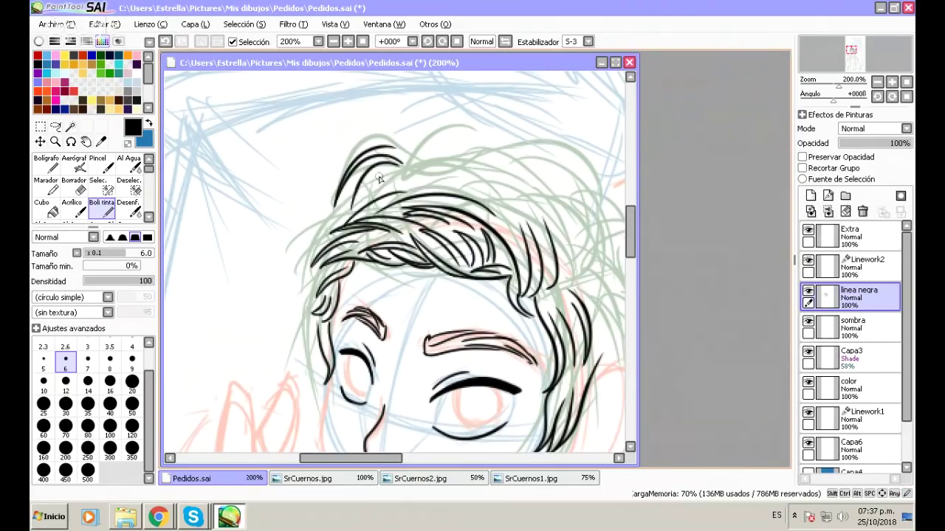
Redraw the inner strand of the raised tuft as a curve running from its tip toward its base.
{"action": "key", "text": "ctrl+z"}
{"action": "mouse_move", "coordinate": [402, 165]}
{"action": "left_mouse_down"}
{"action": "mouse_move", "coordinate": [362, 185]}
{"action": "mouse_move", "coordinate": [355, 200]}
{"action": "left_mouse_up"}
{"action": "key", "text": "ctrl+z"}
{"action": "mouse_move", "coordinate": [403, 164]}
{"action": "left_mouse_down"}
{"action": "mouse_move", "coordinate": [372, 164]}
{"action": "mouse_move", "coordinate": [348, 191]}
{"action": "left_mouse_up"}
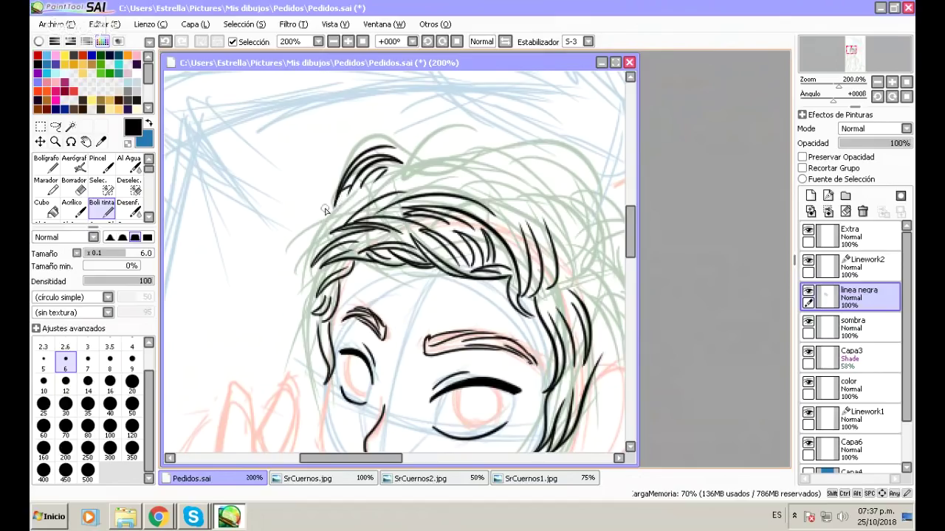
Ink the hair's outer contour from the raised tuft's base down the far side of the fringe, redrawing it until smooth.
{"action": "left_click_drag", "start_coordinate": [335, 198], "coordinate": [324, 222]}
{"action": "key", "text": "ctrl+z"}
{"action": "key", "text": "ctrl+y"}
{"action": "key", "text": "ctrl+z"}
{"action": "key", "text": "ctrl+z"}
{"action": "left_click_drag", "start_coordinate": [337, 193], "coordinate": [324, 216]}
{"action": "key", "text": "ctrl+z"}
{"action": "left_click_drag", "start_coordinate": [325, 217], "coordinate": [296, 256]}
{"action": "key", "text": "ctrl+z"}
{"action": "left_click_drag", "start_coordinate": [324, 214], "coordinate": [298, 266]}
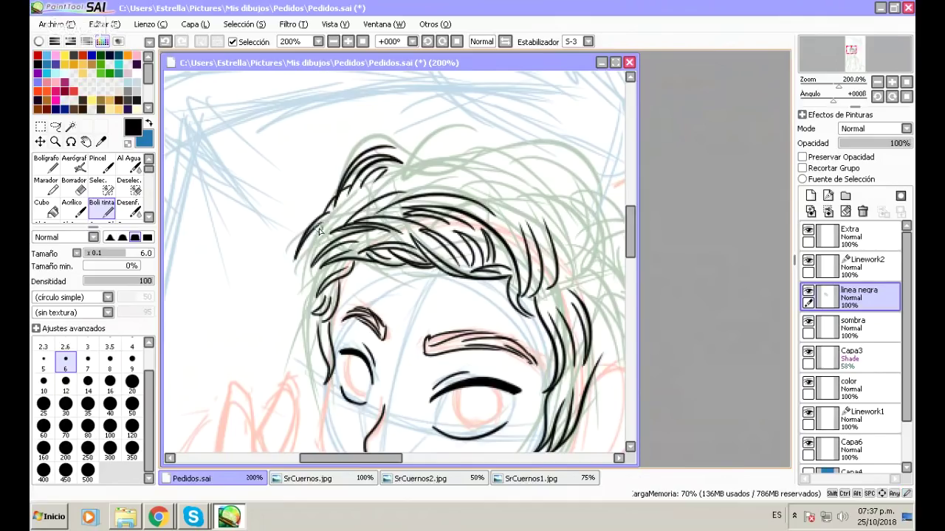
Continue the far-side hair contour down to the curls above the farther eyebrow, ending in a short pointed strand.
{"action": "mouse_move", "coordinate": [324, 218]}
{"action": "left_mouse_down"}
{"action": "mouse_move", "coordinate": [307, 256]}
{"action": "mouse_move", "coordinate": [311, 293]}
{"action": "mouse_move", "coordinate": [297, 306]}
{"action": "mouse_move", "coordinate": [313, 309]}
{"action": "mouse_move", "coordinate": [317, 294]}
{"action": "mouse_move", "coordinate": [298, 317]}
{"action": "left_mouse_up"}
{"action": "key", "text": "ctrl+z"}
{"action": "mouse_move", "coordinate": [315, 285]}
{"action": "left_mouse_down"}
{"action": "mouse_move", "coordinate": [298, 316]}
{"action": "mouse_move", "coordinate": [318, 274]}
{"action": "left_mouse_up"}
{"action": "key", "text": "ctrl+z"}
{"action": "key", "text": "ctrl+z"}
{"action": "left_click_drag", "start_coordinate": [299, 316], "coordinate": [319, 273]}
{"action": "key", "text": "ctrl+z"}
{"action": "left_click_drag", "start_coordinate": [299, 315], "coordinate": [326, 270]}
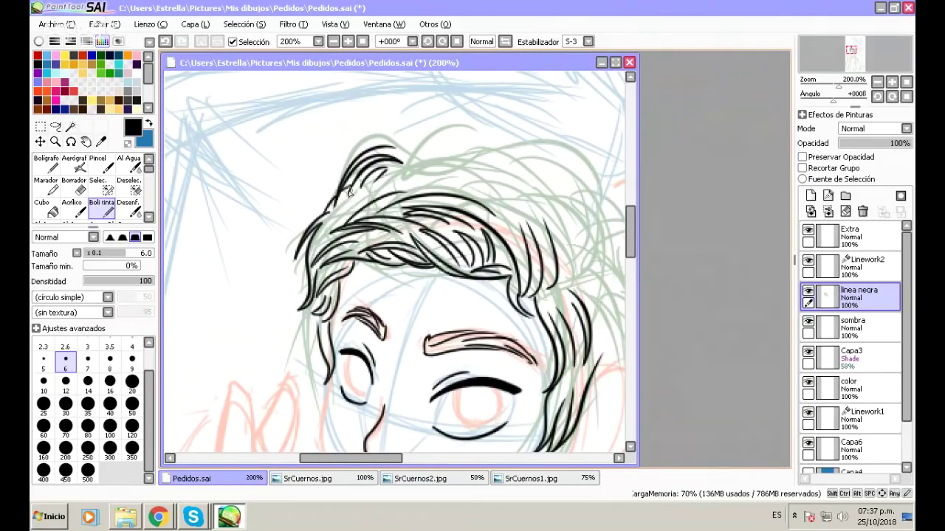
Ink the raised tuft's lower edge with repeated redraws and add a short strand joining its base to the fringe.
{"action": "left_click_drag", "start_coordinate": [344, 202], "coordinate": [398, 170]}
{"action": "key", "text": "ctrl+z"}
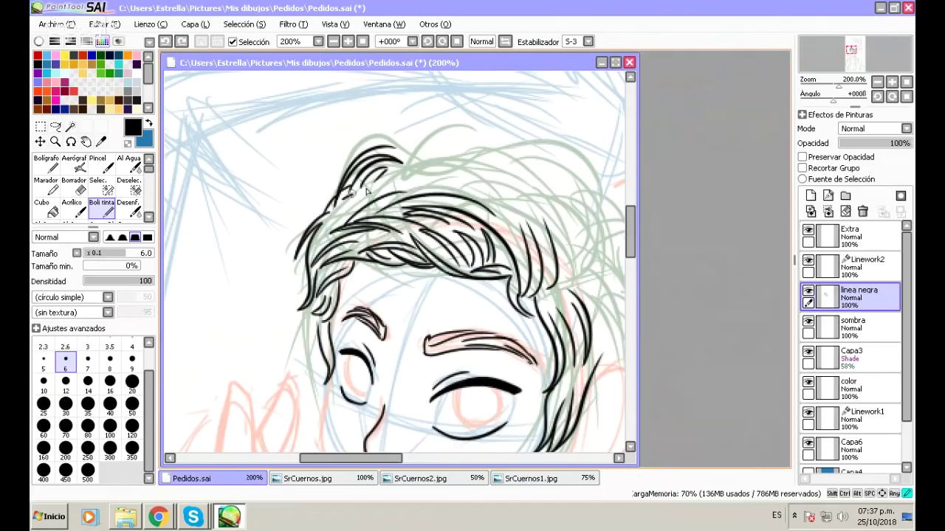
{"action": "left_click_drag", "start_coordinate": [366, 190], "coordinate": [391, 173]}
{"action": "key", "text": "ctrl+z"}
{"action": "left_click_drag", "start_coordinate": [350, 195], "coordinate": [388, 171]}
{"action": "key", "text": "ctrl+z"}
{"action": "left_click_drag", "start_coordinate": [350, 195], "coordinate": [391, 172]}
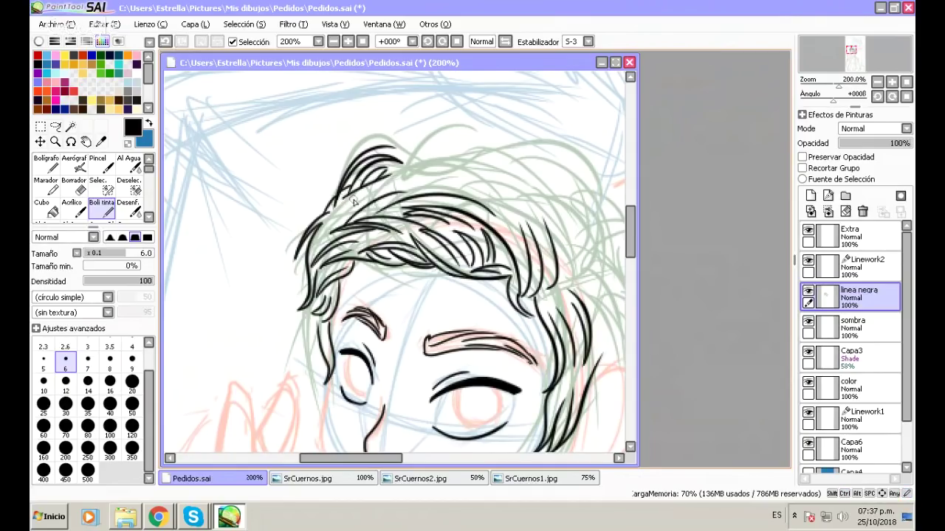
{"action": "key", "text": "ctrl+z"}
{"action": "left_click_drag", "start_coordinate": [347, 196], "coordinate": [391, 174]}
{"action": "key", "text": "ctrl+z"}
{"action": "mouse_move", "coordinate": [350, 197]}
{"action": "left_mouse_down"}
{"action": "mouse_move", "coordinate": [391, 173]}
{"action": "mouse_move", "coordinate": [346, 204]}
{"action": "mouse_move", "coordinate": [391, 192]}
{"action": "left_mouse_up"}
{"action": "key", "text": "ctrl+z"}
{"action": "left_click_drag", "start_coordinate": [344, 210], "coordinate": [329, 223]}
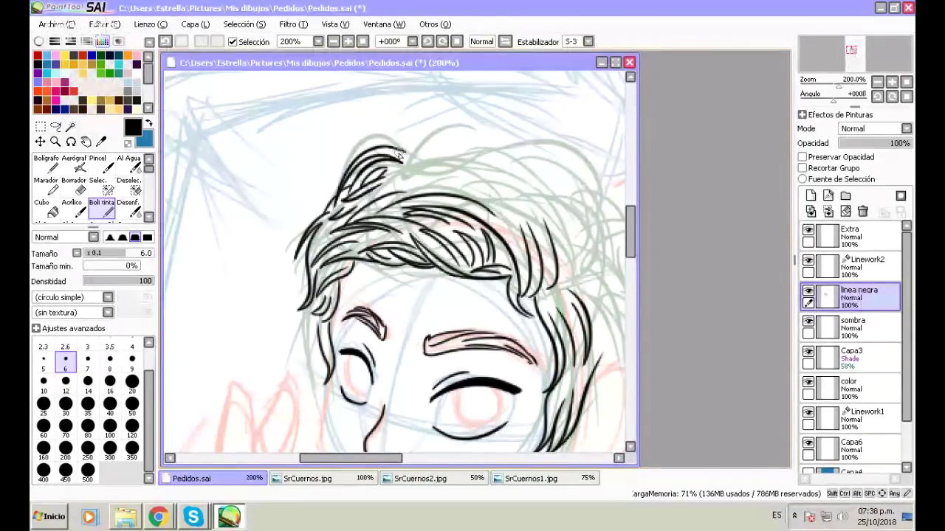
Ink a curved tuft along the top of the hair and the hanging strands beside the far temple.
{"action": "left_click_drag", "start_coordinate": [398, 155], "coordinate": [458, 141]}
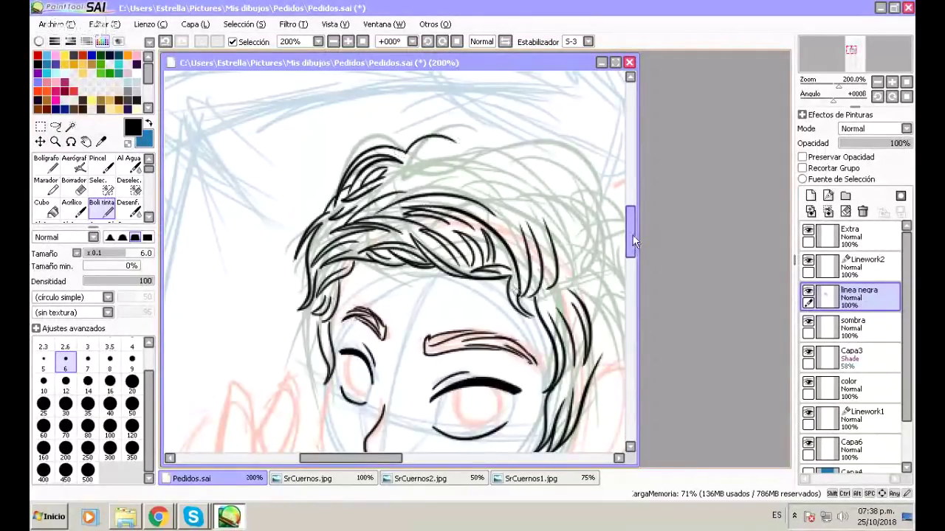
{"action": "left_click_drag", "start_coordinate": [633, 241], "coordinate": [633, 259]}
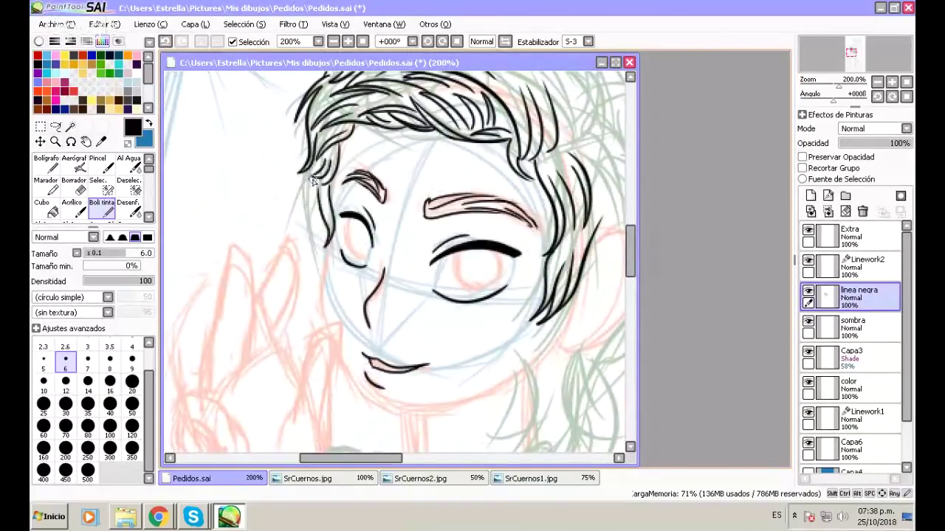
{"action": "left_click_drag", "start_coordinate": [307, 172], "coordinate": [316, 243]}
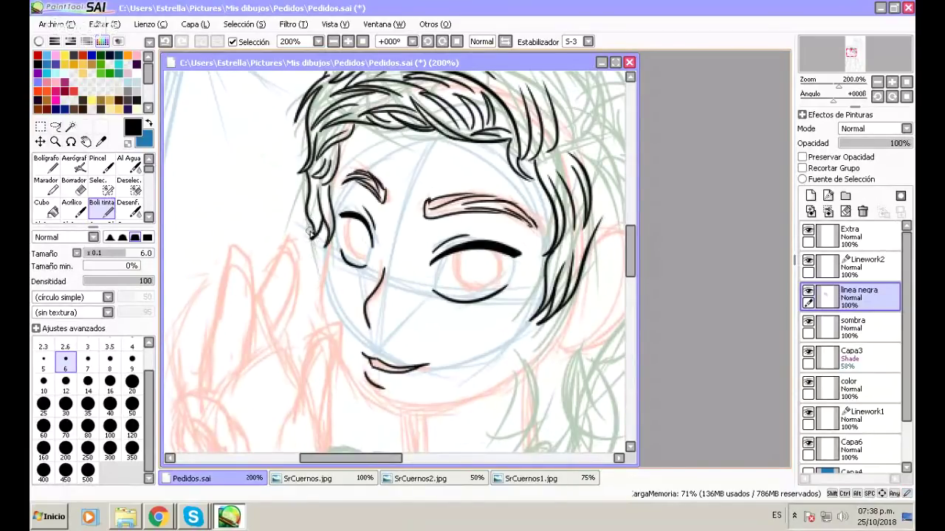
{"action": "key", "text": "ctrl+z"}
{"action": "left_click_drag", "start_coordinate": [313, 208], "coordinate": [324, 244]}
{"action": "scroll", "coordinate": [634, 245], "scroll_direction": "up", "scroll_amount": 2}
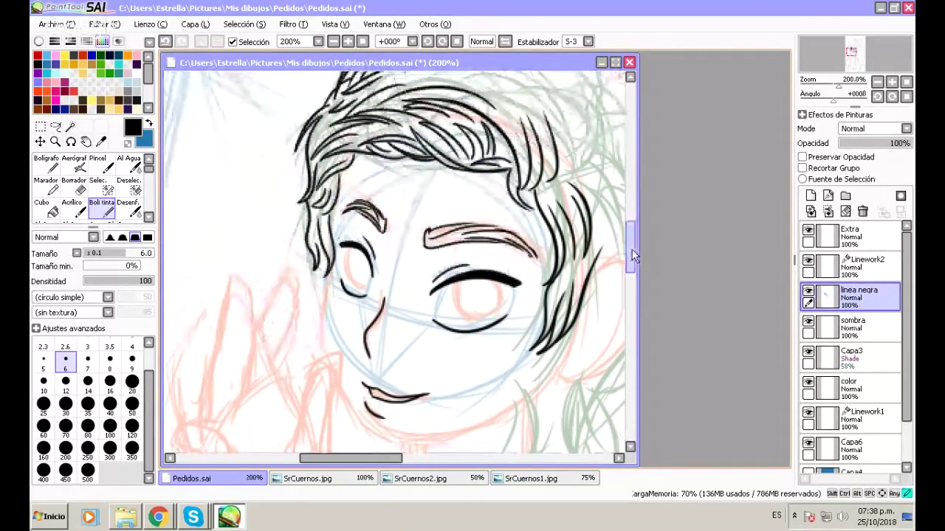
Extend the hair's top outline in black and ink long curved strands across the crown beneath it.
{"action": "scroll", "coordinate": [634, 256], "scroll_direction": "up", "scroll_amount": 5}
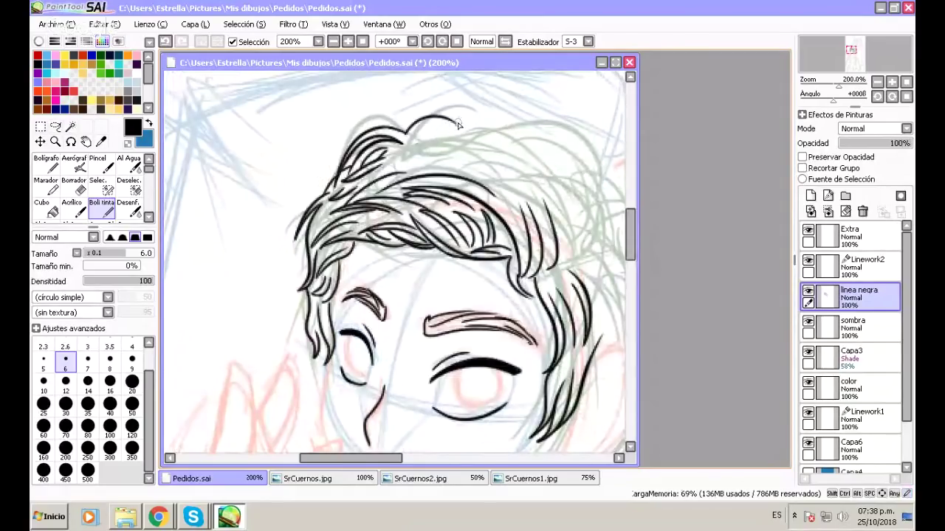
{"action": "mouse_move", "coordinate": [455, 124]}
{"action": "left_mouse_down"}
{"action": "mouse_move", "coordinate": [486, 115]}
{"action": "mouse_move", "coordinate": [528, 132]}
{"action": "left_mouse_up"}
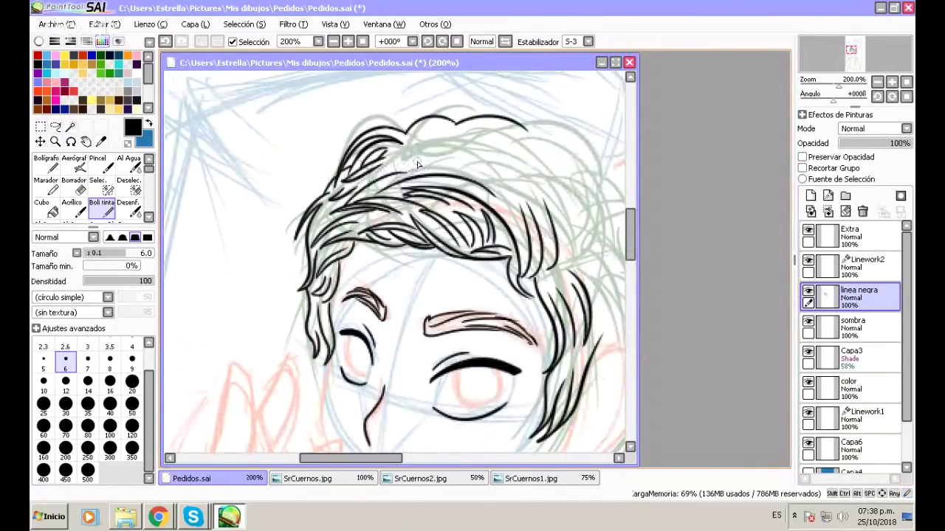
{"action": "mouse_move", "coordinate": [401, 166]}
{"action": "left_mouse_down"}
{"action": "mouse_move", "coordinate": [451, 164]}
{"action": "mouse_move", "coordinate": [479, 178]}
{"action": "left_mouse_up"}
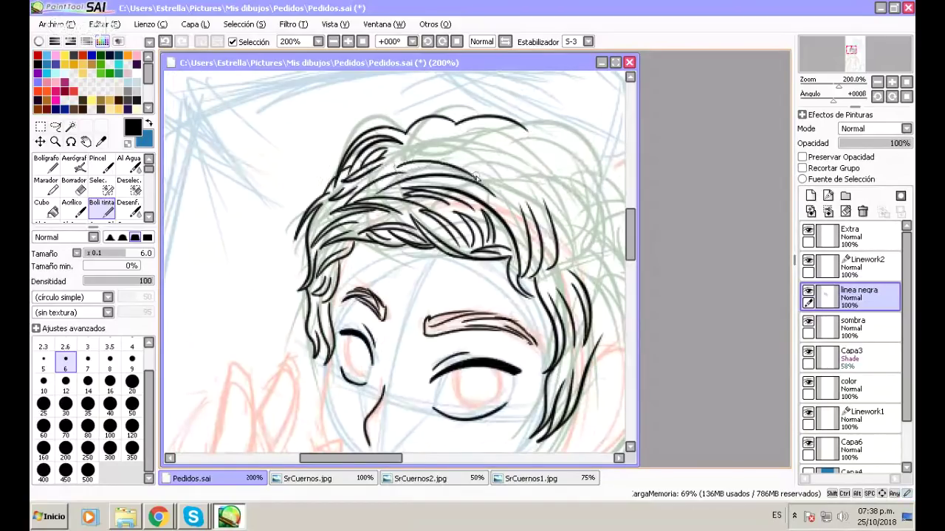
{"action": "mouse_move", "coordinate": [394, 169]}
{"action": "left_mouse_down"}
{"action": "mouse_move", "coordinate": [433, 151]}
{"action": "mouse_move", "coordinate": [493, 176]}
{"action": "left_mouse_up"}
{"action": "key", "text": "ctrl+z"}
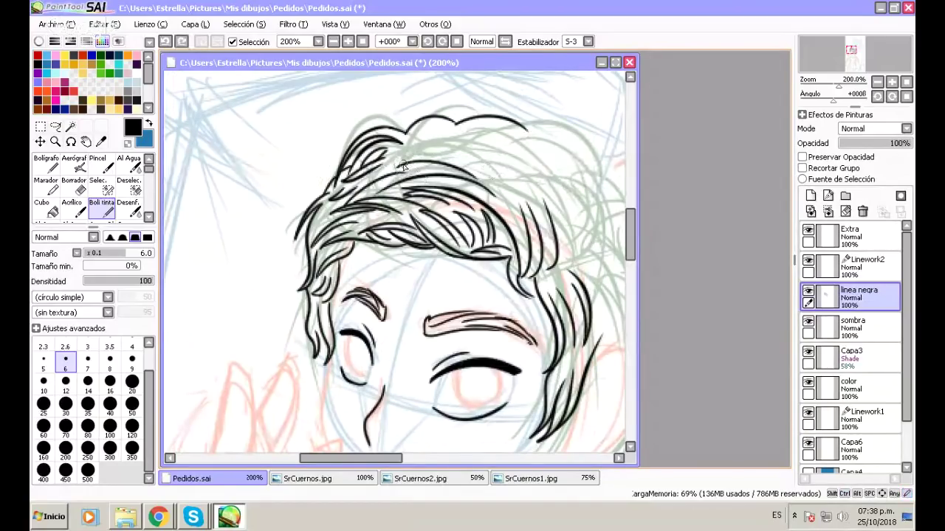
{"action": "mouse_move", "coordinate": [396, 162]}
{"action": "left_mouse_down"}
{"action": "mouse_move", "coordinate": [476, 158]}
{"action": "mouse_move", "coordinate": [495, 177]}
{"action": "left_mouse_up"}
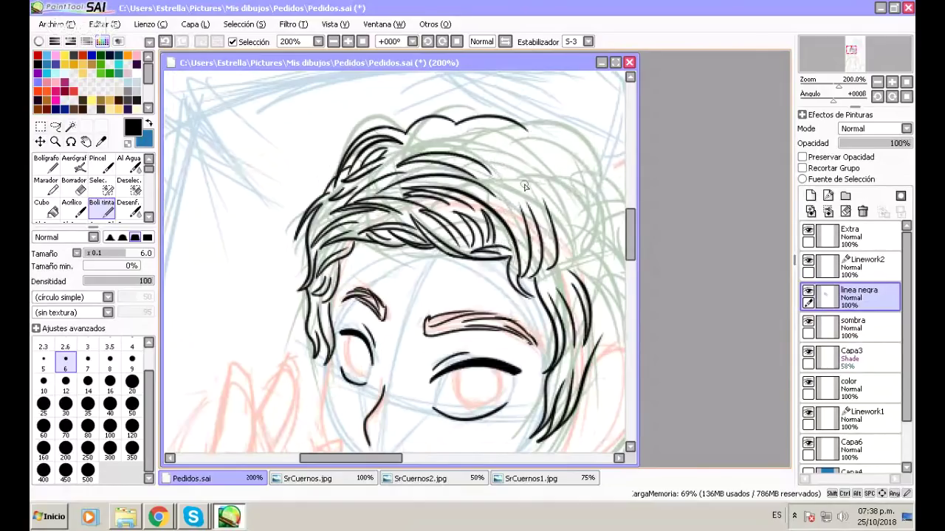
Fill the crown with more inked strands sweeping back and down, plus a short strand under the top outline.
{"action": "mouse_move", "coordinate": [499, 188]}
{"action": "left_mouse_down"}
{"action": "mouse_move", "coordinate": [530, 210]}
{"action": "mouse_move", "coordinate": [516, 186]}
{"action": "mouse_move", "coordinate": [535, 189]}
{"action": "mouse_move", "coordinate": [547, 214]}
{"action": "left_mouse_up"}
{"action": "left_click_drag", "start_coordinate": [534, 192], "coordinate": [545, 214]}
{"action": "key", "text": "ctrl+z"}
{"action": "left_click_drag", "start_coordinate": [520, 181], "coordinate": [545, 210]}
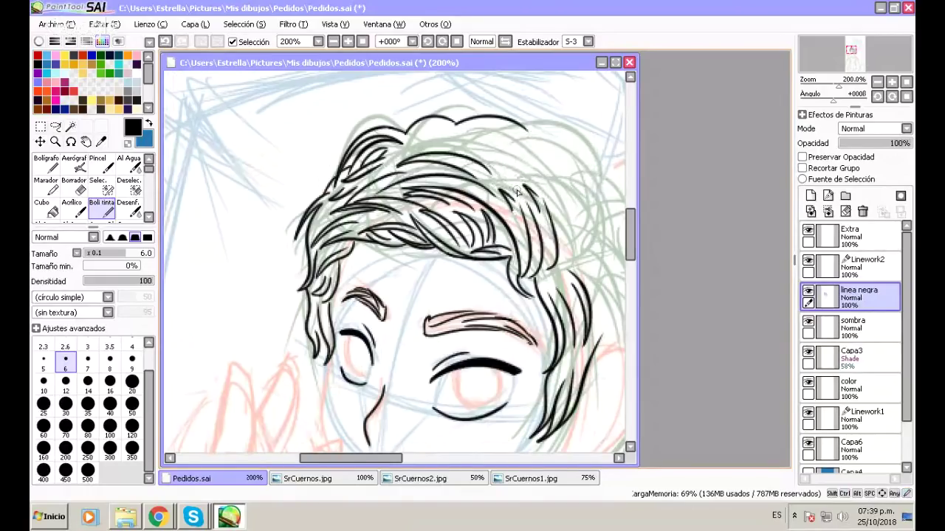
{"action": "left_click_drag", "start_coordinate": [480, 154], "coordinate": [528, 189]}
{"action": "left_click_drag", "start_coordinate": [419, 140], "coordinate": [456, 133]}
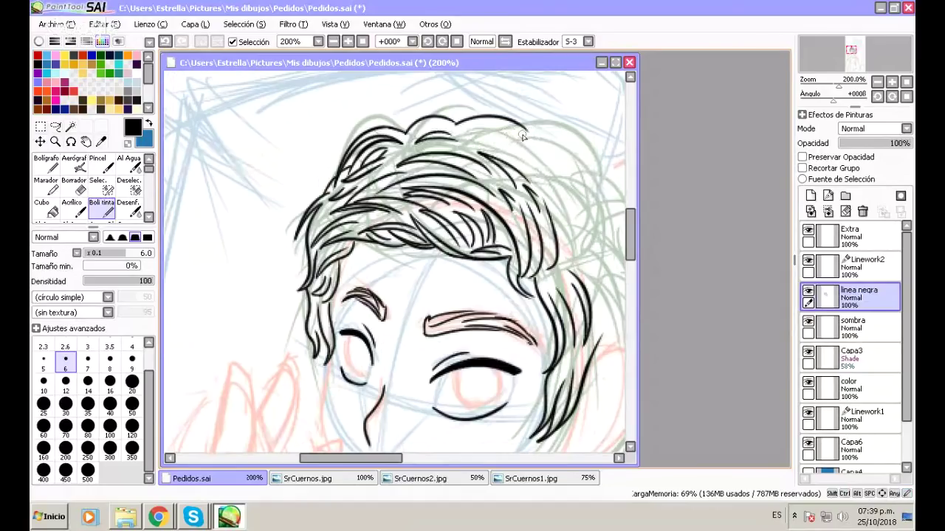
Ink the rounded back outline of the upper hair and add curved strands inside it.
{"action": "mouse_move", "coordinate": [515, 131]}
{"action": "left_mouse_down"}
{"action": "mouse_move", "coordinate": [566, 141]}
{"action": "mouse_move", "coordinate": [597, 181]}
{"action": "left_mouse_up"}
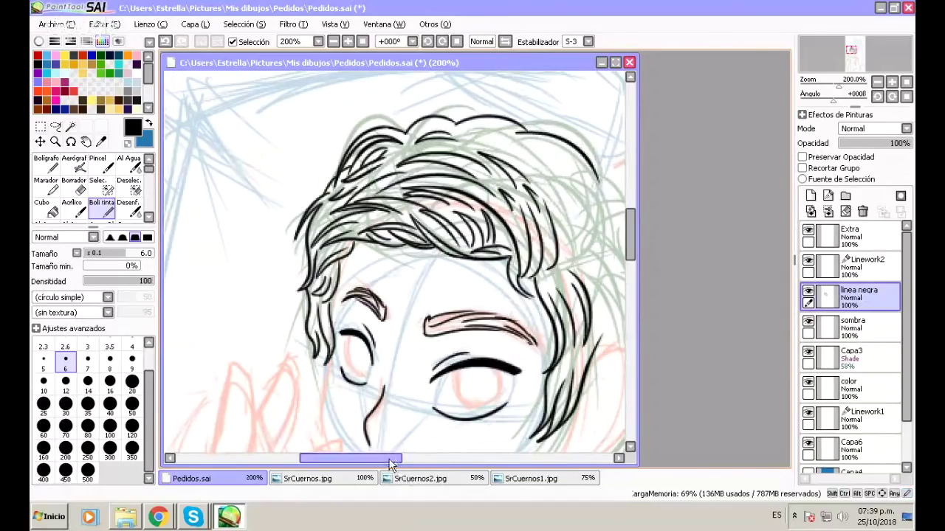
{"action": "left_click_drag", "start_coordinate": [390, 463], "coordinate": [412, 464]}
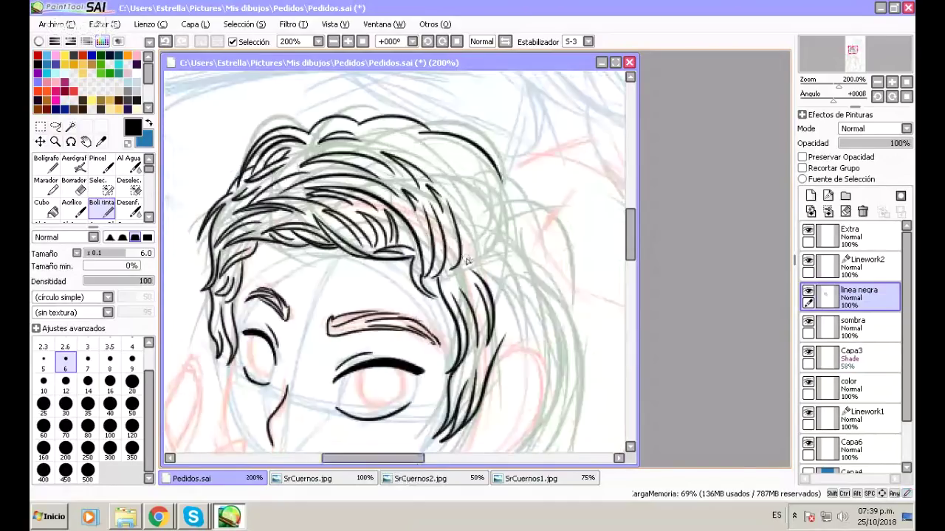
{"action": "mouse_move", "coordinate": [478, 195]}
{"action": "left_mouse_down"}
{"action": "mouse_move", "coordinate": [463, 262]}
{"action": "mouse_move", "coordinate": [483, 254]}
{"action": "left_mouse_up"}
{"action": "mouse_move", "coordinate": [493, 214]}
{"action": "left_mouse_down"}
{"action": "mouse_move", "coordinate": [479, 262]}
{"action": "mouse_move", "coordinate": [506, 193]}
{"action": "left_mouse_up"}
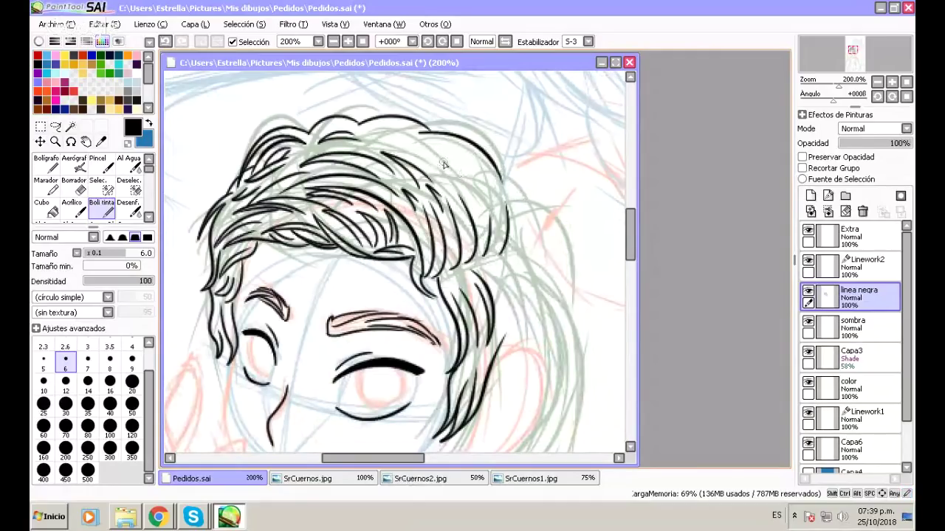
{"action": "mouse_move", "coordinate": [447, 158]}
{"action": "left_mouse_down"}
{"action": "mouse_move", "coordinate": [419, 154]}
{"action": "mouse_move", "coordinate": [473, 188]}
{"action": "left_mouse_up"}
{"action": "left_click_drag", "start_coordinate": [629, 248], "coordinate": [502, 171]}
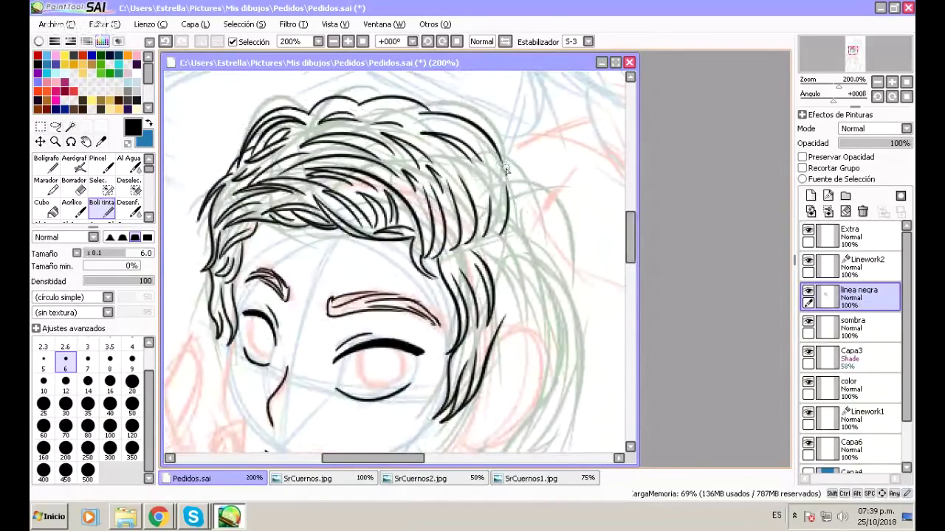
{"action": "mouse_move", "coordinate": [505, 168]}
{"action": "left_mouse_down"}
{"action": "mouse_move", "coordinate": [520, 190]}
{"action": "mouse_move", "coordinate": [517, 244]}
{"action": "left_mouse_up"}
{"action": "left_click_drag", "start_coordinate": [525, 206], "coordinate": [517, 238]}
Ink the curled tuft of hair sticking out behind the head, with its pointed lower tips.
{"action": "left_click_drag", "start_coordinate": [521, 224], "coordinate": [555, 251]}
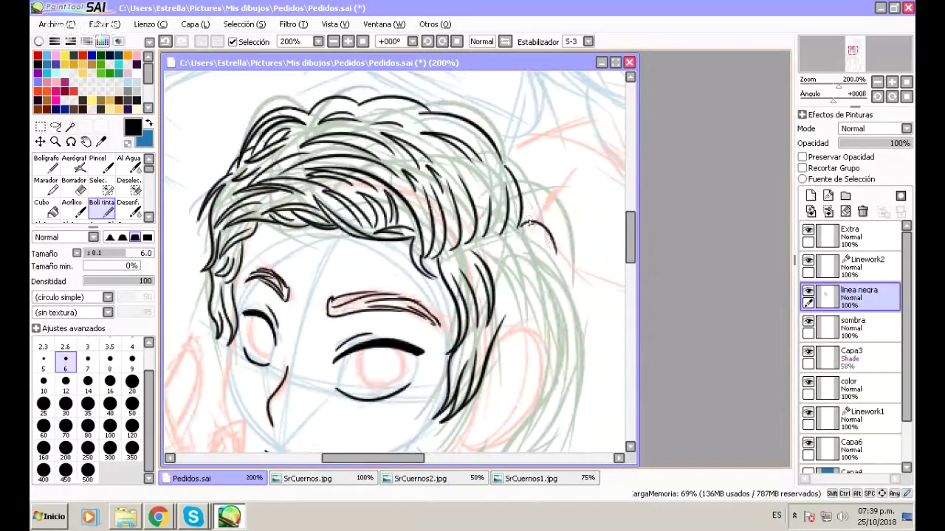
{"action": "key", "text": "ctrl+z"}
{"action": "mouse_move", "coordinate": [521, 222]}
{"action": "left_mouse_down"}
{"action": "mouse_move", "coordinate": [564, 237]}
{"action": "mouse_move", "coordinate": [572, 267]}
{"action": "mouse_move", "coordinate": [558, 269]}
{"action": "left_mouse_up"}
{"action": "key", "text": "ctrl+z"}
{"action": "left_click_drag", "start_coordinate": [527, 235], "coordinate": [574, 302]}
{"action": "key", "text": "ctrl+z"}
{"action": "mouse_move", "coordinate": [529, 238]}
{"action": "left_mouse_down"}
{"action": "mouse_move", "coordinate": [570, 282]}
{"action": "mouse_move", "coordinate": [562, 293]}
{"action": "left_mouse_up"}
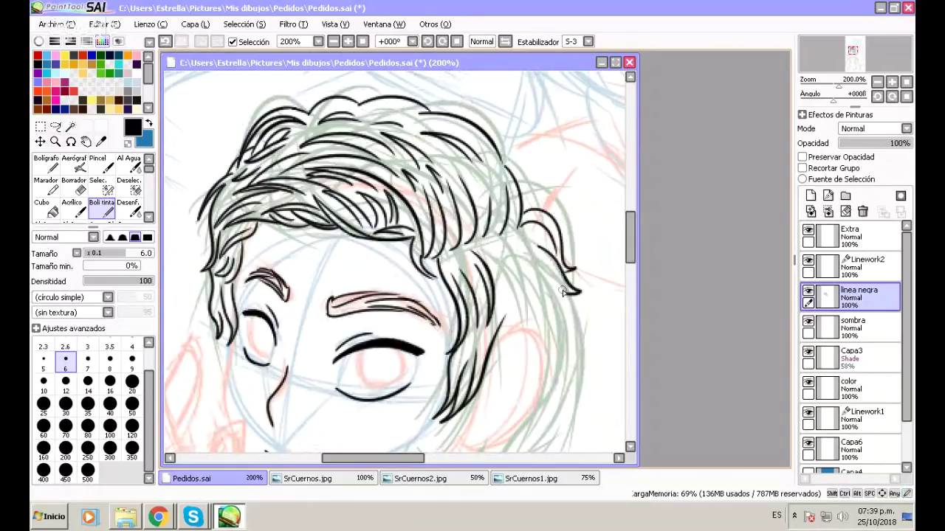
{"action": "key", "text": "ctrl+z"}
{"action": "mouse_move", "coordinate": [533, 235]}
{"action": "left_mouse_down"}
{"action": "mouse_move", "coordinate": [580, 295]}
{"action": "mouse_move", "coordinate": [563, 294]}
{"action": "left_mouse_up"}
Ink the face contour from the far temple down the cheek, around the chin and along the jaw.
{"action": "left_click_drag", "start_coordinate": [630, 245], "coordinate": [633, 281]}
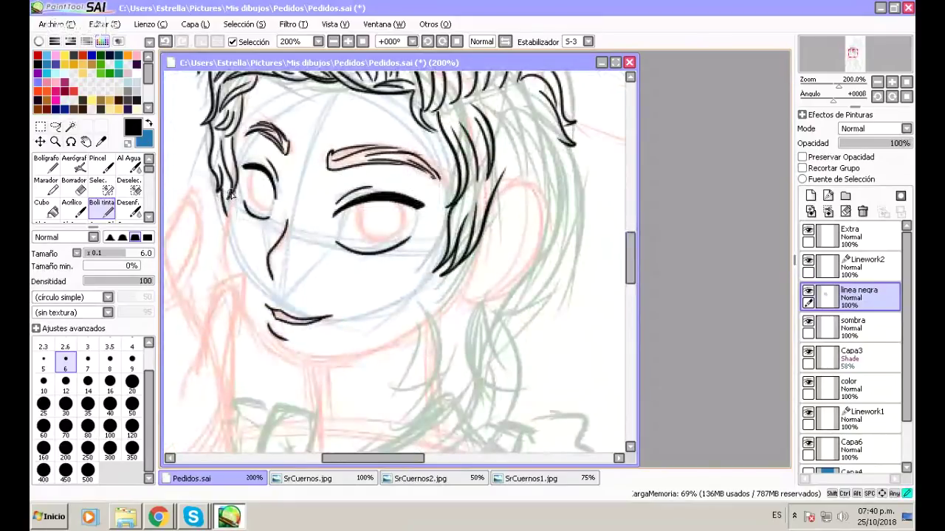
{"action": "left_click_drag", "start_coordinate": [231, 193], "coordinate": [233, 285]}
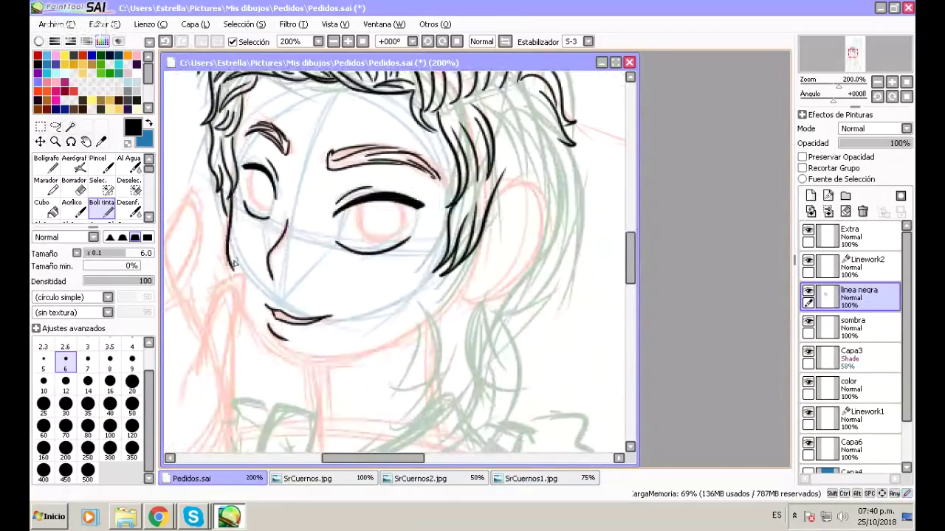
{"action": "key", "text": "ctrl+z"}
{"action": "left_click_drag", "start_coordinate": [230, 189], "coordinate": [235, 290]}
{"action": "key", "text": "ctrl+z"}
{"action": "mouse_move", "coordinate": [233, 196]}
{"action": "left_mouse_down"}
{"action": "mouse_move", "coordinate": [227, 272]}
{"action": "mouse_move", "coordinate": [278, 352]}
{"action": "left_mouse_up"}
{"action": "key", "text": "ctrl+z"}
{"action": "mouse_move", "coordinate": [231, 194]}
{"action": "left_mouse_down"}
{"action": "mouse_move", "coordinate": [228, 242]}
{"action": "mouse_move", "coordinate": [288, 370]}
{"action": "left_mouse_up"}
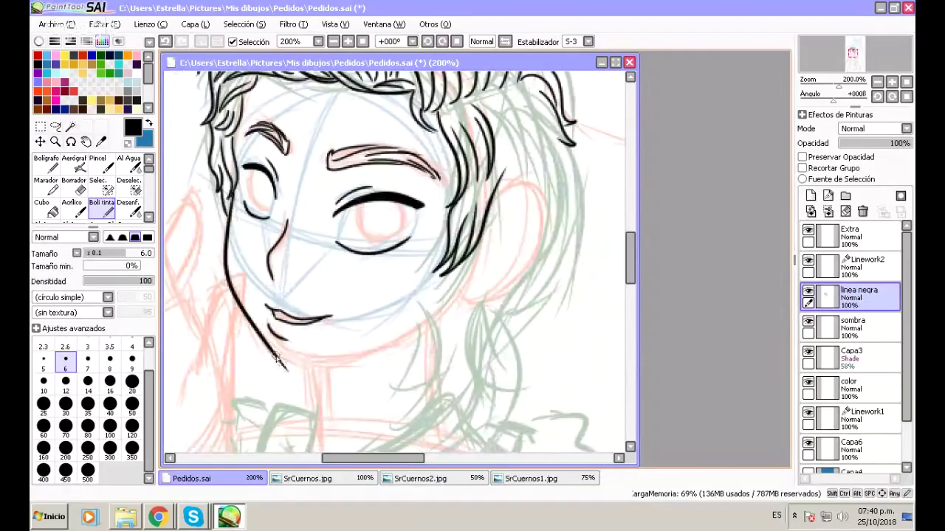
{"action": "mouse_move", "coordinate": [277, 356]}
{"action": "left_mouse_down"}
{"action": "mouse_move", "coordinate": [293, 369]}
{"action": "mouse_move", "coordinate": [330, 371]}
{"action": "mouse_move", "coordinate": [437, 316]}
{"action": "left_mouse_up"}
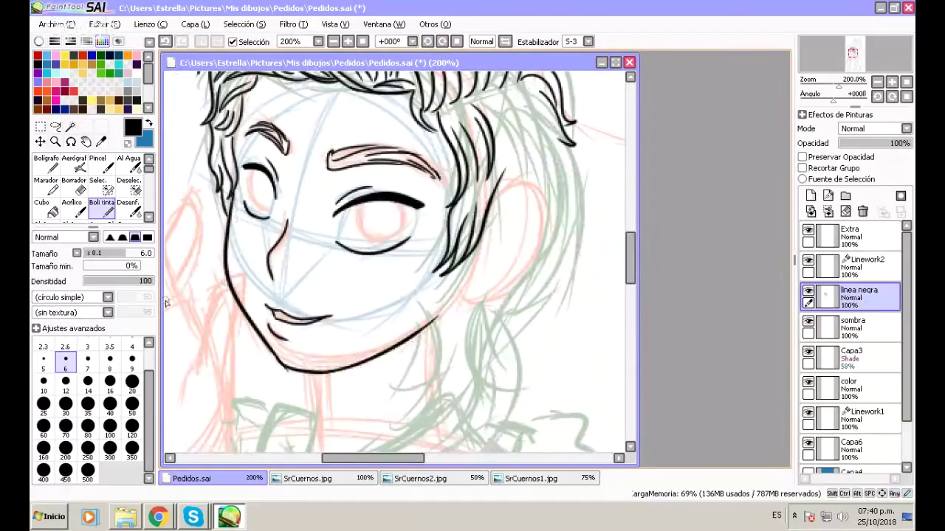
Extend the inked jawline up to the base of the near ear.
{"action": "key", "text": "e"}
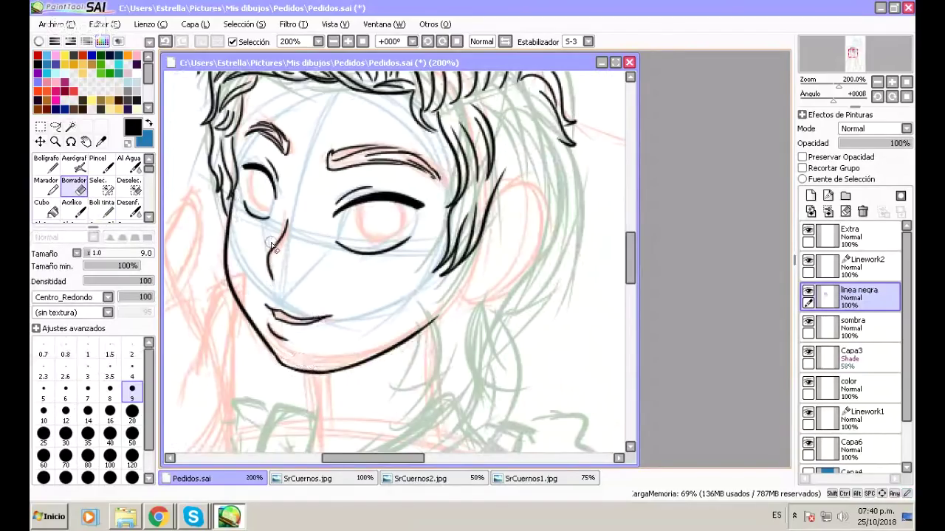
{"action": "left_click", "coordinate": [104, 208]}
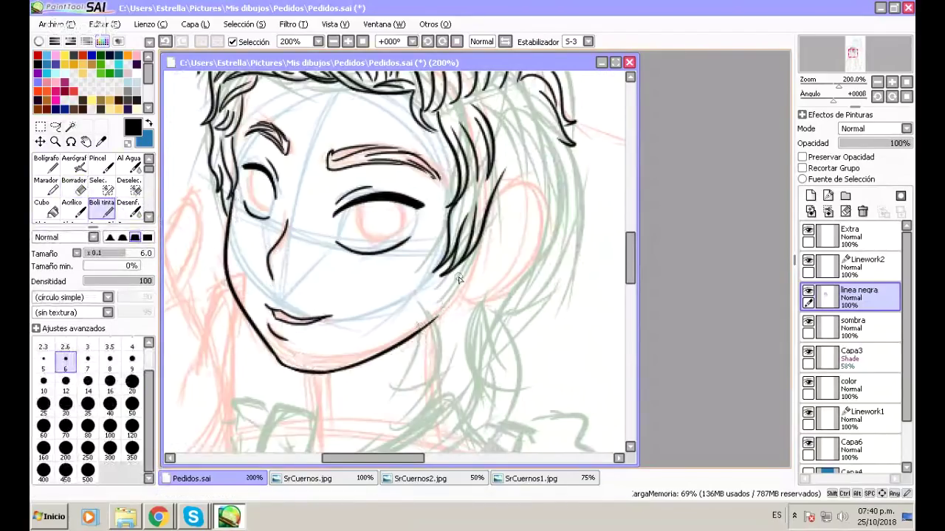
{"action": "left_click_drag", "start_coordinate": [421, 327], "coordinate": [443, 313]}
{"action": "key", "text": "ctrl+z"}
{"action": "left_click_drag", "start_coordinate": [424, 326], "coordinate": [448, 308]}
{"action": "key", "text": "ctrl+z"}
{"action": "left_click_drag", "start_coordinate": [422, 333], "coordinate": [459, 300]}
Ink the outer contour of the near ear from the sideburn around to the jawline, following the red sketch.
{"action": "mouse_move", "coordinate": [495, 195]}
{"action": "left_mouse_down"}
{"action": "mouse_move", "coordinate": [523, 189]}
{"action": "mouse_move", "coordinate": [539, 220]}
{"action": "left_mouse_up"}
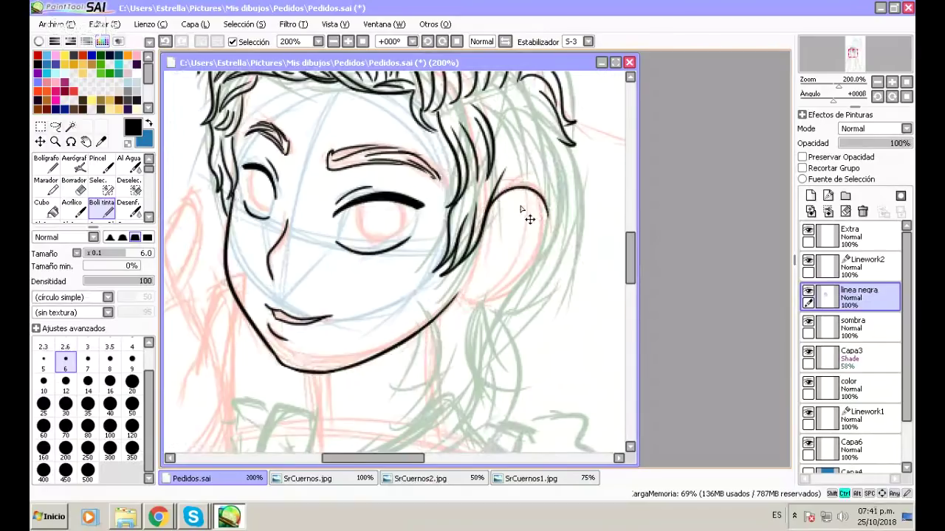
{"action": "key", "text": "ctrl+z"}
{"action": "mouse_move", "coordinate": [493, 195]}
{"action": "left_mouse_down"}
{"action": "mouse_move", "coordinate": [551, 214]}
{"action": "mouse_move", "coordinate": [541, 255]}
{"action": "left_mouse_up"}
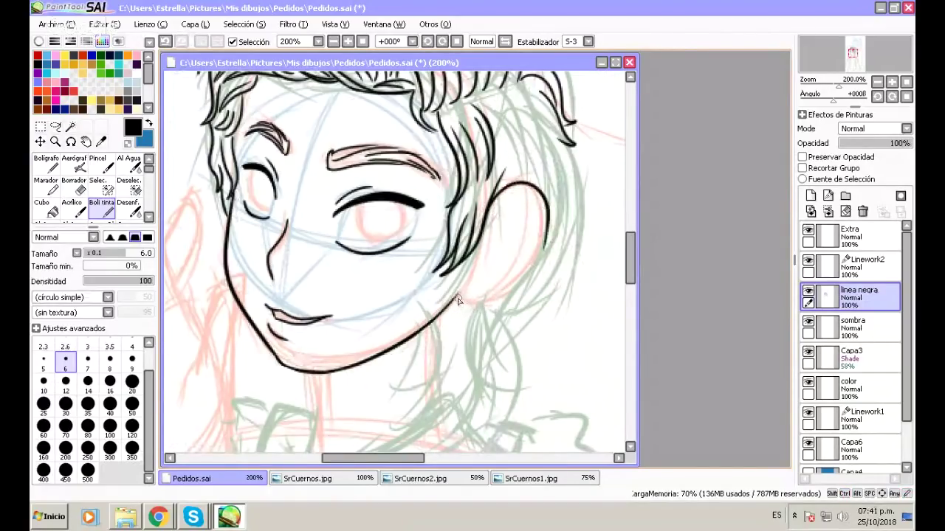
{"action": "mouse_move", "coordinate": [458, 297]}
{"action": "left_mouse_down"}
{"action": "mouse_move", "coordinate": [478, 302]}
{"action": "mouse_move", "coordinate": [514, 290]}
{"action": "left_mouse_up"}
{"action": "key", "text": "ctrl+z"}
{"action": "mouse_move", "coordinate": [456, 296]}
{"action": "left_mouse_down"}
{"action": "mouse_move", "coordinate": [487, 307]}
{"action": "mouse_move", "coordinate": [527, 278]}
{"action": "mouse_move", "coordinate": [515, 285]}
{"action": "mouse_move", "coordinate": [548, 239]}
{"action": "mouse_move", "coordinate": [517, 291]}
{"action": "mouse_move", "coordinate": [547, 235]}
{"action": "mouse_move", "coordinate": [526, 277]}
{"action": "mouse_move", "coordinate": [555, 252]}
{"action": "mouse_move", "coordinate": [529, 276]}
{"action": "left_mouse_up"}
{"action": "key", "text": "ctrl+z"}
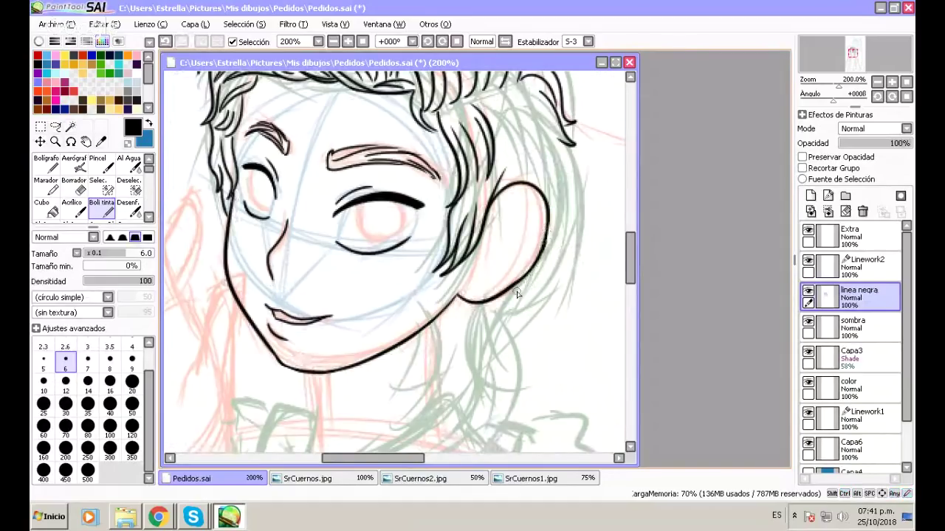
Ink the inner folds of the near ear with the ink pen.
{"action": "key", "text": "e"}
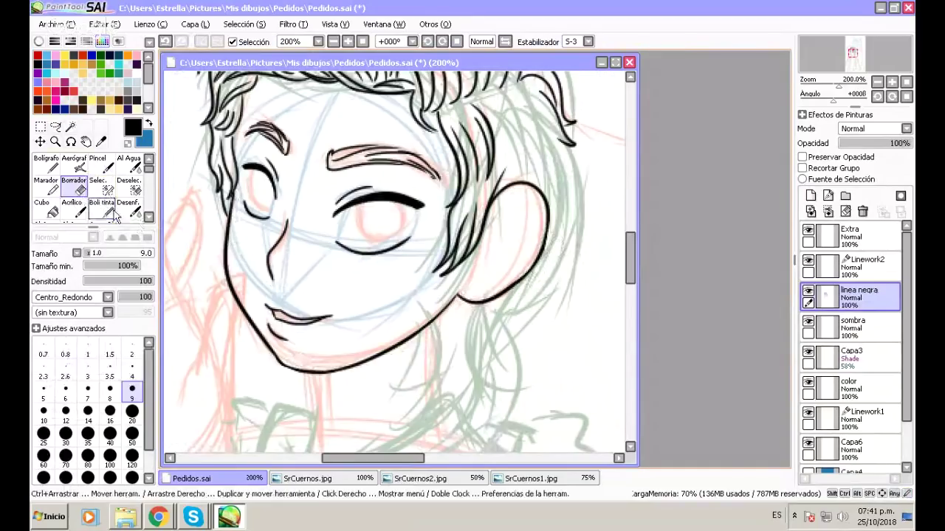
{"action": "left_click", "coordinate": [114, 214]}
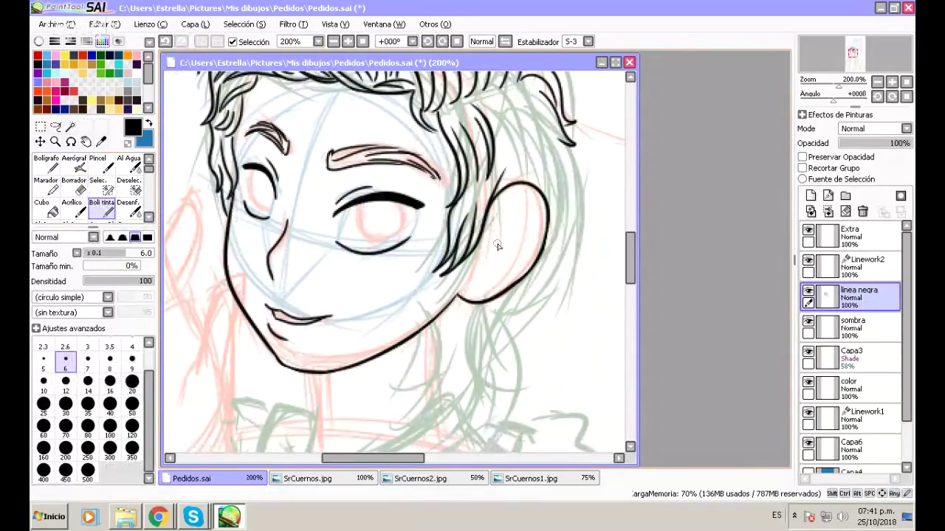
{"action": "mouse_move", "coordinate": [493, 256]}
{"action": "left_mouse_down"}
{"action": "mouse_move", "coordinate": [488, 235]}
{"action": "mouse_move", "coordinate": [513, 210]}
{"action": "mouse_move", "coordinate": [530, 233]}
{"action": "left_mouse_up"}
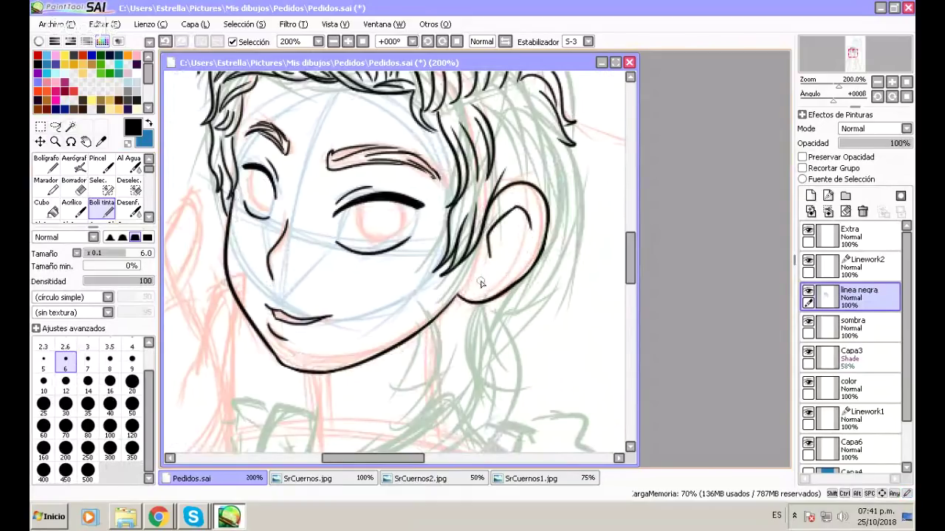
{"action": "mouse_move", "coordinate": [490, 257]}
{"action": "left_mouse_down"}
{"action": "mouse_move", "coordinate": [473, 273]}
{"action": "mouse_move", "coordinate": [475, 296]}
{"action": "mouse_move", "coordinate": [458, 288]}
{"action": "mouse_move", "coordinate": [508, 257]}
{"action": "left_mouse_up"}
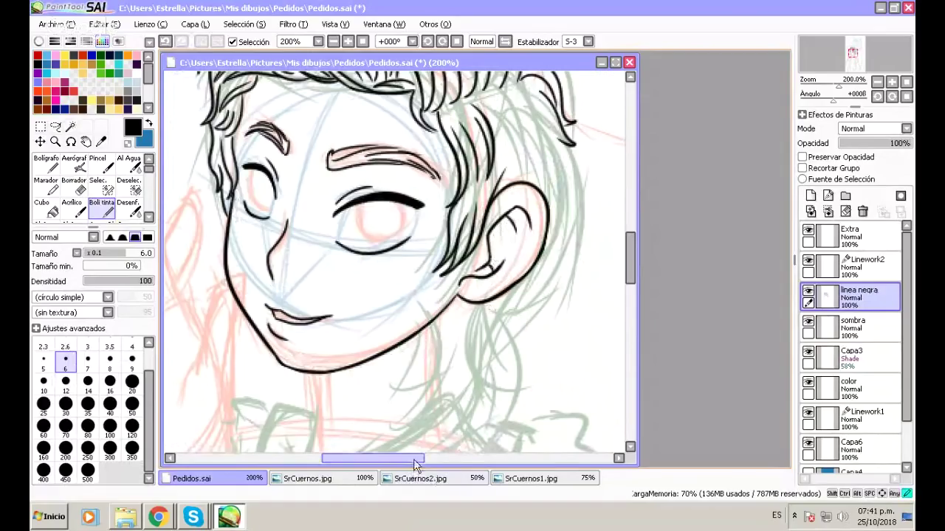
Ink the hair strands above the near ear and the outer hair contour curving down behind it, following the green sketch.
{"action": "left_click_drag", "start_coordinate": [413, 459], "coordinate": [406, 458]}
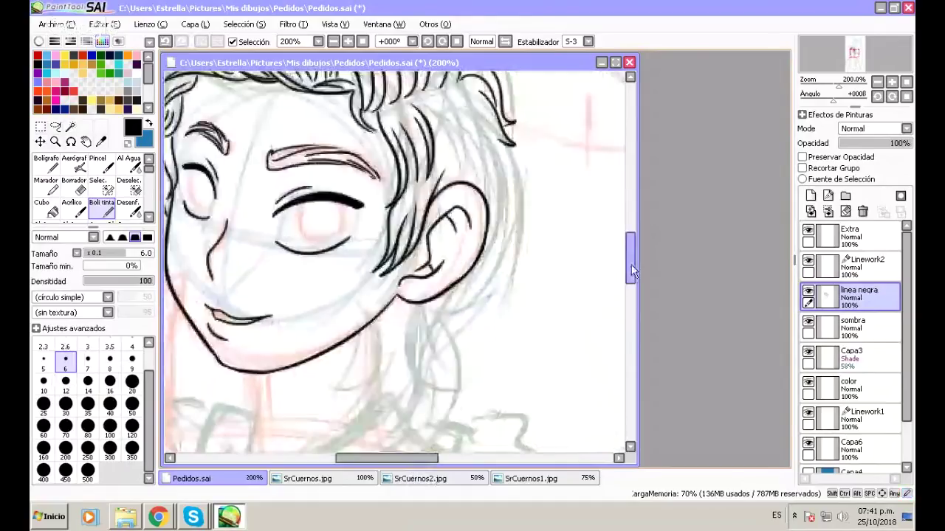
{"action": "left_click_drag", "start_coordinate": [632, 266], "coordinate": [631, 254]}
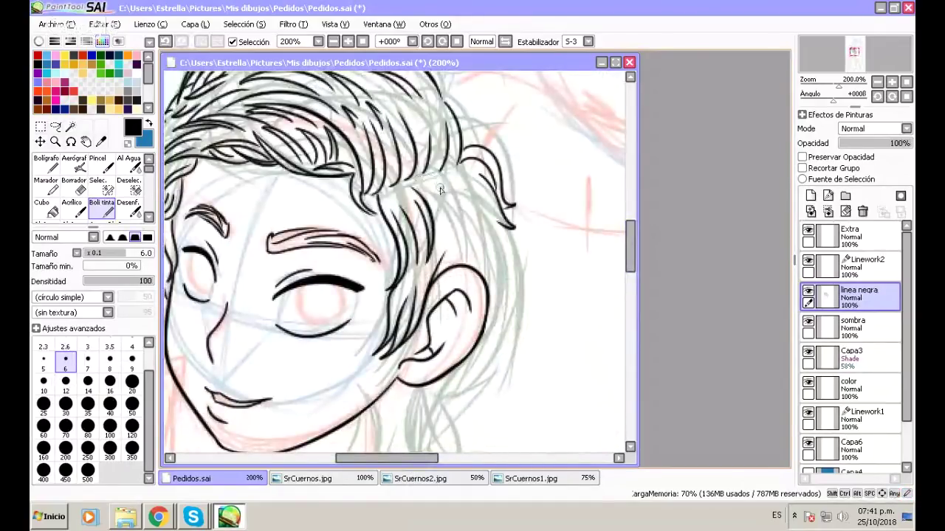
{"action": "mouse_move", "coordinate": [434, 177]}
{"action": "left_mouse_down"}
{"action": "mouse_move", "coordinate": [450, 209]}
{"action": "mouse_move", "coordinate": [453, 251]}
{"action": "left_mouse_up"}
{"action": "left_click_drag", "start_coordinate": [448, 186], "coordinate": [458, 215]}
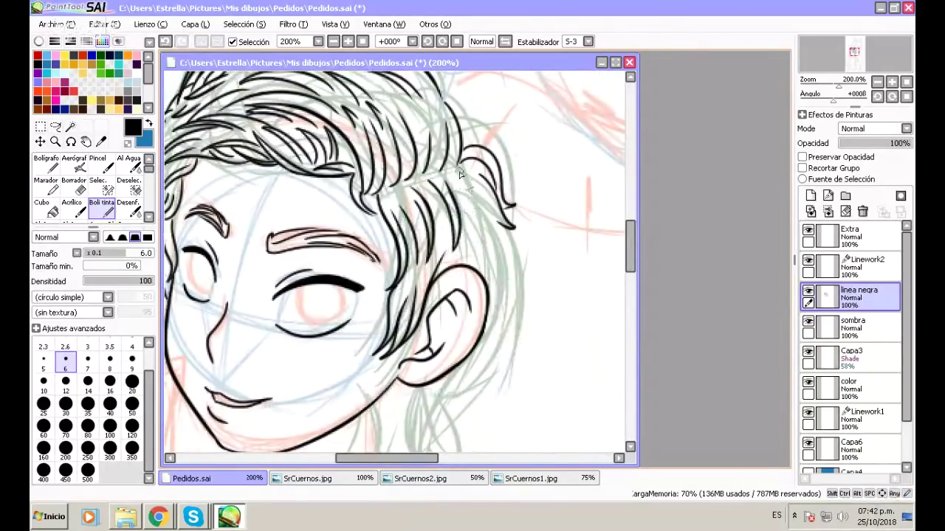
{"action": "mouse_move", "coordinate": [462, 175]}
{"action": "left_mouse_down"}
{"action": "mouse_move", "coordinate": [488, 238]}
{"action": "mouse_move", "coordinate": [497, 235]}
{"action": "mouse_move", "coordinate": [528, 292]}
{"action": "mouse_move", "coordinate": [494, 378]}
{"action": "left_mouse_up"}
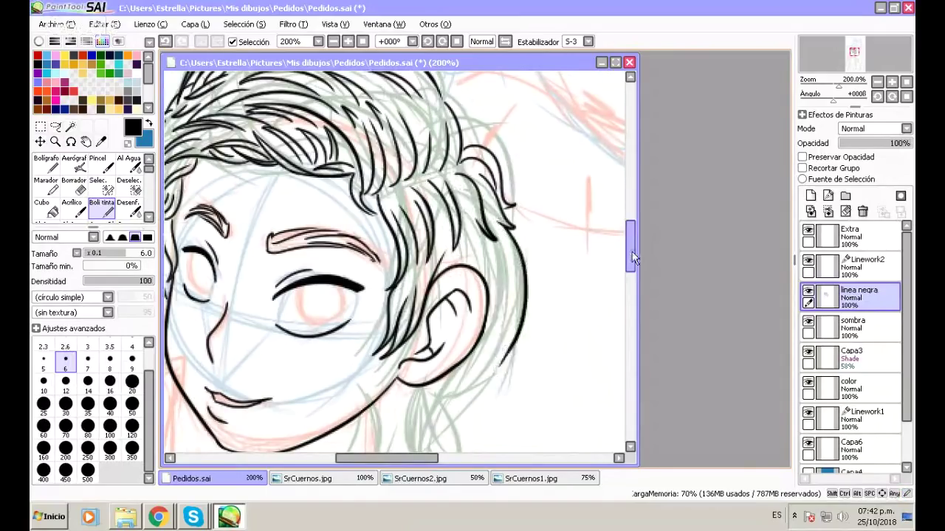
Ink the inner strand line and the pointed hair lock hanging just behind the near ear.
{"action": "left_click_drag", "start_coordinate": [634, 258], "coordinate": [634, 271]}
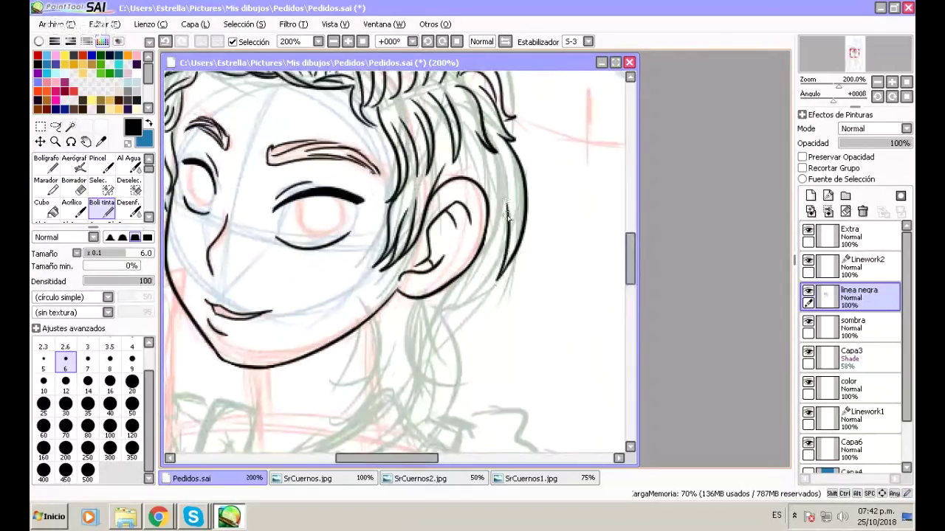
{"action": "mouse_move", "coordinate": [507, 211]}
{"action": "left_mouse_down"}
{"action": "mouse_move", "coordinate": [493, 277]}
{"action": "mouse_move", "coordinate": [452, 320]}
{"action": "left_mouse_up"}
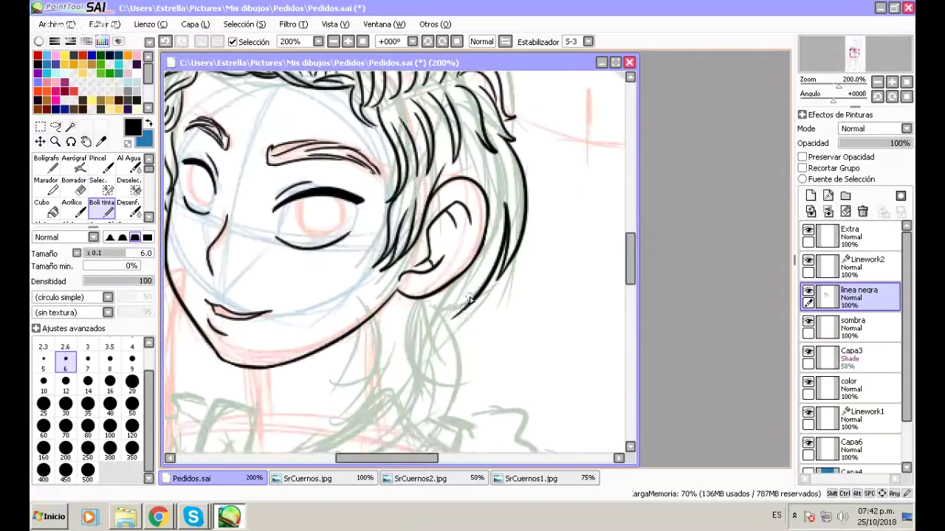
{"action": "key", "text": "ctrl+z"}
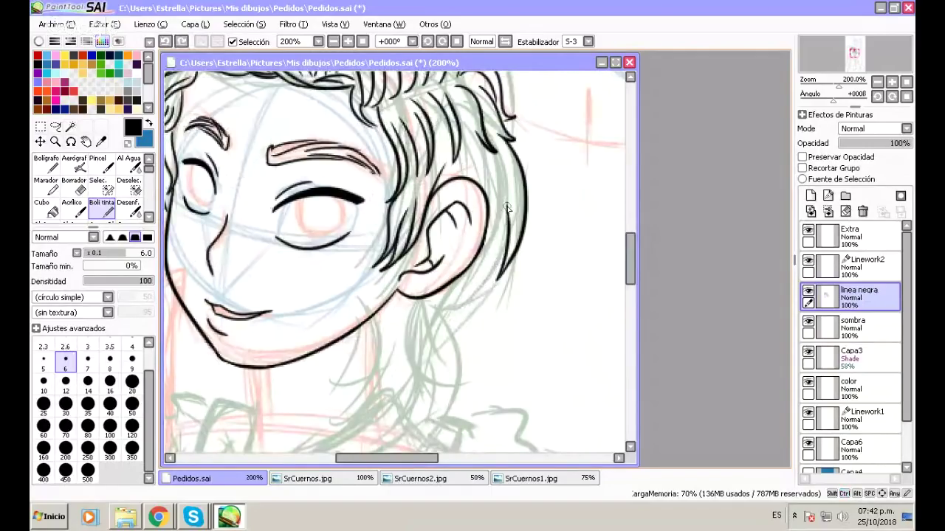
{"action": "left_click_drag", "start_coordinate": [505, 204], "coordinate": [506, 237]}
{"action": "left_click_drag", "start_coordinate": [477, 306], "coordinate": [481, 299]}
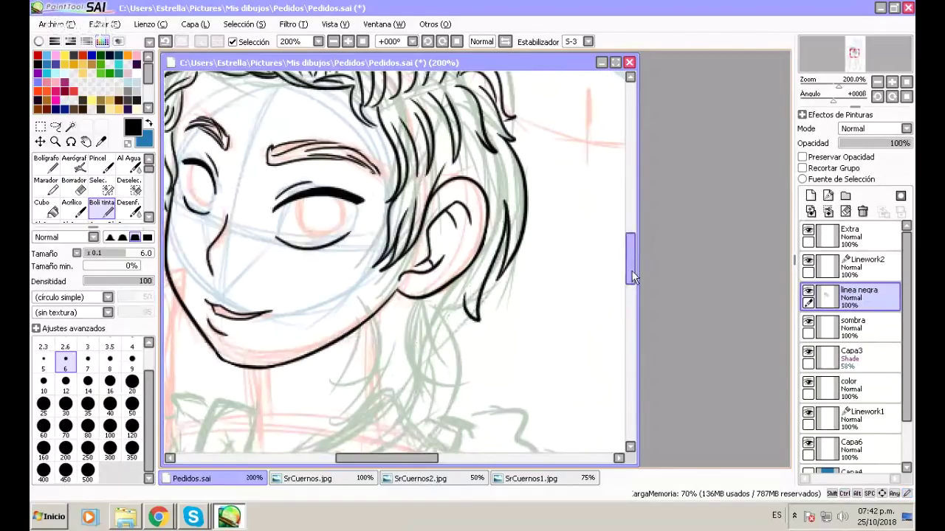
Ink the short pointed hair locks beneath the near ear, working inward from the lock behind it toward the neck.
{"action": "scroll", "coordinate": [632, 271], "scroll_direction": "down", "scroll_amount": 1}
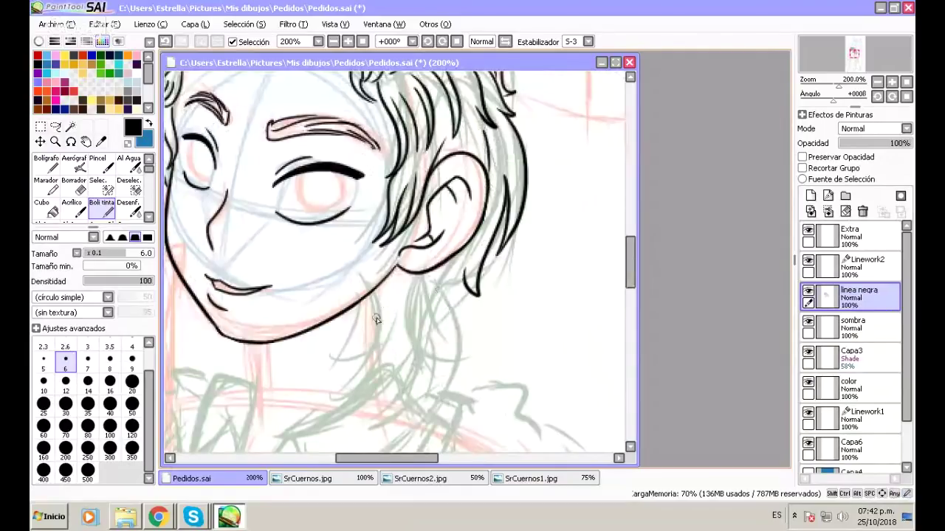
{"action": "scroll", "coordinate": [632, 265], "scroll_direction": "down", "scroll_amount": 2}
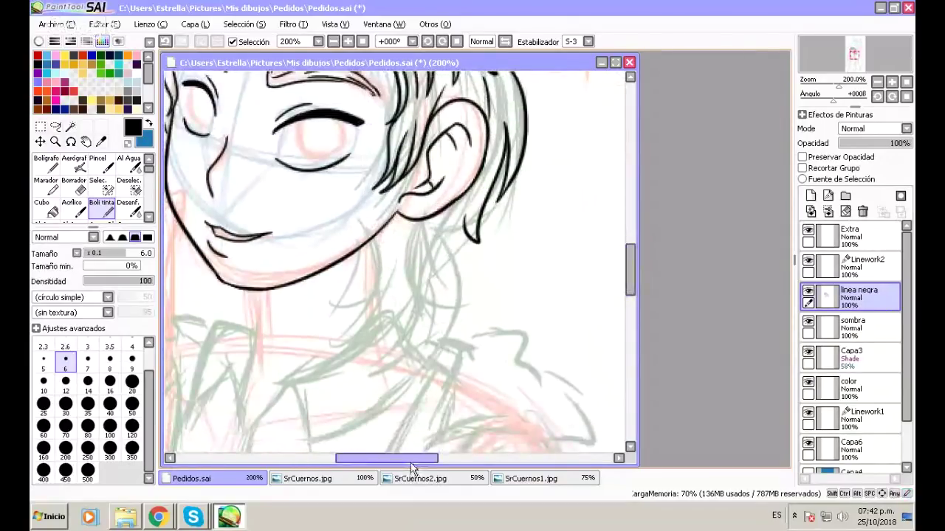
{"action": "left_click_drag", "start_coordinate": [412, 468], "coordinate": [403, 467]}
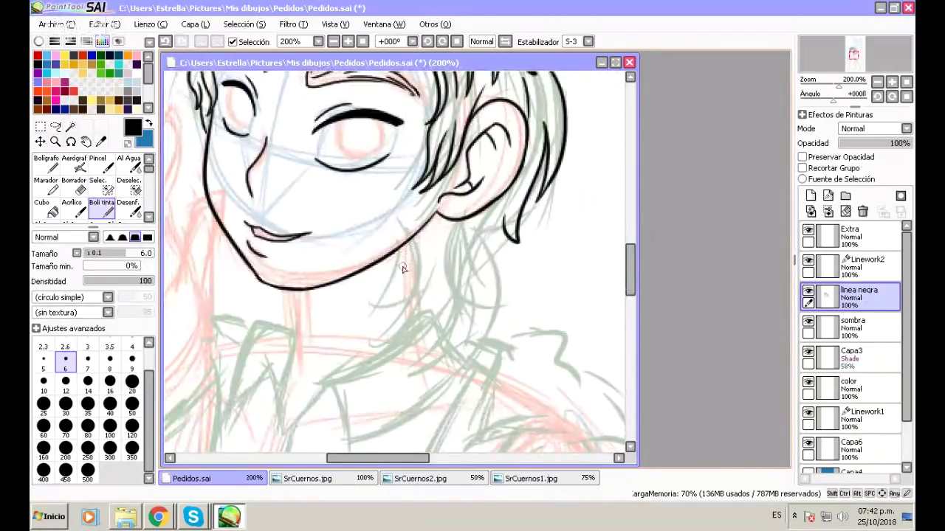
{"action": "mouse_move", "coordinate": [411, 242]}
{"action": "left_mouse_down"}
{"action": "mouse_move", "coordinate": [412, 277]}
{"action": "mouse_move", "coordinate": [389, 305]}
{"action": "mouse_move", "coordinate": [400, 303]}
{"action": "mouse_move", "coordinate": [416, 279]}
{"action": "left_mouse_up"}
{"action": "key", "text": "ctrl+z"}
{"action": "mouse_move", "coordinate": [514, 196]}
{"action": "left_mouse_down"}
{"action": "mouse_move", "coordinate": [502, 253]}
{"action": "mouse_move", "coordinate": [493, 220]}
{"action": "mouse_move", "coordinate": [496, 250]}
{"action": "left_mouse_up"}
{"action": "key", "text": "ctrl+z"}
{"action": "left_click_drag", "start_coordinate": [508, 198], "coordinate": [491, 245]}
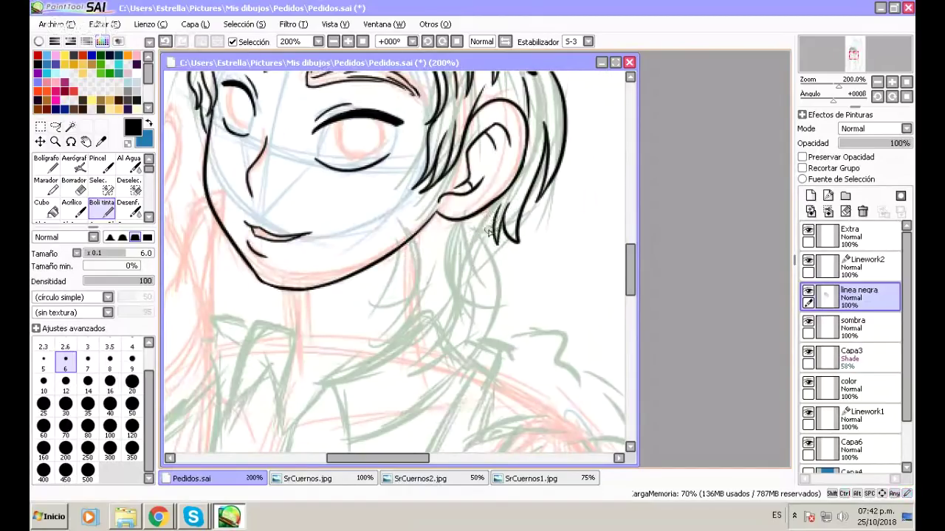
{"action": "left_click_drag", "start_coordinate": [494, 220], "coordinate": [480, 270]}
{"action": "left_click_drag", "start_coordinate": [492, 217], "coordinate": [481, 271]}
{"action": "key", "text": "ctrl+z"}
{"action": "left_click_drag", "start_coordinate": [476, 230], "coordinate": [478, 275]}
{"action": "left_click_drag", "start_coordinate": [490, 214], "coordinate": [473, 265]}
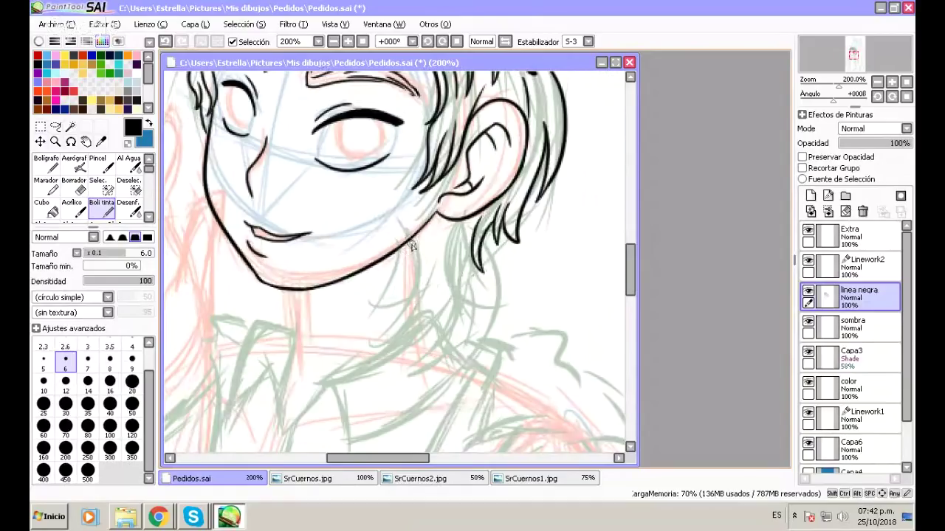
Ink the nape hair locks that fall over the neck below the jawline and earlobe.
{"action": "left_click_drag", "start_coordinate": [410, 240], "coordinate": [408, 287]}
{"action": "left_click_drag", "start_coordinate": [418, 242], "coordinate": [405, 285]}
{"action": "mouse_move", "coordinate": [472, 235]}
{"action": "left_mouse_down"}
{"action": "mouse_move", "coordinate": [464, 276]}
{"action": "mouse_move", "coordinate": [473, 286]}
{"action": "left_mouse_up"}
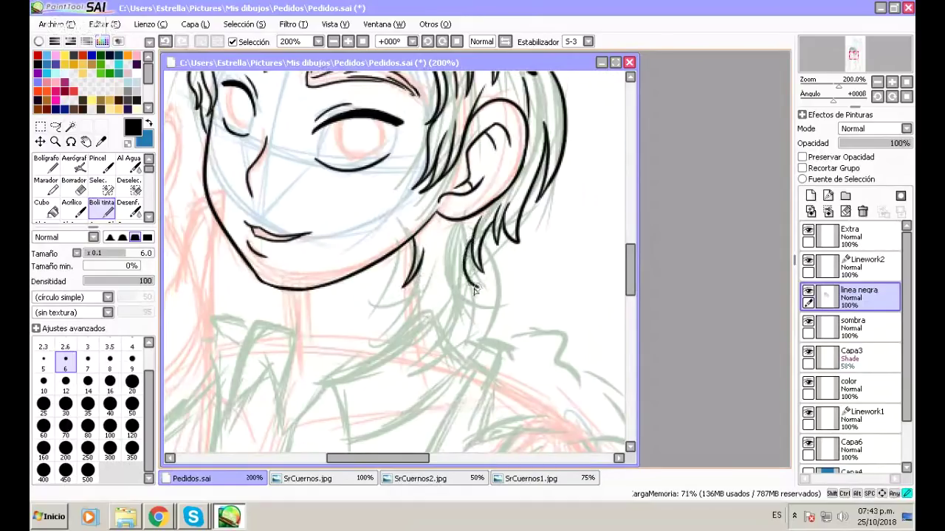
{"action": "mouse_move", "coordinate": [419, 266]}
{"action": "left_mouse_down"}
{"action": "mouse_move", "coordinate": [404, 320]}
{"action": "mouse_move", "coordinate": [414, 310]}
{"action": "left_mouse_up"}
{"action": "left_click_drag", "start_coordinate": [452, 249], "coordinate": [460, 314]}
{"action": "mouse_move", "coordinate": [441, 270]}
{"action": "left_mouse_down"}
{"action": "mouse_move", "coordinate": [427, 332]}
{"action": "mouse_move", "coordinate": [439, 284]}
{"action": "mouse_move", "coordinate": [438, 336]}
{"action": "left_mouse_up"}
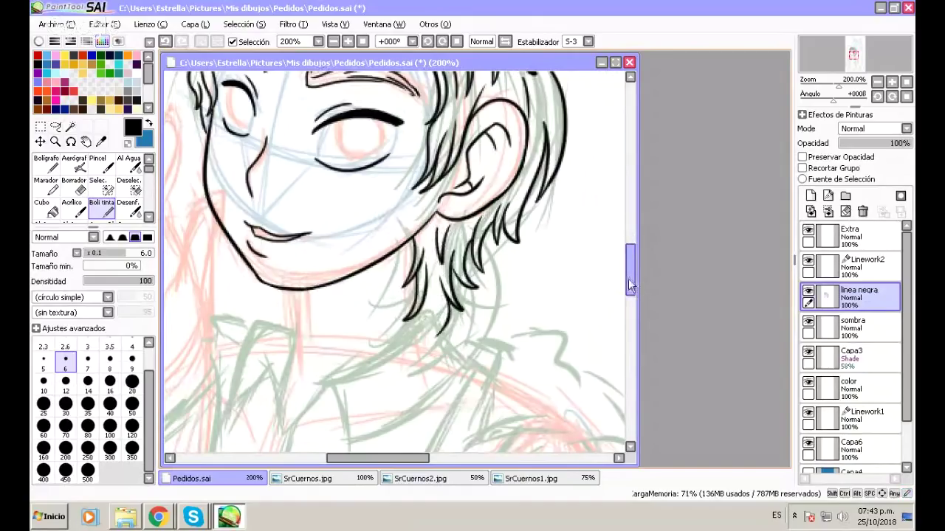
Ink the front neck line down from the chin and the back neck line beside the nape hair.
{"action": "mouse_move", "coordinate": [630, 285]}
{"action": "left_mouse_down"}
{"action": "mouse_move", "coordinate": [626, 261]}
{"action": "mouse_move", "coordinate": [633, 313]}
{"action": "left_mouse_up"}
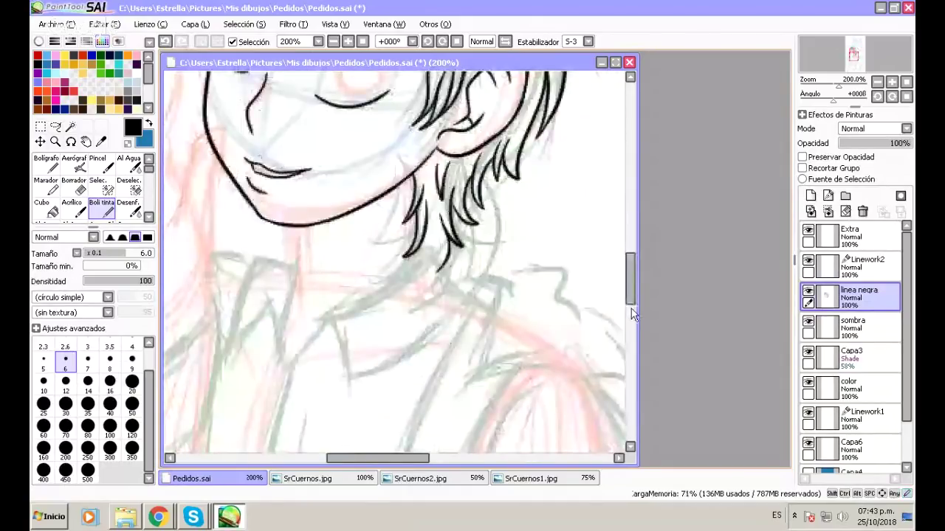
{"action": "scroll", "coordinate": [366, 233], "scroll_direction": "left", "scroll_amount": 2}
{"action": "left_click_drag", "start_coordinate": [365, 234], "coordinate": [376, 316]}
{"action": "key", "text": "ctrl+z"}
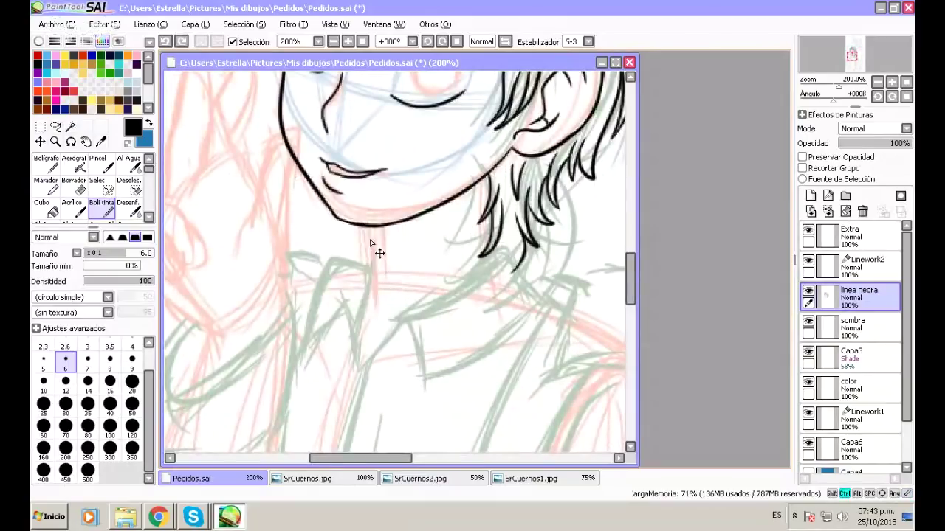
{"action": "left_click_drag", "start_coordinate": [366, 229], "coordinate": [381, 313]}
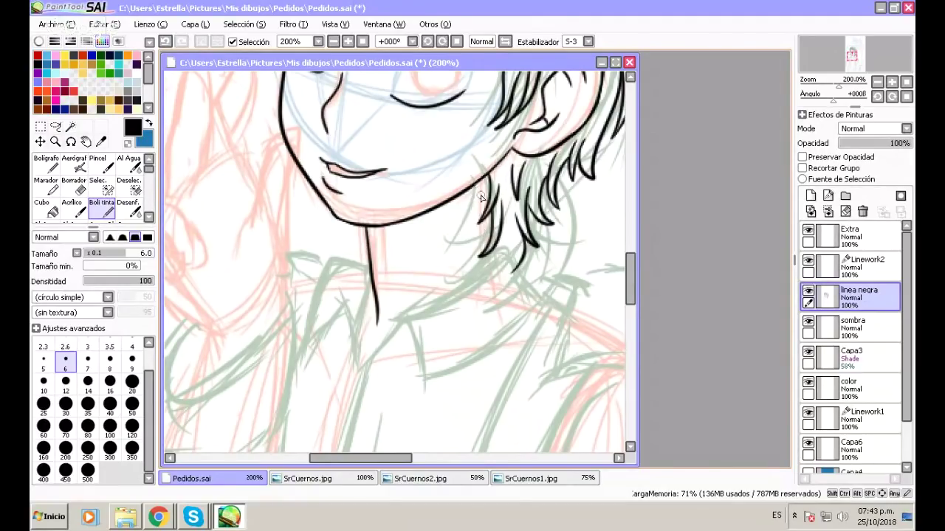
{"action": "left_click_drag", "start_coordinate": [478, 179], "coordinate": [484, 215]}
{"action": "key", "text": "ctrl+z"}
{"action": "left_click_drag", "start_coordinate": [478, 177], "coordinate": [484, 234]}
{"action": "key", "text": "ctrl+z"}
{"action": "left_click_drag", "start_coordinate": [477, 177], "coordinate": [479, 242]}
Ink the far shirt collar flap beside the front neck line, with its top fold and pointed lower corners.
{"action": "mouse_move", "coordinate": [629, 281]}
{"action": "left_mouse_down"}
{"action": "mouse_move", "coordinate": [633, 274]}
{"action": "mouse_move", "coordinate": [633, 283]}
{"action": "left_mouse_up"}
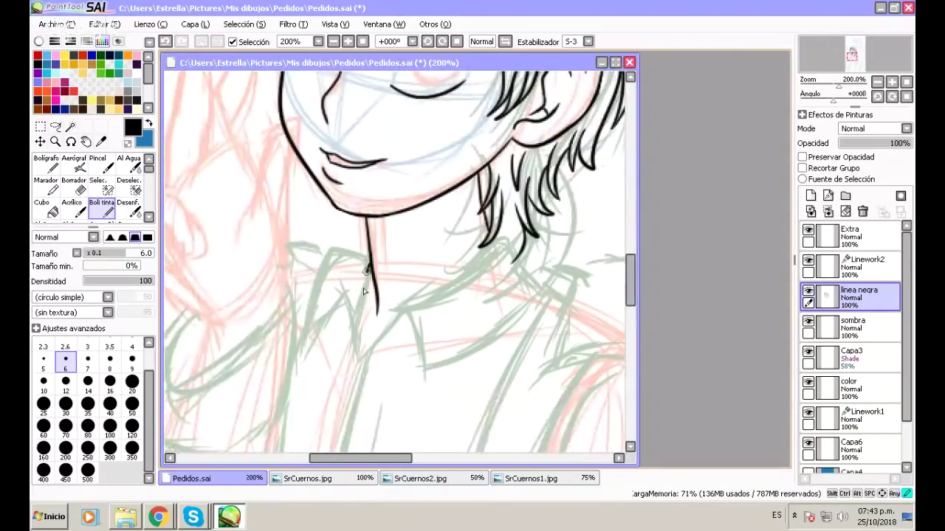
{"action": "left_click_drag", "start_coordinate": [371, 266], "coordinate": [362, 367]}
{"action": "left_click_drag", "start_coordinate": [336, 237], "coordinate": [369, 254]}
{"action": "mouse_move", "coordinate": [357, 355]}
{"action": "left_mouse_down"}
{"action": "mouse_move", "coordinate": [341, 290]}
{"action": "mouse_move", "coordinate": [320, 354]}
{"action": "left_mouse_up"}
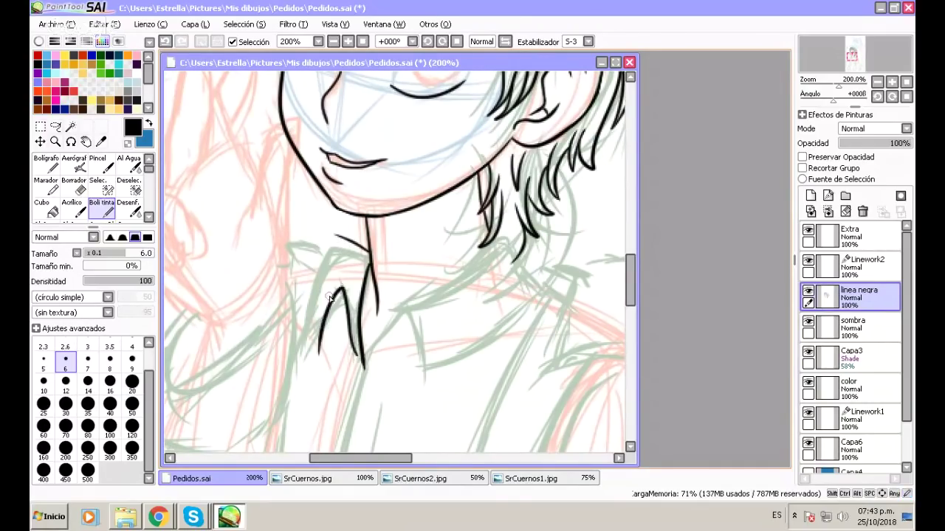
{"action": "mouse_move", "coordinate": [335, 238]}
{"action": "left_mouse_down"}
{"action": "mouse_move", "coordinate": [313, 270]}
{"action": "mouse_move", "coordinate": [313, 352]}
{"action": "left_mouse_up"}
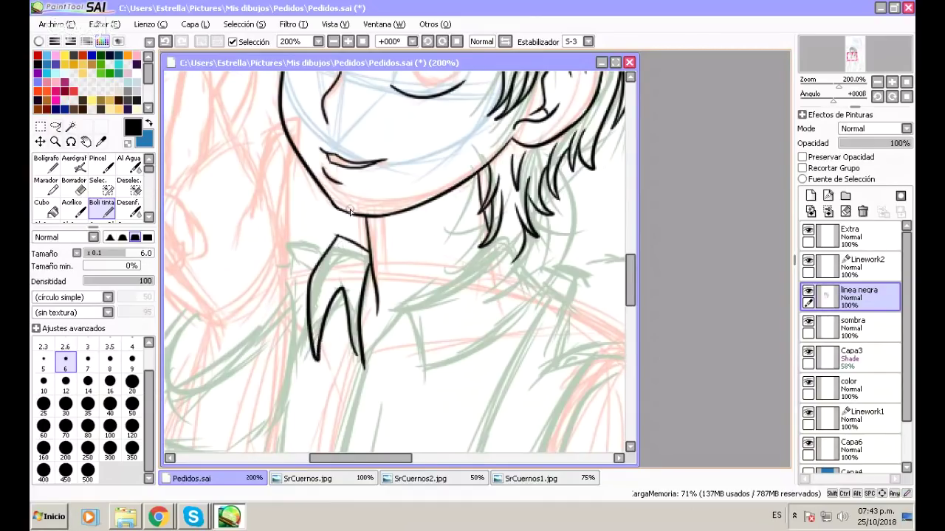
{"action": "key", "text": "e"}
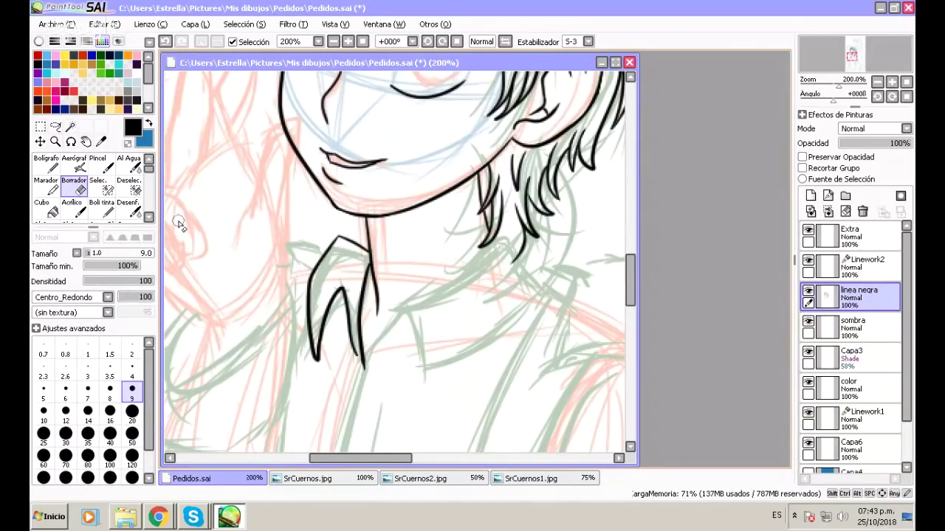
{"action": "left_click", "coordinate": [106, 216]}
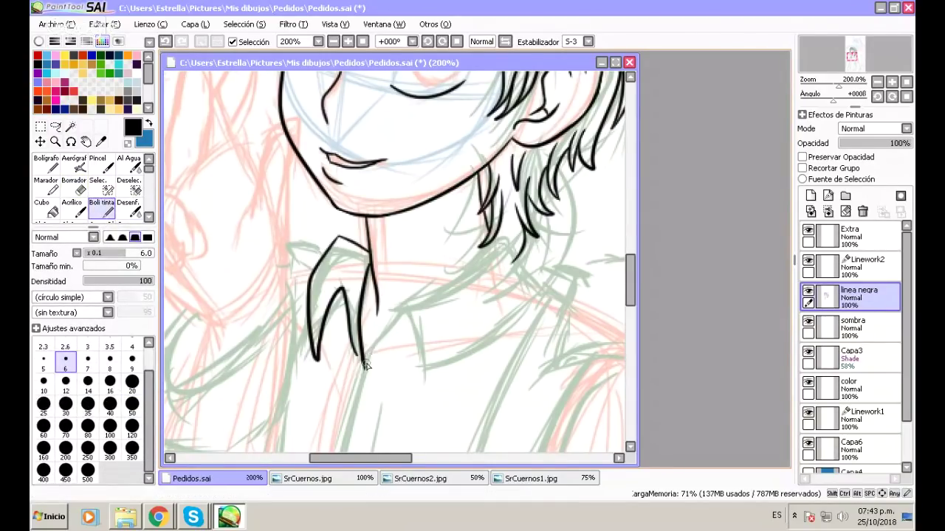
Ink the near shirt collar flap from the front opening around its pointed corner and up to the nape hair.
{"action": "mouse_move", "coordinate": [364, 374]}
{"action": "left_mouse_down"}
{"action": "mouse_move", "coordinate": [399, 315]}
{"action": "mouse_move", "coordinate": [497, 248]}
{"action": "left_mouse_up"}
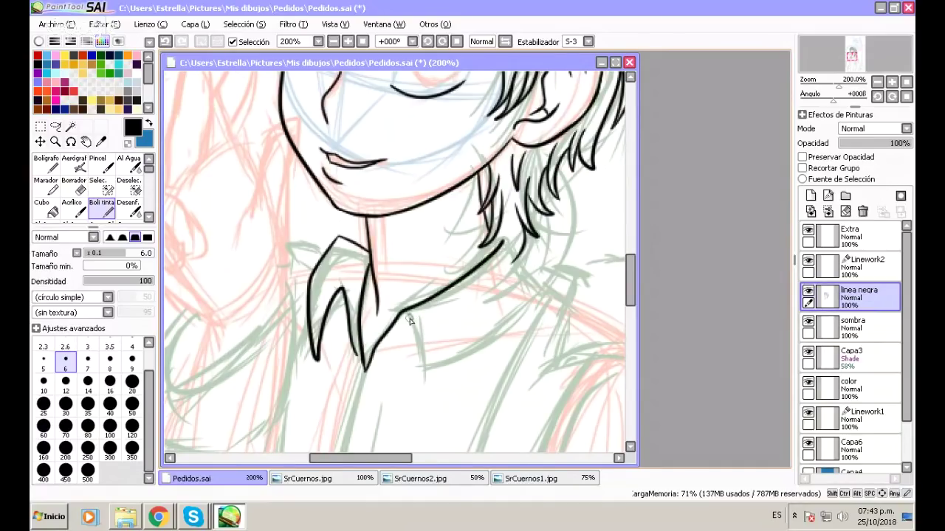
{"action": "mouse_move", "coordinate": [407, 316]}
{"action": "left_mouse_down"}
{"action": "mouse_move", "coordinate": [420, 390]}
{"action": "mouse_move", "coordinate": [441, 384]}
{"action": "mouse_move", "coordinate": [541, 294]}
{"action": "left_mouse_up"}
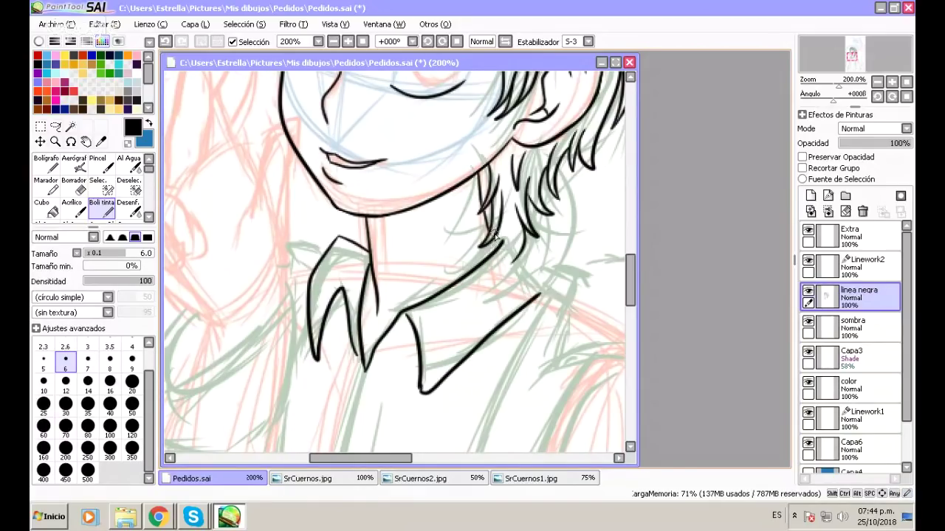
{"action": "mouse_move", "coordinate": [494, 246]}
{"action": "left_mouse_down"}
{"action": "mouse_move", "coordinate": [505, 226]}
{"action": "mouse_move", "coordinate": [513, 253]}
{"action": "left_mouse_up"}
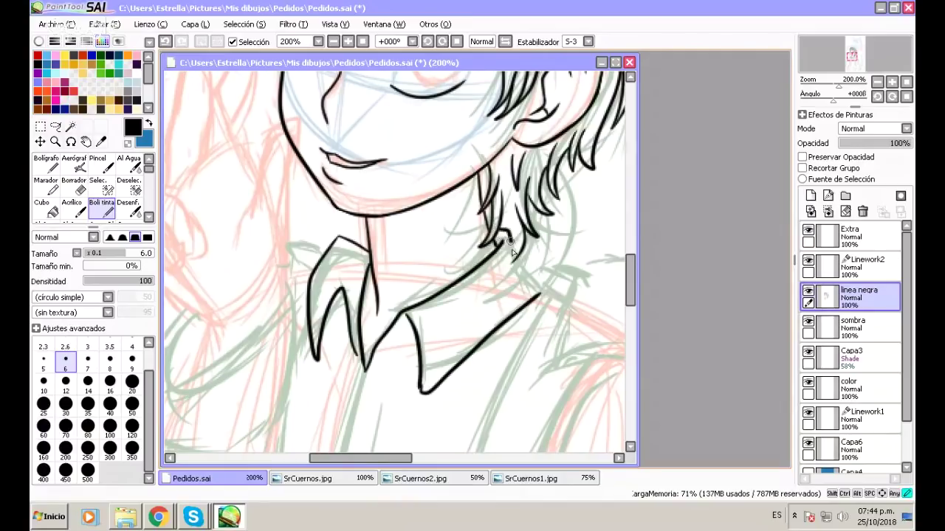
{"action": "key", "text": "e"}
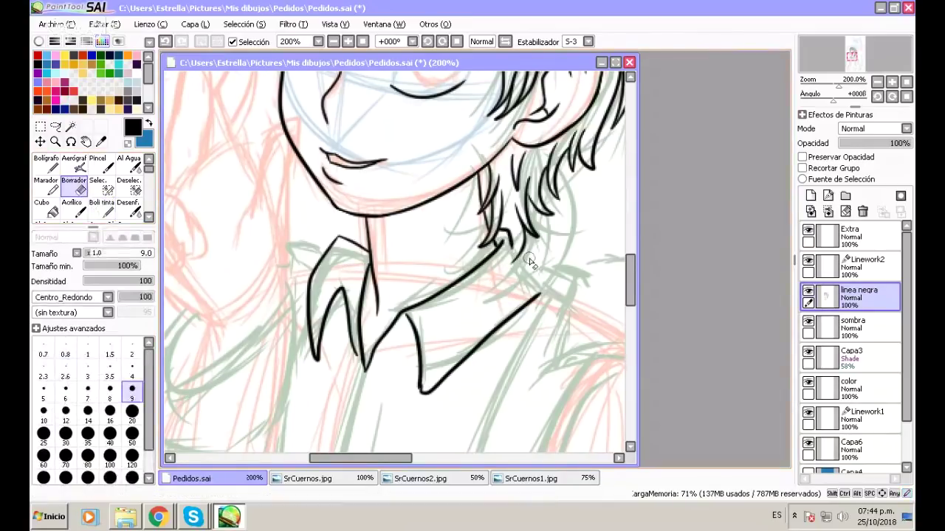
{"action": "left_click", "coordinate": [103, 211]}
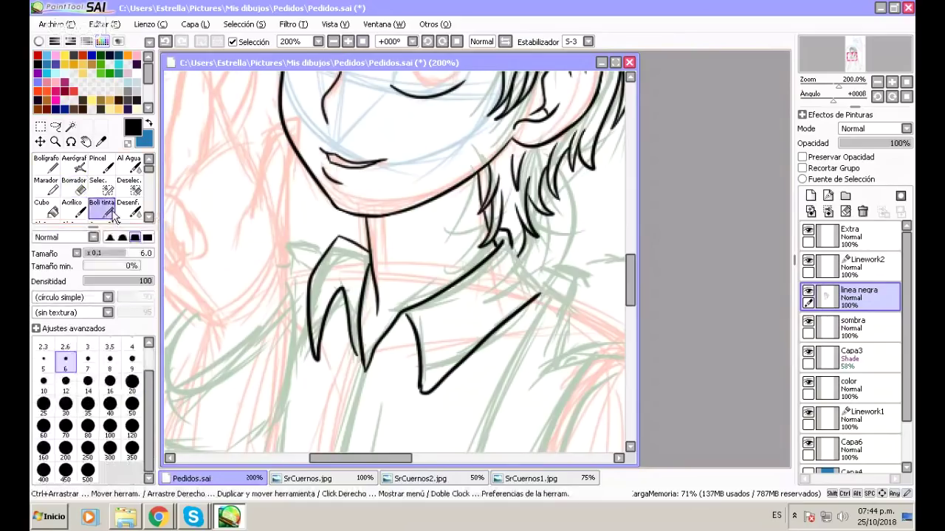
{"action": "left_click_drag", "start_coordinate": [509, 248], "coordinate": [545, 291]}
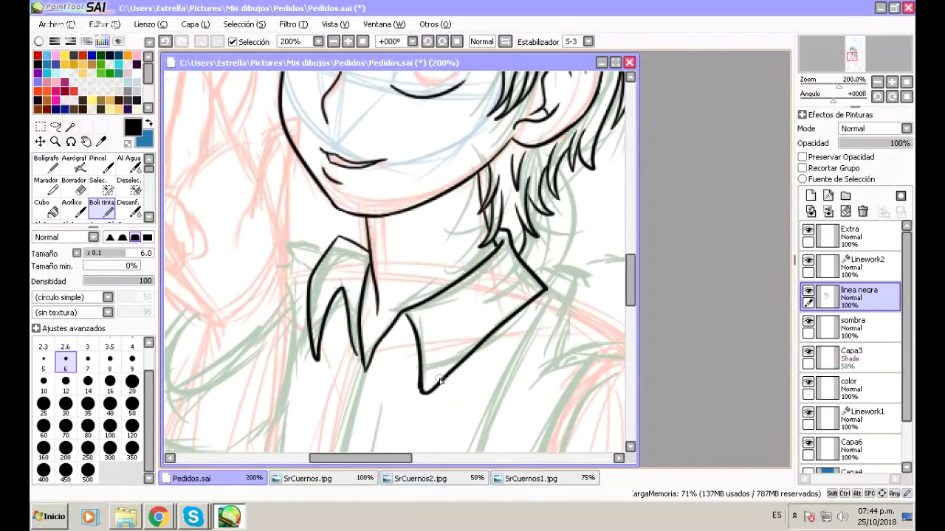
Ink both sides of the raised hand's tallest finger from its tip down to the palm, following the red sketch.
{"action": "mouse_move", "coordinate": [631, 287]}
{"action": "left_mouse_down"}
{"action": "mouse_move", "coordinate": [641, 310]}
{"action": "mouse_move", "coordinate": [639, 301]}
{"action": "left_mouse_up"}
{"action": "left_click", "coordinate": [334, 42]}
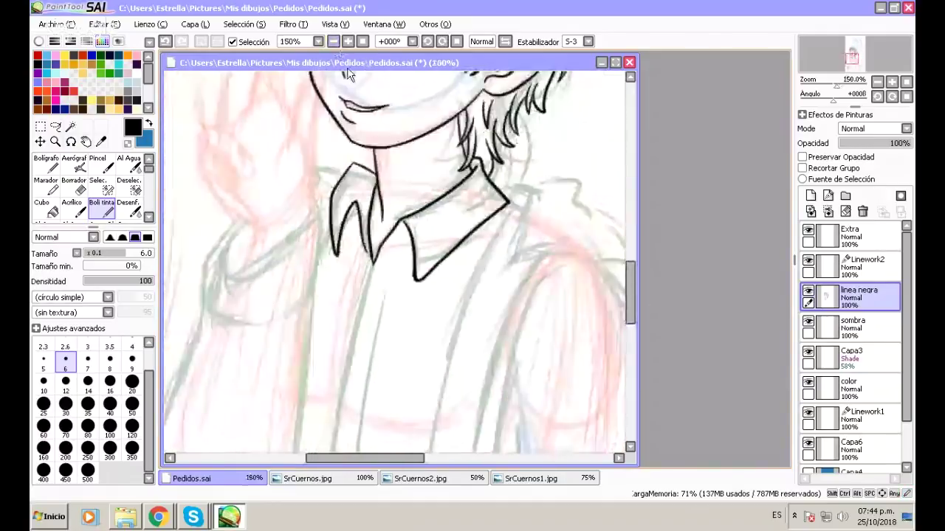
{"action": "left_click_drag", "start_coordinate": [630, 296], "coordinate": [631, 282]}
{"action": "left_click_drag", "start_coordinate": [384, 456], "coordinate": [351, 458]}
{"action": "key", "text": "ctrl+plus"}
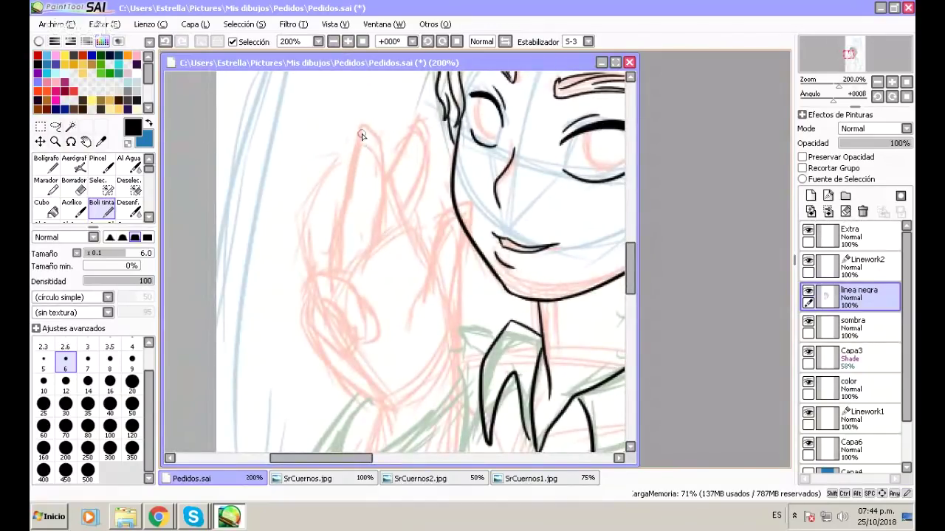
{"action": "left_click_drag", "start_coordinate": [362, 131], "coordinate": [344, 204]}
{"action": "mouse_move", "coordinate": [362, 131]}
{"action": "left_mouse_down"}
{"action": "mouse_move", "coordinate": [382, 173]}
{"action": "mouse_move", "coordinate": [376, 202]}
{"action": "left_mouse_up"}
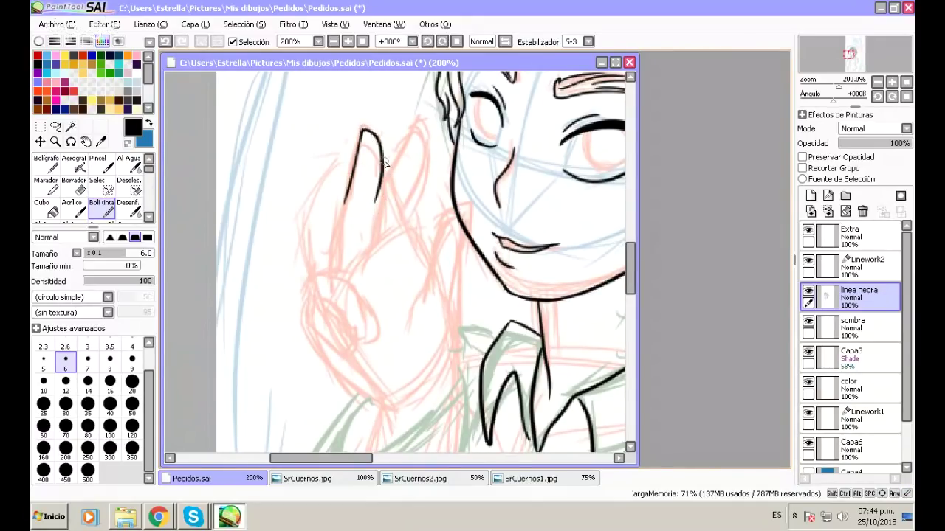
{"action": "key", "text": "ctrl+z"}
{"action": "mouse_move", "coordinate": [362, 133]}
{"action": "left_mouse_down"}
{"action": "mouse_move", "coordinate": [384, 200]}
{"action": "mouse_move", "coordinate": [381, 209]}
{"action": "mouse_move", "coordinate": [373, 199]}
{"action": "mouse_move", "coordinate": [374, 252]}
{"action": "left_mouse_up"}
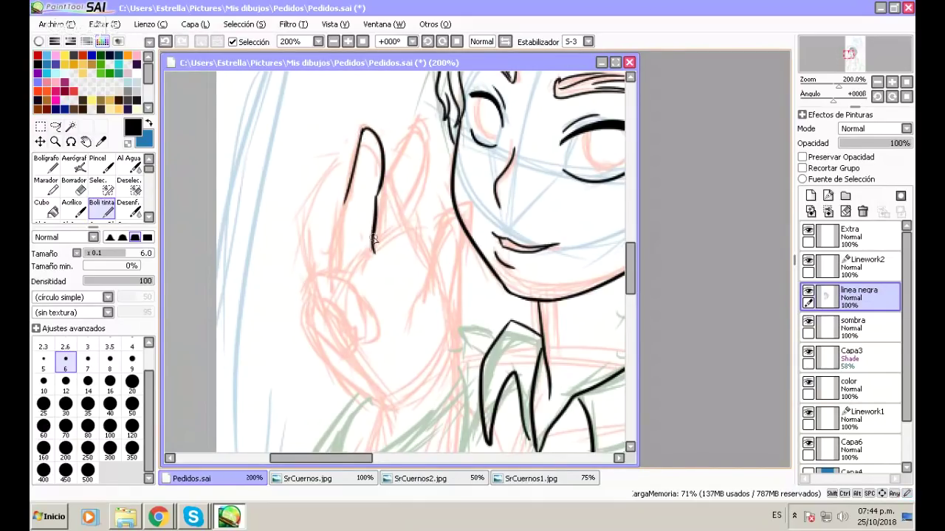
{"action": "mouse_move", "coordinate": [343, 206]}
{"action": "left_mouse_down"}
{"action": "mouse_move", "coordinate": [336, 276]}
{"action": "mouse_move", "coordinate": [343, 254]}
{"action": "mouse_move", "coordinate": [344, 273]}
{"action": "left_mouse_up"}
{"action": "key", "text": "ctrl+z"}
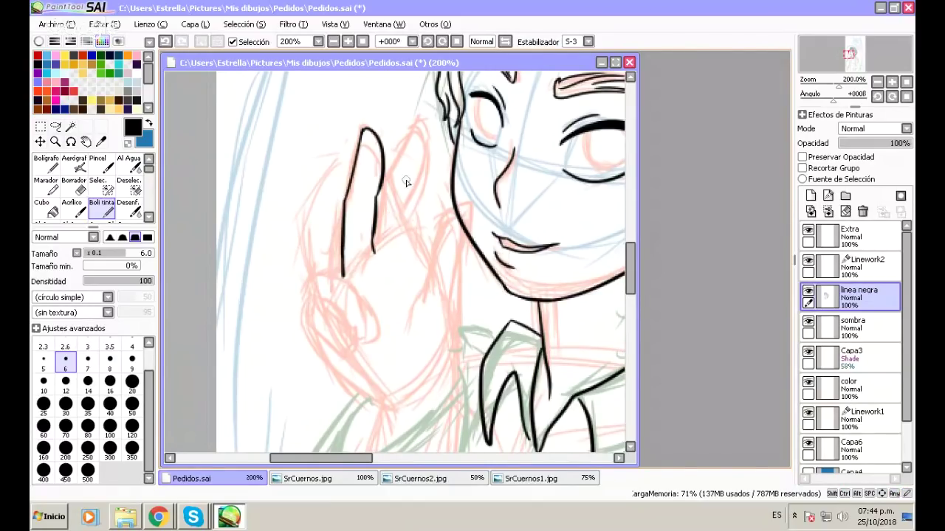
Ink the rounded tip of the finger between the tallest finger and the face, redrawing it until it fits.
{"action": "left_click_drag", "start_coordinate": [387, 184], "coordinate": [382, 196]}
{"action": "key", "text": "ctrl+z"}
{"action": "left_click_drag", "start_coordinate": [384, 186], "coordinate": [405, 155]}
{"action": "key", "text": "ctrl+z"}
{"action": "left_click_drag", "start_coordinate": [393, 168], "coordinate": [406, 152]}
{"action": "key", "text": "ctrl+z"}
{"action": "mouse_move", "coordinate": [386, 185]}
{"action": "left_mouse_down"}
{"action": "mouse_move", "coordinate": [406, 148]}
{"action": "mouse_move", "coordinate": [421, 159]}
{"action": "mouse_move", "coordinate": [418, 194]}
{"action": "left_mouse_up"}
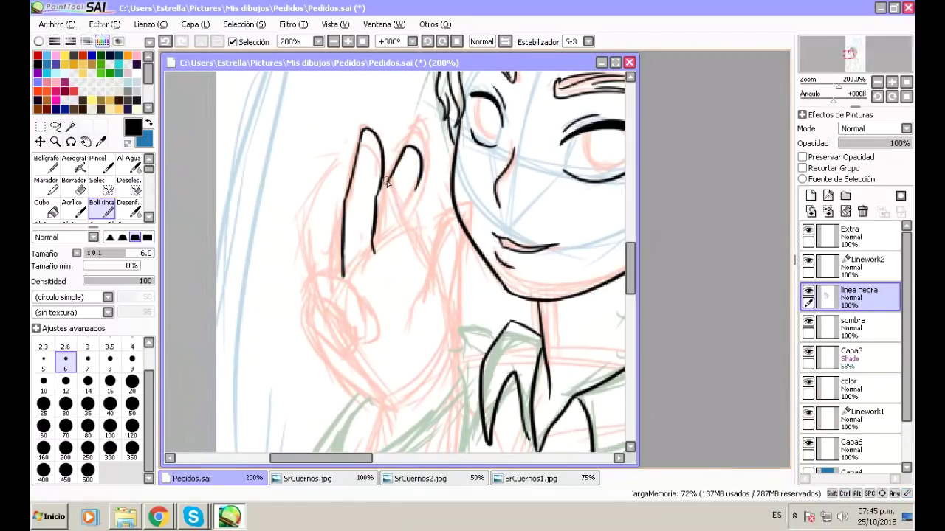
Ink the side of the second finger facing the tallest finger, from its rounded tip down to the palm.
{"action": "left_click_drag", "start_coordinate": [383, 191], "coordinate": [380, 224]}
{"action": "key", "text": "ctrl+z"}
{"action": "left_click_drag", "start_coordinate": [385, 182], "coordinate": [380, 230]}
{"action": "key", "text": "ctrl+z"}
{"action": "left_click_drag", "start_coordinate": [385, 180], "coordinate": [375, 251]}
Rework the face-side curve of the second finger's tip, trimming the thickened line with the eraser.
{"action": "left_click_drag", "start_coordinate": [419, 184], "coordinate": [409, 214]}
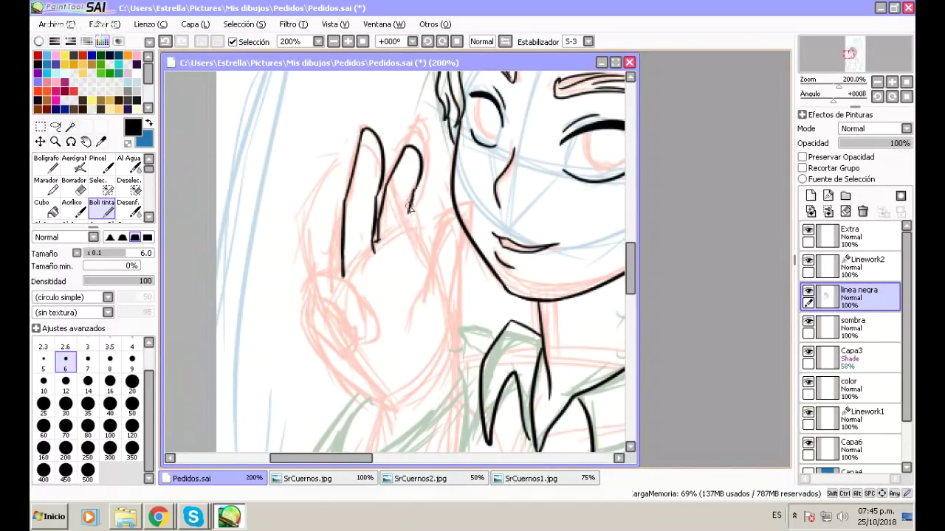
{"action": "key", "text": "ctrl+z"}
{"action": "left_click_drag", "start_coordinate": [414, 150], "coordinate": [412, 200]}
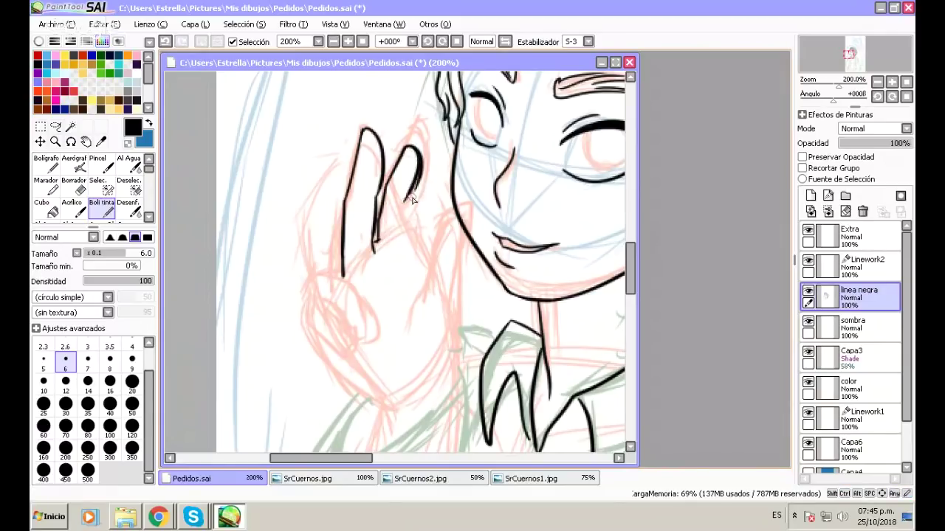
{"action": "left_click", "coordinate": [77, 186]}
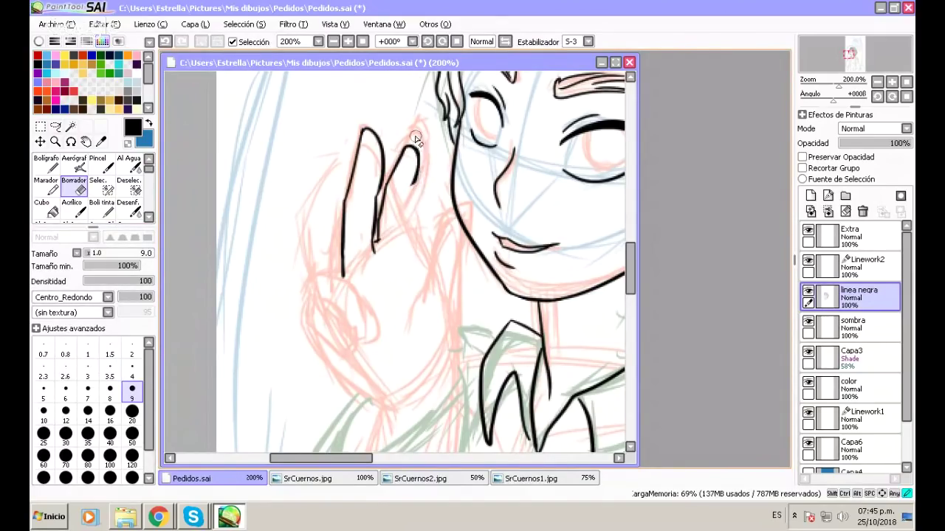
{"action": "left_click", "coordinate": [101, 209]}
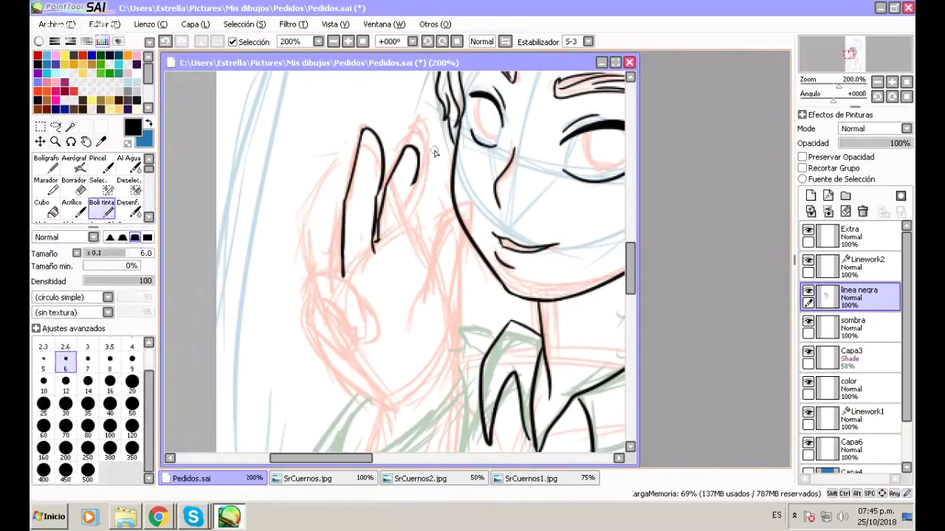
Ink the face-side edge of the second finger from its tip down to the base of the thumb, redrawing it until it fits.
{"action": "left_click_drag", "start_coordinate": [417, 151], "coordinate": [414, 192]}
{"action": "key", "text": "ctrl+z"}
{"action": "left_click_drag", "start_coordinate": [418, 170], "coordinate": [406, 194]}
{"action": "key", "text": "ctrl+z"}
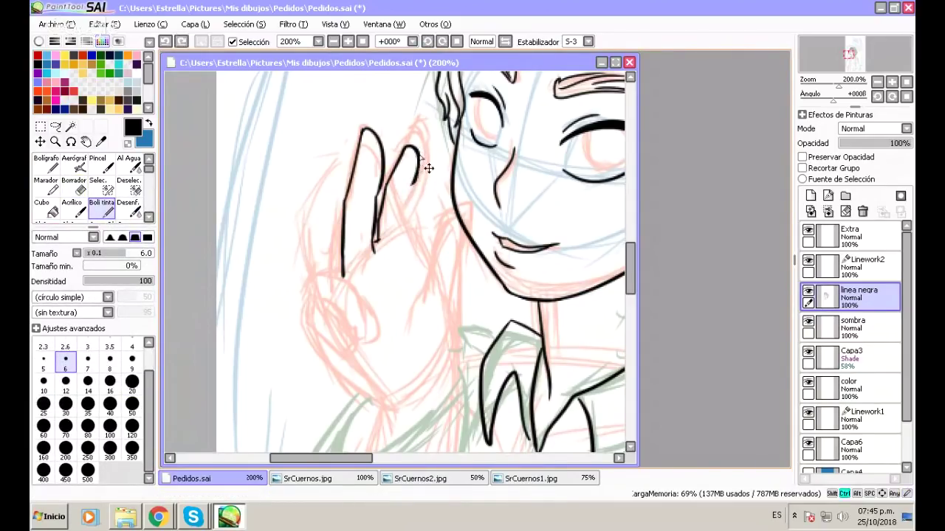
{"action": "mouse_move", "coordinate": [417, 147]}
{"action": "left_mouse_down"}
{"action": "mouse_move", "coordinate": [404, 211]}
{"action": "mouse_move", "coordinate": [411, 183]}
{"action": "mouse_move", "coordinate": [406, 212]}
{"action": "left_mouse_up"}
{"action": "key", "text": "ctrl+z"}
{"action": "key", "text": "ctrl+z"}
{"action": "mouse_move", "coordinate": [414, 180]}
{"action": "left_mouse_down"}
{"action": "mouse_move", "coordinate": [405, 228]}
{"action": "mouse_move", "coordinate": [428, 269]}
{"action": "left_mouse_up"}
{"action": "key", "text": "ctrl+z"}
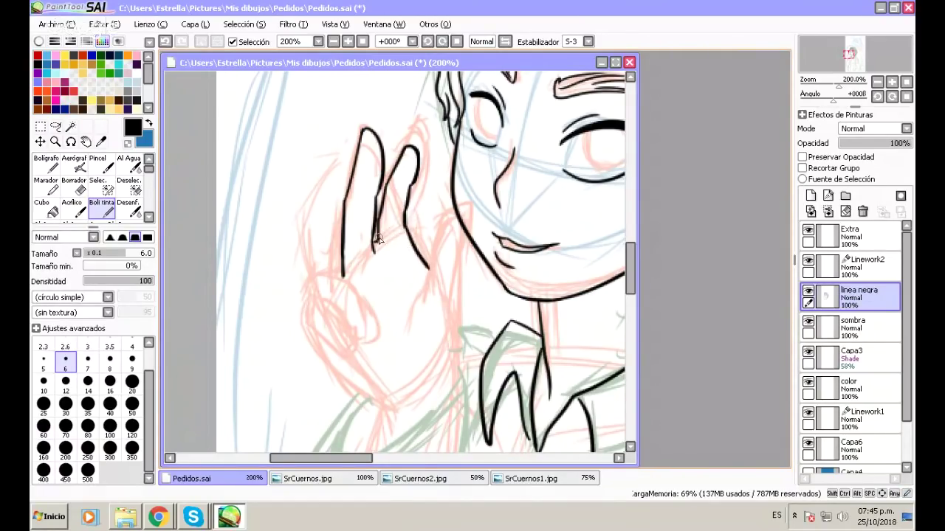
Erase the excess at the lower end of the tallest finger's outer line.
{"action": "key", "text": "e"}
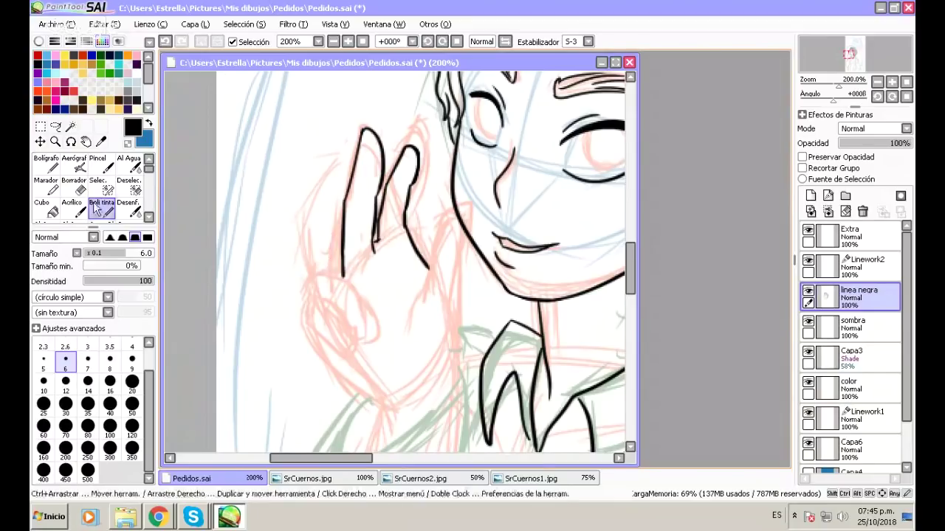
{"action": "mouse_move", "coordinate": [338, 279]}
{"action": "left_mouse_down"}
{"action": "mouse_move", "coordinate": [355, 301]}
{"action": "mouse_move", "coordinate": [337, 277]}
{"action": "left_mouse_up"}
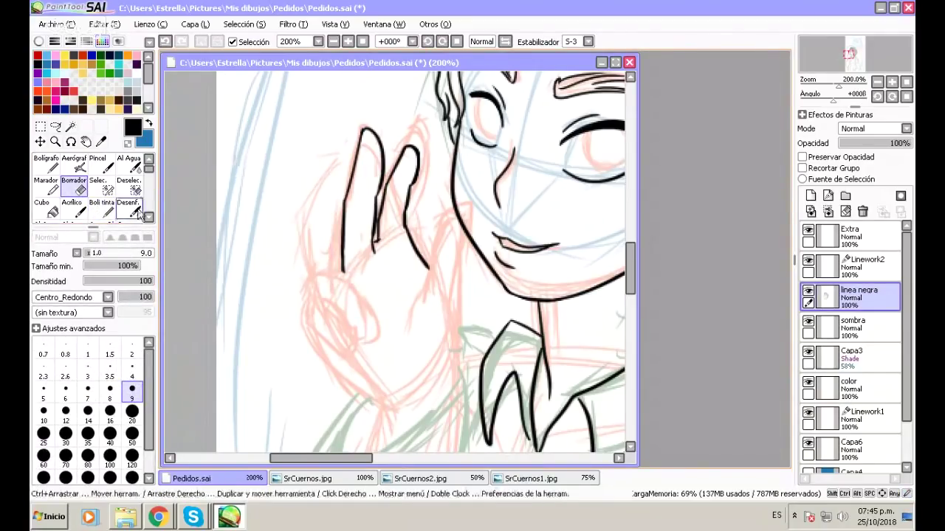
{"action": "key", "text": "e"}
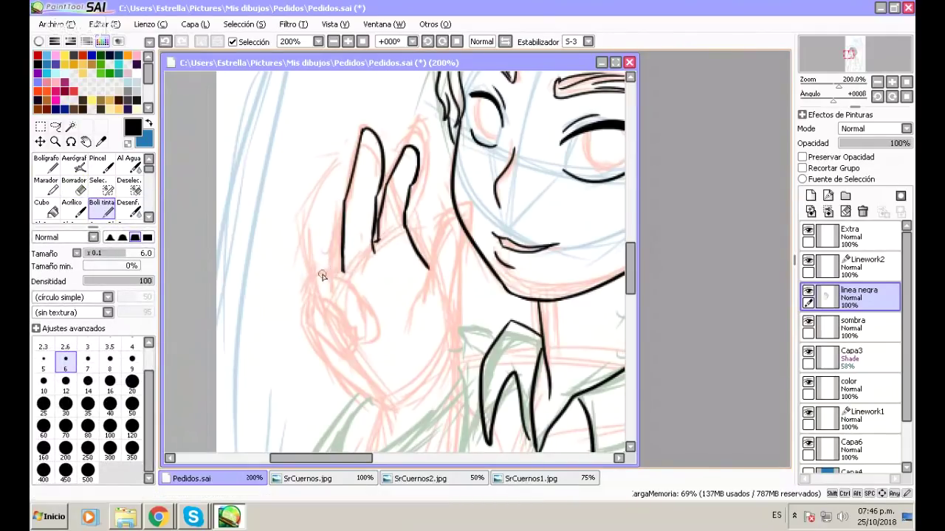
Ink the upper folded finger as a rounded outline overlapping the base of the tallest finger.
{"action": "mouse_move", "coordinate": [313, 278]}
{"action": "left_mouse_down"}
{"action": "mouse_move", "coordinate": [355, 280]}
{"action": "mouse_move", "coordinate": [373, 323]}
{"action": "left_mouse_up"}
{"action": "left_click_drag", "start_coordinate": [312, 279], "coordinate": [311, 299]}
{"action": "key", "text": "ctrl+z"}
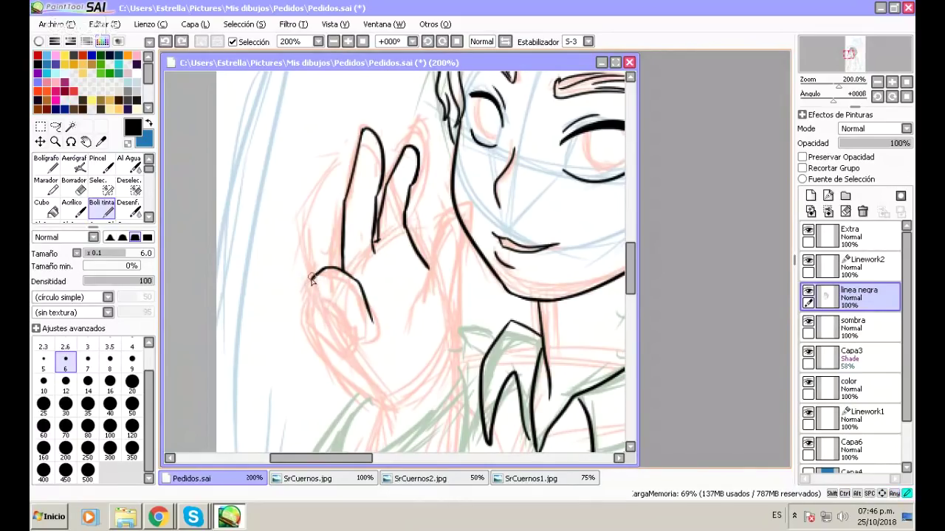
{"action": "left_click_drag", "start_coordinate": [313, 279], "coordinate": [309, 297]}
{"action": "left_click_drag", "start_coordinate": [371, 315], "coordinate": [362, 330]}
{"action": "key", "text": "ctrl+z"}
{"action": "key", "text": "ctrl+y"}
{"action": "key", "text": "ctrl+z"}
{"action": "mouse_move", "coordinate": [369, 315]}
{"action": "left_mouse_down"}
{"action": "mouse_move", "coordinate": [369, 331]}
{"action": "mouse_move", "coordinate": [335, 299]}
{"action": "left_mouse_up"}
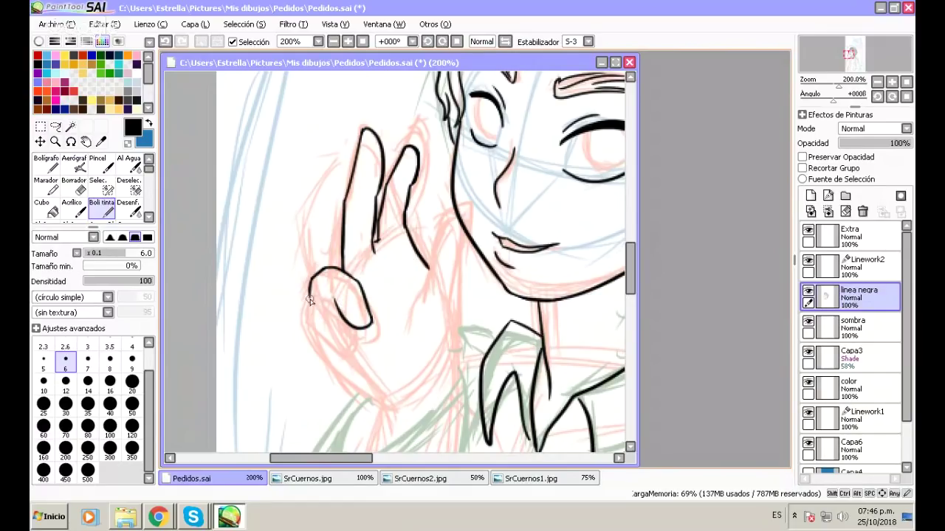
{"action": "key", "text": "e"}
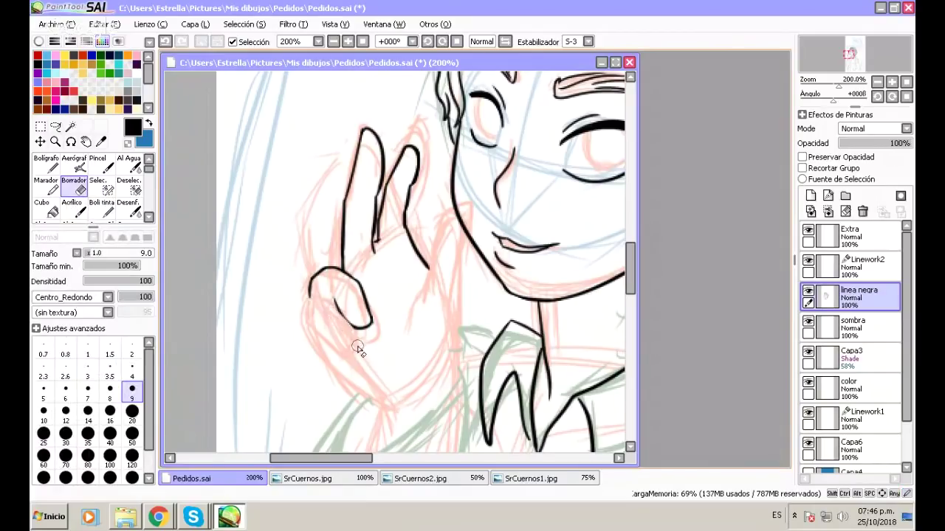
{"action": "left_click", "coordinate": [114, 204]}
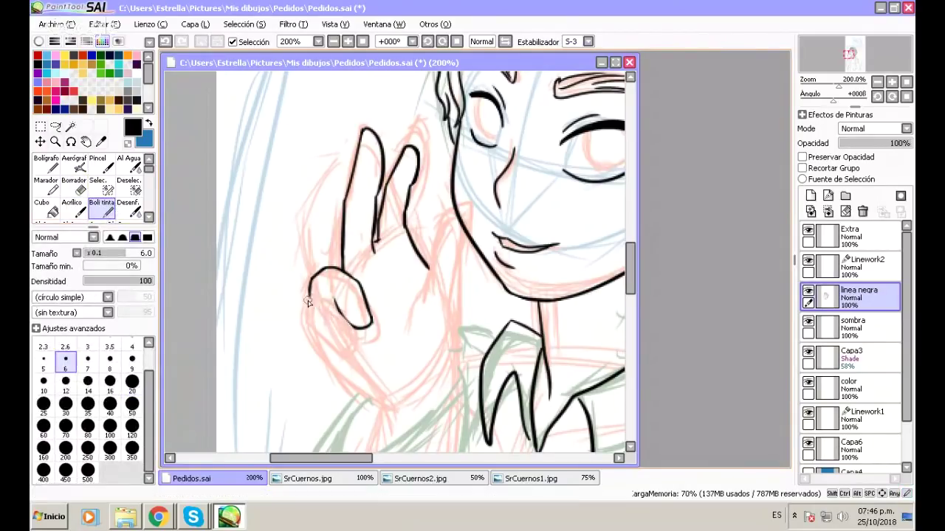
Ink the lower folded finger and the outer edge of the palm down to the wrist.
{"action": "mouse_move", "coordinate": [309, 294]}
{"action": "left_mouse_down"}
{"action": "mouse_move", "coordinate": [332, 305]}
{"action": "mouse_move", "coordinate": [358, 342]}
{"action": "left_mouse_up"}
{"action": "mouse_move", "coordinate": [310, 297]}
{"action": "left_mouse_down"}
{"action": "mouse_move", "coordinate": [297, 317]}
{"action": "mouse_move", "coordinate": [305, 333]}
{"action": "mouse_move", "coordinate": [301, 323]}
{"action": "mouse_move", "coordinate": [332, 369]}
{"action": "mouse_move", "coordinate": [389, 409]}
{"action": "left_mouse_up"}
{"action": "key", "text": "ctrl+z"}
{"action": "left_click_drag", "start_coordinate": [298, 322], "coordinate": [314, 359]}
{"action": "key", "text": "ctrl+z"}
{"action": "left_click_drag", "start_coordinate": [298, 322], "coordinate": [384, 410]}
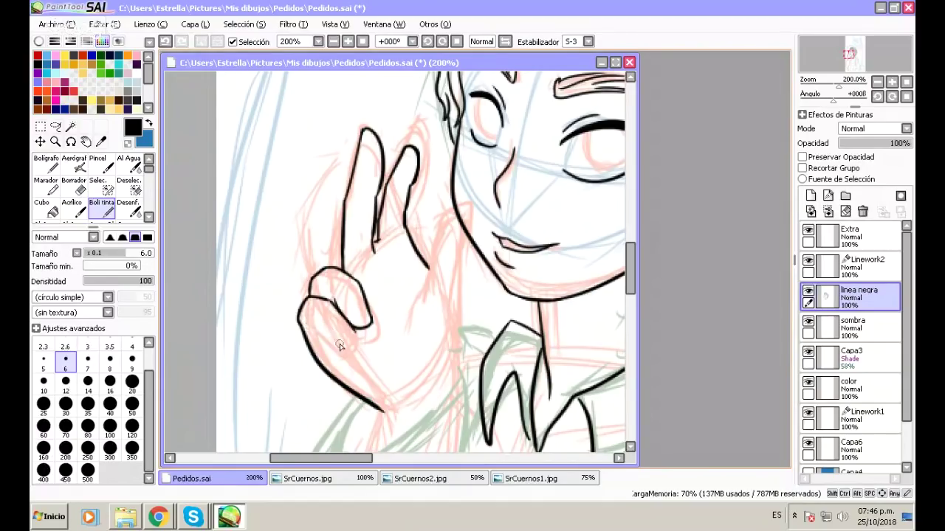
{"action": "mouse_move", "coordinate": [306, 325]}
{"action": "left_mouse_down"}
{"action": "mouse_move", "coordinate": [347, 347]}
{"action": "mouse_move", "coordinate": [355, 340]}
{"action": "mouse_move", "coordinate": [356, 310]}
{"action": "left_mouse_up"}
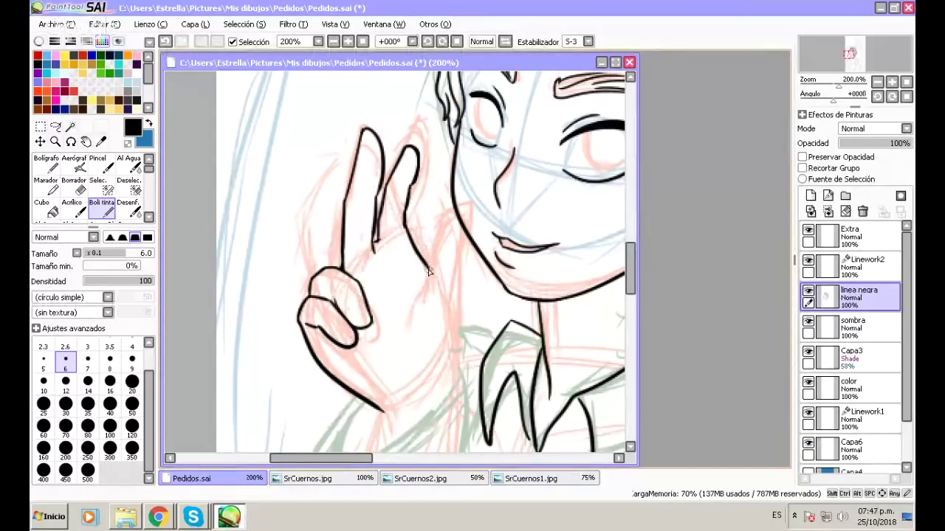
Ink the thumb from the second finger's base, around its tip beside the jaw and down to the wrist.
{"action": "mouse_move", "coordinate": [430, 269]}
{"action": "left_mouse_down"}
{"action": "mouse_move", "coordinate": [441, 216]}
{"action": "mouse_move", "coordinate": [454, 213]}
{"action": "mouse_move", "coordinate": [450, 369]}
{"action": "left_mouse_up"}
{"action": "key", "text": "ctrl+z"}
{"action": "key", "text": "ctrl+z"}
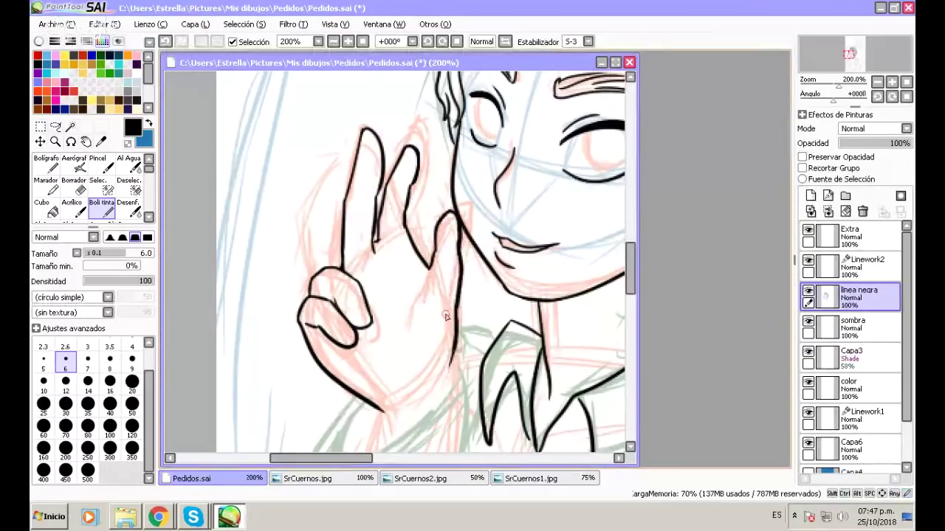
Ink the palm crease at the base of the thumb and a short crease below the raised fingers.
{"action": "left_click_drag", "start_coordinate": [422, 288], "coordinate": [410, 345]}
{"action": "key", "text": "ctrl+z"}
{"action": "left_click_drag", "start_coordinate": [428, 281], "coordinate": [419, 340]}
{"action": "key", "text": "ctrl+z"}
{"action": "left_click_drag", "start_coordinate": [427, 281], "coordinate": [411, 341]}
{"action": "left_click_drag", "start_coordinate": [364, 275], "coordinate": [381, 258]}
Ink the outer wrist line from the heel of the palm down into the sleeve cuff.
{"action": "scroll", "coordinate": [635, 280], "scroll_direction": "down", "scroll_amount": 3}
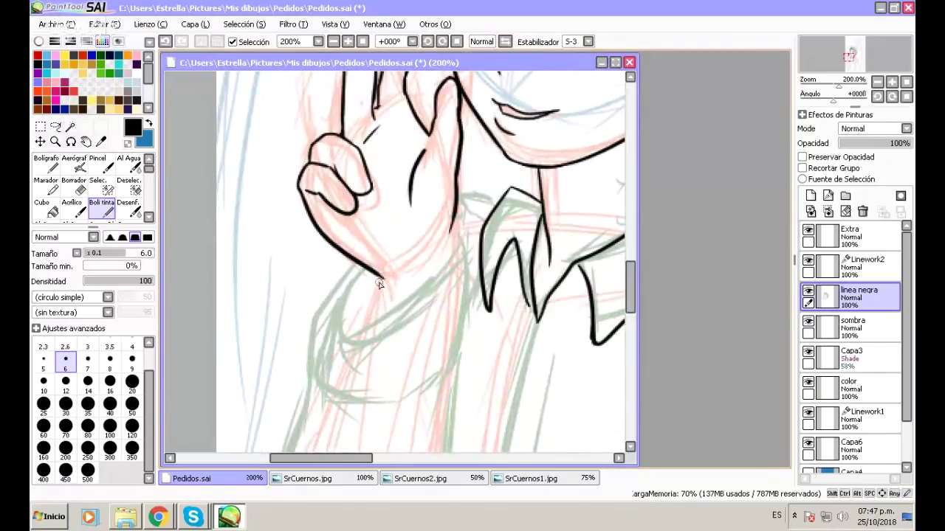
{"action": "left_click_drag", "start_coordinate": [380, 278], "coordinate": [372, 337]}
{"action": "key", "text": "ctrl+z"}
{"action": "mouse_move", "coordinate": [379, 278]}
{"action": "left_mouse_down"}
{"action": "mouse_move", "coordinate": [403, 287]}
{"action": "mouse_move", "coordinate": [380, 294]}
{"action": "mouse_move", "coordinate": [382, 282]}
{"action": "mouse_move", "coordinate": [357, 344]}
{"action": "left_mouse_up"}
{"action": "key", "text": "ctrl+z"}
{"action": "left_click_drag", "start_coordinate": [379, 279], "coordinate": [361, 341]}
Ink the inner wrist line, the curved opening of the sleeve cuff and the cuff's body-side edge.
{"action": "left_click_drag", "start_coordinate": [453, 218], "coordinate": [448, 270]}
{"action": "mouse_move", "coordinate": [363, 268]}
{"action": "left_mouse_down"}
{"action": "mouse_move", "coordinate": [333, 347]}
{"action": "mouse_move", "coordinate": [345, 353]}
{"action": "mouse_move", "coordinate": [438, 284]}
{"action": "mouse_move", "coordinate": [457, 261]}
{"action": "mouse_move", "coordinate": [452, 229]}
{"action": "mouse_move", "coordinate": [465, 254]}
{"action": "mouse_move", "coordinate": [456, 358]}
{"action": "left_mouse_up"}
{"action": "key", "text": "ctrl+z"}
{"action": "mouse_move", "coordinate": [454, 229]}
{"action": "left_mouse_down"}
{"action": "mouse_move", "coordinate": [469, 271]}
{"action": "mouse_move", "coordinate": [456, 377]}
{"action": "left_mouse_up"}
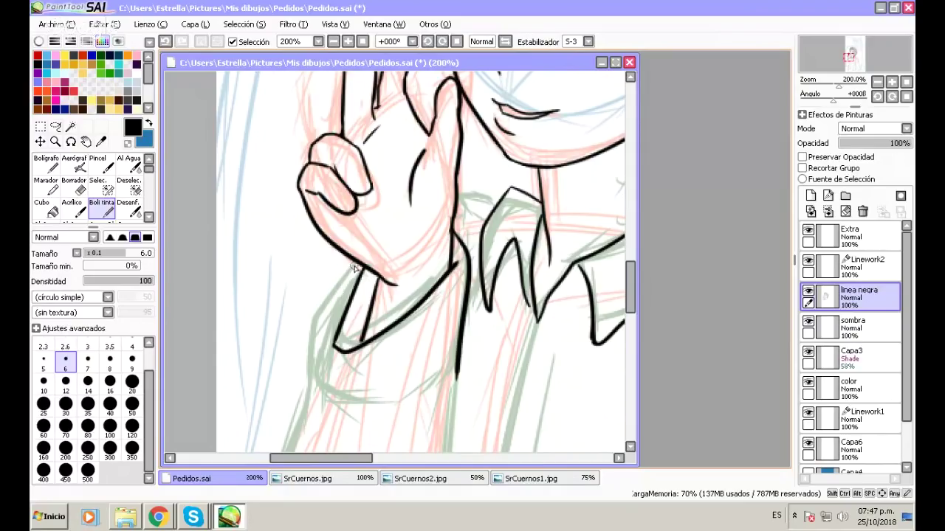
Ink the cuff's outer edge and its curved lower seam, leaving a gap in the seam.
{"action": "mouse_move", "coordinate": [358, 265]}
{"action": "left_mouse_down"}
{"action": "mouse_move", "coordinate": [311, 334]}
{"action": "mouse_move", "coordinate": [311, 410]}
{"action": "left_mouse_up"}
{"action": "left_click_drag", "start_coordinate": [625, 274], "coordinate": [631, 296]}
{"action": "mouse_move", "coordinate": [319, 257]}
{"action": "left_mouse_down"}
{"action": "mouse_move", "coordinate": [369, 268]}
{"action": "mouse_move", "coordinate": [443, 230]}
{"action": "left_mouse_up"}
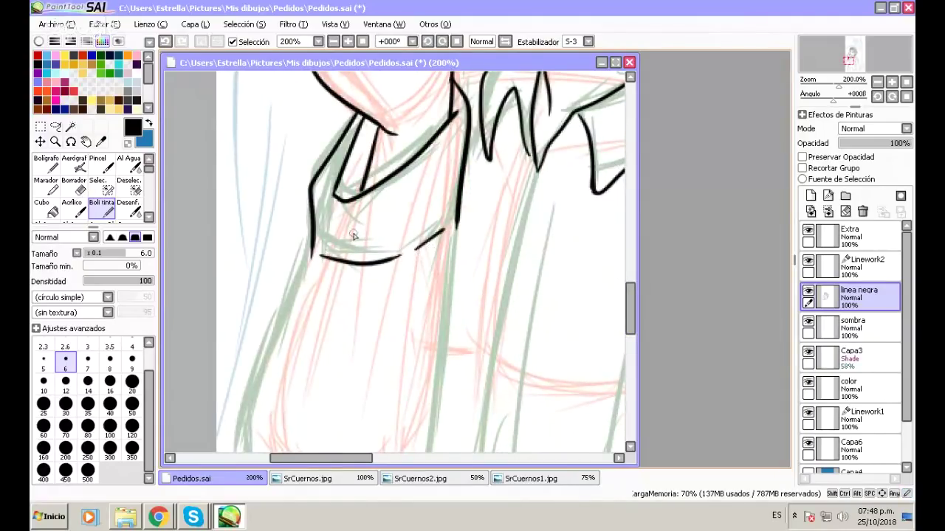
Ink both long sides of the raised forearm's sleeve from the cuff down toward the elbow, at 150% zoom.
{"action": "left_click", "coordinate": [333, 41]}
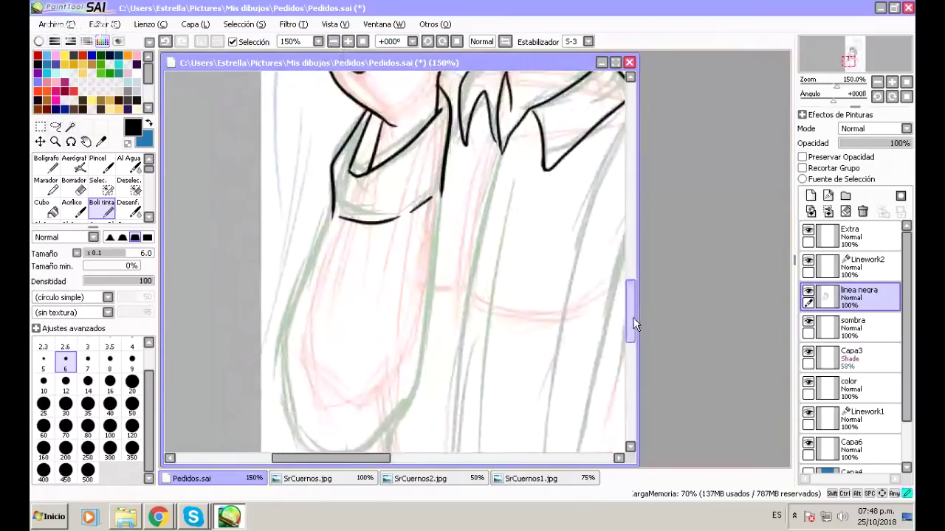
{"action": "mouse_move", "coordinate": [442, 130]}
{"action": "left_mouse_down"}
{"action": "mouse_move", "coordinate": [433, 252]}
{"action": "mouse_move", "coordinate": [387, 378]}
{"action": "mouse_move", "coordinate": [359, 388]}
{"action": "left_mouse_up"}
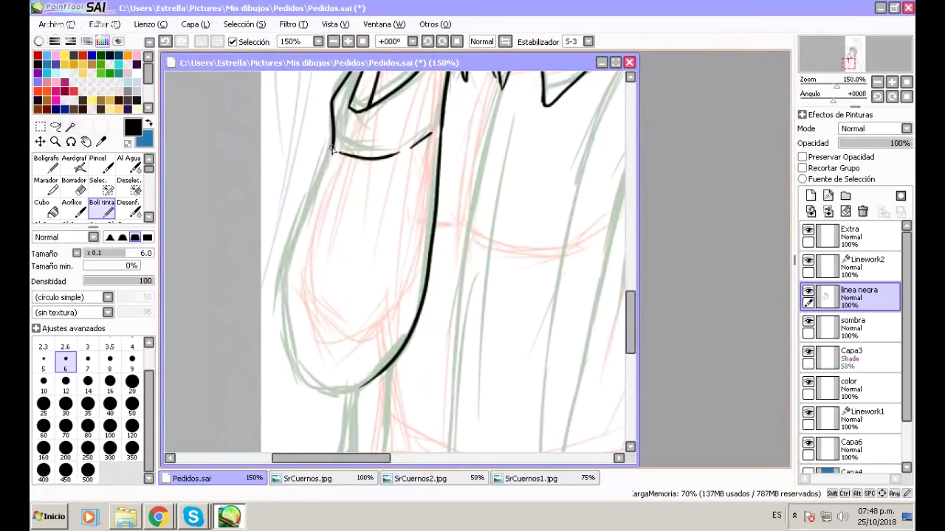
{"action": "left_click_drag", "start_coordinate": [332, 149], "coordinate": [280, 307]}
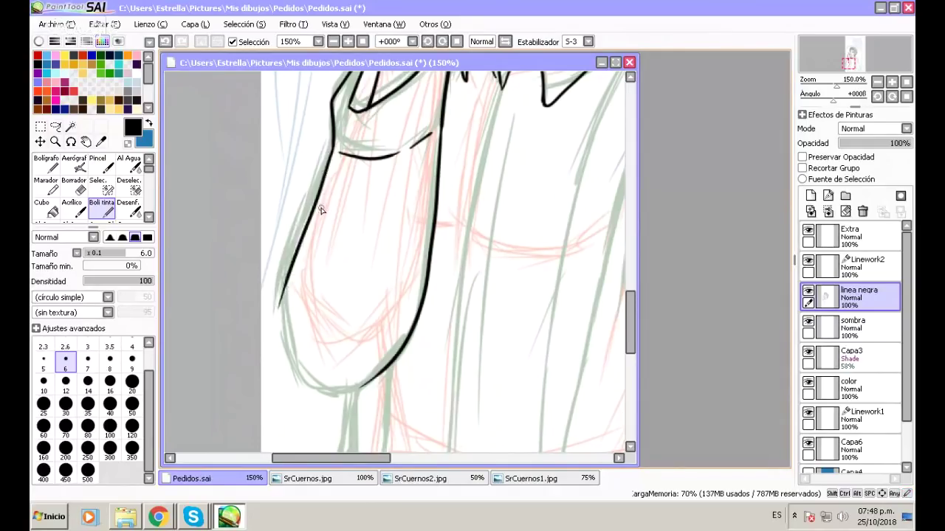
{"action": "key", "text": "ctrl+z"}
{"action": "left_click_drag", "start_coordinate": [332, 146], "coordinate": [271, 321]}
{"action": "key", "text": "ctrl+z"}
{"action": "left_click_drag", "start_coordinate": [334, 145], "coordinate": [275, 294]}
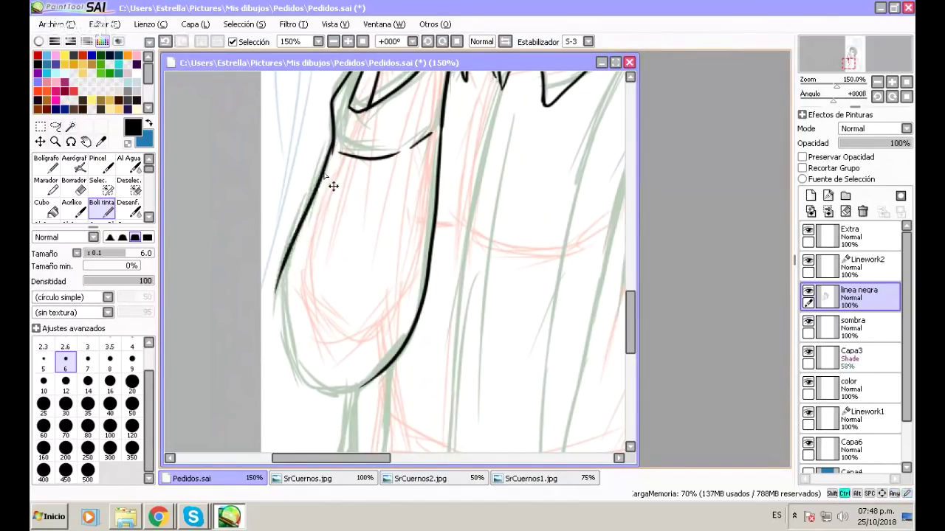
{"action": "key", "text": "ctrl+z"}
{"action": "left_click_drag", "start_coordinate": [334, 142], "coordinate": [274, 299]}
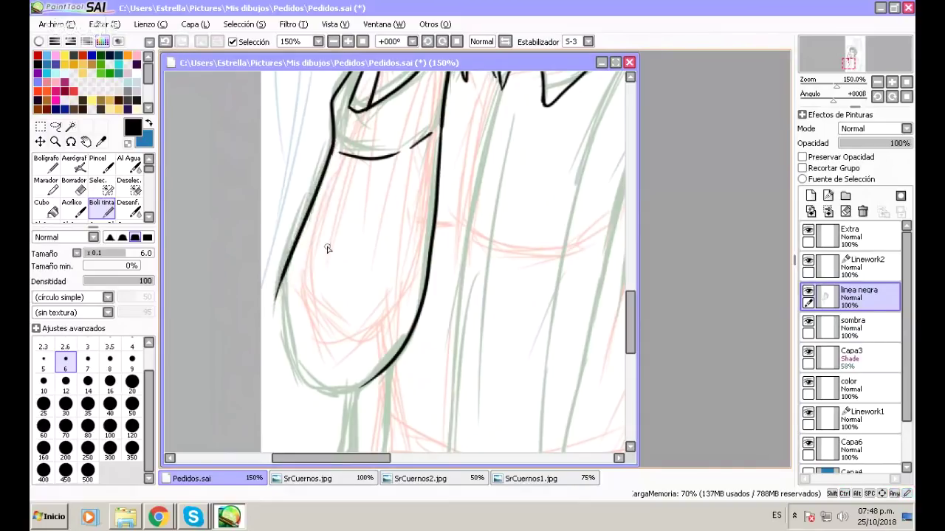
{"action": "key", "text": "e"}
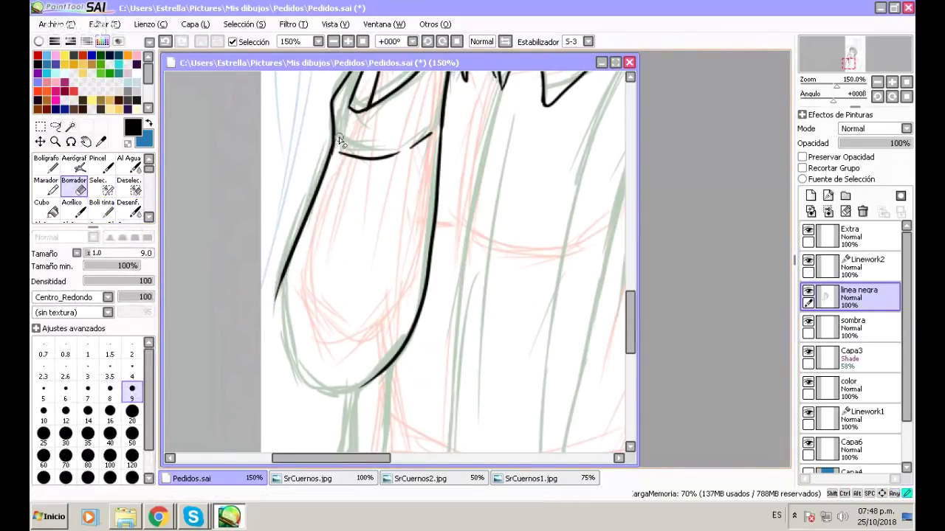
{"action": "key", "text": "e"}
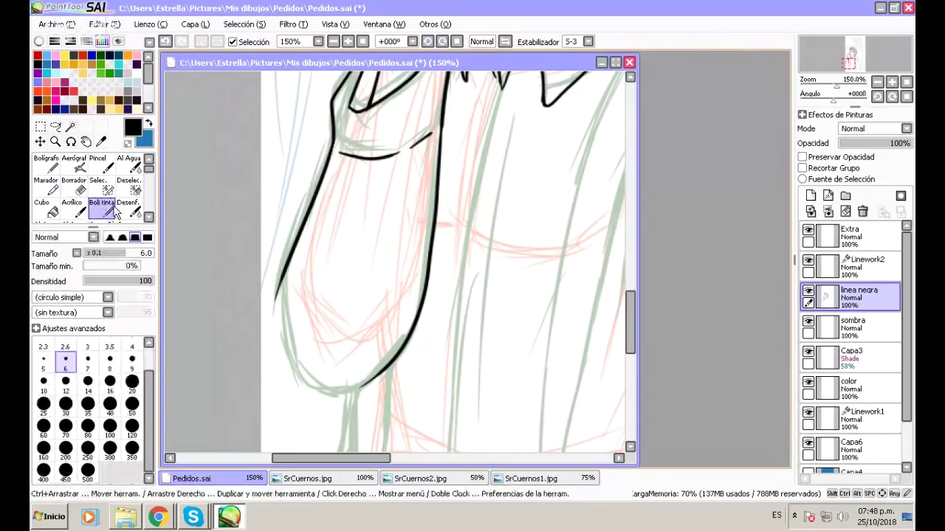
Ink the rounded elbow joining both sides of the sleeve and erase the overshooting line ends.
{"action": "left_click_drag", "start_coordinate": [285, 270], "coordinate": [304, 383]}
{"action": "key", "text": "ctrl+z"}
{"action": "mouse_move", "coordinate": [285, 272]}
{"action": "left_mouse_down"}
{"action": "mouse_move", "coordinate": [300, 390]}
{"action": "mouse_move", "coordinate": [298, 381]}
{"action": "mouse_move", "coordinate": [336, 395]}
{"action": "mouse_move", "coordinate": [304, 381]}
{"action": "mouse_move", "coordinate": [341, 393]}
{"action": "mouse_move", "coordinate": [398, 359]}
{"action": "left_mouse_up"}
{"action": "key", "text": "ctrl+z"}
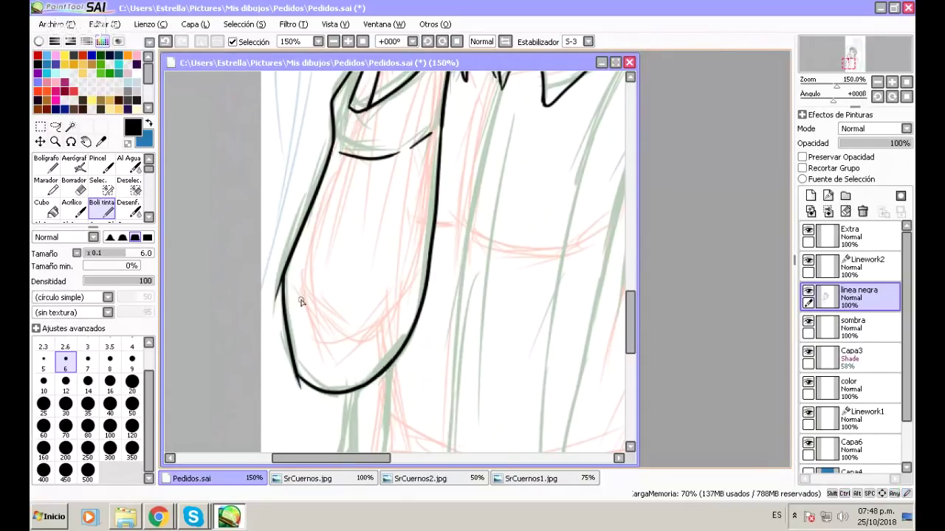
{"action": "key", "text": "e"}
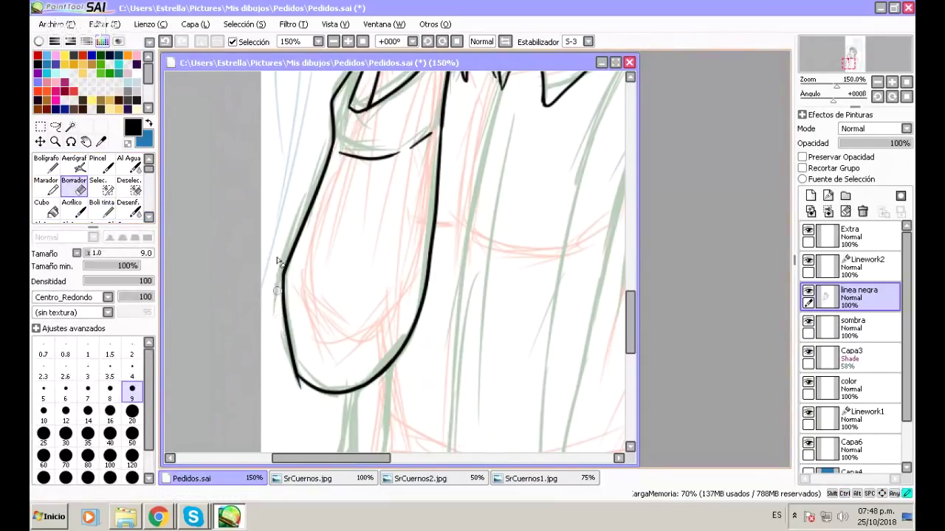
{"action": "left_click_drag", "start_coordinate": [288, 372], "coordinate": [309, 387]}
Ink the far jacket collar between the thumb and the shirt collar, with its short lower edge beside the sleeve.
{"action": "scroll", "coordinate": [627, 310], "scroll_direction": "up", "scroll_amount": 5}
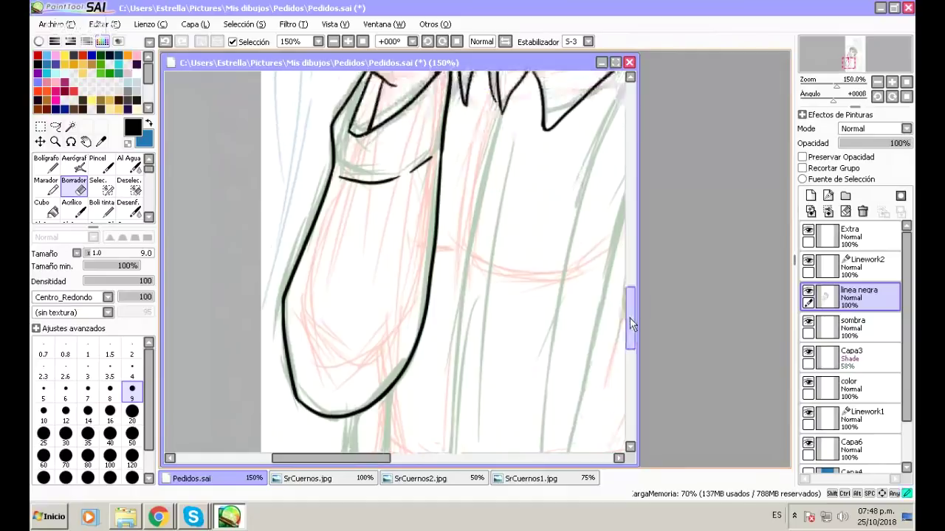
{"action": "left_click_drag", "start_coordinate": [362, 465], "coordinate": [405, 454]}
{"action": "left_click", "coordinate": [103, 208]}
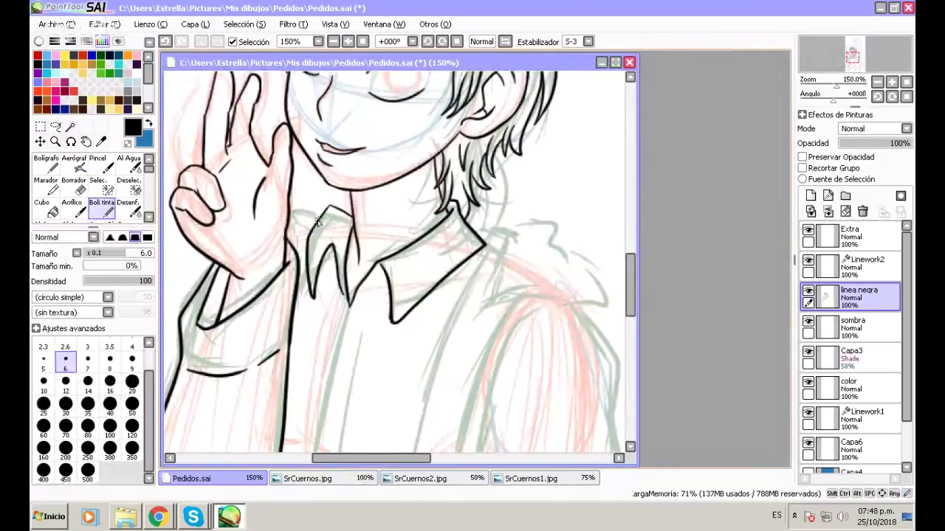
{"action": "left_click_drag", "start_coordinate": [293, 220], "coordinate": [294, 260]}
{"action": "key", "text": "ctrl+z"}
{"action": "left_click_drag", "start_coordinate": [290, 220], "coordinate": [316, 215]}
{"action": "scroll", "coordinate": [633, 299], "scroll_direction": "down", "scroll_amount": 2}
{"action": "mouse_move", "coordinate": [633, 299]}
{"action": "left_mouse_down"}
{"action": "mouse_move", "coordinate": [640, 318]}
{"action": "mouse_move", "coordinate": [636, 289]}
{"action": "left_mouse_up"}
{"action": "left_click_drag", "start_coordinate": [390, 463], "coordinate": [410, 463]}
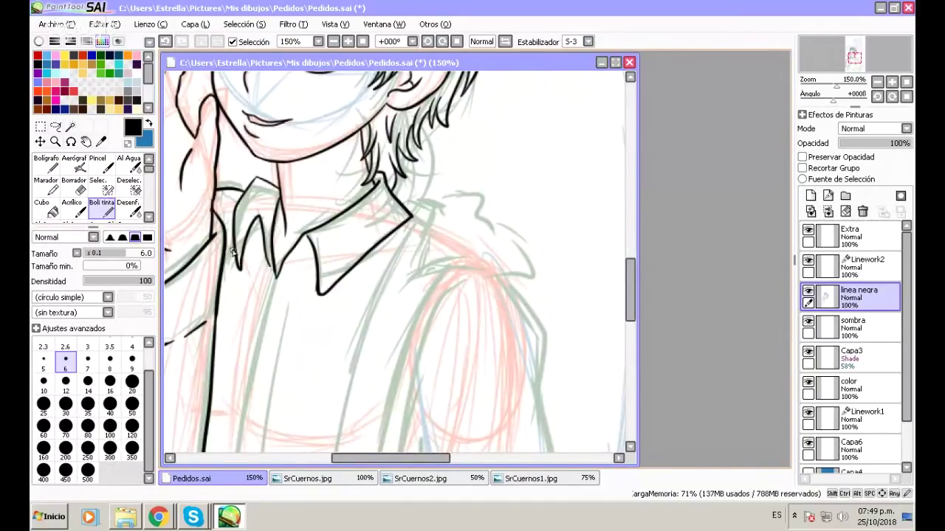
{"action": "left_click_drag", "start_coordinate": [227, 265], "coordinate": [225, 275]}
Ink the jacket line behind the near shirt collar and the jagged inner and upper edges of the shoulder fur.
{"action": "left_click_drag", "start_coordinate": [398, 199], "coordinate": [437, 208]}
{"action": "mouse_move", "coordinate": [434, 207]}
{"action": "left_mouse_down"}
{"action": "mouse_move", "coordinate": [415, 249]}
{"action": "mouse_move", "coordinate": [424, 240]}
{"action": "mouse_move", "coordinate": [426, 274]}
{"action": "left_mouse_up"}
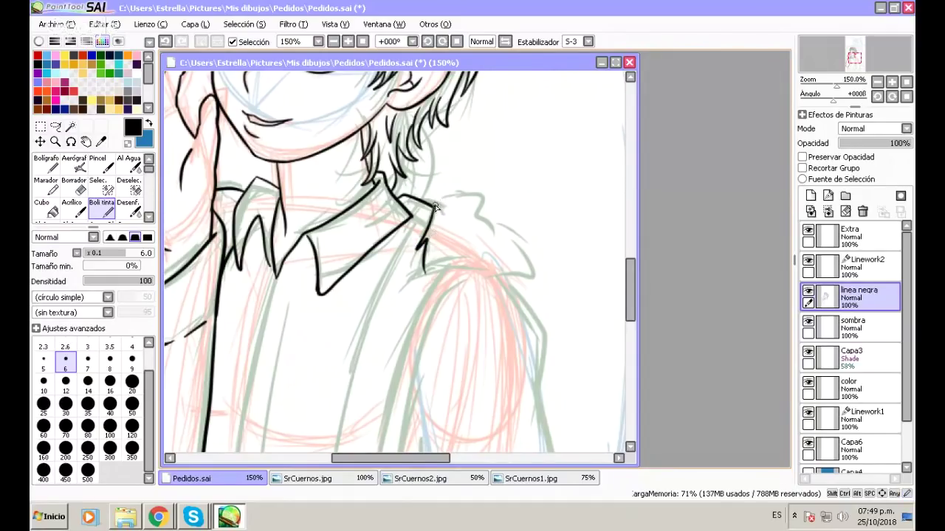
{"action": "mouse_move", "coordinate": [441, 194]}
{"action": "left_mouse_down"}
{"action": "mouse_move", "coordinate": [473, 195]}
{"action": "mouse_move", "coordinate": [464, 209]}
{"action": "mouse_move", "coordinate": [463, 198]}
{"action": "mouse_move", "coordinate": [491, 200]}
{"action": "left_mouse_up"}
{"action": "key", "text": "ctrl+z"}
{"action": "mouse_move", "coordinate": [461, 206]}
{"action": "left_mouse_down"}
{"action": "mouse_move", "coordinate": [489, 200]}
{"action": "mouse_move", "coordinate": [478, 209]}
{"action": "mouse_move", "coordinate": [491, 201]}
{"action": "mouse_move", "coordinate": [485, 218]}
{"action": "left_mouse_up"}
{"action": "key", "text": "ctrl+z"}
{"action": "left_click_drag", "start_coordinate": [483, 214], "coordinate": [503, 234]}
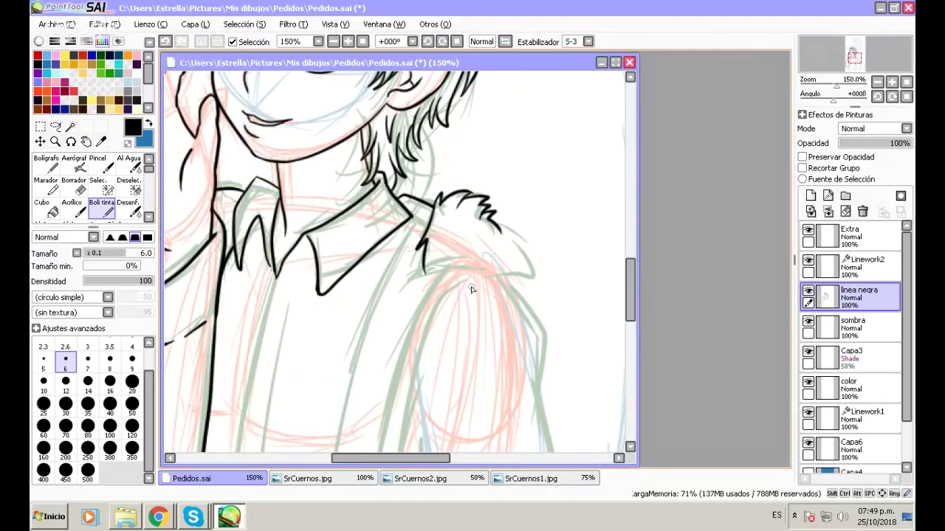
Complete the shoulder fur with jagged lower and outer edges and a few tuft strokes inside it.
{"action": "mouse_move", "coordinate": [428, 274]}
{"action": "left_mouse_down"}
{"action": "mouse_move", "coordinate": [440, 260]}
{"action": "mouse_move", "coordinate": [443, 273]}
{"action": "mouse_move", "coordinate": [479, 275]}
{"action": "left_mouse_up"}
{"action": "key", "text": "ctrl+z"}
{"action": "mouse_move", "coordinate": [500, 233]}
{"action": "left_mouse_down"}
{"action": "mouse_move", "coordinate": [528, 240]}
{"action": "mouse_move", "coordinate": [511, 240]}
{"action": "mouse_move", "coordinate": [536, 282]}
{"action": "left_mouse_up"}
{"action": "mouse_move", "coordinate": [472, 260]}
{"action": "left_mouse_down"}
{"action": "mouse_move", "coordinate": [491, 278]}
{"action": "mouse_move", "coordinate": [493, 268]}
{"action": "mouse_move", "coordinate": [513, 268]}
{"action": "mouse_move", "coordinate": [496, 271]}
{"action": "mouse_move", "coordinate": [522, 288]}
{"action": "mouse_move", "coordinate": [516, 274]}
{"action": "mouse_move", "coordinate": [539, 285]}
{"action": "left_mouse_up"}
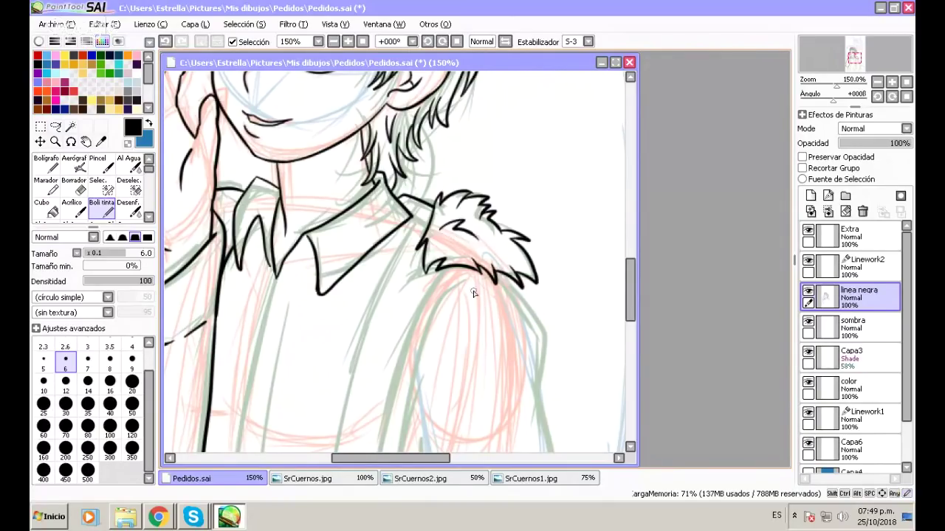
{"action": "left_click_drag", "start_coordinate": [426, 458], "coordinate": [393, 457]}
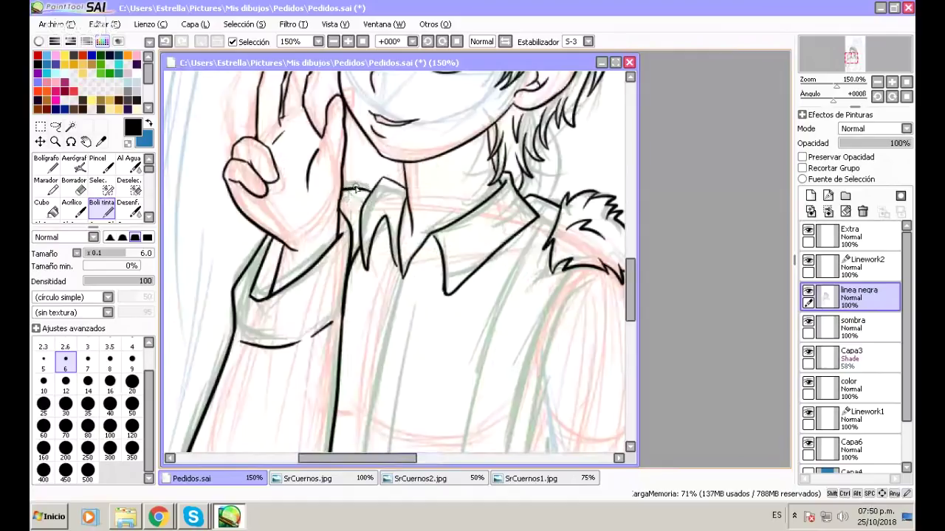
Ink the small jagged fur tuft between the raised hand and the far jacket collar.
{"action": "mouse_move", "coordinate": [344, 190]}
{"action": "left_mouse_down"}
{"action": "mouse_move", "coordinate": [360, 184]}
{"action": "mouse_move", "coordinate": [343, 174]}
{"action": "left_mouse_up"}
{"action": "key", "text": "e"}
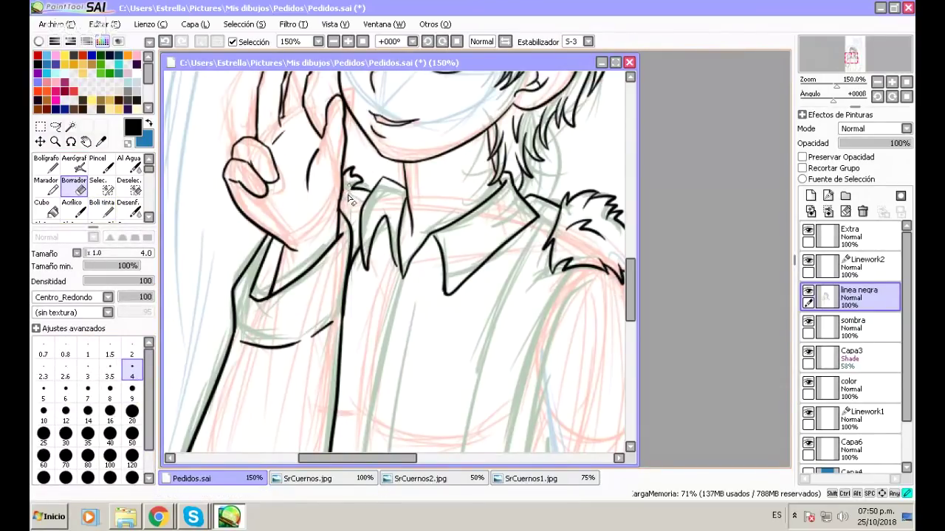
{"action": "key", "text": "e"}
{"action": "left_click_drag", "start_coordinate": [353, 189], "coordinate": [341, 204]}
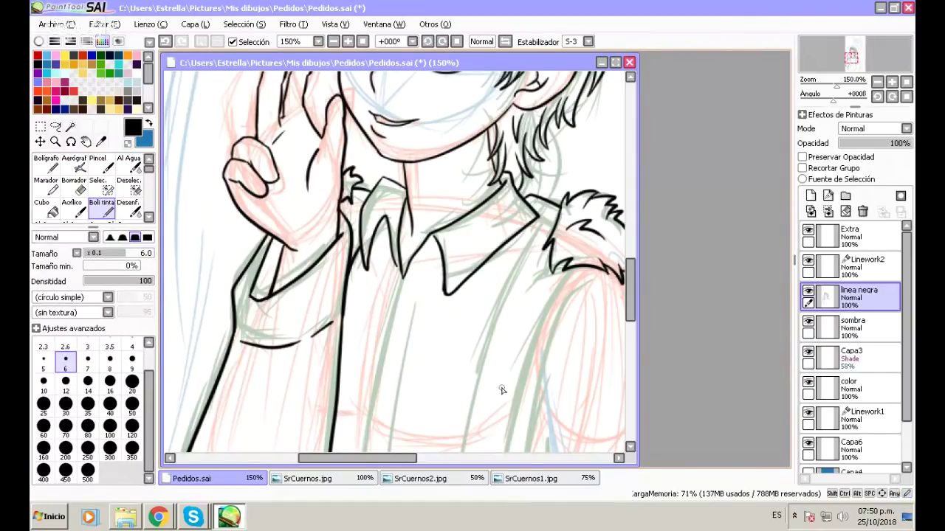
Ink the jacket's far front edge from the tip of the far shirt collar down the torso past the elbow.
{"action": "left_click_drag", "start_coordinate": [629, 286], "coordinate": [638, 320]}
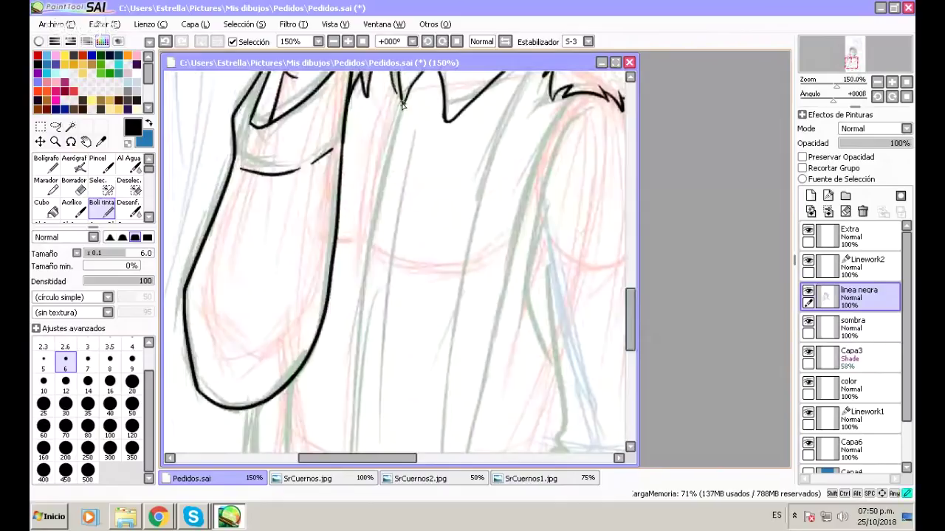
{"action": "left_click_drag", "start_coordinate": [402, 105], "coordinate": [369, 285]}
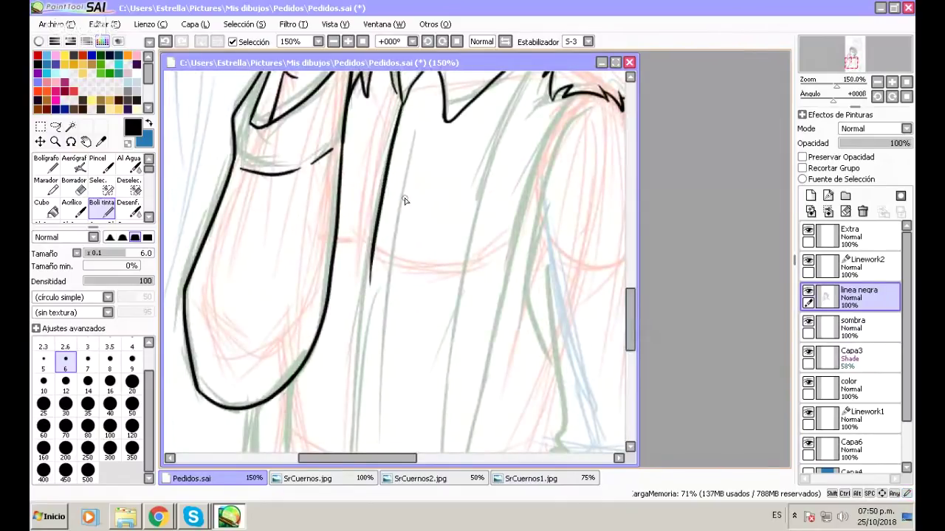
{"action": "key", "text": "ctrl+z"}
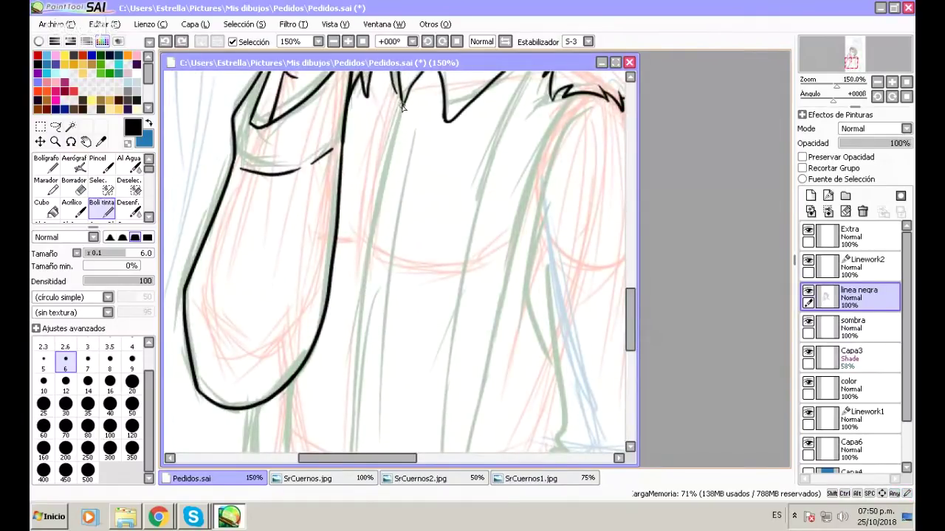
{"action": "left_click_drag", "start_coordinate": [402, 104], "coordinate": [369, 284]}
{"action": "left_click_drag", "start_coordinate": [631, 315], "coordinate": [632, 331]}
{"action": "left_click_drag", "start_coordinate": [366, 184], "coordinate": [350, 418]}
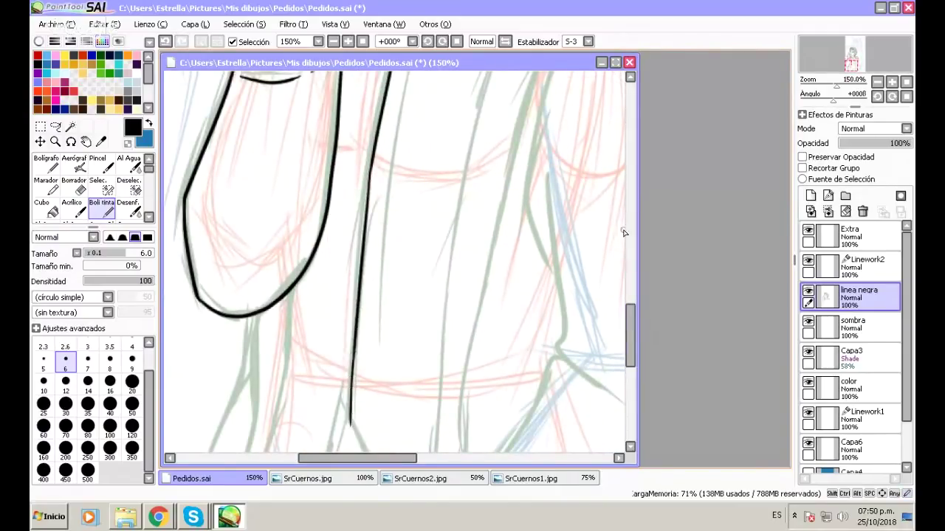
Ink the jacket's near front edge from beside the near shirt collar down to the canvas's lower edge.
{"action": "scroll", "coordinate": [628, 326], "scroll_direction": "up", "scroll_amount": 3}
{"action": "scroll", "coordinate": [632, 326], "scroll_direction": "up", "scroll_amount": 2}
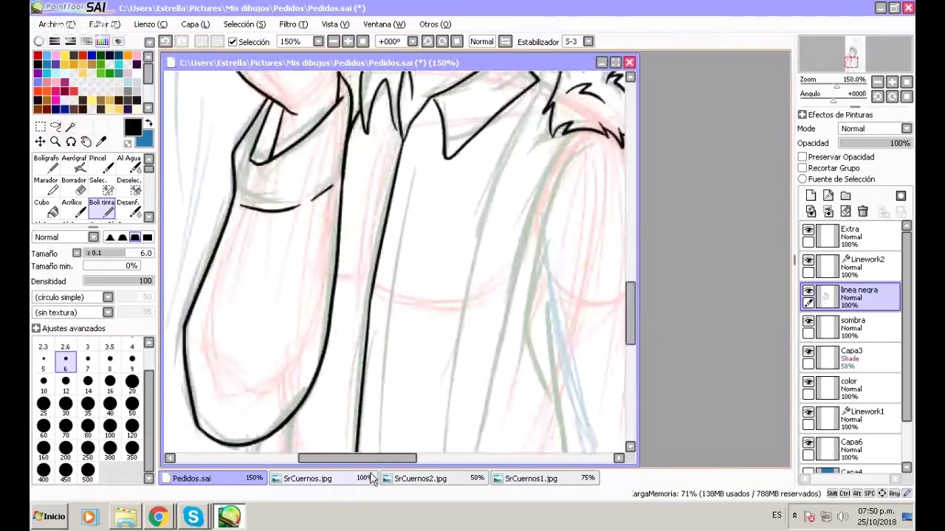
{"action": "left_click_drag", "start_coordinate": [381, 459], "coordinate": [414, 458]}
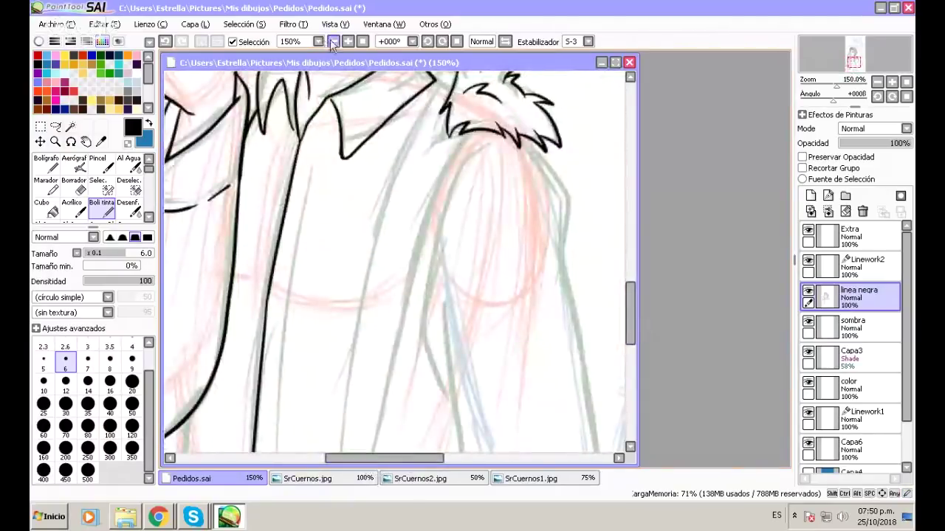
{"action": "left_click", "coordinate": [333, 42]}
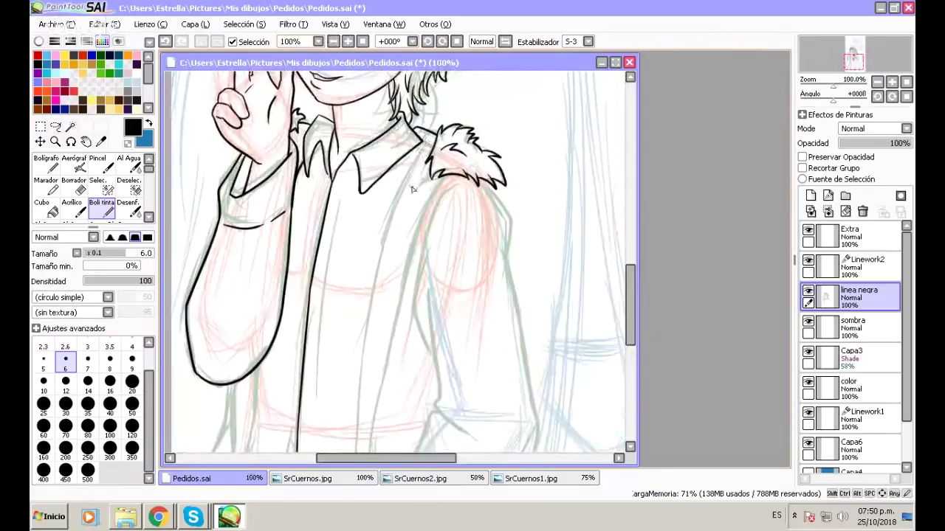
{"action": "mouse_move", "coordinate": [422, 142]}
{"action": "left_mouse_down"}
{"action": "mouse_move", "coordinate": [387, 242]}
{"action": "mouse_move", "coordinate": [365, 381]}
{"action": "left_mouse_up"}
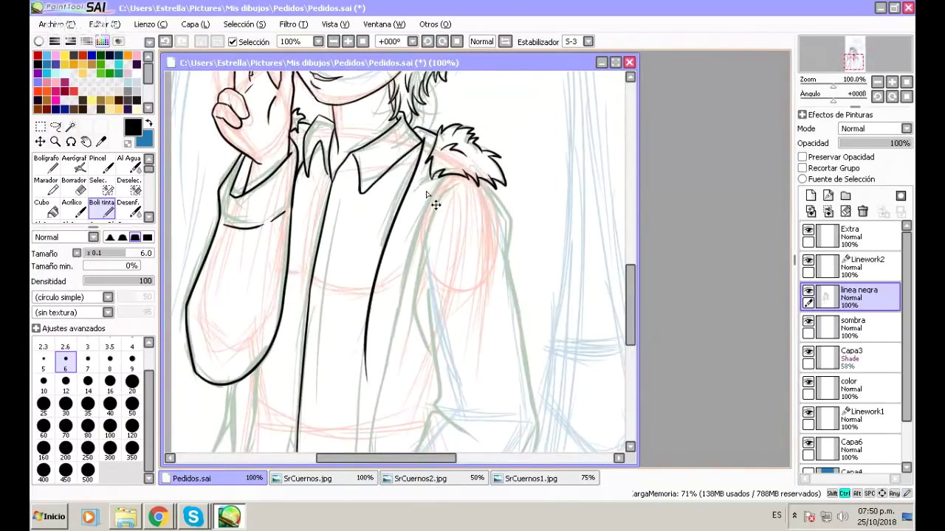
{"action": "key", "text": "ctrl+z"}
{"action": "mouse_move", "coordinate": [424, 141]}
{"action": "left_mouse_down"}
{"action": "mouse_move", "coordinate": [361, 369]}
{"action": "mouse_move", "coordinate": [358, 411]}
{"action": "left_mouse_up"}
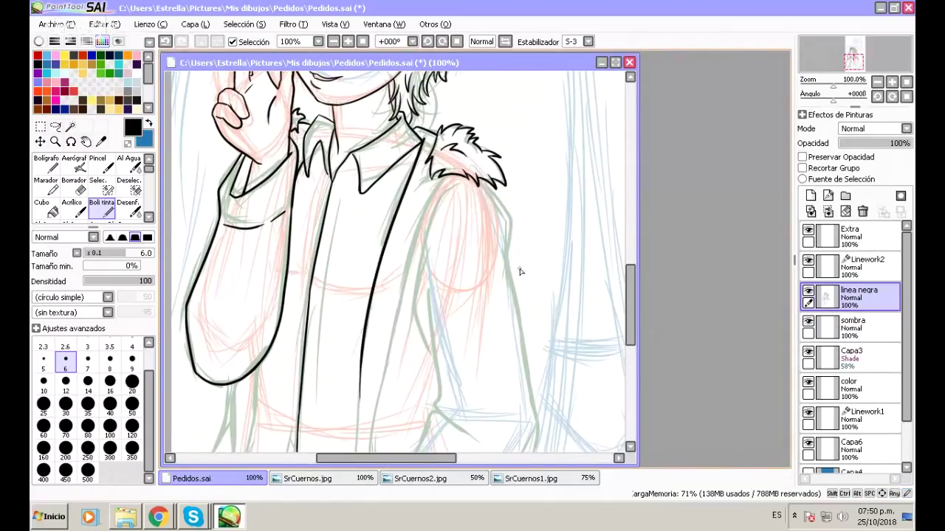
{"action": "scroll", "coordinate": [628, 300], "scroll_direction": "down", "scroll_amount": 3}
{"action": "left_click_drag", "start_coordinate": [362, 270], "coordinate": [353, 428]}
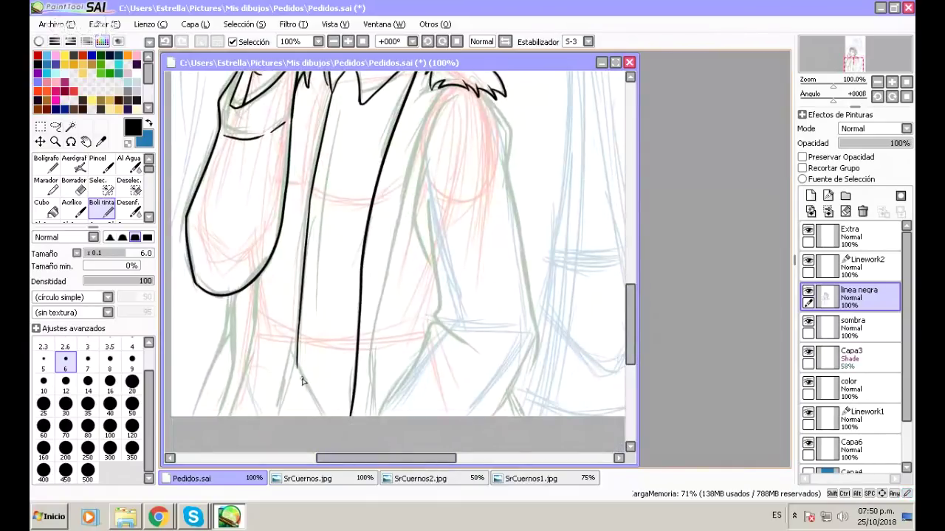
Ink the forked lines ending the far front edge and the jacket side folds hanging below the raised elbow.
{"action": "left_click_drag", "start_coordinate": [296, 364], "coordinate": [323, 431]}
{"action": "left_click_drag", "start_coordinate": [296, 363], "coordinate": [274, 448]}
{"action": "left_click_drag", "start_coordinate": [257, 281], "coordinate": [235, 417]}
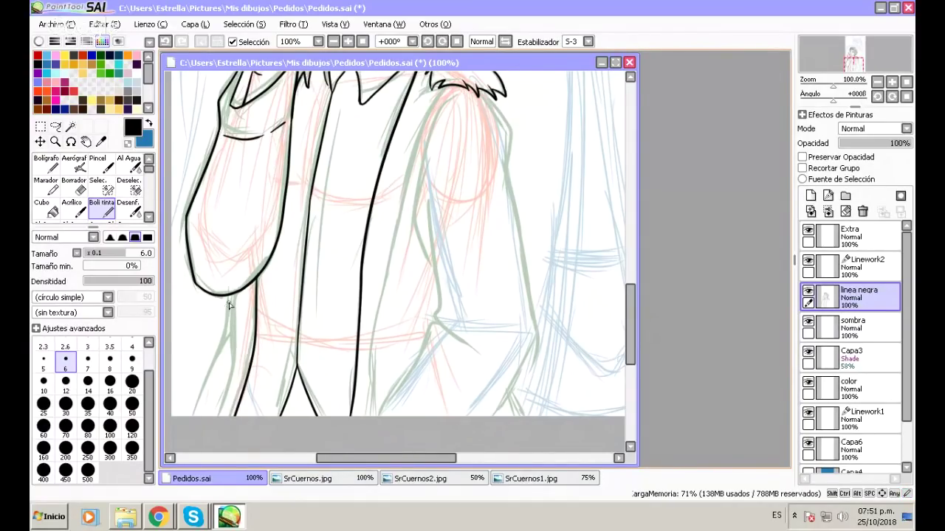
{"action": "mouse_move", "coordinate": [231, 297]}
{"action": "left_mouse_down"}
{"action": "mouse_move", "coordinate": [237, 388]}
{"action": "mouse_move", "coordinate": [229, 332]}
{"action": "mouse_move", "coordinate": [198, 422]}
{"action": "left_mouse_up"}
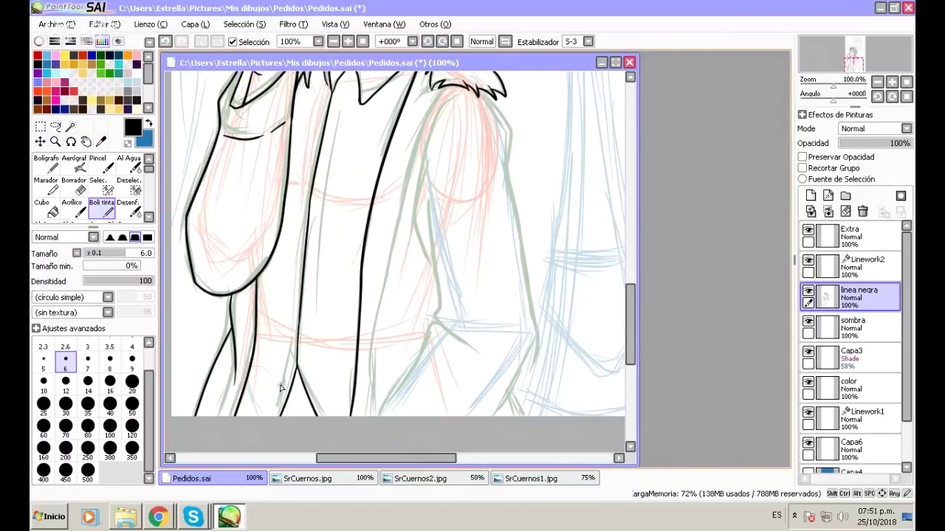
Ink the long jacket line from under the shoulder fur to the canvas's lower edge and the armhole curve beside it.
{"action": "mouse_move", "coordinate": [631, 325]}
{"action": "left_mouse_down"}
{"action": "mouse_move", "coordinate": [633, 314]}
{"action": "mouse_move", "coordinate": [633, 328]}
{"action": "left_mouse_up"}
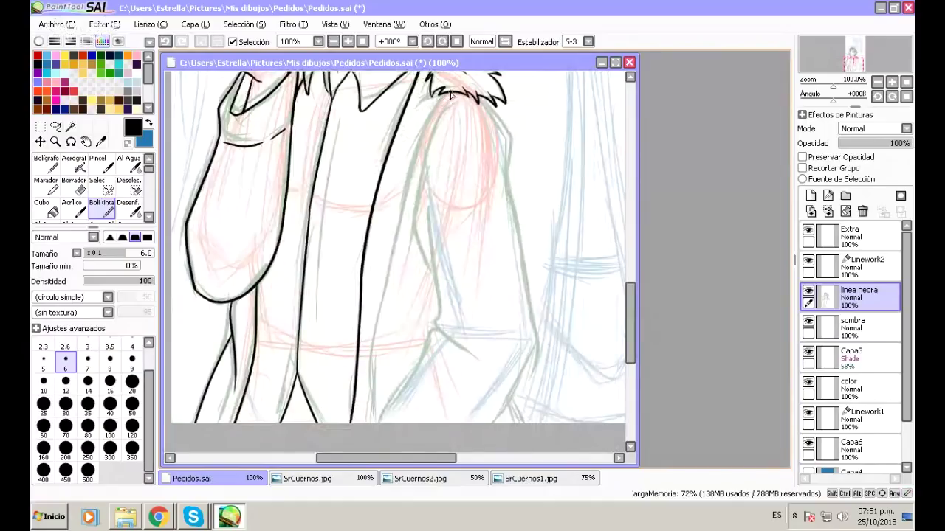
{"action": "mouse_move", "coordinate": [448, 97]}
{"action": "left_mouse_down"}
{"action": "mouse_move", "coordinate": [392, 231]}
{"action": "mouse_move", "coordinate": [381, 421]}
{"action": "left_mouse_up"}
{"action": "mouse_move", "coordinate": [457, 102]}
{"action": "left_mouse_down"}
{"action": "mouse_move", "coordinate": [416, 215]}
{"action": "mouse_move", "coordinate": [433, 280]}
{"action": "left_mouse_up"}
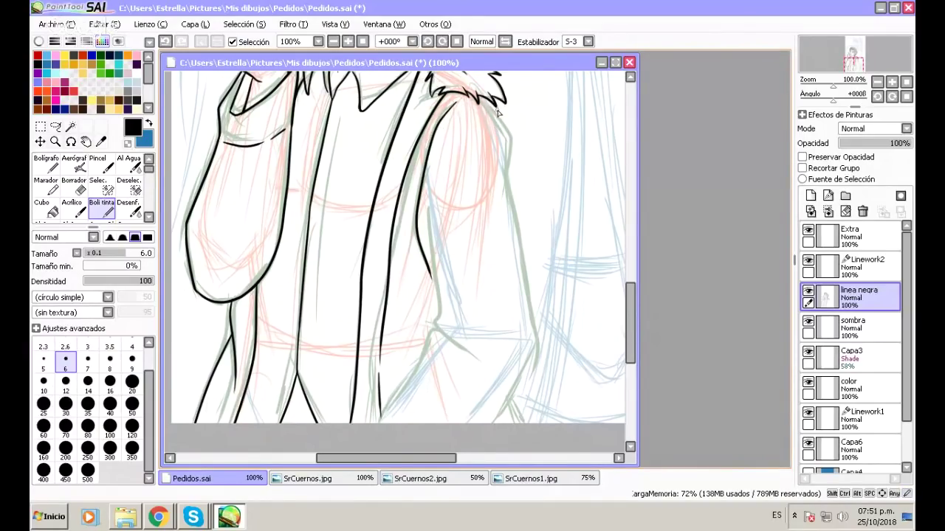
Ink the outer edge of the lowered sleeve from the shoulder fur past the elbow, and erase the overshoot at the elbow.
{"action": "mouse_move", "coordinate": [496, 111]}
{"action": "left_mouse_down"}
{"action": "mouse_move", "coordinate": [512, 149]}
{"action": "mouse_move", "coordinate": [508, 192]}
{"action": "mouse_move", "coordinate": [507, 183]}
{"action": "mouse_move", "coordinate": [539, 351]}
{"action": "mouse_move", "coordinate": [528, 355]}
{"action": "mouse_move", "coordinate": [529, 338]}
{"action": "mouse_move", "coordinate": [533, 353]}
{"action": "mouse_move", "coordinate": [538, 336]}
{"action": "mouse_move", "coordinate": [532, 367]}
{"action": "mouse_move", "coordinate": [495, 425]}
{"action": "left_mouse_up"}
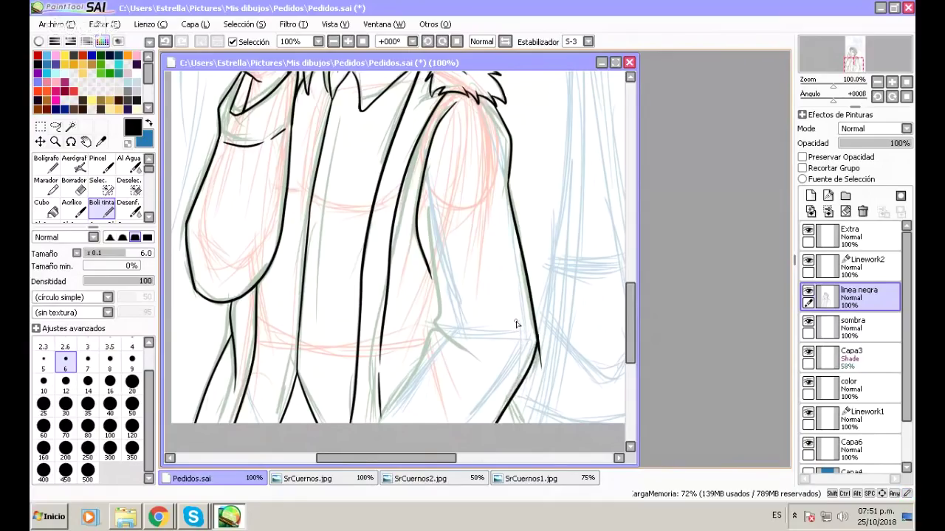
{"action": "key", "text": "ctrl+z"}
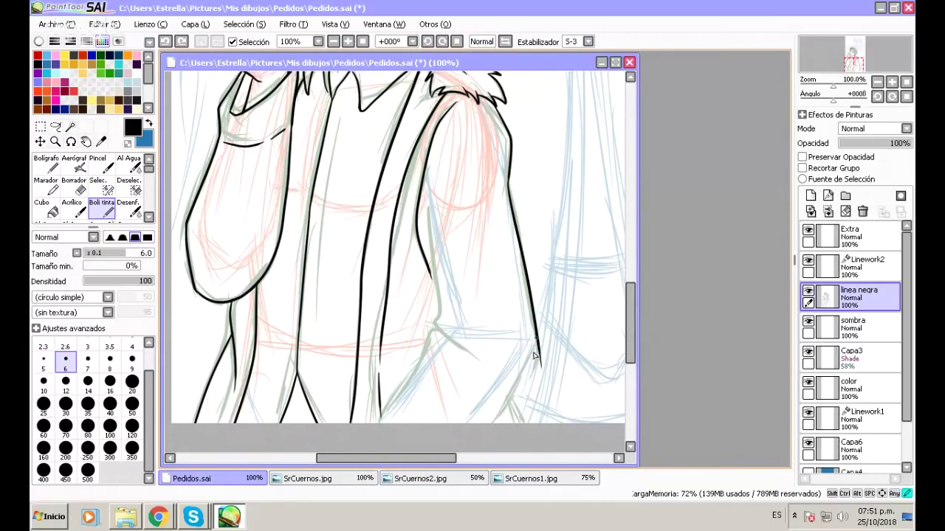
{"action": "left_click_drag", "start_coordinate": [538, 337], "coordinate": [493, 423]}
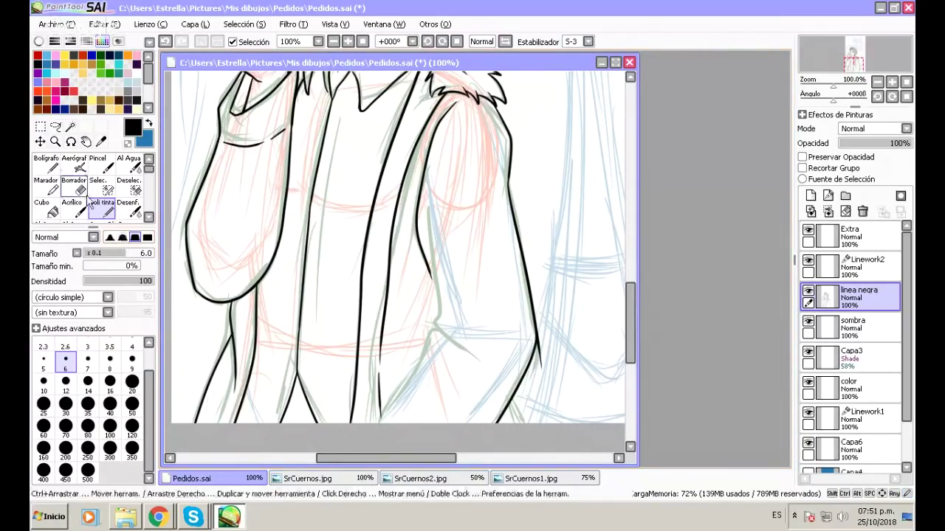
{"action": "key", "text": "e"}
{"action": "mouse_move", "coordinate": [542, 357]}
{"action": "left_mouse_down"}
{"action": "mouse_move", "coordinate": [541, 325]}
{"action": "mouse_move", "coordinate": [547, 400]}
{"action": "left_mouse_up"}
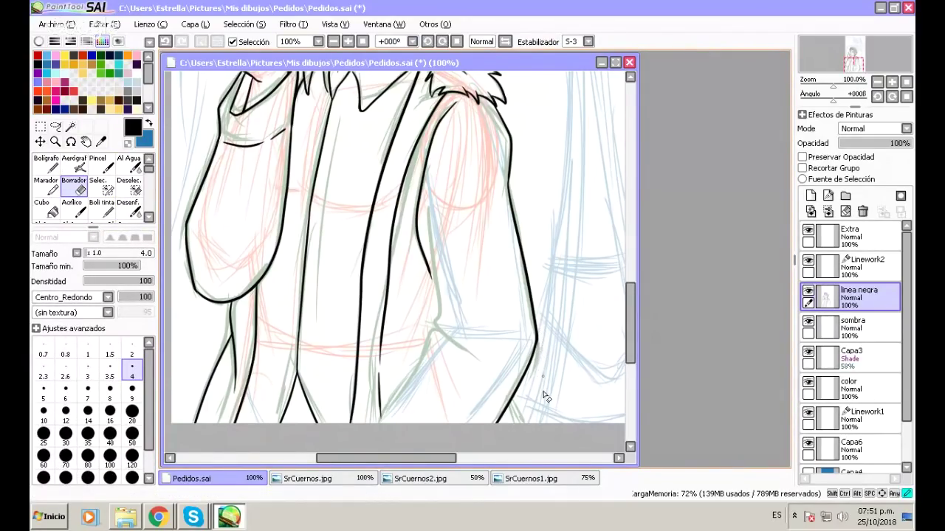
Ink the lowered sleeve's inner edge with its elbow folds and lower forearm line, plus a short fold on the outer side.
{"action": "left_click", "coordinate": [102, 206]}
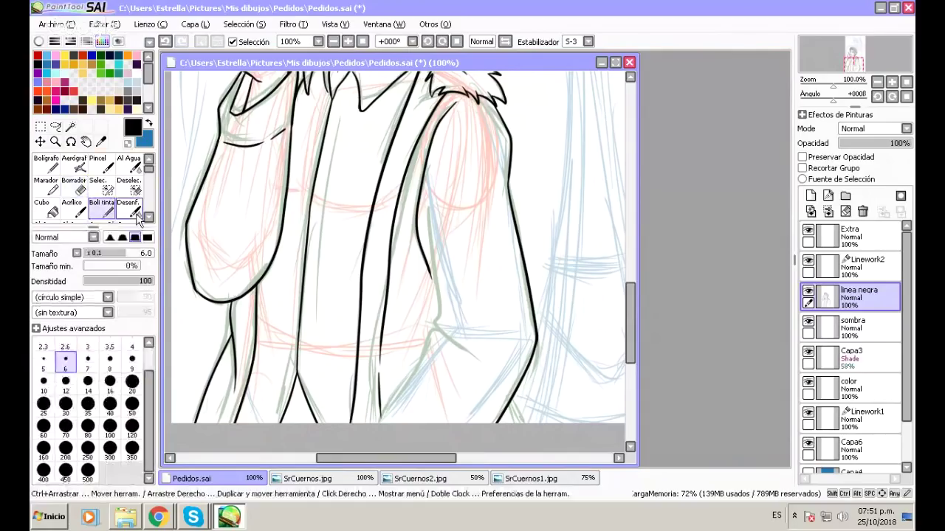
{"action": "left_click_drag", "start_coordinate": [428, 198], "coordinate": [439, 327]}
{"action": "key", "text": "ctrl+z"}
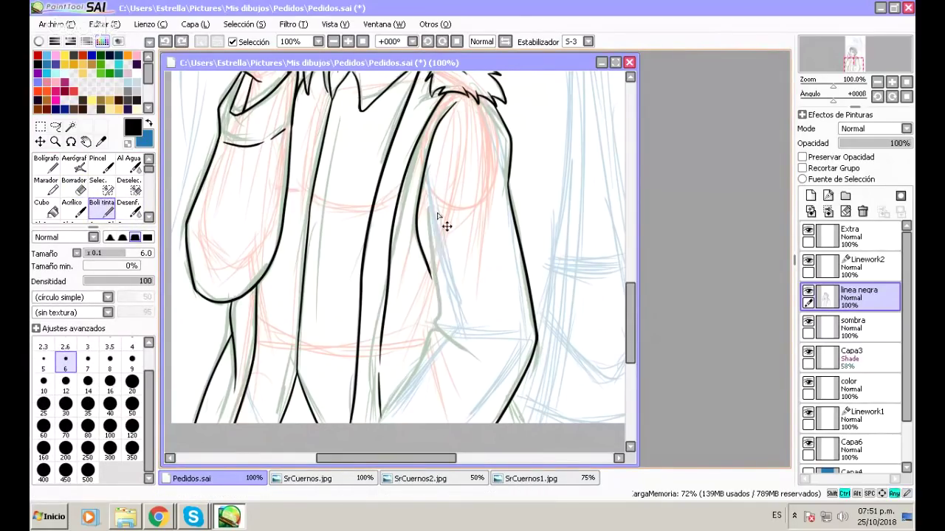
{"action": "left_click_drag", "start_coordinate": [428, 191], "coordinate": [437, 290]}
{"action": "key", "text": "ctrl+z"}
{"action": "mouse_move", "coordinate": [428, 183]}
{"action": "left_mouse_down"}
{"action": "mouse_move", "coordinate": [431, 319]}
{"action": "mouse_move", "coordinate": [463, 346]}
{"action": "mouse_move", "coordinate": [433, 323]}
{"action": "mouse_move", "coordinate": [424, 330]}
{"action": "mouse_move", "coordinate": [449, 369]}
{"action": "mouse_move", "coordinate": [427, 344]}
{"action": "mouse_move", "coordinate": [390, 425]}
{"action": "left_mouse_up"}
{"action": "key", "text": "ctrl+z"}
{"action": "mouse_move", "coordinate": [430, 336]}
{"action": "left_mouse_down"}
{"action": "mouse_move", "coordinate": [420, 367]}
{"action": "mouse_move", "coordinate": [378, 422]}
{"action": "left_mouse_up"}
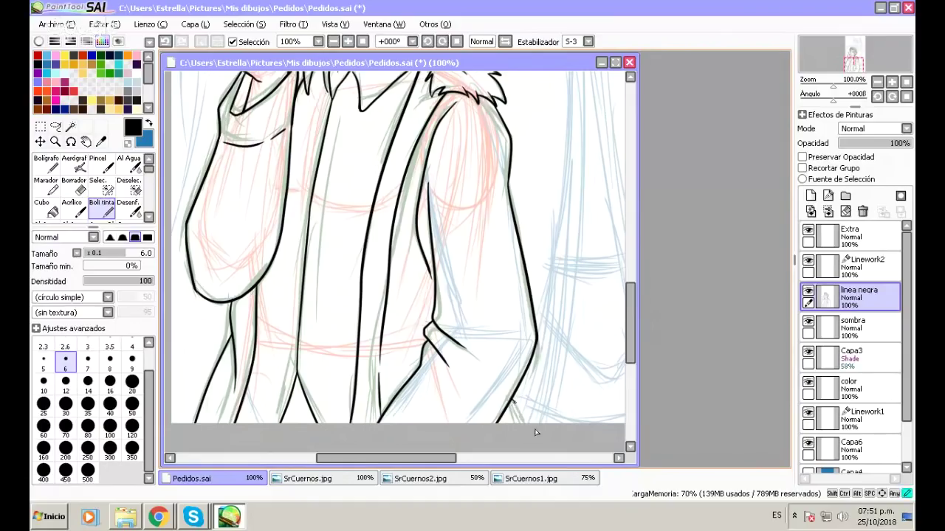
{"action": "key", "text": "ctrl+z"}
{"action": "left_click_drag", "start_coordinate": [510, 396], "coordinate": [528, 425]}
Save the drawing file Pedidos.sai.
{"action": "left_click_drag", "start_coordinate": [633, 337], "coordinate": [634, 285]}
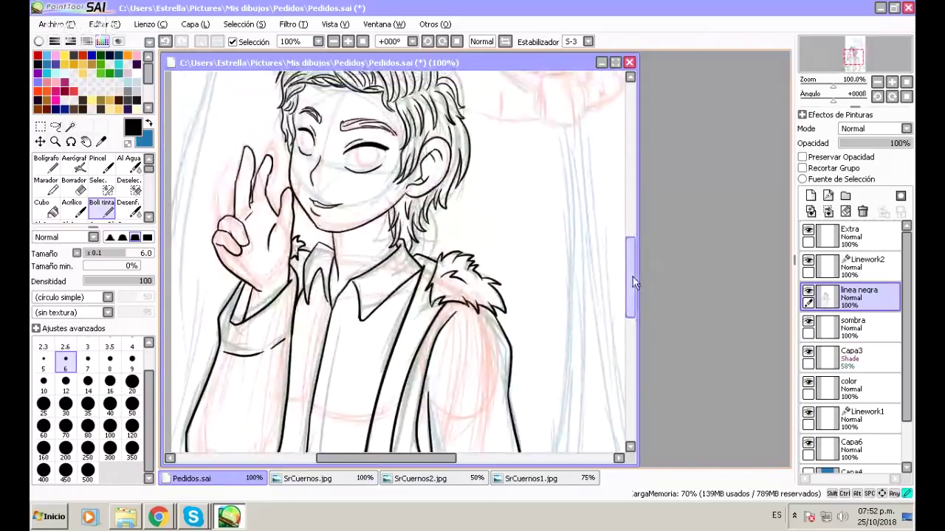
{"action": "mouse_move", "coordinate": [632, 276]}
{"action": "left_mouse_down"}
{"action": "mouse_move", "coordinate": [635, 306]}
{"action": "mouse_move", "coordinate": [643, 266]}
{"action": "left_mouse_up"}
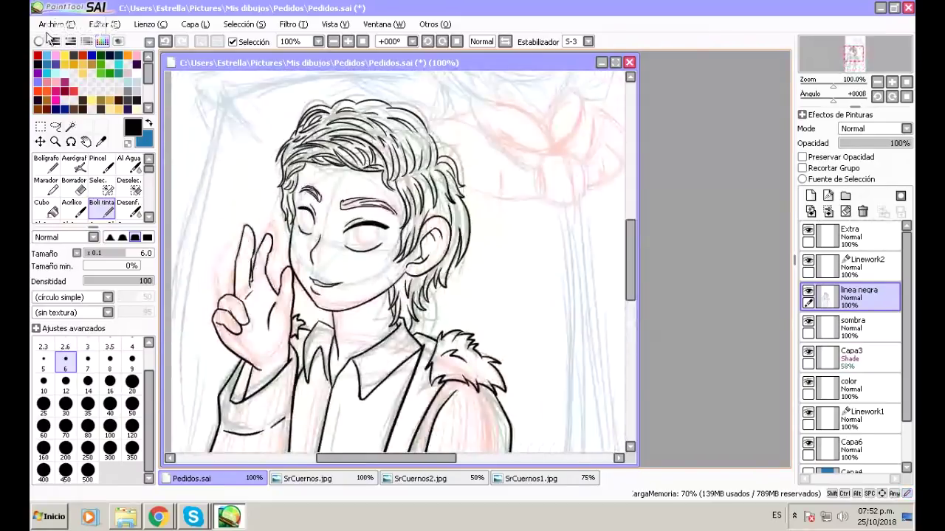
{"action": "left_click", "coordinate": [52, 24]}
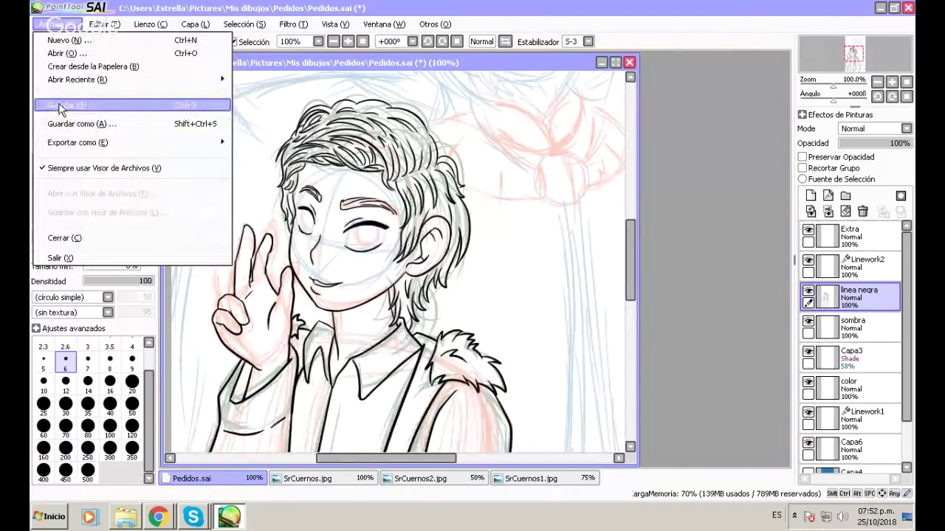
{"action": "left_click", "coordinate": [59, 107]}
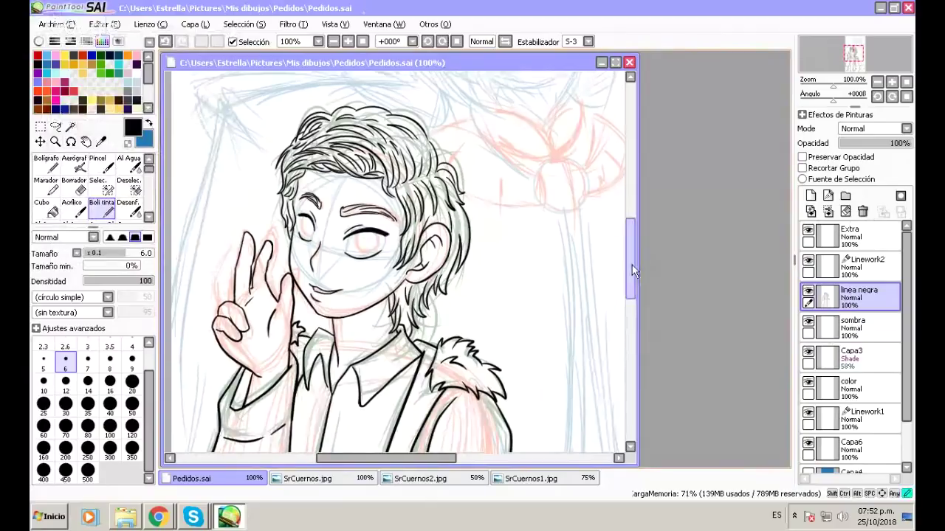
Ink the arched upper outline of the larger eye on the horned creature's face, redrawing the stroke until it is smooth.
{"action": "left_click_drag", "start_coordinate": [631, 265], "coordinate": [633, 253]}
{"action": "left_click_drag", "start_coordinate": [394, 460], "coordinate": [420, 460]}
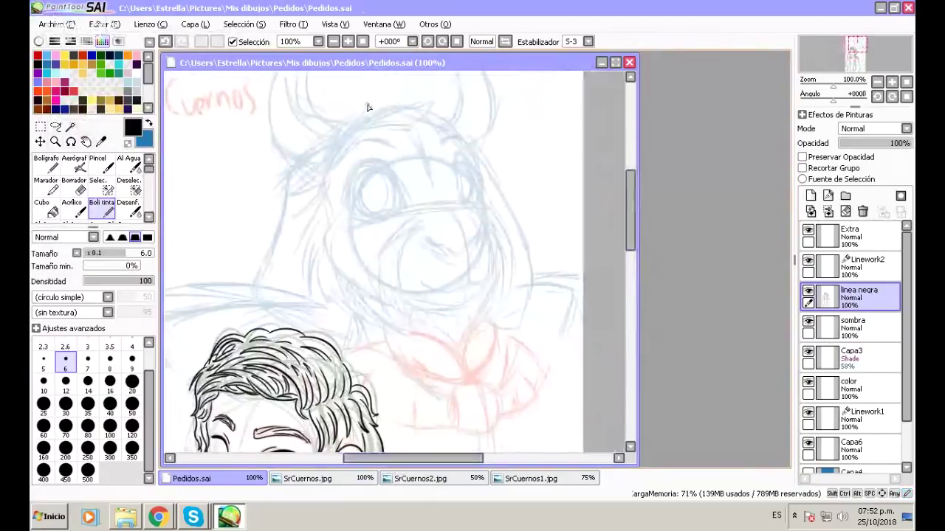
{"action": "left_click", "coordinate": [343, 41]}
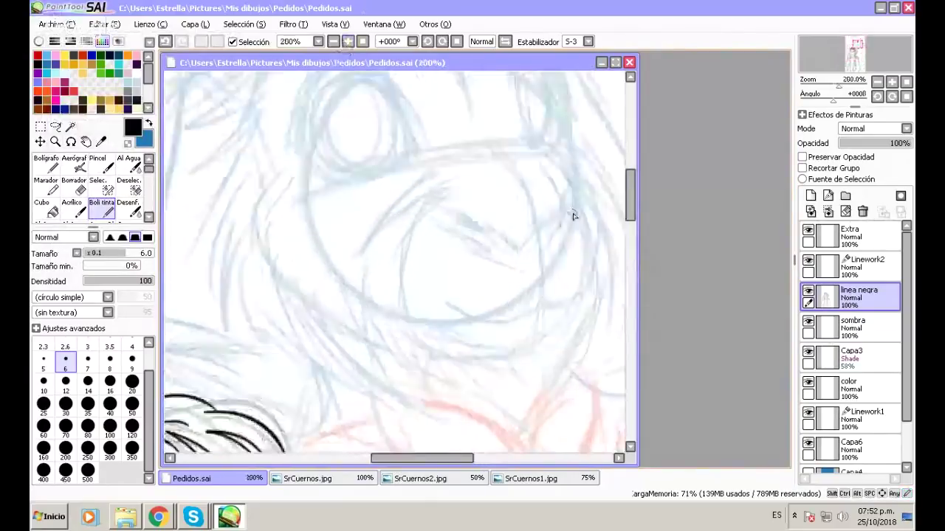
{"action": "scroll", "coordinate": [625, 200], "scroll_direction": "up", "scroll_amount": 2}
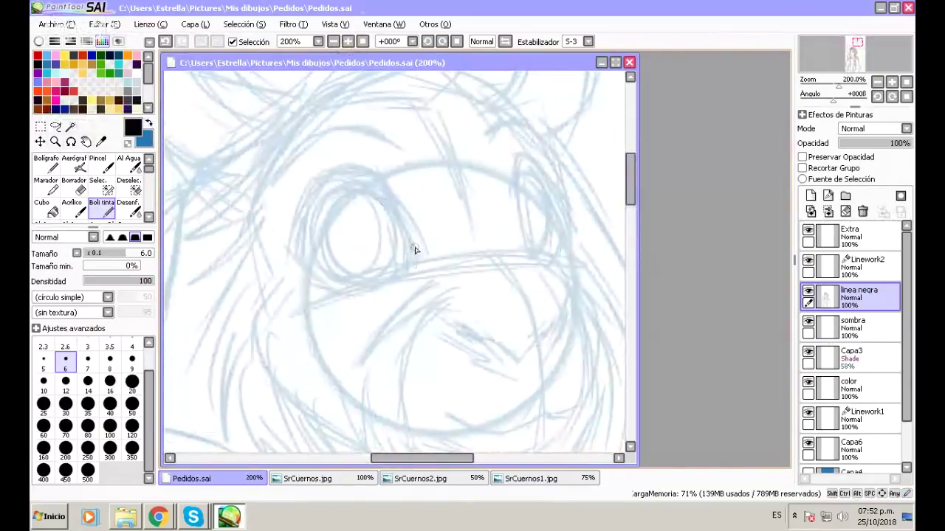
{"action": "mouse_move", "coordinate": [417, 259]}
{"action": "left_mouse_down"}
{"action": "mouse_move", "coordinate": [403, 212]}
{"action": "mouse_move", "coordinate": [372, 176]}
{"action": "mouse_move", "coordinate": [293, 223]}
{"action": "left_mouse_up"}
{"action": "key", "text": "ctrl+z"}
{"action": "mouse_move", "coordinate": [415, 261]}
{"action": "left_mouse_down"}
{"action": "mouse_move", "coordinate": [321, 180]}
{"action": "mouse_move", "coordinate": [286, 265]}
{"action": "left_mouse_up"}
{"action": "key", "text": "ctrl+z"}
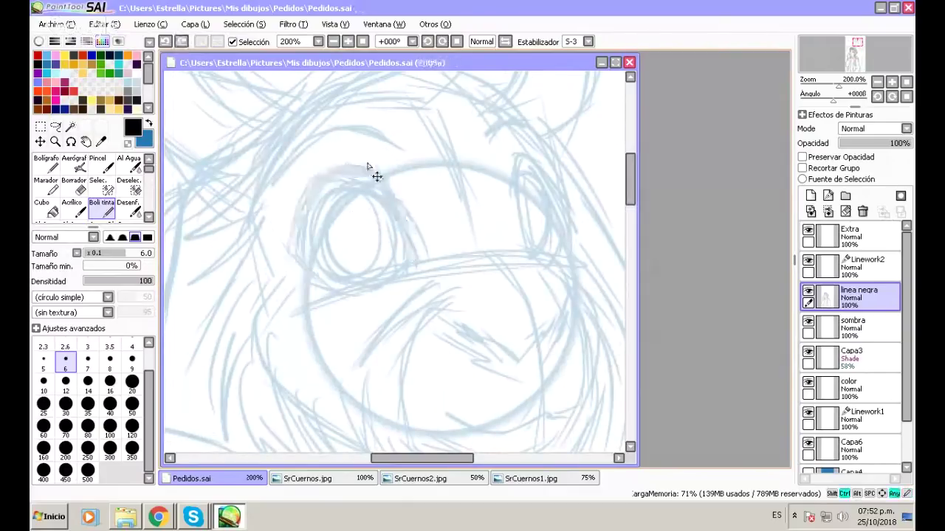
{"action": "mouse_move", "coordinate": [415, 260]}
{"action": "left_mouse_down"}
{"action": "mouse_move", "coordinate": [395, 194]}
{"action": "mouse_move", "coordinate": [342, 163]}
{"action": "mouse_move", "coordinate": [284, 258]}
{"action": "left_mouse_up"}
{"action": "key", "text": "ctrl+z"}
{"action": "mouse_move", "coordinate": [415, 262]}
{"action": "left_mouse_down"}
{"action": "mouse_move", "coordinate": [327, 171]}
{"action": "mouse_move", "coordinate": [288, 259]}
{"action": "left_mouse_up"}
{"action": "key", "text": "ctrl+z"}
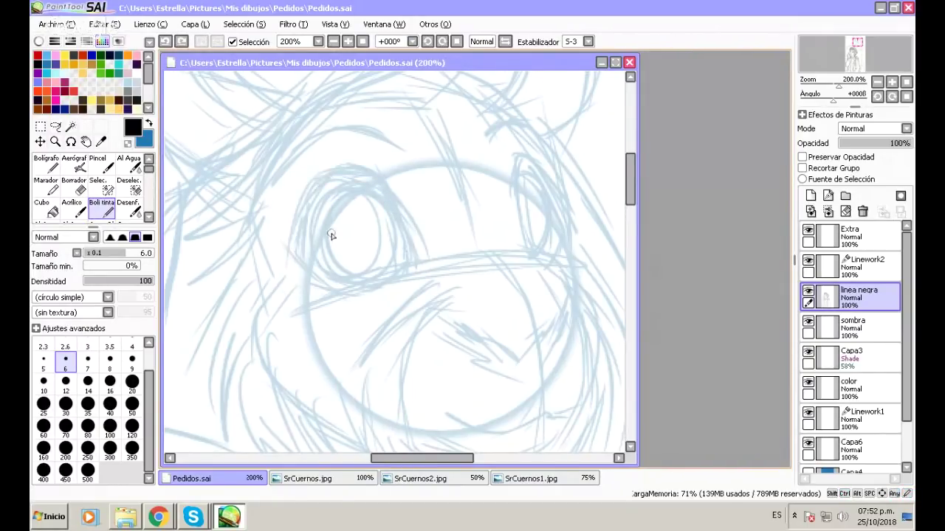
{"action": "mouse_move", "coordinate": [285, 242]}
{"action": "left_mouse_down"}
{"action": "mouse_move", "coordinate": [334, 167]}
{"action": "mouse_move", "coordinate": [411, 219]}
{"action": "mouse_move", "coordinate": [417, 272]}
{"action": "left_mouse_up"}
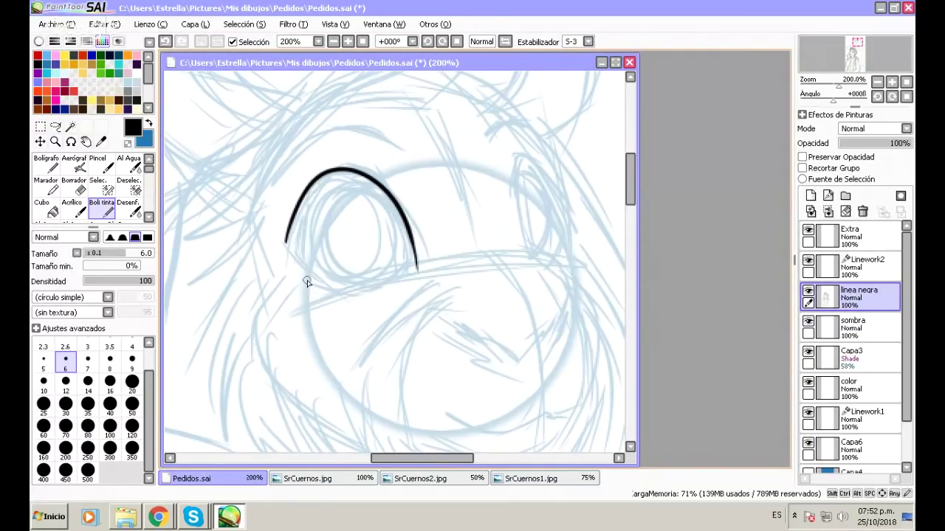
Close the horned creature's larger eye with a curved lower outline joining both ends of the upper arc.
{"action": "left_click_drag", "start_coordinate": [286, 244], "coordinate": [349, 299]}
{"action": "key", "text": "ctrl+z"}
{"action": "left_click_drag", "start_coordinate": [287, 247], "coordinate": [341, 292]}
{"action": "key", "text": "ctrl+z"}
{"action": "mouse_move", "coordinate": [286, 246]}
{"action": "left_mouse_down"}
{"action": "mouse_move", "coordinate": [321, 288]}
{"action": "mouse_move", "coordinate": [349, 296]}
{"action": "mouse_move", "coordinate": [417, 267]}
{"action": "left_mouse_up"}
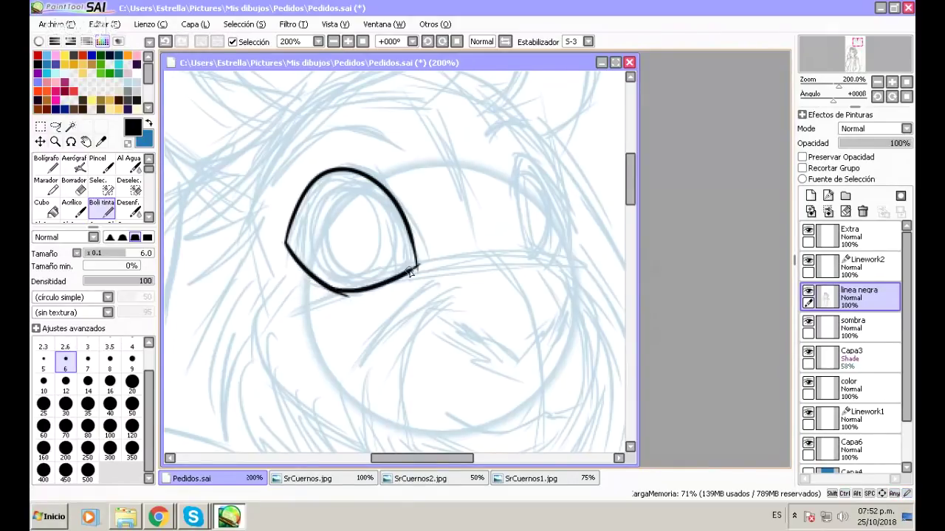
Erase the overshooting stroke ends at the larger eye's inner corner and lower edge, and re-ink the lower outline where it was trimmed.
{"action": "left_click", "coordinate": [348, 41]}
{"action": "left_click", "coordinate": [74, 185]}
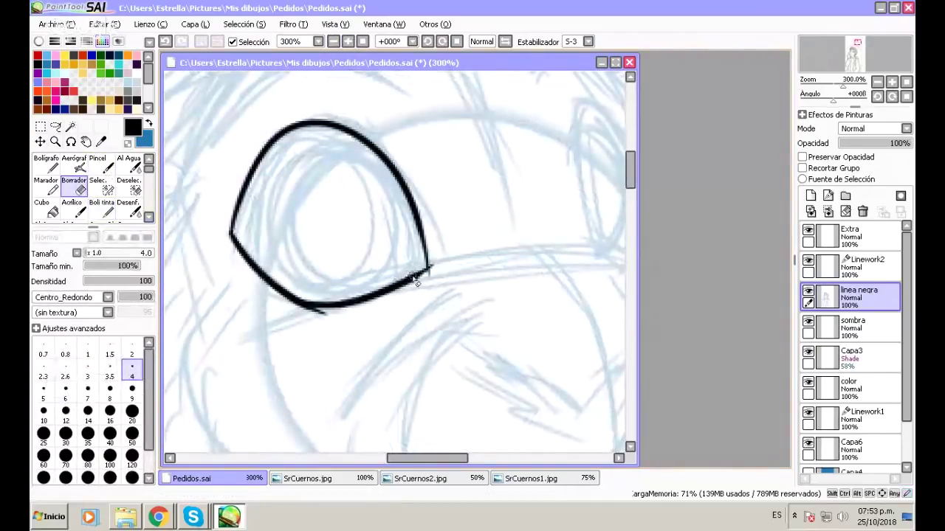
{"action": "mouse_move", "coordinate": [433, 275]}
{"action": "left_mouse_down"}
{"action": "mouse_move", "coordinate": [422, 290]}
{"action": "mouse_move", "coordinate": [442, 271]}
{"action": "mouse_move", "coordinate": [432, 246]}
{"action": "left_mouse_up"}
{"action": "mouse_move", "coordinate": [296, 310]}
{"action": "left_mouse_down"}
{"action": "mouse_move", "coordinate": [310, 318]}
{"action": "mouse_move", "coordinate": [338, 312]}
{"action": "mouse_move", "coordinate": [289, 312]}
{"action": "mouse_move", "coordinate": [309, 312]}
{"action": "left_mouse_up"}
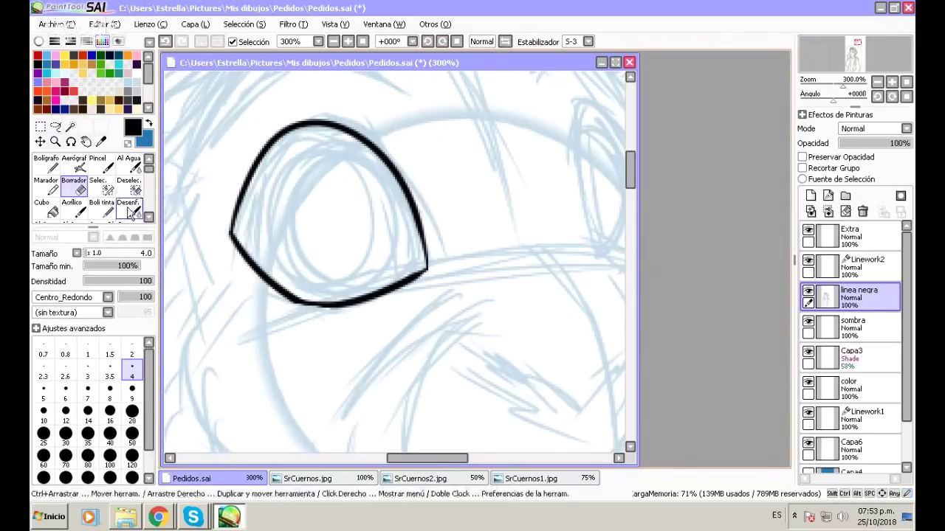
{"action": "left_click", "coordinate": [104, 208]}
{"action": "left_click_drag", "start_coordinate": [311, 304], "coordinate": [340, 308]}
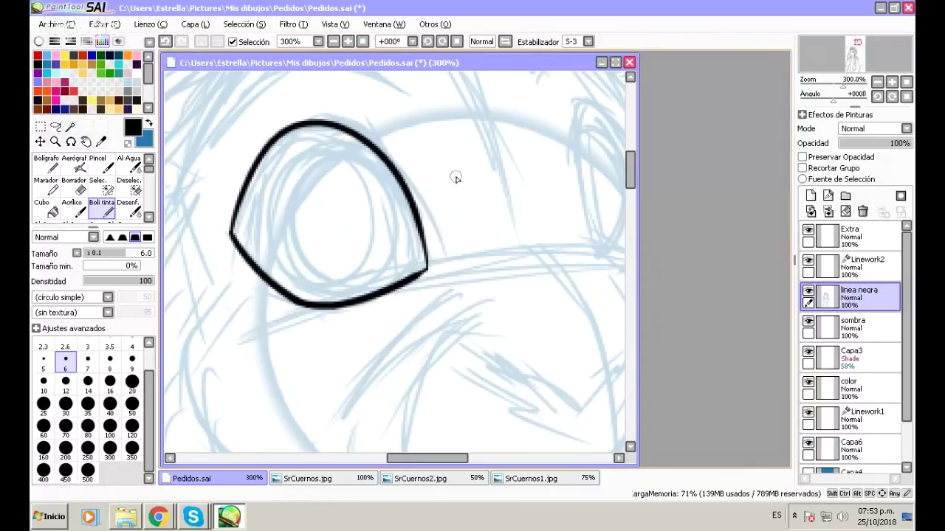
Ink the horned creature's smaller eye as a narrow arch, running up its inner side and down its outer side.
{"action": "left_click", "coordinate": [333, 44]}
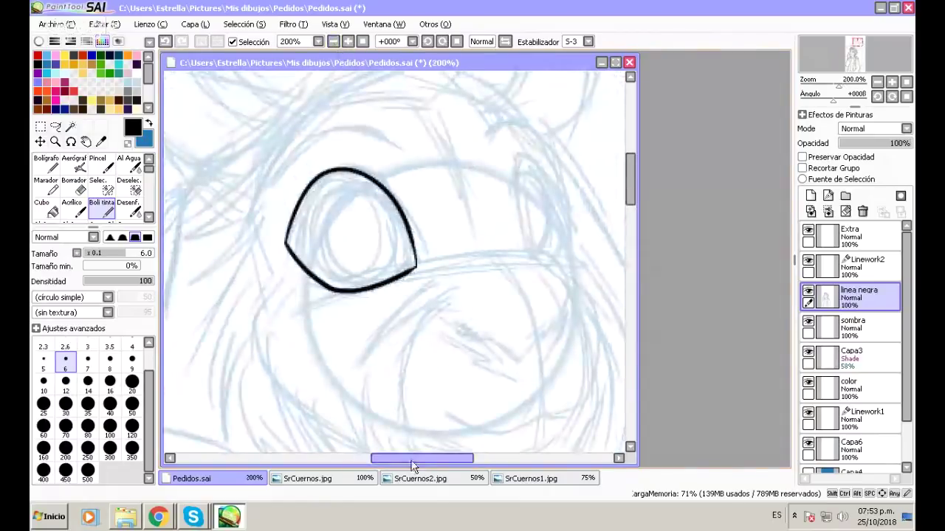
{"action": "left_click_drag", "start_coordinate": [414, 467], "coordinate": [442, 467]}
{"action": "left_click", "coordinate": [348, 40]}
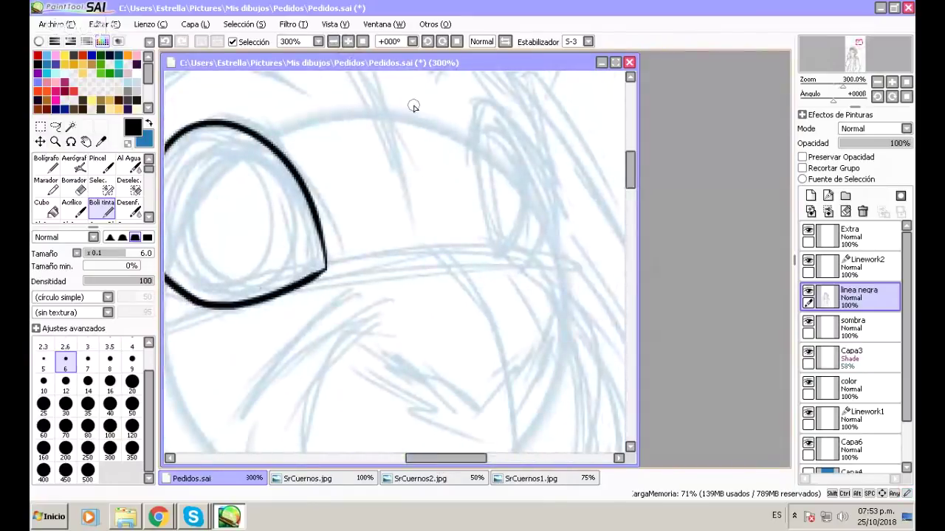
{"action": "left_click", "coordinate": [333, 42]}
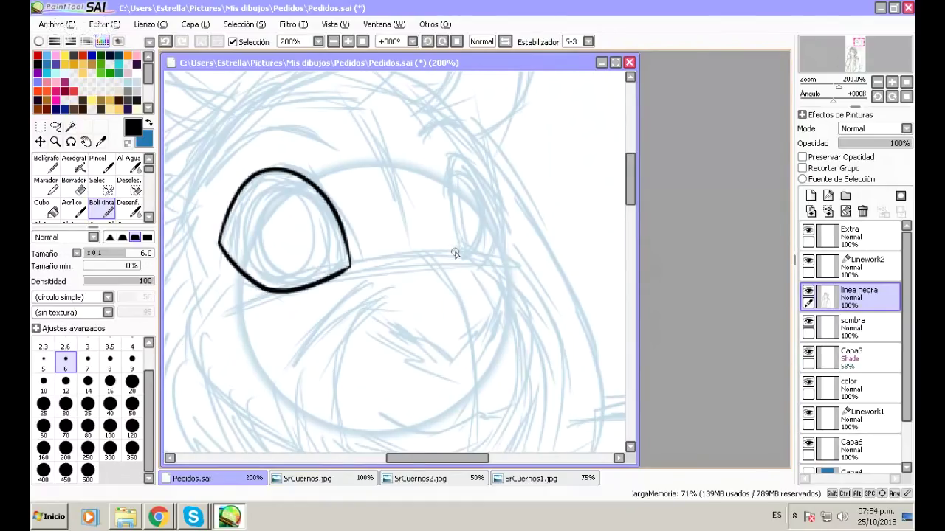
{"action": "mouse_move", "coordinate": [458, 251]}
{"action": "left_mouse_down"}
{"action": "mouse_move", "coordinate": [461, 169]}
{"action": "mouse_move", "coordinate": [486, 198]}
{"action": "left_mouse_up"}
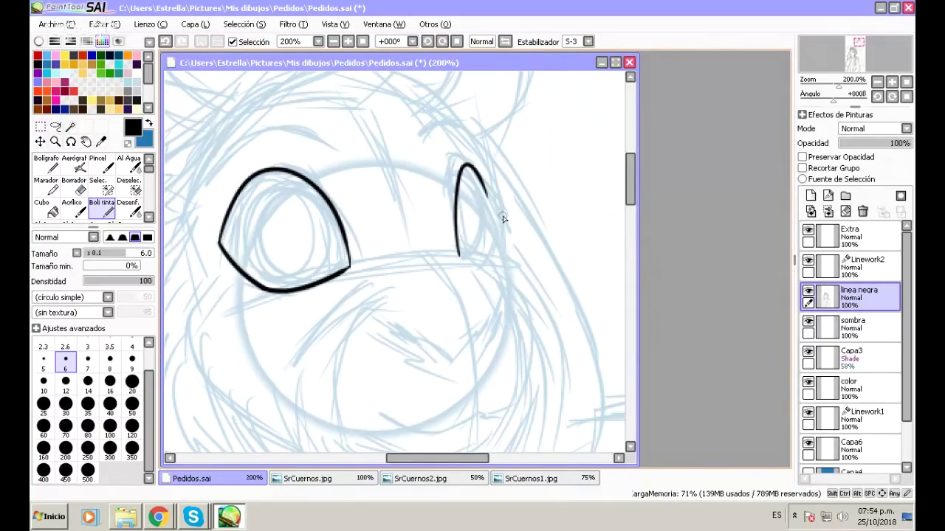
{"action": "left_click_drag", "start_coordinate": [481, 181], "coordinate": [489, 216]}
{"action": "key", "text": "ctrl+z"}
{"action": "left_click_drag", "start_coordinate": [482, 183], "coordinate": [491, 219]}
Close the smaller eye with its lower outer edge and short bottom line, redrawing the strokes and cleaning the corner with the eraser.
{"action": "left_click_drag", "start_coordinate": [492, 219], "coordinate": [478, 249]}
{"action": "key", "text": "ctrl+z"}
{"action": "left_click_drag", "start_coordinate": [492, 218], "coordinate": [465, 263]}
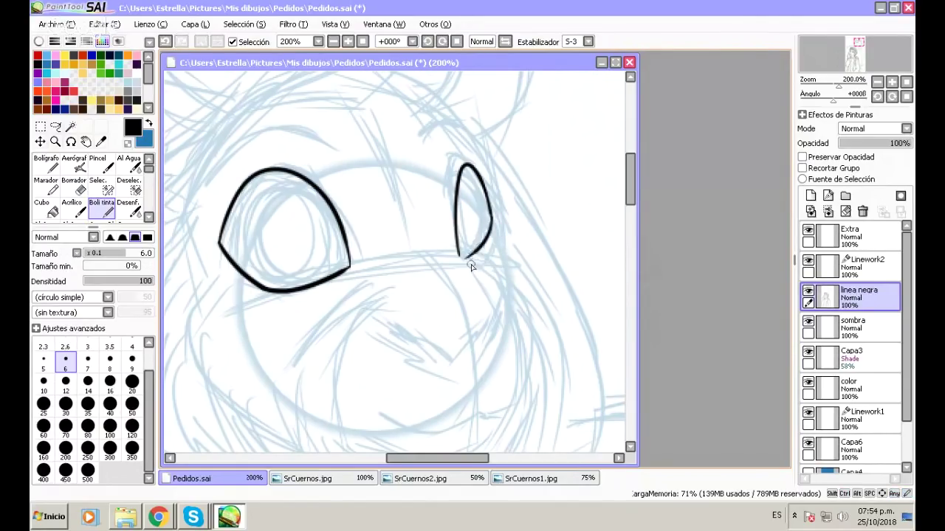
{"action": "key", "text": "ctrl+z"}
{"action": "mouse_move", "coordinate": [492, 216]}
{"action": "left_mouse_down"}
{"action": "mouse_move", "coordinate": [480, 258]}
{"action": "mouse_move", "coordinate": [467, 268]}
{"action": "mouse_move", "coordinate": [458, 247]}
{"action": "mouse_move", "coordinate": [476, 260]}
{"action": "left_mouse_up"}
{"action": "key", "text": "ctrl+z"}
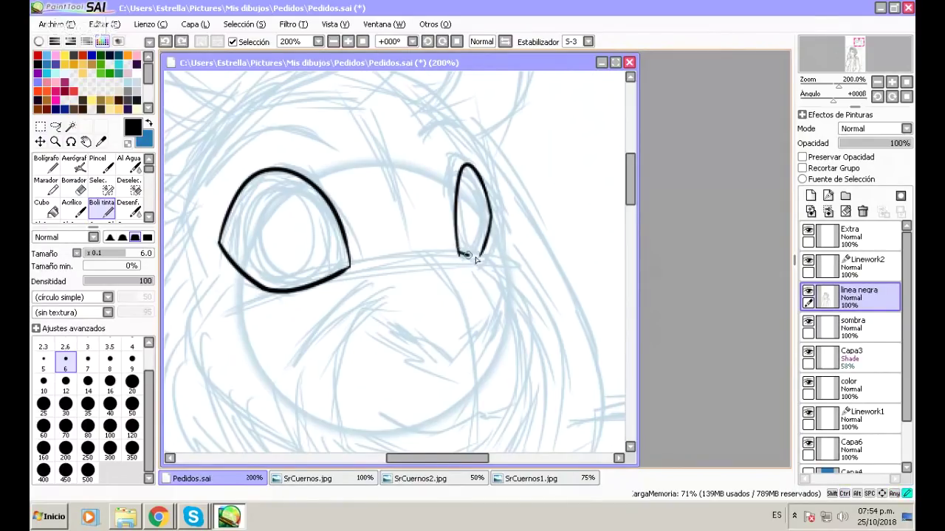
{"action": "left_click", "coordinate": [81, 190]}
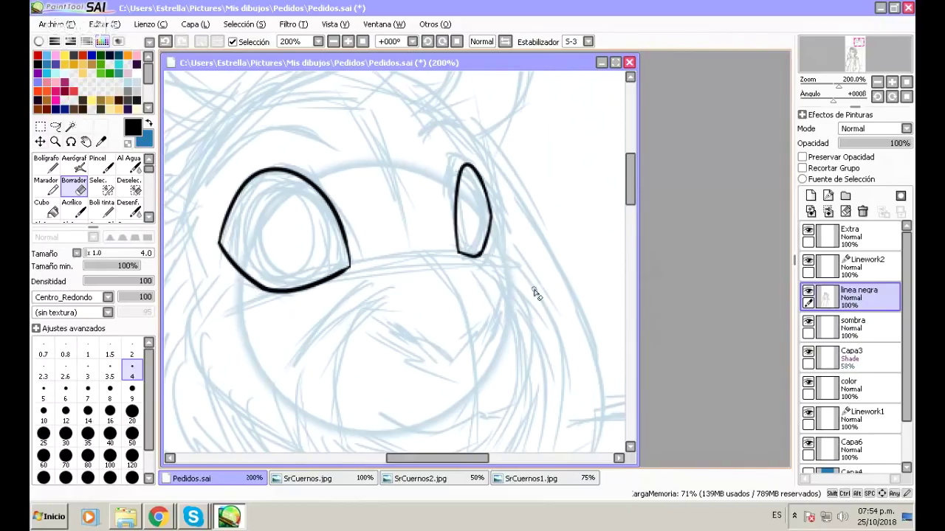
{"action": "key", "text": "n"}
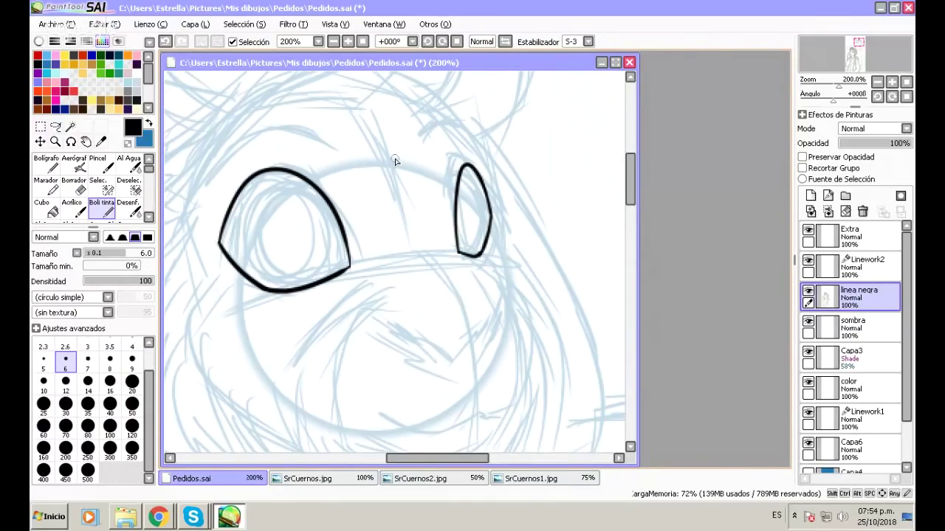
Ink the snout's short front curve below the smaller eye and a small curved stroke for each nostril.
{"action": "scroll", "coordinate": [632, 193], "scroll_direction": "down", "scroll_amount": 2}
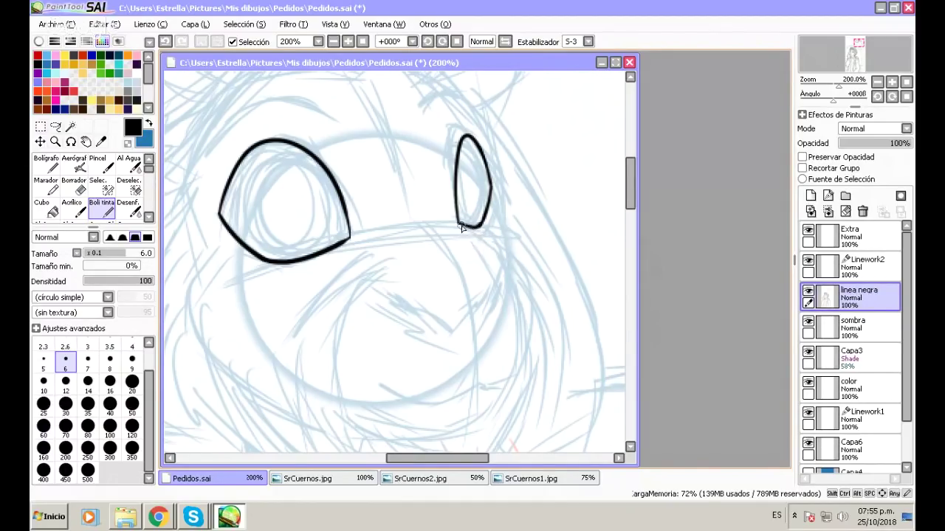
{"action": "mouse_move", "coordinate": [466, 233]}
{"action": "left_mouse_down"}
{"action": "mouse_move", "coordinate": [515, 272]}
{"action": "mouse_move", "coordinate": [516, 299]}
{"action": "left_mouse_up"}
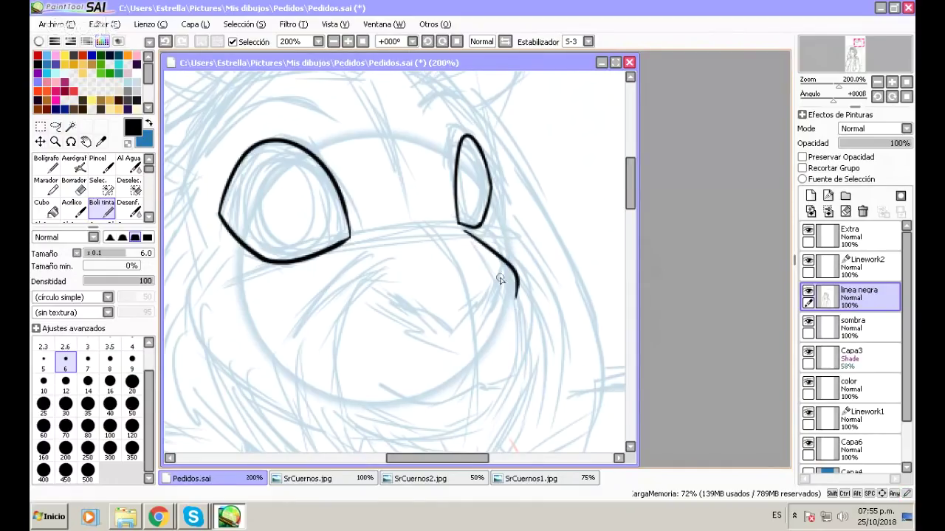
{"action": "key", "text": "ctrl+z"}
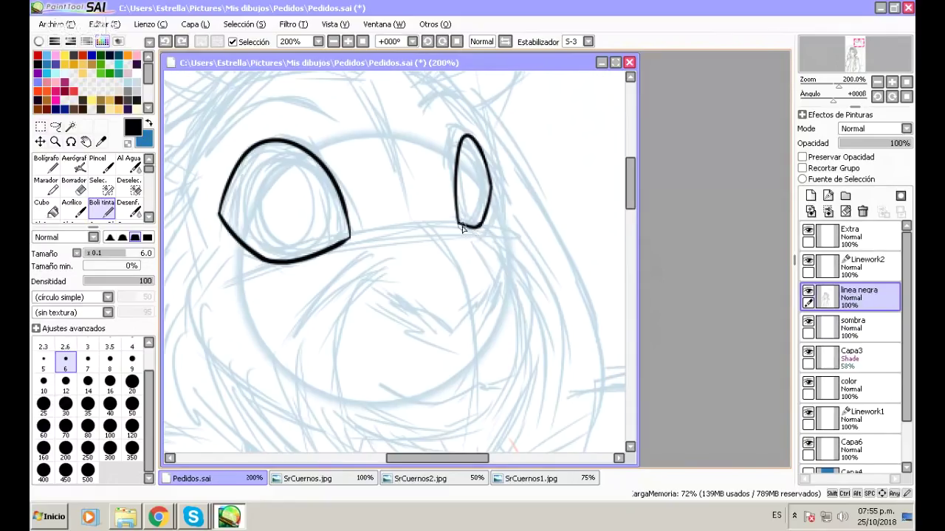
{"action": "mouse_move", "coordinate": [465, 226]}
{"action": "left_mouse_down"}
{"action": "mouse_move", "coordinate": [492, 250]}
{"action": "mouse_move", "coordinate": [511, 281]}
{"action": "mouse_move", "coordinate": [511, 307]}
{"action": "left_mouse_up"}
{"action": "key", "text": "ctrl+z"}
{"action": "mouse_move", "coordinate": [489, 253]}
{"action": "left_mouse_down"}
{"action": "mouse_move", "coordinate": [506, 268]}
{"action": "mouse_move", "coordinate": [511, 312]}
{"action": "left_mouse_up"}
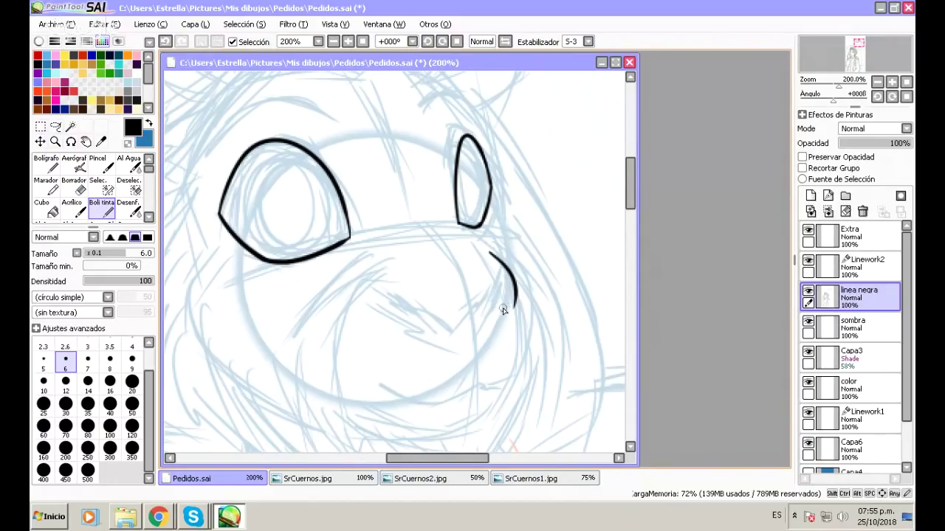
{"action": "left_click_drag", "start_coordinate": [513, 304], "coordinate": [490, 322]}
{"action": "left_click_drag", "start_coordinate": [446, 333], "coordinate": [396, 319]}
Ink the horned creature's mouth as a long curved line with a short separate stroke at its front end.
{"action": "scroll", "coordinate": [631, 190], "scroll_direction": "up", "scroll_amount": 1}
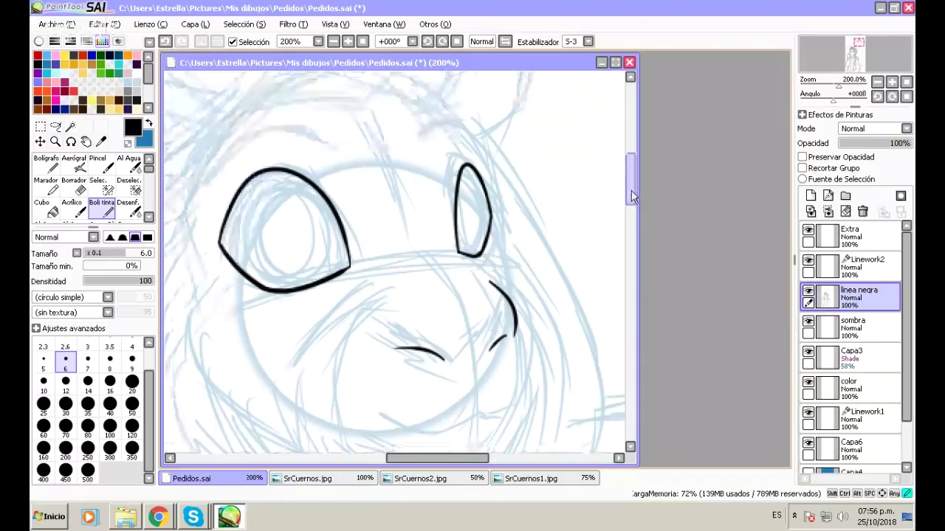
{"action": "scroll", "coordinate": [631, 190], "scroll_direction": "down", "scroll_amount": 1}
{"action": "scroll", "coordinate": [517, 281], "scroll_direction": "down", "scroll_amount": 2}
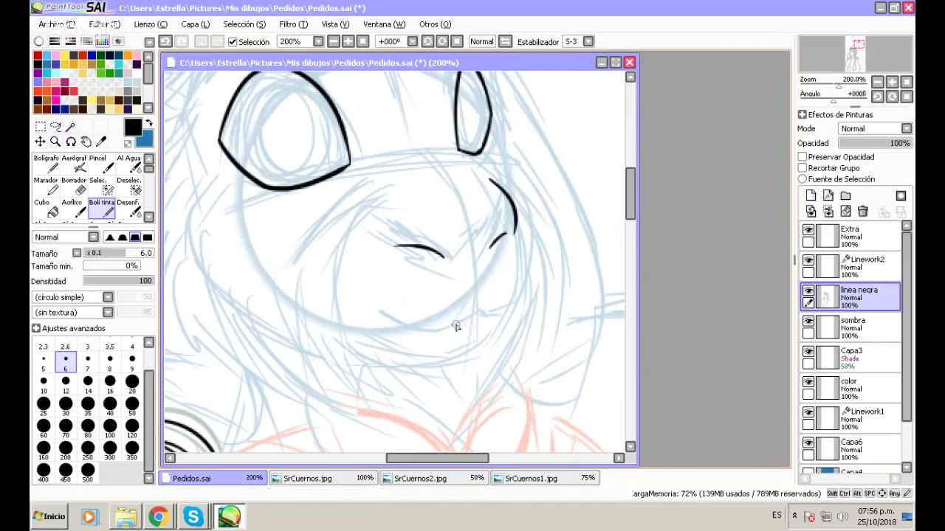
{"action": "left_click_drag", "start_coordinate": [470, 316], "coordinate": [360, 315]}
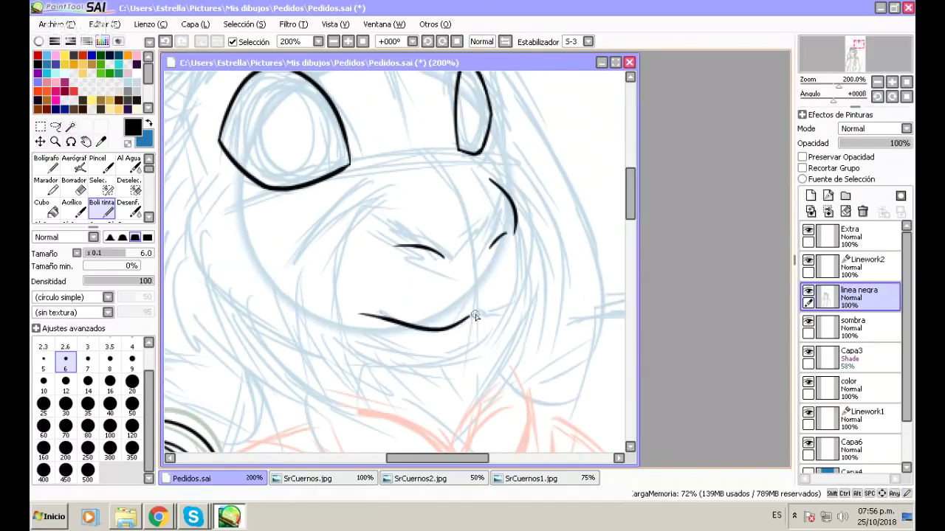
{"action": "left_click_drag", "start_coordinate": [473, 315], "coordinate": [505, 322]}
{"action": "key", "text": "ctrl+z"}
{"action": "left_click_drag", "start_coordinate": [480, 314], "coordinate": [500, 322]}
{"action": "left_click_drag", "start_coordinate": [496, 319], "coordinate": [517, 297]}
{"action": "key", "text": "ctrl+z"}
{"action": "key", "text": "ctrl+z"}
{"action": "key", "text": "e"}
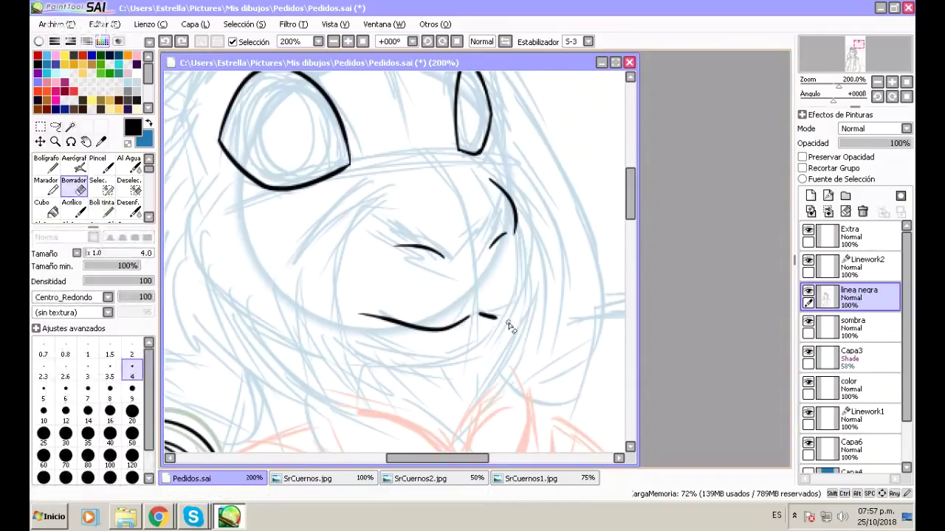
Ink the muzzle's front outline from the snout curve down to the front end of the mouth line.
{"action": "key", "text": "n"}
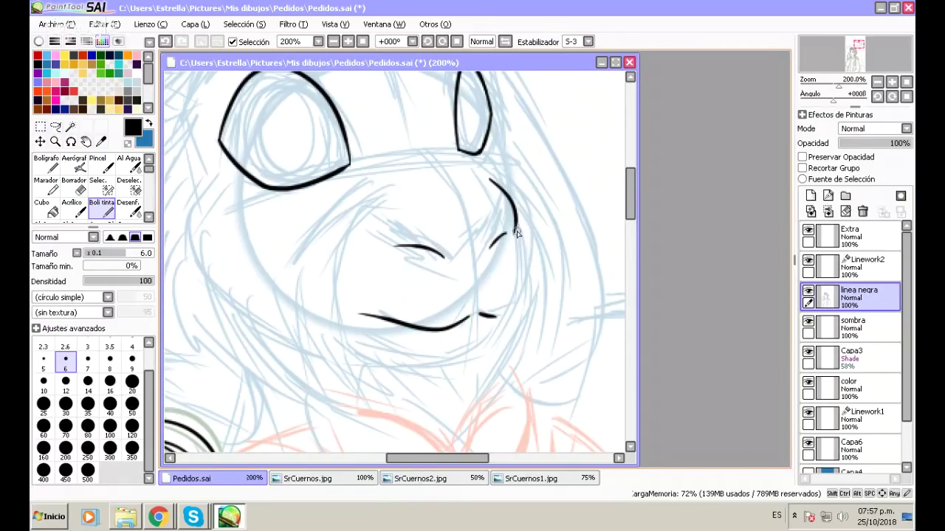
{"action": "left_click_drag", "start_coordinate": [515, 223], "coordinate": [518, 293]}
{"action": "left_click_drag", "start_coordinate": [494, 319], "coordinate": [510, 305]}
Ink a long arched brow line above the horned creature's larger eye, redrawing it until the curve is smooth.
{"action": "left_click_drag", "start_coordinate": [633, 206], "coordinate": [637, 186]}
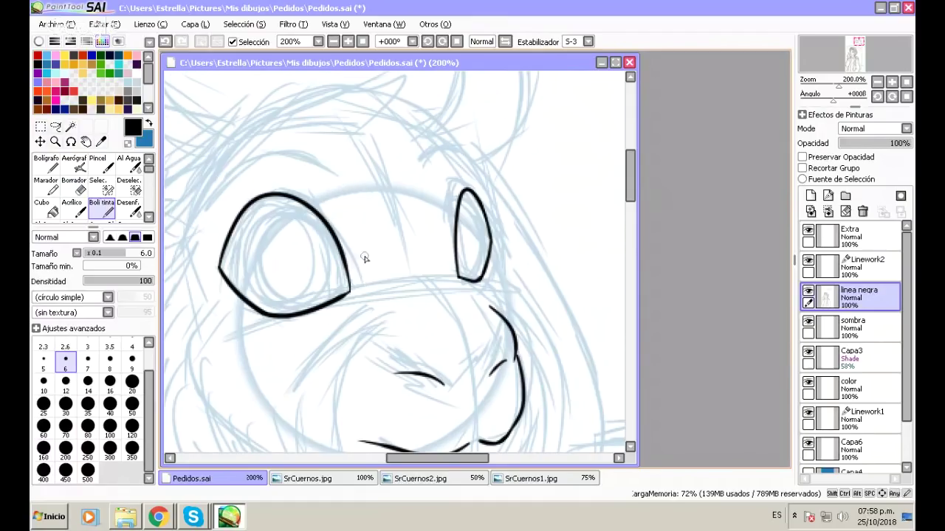
{"action": "mouse_move", "coordinate": [342, 177]}
{"action": "left_mouse_down"}
{"action": "mouse_move", "coordinate": [288, 158]}
{"action": "mouse_move", "coordinate": [213, 206]}
{"action": "left_mouse_up"}
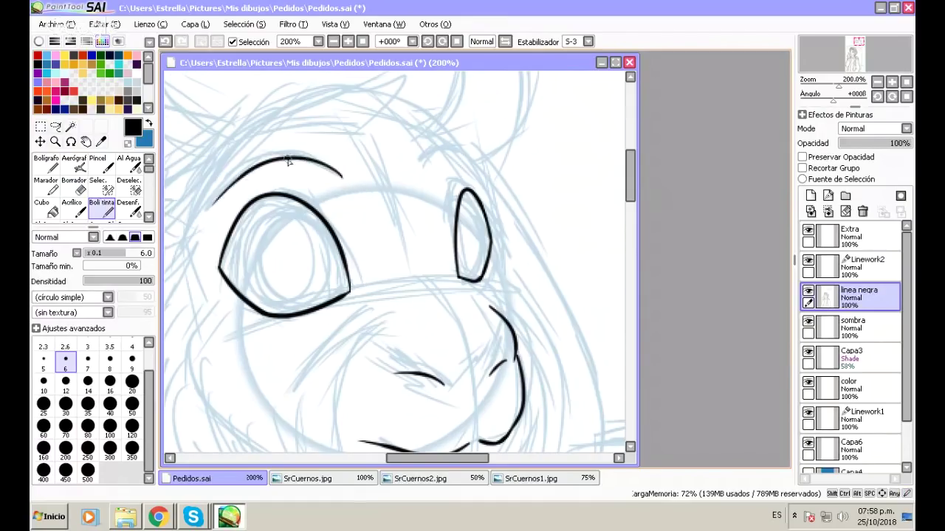
{"action": "key", "text": "ctrl+z"}
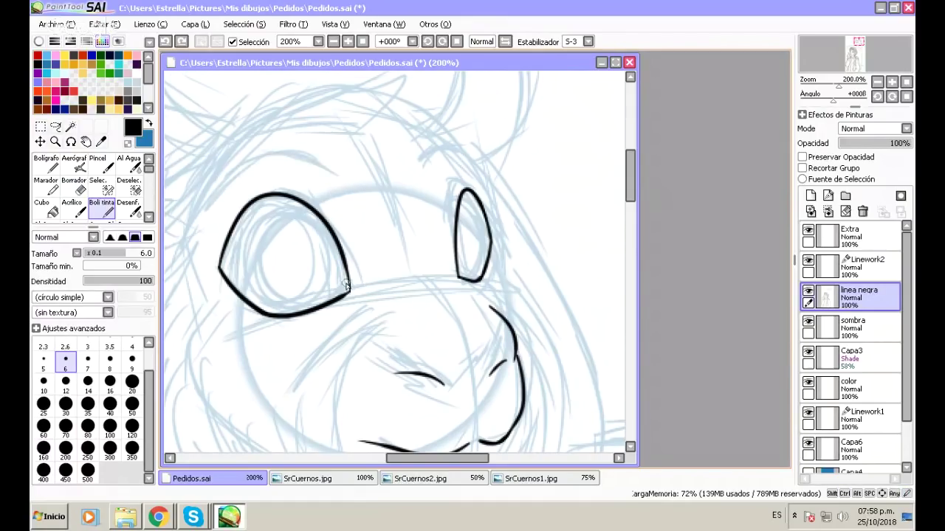
{"action": "mouse_move", "coordinate": [334, 175]}
{"action": "left_mouse_down"}
{"action": "mouse_move", "coordinate": [303, 159]}
{"action": "mouse_move", "coordinate": [214, 198]}
{"action": "left_mouse_up"}
{"action": "key", "text": "ctrl+z"}
{"action": "mouse_move", "coordinate": [338, 182]}
{"action": "left_mouse_down"}
{"action": "mouse_move", "coordinate": [247, 170]}
{"action": "mouse_move", "coordinate": [198, 214]}
{"action": "left_mouse_up"}
{"action": "key", "text": "ctrl+z"}
{"action": "left_click_drag", "start_coordinate": [338, 180], "coordinate": [203, 200]}
{"action": "key", "text": "ctrl+z"}
{"action": "mouse_move", "coordinate": [337, 177]}
{"action": "left_mouse_down"}
{"action": "mouse_move", "coordinate": [264, 156]}
{"action": "mouse_move", "coordinate": [201, 208]}
{"action": "left_mouse_up"}
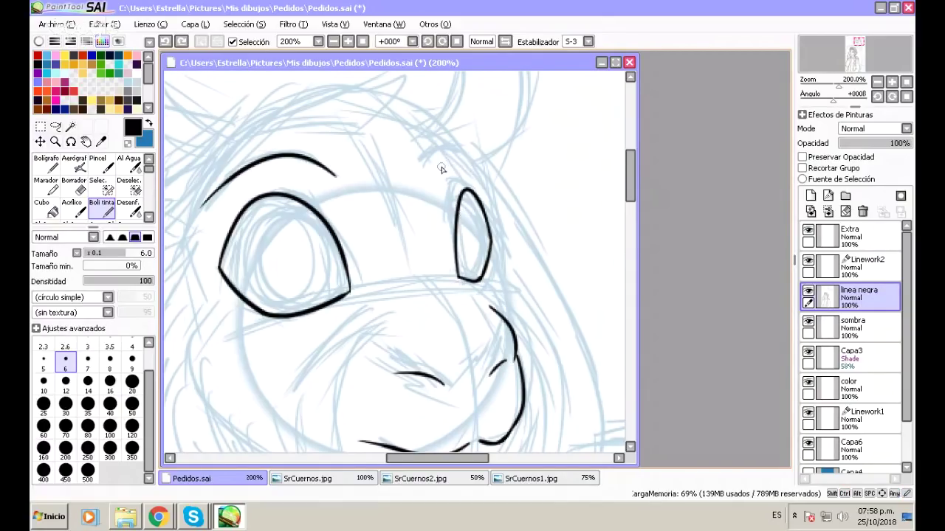
Ink a short arched brow line above the smaller eye, redrawing it to follow the sketch.
{"action": "left_click_drag", "start_coordinate": [441, 171], "coordinate": [467, 164]}
{"action": "key", "text": "ctrl+z"}
{"action": "left_click_drag", "start_coordinate": [434, 176], "coordinate": [471, 157]}
{"action": "key", "text": "ctrl+z"}
{"action": "mouse_move", "coordinate": [435, 175]}
{"action": "left_mouse_down"}
{"action": "mouse_move", "coordinate": [460, 158]}
{"action": "mouse_move", "coordinate": [465, 164]}
{"action": "left_mouse_up"}
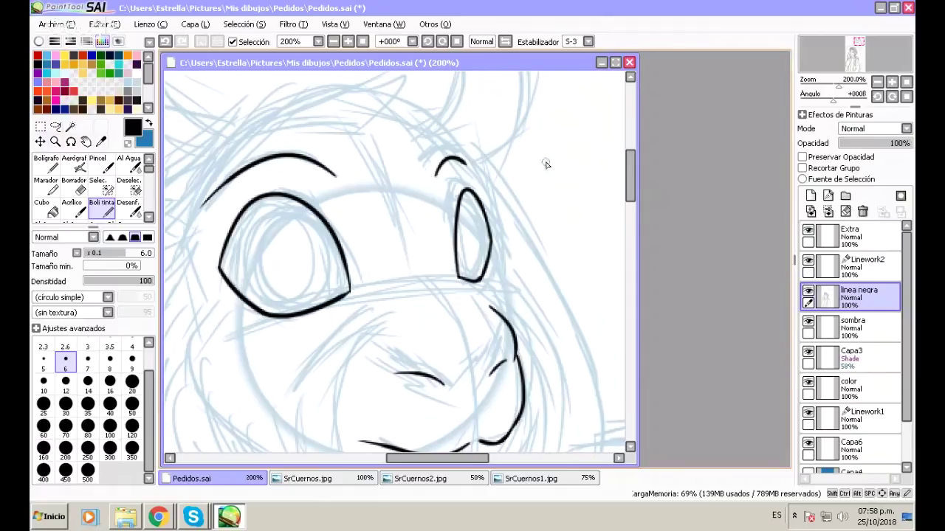
Ink the lower jaw line curving from the mouth's front corner back beneath the mouth, and trim its rear end with the eraser.
{"action": "left_click_drag", "start_coordinate": [630, 186], "coordinate": [630, 180]}
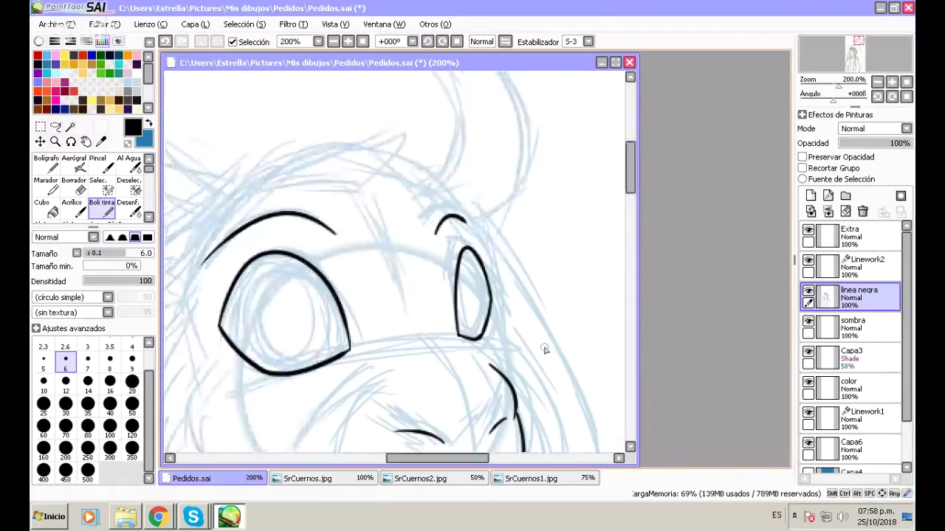
{"action": "left_click_drag", "start_coordinate": [436, 463], "coordinate": [417, 463]}
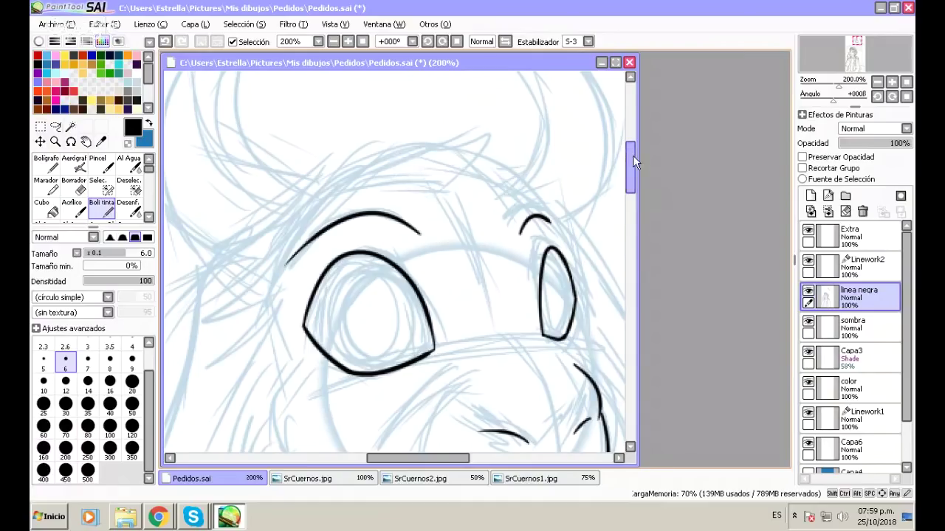
{"action": "left_click_drag", "start_coordinate": [633, 163], "coordinate": [633, 180]}
{"action": "left_click_drag", "start_coordinate": [420, 458], "coordinate": [438, 458]}
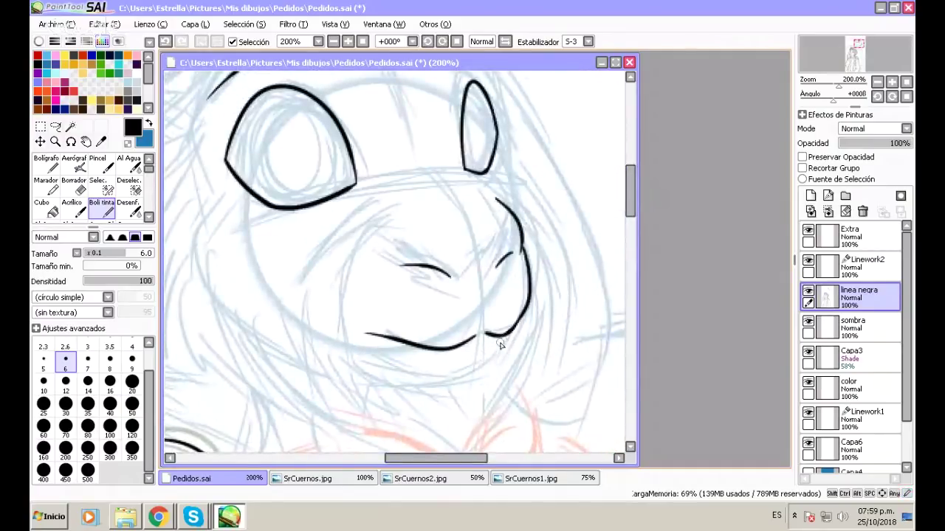
{"action": "mouse_move", "coordinate": [505, 332]}
{"action": "left_mouse_down"}
{"action": "mouse_move", "coordinate": [491, 363]}
{"action": "mouse_move", "coordinate": [355, 363]}
{"action": "left_mouse_up"}
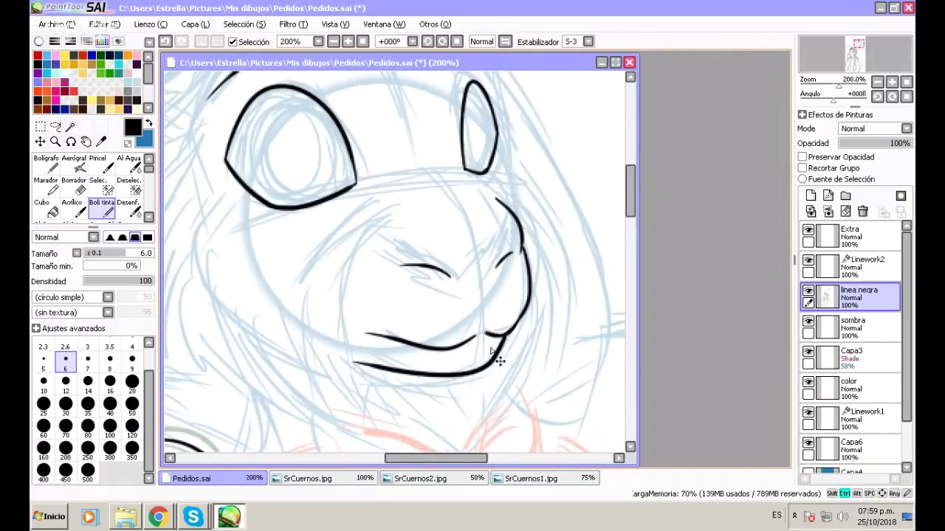
{"action": "key", "text": "ctrl+z"}
{"action": "key", "text": "ctrl+z"}
{"action": "mouse_move", "coordinate": [508, 333]}
{"action": "left_mouse_down"}
{"action": "mouse_move", "coordinate": [453, 378]}
{"action": "mouse_move", "coordinate": [416, 379]}
{"action": "left_mouse_up"}
{"action": "key", "text": "ctrl+z"}
{"action": "mouse_move", "coordinate": [507, 337]}
{"action": "left_mouse_down"}
{"action": "mouse_move", "coordinate": [499, 353]}
{"action": "mouse_move", "coordinate": [372, 371]}
{"action": "mouse_move", "coordinate": [339, 353]}
{"action": "left_mouse_up"}
{"action": "key", "text": "ctrl+z"}
{"action": "key", "text": "ctrl+y"}
{"action": "key", "text": "ctrl+z"}
{"action": "left_click_drag", "start_coordinate": [419, 383], "coordinate": [347, 356]}
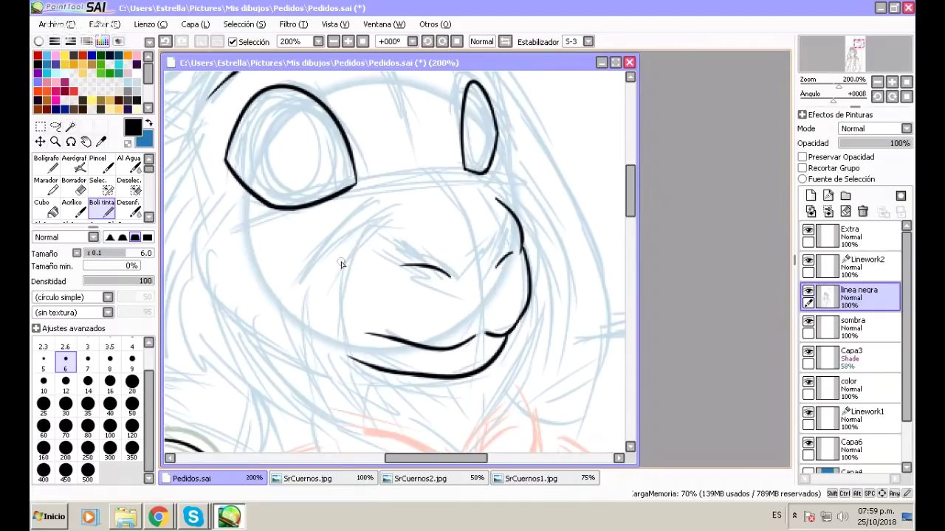
{"action": "key", "text": "e"}
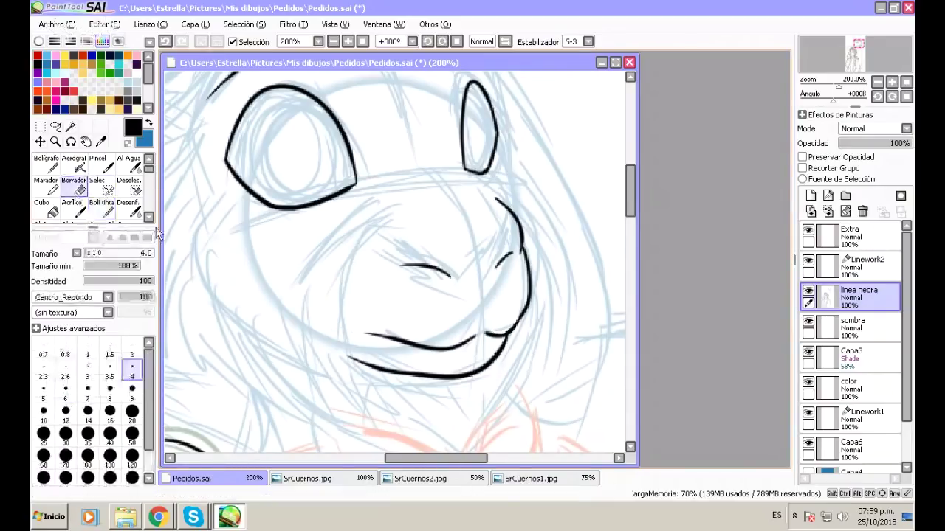
{"action": "left_click_drag", "start_coordinate": [347, 357], "coordinate": [341, 347]}
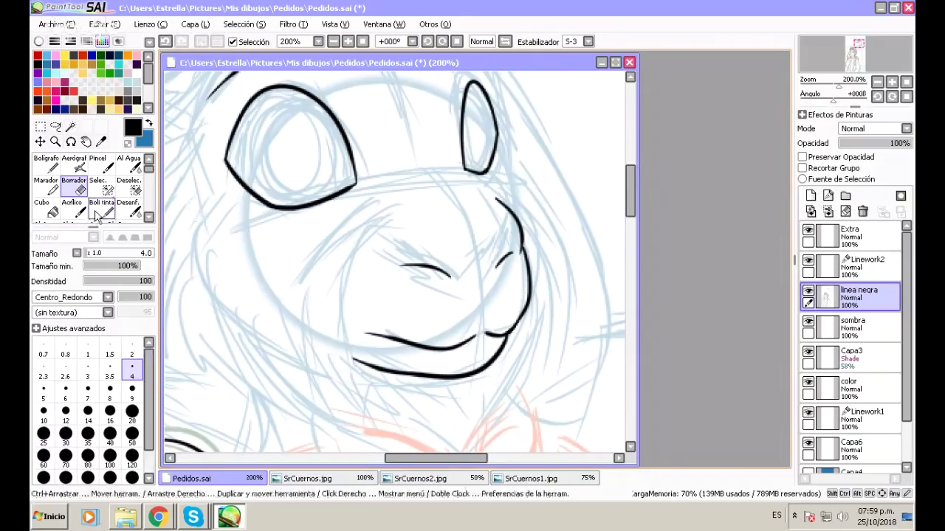
Ink the muzzle's long rear curve from below the larger eye down past the end of the jaw line.
{"action": "key", "text": "n"}
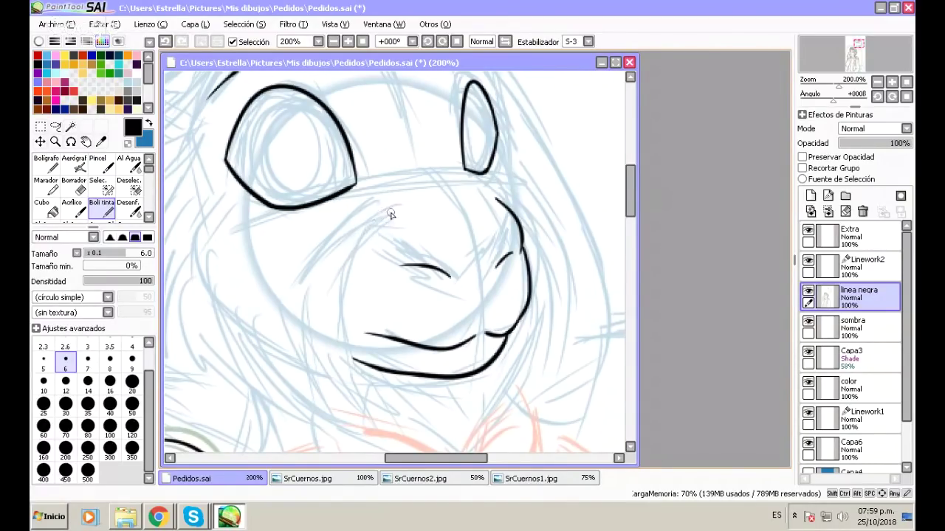
{"action": "mouse_move", "coordinate": [390, 210]}
{"action": "left_mouse_down"}
{"action": "mouse_move", "coordinate": [366, 239]}
{"action": "mouse_move", "coordinate": [347, 298]}
{"action": "mouse_move", "coordinate": [370, 383]}
{"action": "left_mouse_up"}
{"action": "key", "text": "ctrl+z"}
{"action": "mouse_move", "coordinate": [399, 209]}
{"action": "left_mouse_down"}
{"action": "mouse_move", "coordinate": [352, 312]}
{"action": "mouse_move", "coordinate": [350, 354]}
{"action": "mouse_move", "coordinate": [360, 383]}
{"action": "left_mouse_up"}
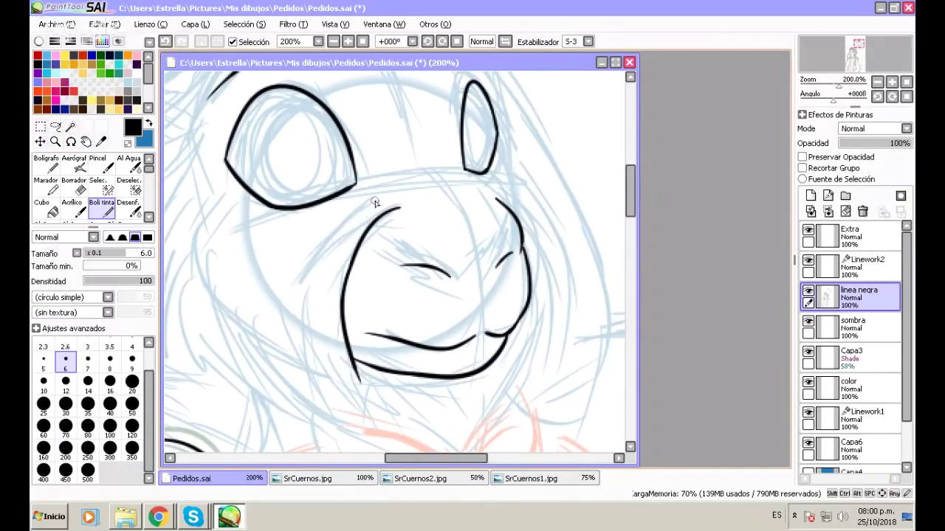
Ink the jagged fur tufts along the cheek behind the muzzle, from below the larger eye down to jaw level.
{"action": "left_click_drag", "start_coordinate": [377, 199], "coordinate": [301, 243]}
{"action": "key", "text": "ctrl+z"}
{"action": "left_click_drag", "start_coordinate": [380, 199], "coordinate": [304, 262]}
{"action": "key", "text": "ctrl+z"}
{"action": "left_click_drag", "start_coordinate": [380, 201], "coordinate": [318, 242]}
{"action": "key", "text": "ctrl+z"}
{"action": "mouse_move", "coordinate": [381, 199]}
{"action": "left_mouse_down"}
{"action": "mouse_move", "coordinate": [329, 244]}
{"action": "mouse_move", "coordinate": [325, 275]}
{"action": "mouse_move", "coordinate": [316, 260]}
{"action": "mouse_move", "coordinate": [299, 295]}
{"action": "mouse_move", "coordinate": [297, 369]}
{"action": "left_mouse_up"}
{"action": "key", "text": "ctrl+z"}
{"action": "mouse_move", "coordinate": [308, 286]}
{"action": "left_mouse_down"}
{"action": "mouse_move", "coordinate": [298, 371]}
{"action": "mouse_move", "coordinate": [310, 358]}
{"action": "mouse_move", "coordinate": [323, 385]}
{"action": "left_mouse_up"}
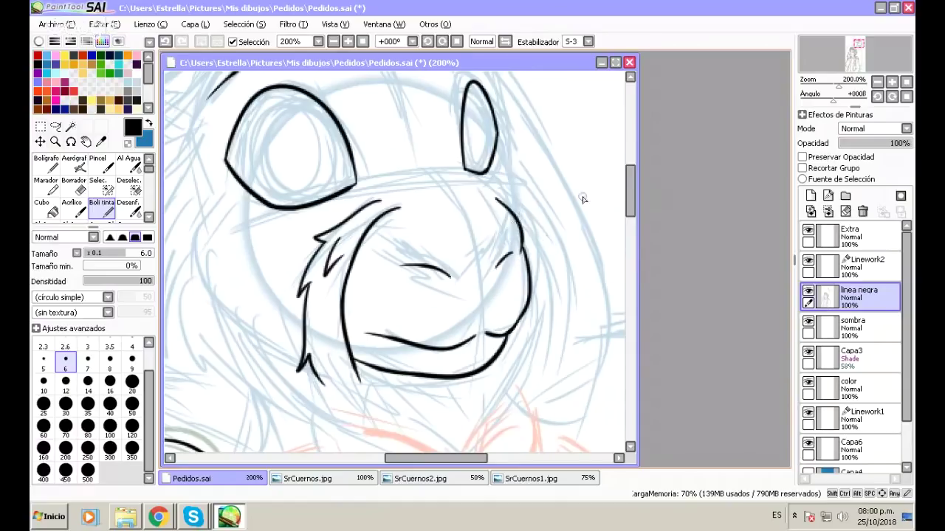
Ink the fur tuft on the far cheek beside the muzzle's front, with a short curve linking it up towards the smaller eye.
{"action": "scroll", "coordinate": [629, 195], "scroll_direction": "up", "scroll_amount": 2}
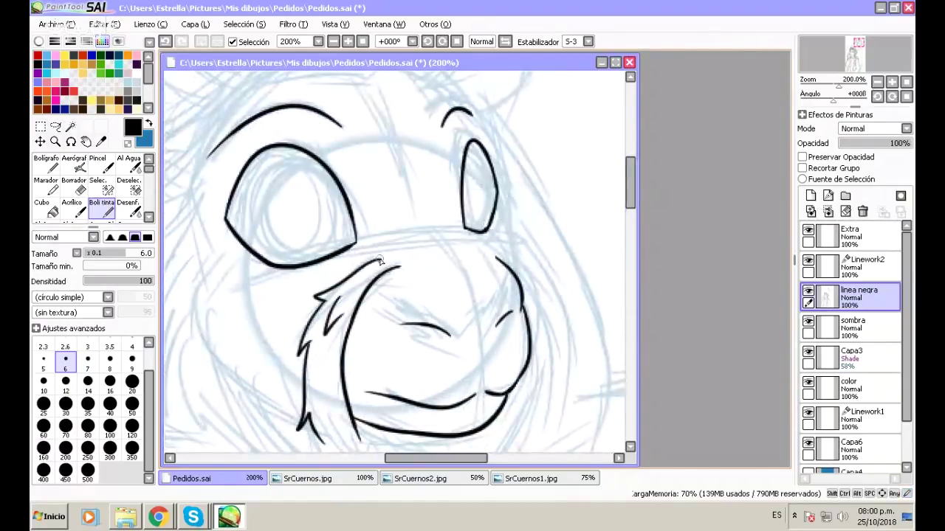
{"action": "mouse_move", "coordinate": [508, 221]}
{"action": "left_mouse_down"}
{"action": "mouse_move", "coordinate": [531, 282]}
{"action": "mouse_move", "coordinate": [525, 314]}
{"action": "left_mouse_up"}
{"action": "left_click_drag", "start_coordinate": [524, 272], "coordinate": [521, 288]}
{"action": "key", "text": "ctrl+z"}
{"action": "key", "text": "ctrl+z"}
{"action": "mouse_move", "coordinate": [496, 255]}
{"action": "left_mouse_down"}
{"action": "mouse_move", "coordinate": [549, 292]}
{"action": "mouse_move", "coordinate": [541, 297]}
{"action": "mouse_move", "coordinate": [546, 395]}
{"action": "left_mouse_up"}
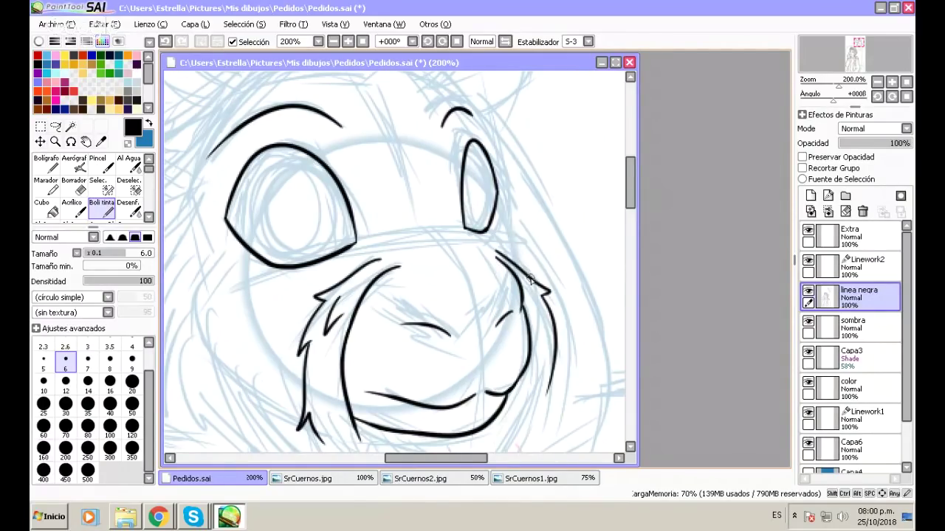
{"action": "left_click_drag", "start_coordinate": [529, 275], "coordinate": [510, 238]}
{"action": "left_click_drag", "start_coordinate": [527, 270], "coordinate": [506, 237]}
Ink the face's outer contour from the far cheek up past the smaller eye to above its brow, redrawing it to follow the sketch.
{"action": "left_click_drag", "start_coordinate": [633, 194], "coordinate": [634, 189]}
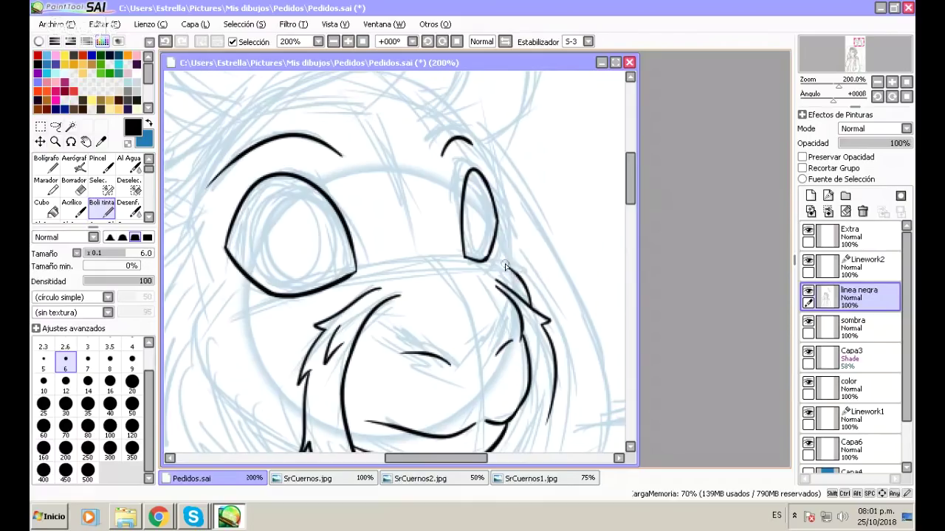
{"action": "left_click_drag", "start_coordinate": [505, 265], "coordinate": [504, 207]}
{"action": "key", "text": "ctrl+z"}
{"action": "left_click_drag", "start_coordinate": [505, 266], "coordinate": [503, 194]}
{"action": "key", "text": "ctrl+z"}
{"action": "left_click_drag", "start_coordinate": [506, 263], "coordinate": [503, 192]}
{"action": "key", "text": "ctrl+z"}
{"action": "left_click_drag", "start_coordinate": [508, 260], "coordinate": [498, 177]}
{"action": "left_click_drag", "start_coordinate": [624, 179], "coordinate": [626, 167]}
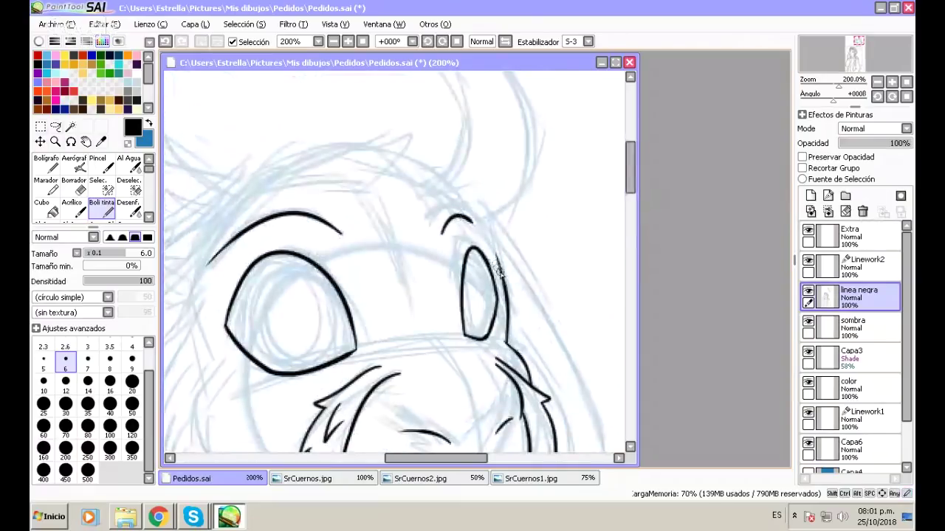
{"action": "left_click_drag", "start_coordinate": [499, 269], "coordinate": [442, 186]}
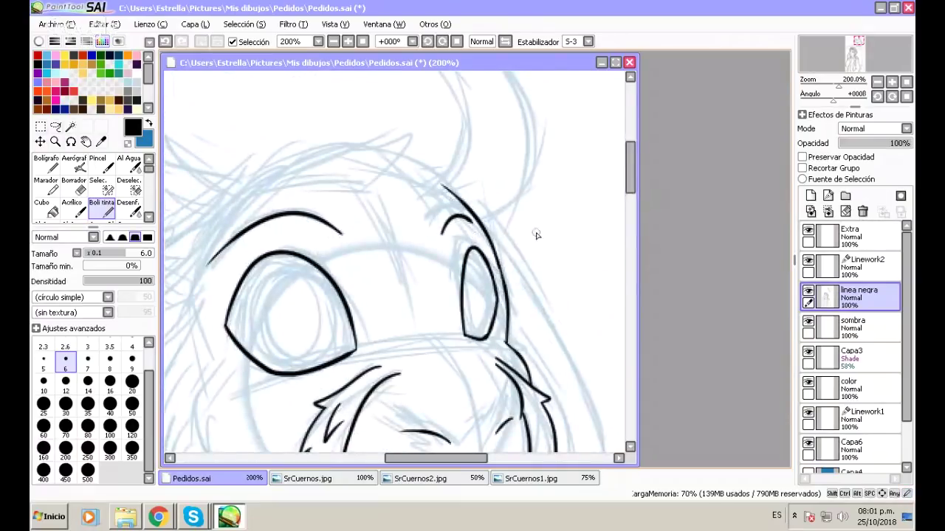
Ink the lower pointed fur tuft on the far cheek, ending it beside the front of the jaw.
{"action": "left_click_drag", "start_coordinate": [631, 177], "coordinate": [631, 207]}
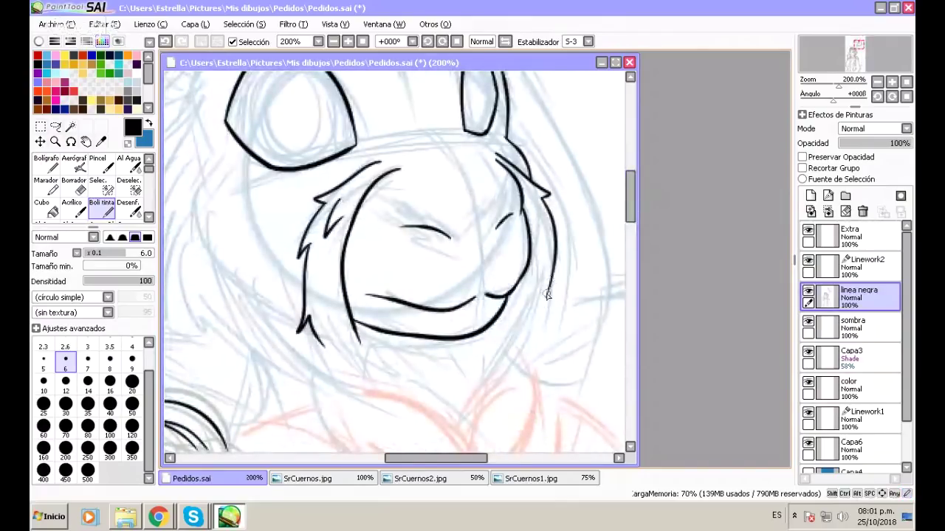
{"action": "left_click_drag", "start_coordinate": [548, 283], "coordinate": [547, 313]}
{"action": "mouse_move", "coordinate": [552, 267]}
{"action": "left_mouse_down"}
{"action": "mouse_move", "coordinate": [538, 306]}
{"action": "mouse_move", "coordinate": [512, 339]}
{"action": "left_mouse_up"}
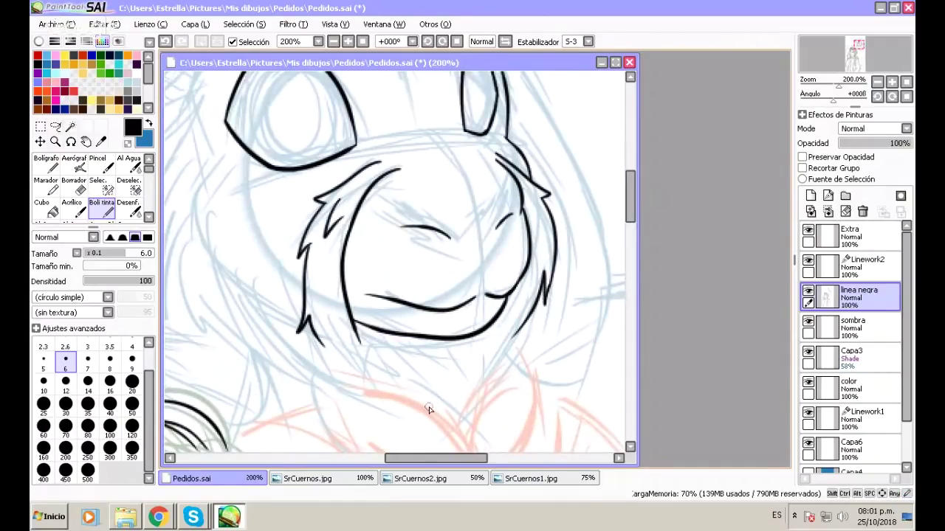
Trim the rear end of the brow line above the larger eye with the eraser.
{"action": "left_click_drag", "start_coordinate": [631, 198], "coordinate": [631, 191]}
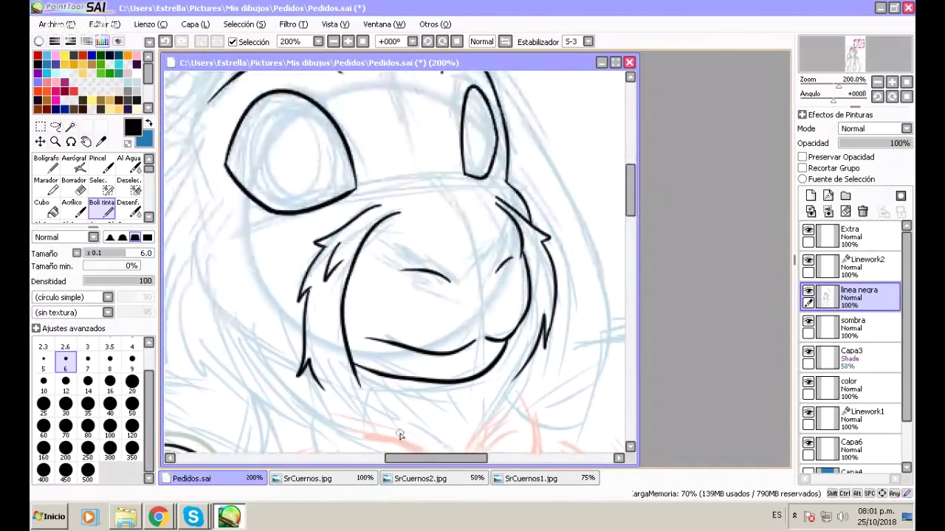
{"action": "left_click_drag", "start_coordinate": [424, 458], "coordinate": [400, 458]}
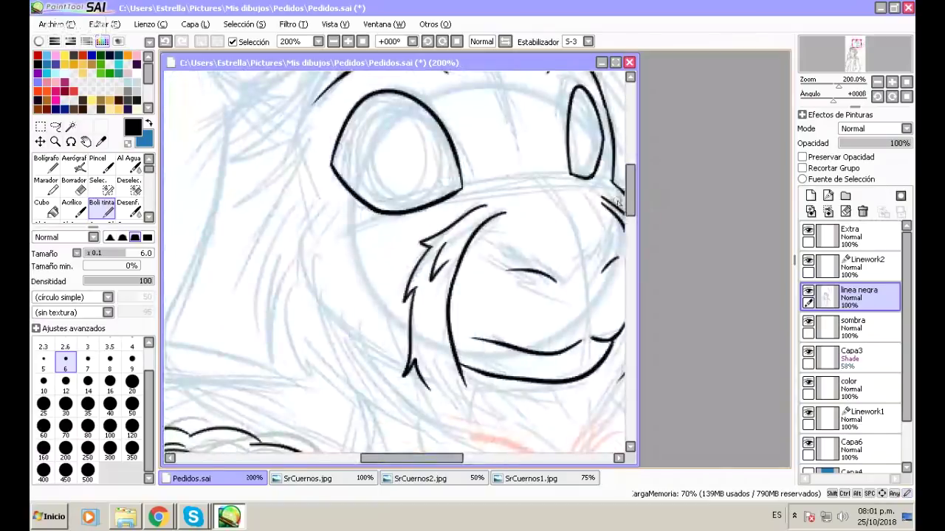
{"action": "left_click_drag", "start_coordinate": [629, 195], "coordinate": [629, 178]}
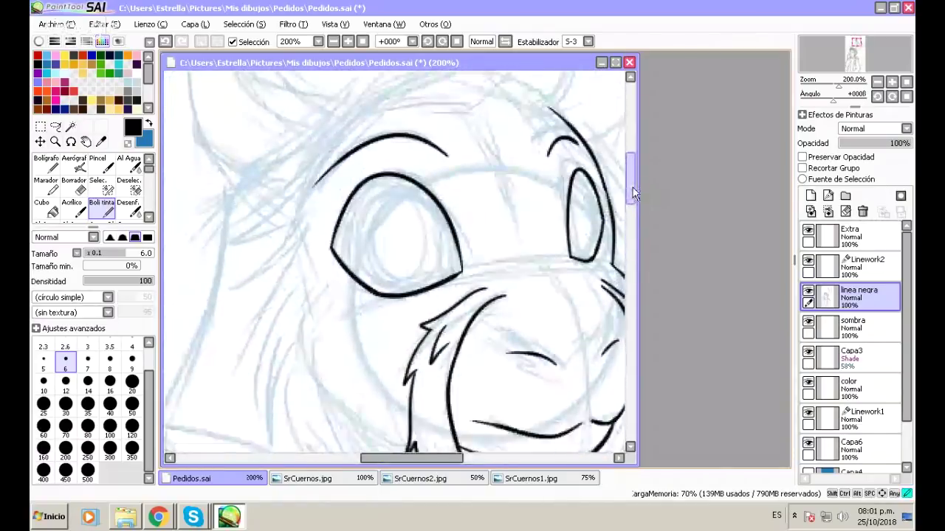
{"action": "left_click", "coordinate": [73, 184]}
{"action": "left_click_drag", "start_coordinate": [322, 227], "coordinate": [312, 225]}
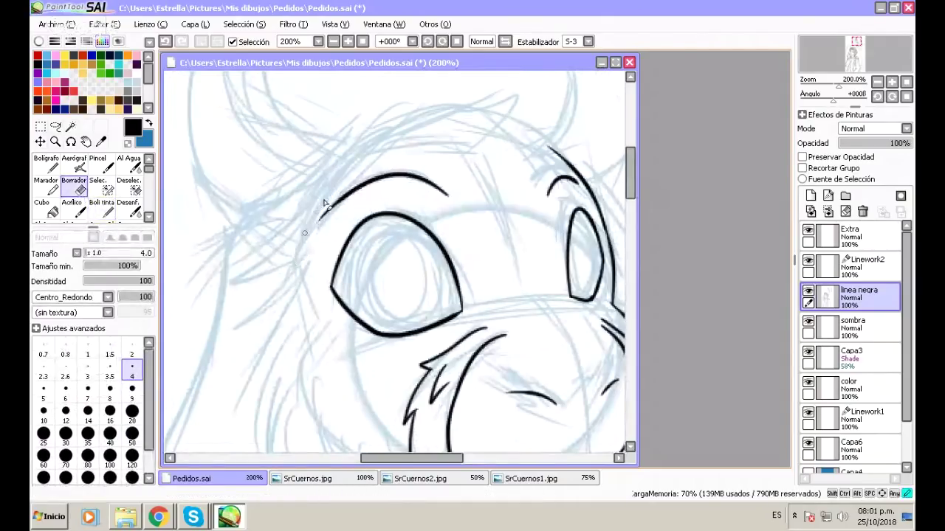
Ink the head's jagged fur outline from behind the larger eye's brow down around the rear cheek.
{"action": "left_click", "coordinate": [103, 210]}
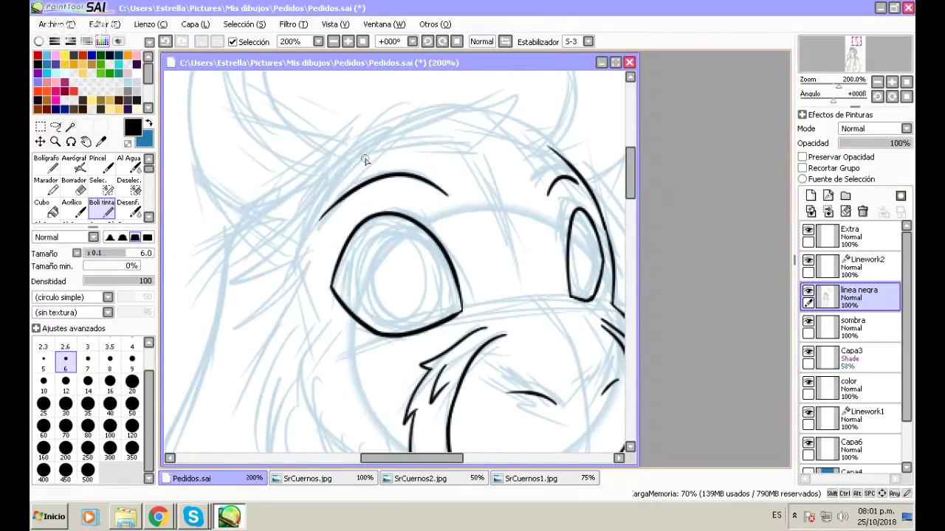
{"action": "mouse_move", "coordinate": [358, 162]}
{"action": "left_mouse_down"}
{"action": "mouse_move", "coordinate": [295, 238]}
{"action": "mouse_move", "coordinate": [293, 319]}
{"action": "left_mouse_up"}
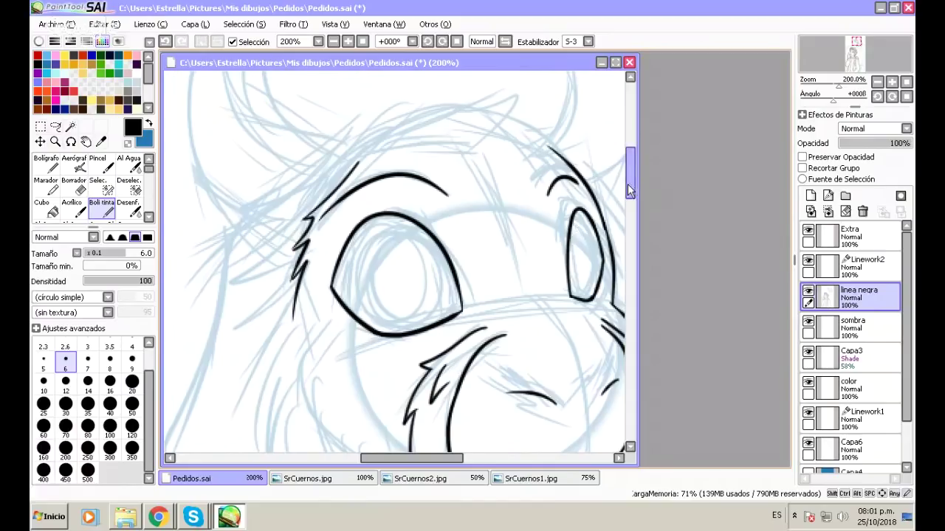
{"action": "left_click_drag", "start_coordinate": [627, 184], "coordinate": [628, 195]}
{"action": "mouse_move", "coordinate": [304, 236]}
{"action": "left_mouse_down"}
{"action": "mouse_move", "coordinate": [306, 272]}
{"action": "mouse_move", "coordinate": [321, 258]}
{"action": "mouse_move", "coordinate": [310, 306]}
{"action": "mouse_move", "coordinate": [322, 290]}
{"action": "mouse_move", "coordinate": [319, 340]}
{"action": "mouse_move", "coordinate": [332, 362]}
{"action": "mouse_move", "coordinate": [347, 384]}
{"action": "mouse_move", "coordinate": [403, 415]}
{"action": "left_mouse_up"}
Sketch the middle and right peaks of a crown between the horns in blue on the "Boceto" layer.
{"action": "scroll", "coordinate": [630, 184], "scroll_direction": "up", "scroll_amount": 6}
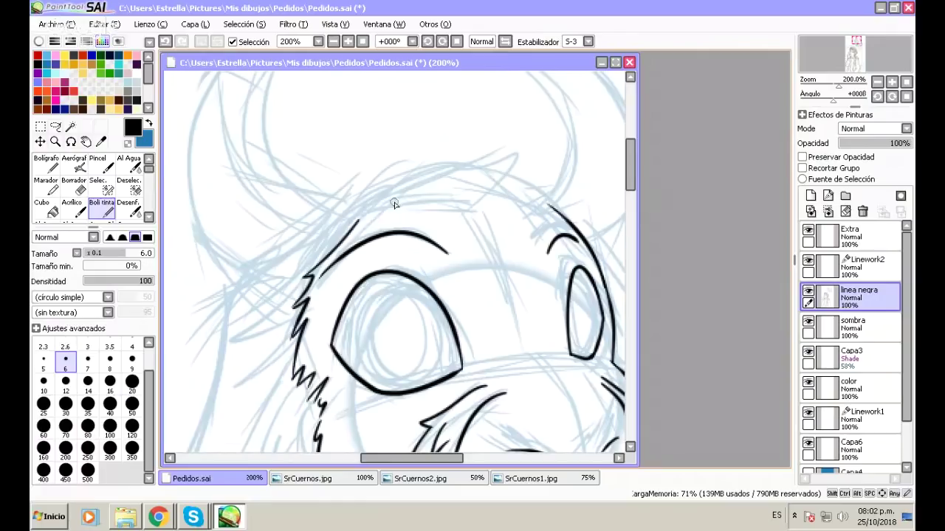
{"action": "left_click", "coordinate": [332, 42]}
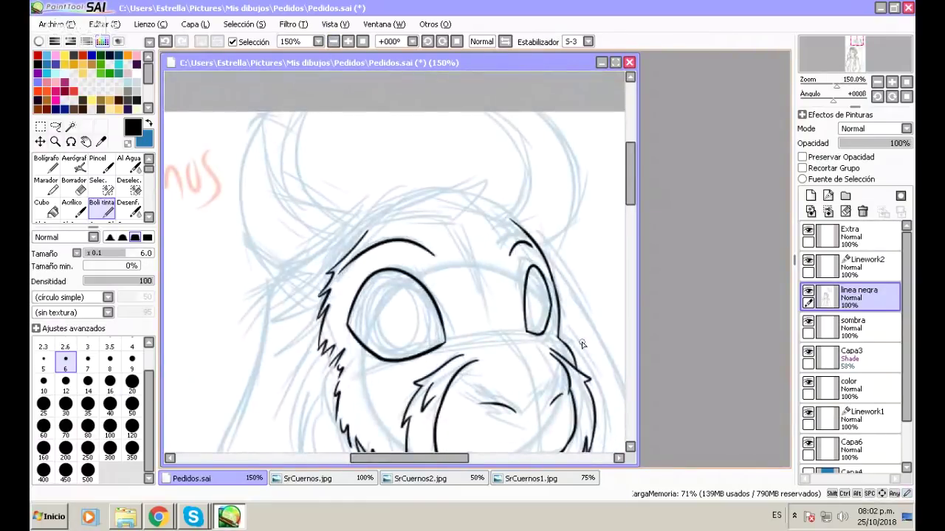
{"action": "scroll", "coordinate": [856, 413], "scroll_direction": "down", "scroll_amount": 2}
{"action": "left_click", "coordinate": [859, 453]}
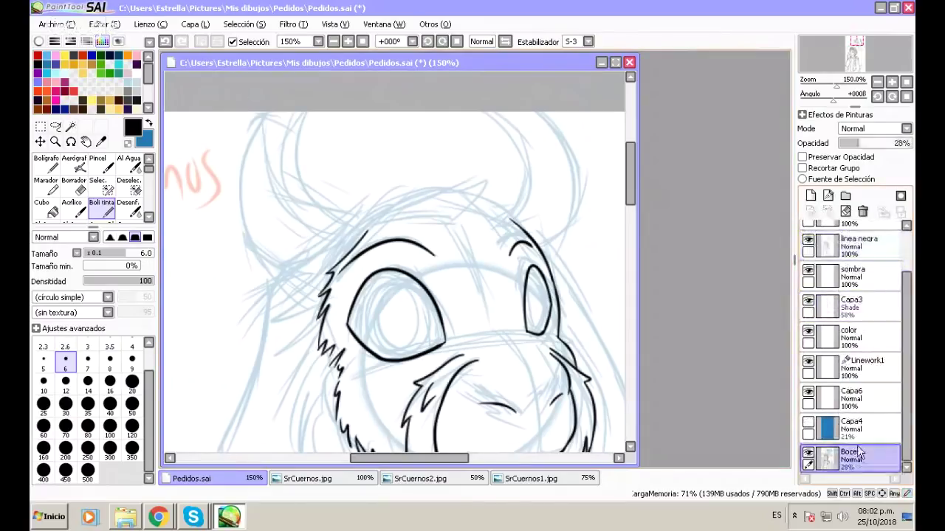
{"action": "left_click", "coordinate": [150, 124]}
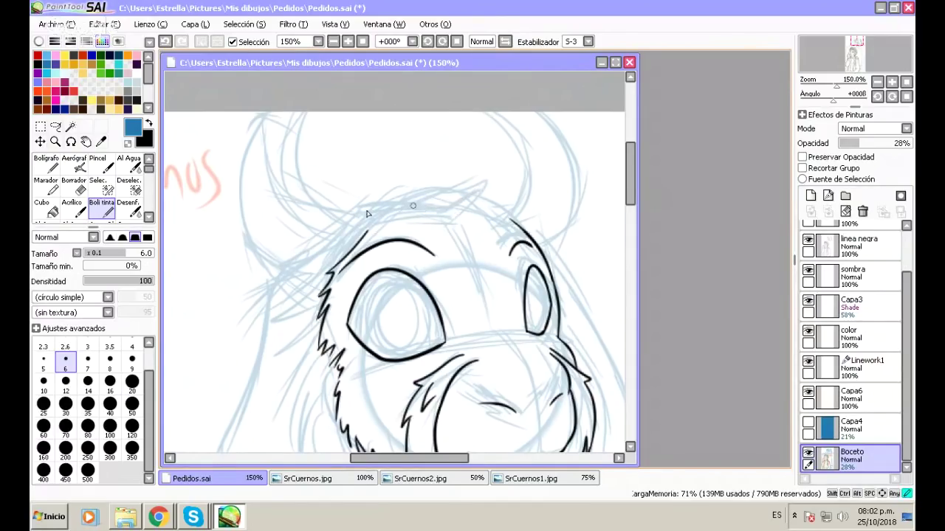
{"action": "mouse_move", "coordinate": [404, 189]}
{"action": "left_mouse_down"}
{"action": "mouse_move", "coordinate": [423, 118]}
{"action": "mouse_move", "coordinate": [450, 190]}
{"action": "left_mouse_up"}
{"action": "left_click_drag", "start_coordinate": [424, 120], "coordinate": [459, 197]}
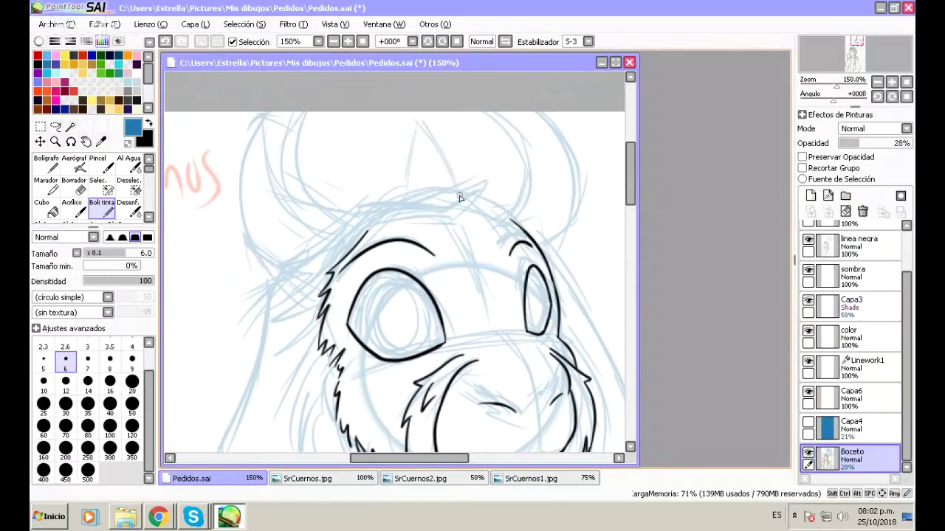
{"action": "left_click_drag", "start_coordinate": [477, 140], "coordinate": [480, 189]}
{"action": "mouse_move", "coordinate": [473, 127]}
{"action": "left_mouse_down"}
{"action": "mouse_move", "coordinate": [482, 195]}
{"action": "mouse_move", "coordinate": [464, 128]}
{"action": "mouse_move", "coordinate": [463, 158]}
{"action": "left_mouse_up"}
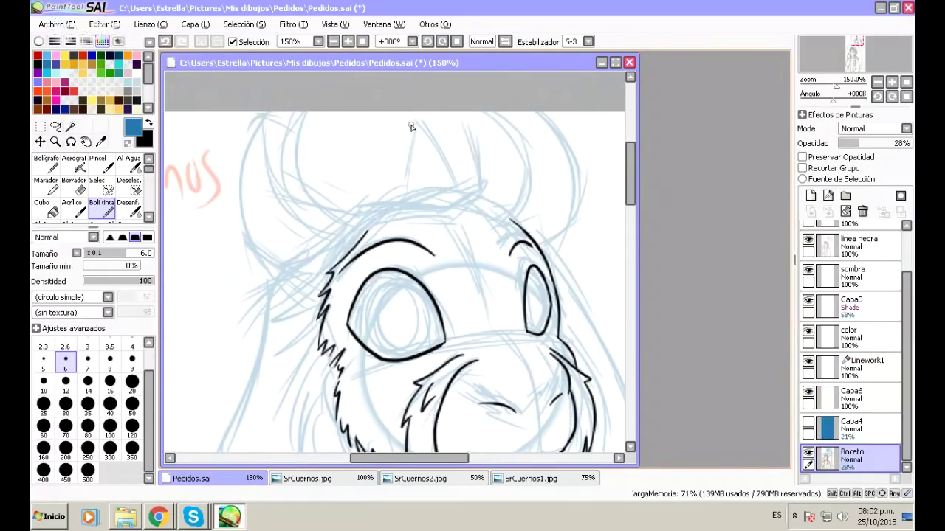
Refine the crown's middle peak and sketch its left peak down to the head in blue, redoing the strokes that miss.
{"action": "mouse_move", "coordinate": [411, 121]}
{"action": "left_mouse_down"}
{"action": "mouse_move", "coordinate": [406, 151]}
{"action": "mouse_move", "coordinate": [419, 113]}
{"action": "mouse_move", "coordinate": [463, 184]}
{"action": "mouse_move", "coordinate": [462, 130]}
{"action": "mouse_move", "coordinate": [453, 155]}
{"action": "mouse_move", "coordinate": [461, 123]}
{"action": "mouse_move", "coordinate": [447, 167]}
{"action": "mouse_move", "coordinate": [446, 152]}
{"action": "mouse_move", "coordinate": [467, 130]}
{"action": "mouse_move", "coordinate": [476, 153]}
{"action": "left_mouse_up"}
{"action": "left_click_drag", "start_coordinate": [371, 137], "coordinate": [414, 160]}
{"action": "key", "text": "ctrl+z"}
{"action": "key", "text": "ctrl+z"}
{"action": "mouse_move", "coordinate": [364, 190]}
{"action": "left_mouse_down"}
{"action": "mouse_move", "coordinate": [362, 138]}
{"action": "mouse_move", "coordinate": [369, 206]}
{"action": "mouse_move", "coordinate": [363, 137]}
{"action": "mouse_move", "coordinate": [367, 171]}
{"action": "left_mouse_up"}
{"action": "left_click_drag", "start_coordinate": [362, 133], "coordinate": [357, 201]}
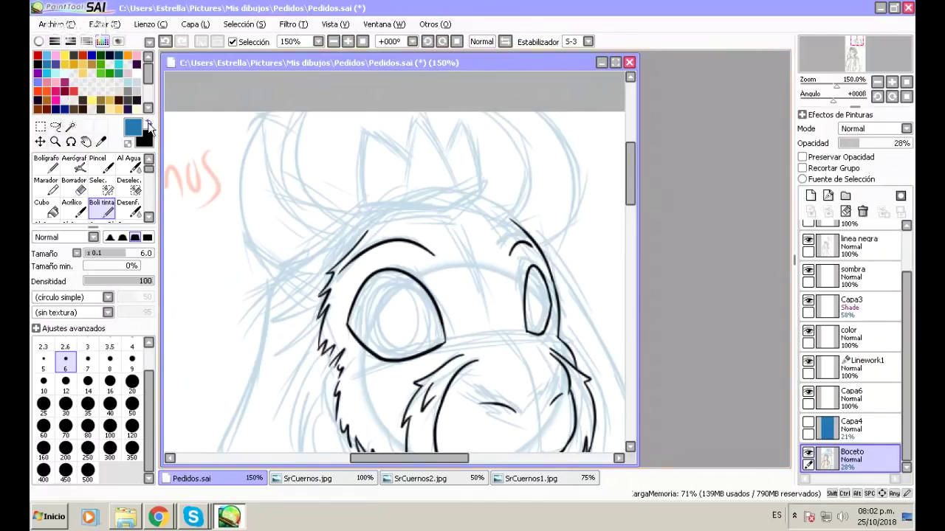
{"action": "scroll", "coordinate": [853, 296], "scroll_direction": "up", "scroll_amount": 1}
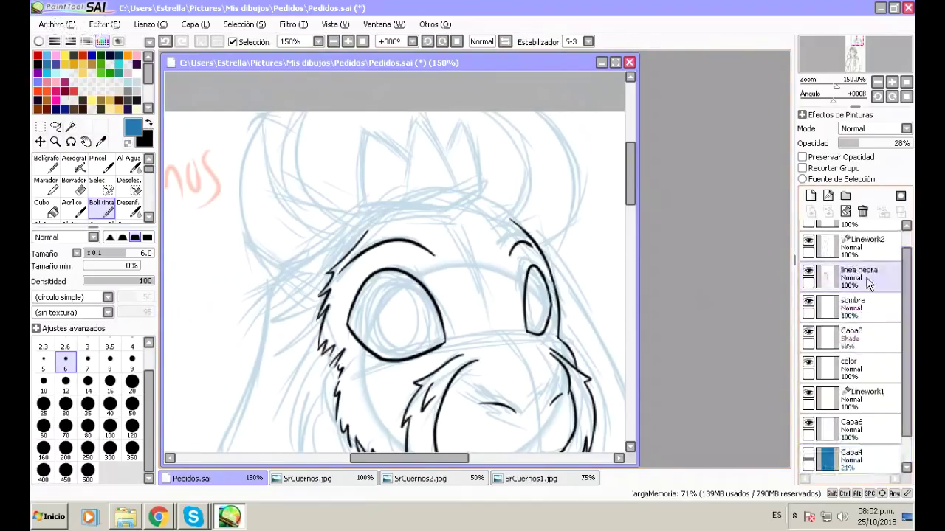
{"action": "left_click", "coordinate": [856, 274]}
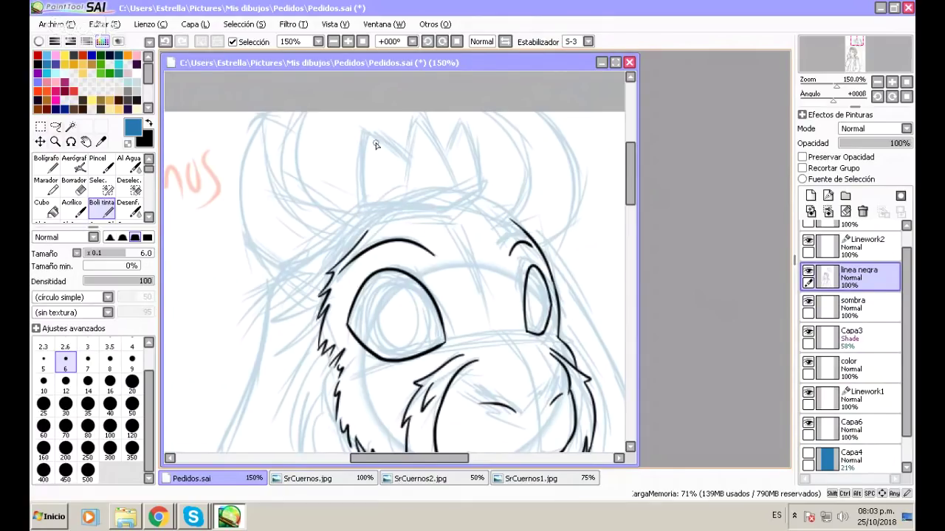
{"action": "left_click_drag", "start_coordinate": [361, 130], "coordinate": [409, 158]}
{"action": "key", "text": "ctrl+z"}
{"action": "left_click", "coordinate": [149, 123]}
{"action": "left_click_drag", "start_coordinate": [362, 130], "coordinate": [414, 167]}
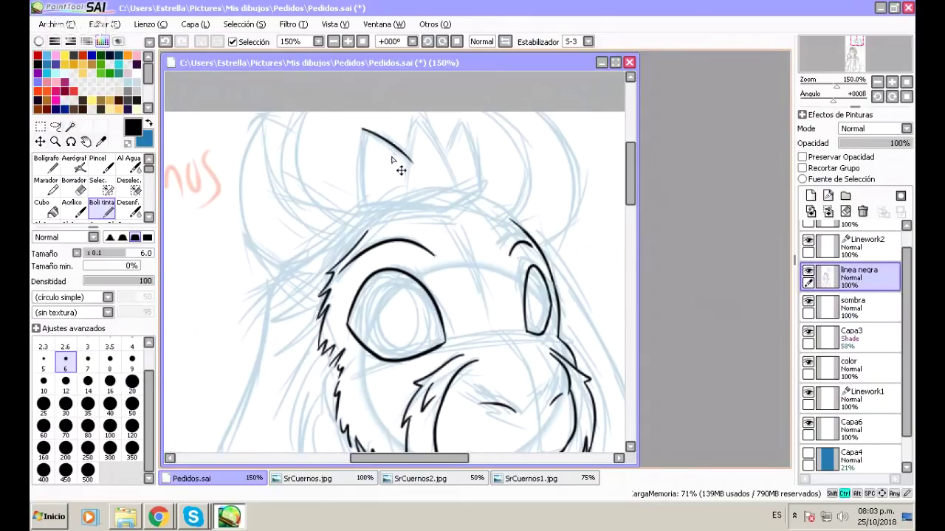
{"action": "key", "text": "ctrl+z"}
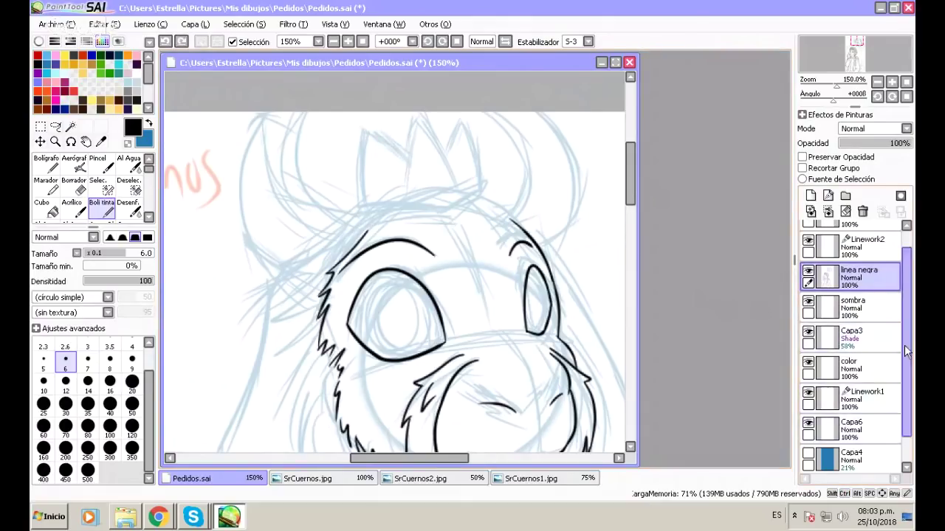
Resketch the three-pointed crown in orange-red on the "Boceto" layer, with rounded notches between the peaks, straight sides and a base line.
{"action": "scroll", "coordinate": [849, 443], "scroll_direction": "down", "scroll_amount": 1}
{"action": "left_click", "coordinate": [853, 457]}
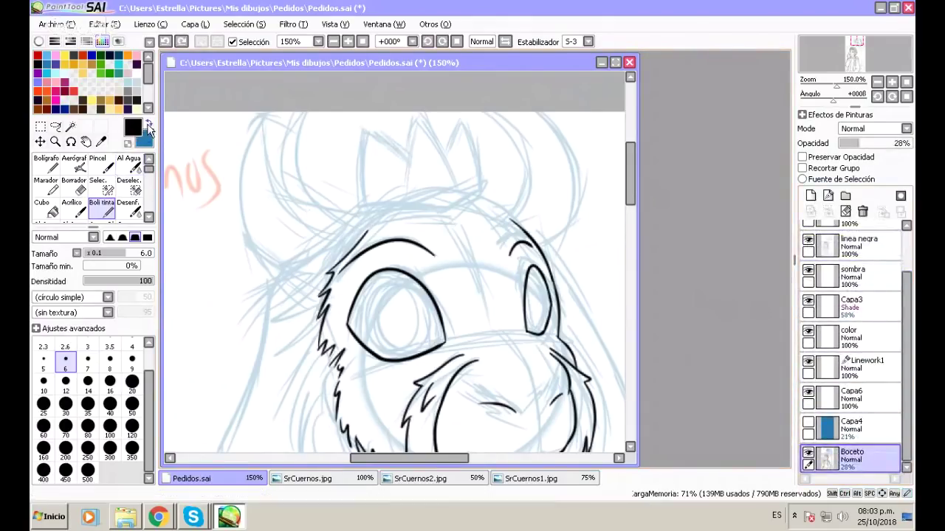
{"action": "left_click", "coordinate": [149, 124]}
{"action": "left_click", "coordinate": [43, 90]}
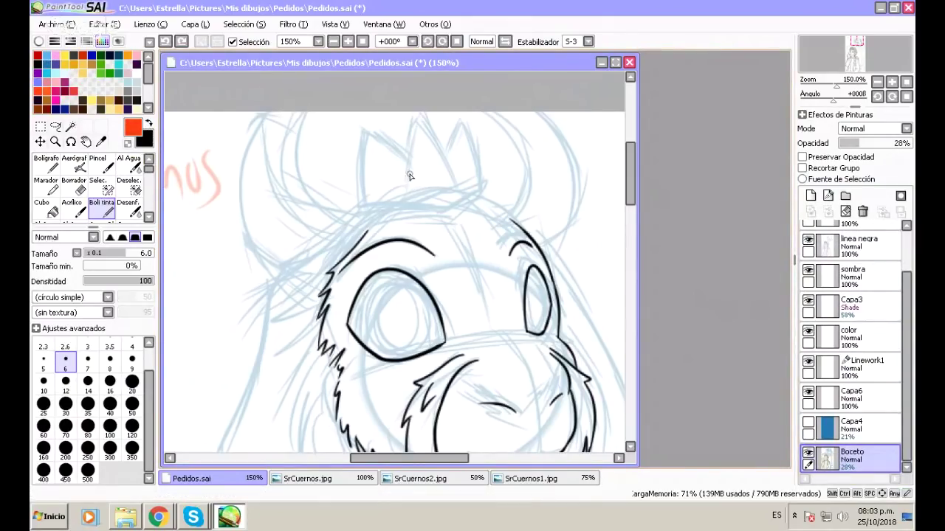
{"action": "left_click_drag", "start_coordinate": [417, 119], "coordinate": [410, 143]}
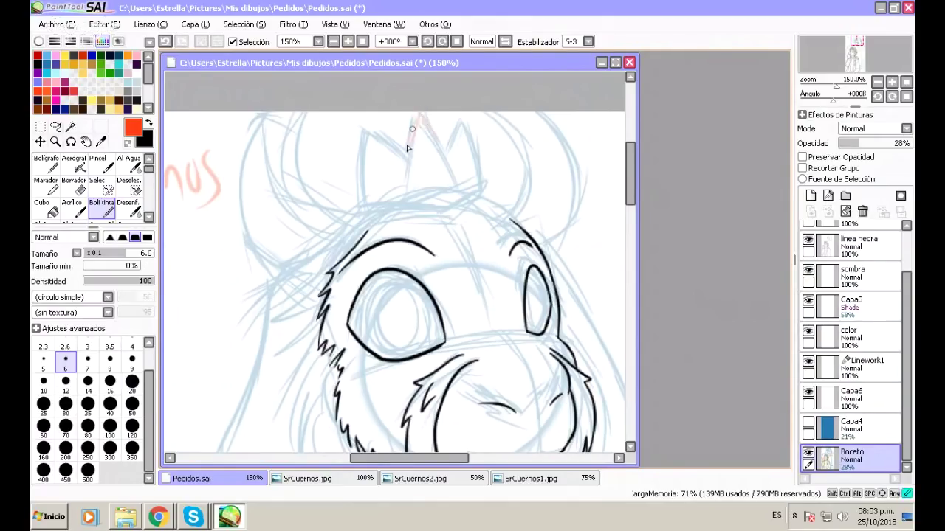
{"action": "mouse_move", "coordinate": [435, 146]}
{"action": "left_mouse_down"}
{"action": "mouse_move", "coordinate": [438, 176]}
{"action": "mouse_move", "coordinate": [449, 172]}
{"action": "mouse_move", "coordinate": [436, 167]}
{"action": "mouse_move", "coordinate": [445, 181]}
{"action": "mouse_move", "coordinate": [451, 167]}
{"action": "mouse_move", "coordinate": [449, 184]}
{"action": "mouse_move", "coordinate": [468, 122]}
{"action": "mouse_move", "coordinate": [479, 175]}
{"action": "left_mouse_up"}
{"action": "mouse_move", "coordinate": [416, 167]}
{"action": "left_mouse_down"}
{"action": "mouse_move", "coordinate": [416, 190]}
{"action": "mouse_move", "coordinate": [402, 188]}
{"action": "mouse_move", "coordinate": [399, 164]}
{"action": "mouse_move", "coordinate": [401, 178]}
{"action": "left_mouse_up"}
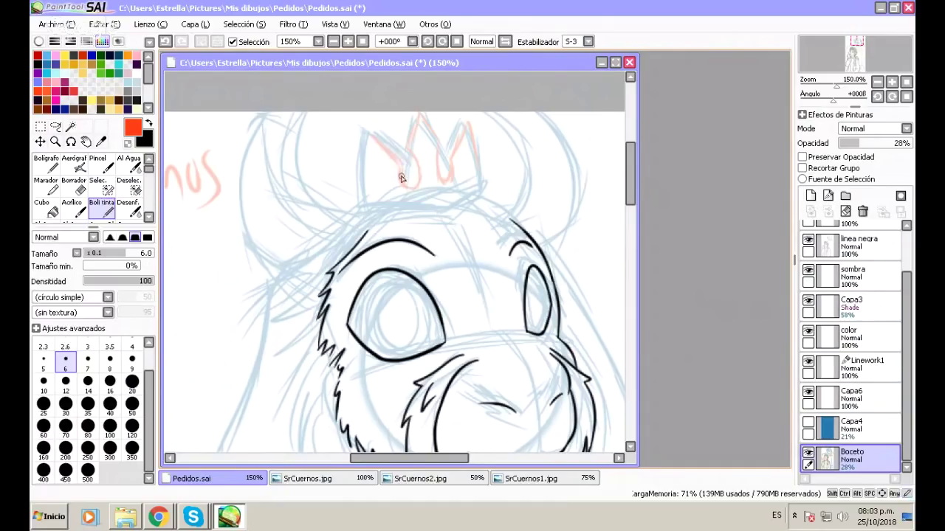
{"action": "left_click_drag", "start_coordinate": [362, 136], "coordinate": [362, 179]}
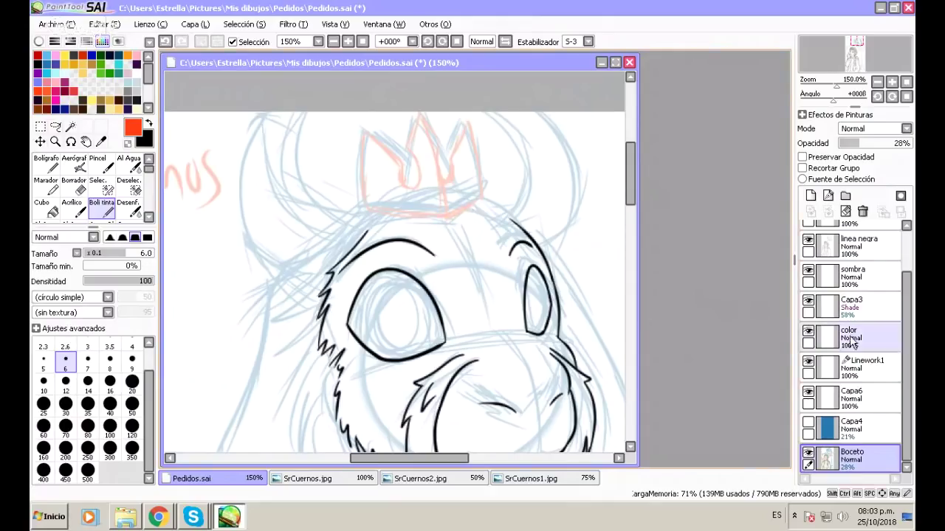
Ink the inner slope of the crown's left peak in black on the "linea negra" layer.
{"action": "scroll", "coordinate": [905, 286], "scroll_direction": "up", "scroll_amount": 2}
{"action": "left_click", "coordinate": [860, 292]}
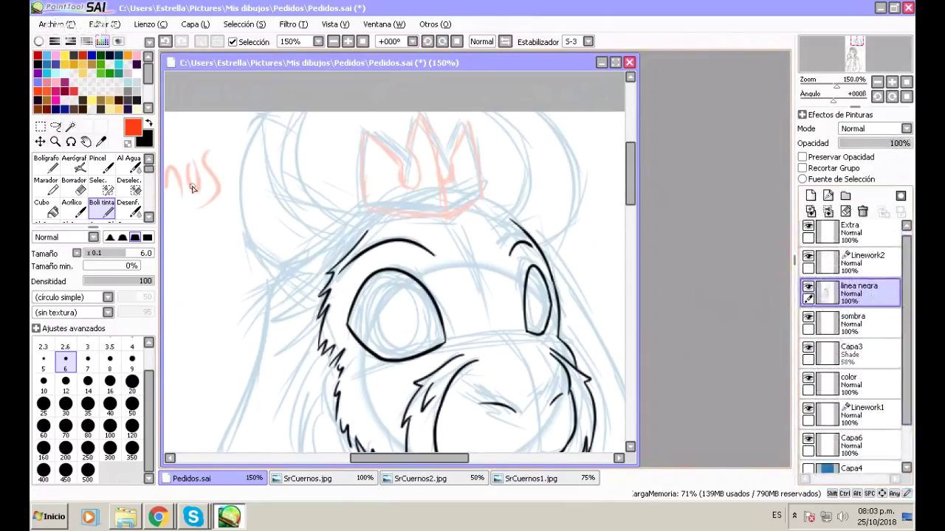
{"action": "key", "text": "x"}
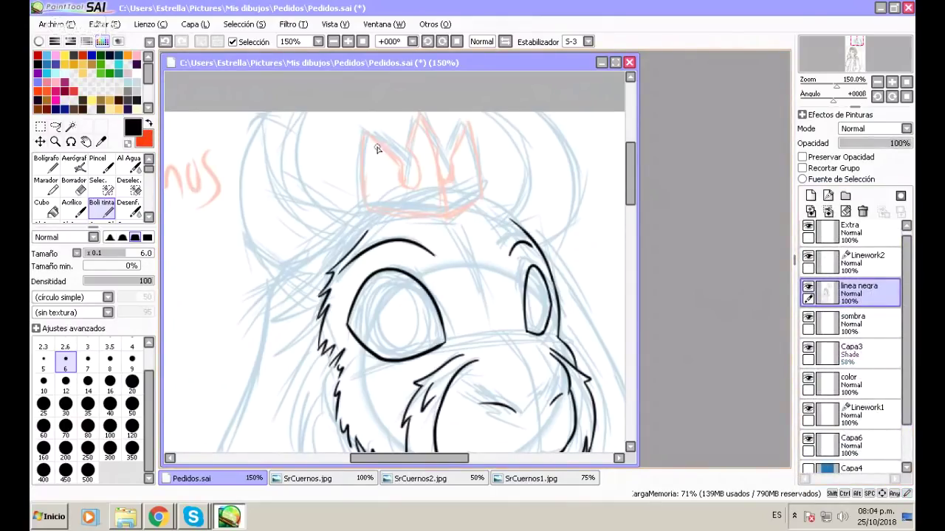
{"action": "scroll", "coordinate": [414, 133], "scroll_direction": "up", "scroll_amount": 1}
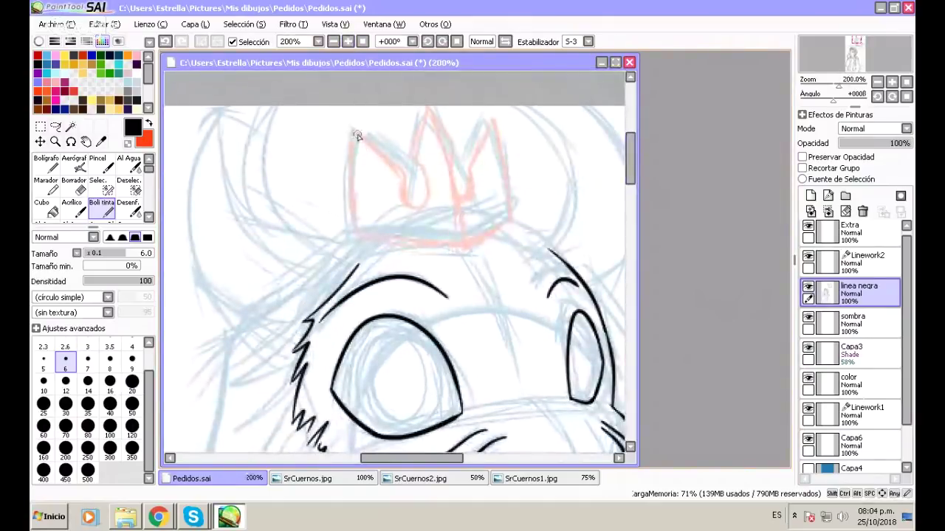
{"action": "left_click_drag", "start_coordinate": [355, 132], "coordinate": [402, 172]}
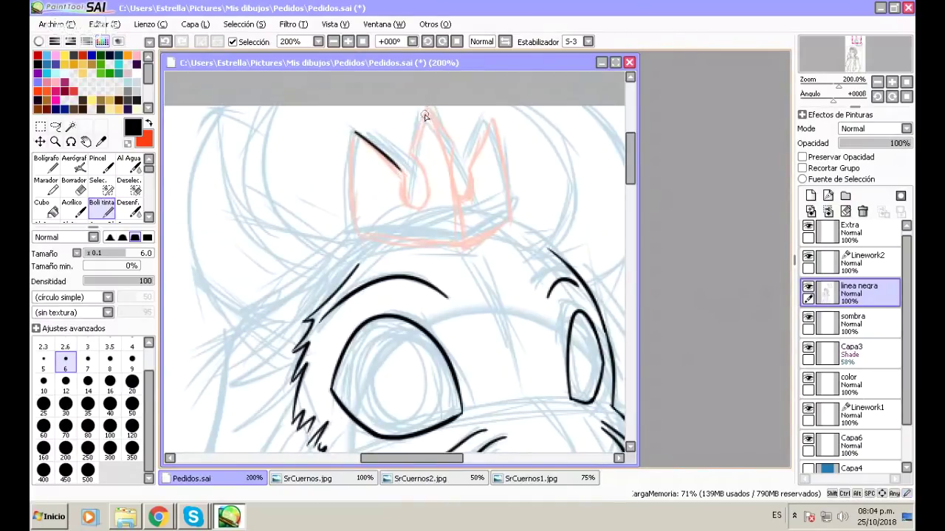
Ink both slopes of the crown's middle peak in black, redoing the right slope, and try a curve into the right notch.
{"action": "left_click_drag", "start_coordinate": [426, 109], "coordinate": [415, 153]}
{"action": "left_click_drag", "start_coordinate": [426, 109], "coordinate": [457, 151]}
{"action": "key", "text": "ctrl+z"}
{"action": "left_click_drag", "start_coordinate": [426, 109], "coordinate": [472, 206]}
{"action": "key", "text": "ctrl+z"}
{"action": "left_click_drag", "start_coordinate": [454, 148], "coordinate": [460, 186]}
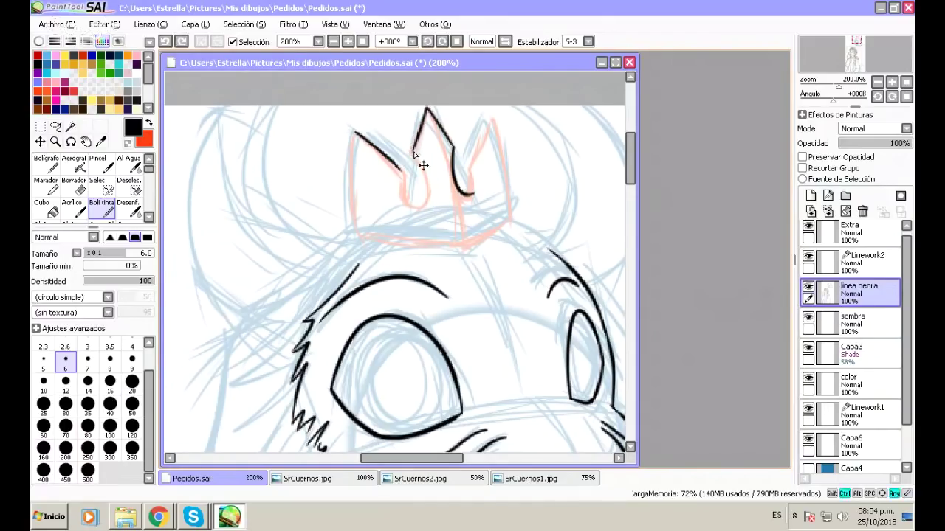
Try to ink the rounded notch between the crown's left and middle peaks, then undo its strokes.
{"action": "mouse_move", "coordinate": [412, 154]}
{"action": "left_mouse_down"}
{"action": "mouse_move", "coordinate": [426, 182]}
{"action": "mouse_move", "coordinate": [407, 211]}
{"action": "left_mouse_up"}
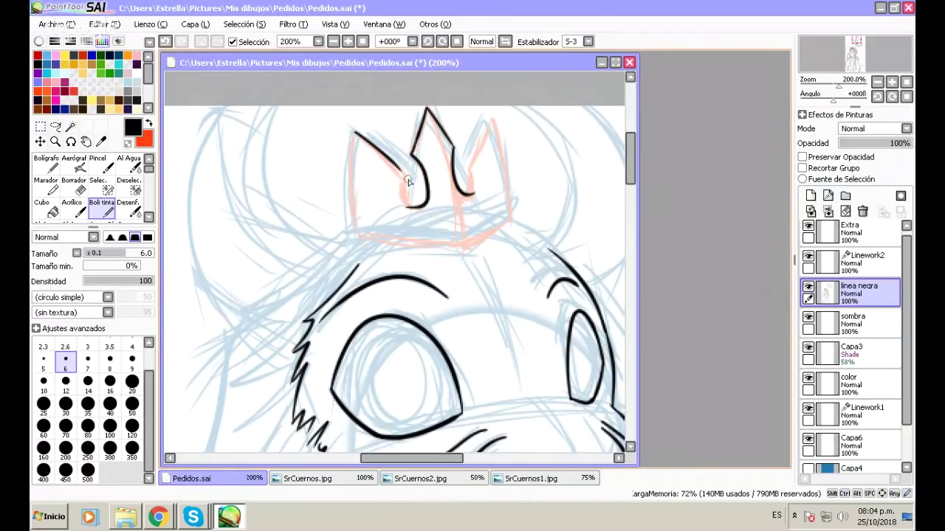
{"action": "left_click_drag", "start_coordinate": [399, 165], "coordinate": [412, 205]}
{"action": "key", "text": "ctrl+z"}
{"action": "mouse_move", "coordinate": [399, 164]}
{"action": "left_mouse_down"}
{"action": "mouse_move", "coordinate": [402, 195]}
{"action": "mouse_move", "coordinate": [440, 205]}
{"action": "mouse_move", "coordinate": [411, 205]}
{"action": "left_mouse_up"}
{"action": "key", "text": "e"}
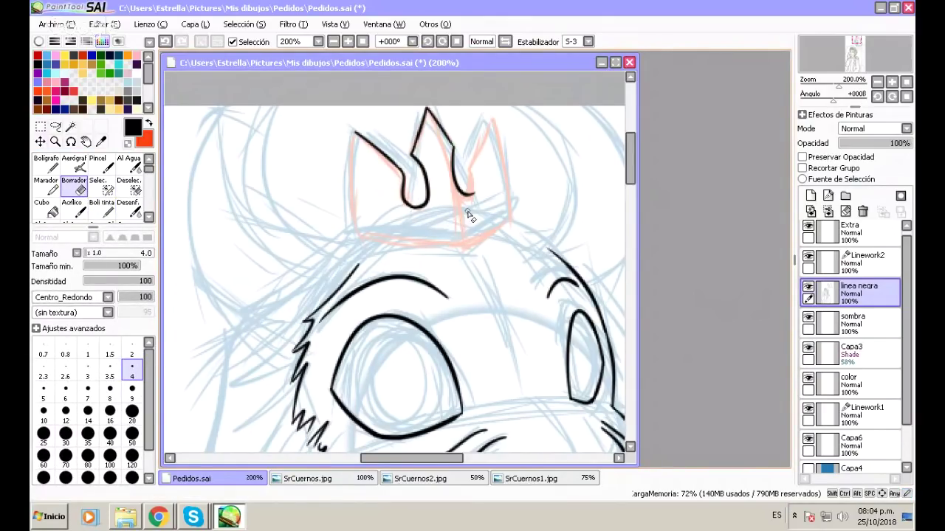
{"action": "key", "text": "ctrl+z"}
{"action": "key", "text": "ctrl+z"}
{"action": "key", "text": "ctrl+z"}
{"action": "key", "text": "ctrl+z"}
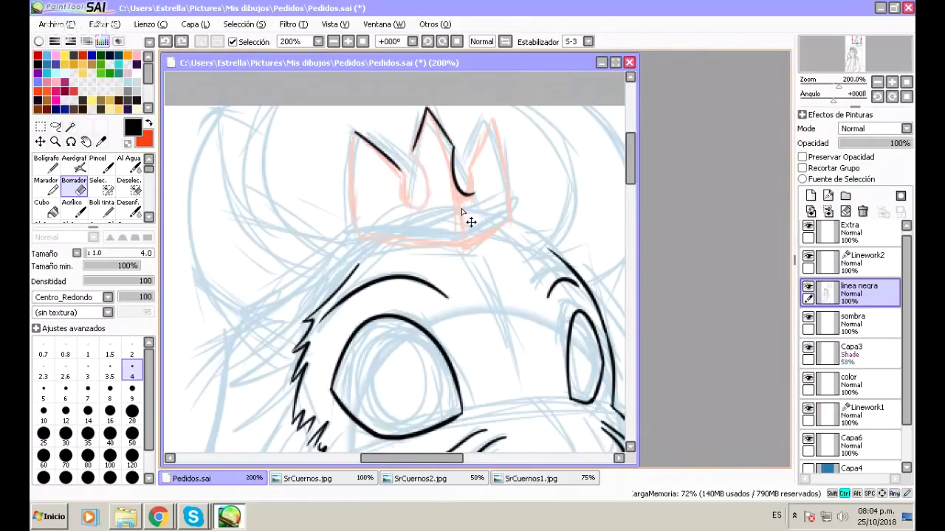
{"action": "left_click", "coordinate": [136, 212]}
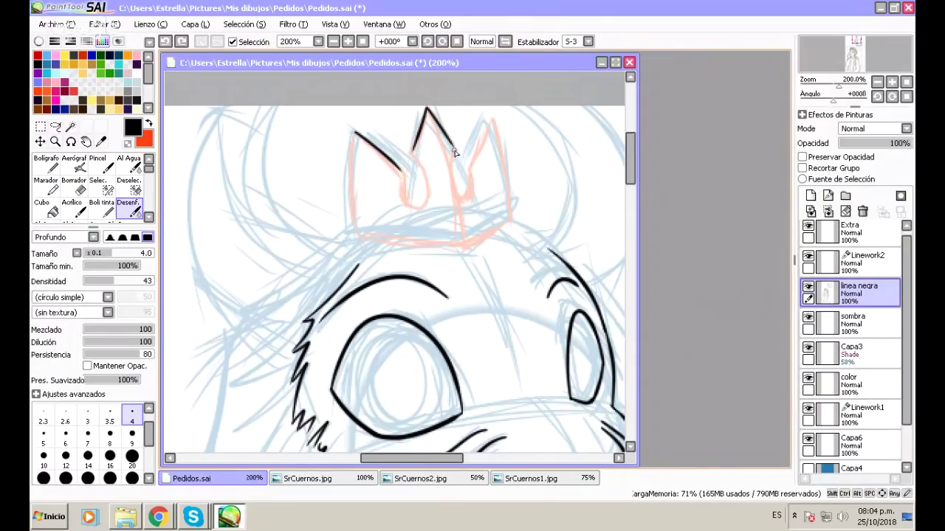
{"action": "left_click_drag", "start_coordinate": [415, 149], "coordinate": [416, 161]}
{"action": "left_click_drag", "start_coordinate": [424, 212], "coordinate": [424, 189]}
{"action": "left_click", "coordinate": [165, 41]}
{"action": "left_click", "coordinate": [108, 190]}
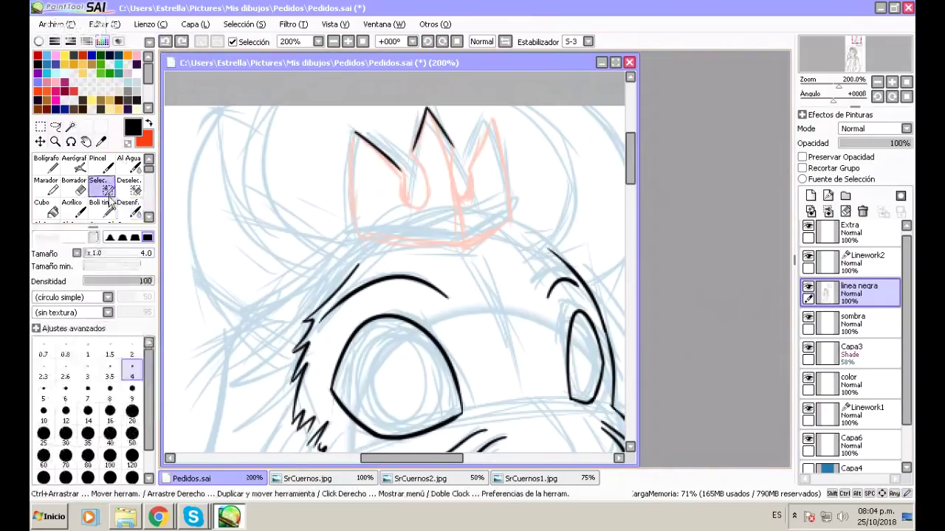
{"action": "left_click", "coordinate": [102, 204]}
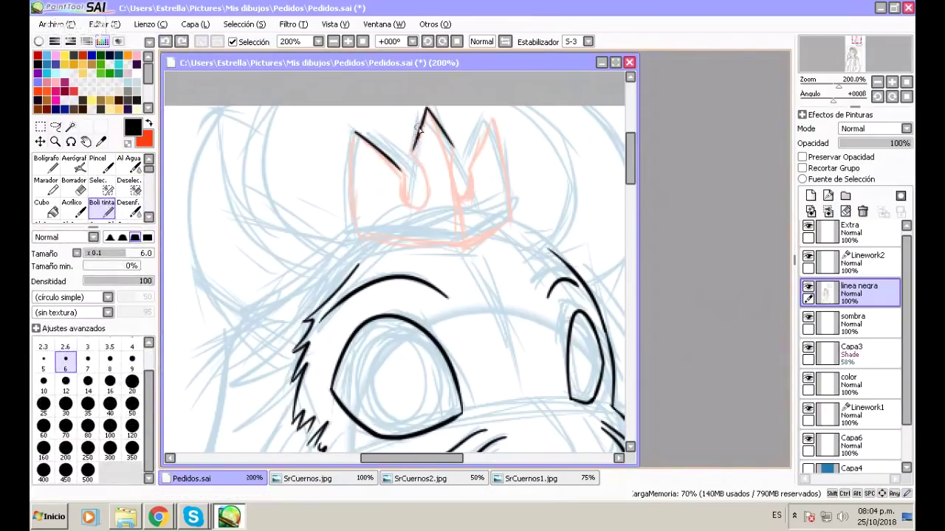
Ink the middle peak's left slope down to the notch and curve the line around the notch's inner side.
{"action": "mouse_move", "coordinate": [426, 111]}
{"action": "left_mouse_down"}
{"action": "mouse_move", "coordinate": [410, 156]}
{"action": "mouse_move", "coordinate": [428, 174]}
{"action": "mouse_move", "coordinate": [422, 213]}
{"action": "mouse_move", "coordinate": [404, 212]}
{"action": "left_mouse_up"}
{"action": "key", "text": "ctrl+z"}
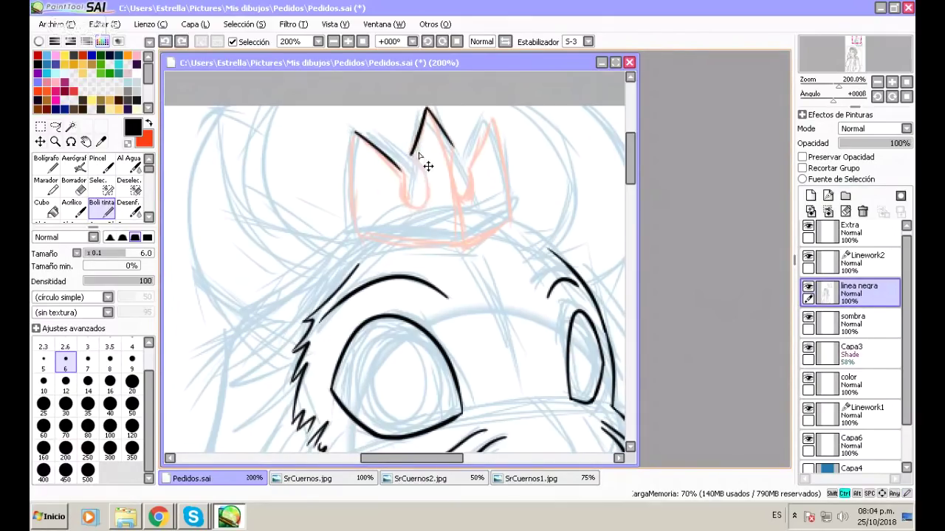
{"action": "mouse_move", "coordinate": [411, 155]}
{"action": "left_mouse_down"}
{"action": "mouse_move", "coordinate": [424, 192]}
{"action": "mouse_move", "coordinate": [404, 212]}
{"action": "left_mouse_up"}
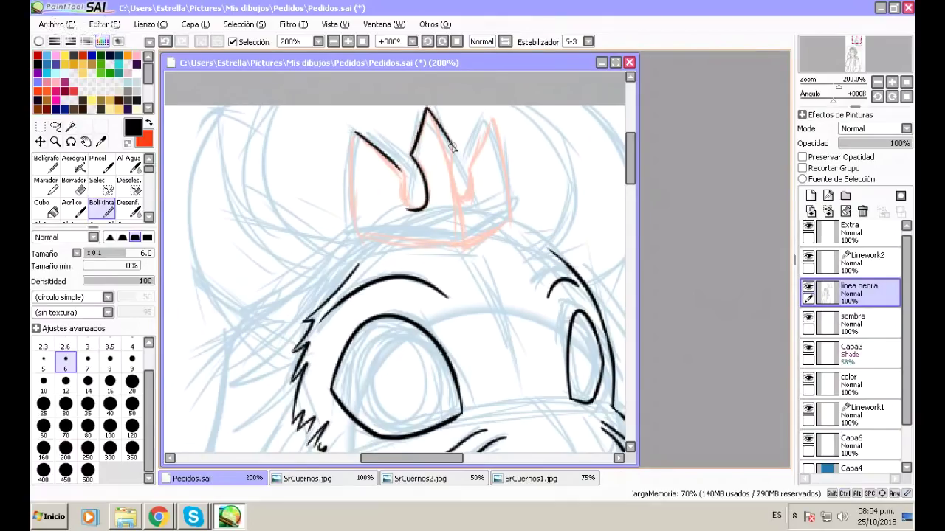
Ink the crown's front edge from the middle peak's tip down toward the base, redoing it until it follows the sketch.
{"action": "left_click_drag", "start_coordinate": [427, 112], "coordinate": [451, 206]}
{"action": "key", "text": "ctrl+z"}
{"action": "left_click_drag", "start_coordinate": [428, 116], "coordinate": [465, 217]}
{"action": "key", "text": "ctrl+z"}
{"action": "left_click_drag", "start_coordinate": [428, 114], "coordinate": [459, 232]}
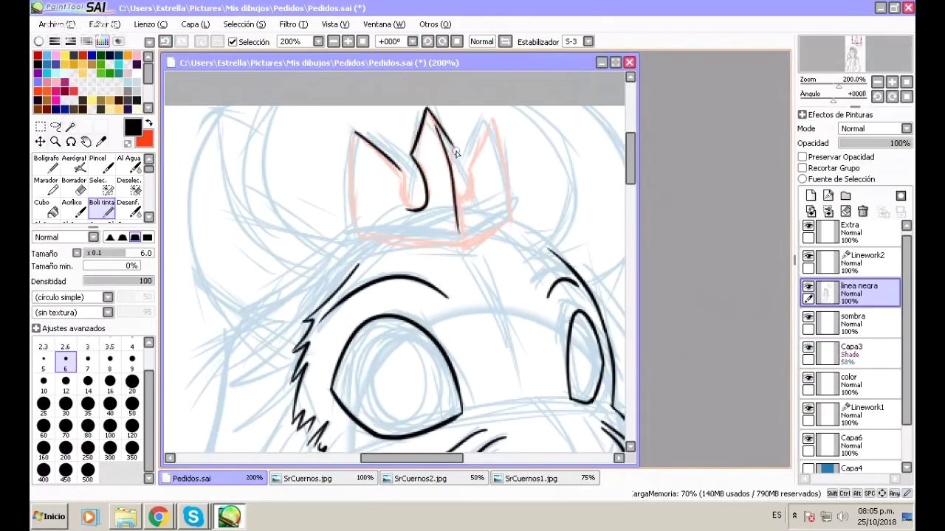
Try to ink the right notch's curve down from the end of the middle peak's right slope.
{"action": "left_click_drag", "start_coordinate": [452, 144], "coordinate": [457, 194]}
{"action": "key", "text": "ctrl+z"}
{"action": "mouse_move", "coordinate": [452, 147]}
{"action": "left_mouse_down"}
{"action": "mouse_move", "coordinate": [456, 185]}
{"action": "mouse_move", "coordinate": [477, 212]}
{"action": "left_mouse_up"}
{"action": "key", "text": "ctrl+z"}
{"action": "left_click_drag", "start_coordinate": [452, 147], "coordinate": [476, 208]}
{"action": "key", "text": "ctrl+z"}
{"action": "mouse_move", "coordinate": [452, 149]}
{"action": "left_mouse_down"}
{"action": "mouse_move", "coordinate": [468, 213]}
{"action": "mouse_move", "coordinate": [474, 205]}
{"action": "left_mouse_up"}
{"action": "key", "text": "ctrl+z"}
Ink the crown's right peak with its inner slope and its outer side down to the base.
{"action": "mouse_move", "coordinate": [461, 198]}
{"action": "left_mouse_down"}
{"action": "mouse_move", "coordinate": [469, 168]}
{"action": "mouse_move", "coordinate": [468, 208]}
{"action": "mouse_move", "coordinate": [468, 173]}
{"action": "mouse_move", "coordinate": [492, 129]}
{"action": "left_mouse_up"}
{"action": "key", "text": "ctrl+z"}
{"action": "key", "text": "ctrl+z"}
{"action": "left_click_drag", "start_coordinate": [471, 170], "coordinate": [493, 123]}
{"action": "key", "text": "ctrl+z"}
{"action": "mouse_move", "coordinate": [470, 173]}
{"action": "left_mouse_down"}
{"action": "mouse_move", "coordinate": [493, 124]}
{"action": "mouse_move", "coordinate": [507, 210]}
{"action": "left_mouse_up"}
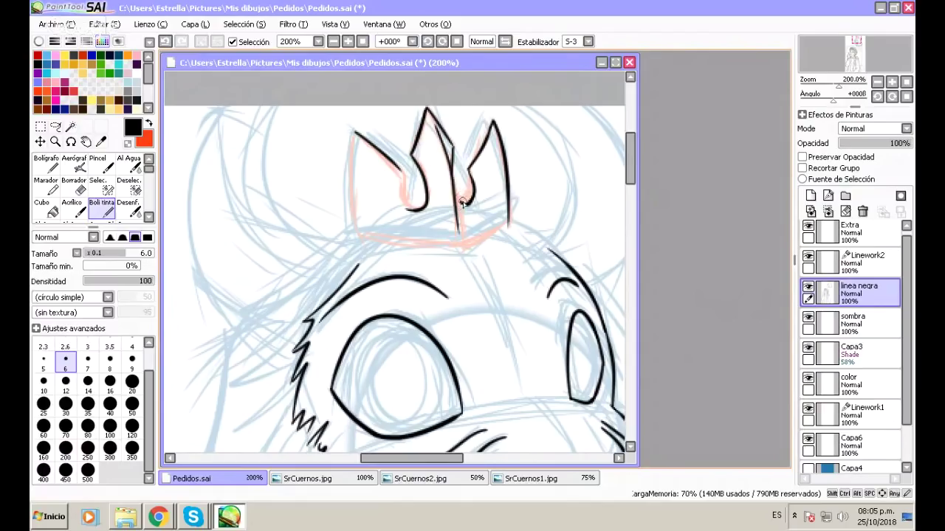
Close the rounded bottoms of both crown notches and ink the crown's left side down to the base.
{"action": "left_click_drag", "start_coordinate": [467, 179], "coordinate": [460, 209]}
{"action": "key", "text": "ctrl+z"}
{"action": "mouse_move", "coordinate": [397, 168]}
{"action": "left_mouse_down"}
{"action": "mouse_move", "coordinate": [403, 198]}
{"action": "mouse_move", "coordinate": [400, 172]}
{"action": "mouse_move", "coordinate": [414, 213]}
{"action": "left_mouse_up"}
{"action": "key", "text": "ctrl+z"}
{"action": "mouse_move", "coordinate": [401, 180]}
{"action": "left_mouse_down"}
{"action": "mouse_move", "coordinate": [409, 213]}
{"action": "mouse_move", "coordinate": [423, 198]}
{"action": "left_mouse_up"}
{"action": "left_click_drag", "start_coordinate": [355, 135], "coordinate": [354, 234]}
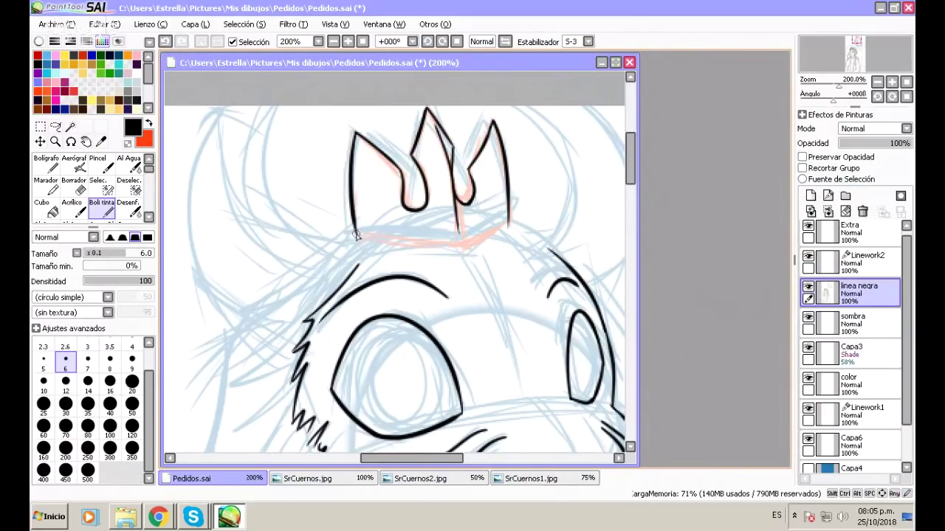
Ink the crown's curved base line from the left corner to the right one and erase the overshooting ends.
{"action": "left_click_drag", "start_coordinate": [356, 235], "coordinate": [471, 247]}
{"action": "key", "text": "ctrl+z"}
{"action": "left_click_drag", "start_coordinate": [356, 235], "coordinate": [475, 245]}
{"action": "mouse_move", "coordinate": [508, 222]}
{"action": "left_mouse_down"}
{"action": "mouse_move", "coordinate": [454, 250]}
{"action": "mouse_move", "coordinate": [509, 222]}
{"action": "left_mouse_up"}
{"action": "key", "text": "ctrl+z"}
{"action": "key", "text": "ctrl+z"}
{"action": "left_click_drag", "start_coordinate": [456, 249], "coordinate": [512, 221]}
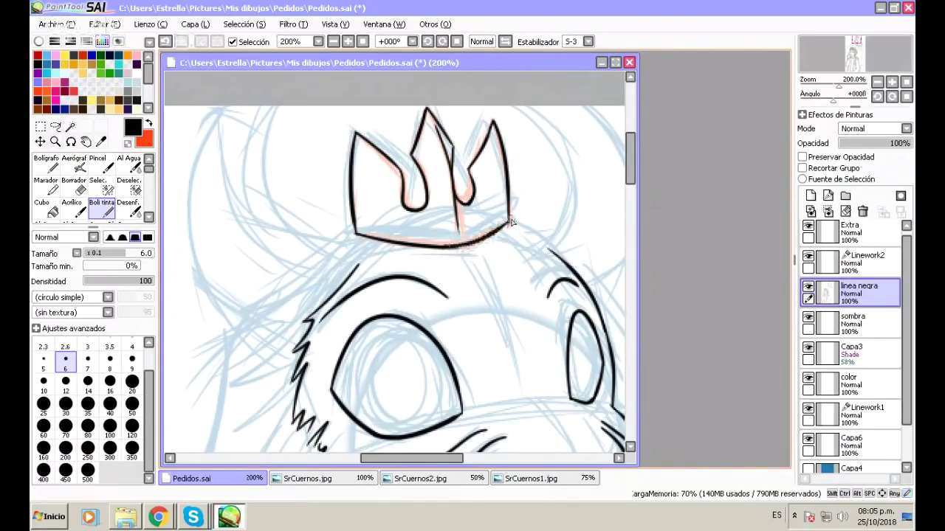
{"action": "key", "text": "e"}
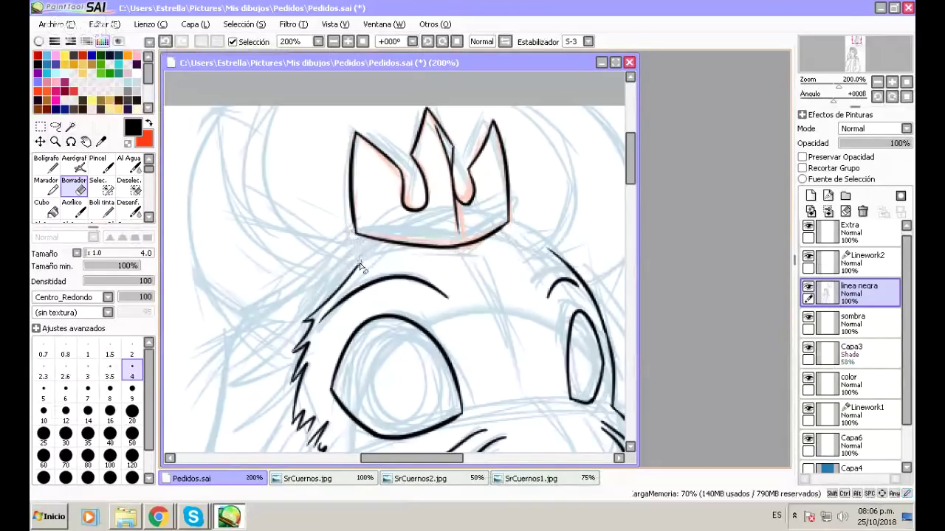
Ink fur tufts over the crown's lower left corner and on the forehead beneath it, undoing strokes that miss.
{"action": "left_click", "coordinate": [102, 208]}
{"action": "scroll", "coordinate": [630, 158], "scroll_direction": "down", "scroll_amount": 2}
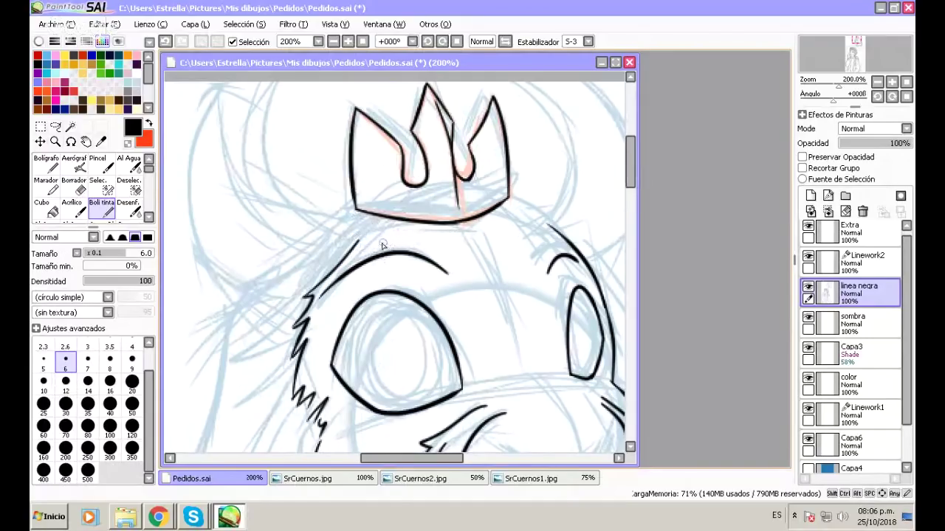
{"action": "mouse_move", "coordinate": [362, 238]}
{"action": "left_mouse_down"}
{"action": "mouse_move", "coordinate": [356, 258]}
{"action": "mouse_move", "coordinate": [379, 231]}
{"action": "mouse_move", "coordinate": [385, 244]}
{"action": "mouse_move", "coordinate": [402, 231]}
{"action": "mouse_move", "coordinate": [413, 244]}
{"action": "mouse_move", "coordinate": [426, 237]}
{"action": "left_mouse_up"}
{"action": "key", "text": "ctrl+z"}
{"action": "key", "text": "ctrl+z"}
{"action": "key", "text": "ctrl+z"}
{"action": "key", "text": "ctrl+z"}
{"action": "mouse_move", "coordinate": [381, 214]}
{"action": "left_mouse_down"}
{"action": "mouse_move", "coordinate": [341, 225]}
{"action": "mouse_move", "coordinate": [355, 230]}
{"action": "mouse_move", "coordinate": [378, 214]}
{"action": "mouse_move", "coordinate": [330, 221]}
{"action": "mouse_move", "coordinate": [345, 224]}
{"action": "mouse_move", "coordinate": [324, 217]}
{"action": "mouse_move", "coordinate": [408, 220]}
{"action": "mouse_move", "coordinate": [358, 229]}
{"action": "left_mouse_up"}
{"action": "key", "text": "ctrl+z"}
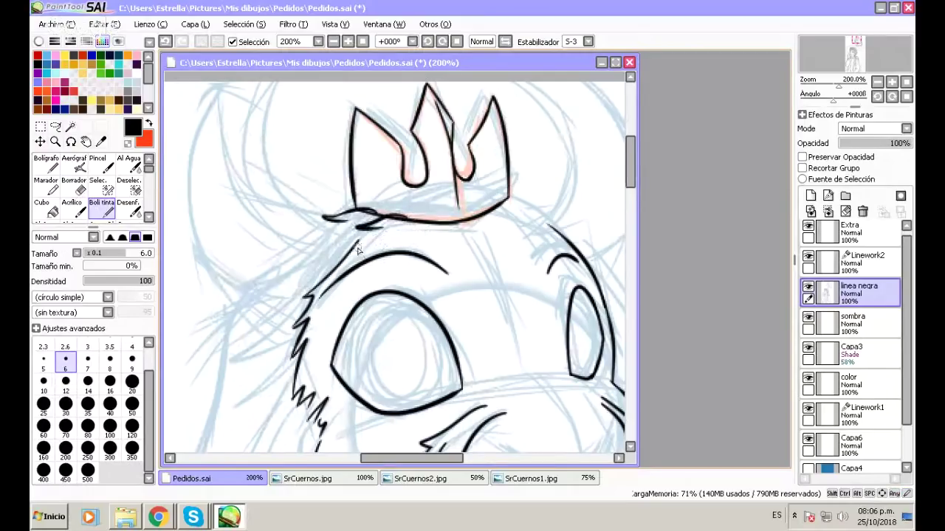
{"action": "mouse_move", "coordinate": [367, 238]}
{"action": "left_mouse_down"}
{"action": "mouse_move", "coordinate": [348, 262]}
{"action": "mouse_move", "coordinate": [389, 243]}
{"action": "mouse_move", "coordinate": [382, 258]}
{"action": "mouse_move", "coordinate": [354, 262]}
{"action": "mouse_move", "coordinate": [404, 238]}
{"action": "left_mouse_up"}
{"action": "key", "text": "ctrl+z"}
Erase the crown line that crosses the left fur tufts and clean up the fur outline beneath them.
{"action": "left_click", "coordinate": [347, 42]}
{"action": "key", "text": "e"}
{"action": "mouse_move", "coordinate": [355, 193]}
{"action": "left_mouse_down"}
{"action": "mouse_move", "coordinate": [401, 199]}
{"action": "mouse_move", "coordinate": [408, 205]}
{"action": "mouse_move", "coordinate": [384, 200]}
{"action": "mouse_move", "coordinate": [404, 201]}
{"action": "mouse_move", "coordinate": [411, 213]}
{"action": "mouse_move", "coordinate": [356, 195]}
{"action": "left_mouse_up"}
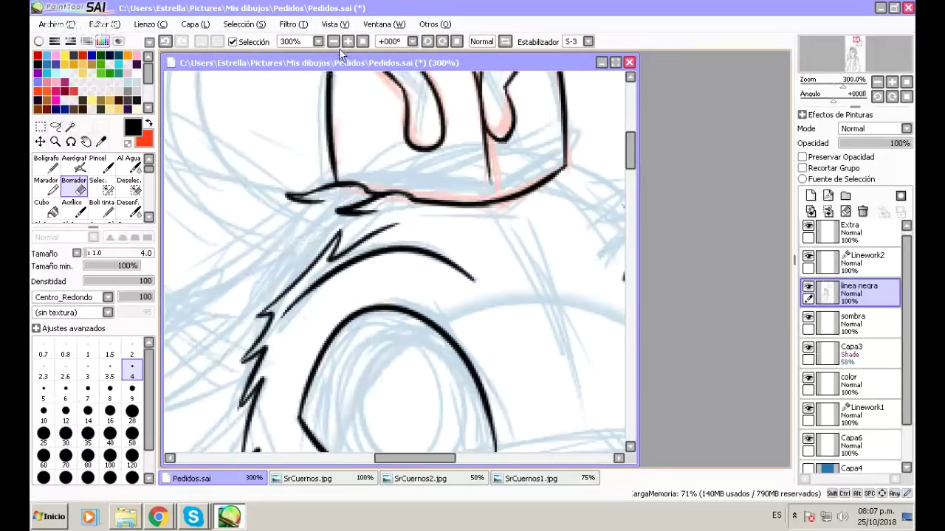
{"action": "left_click", "coordinate": [337, 44]}
{"action": "left_click_drag", "start_coordinate": [352, 237], "coordinate": [344, 246]}
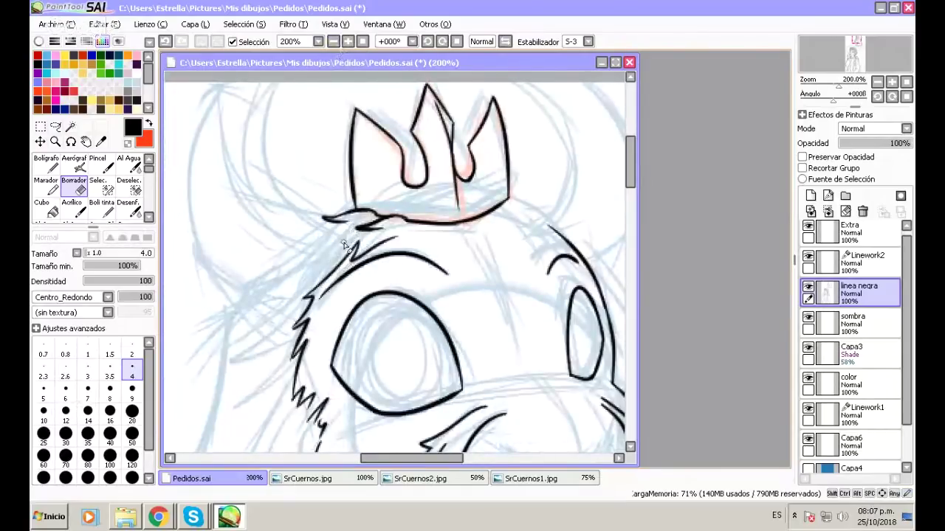
{"action": "left_click", "coordinate": [348, 42]}
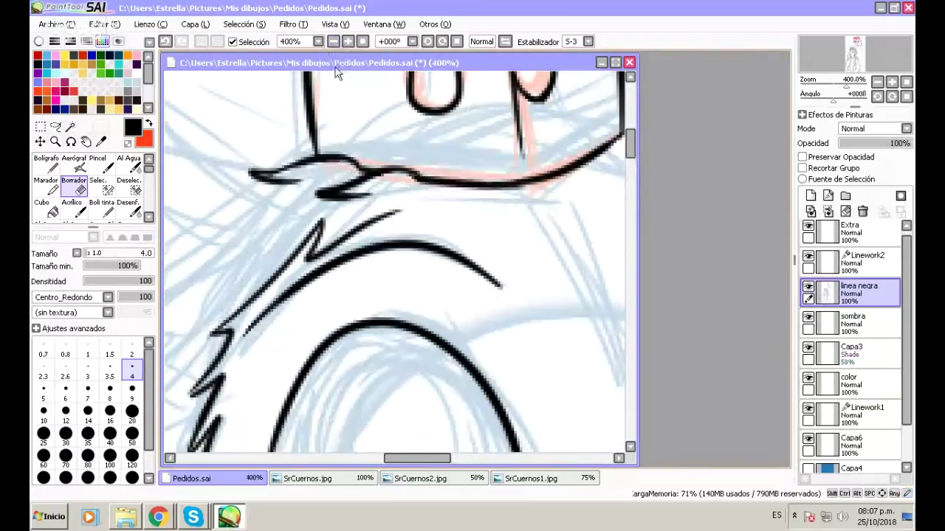
{"action": "left_click", "coordinate": [334, 43]}
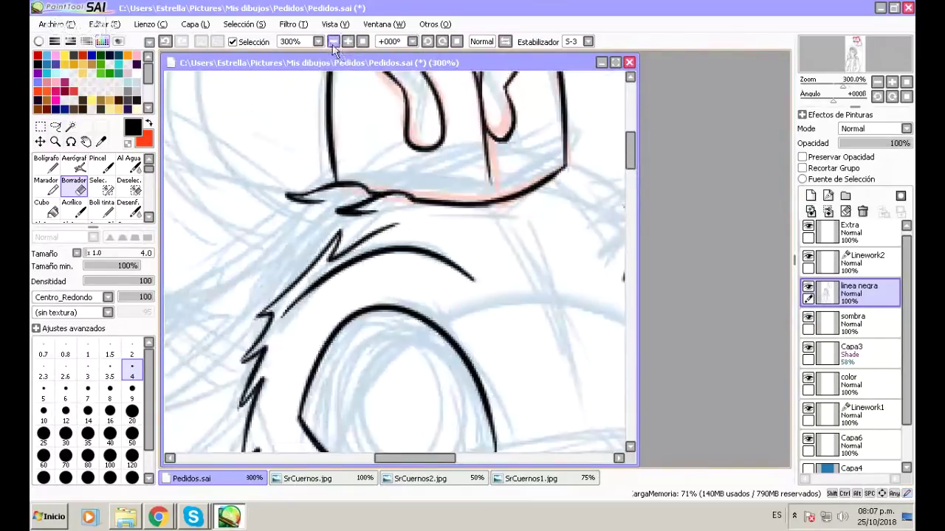
{"action": "left_click", "coordinate": [333, 42]}
Ink a jagged fur fringe across the forehead below the crown to the head's right side.
{"action": "key", "text": "n"}
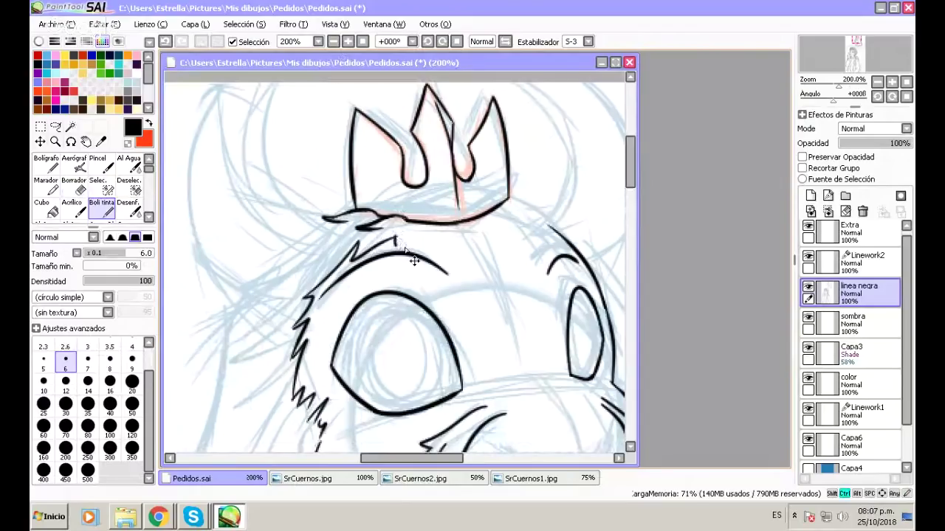
{"action": "mouse_move", "coordinate": [405, 235]}
{"action": "left_mouse_down"}
{"action": "mouse_move", "coordinate": [430, 255]}
{"action": "mouse_move", "coordinate": [428, 238]}
{"action": "mouse_move", "coordinate": [445, 244]}
{"action": "mouse_move", "coordinate": [427, 242]}
{"action": "mouse_move", "coordinate": [457, 267]}
{"action": "left_mouse_up"}
{"action": "key", "text": "ctrl+z"}
{"action": "mouse_move", "coordinate": [428, 239]}
{"action": "left_mouse_down"}
{"action": "mouse_move", "coordinate": [455, 266]}
{"action": "mouse_move", "coordinate": [459, 233]}
{"action": "mouse_move", "coordinate": [430, 238]}
{"action": "mouse_move", "coordinate": [434, 247]}
{"action": "mouse_move", "coordinate": [484, 246]}
{"action": "mouse_move", "coordinate": [472, 249]}
{"action": "mouse_move", "coordinate": [469, 237]}
{"action": "mouse_move", "coordinate": [513, 248]}
{"action": "mouse_move", "coordinate": [524, 224]}
{"action": "mouse_move", "coordinate": [516, 244]}
{"action": "mouse_move", "coordinate": [502, 240]}
{"action": "mouse_move", "coordinate": [498, 227]}
{"action": "mouse_move", "coordinate": [531, 246]}
{"action": "mouse_move", "coordinate": [529, 232]}
{"action": "mouse_move", "coordinate": [546, 239]}
{"action": "mouse_move", "coordinate": [534, 224]}
{"action": "mouse_move", "coordinate": [576, 252]}
{"action": "mouse_move", "coordinate": [545, 222]}
{"action": "mouse_move", "coordinate": [581, 249]}
{"action": "left_mouse_up"}
{"action": "key", "text": "ctrl+z"}
{"action": "key", "text": "e"}
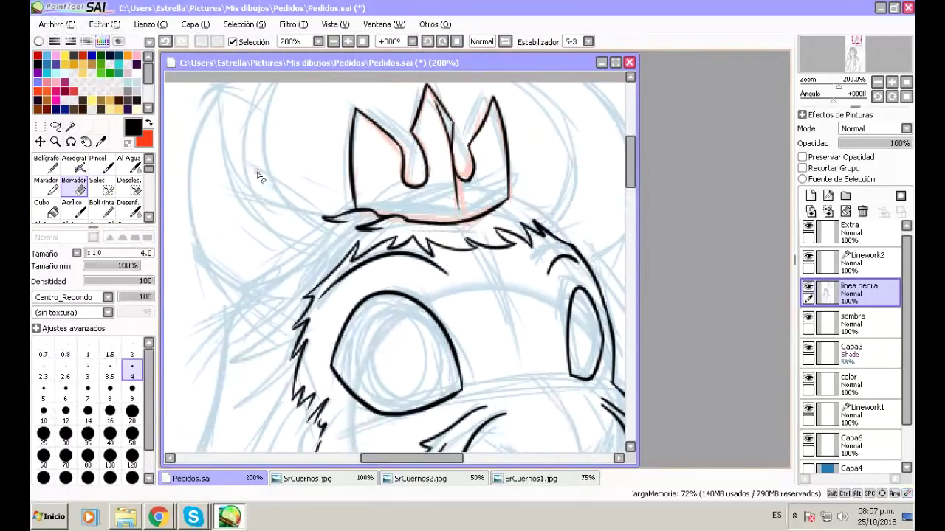
Ink fur tufts overlapping the crown's lower right corner.
{"action": "left_click", "coordinate": [101, 207]}
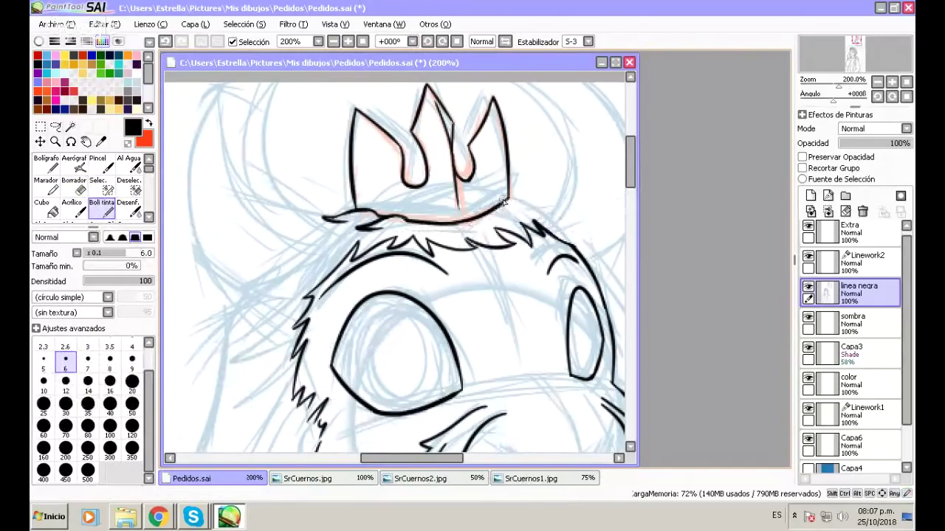
{"action": "mouse_move", "coordinate": [505, 202]}
{"action": "left_mouse_down"}
{"action": "mouse_move", "coordinate": [538, 190]}
{"action": "mouse_move", "coordinate": [522, 198]}
{"action": "mouse_move", "coordinate": [544, 207]}
{"action": "left_mouse_up"}
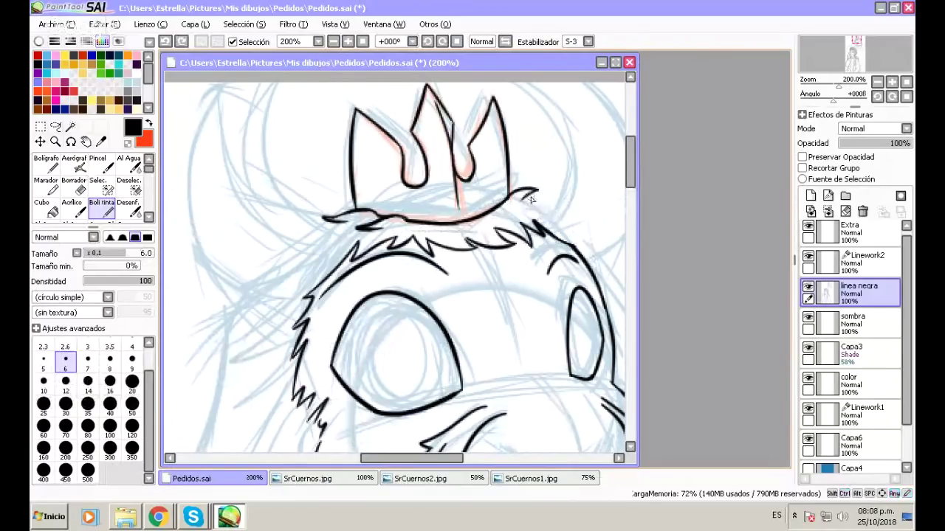
{"action": "left_click_drag", "start_coordinate": [523, 193], "coordinate": [559, 212]}
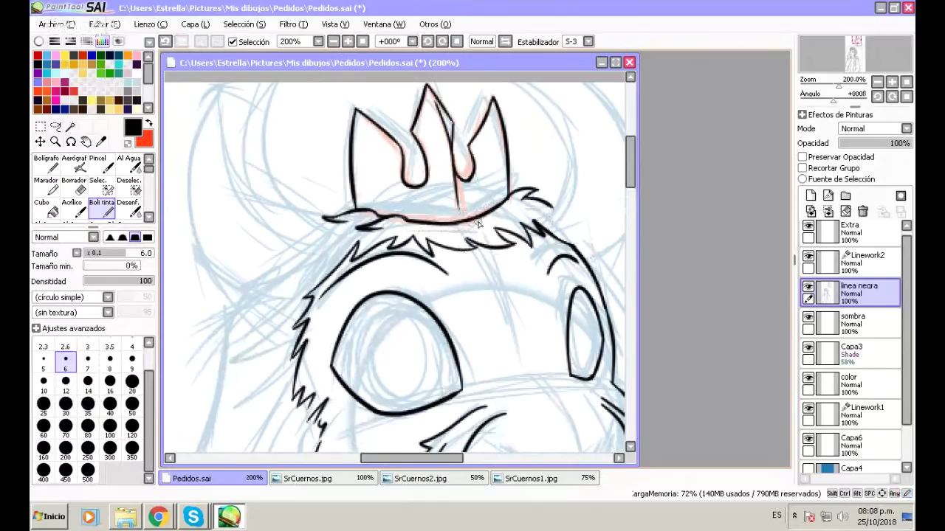
{"action": "mouse_move", "coordinate": [470, 219]}
{"action": "left_mouse_down"}
{"action": "mouse_move", "coordinate": [509, 208]}
{"action": "mouse_move", "coordinate": [520, 217]}
{"action": "left_mouse_up"}
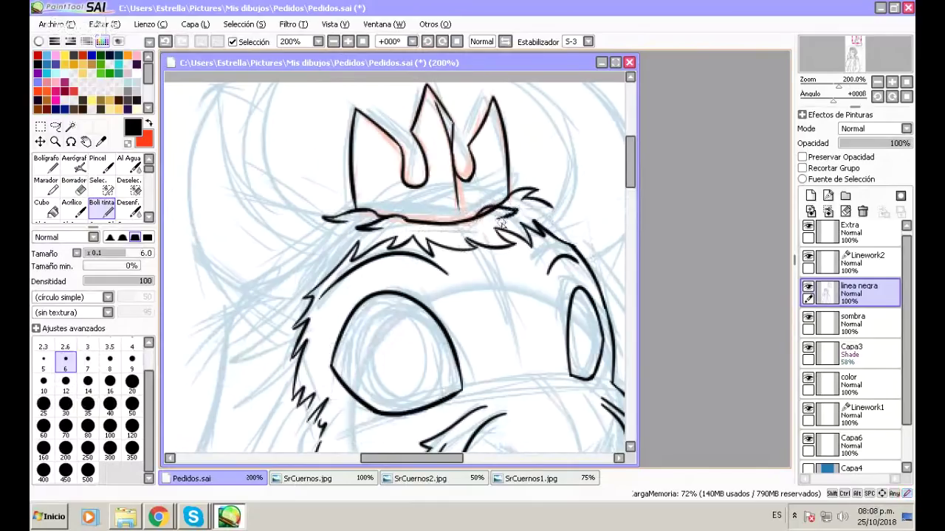
Erase the crown's base line where it crosses the right fur tufts.
{"action": "left_click", "coordinate": [348, 41]}
{"action": "key", "text": "e"}
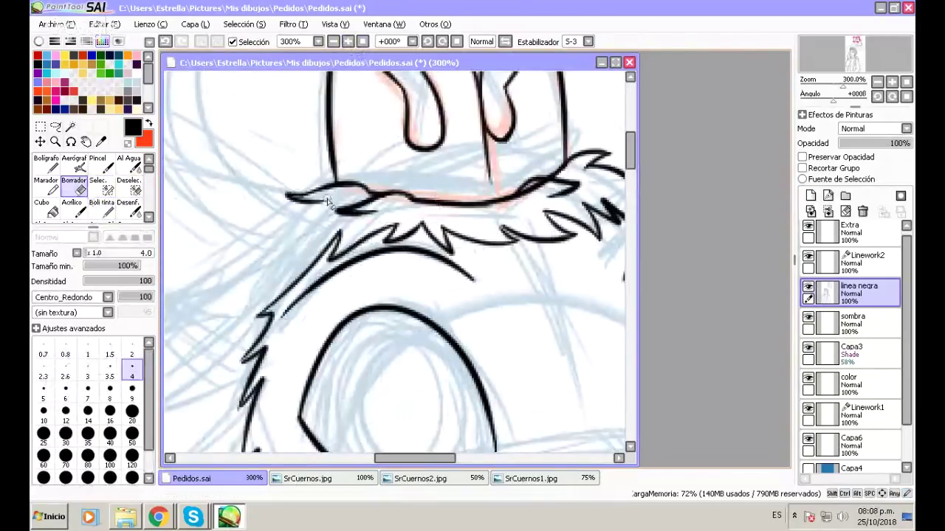
{"action": "mouse_move", "coordinate": [536, 189]}
{"action": "left_mouse_down"}
{"action": "mouse_move", "coordinate": [516, 203]}
{"action": "mouse_move", "coordinate": [550, 189]}
{"action": "mouse_move", "coordinate": [527, 197]}
{"action": "mouse_move", "coordinate": [531, 189]}
{"action": "mouse_move", "coordinate": [538, 185]}
{"action": "mouse_move", "coordinate": [521, 206]}
{"action": "mouse_move", "coordinate": [541, 191]}
{"action": "left_mouse_up"}
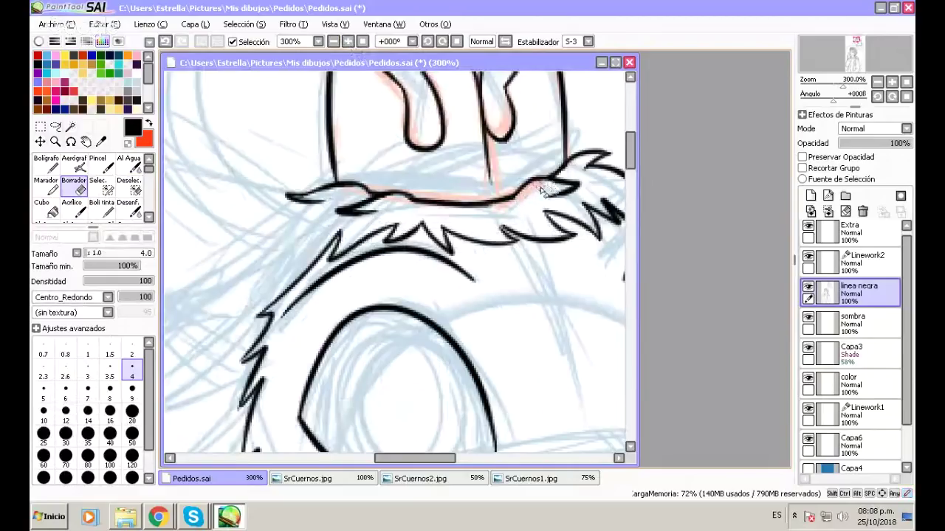
{"action": "left_click", "coordinate": [335, 44]}
{"action": "left_click", "coordinate": [336, 44]}
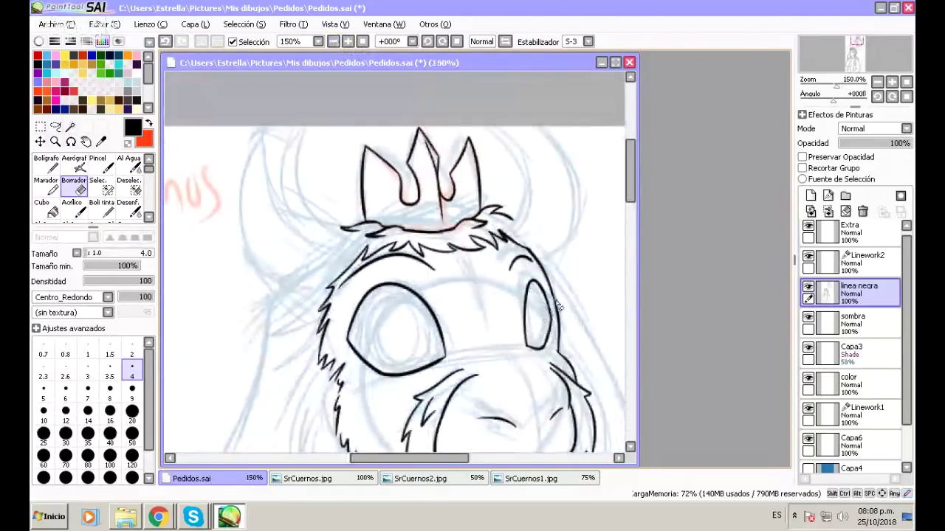
Ink the fur outline from the crown's right tufts down the right side of the head, past the eye.
{"action": "left_click_drag", "start_coordinate": [438, 458], "coordinate": [466, 458]}
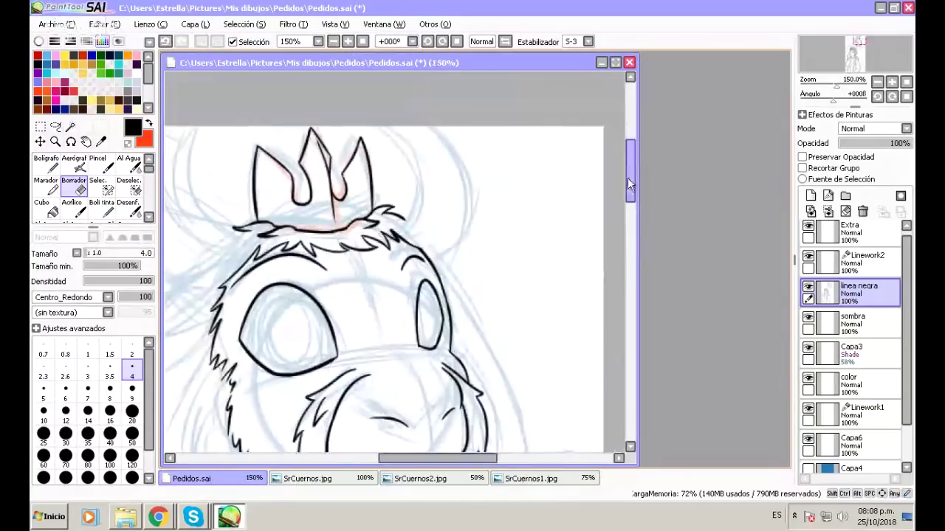
{"action": "mouse_move", "coordinate": [629, 190]}
{"action": "left_mouse_down"}
{"action": "mouse_move", "coordinate": [636, 209]}
{"action": "mouse_move", "coordinate": [637, 199]}
{"action": "left_mouse_up"}
{"action": "left_click", "coordinate": [110, 206]}
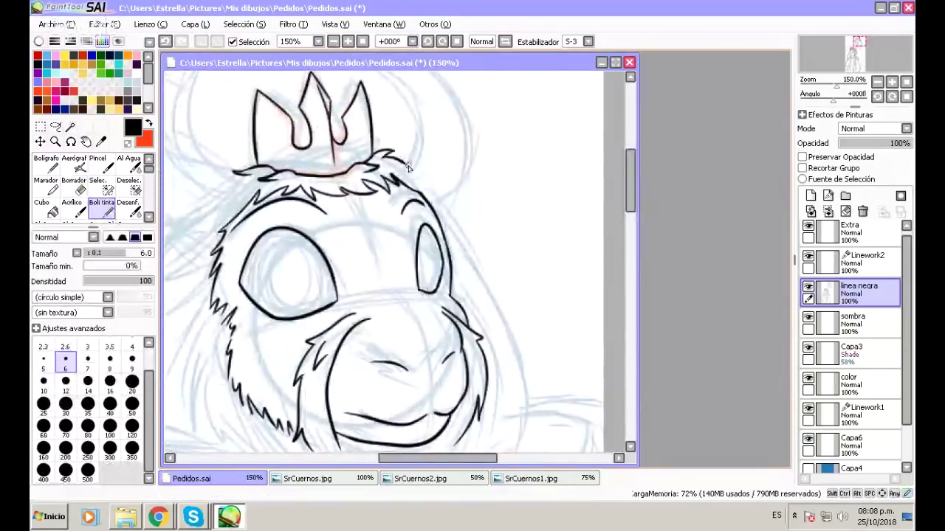
{"action": "left_click_drag", "start_coordinate": [628, 194], "coordinate": [628, 183]}
{"action": "left_click_drag", "start_coordinate": [452, 457], "coordinate": [440, 458]}
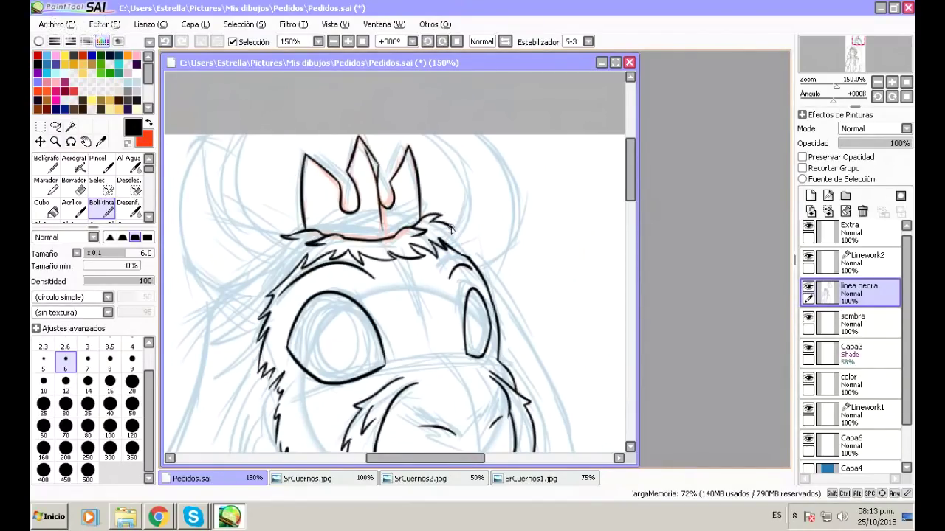
{"action": "left_click_drag", "start_coordinate": [443, 221], "coordinate": [463, 234]}
{"action": "mouse_move", "coordinate": [447, 232]}
{"action": "left_mouse_down"}
{"action": "mouse_move", "coordinate": [494, 255]}
{"action": "mouse_move", "coordinate": [479, 260]}
{"action": "mouse_move", "coordinate": [498, 278]}
{"action": "mouse_move", "coordinate": [472, 253]}
{"action": "mouse_move", "coordinate": [507, 281]}
{"action": "left_mouse_up"}
{"action": "left_click_drag", "start_coordinate": [489, 276], "coordinate": [508, 328]}
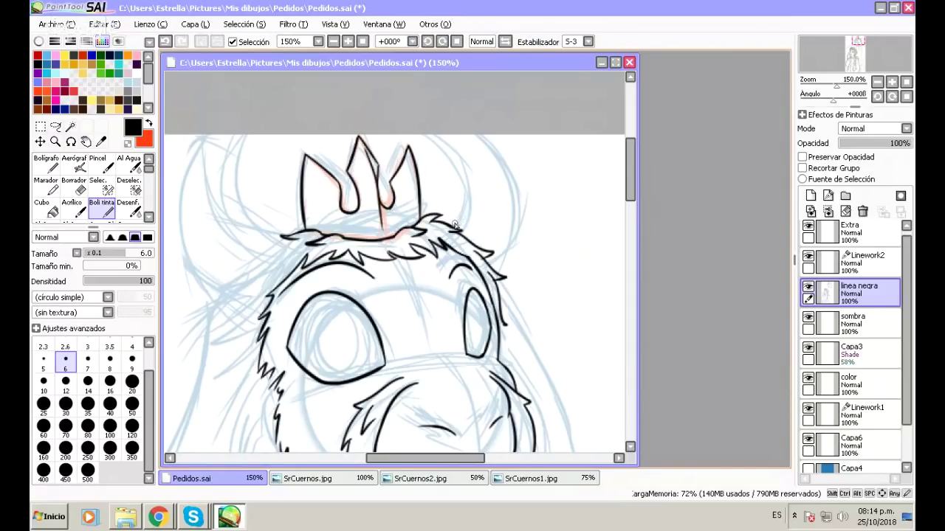
Ink the inner edge of the right horn between the head fur and the canvas's upper edge.
{"action": "left_click_drag", "start_coordinate": [437, 135], "coordinate": [465, 210]}
{"action": "key", "text": "ctrl+z"}
{"action": "left_click_drag", "start_coordinate": [465, 216], "coordinate": [434, 135]}
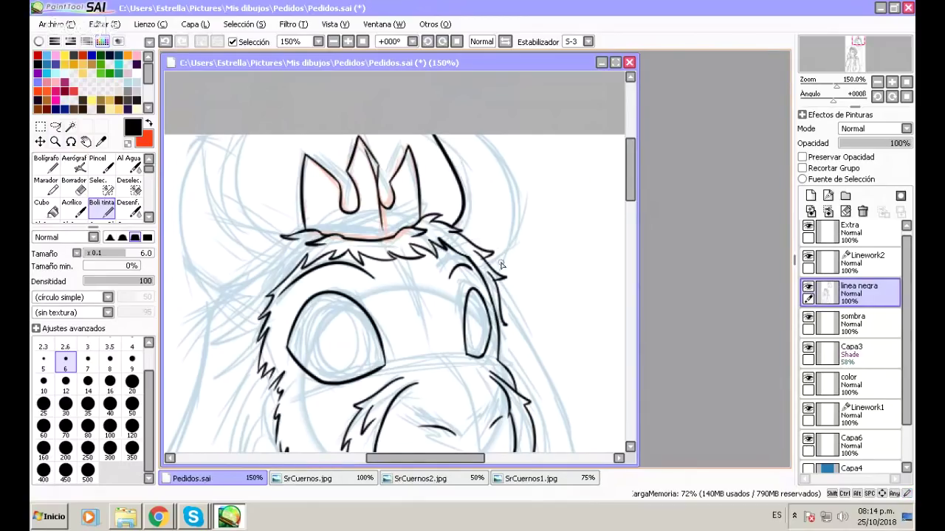
Ink the outer edge of the right horn from the head fur up to the canvas edge, redoing it until the curve fits.
{"action": "left_click_drag", "start_coordinate": [505, 275], "coordinate": [515, 135]}
{"action": "key", "text": "ctrl+z"}
{"action": "mouse_move", "coordinate": [502, 274]}
{"action": "left_mouse_down"}
{"action": "mouse_move", "coordinate": [505, 244]}
{"action": "mouse_move", "coordinate": [479, 133]}
{"action": "left_mouse_up"}
{"action": "key", "text": "ctrl+z"}
{"action": "mouse_move", "coordinate": [502, 273]}
{"action": "left_mouse_down"}
{"action": "mouse_move", "coordinate": [513, 201]}
{"action": "mouse_move", "coordinate": [486, 135]}
{"action": "left_mouse_up"}
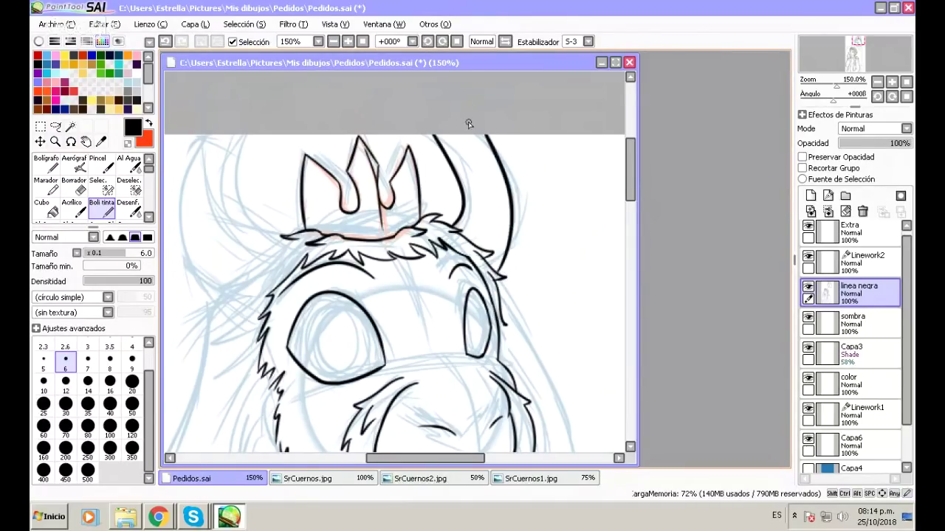
Switch to Chrome and read the viewers' chat on the YouTube live stream page.
{"action": "left_click", "coordinate": [152, 517]}
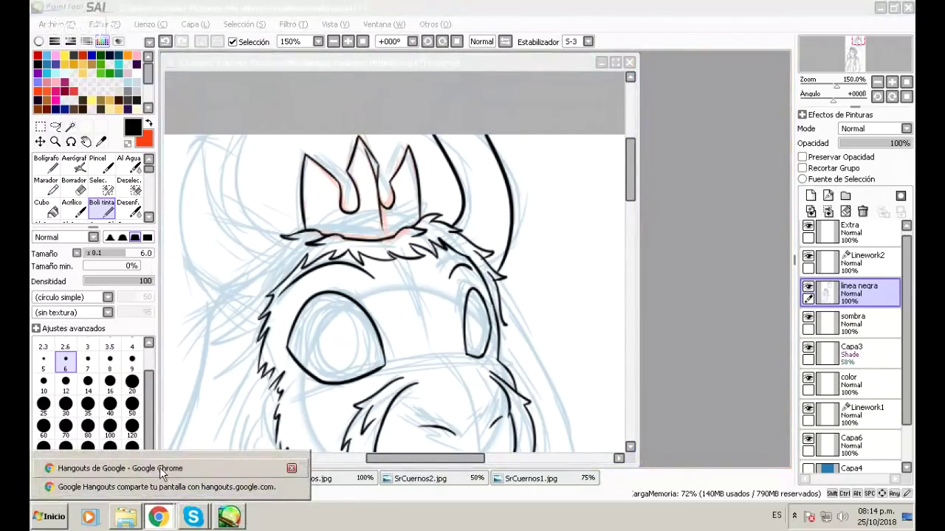
{"action": "key", "text": "Escape"}
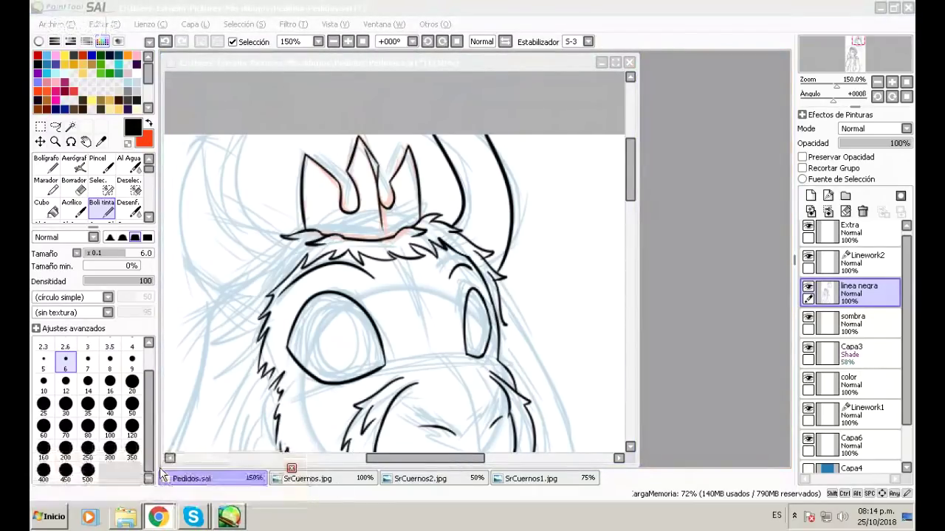
{"action": "key", "text": "alt+Tab"}
{"action": "left_click", "coordinate": [138, 15]}
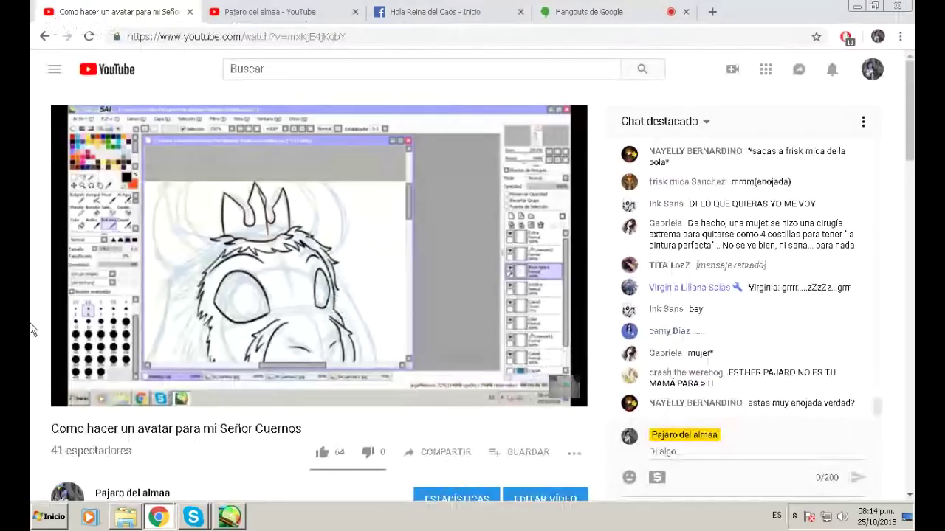
{"action": "scroll", "coordinate": [31, 330], "scroll_direction": "down", "scroll_amount": 1}
{"action": "scroll", "coordinate": [31, 330], "scroll_direction": "up", "scroll_amount": 1}
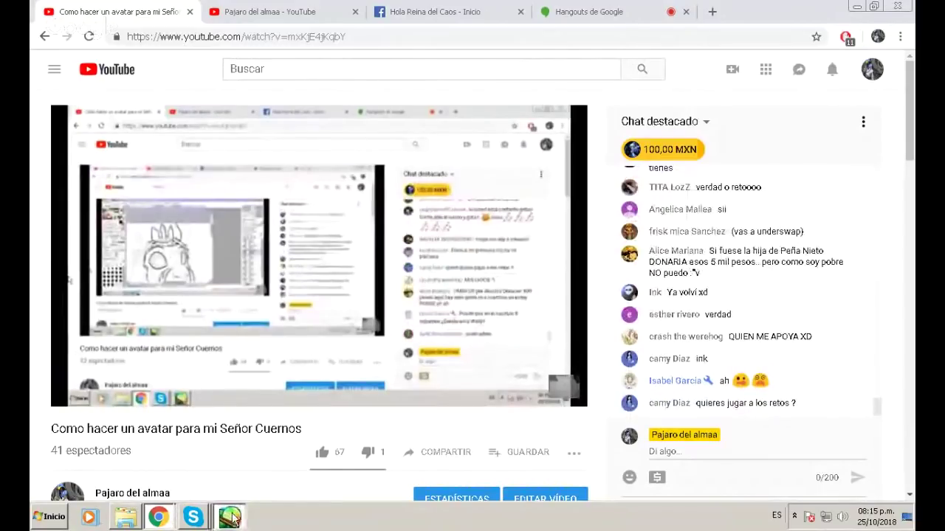
Return to PaintTool SAI and try to redraw the right horn's outer edge from the head fur up to the canvas edge.
{"action": "left_click", "coordinate": [231, 519]}
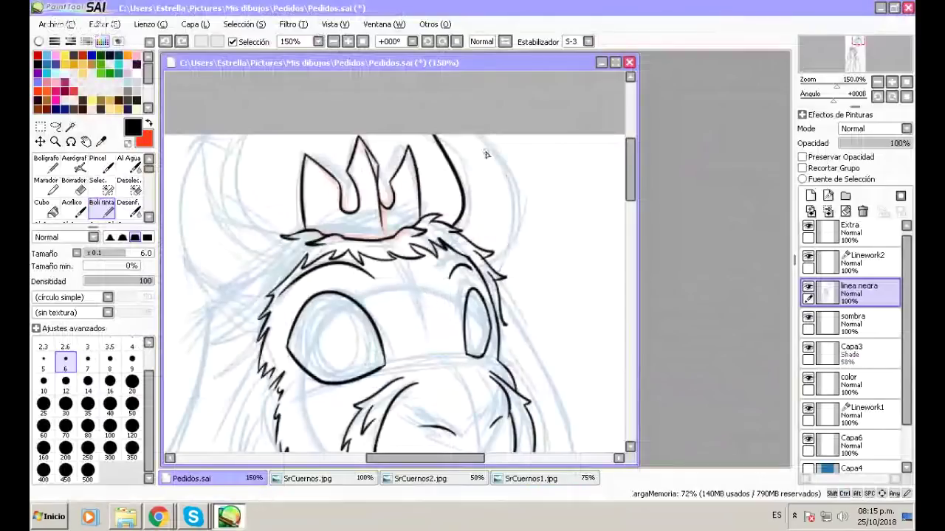
{"action": "mouse_move", "coordinate": [499, 277]}
{"action": "left_mouse_down"}
{"action": "mouse_move", "coordinate": [517, 232]}
{"action": "mouse_move", "coordinate": [521, 151]}
{"action": "left_mouse_up"}
{"action": "key", "text": "ctrl+z"}
{"action": "mouse_move", "coordinate": [505, 275]}
{"action": "left_mouse_down"}
{"action": "mouse_move", "coordinate": [515, 219]}
{"action": "mouse_move", "coordinate": [484, 140]}
{"action": "left_mouse_up"}
{"action": "key", "text": "ctrl+z"}
{"action": "key", "text": "ctrl+z"}
{"action": "left_click_drag", "start_coordinate": [503, 274], "coordinate": [510, 196]}
{"action": "key", "text": "ctrl+z"}
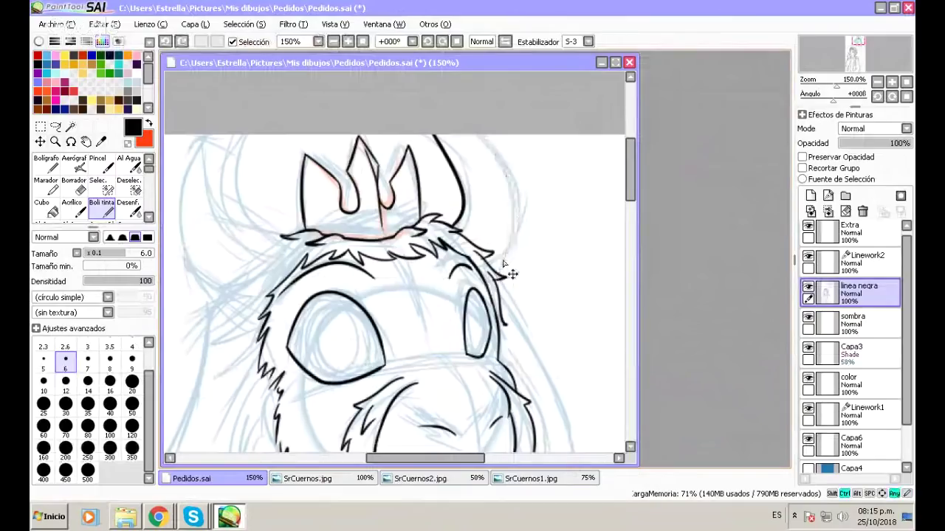
{"action": "mouse_move", "coordinate": [502, 275]}
{"action": "left_mouse_down"}
{"action": "mouse_move", "coordinate": [485, 145]}
{"action": "mouse_move", "coordinate": [458, 116]}
{"action": "left_mouse_up"}
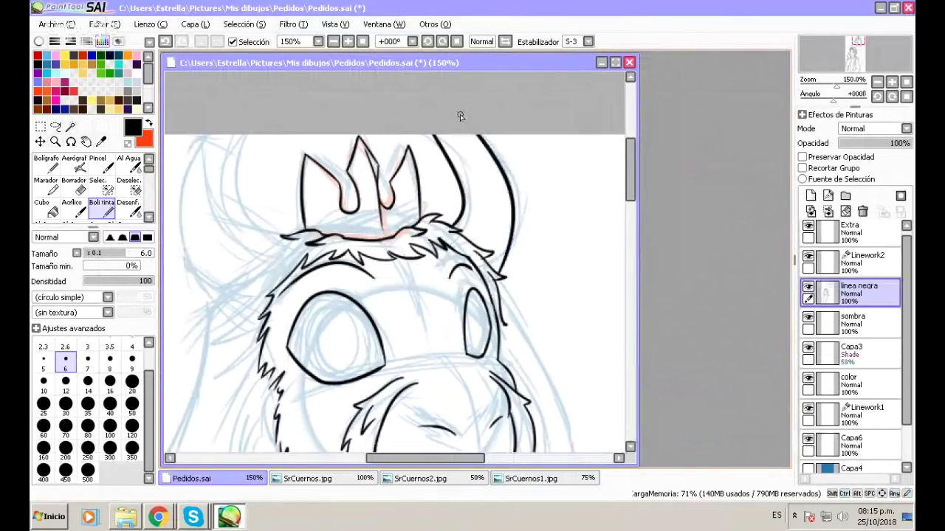
Switch to the YouTube stream in Chrome, view the chat's participant list and go back to the chat messages.
{"action": "left_click", "coordinate": [158, 518]}
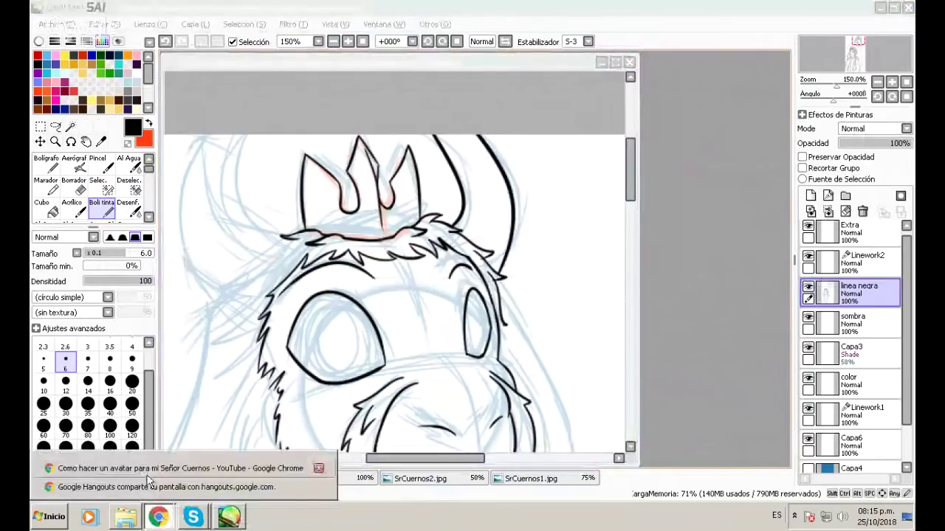
{"action": "left_click", "coordinate": [146, 470]}
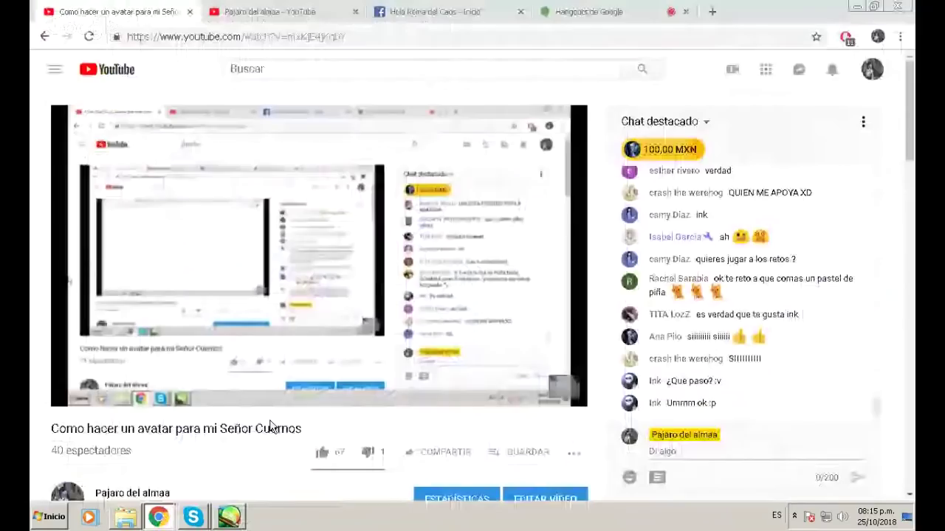
{"action": "left_click", "coordinate": [862, 122]}
{"action": "left_click", "coordinate": [763, 191]}
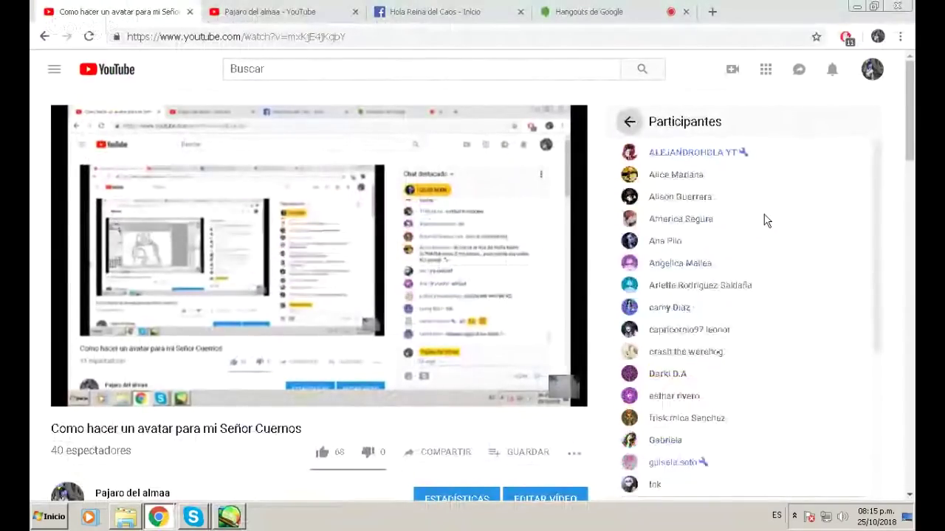
{"action": "left_click", "coordinate": [631, 126]}
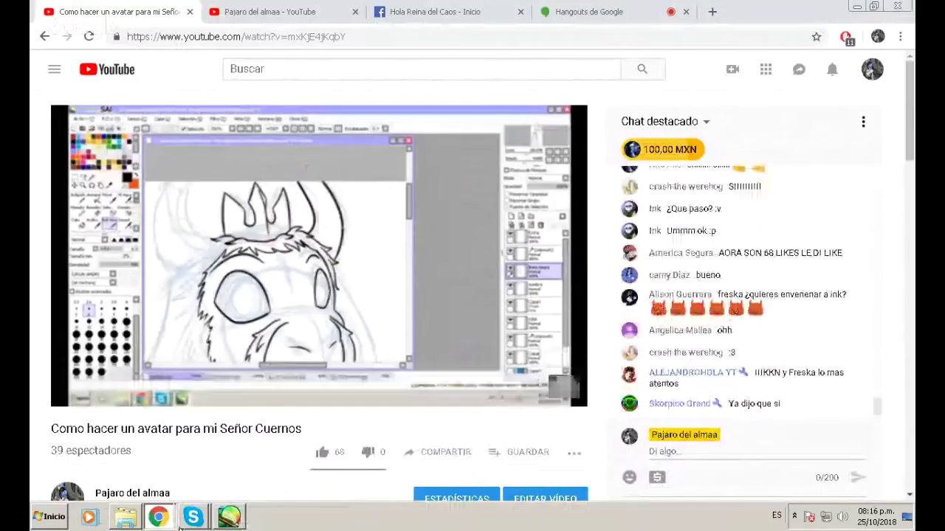
Return to PaintTool SAI and save the Pedidos.sai drawing.
{"action": "left_click", "coordinate": [229, 517]}
{"action": "left_click", "coordinate": [53, 24]}
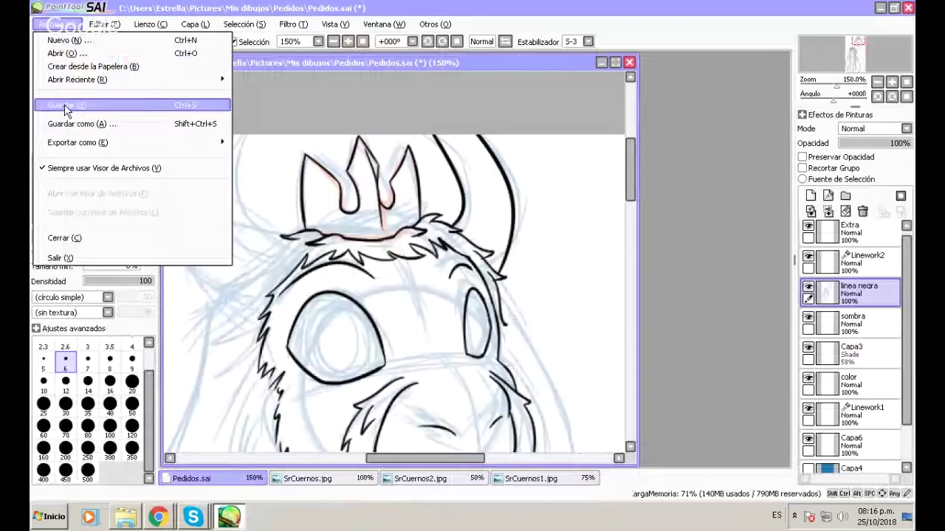
{"action": "left_click", "coordinate": [65, 106]}
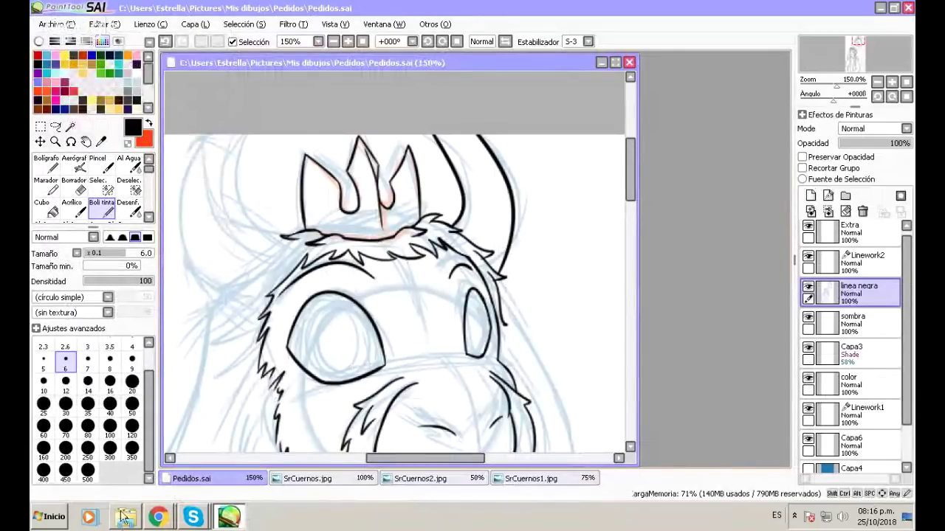
{"action": "left_click", "coordinate": [51, 26]}
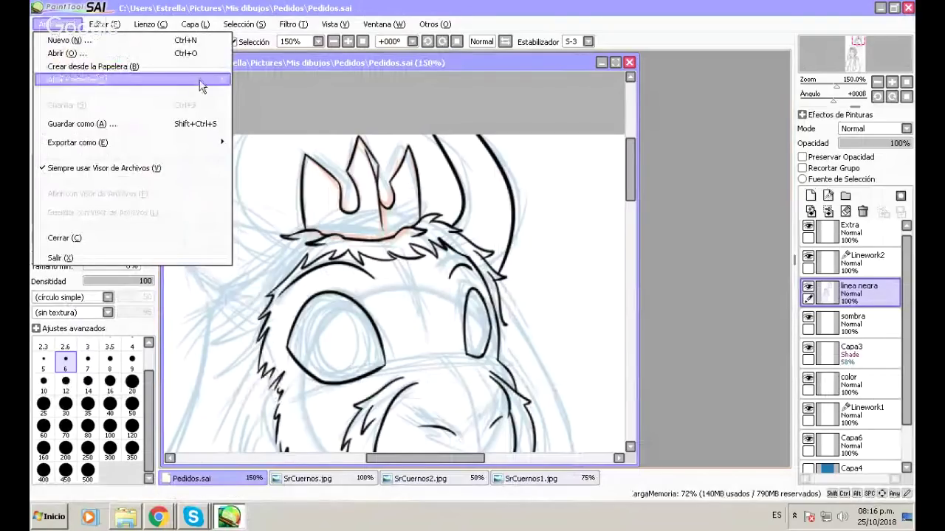
{"action": "mouse_move", "coordinate": [199, 87]}
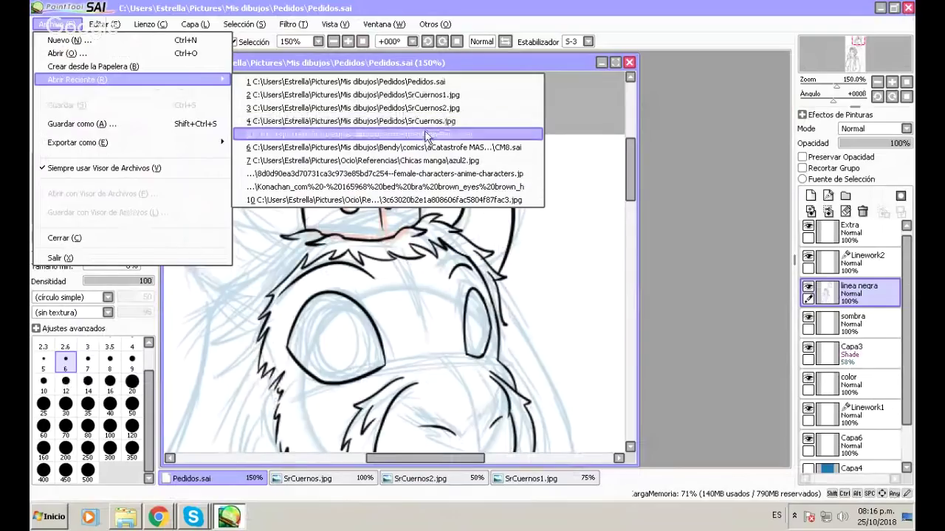
{"action": "left_click", "coordinate": [491, 68]}
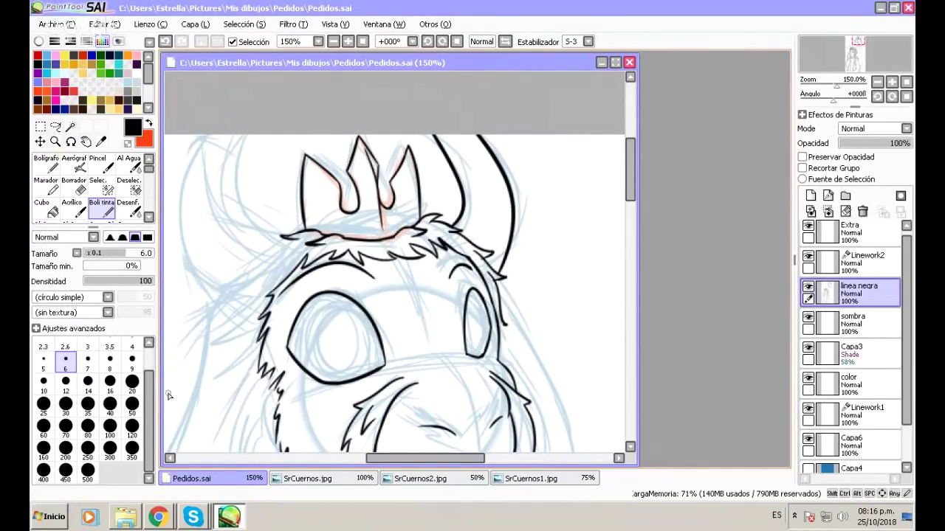
Switch to the Chrome window with the YouTube live stream page.
{"action": "mouse_move", "coordinate": [193, 517]}
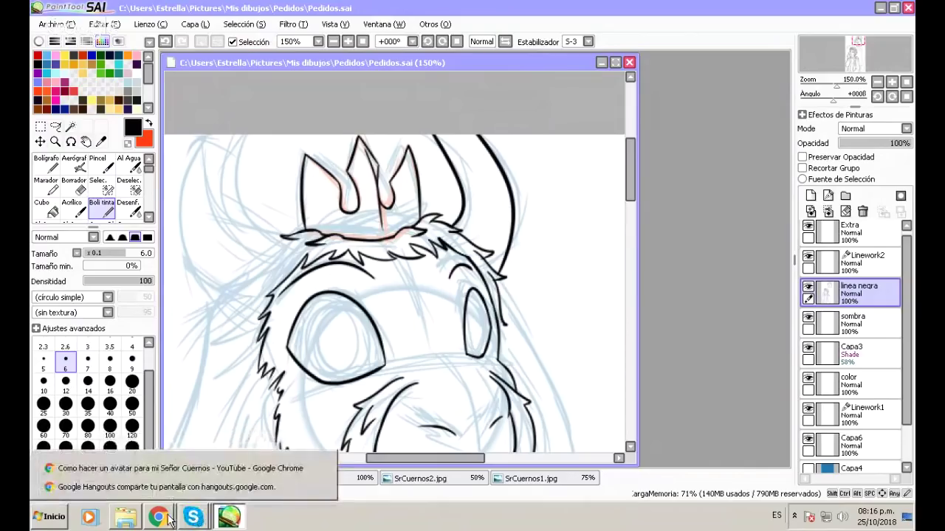
{"action": "left_click", "coordinate": [157, 517]}
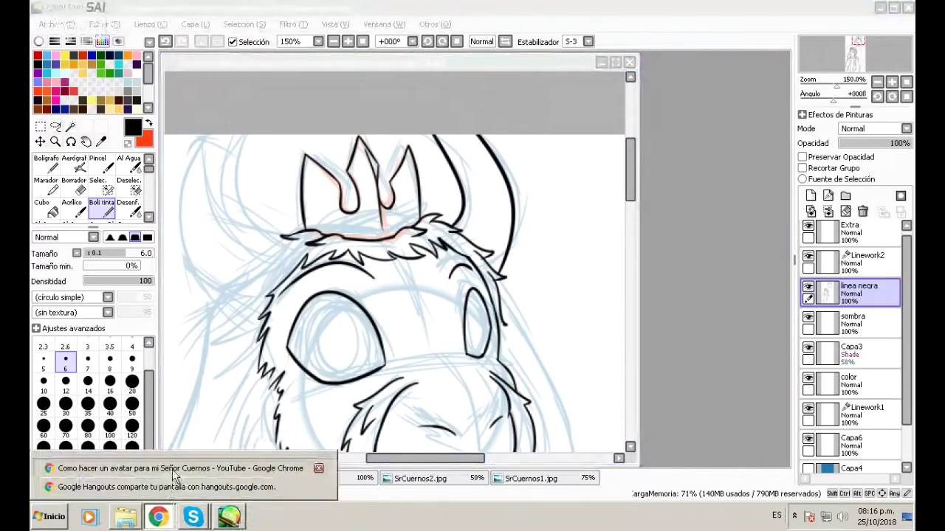
{"action": "left_click", "coordinate": [174, 472]}
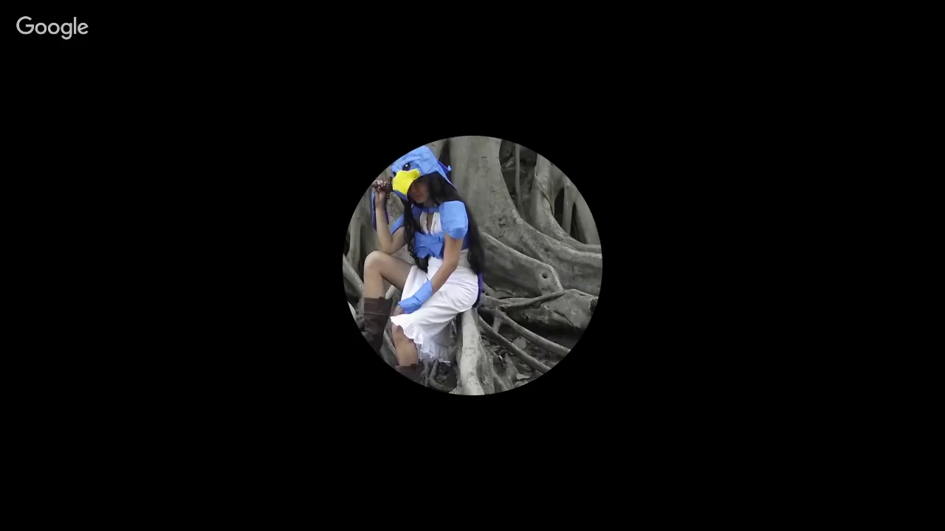
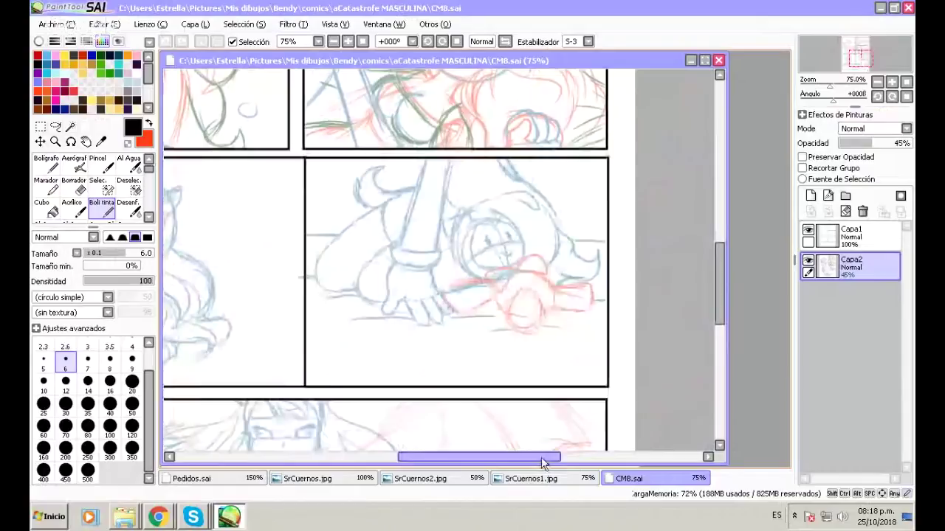
Examine the sketched panels of the comic page CM8.sai from bottom to top, and close the file.
{"action": "left_click_drag", "start_coordinate": [541, 457], "coordinate": [494, 457]}
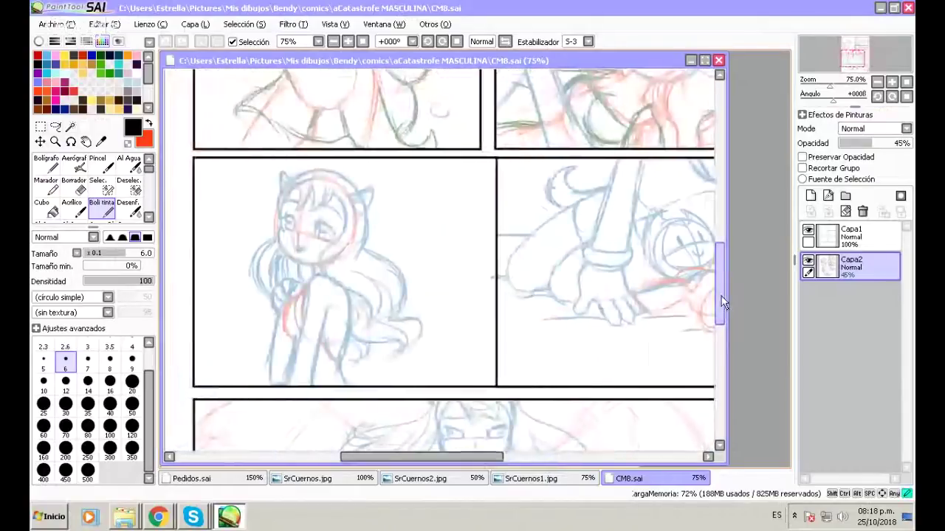
{"action": "left_click_drag", "start_coordinate": [721, 296], "coordinate": [721, 333]}
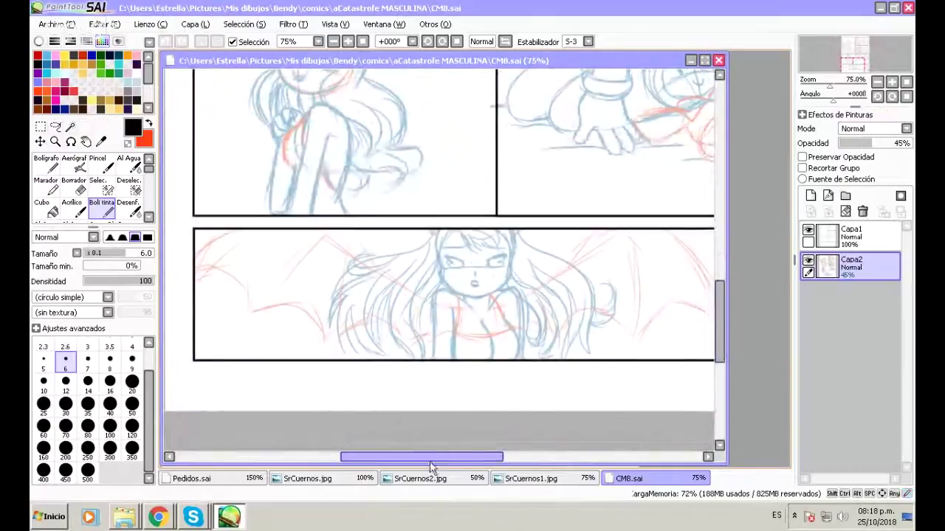
{"action": "left_click_drag", "start_coordinate": [435, 457], "coordinate": [448, 455]}
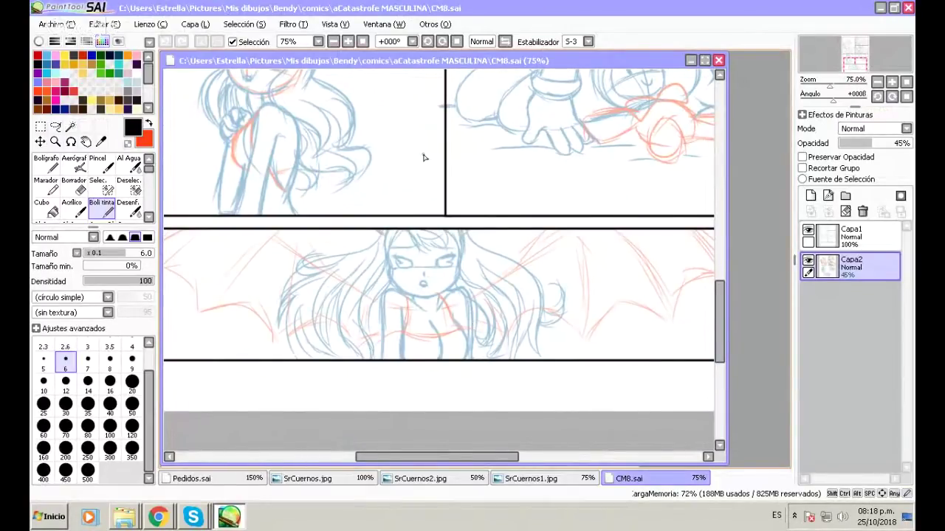
{"action": "scroll", "coordinate": [425, 211], "scroll_direction": "up", "scroll_amount": 1}
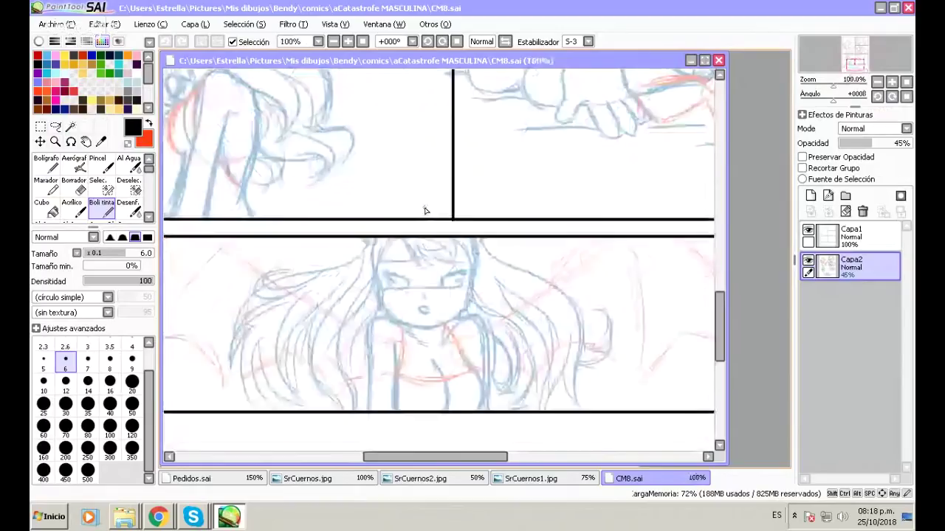
{"action": "scroll", "coordinate": [424, 211], "scroll_direction": "down", "scroll_amount": 2}
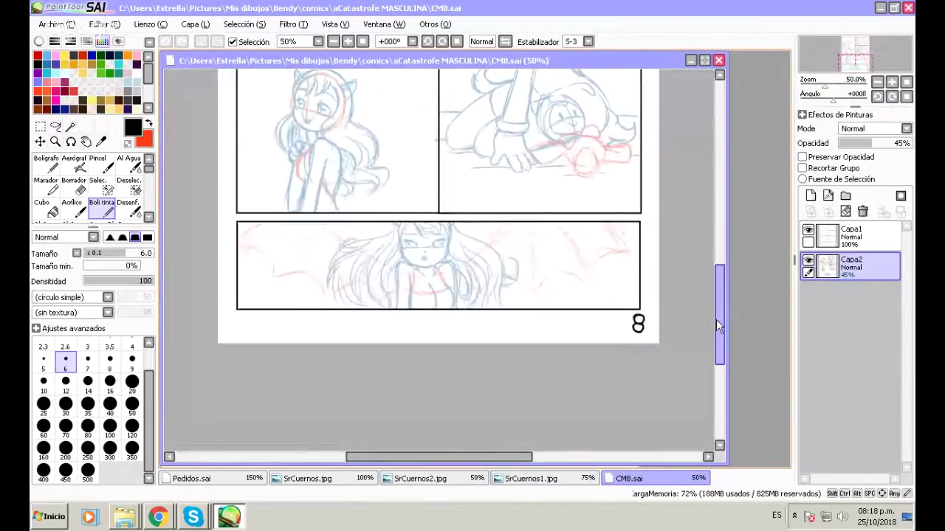
{"action": "left_click_drag", "start_coordinate": [722, 322], "coordinate": [719, 228]}
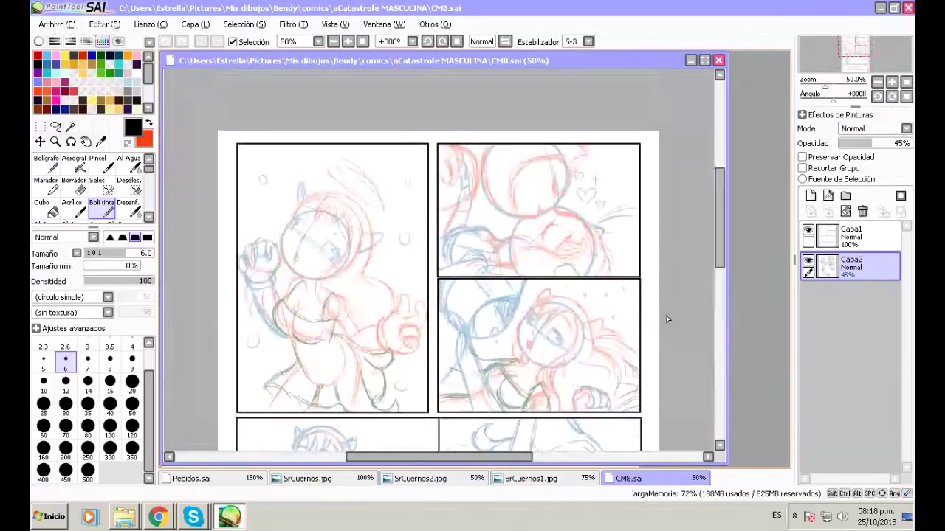
{"action": "scroll", "coordinate": [666, 319], "scroll_direction": "up", "scroll_amount": 1}
{"action": "scroll", "coordinate": [666, 318], "scroll_direction": "down", "scroll_amount": 2}
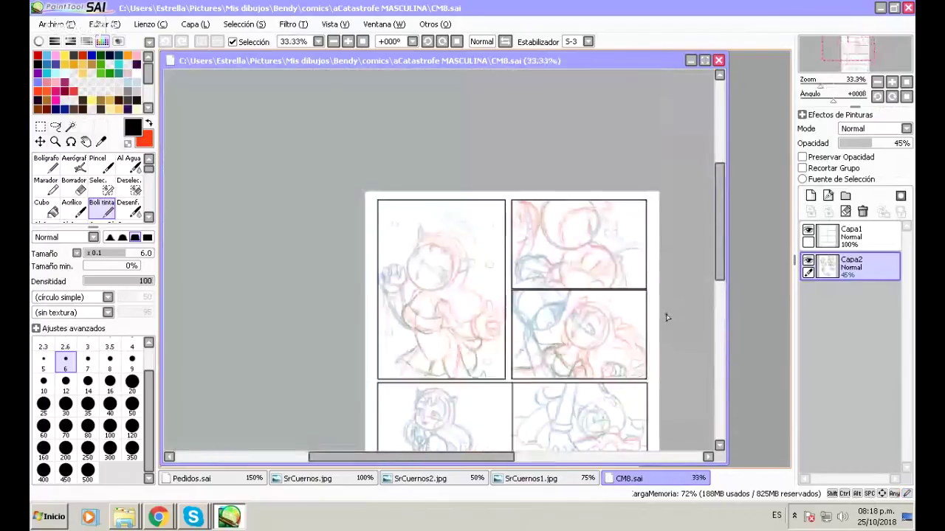
{"action": "scroll", "coordinate": [667, 317], "scroll_direction": "up", "scroll_amount": 2}
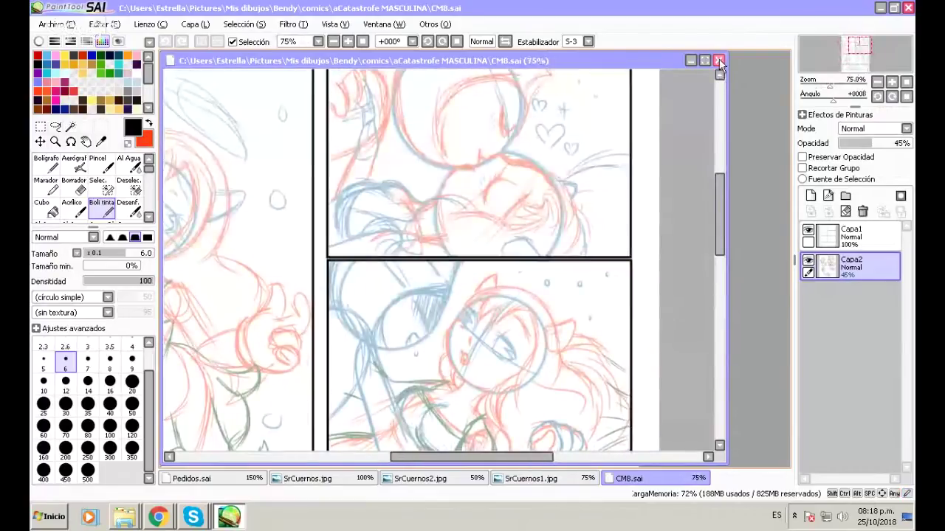
{"action": "left_click", "coordinate": [719, 62]}
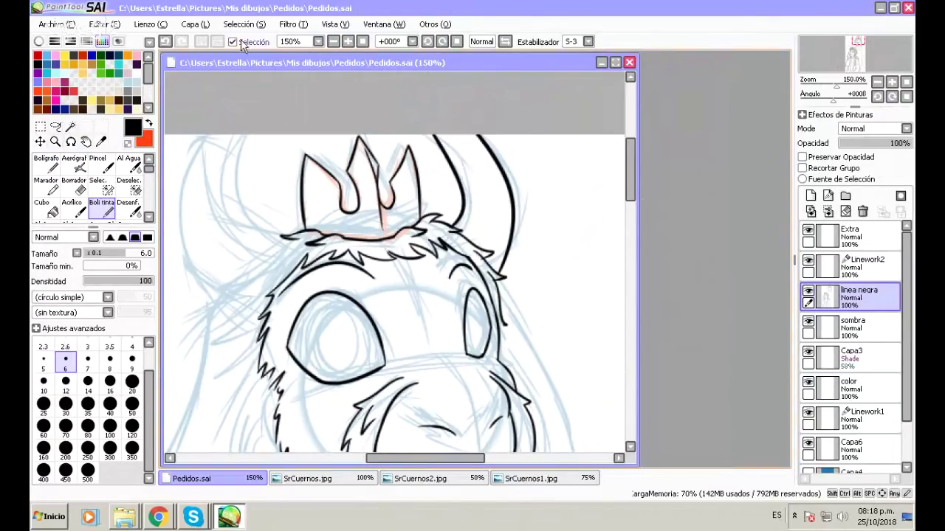
Undo the right horn's outer line and re-ink it as two strokes from the canvas edge down to the head fur.
{"action": "left_click", "coordinate": [165, 42]}
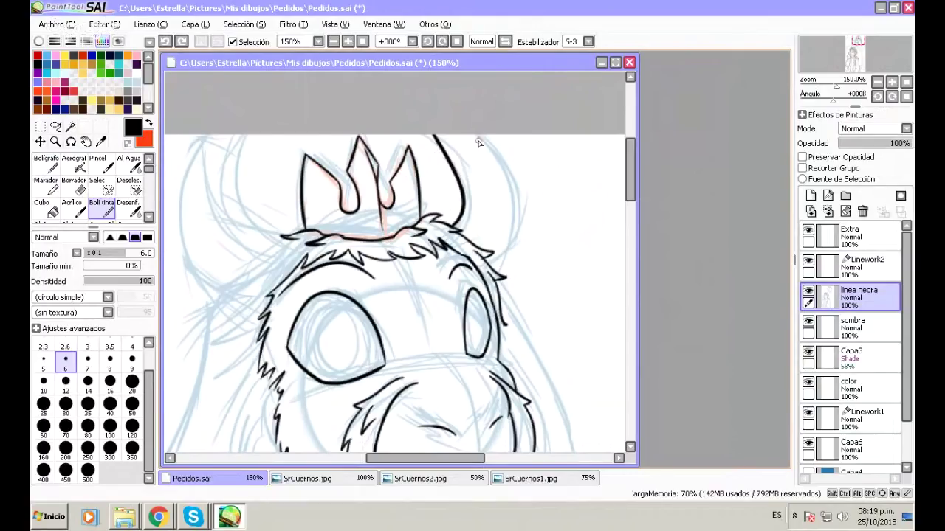
{"action": "left_click_drag", "start_coordinate": [468, 135], "coordinate": [511, 207]}
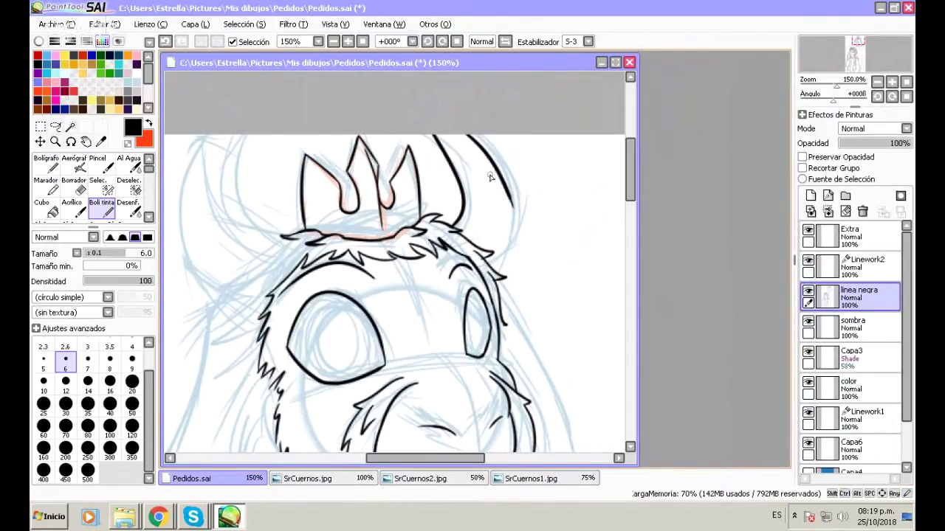
{"action": "key", "text": "ctrl+z"}
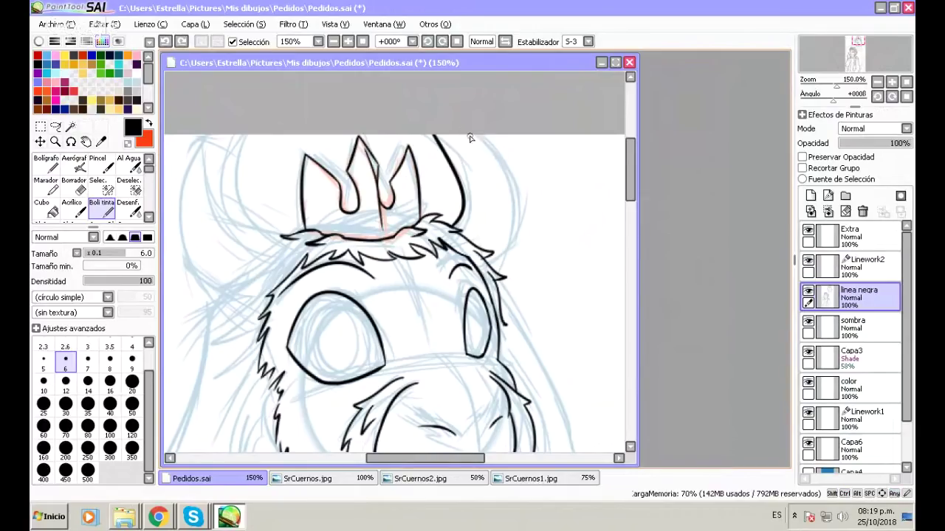
{"action": "mouse_move", "coordinate": [469, 137]}
{"action": "left_mouse_down"}
{"action": "mouse_move", "coordinate": [511, 183]}
{"action": "mouse_move", "coordinate": [530, 238]}
{"action": "left_mouse_up"}
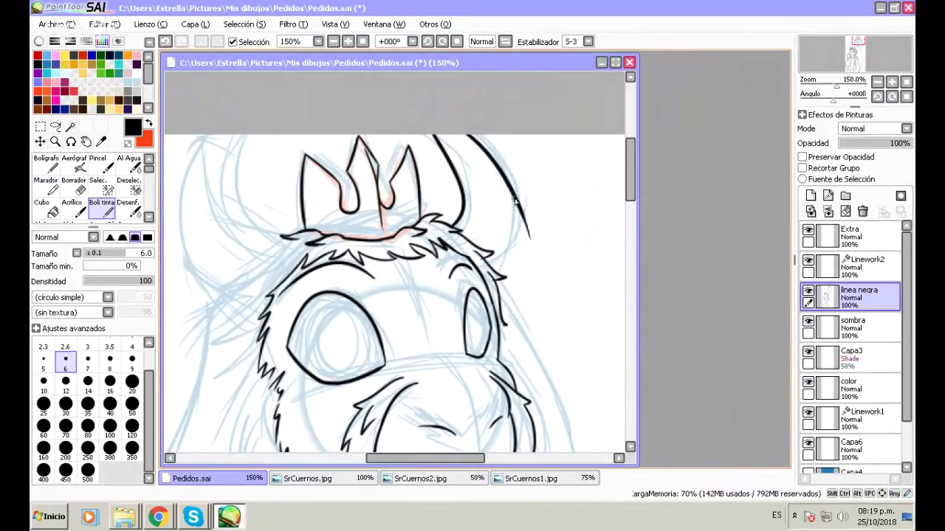
{"action": "left_click_drag", "start_coordinate": [510, 189], "coordinate": [504, 267]}
{"action": "key", "text": "ctrl+z"}
{"action": "left_click_drag", "start_coordinate": [511, 184], "coordinate": [502, 273]}
{"action": "key", "text": "ctrl+z"}
{"action": "left_click_drag", "start_coordinate": [511, 183], "coordinate": [504, 281]}
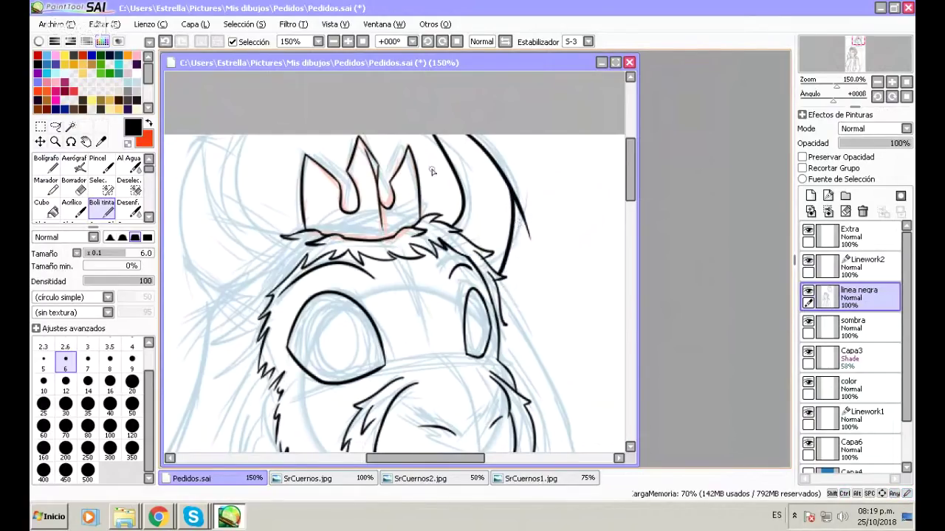
Erase the stray line end sticking out past the right horn's outer line with the eraser at size 9.
{"action": "left_click", "coordinate": [77, 186]}
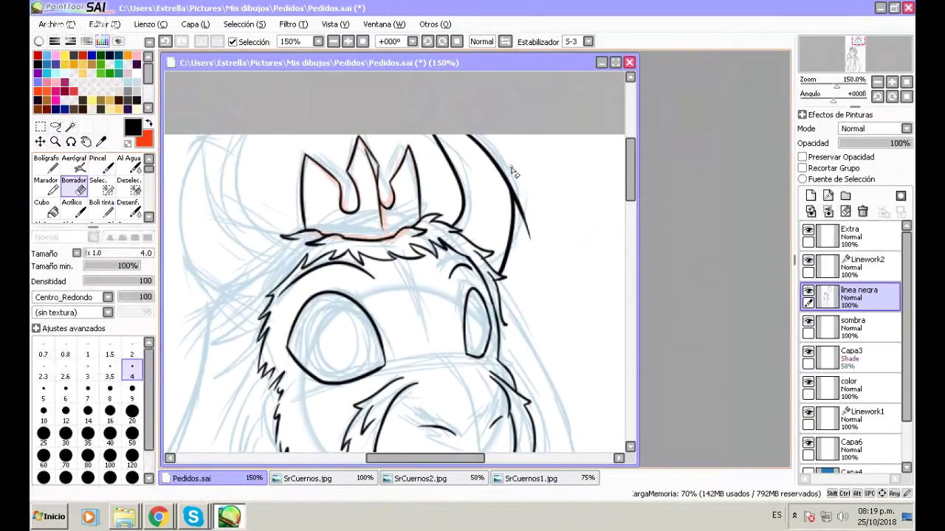
{"action": "key", "text": "bracketright"}
{"action": "key", "text": "bracketright"}
{"action": "key", "text": "bracketright"}
{"action": "key", "text": "bracketright"}
{"action": "key", "text": "bracketright"}
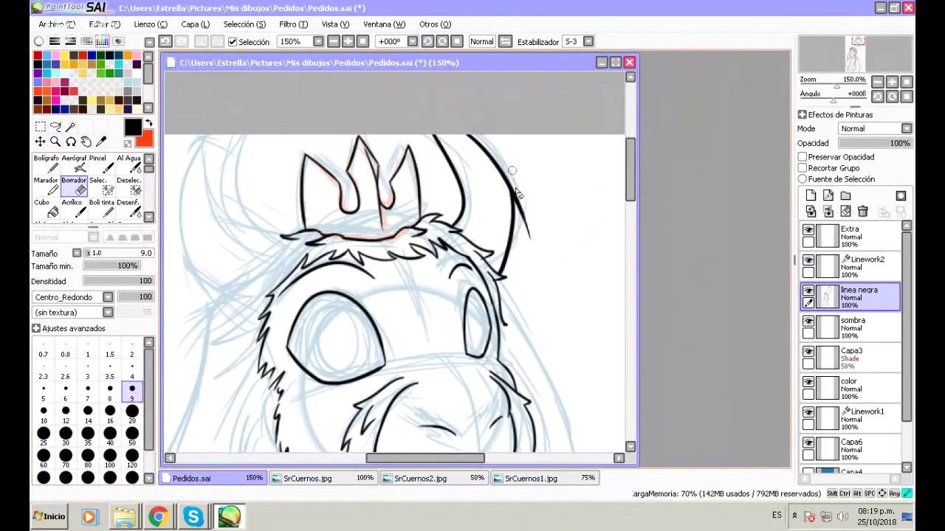
{"action": "mouse_move", "coordinate": [516, 192]}
{"action": "left_mouse_down"}
{"action": "mouse_move", "coordinate": [518, 226]}
{"action": "mouse_move", "coordinate": [511, 172]}
{"action": "mouse_move", "coordinate": [534, 251]}
{"action": "left_mouse_up"}
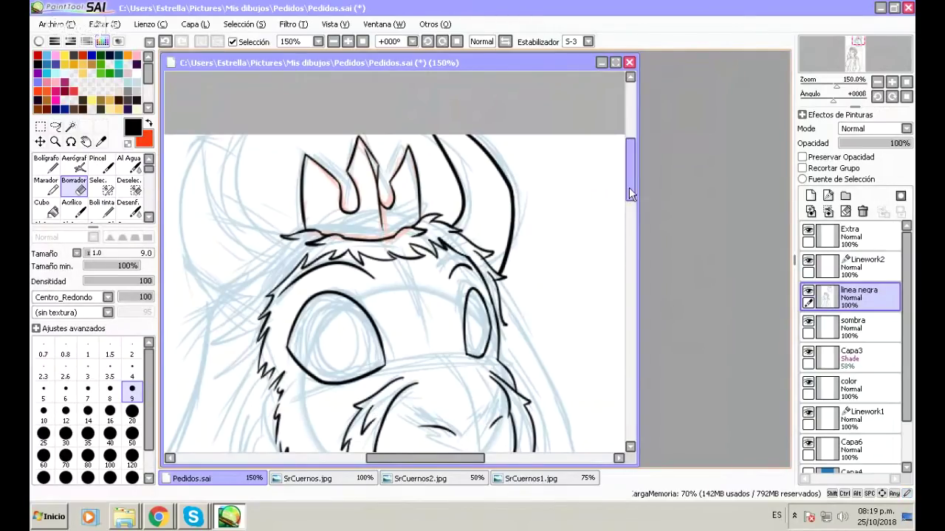
Ink a pointed fur tuft on the head outline beside the right eye with the size 6 ink pen, undoing misplaced strokes.
{"action": "left_click_drag", "start_coordinate": [629, 193], "coordinate": [633, 210]}
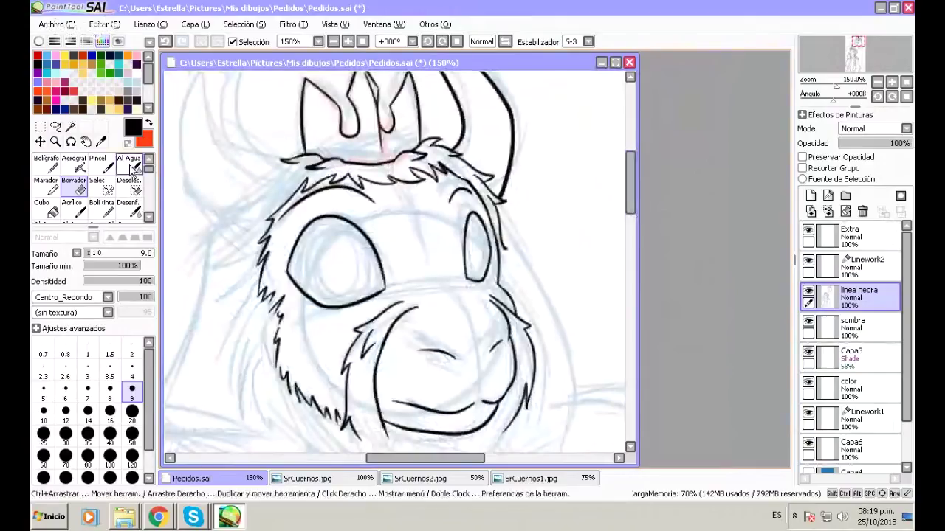
{"action": "key", "text": "n"}
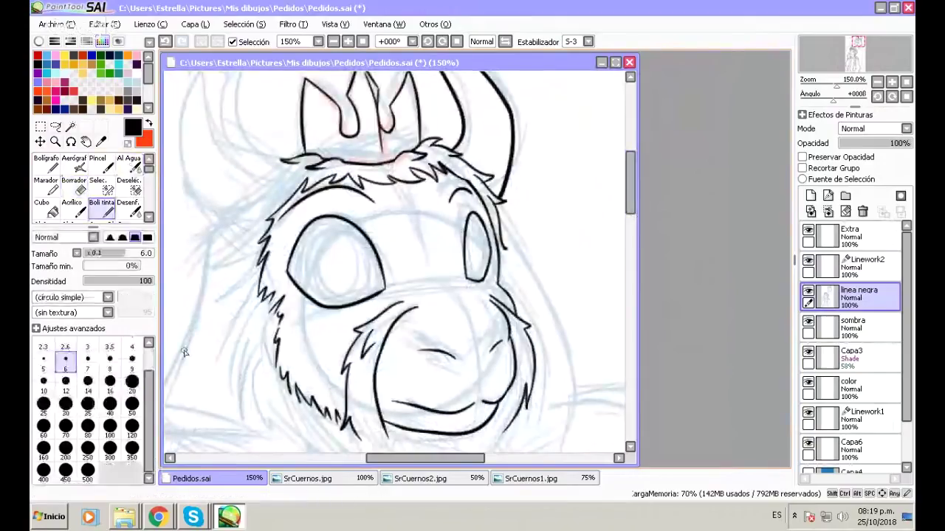
{"action": "left_click", "coordinate": [347, 42]}
{"action": "left_click_drag", "start_coordinate": [438, 457], "coordinate": [455, 457]}
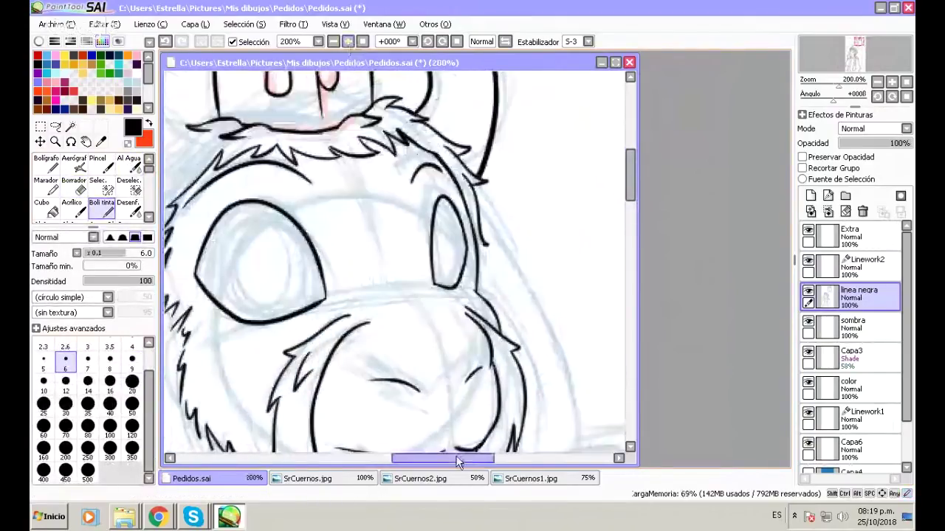
{"action": "mouse_move", "coordinate": [485, 251]}
{"action": "left_mouse_down"}
{"action": "mouse_move", "coordinate": [480, 239]}
{"action": "mouse_move", "coordinate": [479, 271]}
{"action": "mouse_move", "coordinate": [479, 244]}
{"action": "mouse_move", "coordinate": [497, 293]}
{"action": "mouse_move", "coordinate": [487, 301]}
{"action": "mouse_move", "coordinate": [487, 290]}
{"action": "mouse_move", "coordinate": [514, 345]}
{"action": "left_mouse_up"}
{"action": "key", "text": "ctrl+z"}
{"action": "key", "text": "ctrl+z"}
{"action": "key", "text": "ctrl+z"}
{"action": "key", "text": "ctrl+z"}
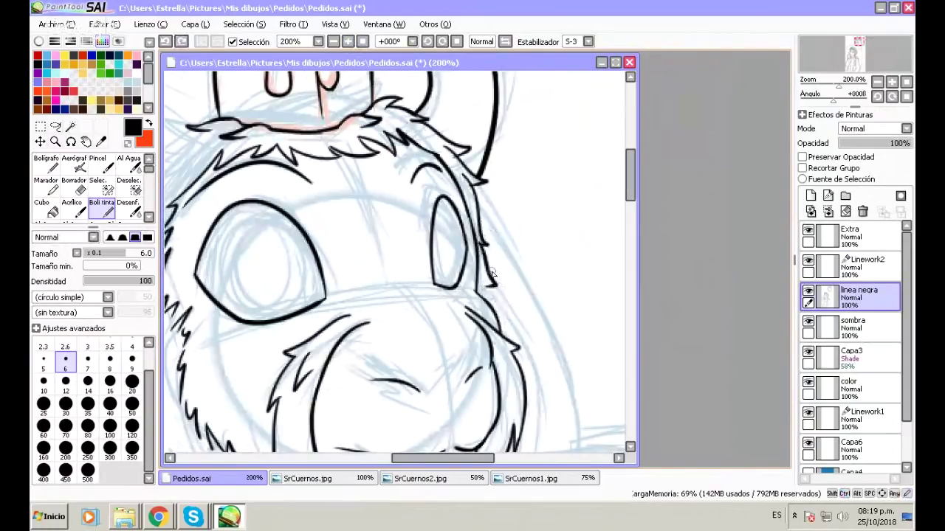
Ink the fur tufts from below the right eye down to the muzzle, undoing and redrawing the first strokes.
{"action": "left_click_drag", "start_coordinate": [486, 279], "coordinate": [500, 304]}
{"action": "left_click_drag", "start_coordinate": [493, 299], "coordinate": [517, 325]}
{"action": "key", "text": "ctrl+z"}
{"action": "key", "text": "ctrl+z"}
{"action": "left_click_drag", "start_coordinate": [484, 283], "coordinate": [509, 309]}
{"action": "mouse_move", "coordinate": [505, 302]}
{"action": "left_mouse_down"}
{"action": "mouse_move", "coordinate": [505, 319]}
{"action": "mouse_move", "coordinate": [518, 352]}
{"action": "left_mouse_up"}
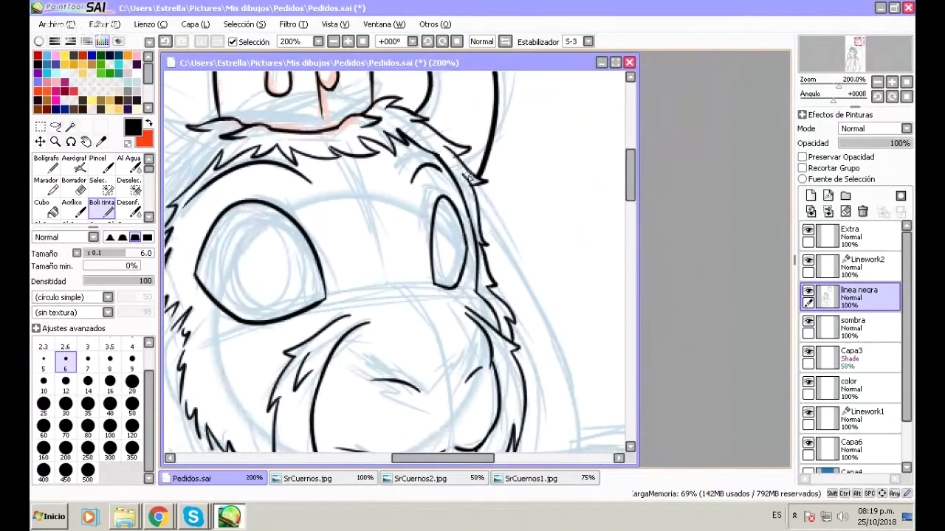
{"action": "left_click", "coordinate": [809, 294]}
{"action": "left_click", "coordinate": [809, 294]}
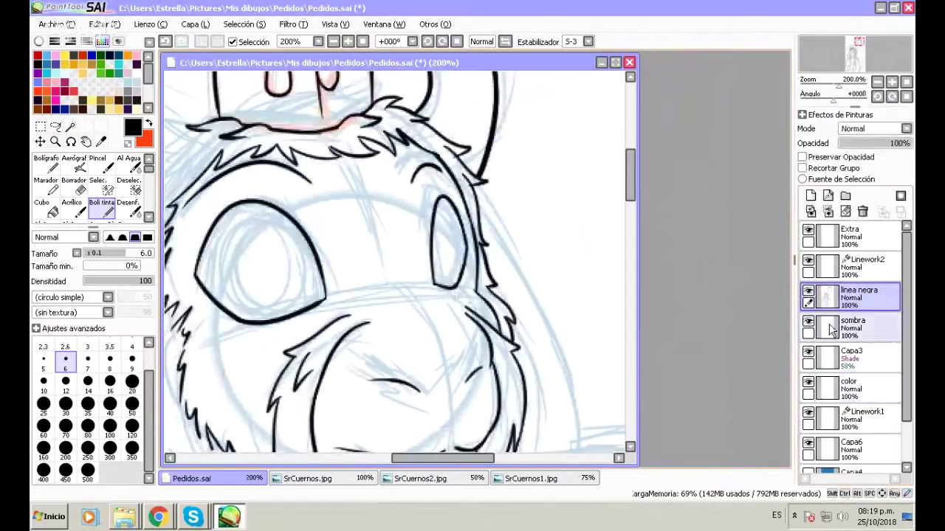
{"action": "key", "text": "e"}
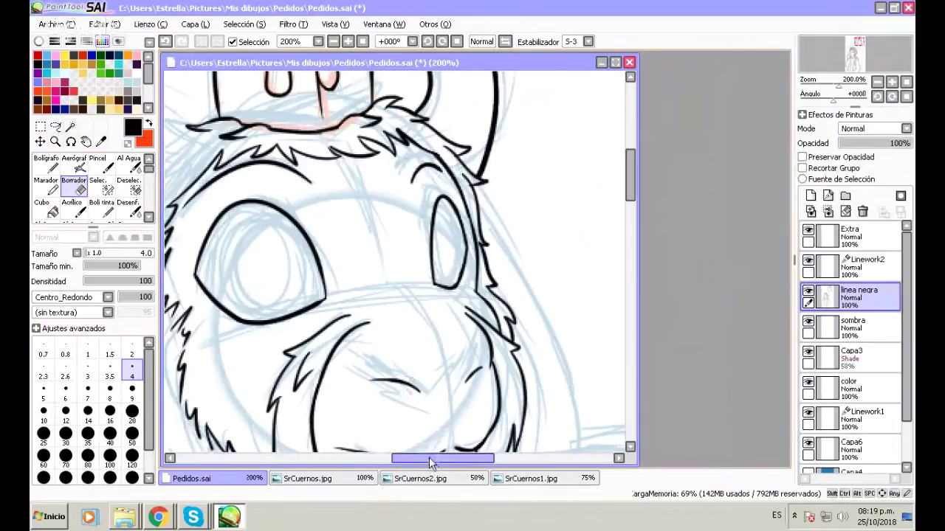
Ink the left horn's inner line as a curve from the head fur beside the crown up to the canvas edge.
{"action": "left_click_drag", "start_coordinate": [432, 463], "coordinate": [389, 458]}
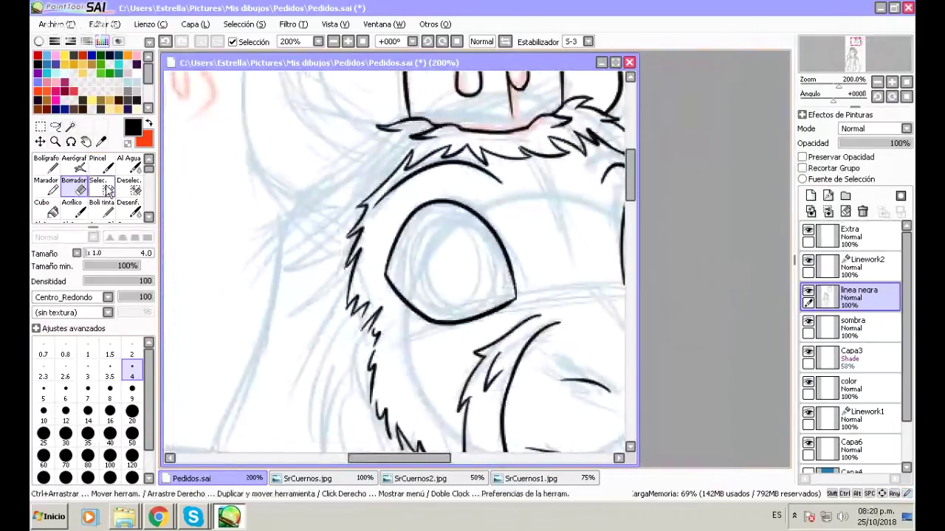
{"action": "key", "text": "n"}
{"action": "scroll", "coordinate": [630, 182], "scroll_direction": "up", "scroll_amount": 2}
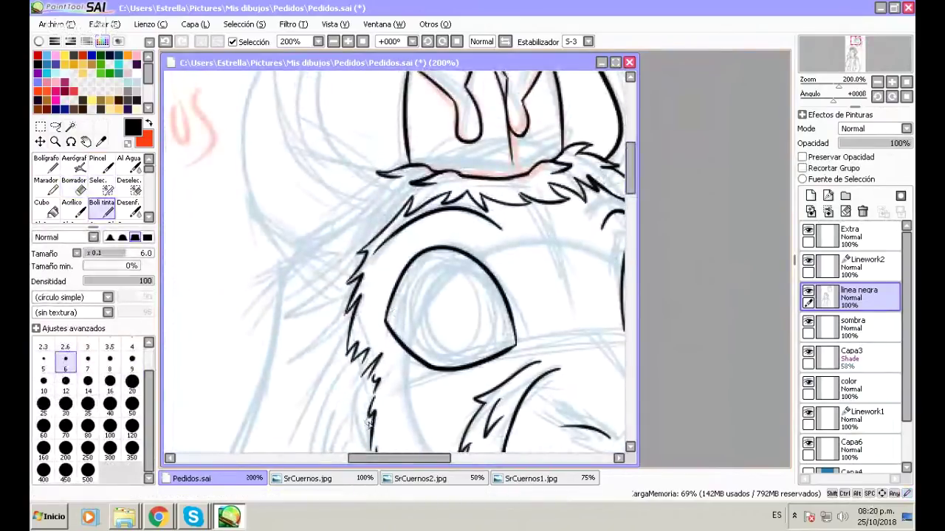
{"action": "left_click_drag", "start_coordinate": [391, 461], "coordinate": [405, 461]}
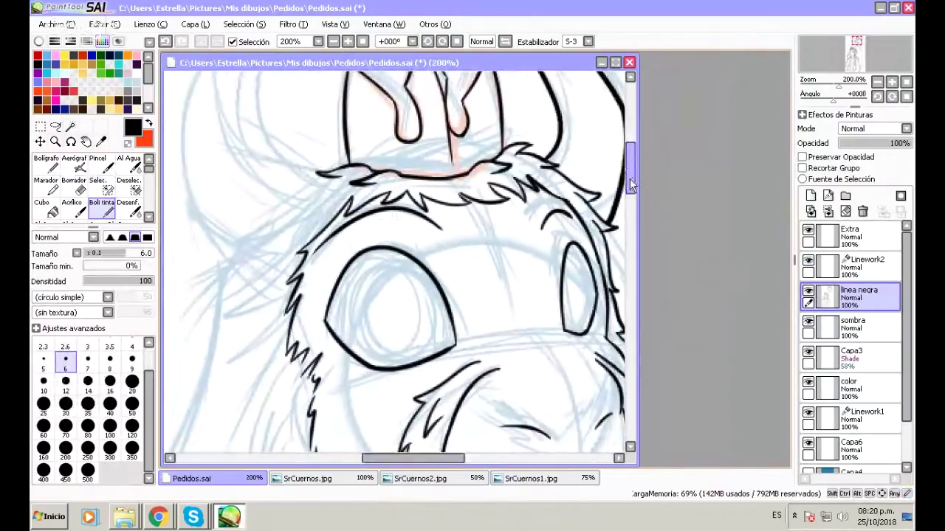
{"action": "left_click_drag", "start_coordinate": [629, 178], "coordinate": [628, 166]}
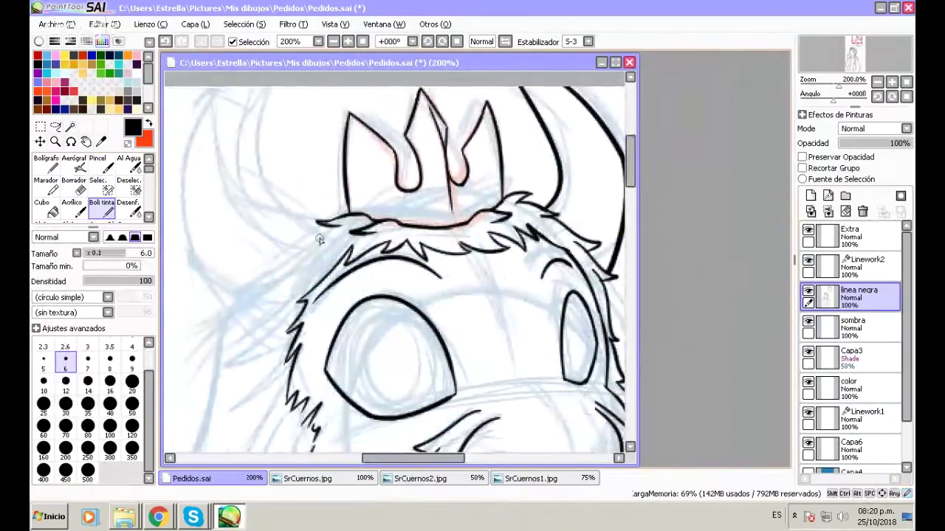
{"action": "mouse_move", "coordinate": [320, 239]}
{"action": "left_mouse_down"}
{"action": "mouse_move", "coordinate": [266, 190]}
{"action": "mouse_move", "coordinate": [276, 88]}
{"action": "left_mouse_up"}
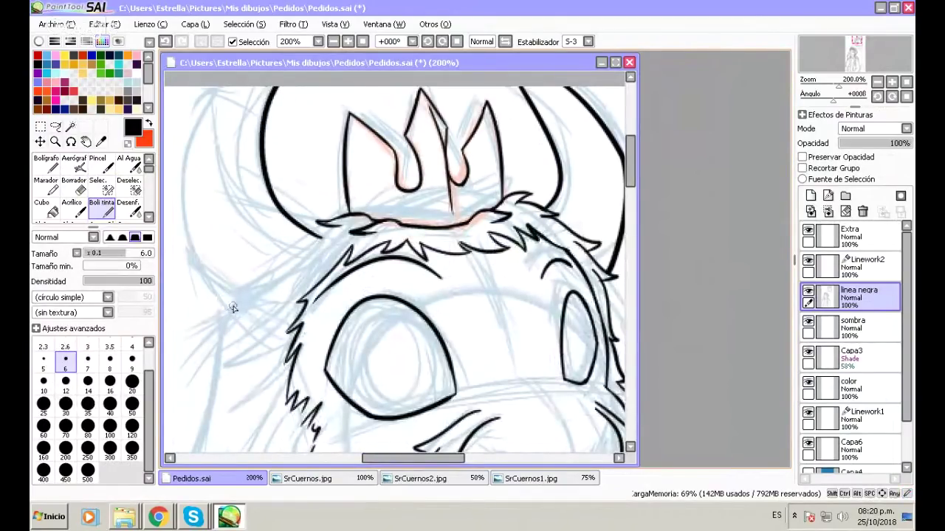
Ink the left horn's outer line up to the canvas edge, undoing the single stroke and redrawing it as two.
{"action": "mouse_move", "coordinate": [235, 313]}
{"action": "left_mouse_down"}
{"action": "mouse_move", "coordinate": [183, 157]}
{"action": "mouse_move", "coordinate": [218, 87]}
{"action": "left_mouse_up"}
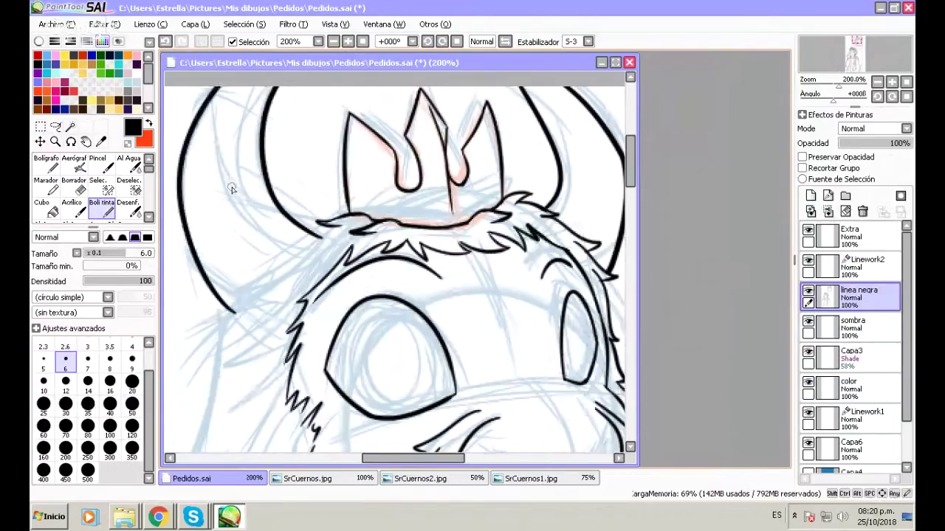
{"action": "key", "text": "ctrl+z"}
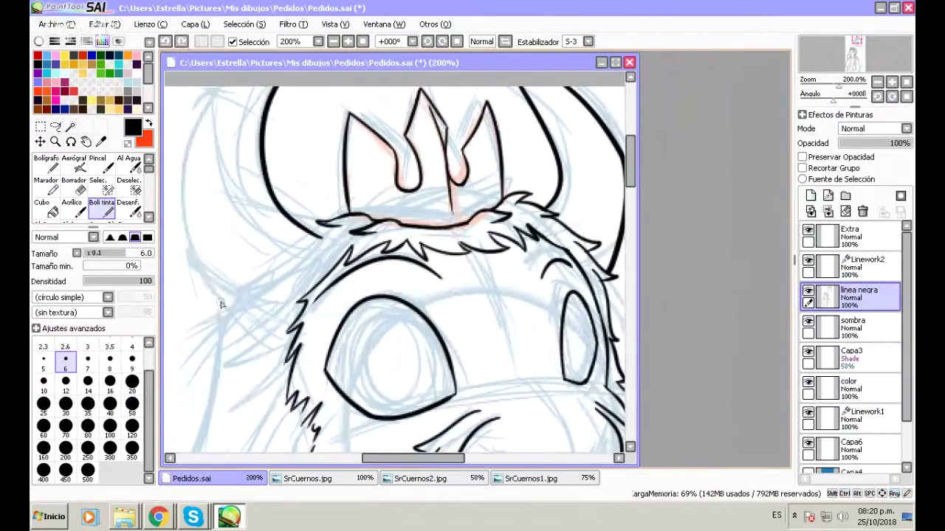
{"action": "left_click_drag", "start_coordinate": [226, 313], "coordinate": [188, 245]}
{"action": "left_click_drag", "start_coordinate": [180, 206], "coordinate": [218, 87]}
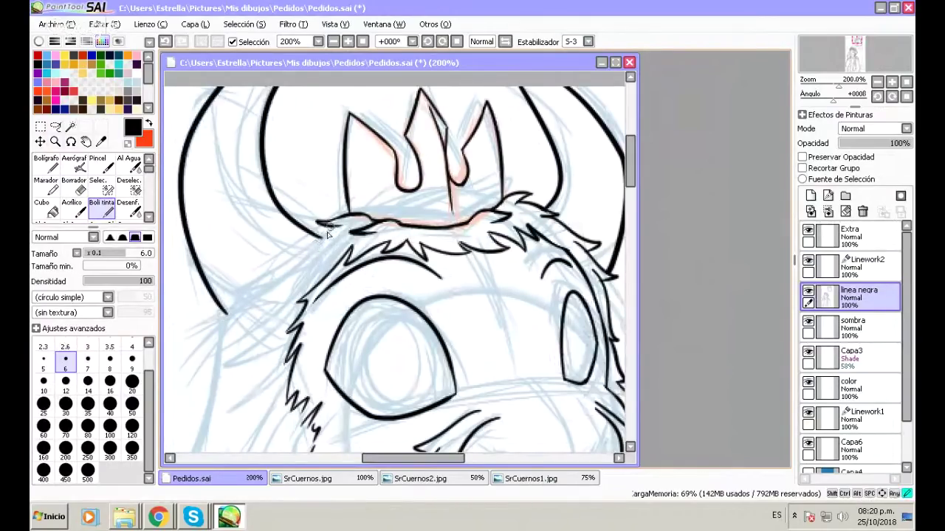
Ink pointed fur tufts over the base of the left horn's inner line, undoing and redrawing misplaced strokes.
{"action": "left_click_drag", "start_coordinate": [324, 235], "coordinate": [273, 256]}
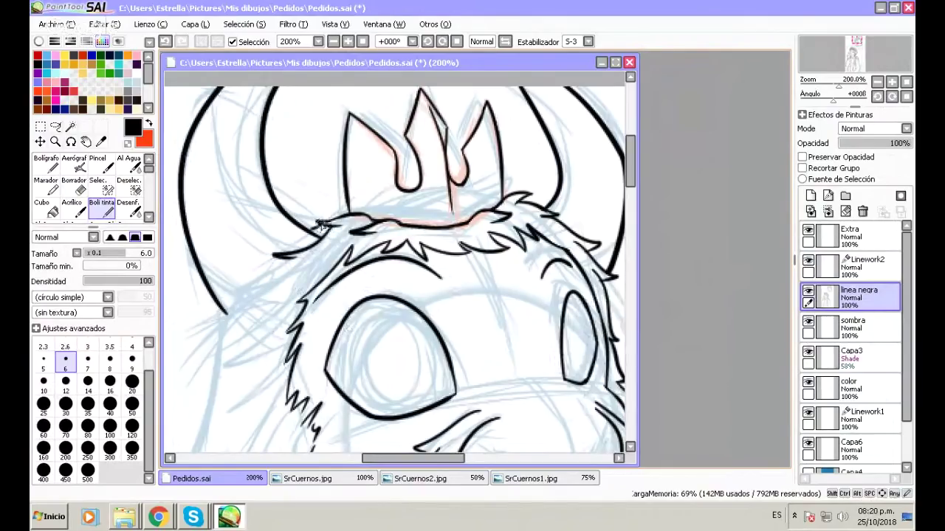
{"action": "key", "text": "ctrl+z"}
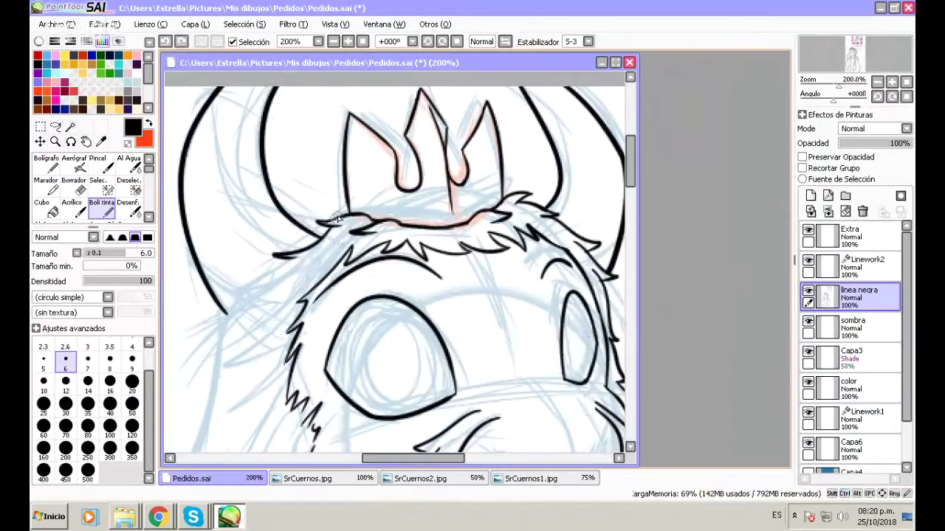
{"action": "left_click_drag", "start_coordinate": [335, 216], "coordinate": [292, 230]}
{"action": "key", "text": "ctrl+z"}
{"action": "mouse_move", "coordinate": [344, 210]}
{"action": "left_mouse_down"}
{"action": "mouse_move", "coordinate": [317, 220]}
{"action": "mouse_move", "coordinate": [345, 212]}
{"action": "mouse_move", "coordinate": [349, 225]}
{"action": "mouse_move", "coordinate": [347, 216]}
{"action": "left_mouse_up"}
{"action": "key", "text": "ctrl+z"}
{"action": "key", "text": "ctrl+z"}
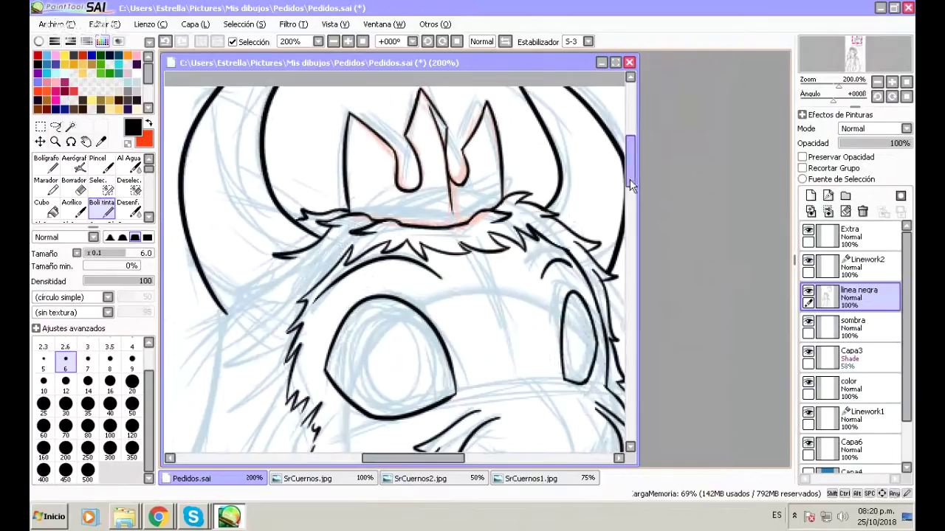
Ink the jagged outer fur outline from the left horn's base down the left side of the head to cheek level.
{"action": "left_click_drag", "start_coordinate": [631, 185], "coordinate": [626, 195]}
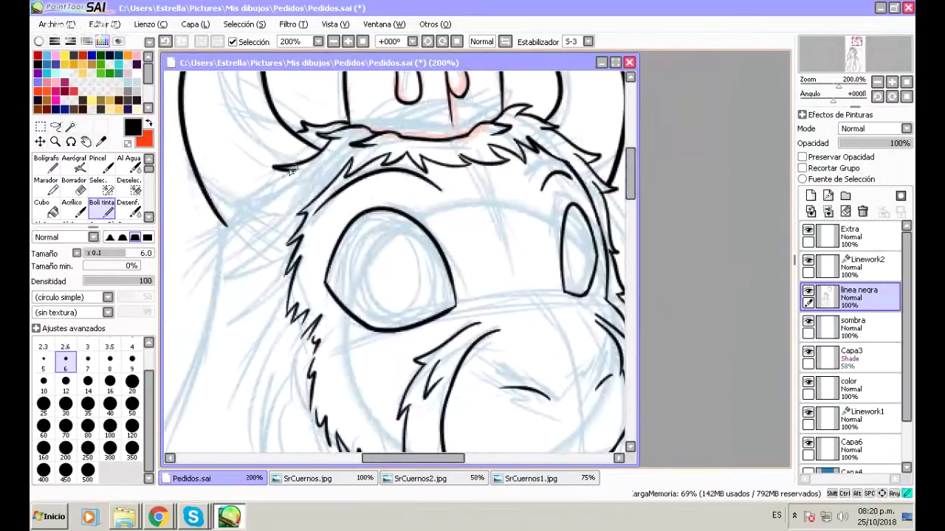
{"action": "mouse_move", "coordinate": [294, 164]}
{"action": "left_mouse_down"}
{"action": "mouse_move", "coordinate": [218, 232]}
{"action": "mouse_move", "coordinate": [266, 217]}
{"action": "mouse_move", "coordinate": [288, 187]}
{"action": "mouse_move", "coordinate": [273, 212]}
{"action": "mouse_move", "coordinate": [285, 208]}
{"action": "mouse_move", "coordinate": [248, 242]}
{"action": "mouse_move", "coordinate": [254, 217]}
{"action": "mouse_move", "coordinate": [235, 241]}
{"action": "mouse_move", "coordinate": [218, 293]}
{"action": "mouse_move", "coordinate": [233, 275]}
{"action": "mouse_move", "coordinate": [239, 303]}
{"action": "left_mouse_up"}
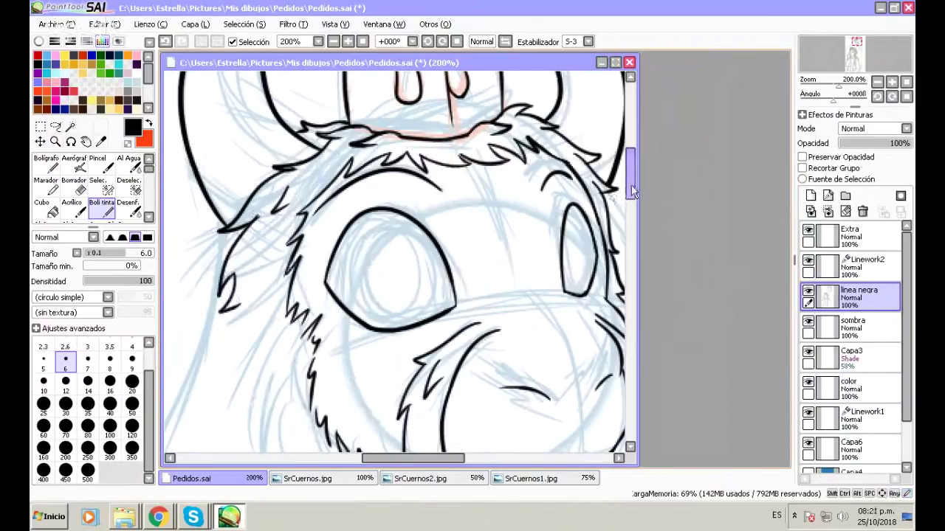
{"action": "left_click_drag", "start_coordinate": [631, 190], "coordinate": [632, 205]}
{"action": "mouse_move", "coordinate": [247, 244]}
{"action": "left_mouse_down"}
{"action": "mouse_move", "coordinate": [222, 262]}
{"action": "mouse_move", "coordinate": [236, 271]}
{"action": "mouse_move", "coordinate": [225, 269]}
{"action": "mouse_move", "coordinate": [230, 316]}
{"action": "left_mouse_up"}
{"action": "left_click_drag", "start_coordinate": [246, 280], "coordinate": [230, 304]}
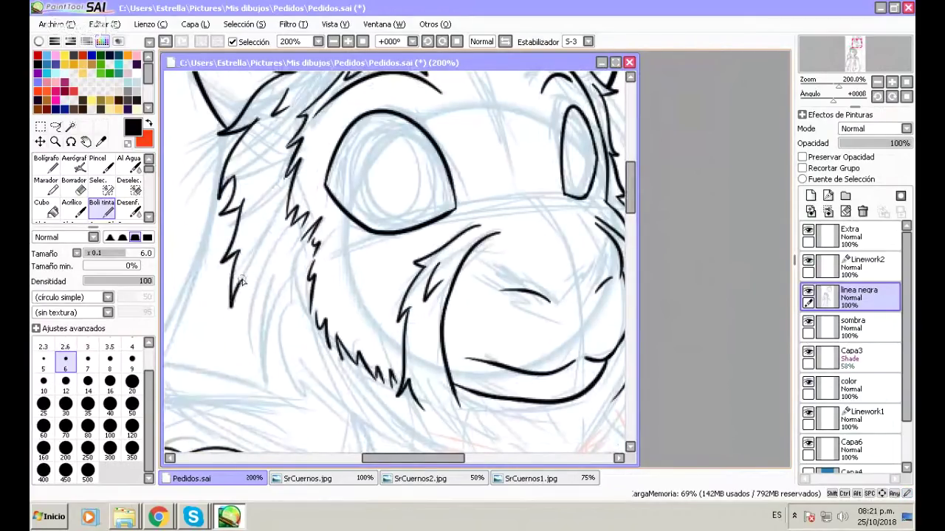
{"action": "left_click_drag", "start_coordinate": [245, 279], "coordinate": [246, 349]}
{"action": "mouse_move", "coordinate": [255, 303]}
{"action": "left_mouse_down"}
{"action": "mouse_move", "coordinate": [256, 348]}
{"action": "mouse_move", "coordinate": [266, 298]}
{"action": "mouse_move", "coordinate": [296, 246]}
{"action": "mouse_move", "coordinate": [248, 346]}
{"action": "left_mouse_up"}
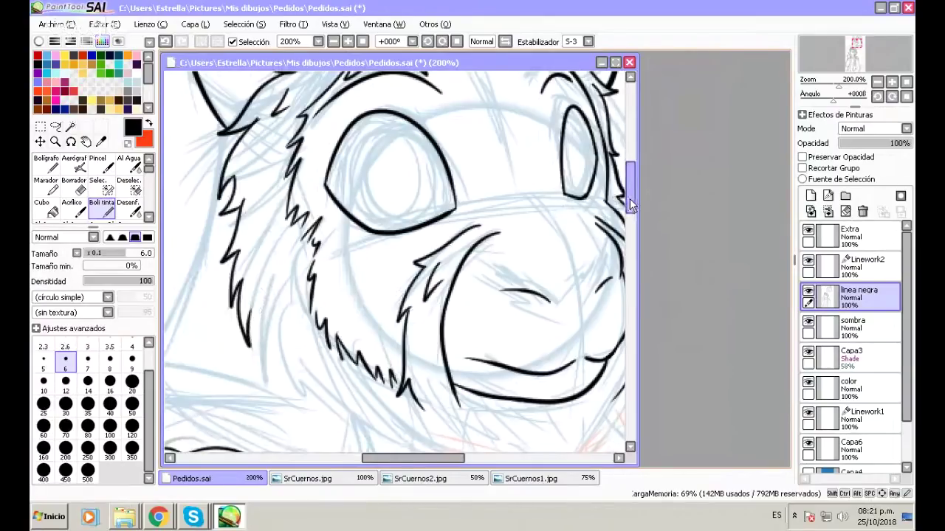
Continue the outer fur outline from the left cheek toward the neck with overlapping tufts.
{"action": "left_click_drag", "start_coordinate": [630, 198], "coordinate": [630, 208]}
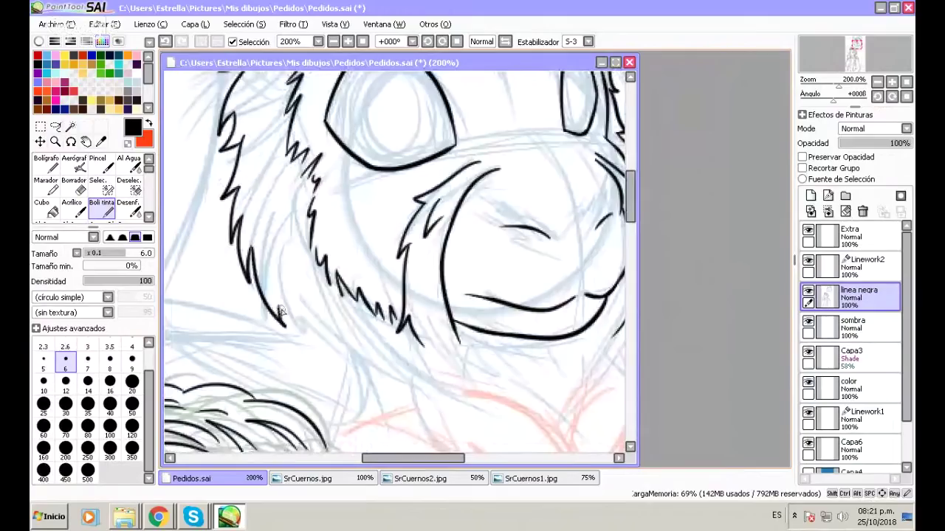
{"action": "mouse_move", "coordinate": [271, 278]}
{"action": "left_mouse_down"}
{"action": "mouse_move", "coordinate": [289, 328]}
{"action": "mouse_move", "coordinate": [310, 347]}
{"action": "left_mouse_up"}
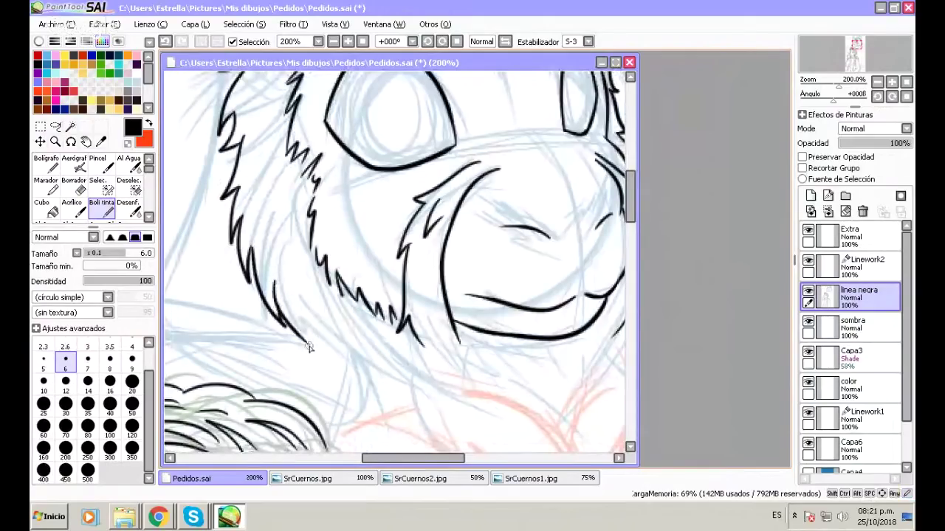
{"action": "mouse_move", "coordinate": [294, 311]}
{"action": "left_mouse_down"}
{"action": "mouse_move", "coordinate": [310, 345]}
{"action": "mouse_move", "coordinate": [362, 364]}
{"action": "left_mouse_up"}
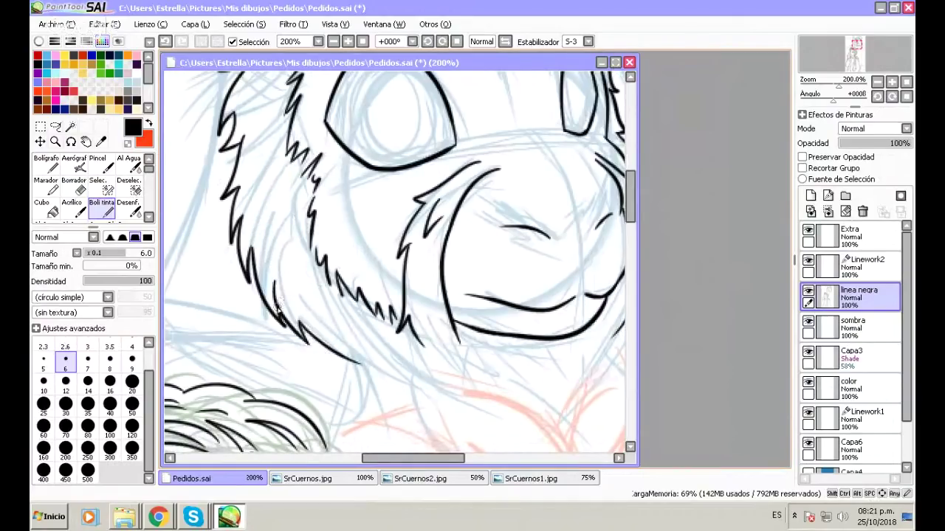
Ink two long curved strands inside the left cheek's outer fur, undoing and redrawing the first one.
{"action": "left_click_drag", "start_coordinate": [281, 316], "coordinate": [281, 235]}
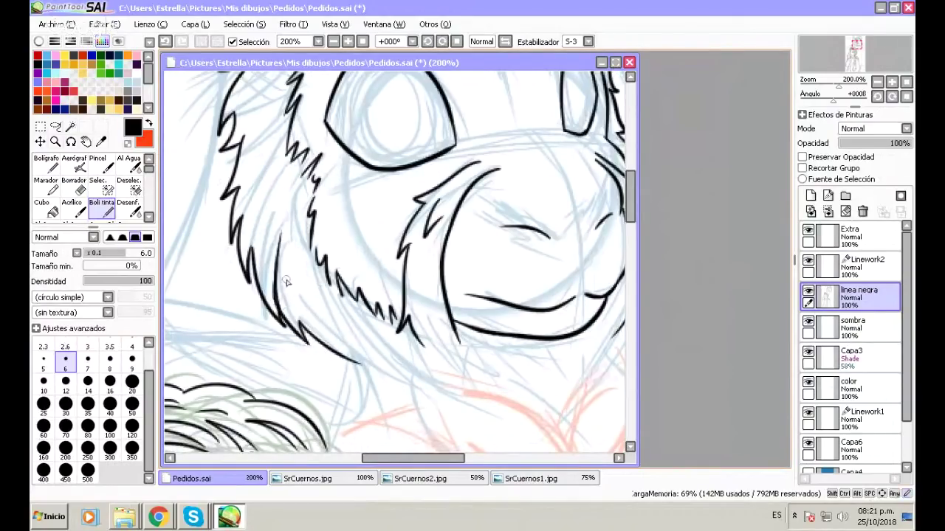
{"action": "key", "text": "ctrl+z"}
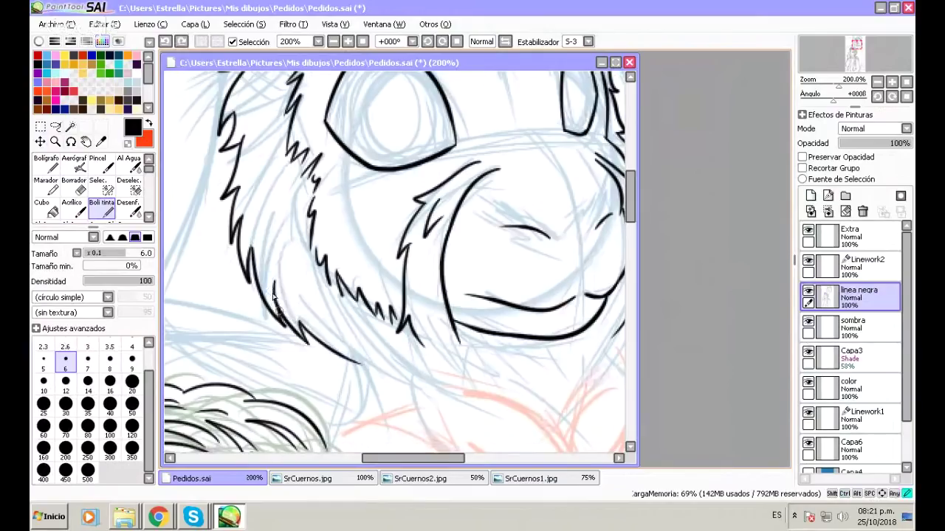
{"action": "left_click_drag", "start_coordinate": [282, 316], "coordinate": [279, 226]}
{"action": "mouse_move", "coordinate": [253, 257]}
{"action": "left_mouse_down"}
{"action": "mouse_move", "coordinate": [255, 212]}
{"action": "mouse_move", "coordinate": [273, 175]}
{"action": "left_mouse_up"}
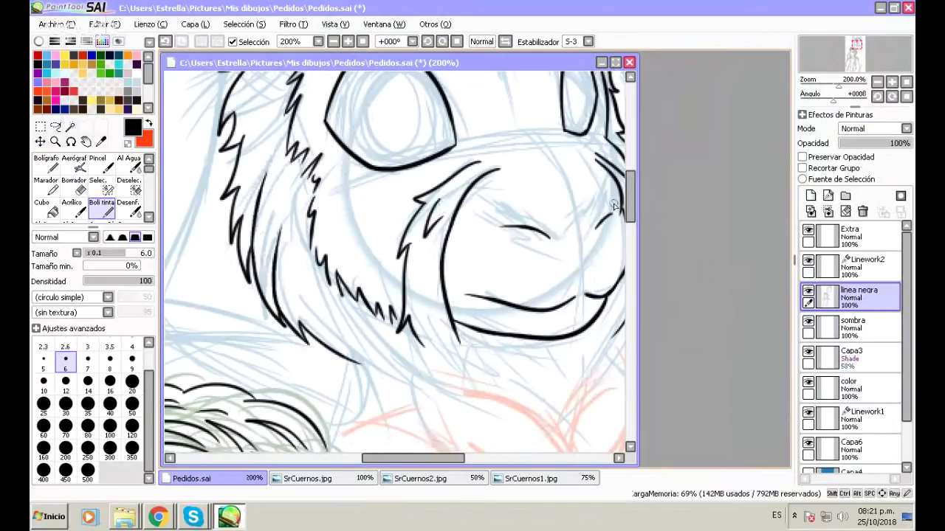
{"action": "scroll", "coordinate": [630, 207], "scroll_direction": "up", "scroll_amount": 1}
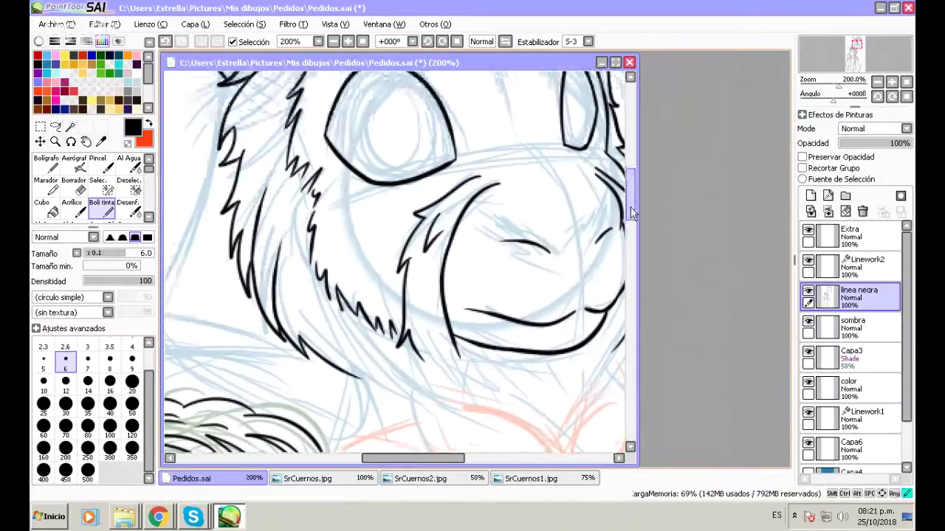
{"action": "left_click_drag", "start_coordinate": [630, 206], "coordinate": [630, 193]}
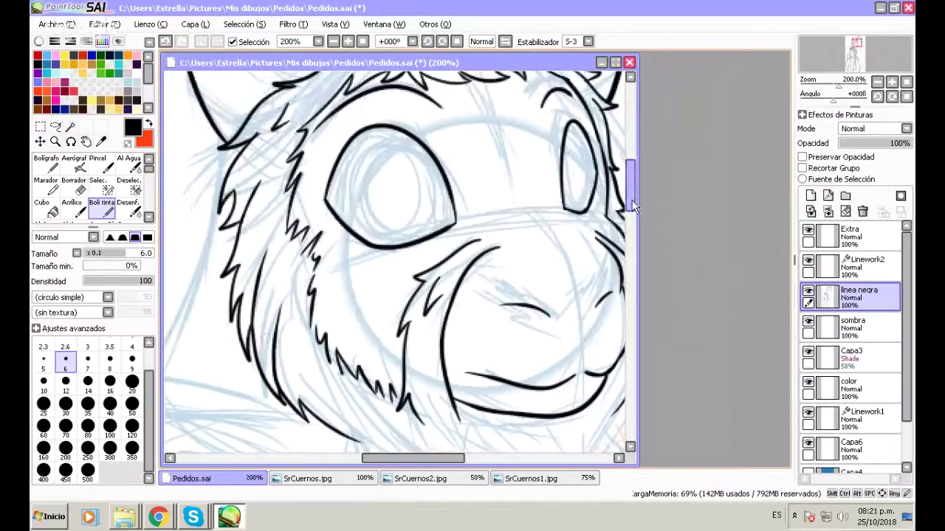
{"action": "left_click_drag", "start_coordinate": [632, 206], "coordinate": [632, 230]}
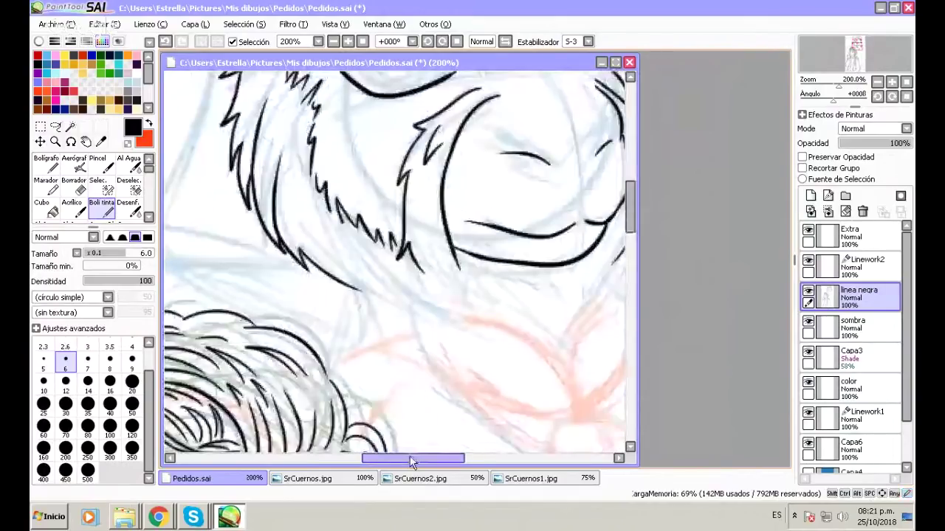
{"action": "left_click_drag", "start_coordinate": [411, 462], "coordinate": [435, 462]}
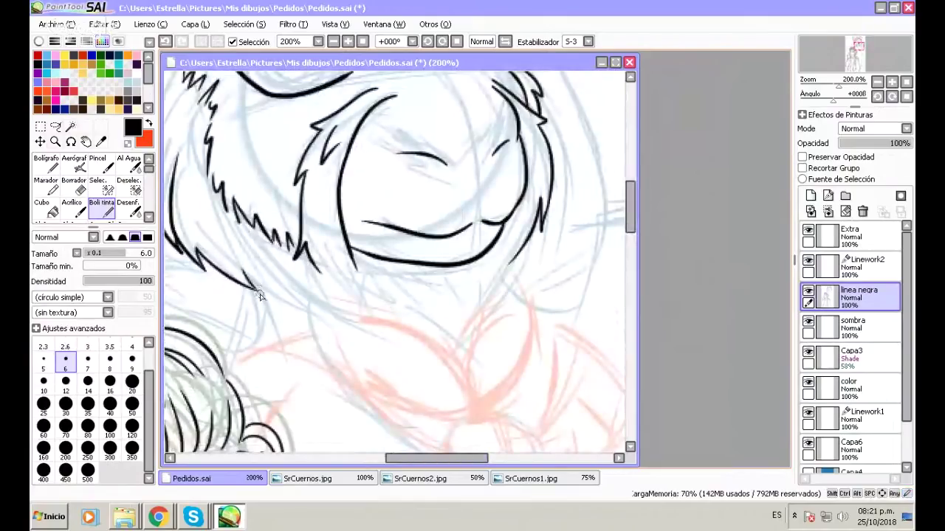
Continue the outer fur outline from below the left cheek toward the chin with overlapping pointed tufts, undoing and redrawing misplaced strokes.
{"action": "key", "text": "ctrl+z"}
{"action": "mouse_move", "coordinate": [242, 270]}
{"action": "left_mouse_down"}
{"action": "mouse_move", "coordinate": [258, 292]}
{"action": "mouse_move", "coordinate": [312, 310]}
{"action": "left_mouse_up"}
{"action": "key", "text": "ctrl+z"}
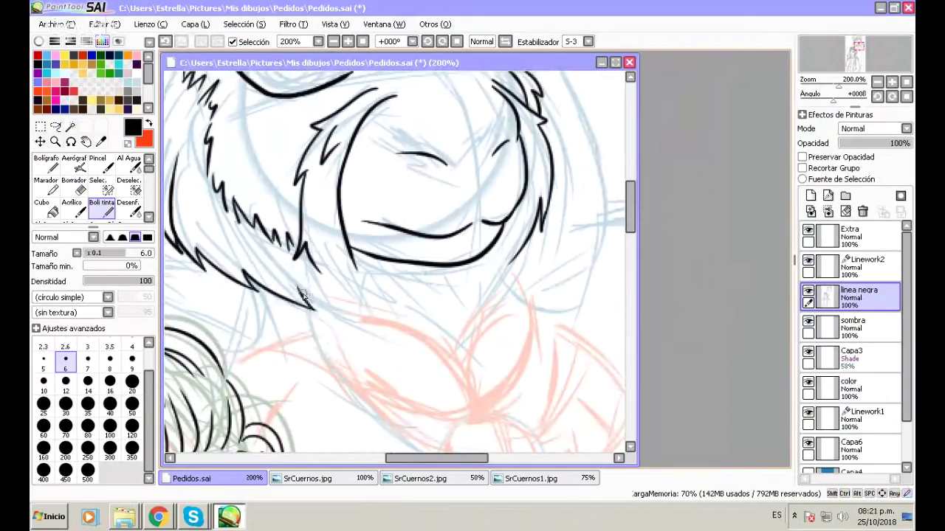
{"action": "key", "text": "ctrl+z"}
{"action": "left_click_drag", "start_coordinate": [314, 308], "coordinate": [385, 329]}
{"action": "key", "text": "ctrl+z"}
{"action": "key", "text": "ctrl+z"}
{"action": "mouse_move", "coordinate": [323, 308]}
{"action": "left_mouse_down"}
{"action": "mouse_move", "coordinate": [315, 301]}
{"action": "mouse_move", "coordinate": [380, 330]}
{"action": "left_mouse_up"}
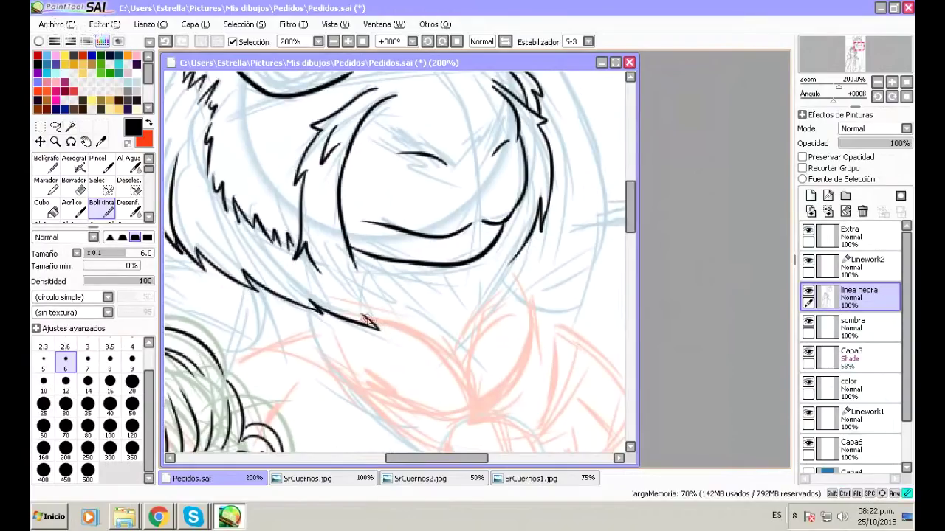
{"action": "left_click_drag", "start_coordinate": [363, 319], "coordinate": [440, 367]}
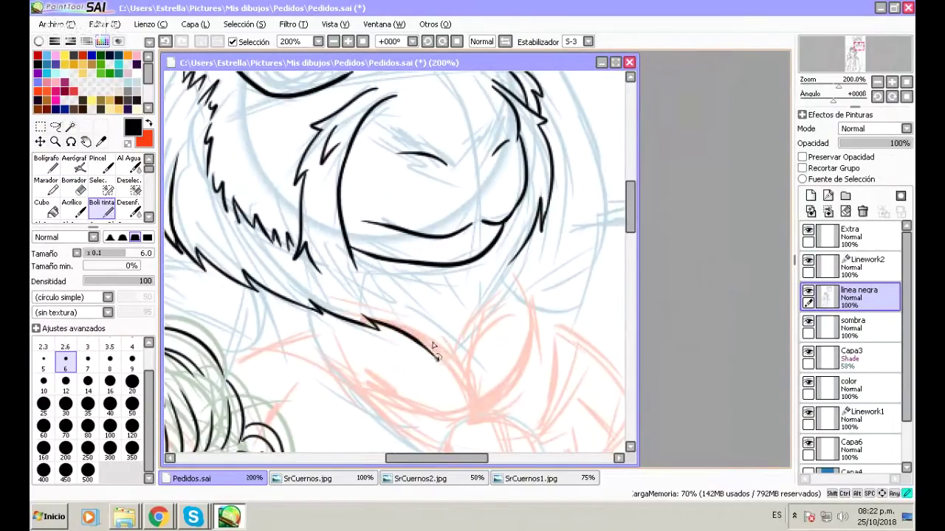
{"action": "left_click_drag", "start_coordinate": [429, 333], "coordinate": [438, 361]}
{"action": "mouse_move", "coordinate": [511, 262]}
{"action": "left_mouse_down"}
{"action": "mouse_move", "coordinate": [523, 251]}
{"action": "mouse_move", "coordinate": [486, 325]}
{"action": "left_mouse_up"}
{"action": "key", "text": "ctrl+z"}
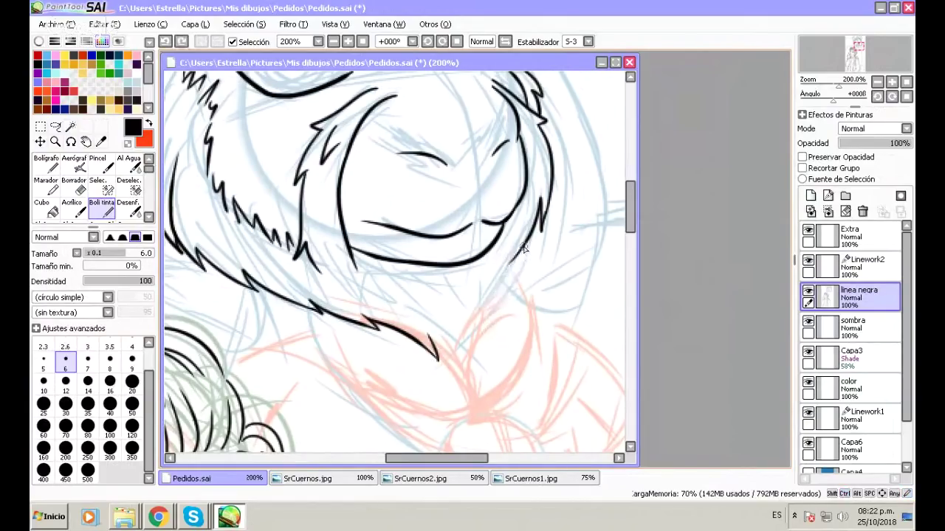
{"action": "left_click_drag", "start_coordinate": [519, 253], "coordinate": [482, 332]}
{"action": "key", "text": "ctrl+z"}
Ink the pointed tip of the chin fur with two converging strokes, undoing and redrawing misplaced ones.
{"action": "left_click_drag", "start_coordinate": [429, 336], "coordinate": [464, 376]}
{"action": "key", "text": "ctrl+z"}
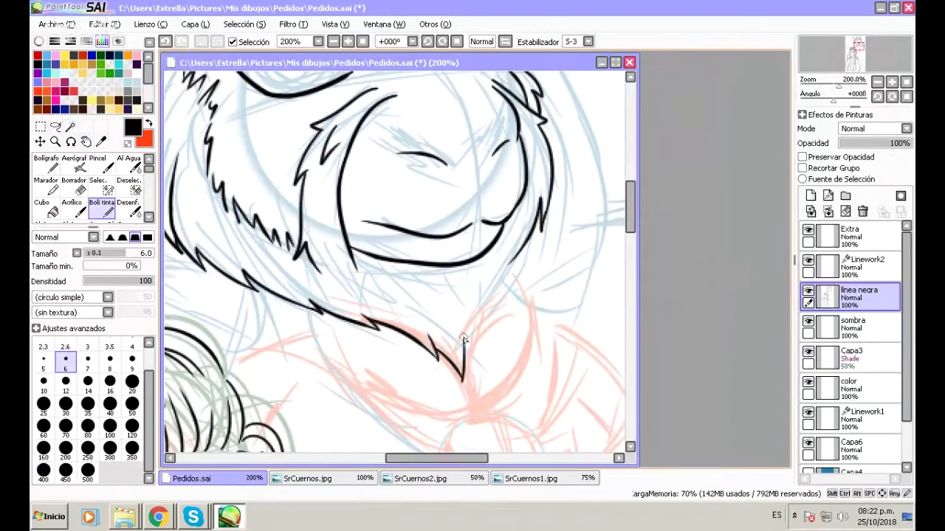
{"action": "left_click_drag", "start_coordinate": [463, 380], "coordinate": [476, 345]}
{"action": "left_click_drag", "start_coordinate": [463, 380], "coordinate": [486, 321]}
{"action": "key", "text": "ctrl+z"}
{"action": "left_click_drag", "start_coordinate": [464, 380], "coordinate": [481, 326]}
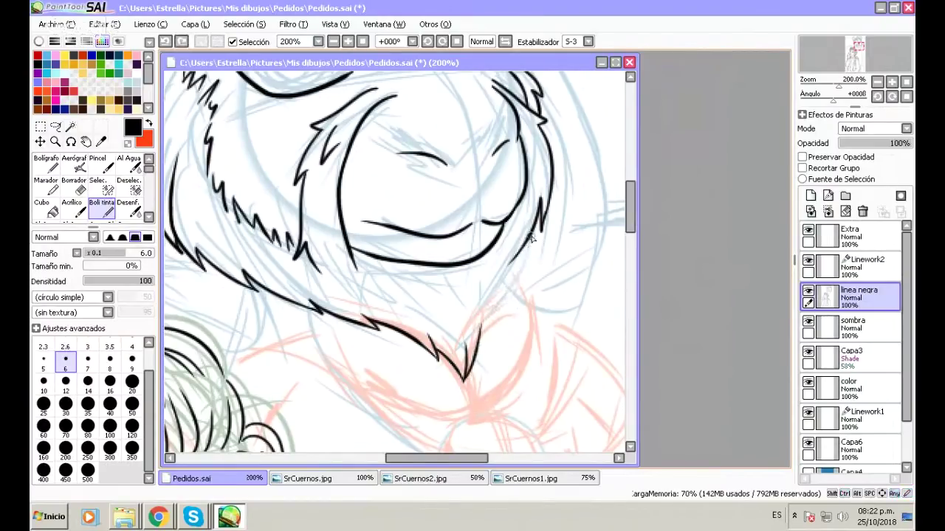
Ink the jagged fur outline from the right side of the jaw down to the chin tuft, redrawing the first stroke.
{"action": "left_click_drag", "start_coordinate": [533, 229], "coordinate": [526, 257]}
{"action": "key", "text": "ctrl+z"}
{"action": "mouse_move", "coordinate": [541, 218]}
{"action": "left_mouse_down"}
{"action": "mouse_move", "coordinate": [517, 288]}
{"action": "mouse_move", "coordinate": [515, 276]}
{"action": "mouse_move", "coordinate": [490, 335]}
{"action": "mouse_move", "coordinate": [493, 323]}
{"action": "mouse_move", "coordinate": [473, 345]}
{"action": "mouse_move", "coordinate": [478, 359]}
{"action": "mouse_move", "coordinate": [495, 325]}
{"action": "left_mouse_up"}
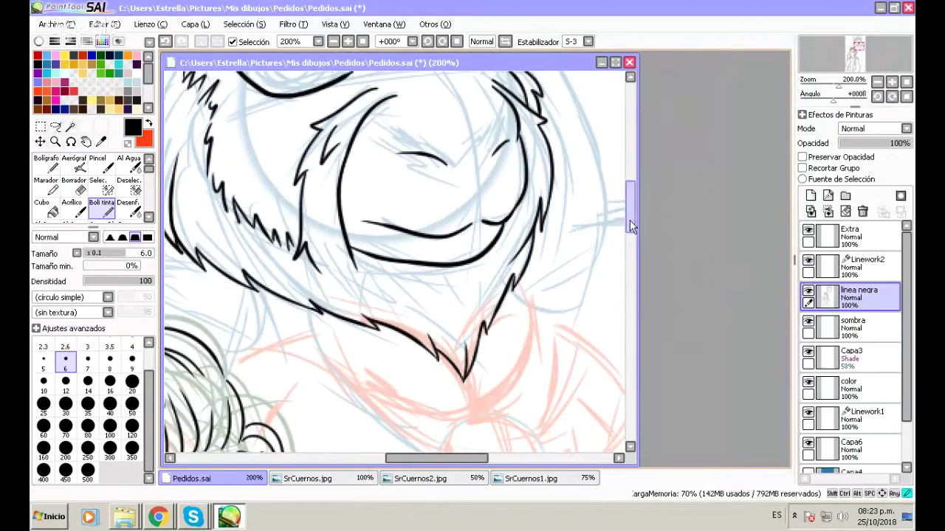
Ink the long slanted outer line running from the left horn's base down beside the head fur.
{"action": "mouse_move", "coordinate": [630, 220]}
{"action": "left_mouse_down"}
{"action": "mouse_move", "coordinate": [631, 198]}
{"action": "mouse_move", "coordinate": [635, 226]}
{"action": "mouse_move", "coordinate": [632, 217]}
{"action": "left_mouse_up"}
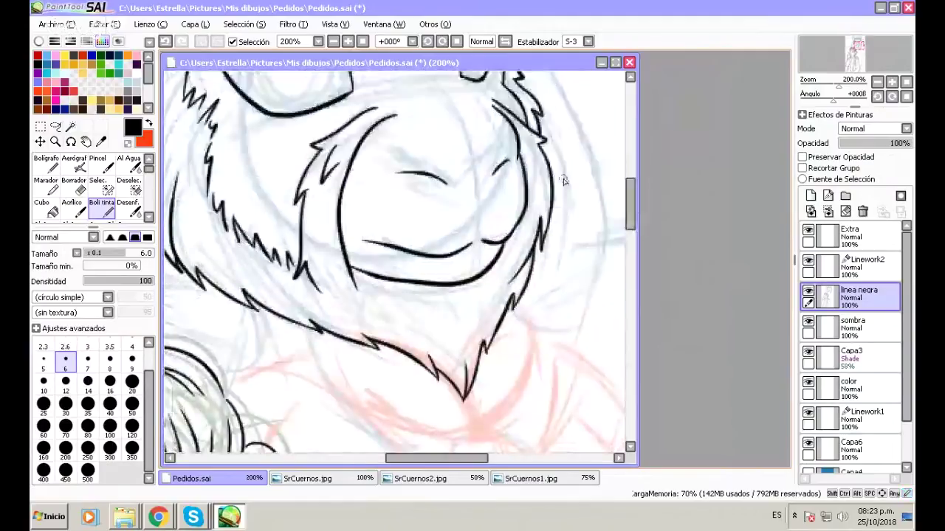
{"action": "left_click", "coordinate": [334, 44]}
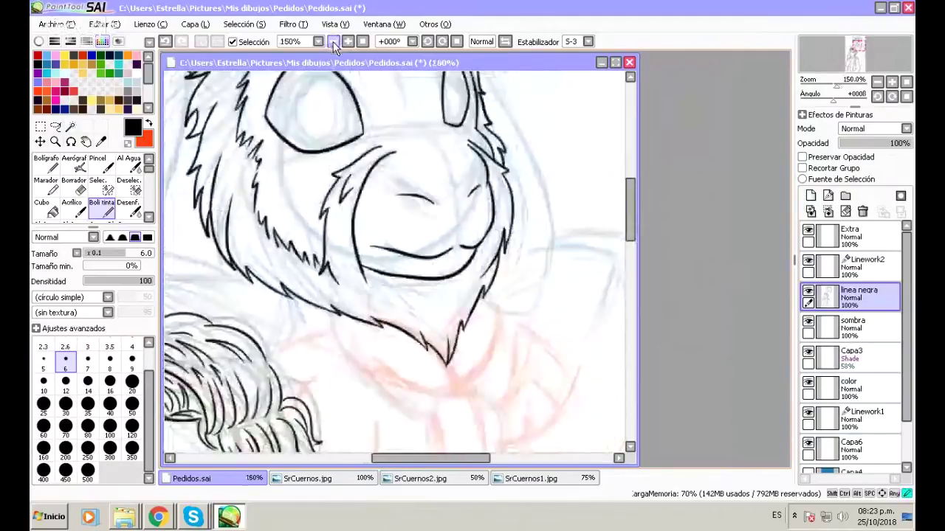
{"action": "left_click_drag", "start_coordinate": [630, 230], "coordinate": [630, 211]}
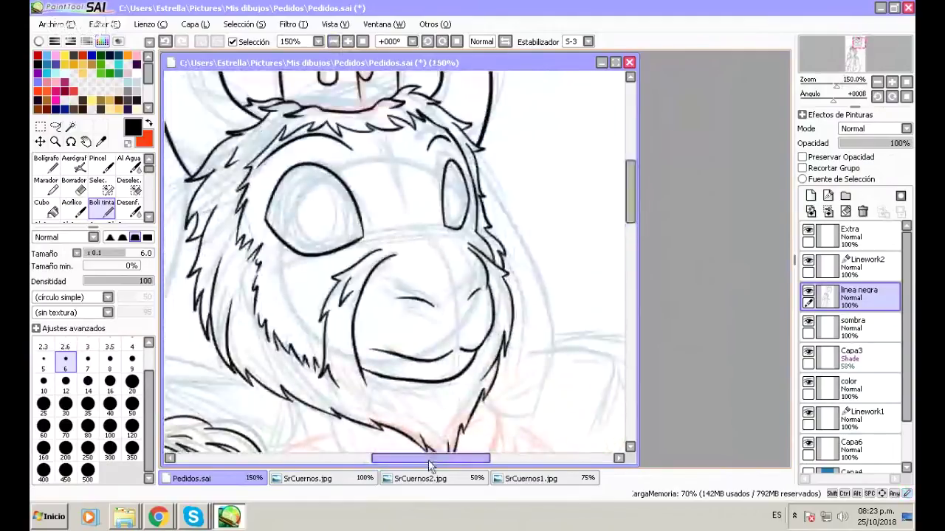
{"action": "left_click_drag", "start_coordinate": [432, 459], "coordinate": [394, 460]}
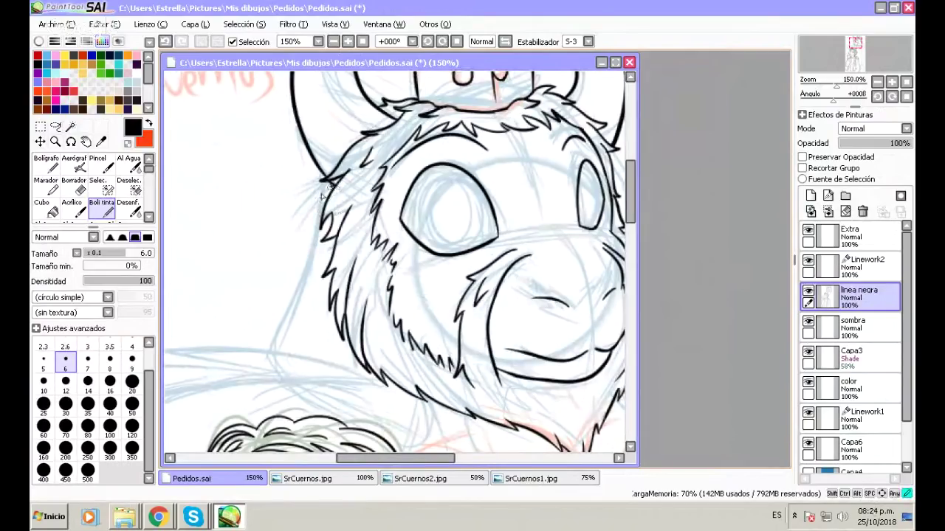
{"action": "left_click_drag", "start_coordinate": [324, 180], "coordinate": [255, 359]}
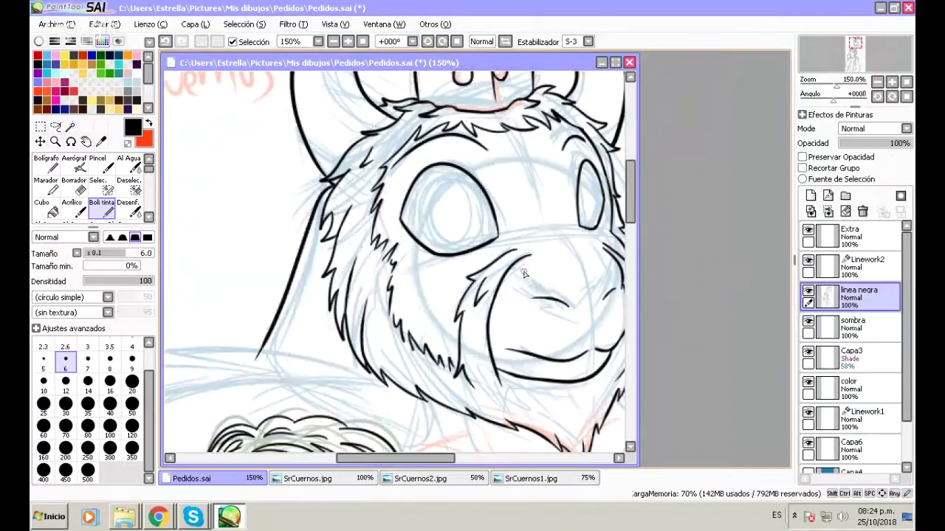
Ink the hanging shape's lower edge, clean up its overlapping corner, and curve its end from the cheek fur to the other character's hair.
{"action": "left_click_drag", "start_coordinate": [630, 197], "coordinate": [632, 224]}
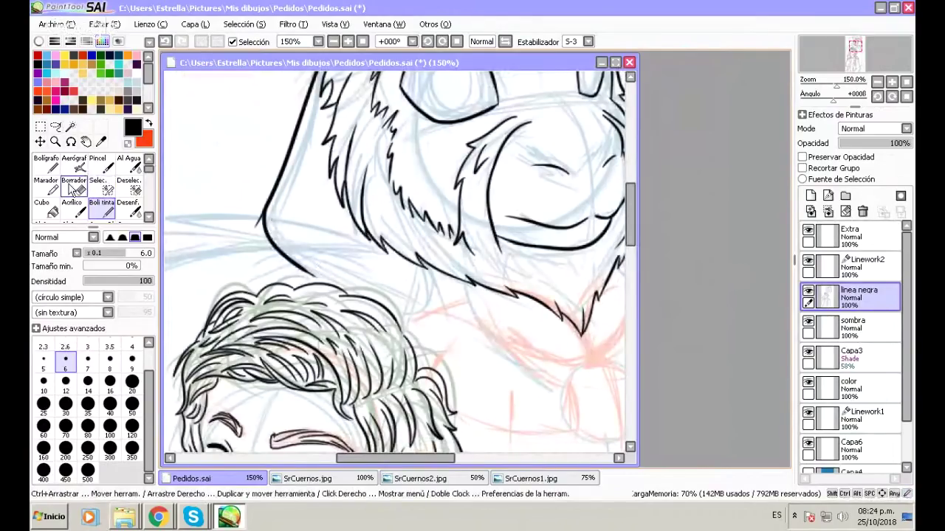
{"action": "left_click", "coordinate": [73, 186]}
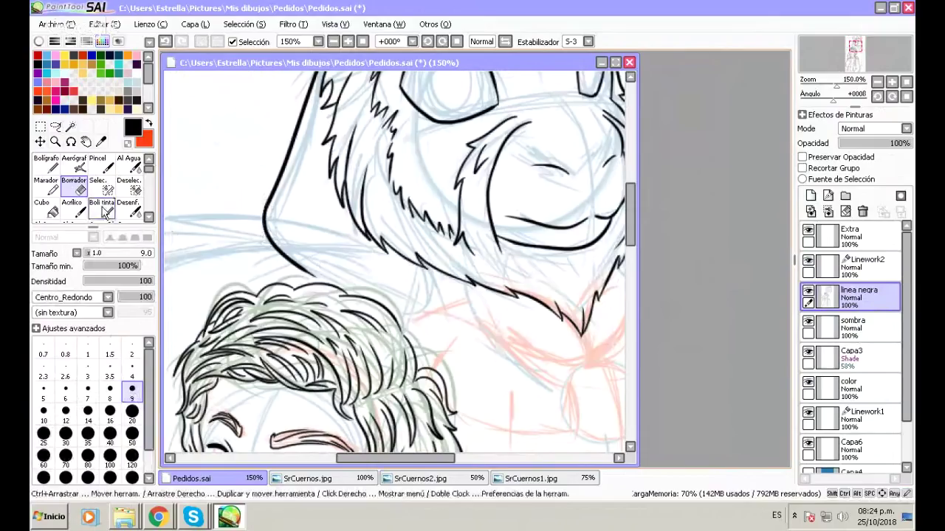
{"action": "left_click", "coordinate": [107, 211]}
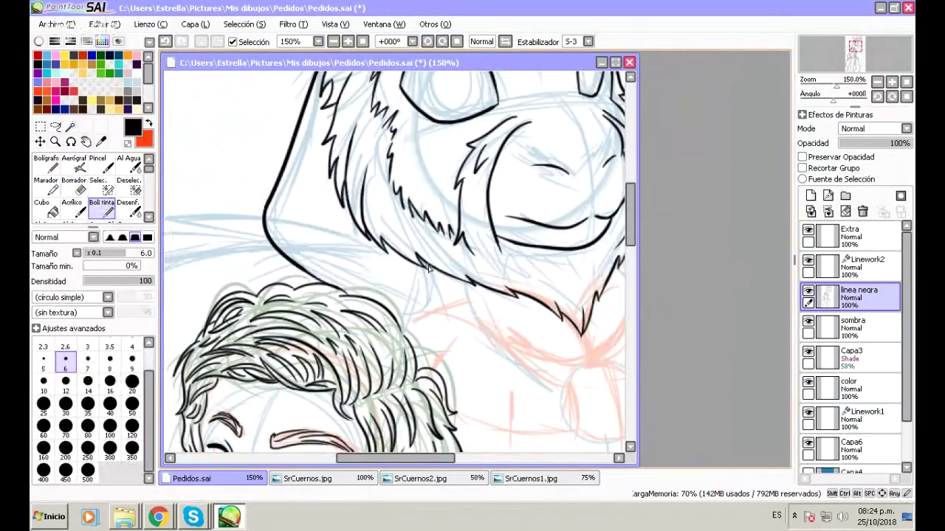
{"action": "mouse_move", "coordinate": [428, 268]}
{"action": "left_mouse_down"}
{"action": "mouse_move", "coordinate": [438, 294]}
{"action": "mouse_move", "coordinate": [398, 316]}
{"action": "mouse_move", "coordinate": [385, 310]}
{"action": "left_mouse_up"}
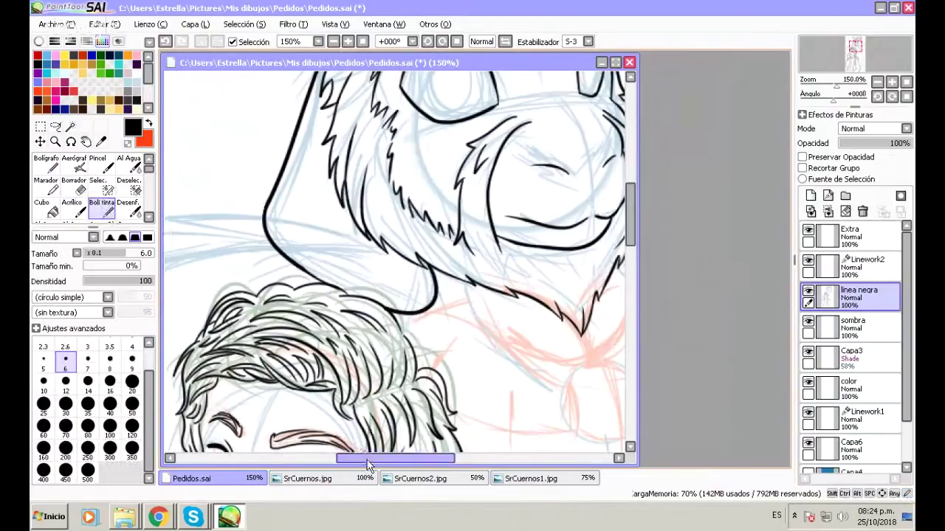
Flip the canvas view horizontally at 100% zoom to check the horned creature's head.
{"action": "left_click_drag", "start_coordinate": [368, 465], "coordinate": [415, 463]}
{"action": "left_click_drag", "start_coordinate": [631, 239], "coordinate": [633, 219]}
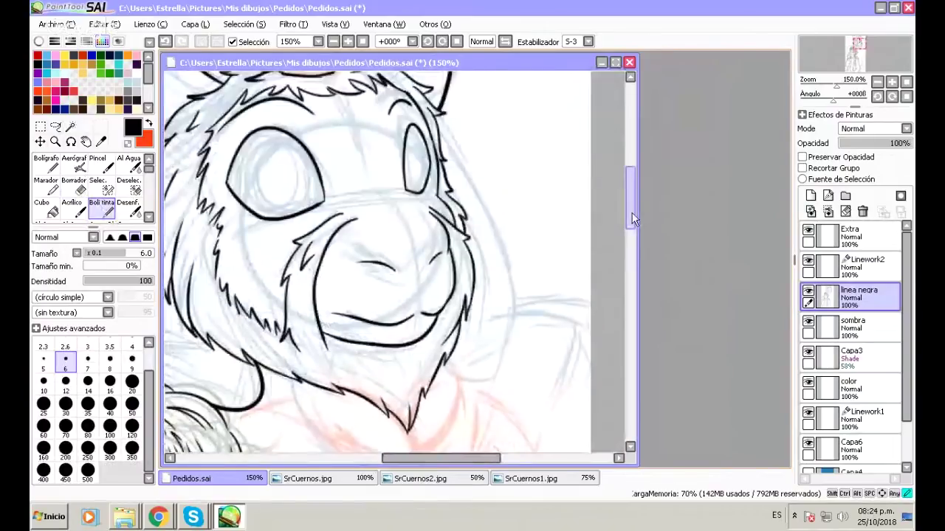
{"action": "scroll", "coordinate": [367, 86], "scroll_direction": "down", "scroll_amount": 1}
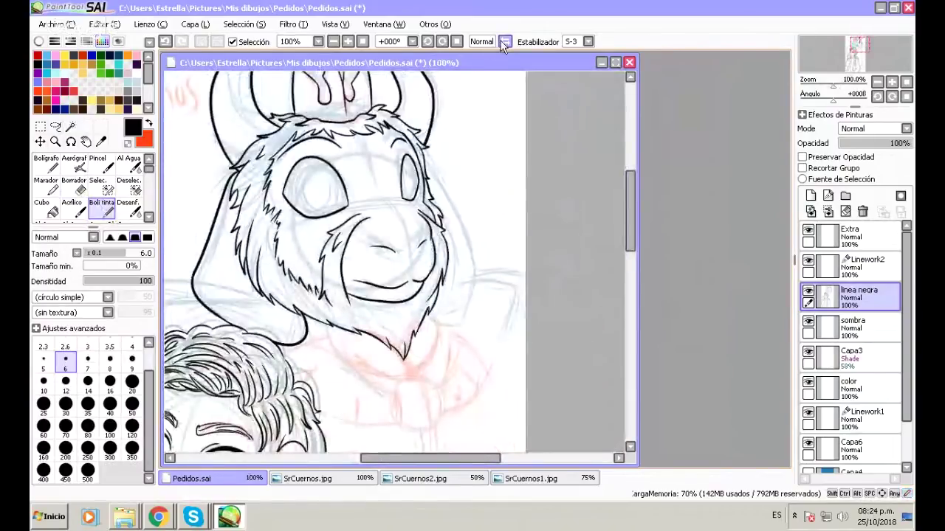
{"action": "left_click", "coordinate": [504, 42]}
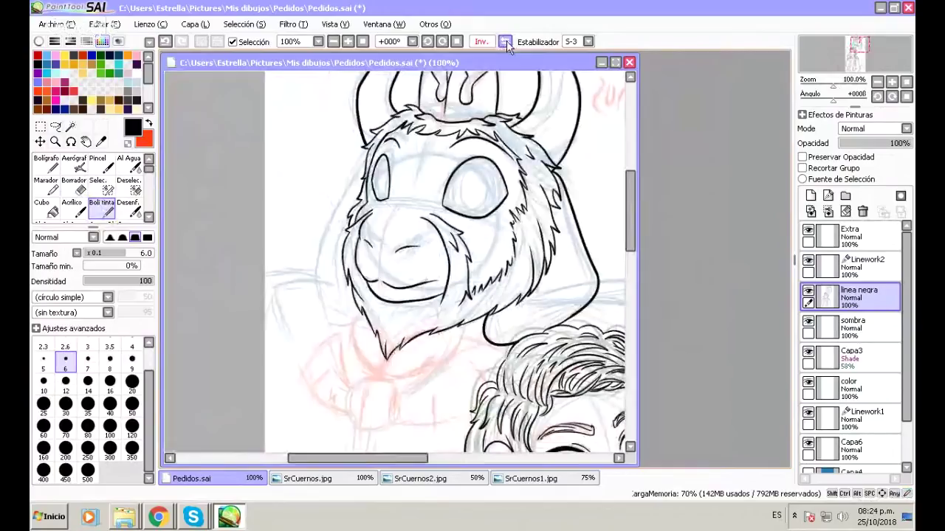
Restore the unmirrored canvas view and ink the long outer edge of the ear beside the character's narrow eye.
{"action": "left_click", "coordinate": [505, 42]}
{"action": "left_click", "coordinate": [348, 41]}
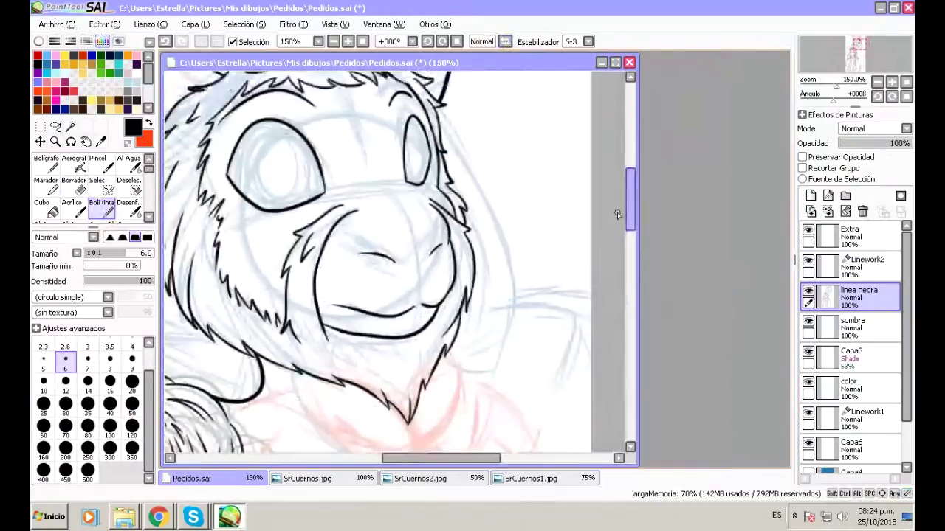
{"action": "left_click", "coordinate": [333, 42]}
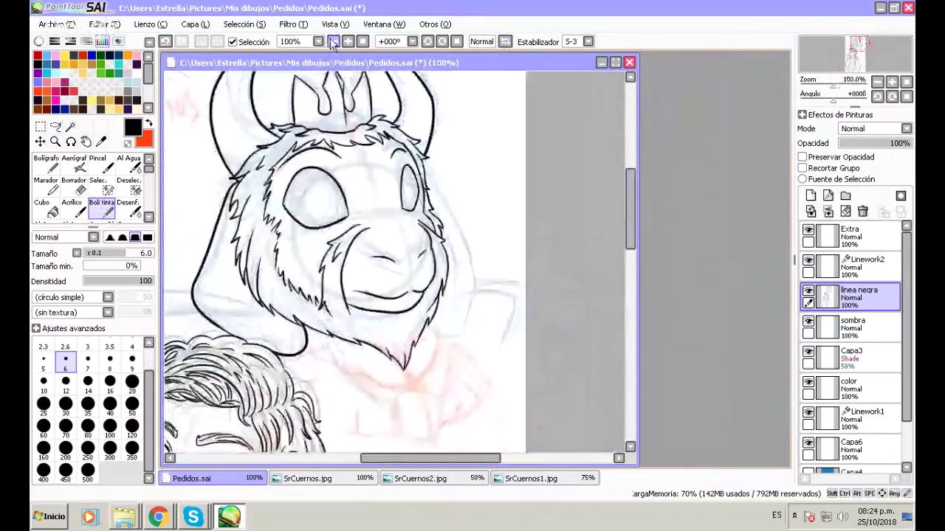
{"action": "left_click", "coordinate": [348, 41]}
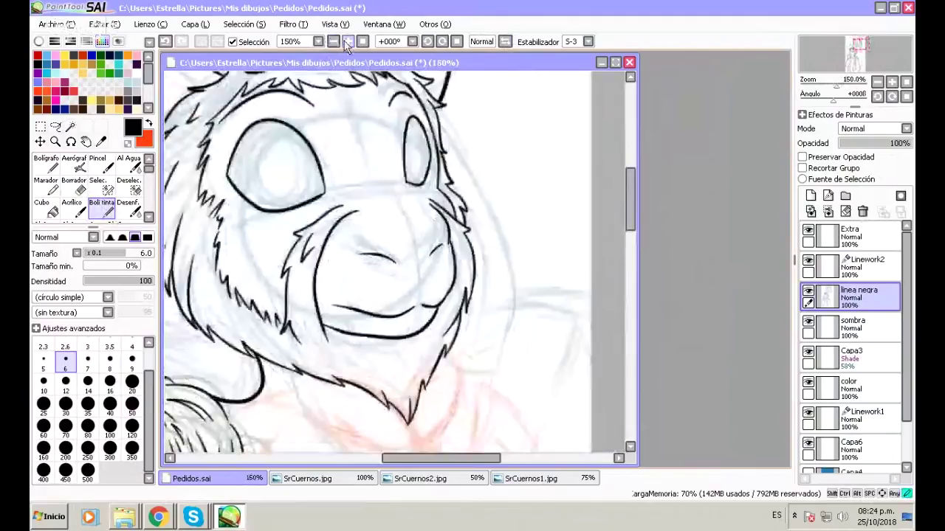
{"action": "left_click", "coordinate": [348, 41]}
{"action": "scroll", "coordinate": [616, 213], "scroll_direction": "up", "scroll_amount": 3}
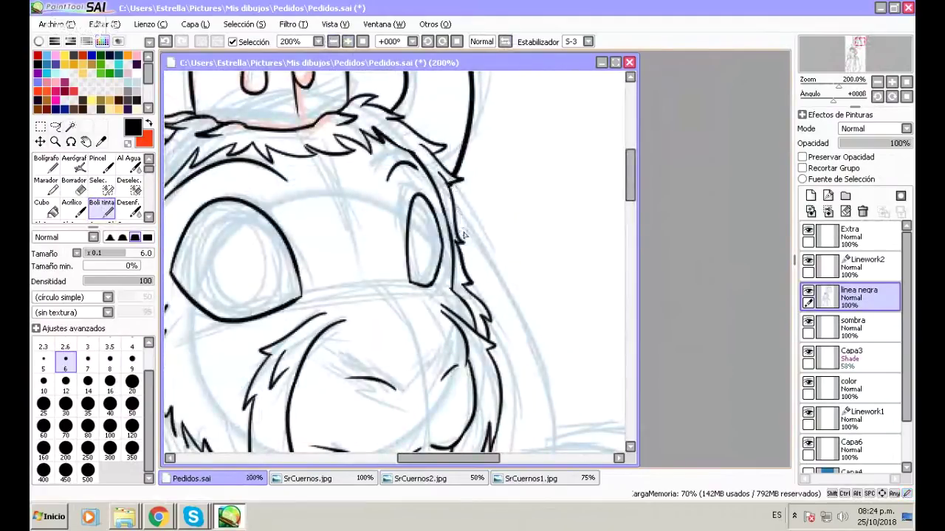
{"action": "left_click", "coordinate": [330, 43]}
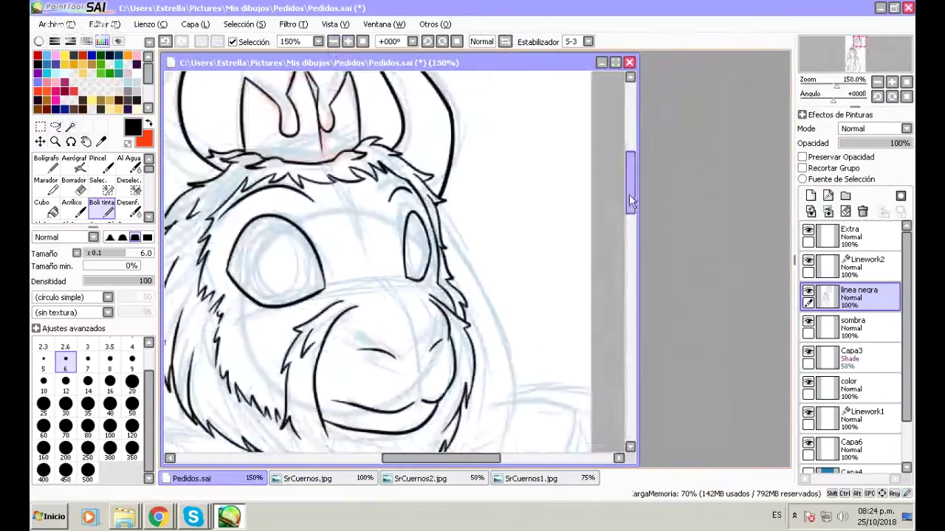
{"action": "left_click_drag", "start_coordinate": [631, 201], "coordinate": [631, 218]}
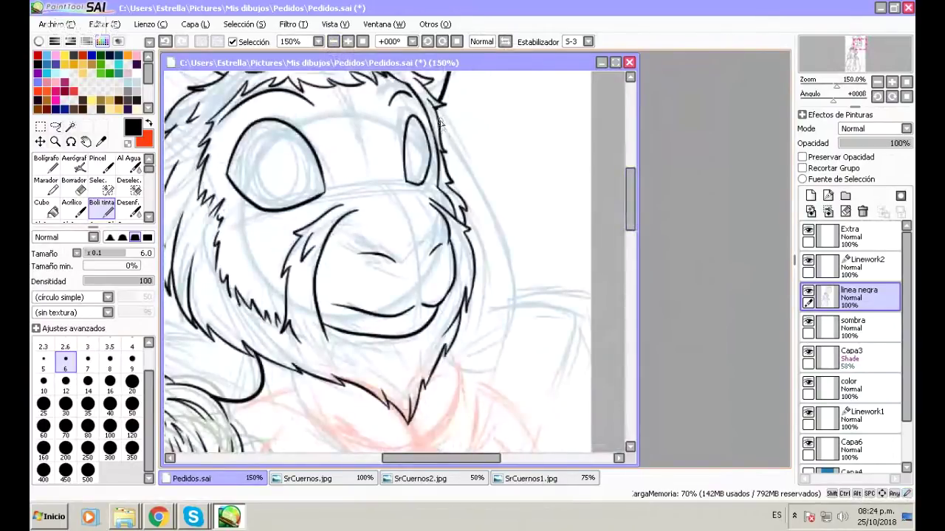
{"action": "left_click_drag", "start_coordinate": [437, 124], "coordinate": [436, 112]}
{"action": "left_click_drag", "start_coordinate": [473, 182], "coordinate": [494, 367]}
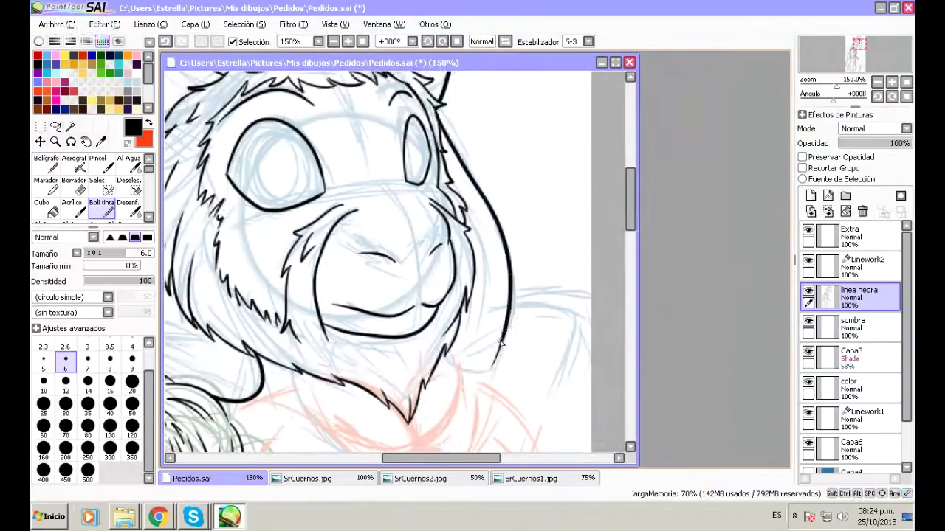
Ink the rounded lower tip of that ear, joining its outer edge to the furry jawline.
{"action": "left_click_drag", "start_coordinate": [626, 217], "coordinate": [626, 226]}
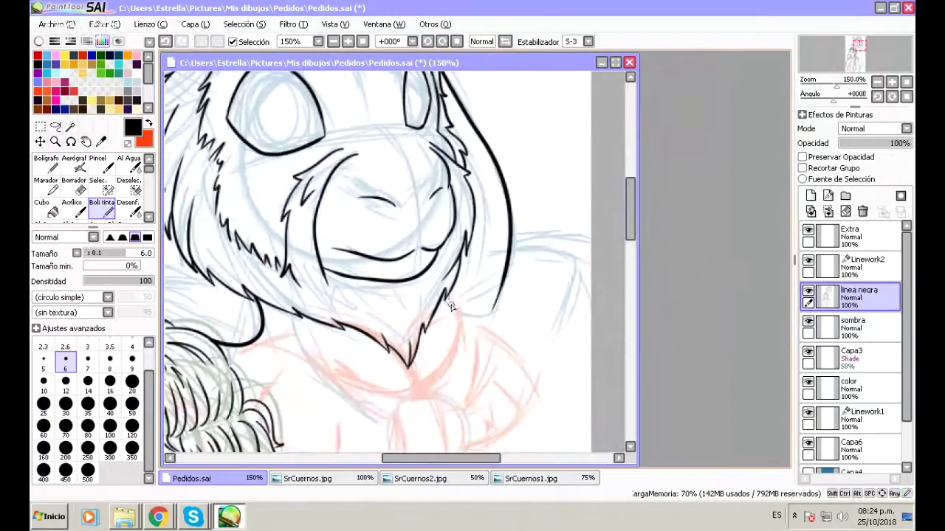
{"action": "mouse_move", "coordinate": [452, 293]}
{"action": "left_mouse_down"}
{"action": "mouse_move", "coordinate": [464, 328]}
{"action": "mouse_move", "coordinate": [510, 292]}
{"action": "mouse_move", "coordinate": [488, 313]}
{"action": "mouse_move", "coordinate": [474, 289]}
{"action": "mouse_move", "coordinate": [488, 323]}
{"action": "mouse_move", "coordinate": [494, 299]}
{"action": "mouse_move", "coordinate": [470, 324]}
{"action": "mouse_move", "coordinate": [492, 317]}
{"action": "mouse_move", "coordinate": [506, 281]}
{"action": "left_mouse_up"}
{"action": "key", "text": "ctrl+z"}
{"action": "key", "text": "ctrl+z"}
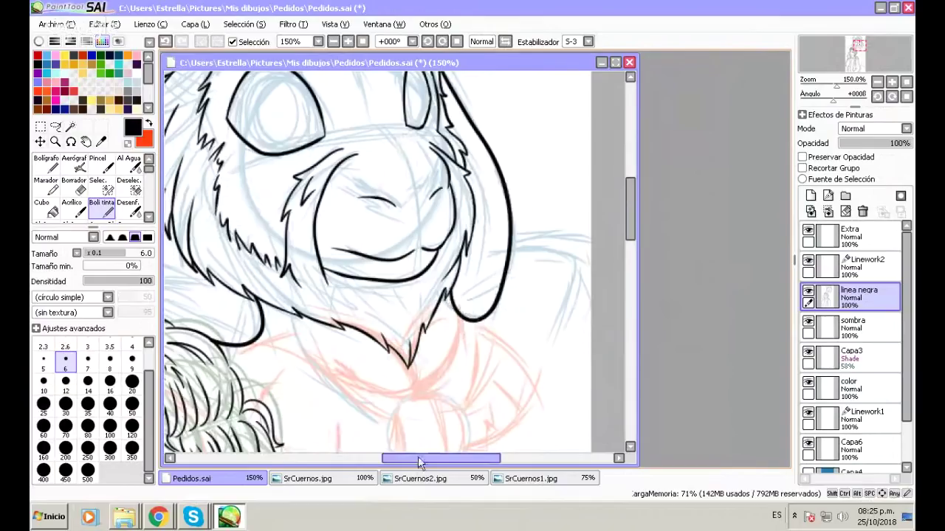
Stamp a solid black dot with the size 80 ink pen over the bow's sketched knot below the beard.
{"action": "scroll", "coordinate": [418, 456], "scroll_direction": "left", "scroll_amount": 3}
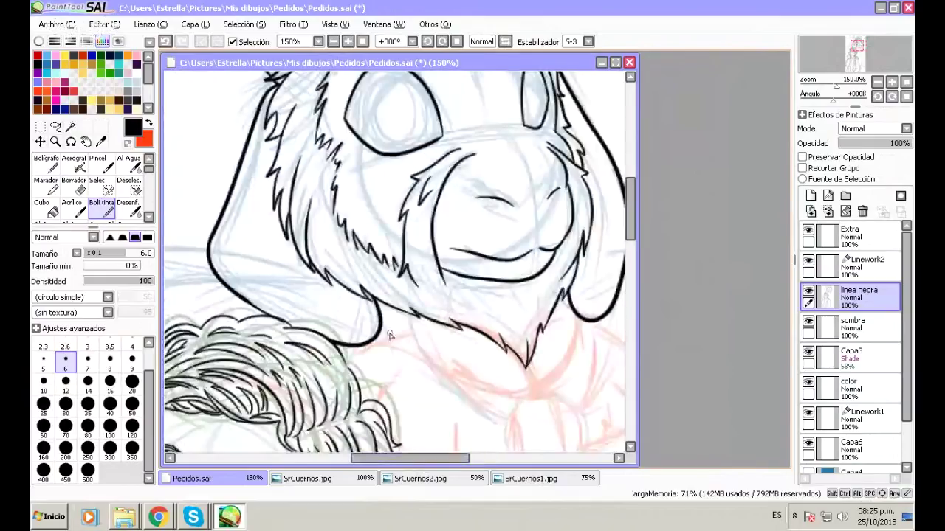
{"action": "mouse_move", "coordinate": [424, 457]}
{"action": "left_mouse_down"}
{"action": "mouse_move", "coordinate": [411, 457]}
{"action": "mouse_move", "coordinate": [426, 461]}
{"action": "left_mouse_up"}
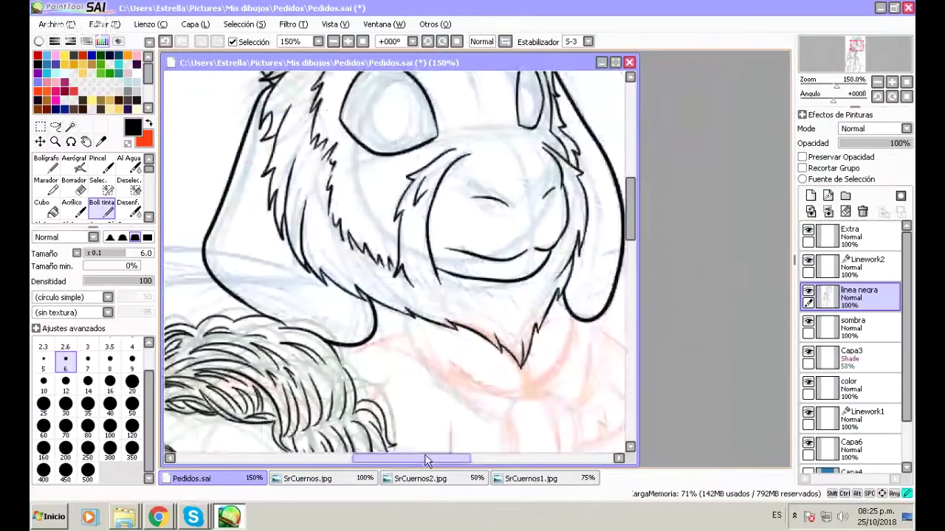
{"action": "scroll", "coordinate": [373, 149], "scroll_direction": "down", "scroll_amount": 1}
{"action": "scroll", "coordinate": [373, 149], "scroll_direction": "down", "scroll_amount": 1}
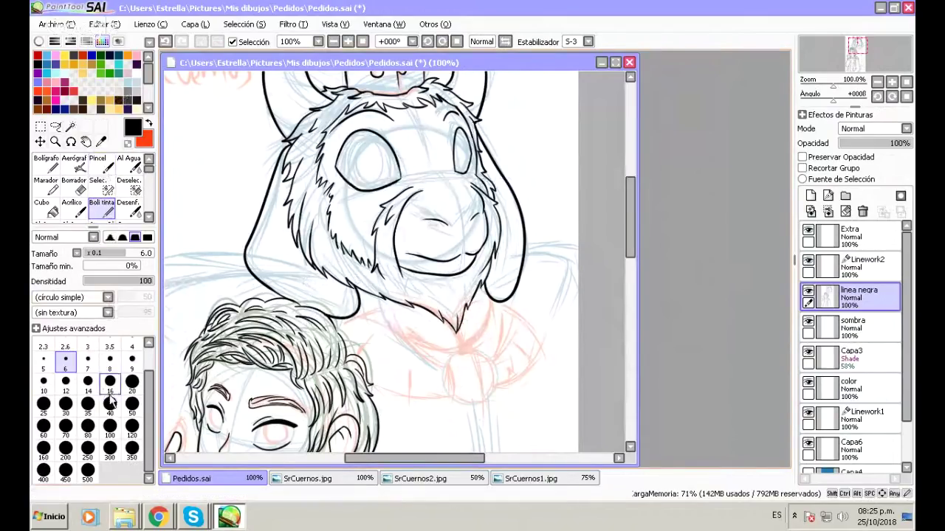
{"action": "left_click", "coordinate": [110, 427]}
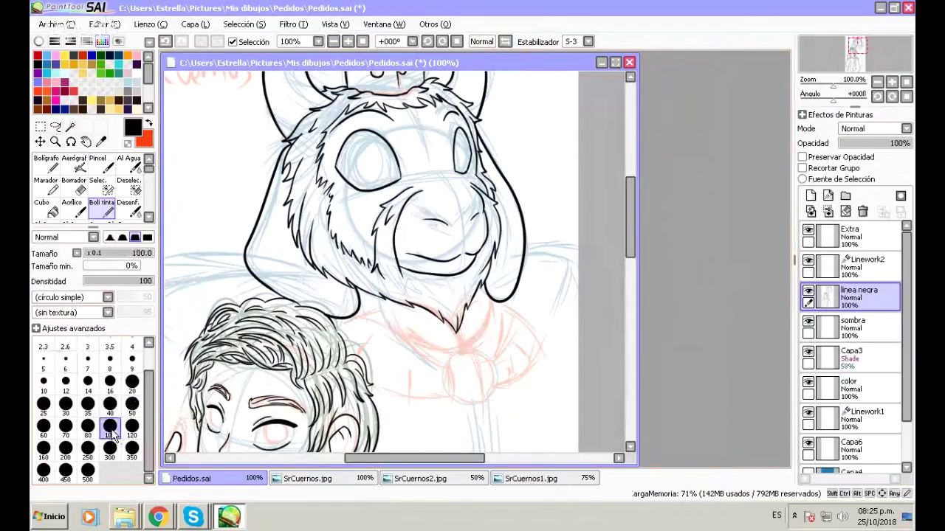
{"action": "left_click", "coordinate": [87, 427]}
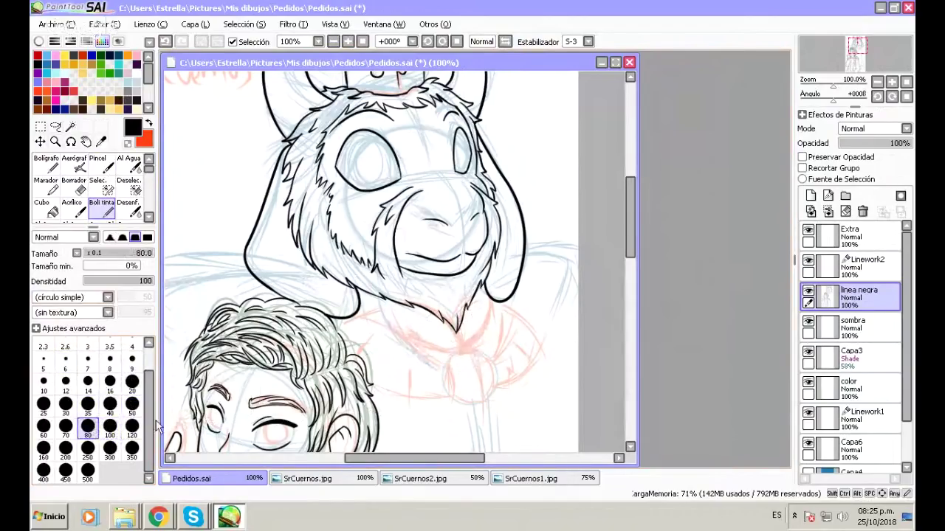
{"action": "left_click", "coordinate": [470, 381]}
{"action": "left_click_drag", "start_coordinate": [470, 381], "coordinate": [469, 381]}
Select the black dot's interior with the Magic Wand and cut it out, leaving a thin circular guide.
{"action": "left_click", "coordinate": [71, 127]}
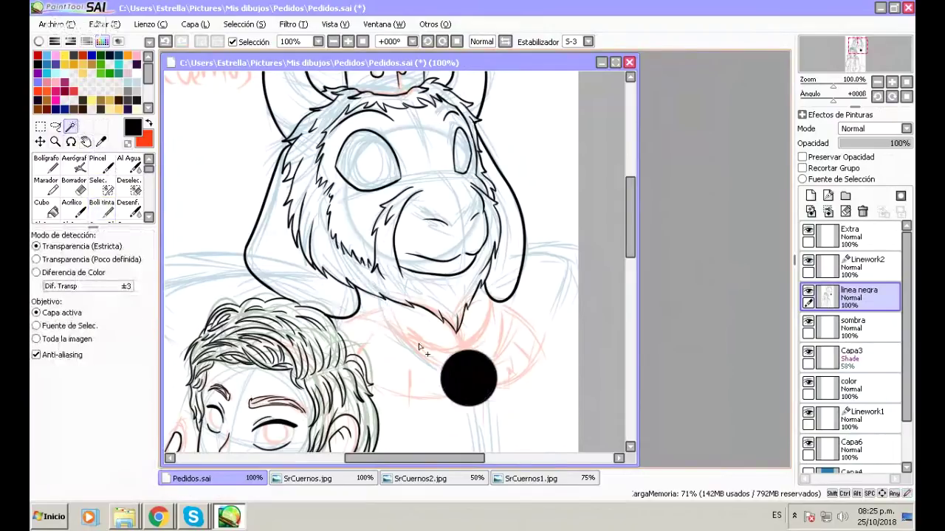
{"action": "left_click", "coordinate": [470, 381]}
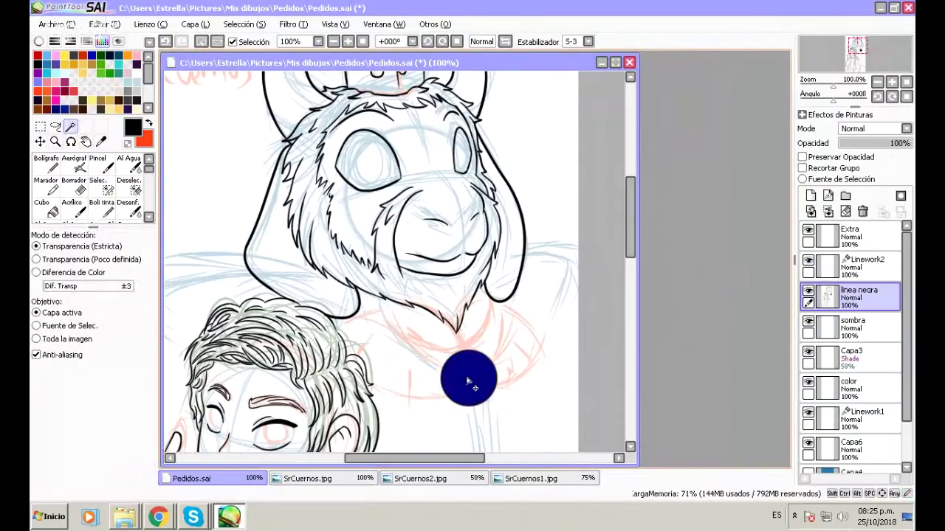
{"action": "key", "text": "ctrl"}
{"action": "key", "text": "ctrl+x"}
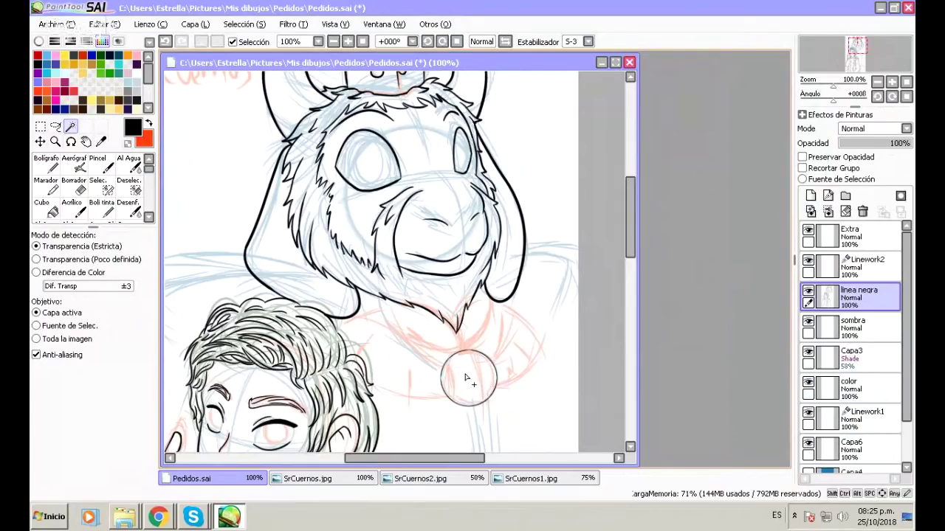
Trace the upper-left arc of the circular guide with the ink pen at size 7, undoing and redrawing uneven strokes.
{"action": "left_click", "coordinate": [101, 207]}
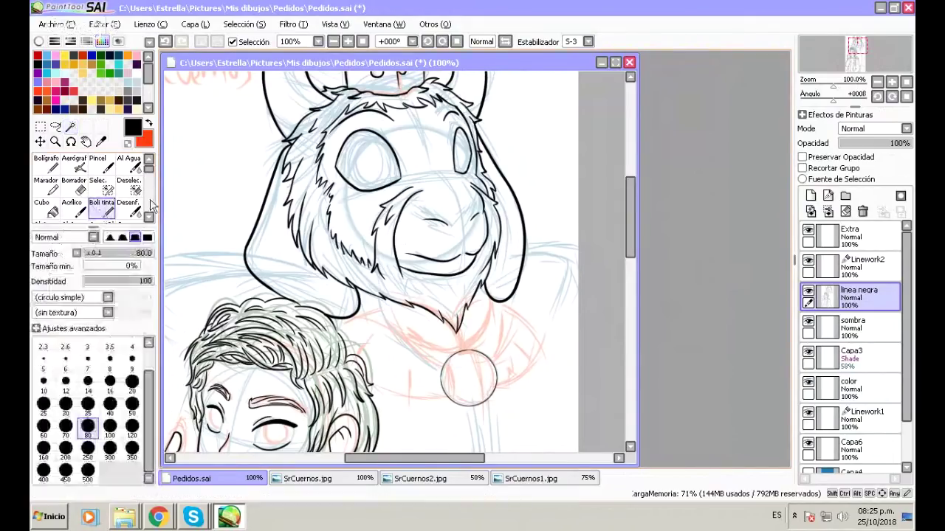
{"action": "left_click", "coordinate": [87, 360]}
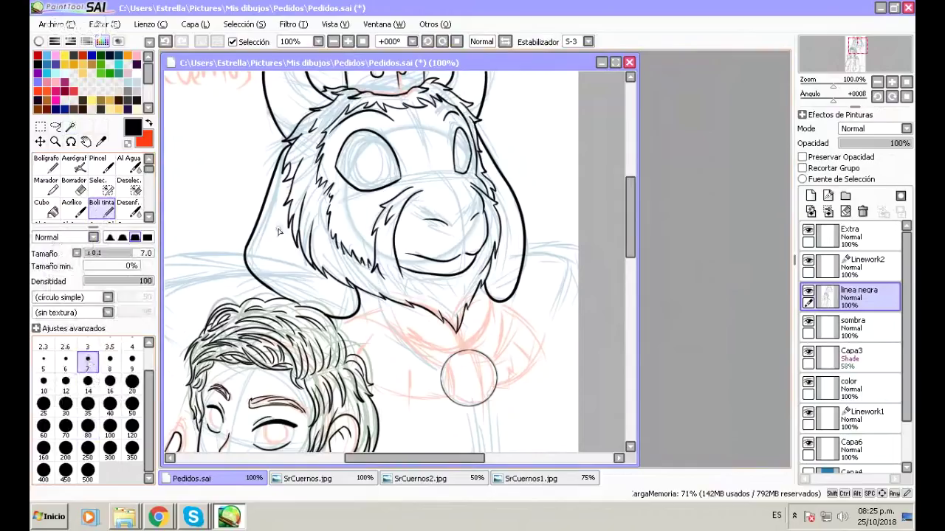
{"action": "left_click", "coordinate": [348, 41]}
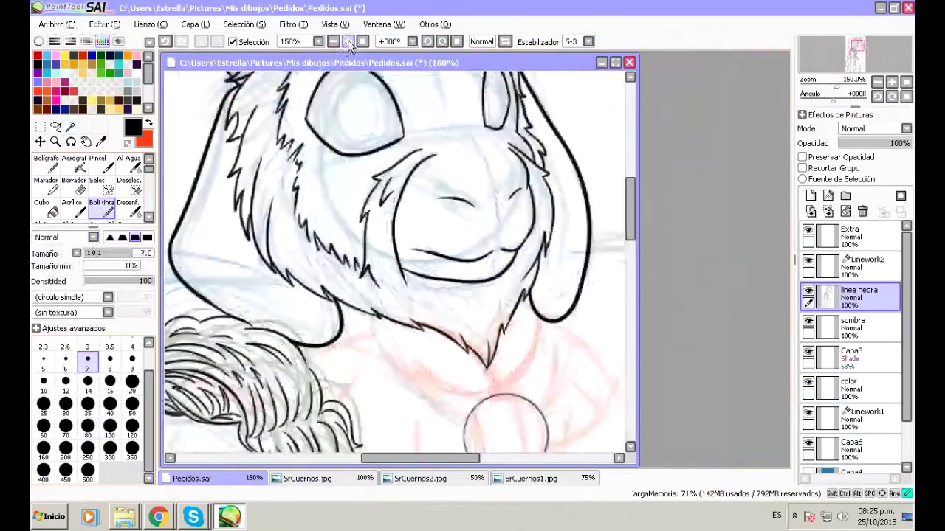
{"action": "left_click", "coordinate": [348, 39]}
{"action": "scroll", "coordinate": [414, 282], "scroll_direction": "down", "scroll_amount": 5}
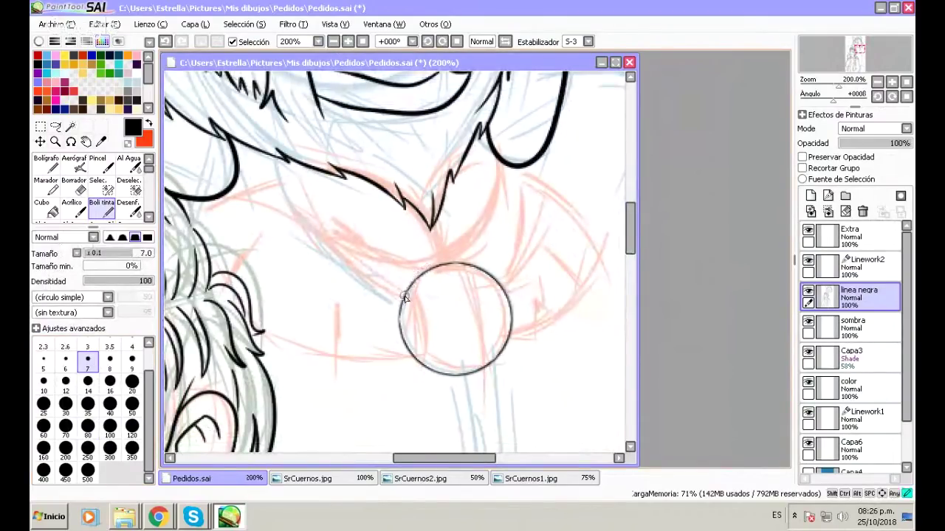
{"action": "left_click_drag", "start_coordinate": [404, 296], "coordinate": [439, 267]}
{"action": "key", "text": "ctrl+z"}
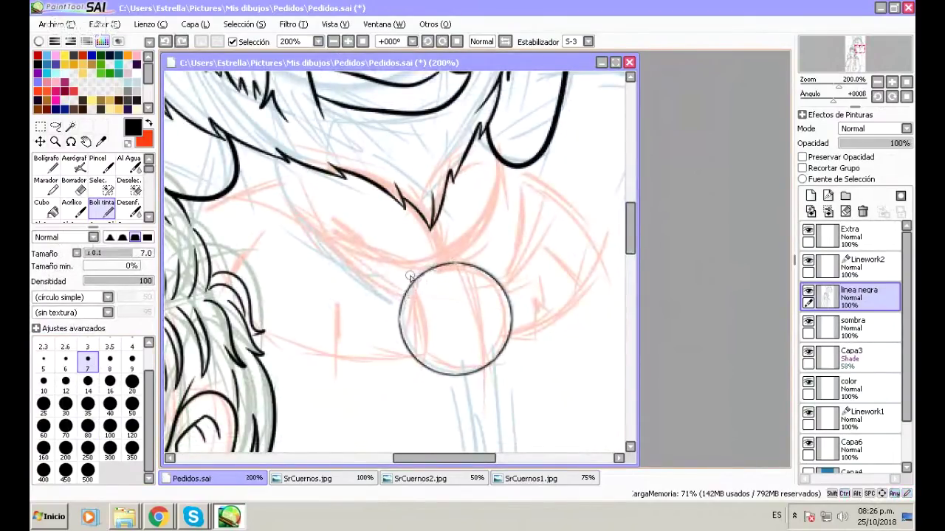
{"action": "left_click_drag", "start_coordinate": [404, 295], "coordinate": [452, 264]}
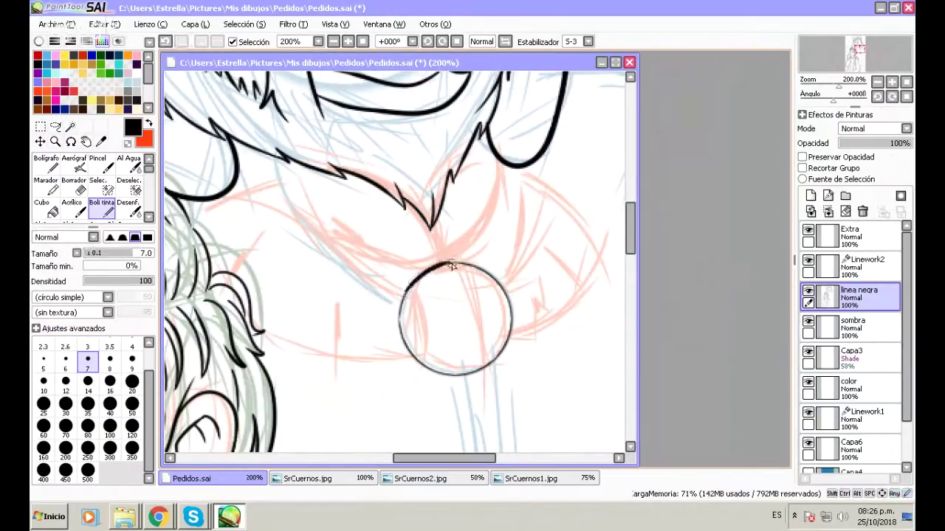
{"action": "key", "text": "ctrl+z"}
{"action": "left_click_drag", "start_coordinate": [404, 296], "coordinate": [470, 264]}
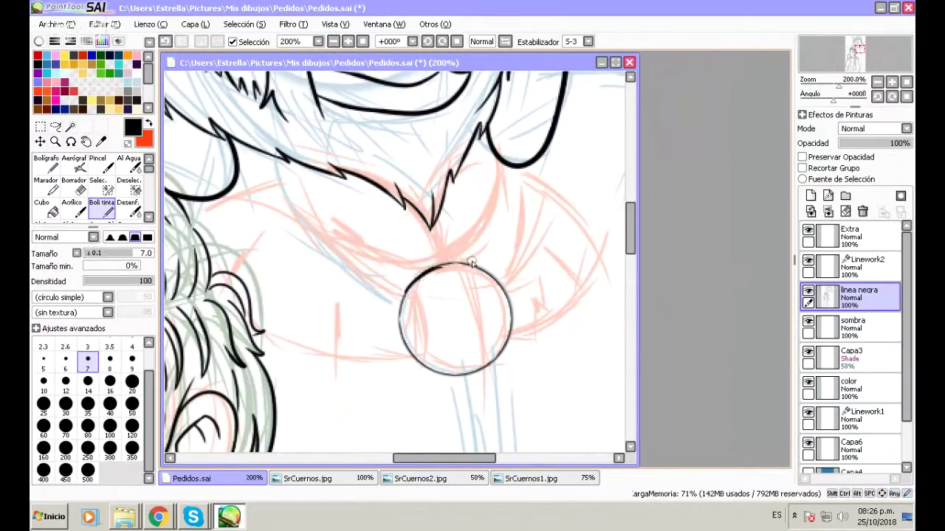
{"action": "key", "text": "ctrl+z"}
{"action": "left_click_drag", "start_coordinate": [405, 295], "coordinate": [469, 263]}
{"action": "key", "text": "ctrl+z"}
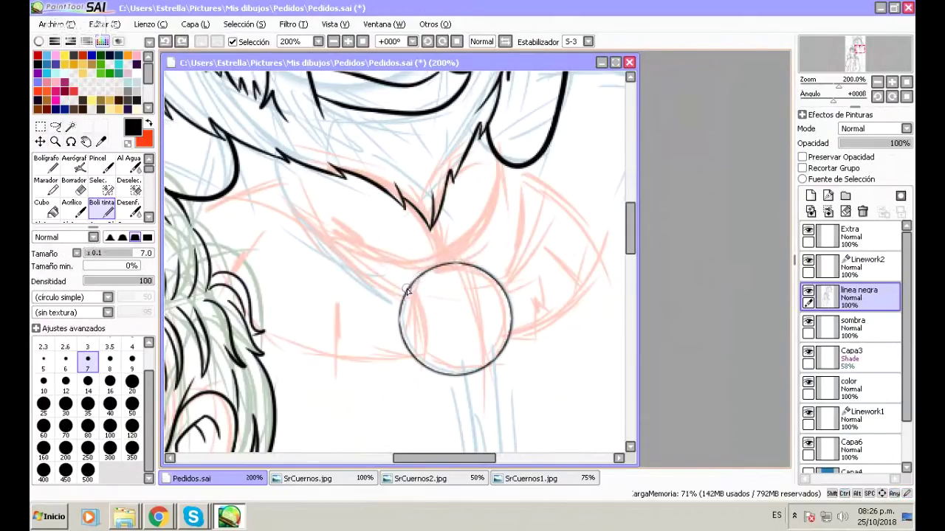
{"action": "left_click_drag", "start_coordinate": [427, 267], "coordinate": [467, 264]}
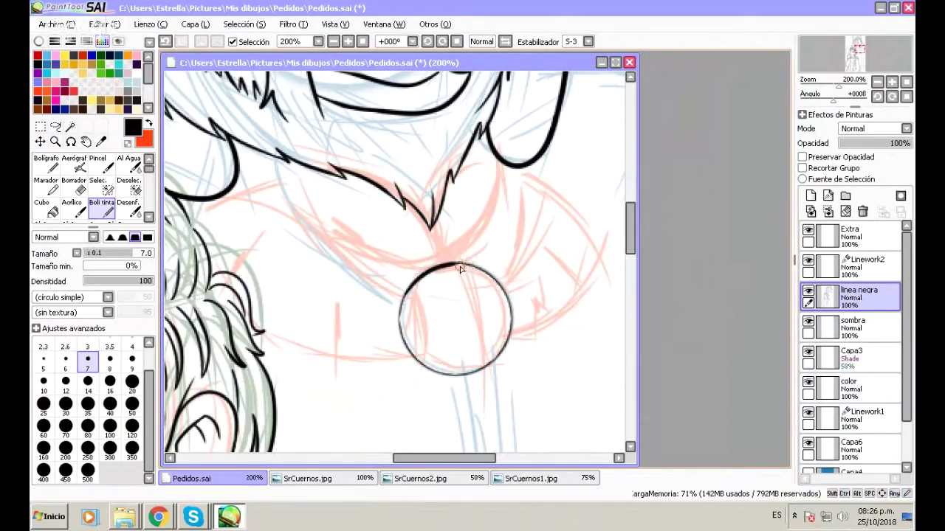
{"action": "key", "text": "ctrl+z"}
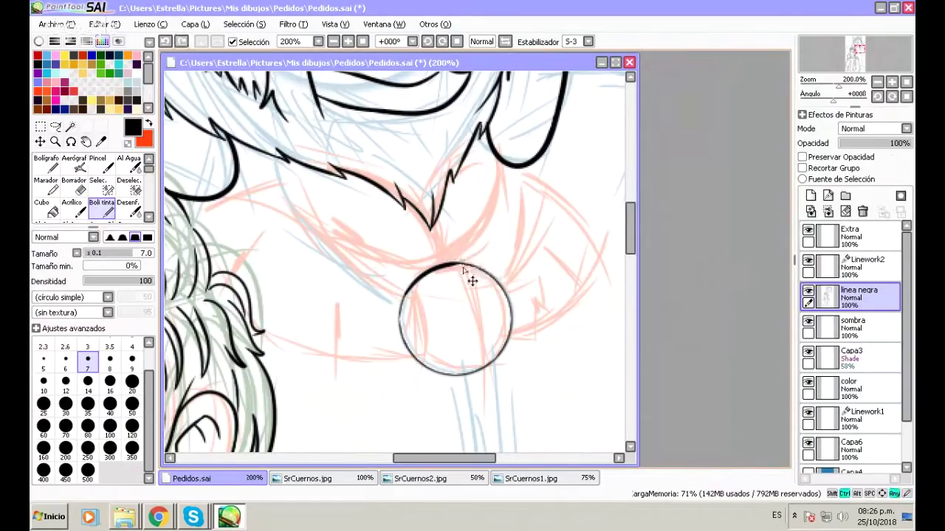
Thicken the circle's upper-right arc and continue the line down its right side, redrawing uneven strokes.
{"action": "left_click_drag", "start_coordinate": [444, 265], "coordinate": [502, 282]}
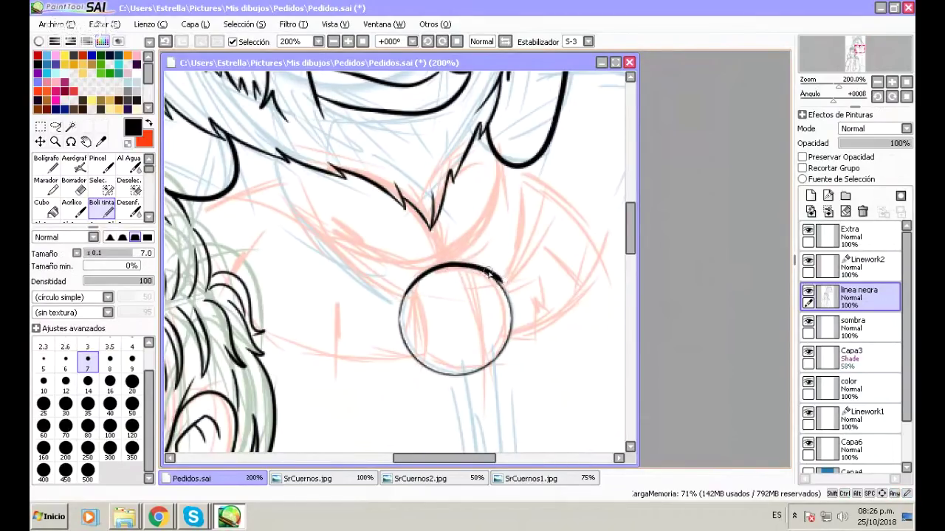
{"action": "key", "text": "ctrl+z"}
{"action": "left_click_drag", "start_coordinate": [449, 264], "coordinate": [504, 282]}
{"action": "key", "text": "ctrl+z"}
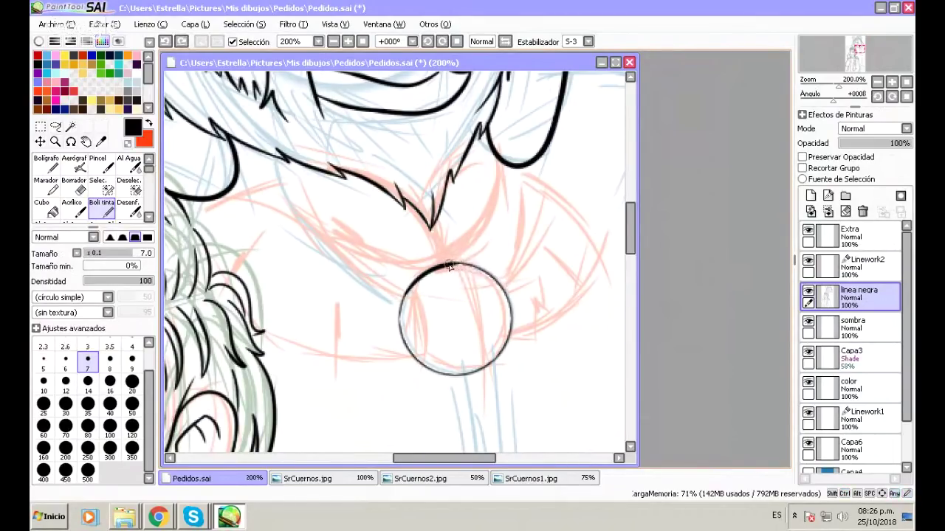
{"action": "left_click_drag", "start_coordinate": [443, 264], "coordinate": [509, 297]}
{"action": "key", "text": "ctrl+z"}
{"action": "mouse_move", "coordinate": [442, 265]}
{"action": "left_mouse_down"}
{"action": "mouse_move", "coordinate": [473, 266]}
{"action": "mouse_move", "coordinate": [506, 297]}
{"action": "left_mouse_up"}
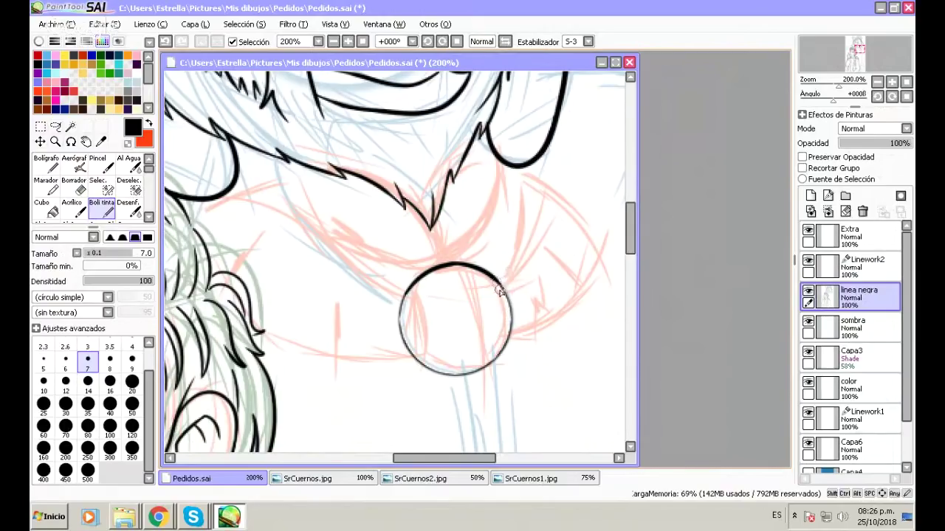
{"action": "left_click_drag", "start_coordinate": [498, 285], "coordinate": [511, 338]}
Ink the circle's lower arc from its lower left around to the right side, redrawing uneven strokes.
{"action": "left_click_drag", "start_coordinate": [633, 248], "coordinate": [634, 256]}
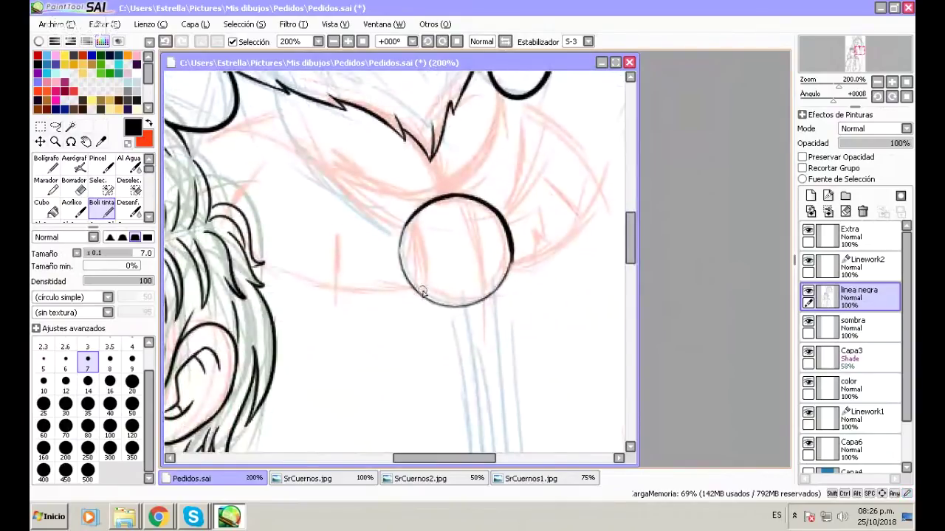
{"action": "left_click_drag", "start_coordinate": [408, 284], "coordinate": [445, 307]}
{"action": "key", "text": "ctrl+z"}
{"action": "key", "text": "ctrl+y"}
{"action": "key", "text": "ctrl+z"}
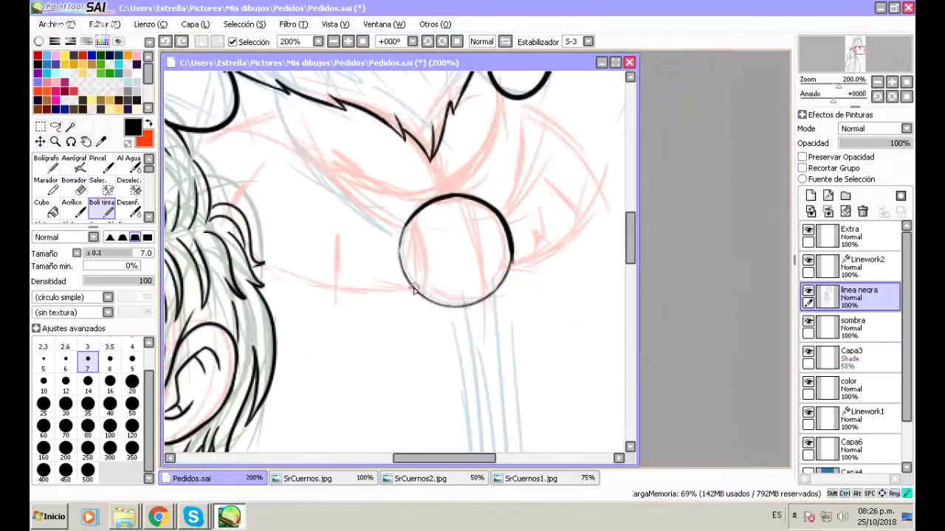
{"action": "mouse_move", "coordinate": [409, 282]}
{"action": "left_mouse_down"}
{"action": "mouse_move", "coordinate": [451, 309]}
{"action": "mouse_move", "coordinate": [475, 301]}
{"action": "mouse_move", "coordinate": [512, 250]}
{"action": "mouse_move", "coordinate": [489, 293]}
{"action": "mouse_move", "coordinate": [511, 264]}
{"action": "mouse_move", "coordinate": [459, 307]}
{"action": "mouse_move", "coordinate": [495, 298]}
{"action": "mouse_move", "coordinate": [509, 277]}
{"action": "left_mouse_up"}
{"action": "key", "text": "ctrl+z"}
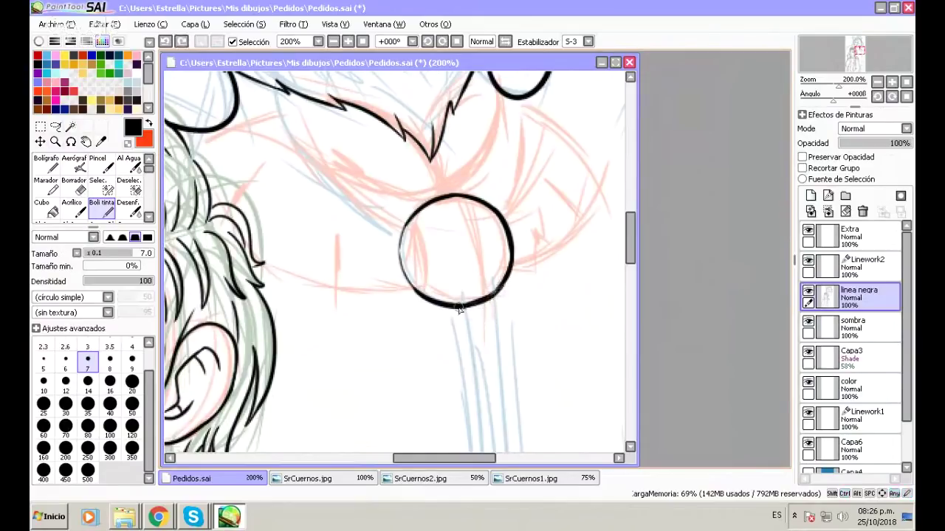
{"action": "key", "text": "ctrl+z"}
{"action": "mouse_move", "coordinate": [453, 307]}
{"action": "left_mouse_down"}
{"action": "mouse_move", "coordinate": [493, 293]}
{"action": "mouse_move", "coordinate": [512, 270]}
{"action": "left_mouse_up"}
{"action": "key", "text": "ctrl+z"}
{"action": "mouse_move", "coordinate": [459, 308]}
{"action": "left_mouse_down"}
{"action": "mouse_move", "coordinate": [508, 285]}
{"action": "mouse_move", "coordinate": [514, 254]}
{"action": "left_mouse_up"}
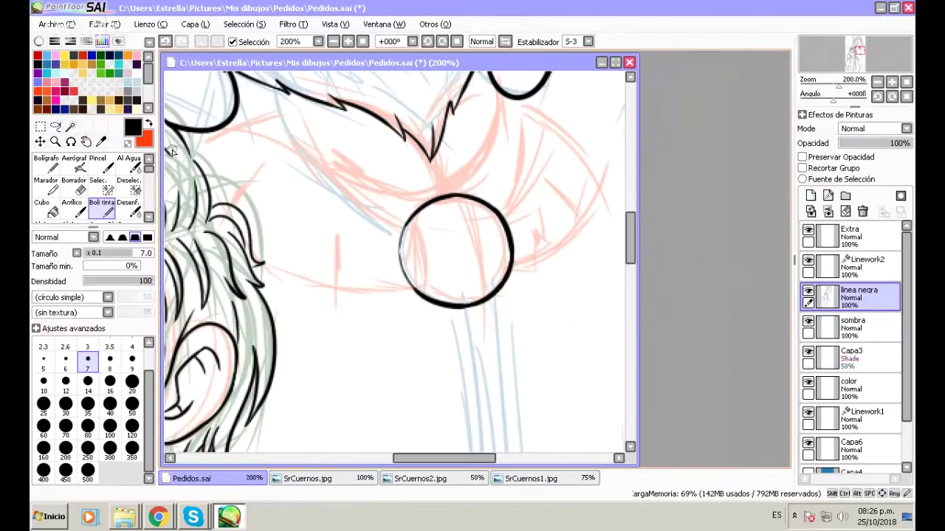
Erase the thin leftover guide line on the circle's left side with the size 9 eraser.
{"action": "left_click", "coordinate": [74, 185]}
{"action": "left_click_drag", "start_coordinate": [393, 230], "coordinate": [404, 289]}
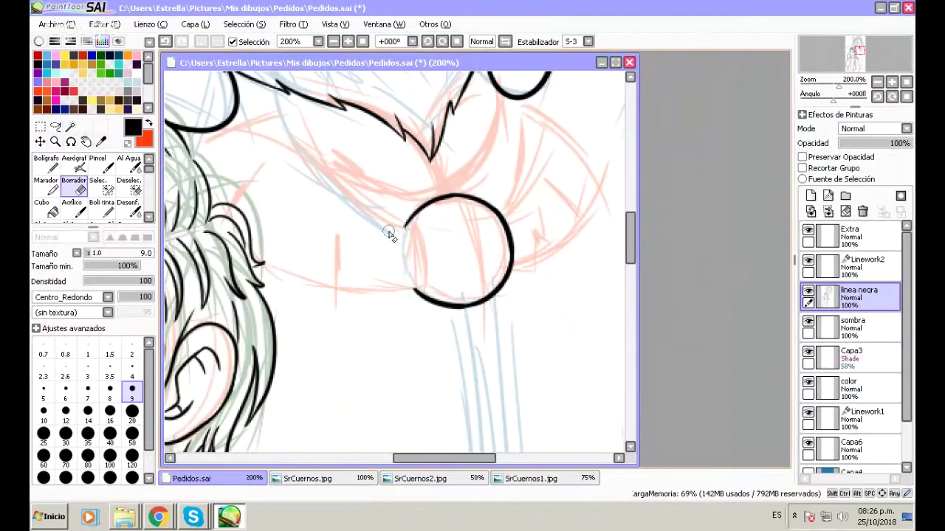
Ink the upper edge of the bow's left loop with the size 7 ink pen, from the knot to the ear, redrawing uneven strokes.
{"action": "left_click", "coordinate": [101, 206]}
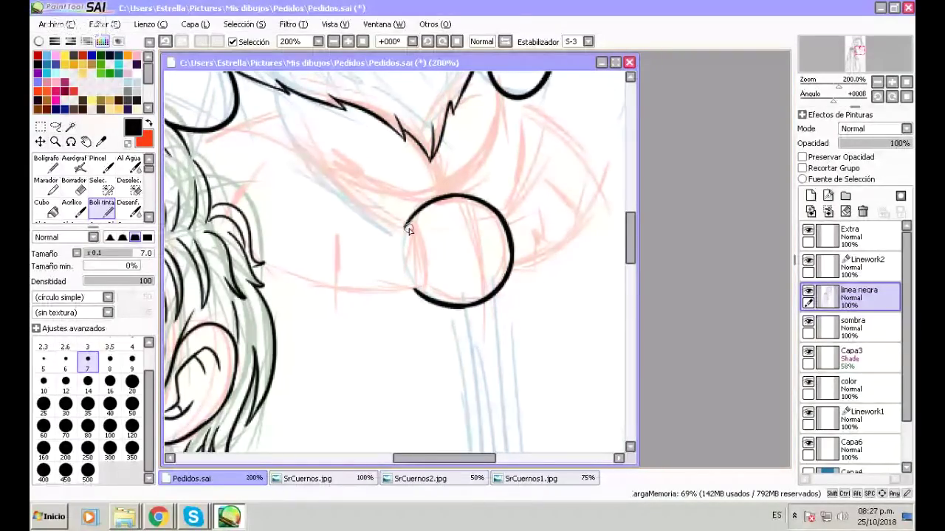
{"action": "left_click_drag", "start_coordinate": [408, 229], "coordinate": [310, 140]}
{"action": "key", "text": "ctrl+z"}
{"action": "mouse_move", "coordinate": [406, 225]}
{"action": "left_mouse_down"}
{"action": "mouse_move", "coordinate": [310, 142]}
{"action": "mouse_move", "coordinate": [231, 119]}
{"action": "left_mouse_up"}
{"action": "key", "text": "ctrl+z"}
{"action": "mouse_move", "coordinate": [321, 156]}
{"action": "left_mouse_down"}
{"action": "mouse_move", "coordinate": [273, 133]}
{"action": "mouse_move", "coordinate": [214, 122]}
{"action": "left_mouse_up"}
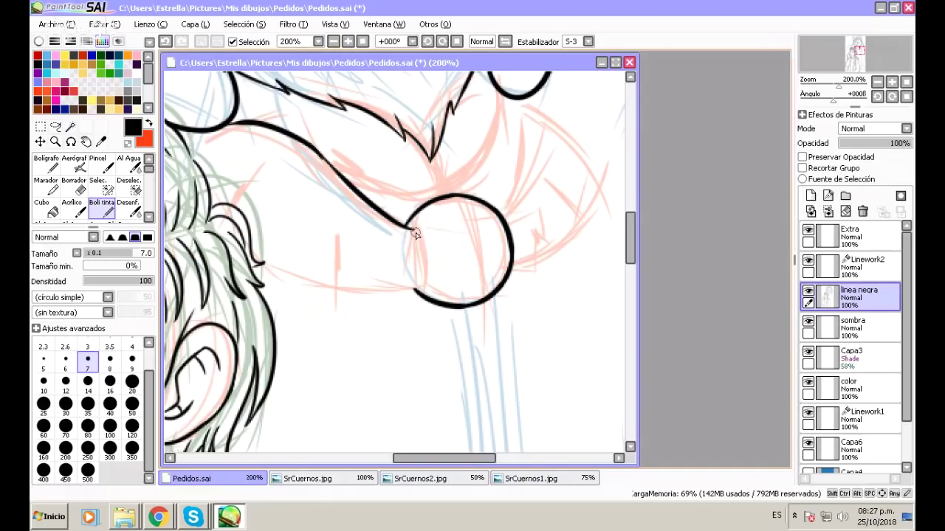
Close the open left side of the round knot with an inward-curving line, undoing and redrawing uneven strokes.
{"action": "left_click_drag", "start_coordinate": [414, 231], "coordinate": [414, 295]}
{"action": "key", "text": "ctrl+z"}
{"action": "left_click_drag", "start_coordinate": [415, 233], "coordinate": [415, 296]}
{"action": "key", "text": "ctrl+z"}
{"action": "mouse_move", "coordinate": [409, 226]}
{"action": "left_mouse_down"}
{"action": "mouse_move", "coordinate": [421, 268]}
{"action": "mouse_move", "coordinate": [415, 299]}
{"action": "left_mouse_up"}
{"action": "key", "text": "ctrl+z"}
{"action": "mouse_move", "coordinate": [409, 226]}
{"action": "left_mouse_down"}
{"action": "mouse_move", "coordinate": [419, 256]}
{"action": "mouse_move", "coordinate": [415, 299]}
{"action": "left_mouse_up"}
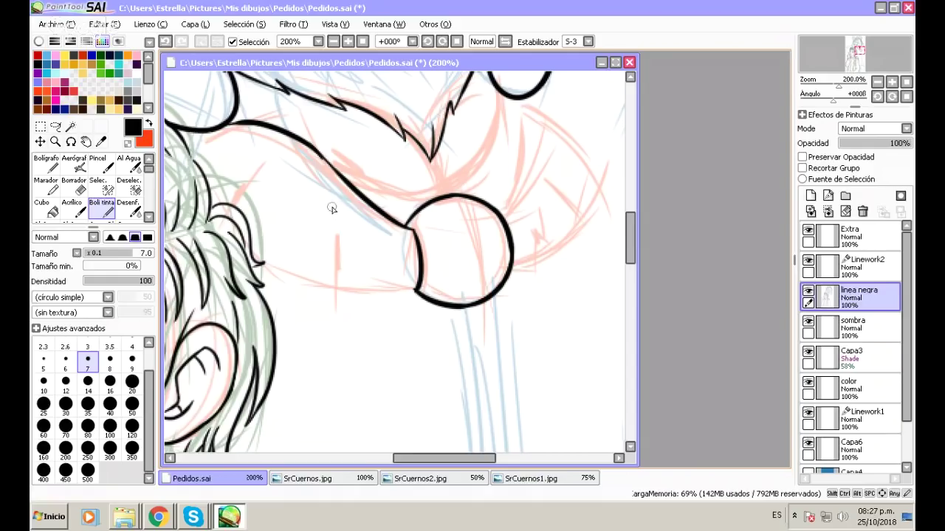
Ink a short vertical fold in the bow's left loop and the lower edge from that fold to the knot.
{"action": "mouse_move", "coordinate": [334, 232]}
{"action": "left_mouse_down"}
{"action": "mouse_move", "coordinate": [334, 288]}
{"action": "mouse_move", "coordinate": [355, 299]}
{"action": "mouse_move", "coordinate": [332, 287]}
{"action": "mouse_move", "coordinate": [338, 292]}
{"action": "mouse_move", "coordinate": [418, 296]}
{"action": "left_mouse_up"}
{"action": "key", "text": "ctrl+z"}
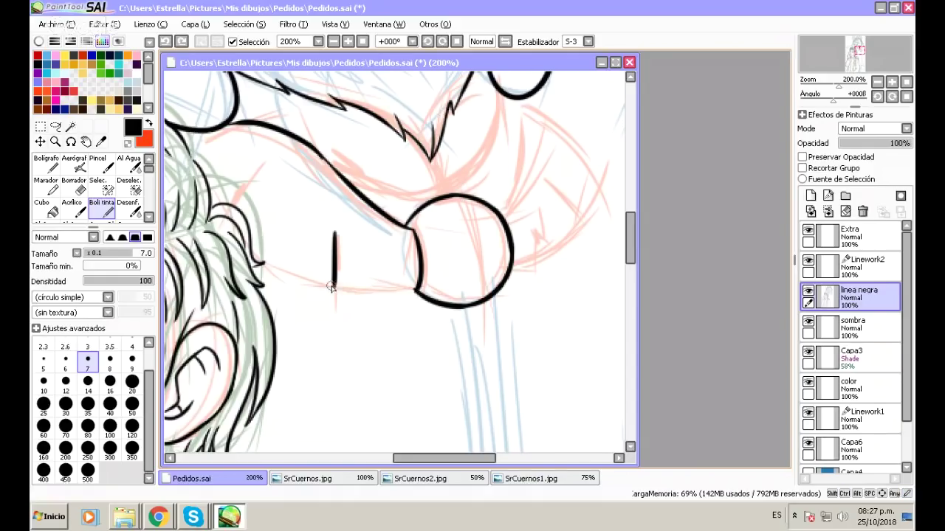
{"action": "left_click_drag", "start_coordinate": [333, 286], "coordinate": [417, 296]}
{"action": "key", "text": "ctrl+z"}
{"action": "left_click_drag", "start_coordinate": [336, 287], "coordinate": [414, 294]}
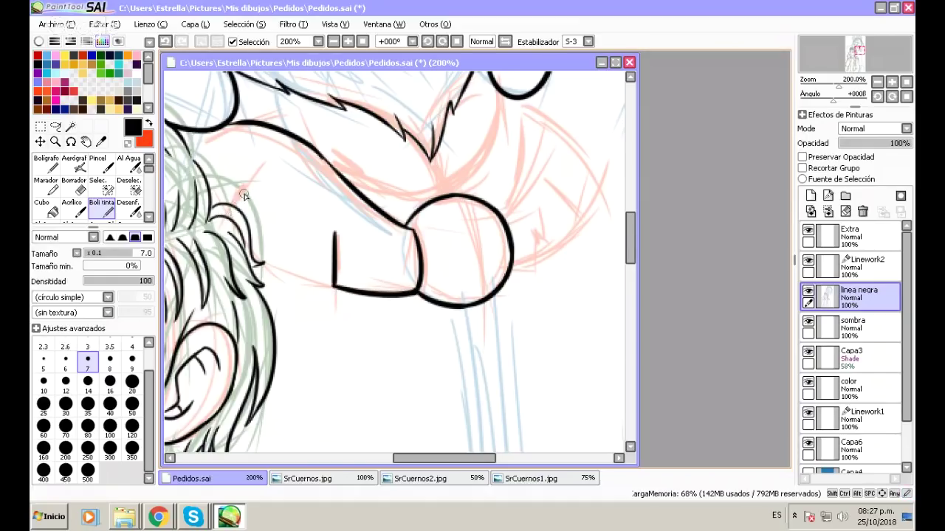
Add the diagonal fold above the hair and continue the left loop's lower edge between the hair and the vertical fold.
{"action": "left_click_drag", "start_coordinate": [260, 164], "coordinate": [230, 205]}
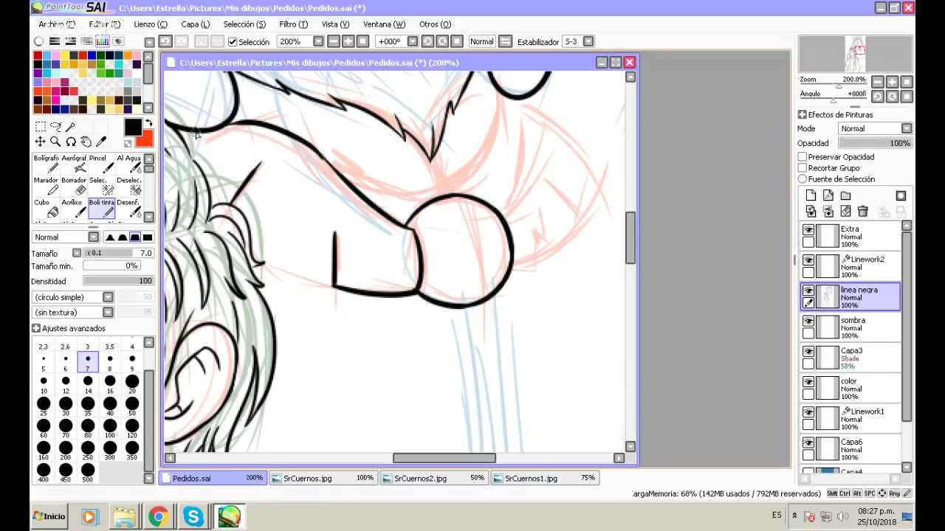
{"action": "left_click_drag", "start_coordinate": [195, 132], "coordinate": [176, 145]}
{"action": "left_click_drag", "start_coordinate": [260, 266], "coordinate": [336, 287]}
{"action": "key", "text": "ctrl+z"}
{"action": "mouse_move", "coordinate": [258, 265]}
{"action": "left_mouse_down"}
{"action": "mouse_move", "coordinate": [334, 284]}
{"action": "mouse_move", "coordinate": [330, 248]}
{"action": "left_mouse_up"}
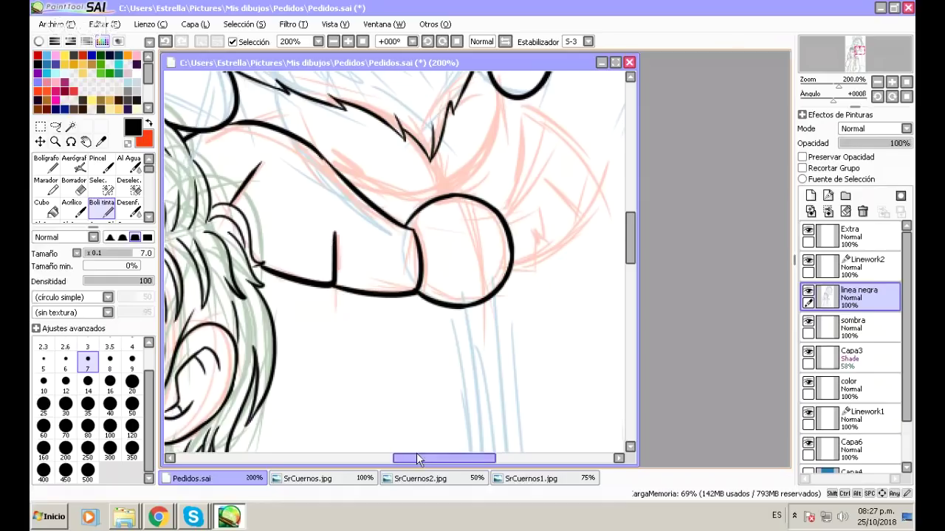
Ink the short vertical line below the chin fur and the curved collar edges running from it to both sides.
{"action": "left_click_drag", "start_coordinate": [418, 460], "coordinate": [431, 460]}
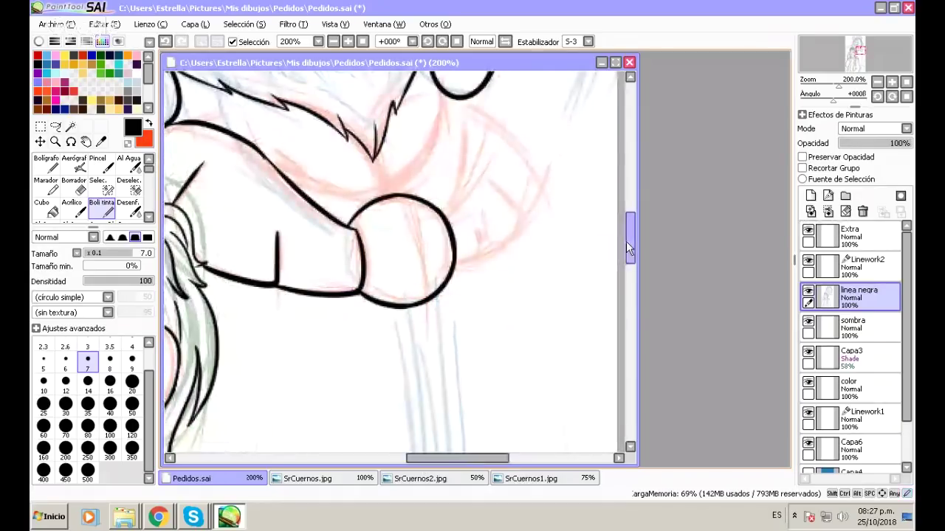
{"action": "left_click_drag", "start_coordinate": [628, 249], "coordinate": [630, 239]}
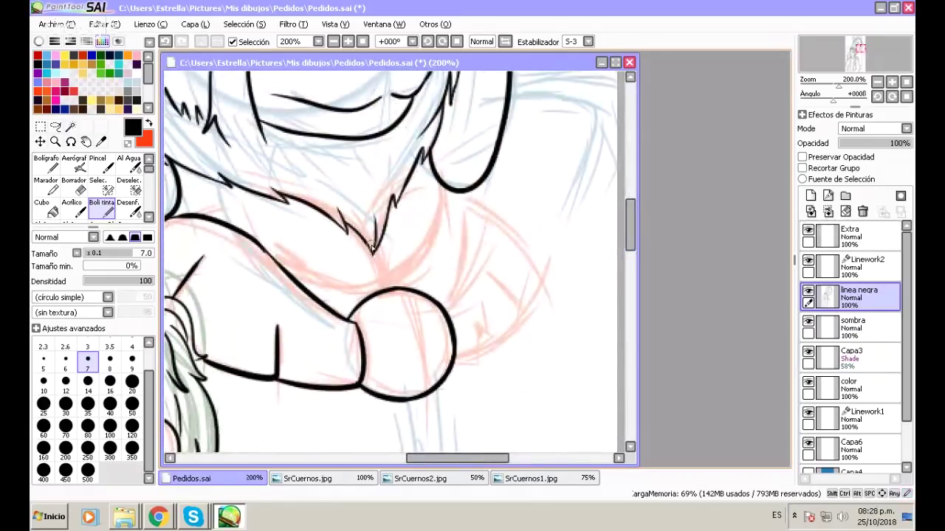
{"action": "left_click_drag", "start_coordinate": [373, 255], "coordinate": [369, 288]}
{"action": "left_click_drag", "start_coordinate": [371, 253], "coordinate": [371, 290]}
{"action": "mouse_move", "coordinate": [372, 287]}
{"action": "left_mouse_down"}
{"action": "mouse_move", "coordinate": [400, 278]}
{"action": "mouse_move", "coordinate": [457, 193]}
{"action": "left_mouse_up"}
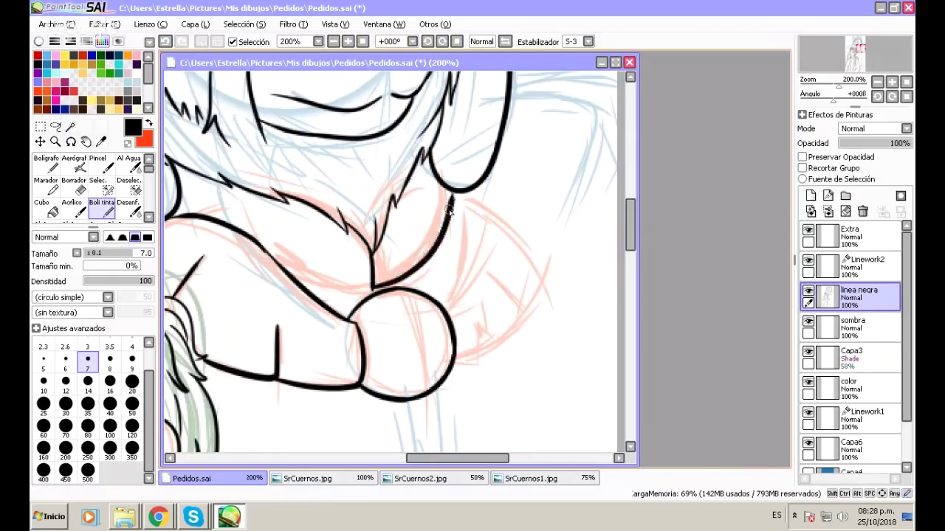
{"action": "key", "text": "ctrl+z"}
{"action": "mouse_move", "coordinate": [371, 290]}
{"action": "left_mouse_down"}
{"action": "mouse_move", "coordinate": [402, 273]}
{"action": "mouse_move", "coordinate": [446, 190]}
{"action": "left_mouse_up"}
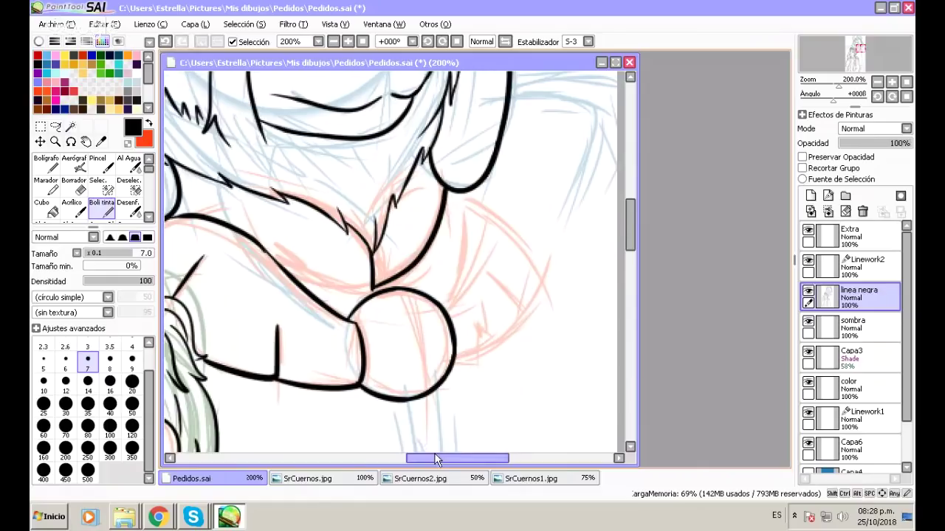
{"action": "left_click_drag", "start_coordinate": [434, 459], "coordinate": [419, 459]}
{"action": "left_click_drag", "start_coordinate": [443, 288], "coordinate": [347, 263]}
{"action": "scroll", "coordinate": [369, 259], "scroll_direction": "up", "scroll_amount": 1}
Ink the inner edge of the bow's right loop upward from the knot, undoing and redrawing strokes until the curve is clean.
{"action": "left_click", "coordinate": [333, 41]}
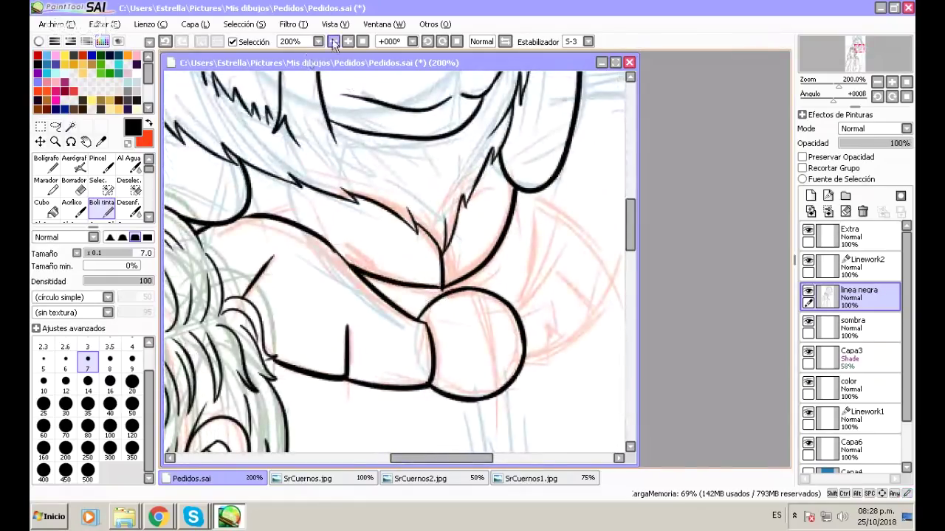
{"action": "left_click", "coordinate": [333, 41]}
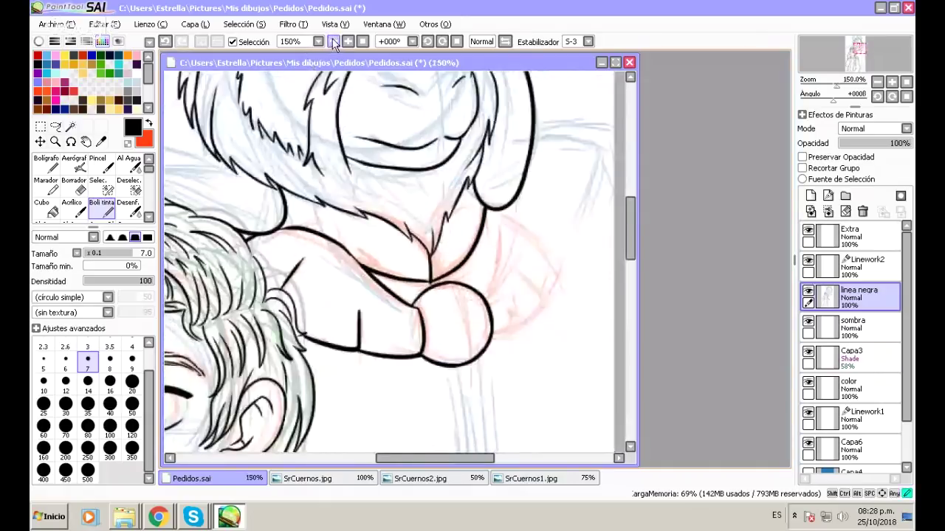
{"action": "left_click", "coordinate": [334, 41]}
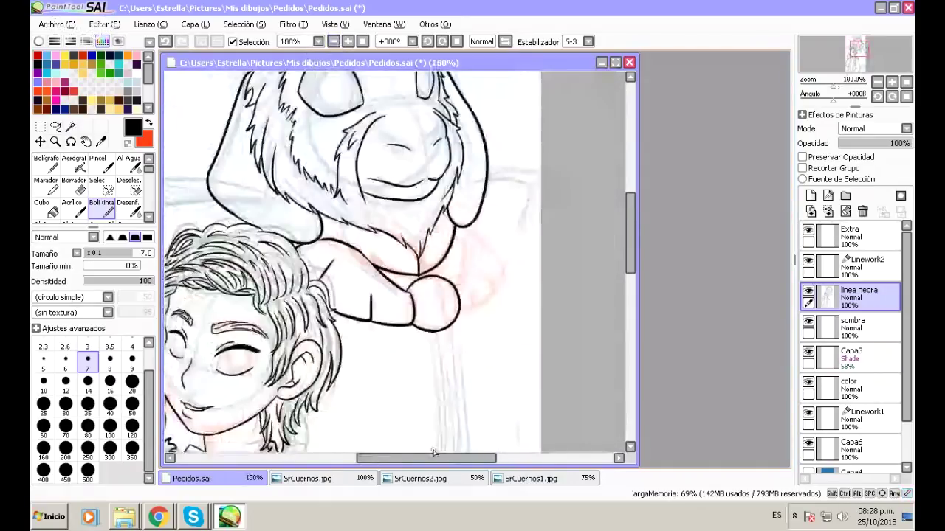
{"action": "left_click_drag", "start_coordinate": [434, 452], "coordinate": [445, 452]}
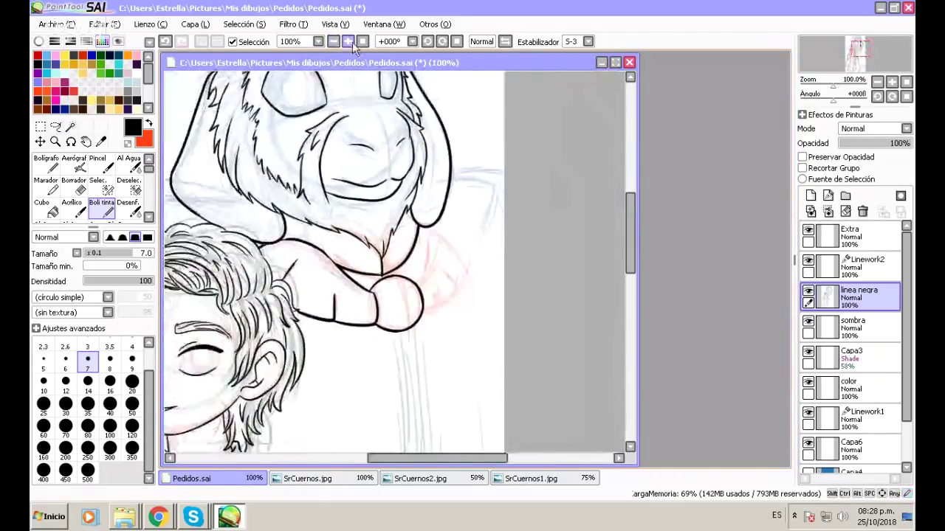
{"action": "left_click", "coordinate": [350, 42]}
{"action": "left_click", "coordinate": [350, 42]}
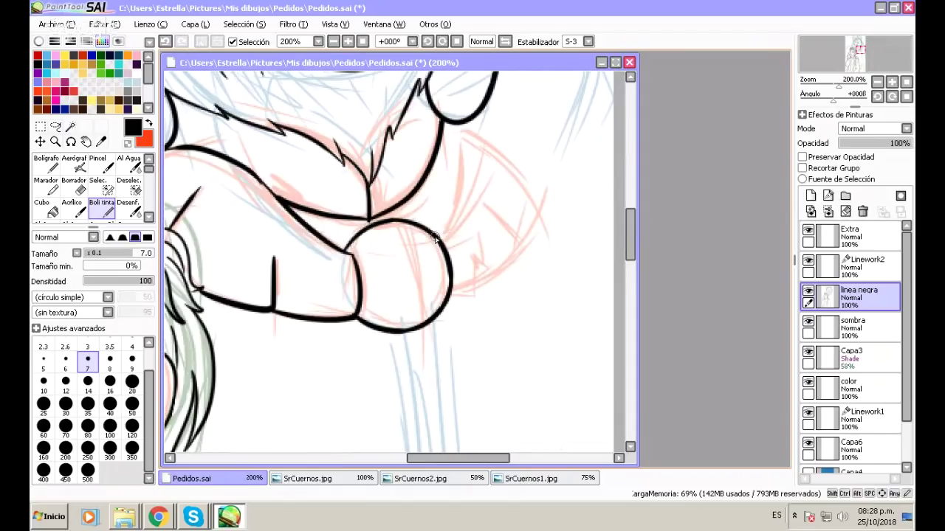
{"action": "left_click_drag", "start_coordinate": [357, 246], "coordinate": [347, 258]}
{"action": "mouse_move", "coordinate": [450, 226]}
{"action": "left_mouse_down"}
{"action": "mouse_move", "coordinate": [459, 162]}
{"action": "mouse_move", "coordinate": [456, 188]}
{"action": "left_mouse_up"}
{"action": "key", "text": "ctrl+z"}
{"action": "key", "text": "ctrl+z"}
{"action": "key", "text": "ctrl+z"}
{"action": "key", "text": "ctrl+z"}
{"action": "left_click_drag", "start_coordinate": [446, 235], "coordinate": [471, 144]}
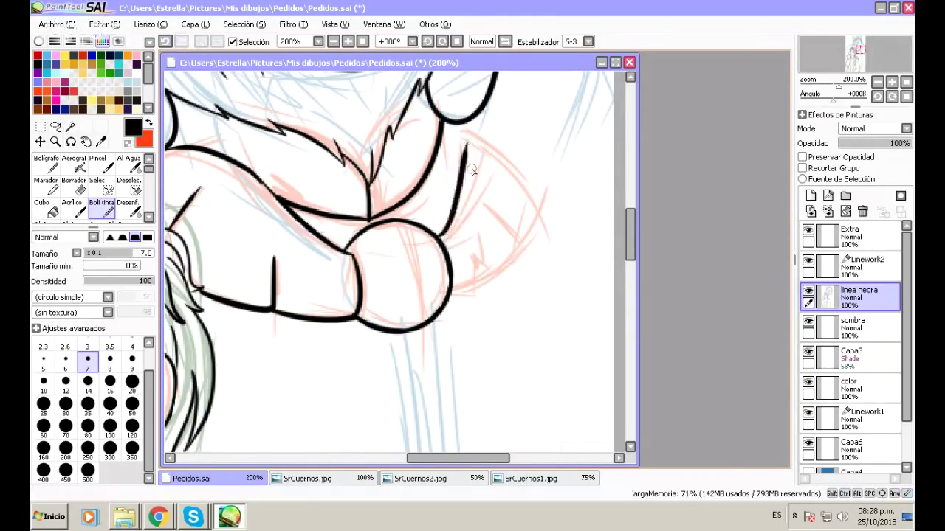
{"action": "key", "text": "ctrl+z"}
{"action": "key", "text": "ctrl+z"}
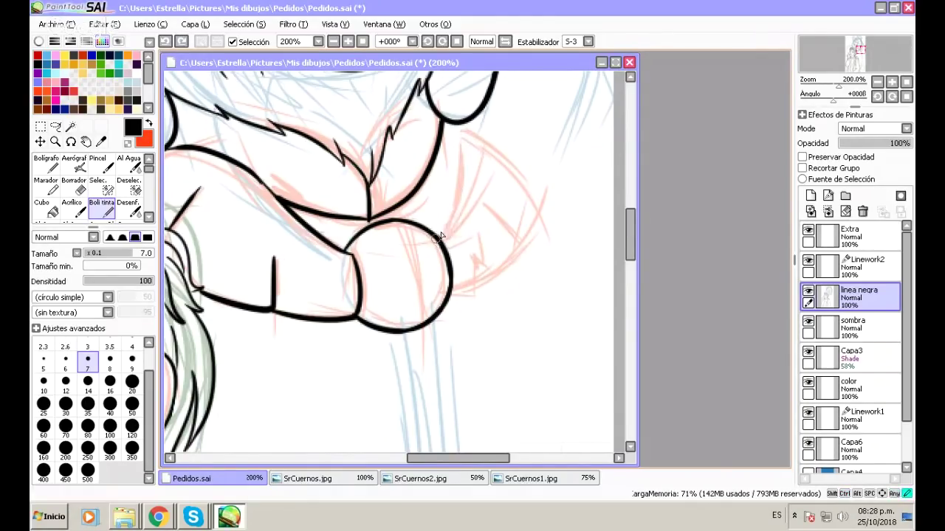
{"action": "left_click_drag", "start_coordinate": [441, 236], "coordinate": [459, 144]}
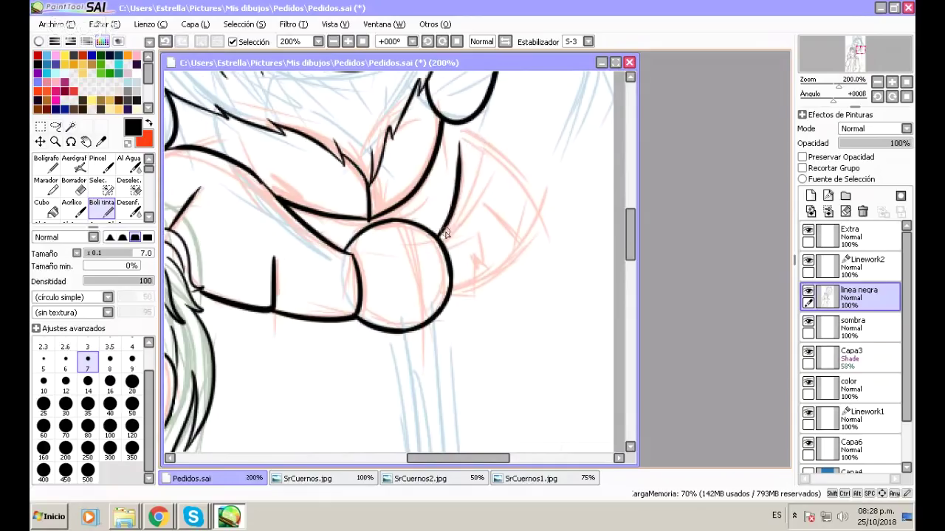
{"action": "key", "text": "ctrl+z"}
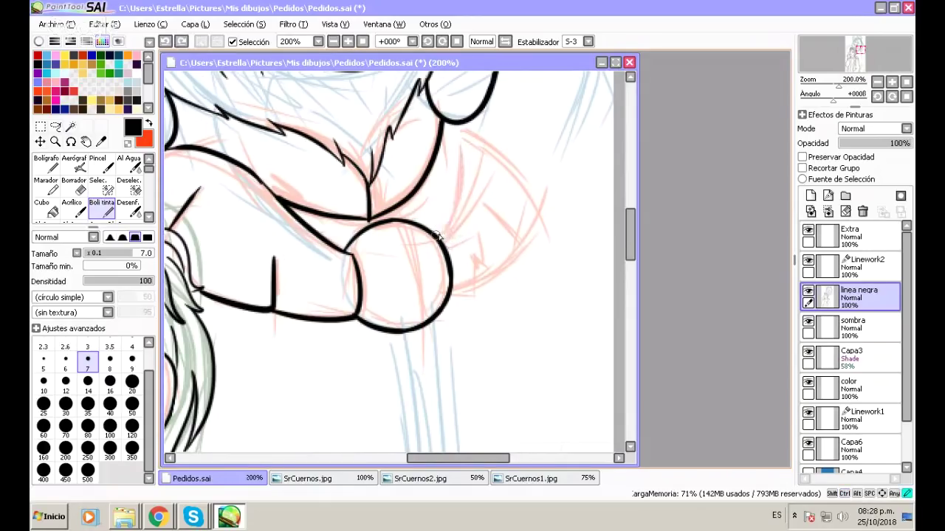
{"action": "left_click_drag", "start_coordinate": [440, 237], "coordinate": [463, 140]}
{"action": "key", "text": "ctrl+z"}
{"action": "mouse_move", "coordinate": [442, 234]}
{"action": "left_mouse_down"}
{"action": "mouse_move", "coordinate": [470, 133]}
{"action": "mouse_move", "coordinate": [461, 209]}
{"action": "mouse_move", "coordinate": [466, 134]}
{"action": "left_mouse_up"}
{"action": "key", "text": "ctrl+z"}
{"action": "key", "text": "ctrl+z"}
{"action": "mouse_move", "coordinate": [439, 236]}
{"action": "left_mouse_down"}
{"action": "mouse_move", "coordinate": [477, 148]}
{"action": "mouse_move", "coordinate": [462, 163]}
{"action": "mouse_move", "coordinate": [488, 145]}
{"action": "mouse_move", "coordinate": [538, 212]}
{"action": "left_mouse_up"}
{"action": "key", "text": "ctrl+z"}
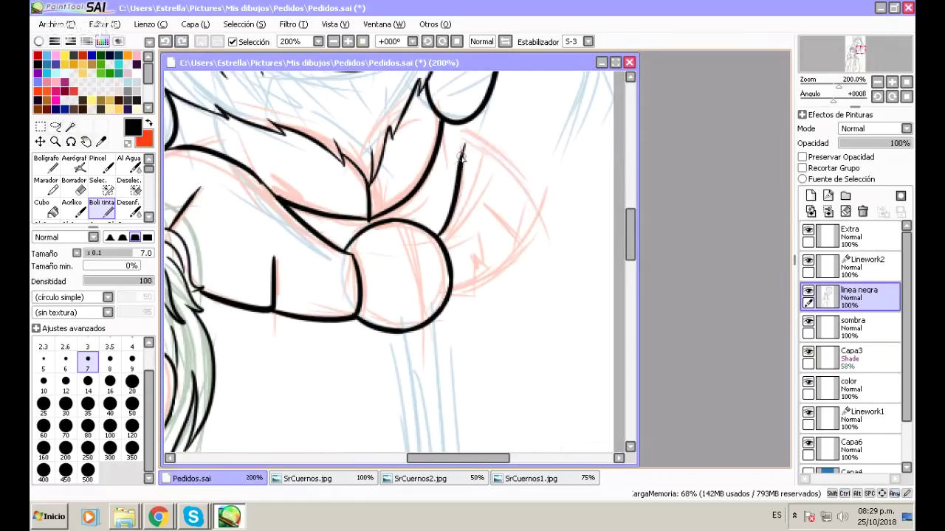
Ink the right loop's rounded top, outer side and lower edge, with two short folds inside it.
{"action": "mouse_move", "coordinate": [459, 157]}
{"action": "left_mouse_down"}
{"action": "mouse_move", "coordinate": [522, 162]}
{"action": "mouse_move", "coordinate": [544, 205]}
{"action": "left_mouse_up"}
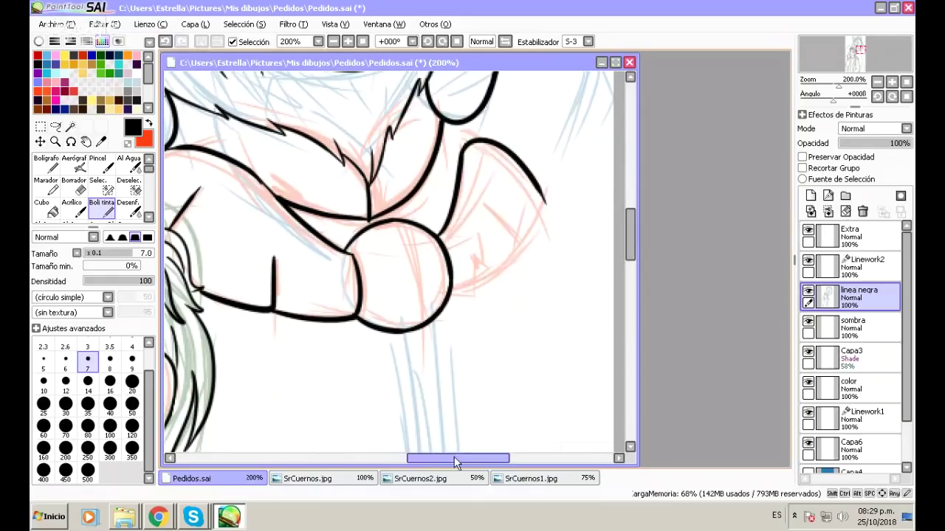
{"action": "left_click_drag", "start_coordinate": [454, 459], "coordinate": [452, 458]}
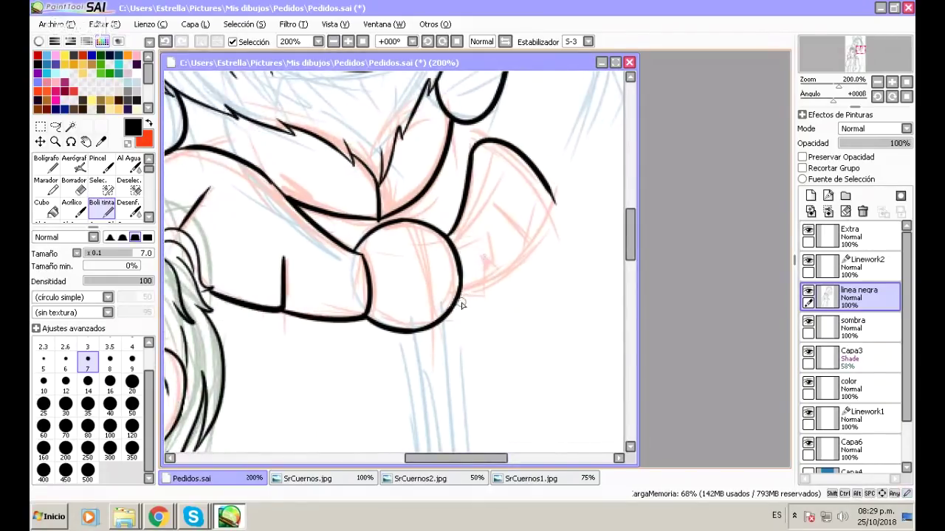
{"action": "mouse_move", "coordinate": [451, 310]}
{"action": "left_mouse_down"}
{"action": "mouse_move", "coordinate": [484, 296]}
{"action": "mouse_move", "coordinate": [491, 281]}
{"action": "mouse_move", "coordinate": [479, 238]}
{"action": "left_mouse_up"}
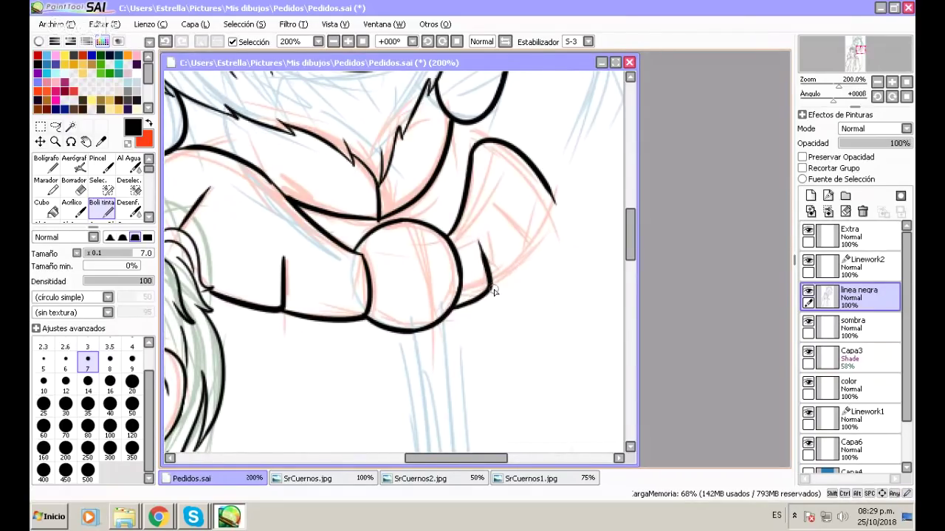
{"action": "mouse_move", "coordinate": [489, 289]}
{"action": "left_mouse_down"}
{"action": "mouse_move", "coordinate": [507, 277]}
{"action": "mouse_move", "coordinate": [491, 192]}
{"action": "left_mouse_up"}
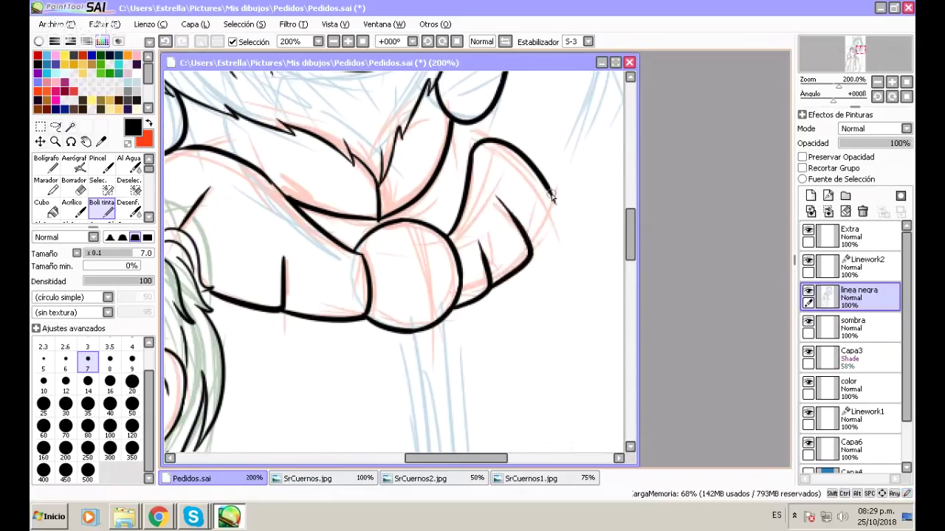
{"action": "left_click_drag", "start_coordinate": [555, 199], "coordinate": [527, 259]}
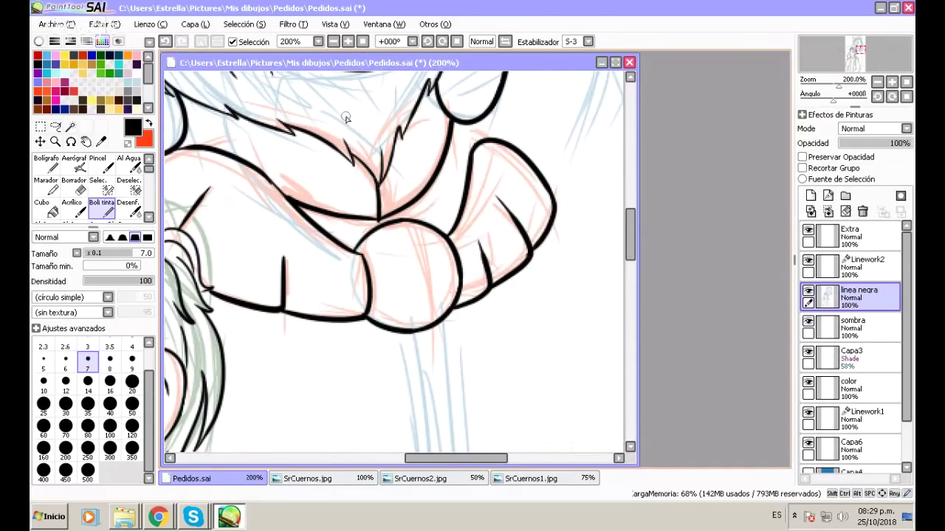
Ink the cape's right shoulder: the top edge to the canvas border, a short line under the ear, and two lower diagonal edges.
{"action": "left_click", "coordinate": [331, 41]}
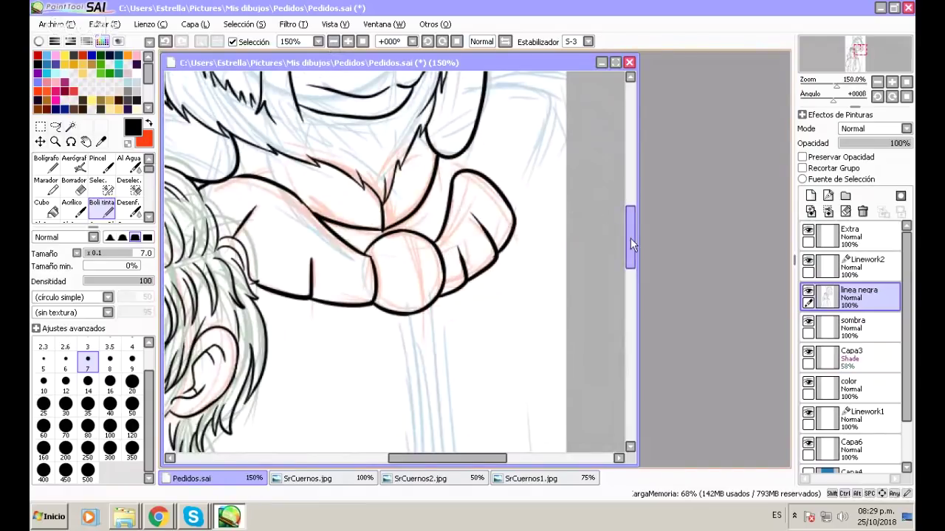
{"action": "left_click_drag", "start_coordinate": [630, 238], "coordinate": [629, 217]}
{"action": "mouse_move", "coordinate": [458, 459]}
{"action": "left_mouse_down"}
{"action": "mouse_move", "coordinate": [391, 457]}
{"action": "mouse_move", "coordinate": [457, 458]}
{"action": "left_mouse_up"}
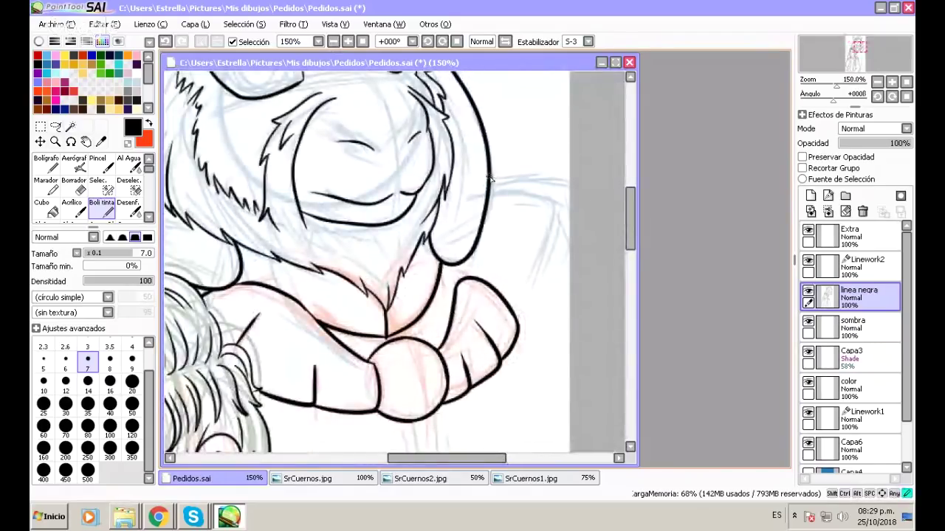
{"action": "left_click_drag", "start_coordinate": [491, 178], "coordinate": [583, 194]}
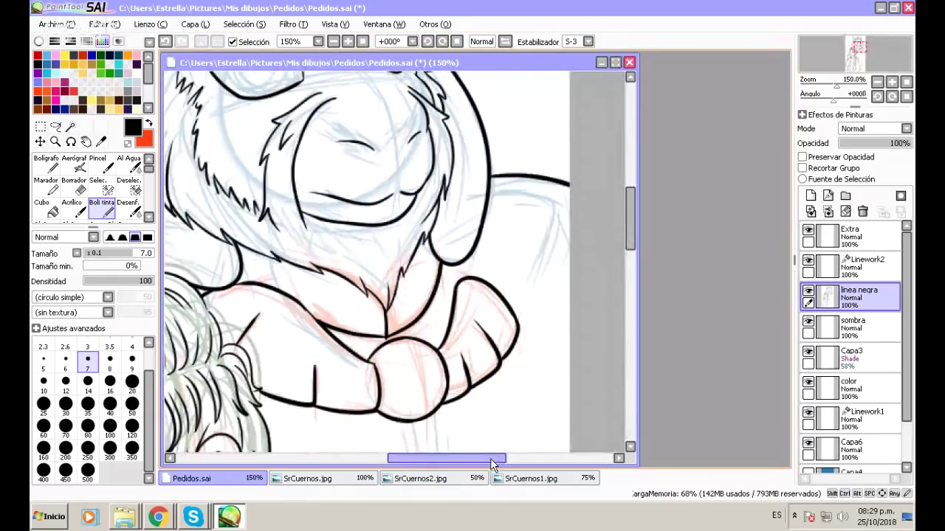
{"action": "left_click_drag", "start_coordinate": [490, 459], "coordinate": [481, 459]}
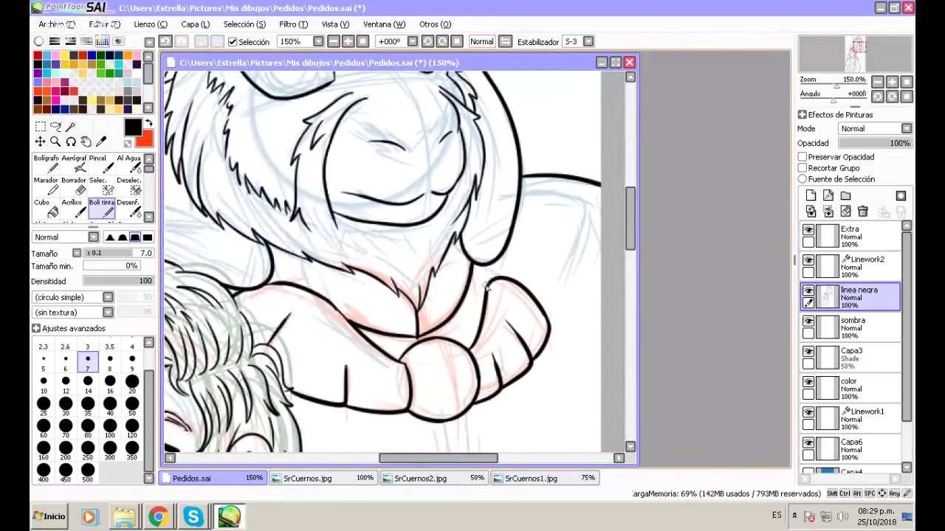
{"action": "left_click_drag", "start_coordinate": [487, 263], "coordinate": [490, 283]}
{"action": "left_click_drag", "start_coordinate": [546, 313], "coordinate": [600, 250]}
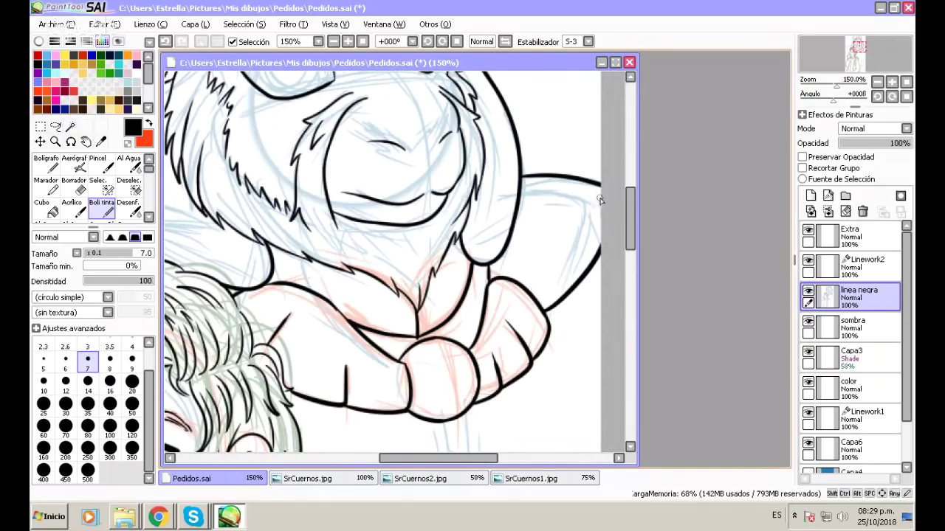
{"action": "mouse_move", "coordinate": [598, 190]}
{"action": "left_mouse_down"}
{"action": "mouse_move", "coordinate": [563, 262]}
{"action": "mouse_move", "coordinate": [532, 288]}
{"action": "left_mouse_up"}
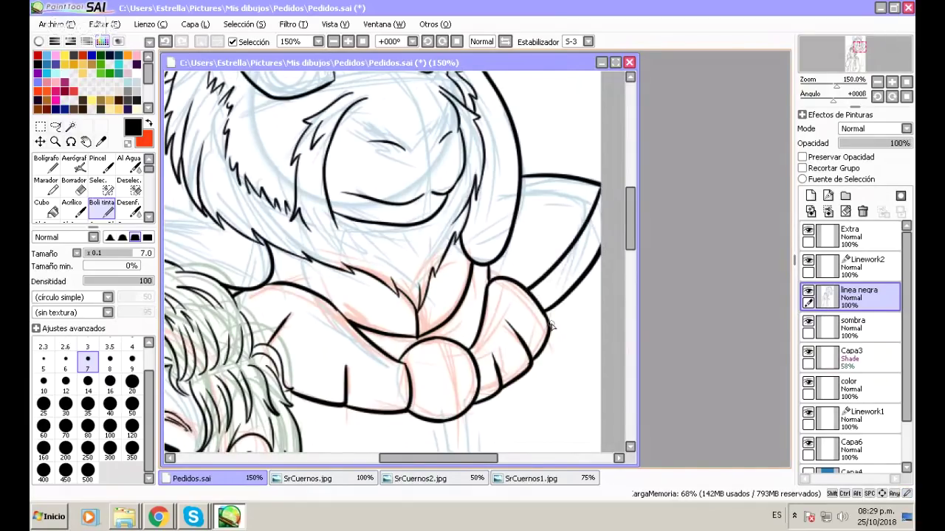
Ink the lower edge of the cape's left shoulder between its pointed tip and the boy's hair, undoing and redrawing the stroke until clean.
{"action": "left_click_drag", "start_coordinate": [465, 457], "coordinate": [436, 458]}
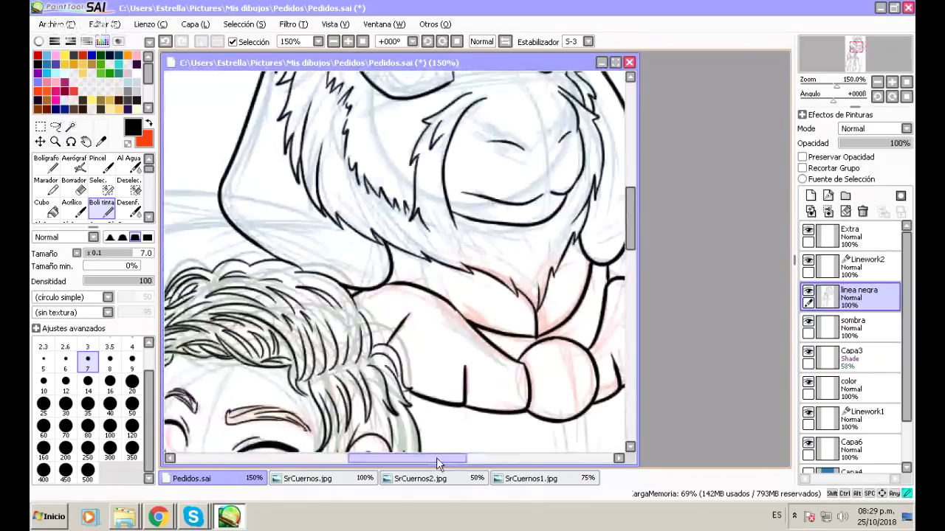
{"action": "scroll", "coordinate": [357, 209], "scroll_direction": "down", "scroll_amount": 1}
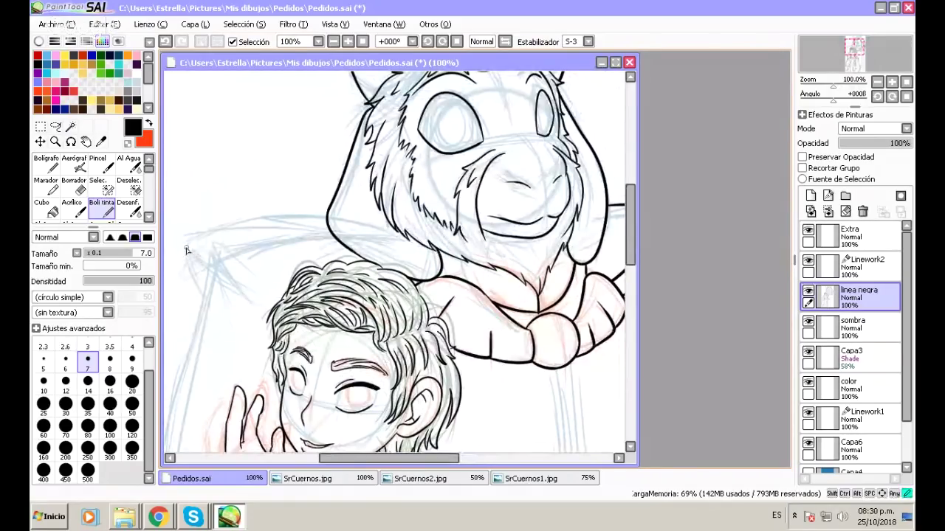
{"action": "left_click_drag", "start_coordinate": [187, 249], "coordinate": [269, 304]}
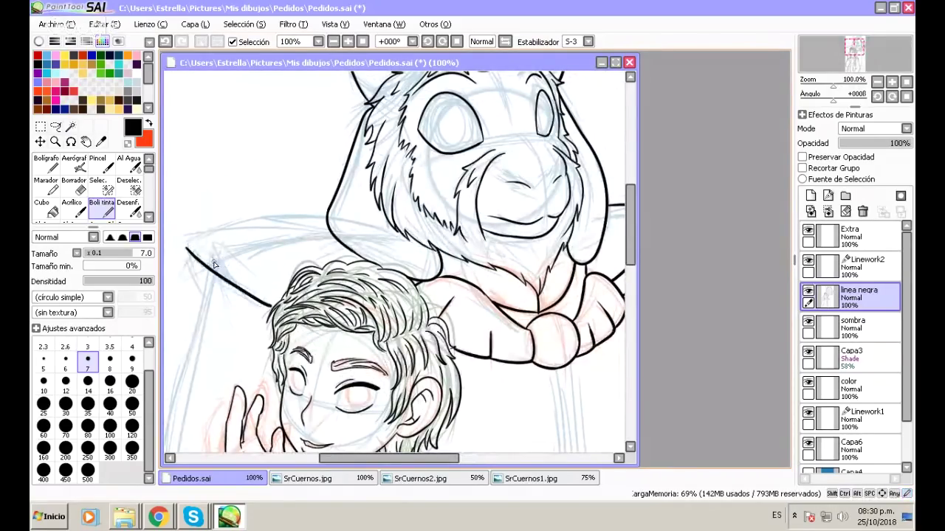
{"action": "key", "text": "ctrl+z"}
{"action": "left_click_drag", "start_coordinate": [187, 247], "coordinate": [265, 311]}
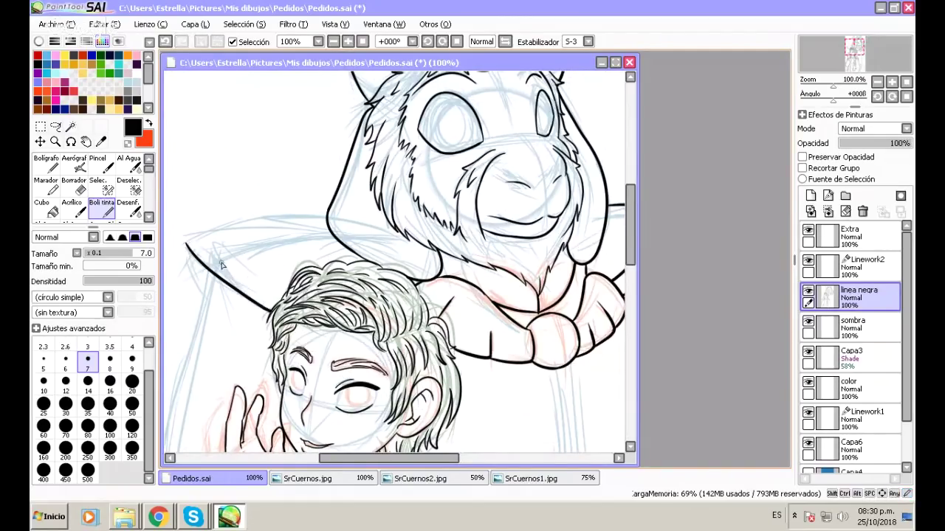
{"action": "key", "text": "ctrl+z"}
{"action": "left_click_drag", "start_coordinate": [270, 312], "coordinate": [175, 234]}
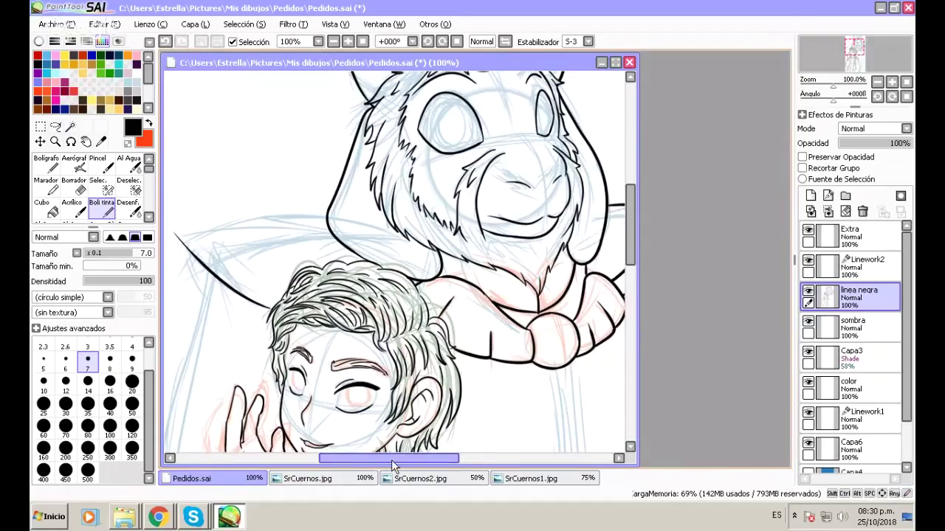
Ink the inner line parallel to the left shoulder's lower edge, undoing the first stroke and redrawing it to reach the hair.
{"action": "left_click_drag", "start_coordinate": [392, 460], "coordinate": [409, 461]}
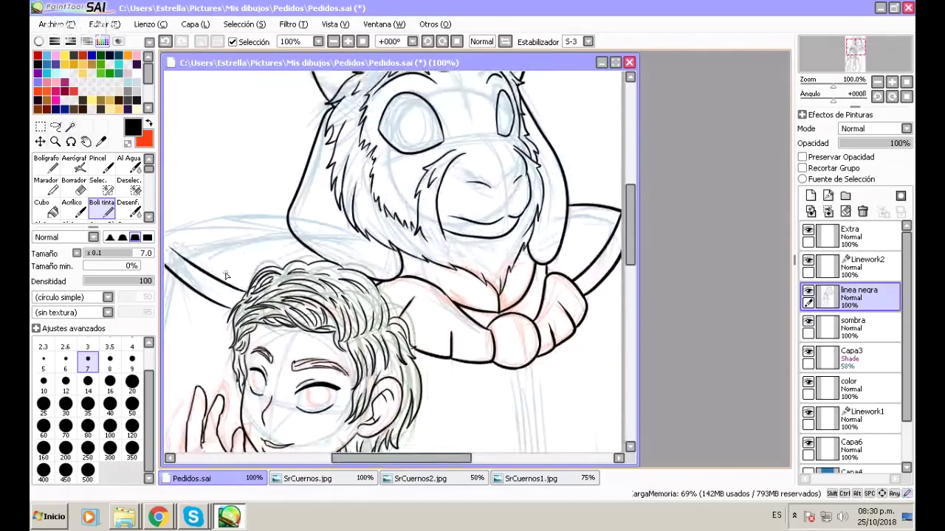
{"action": "key", "text": "ctrl+z"}
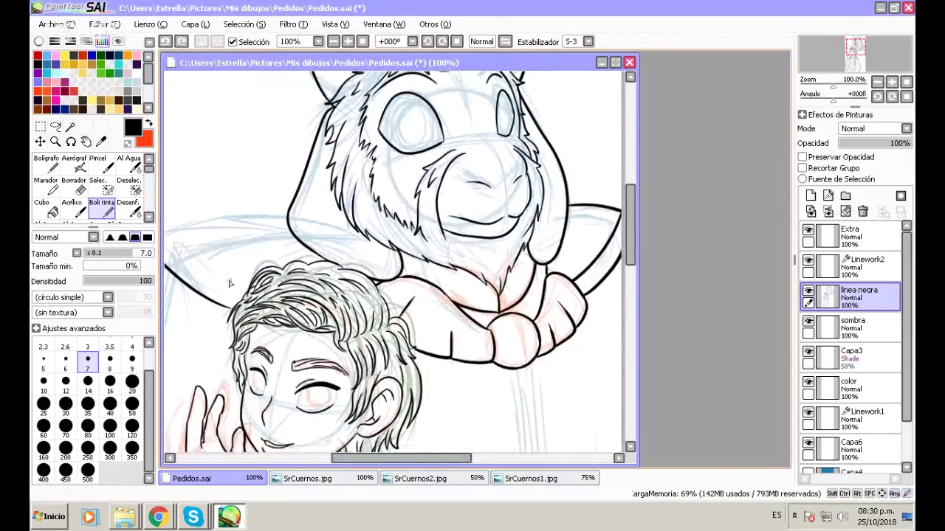
{"action": "left_click_drag", "start_coordinate": [357, 458], "coordinate": [352, 457]}
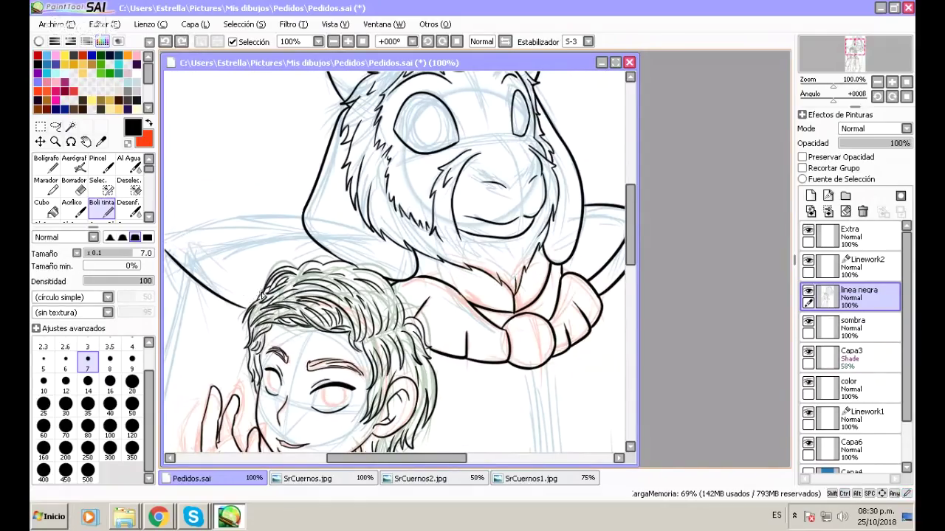
{"action": "left_click_drag", "start_coordinate": [182, 243], "coordinate": [251, 285]}
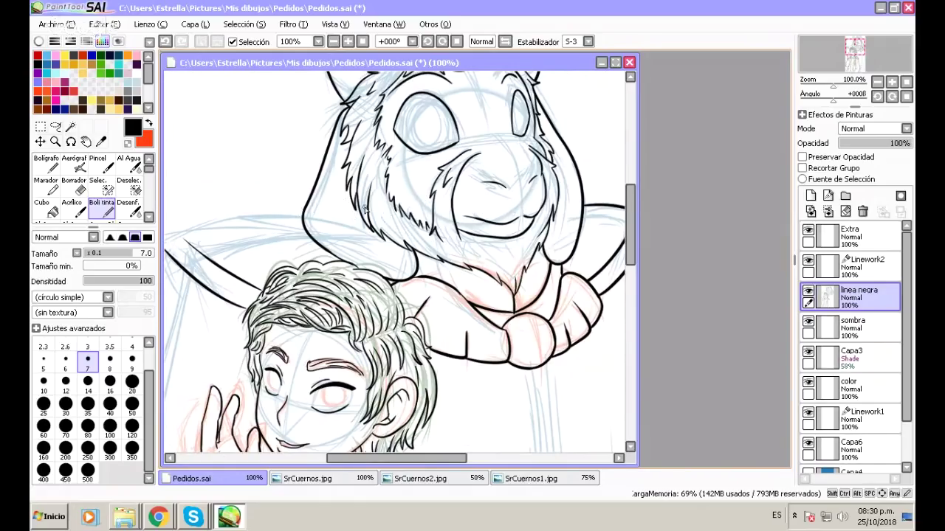
Ink the curved upper edge of the cape's left shoulder from the ear outward to the tip, redrawing the stroke once.
{"action": "mouse_move", "coordinate": [305, 205]}
{"action": "left_mouse_down"}
{"action": "mouse_move", "coordinate": [226, 201]}
{"action": "mouse_move", "coordinate": [168, 221]}
{"action": "left_mouse_up"}
{"action": "key", "text": "ctrl+z"}
{"action": "mouse_move", "coordinate": [308, 207]}
{"action": "left_mouse_down"}
{"action": "mouse_move", "coordinate": [177, 211]}
{"action": "mouse_move", "coordinate": [167, 220]}
{"action": "left_mouse_up"}
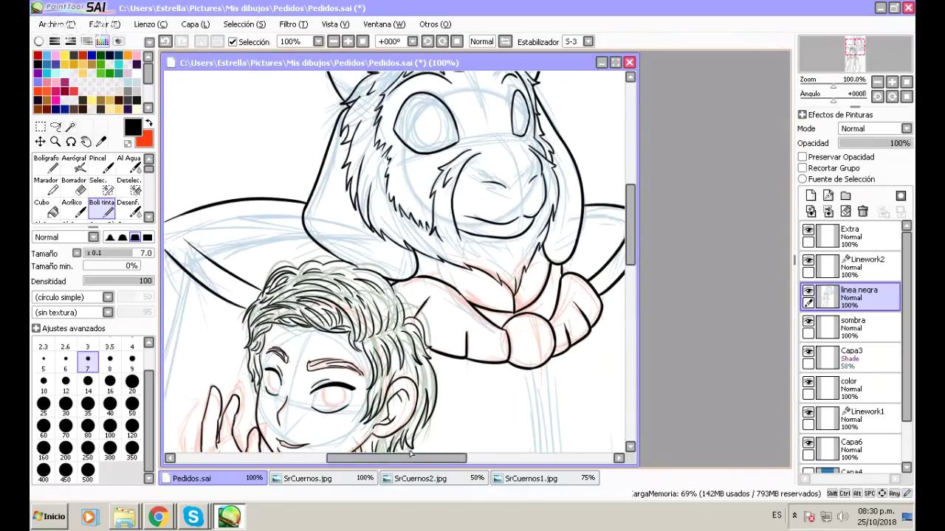
{"action": "left_click_drag", "start_coordinate": [412, 457], "coordinate": [378, 456]}
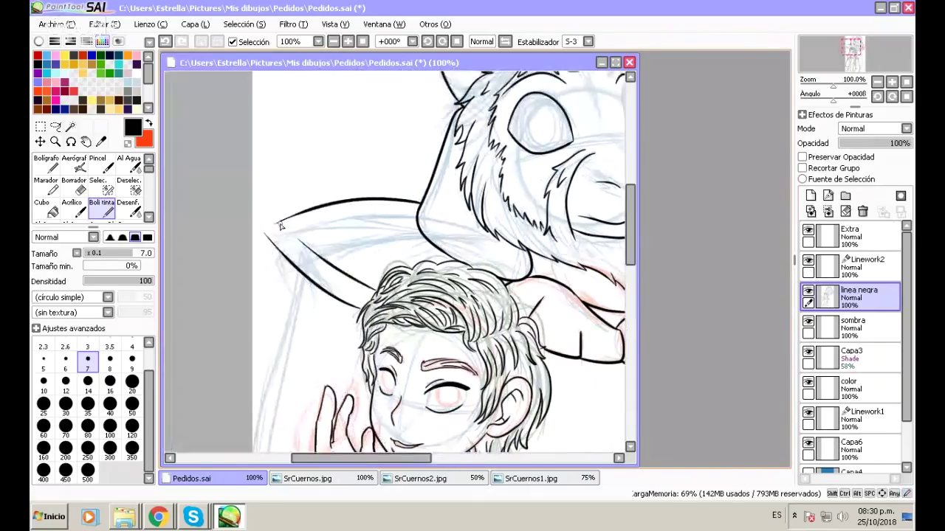
Join the upper and lower edges at the left shoulder's tip with a short rounded corner, erasing the overshoot and redrawing the curve.
{"action": "mouse_move", "coordinate": [279, 221]}
{"action": "left_mouse_down"}
{"action": "mouse_move", "coordinate": [292, 248]}
{"action": "mouse_move", "coordinate": [268, 237]}
{"action": "mouse_move", "coordinate": [285, 223]}
{"action": "mouse_move", "coordinate": [265, 235]}
{"action": "left_mouse_up"}
{"action": "key", "text": "ctrl+z"}
{"action": "key", "text": "ctrl+z"}
{"action": "key", "text": "ctrl+z"}
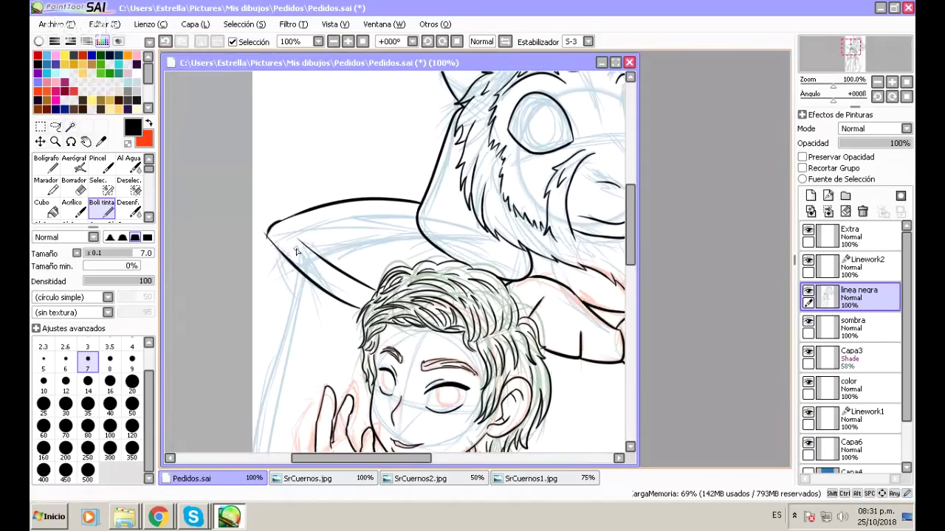
{"action": "key", "text": "e"}
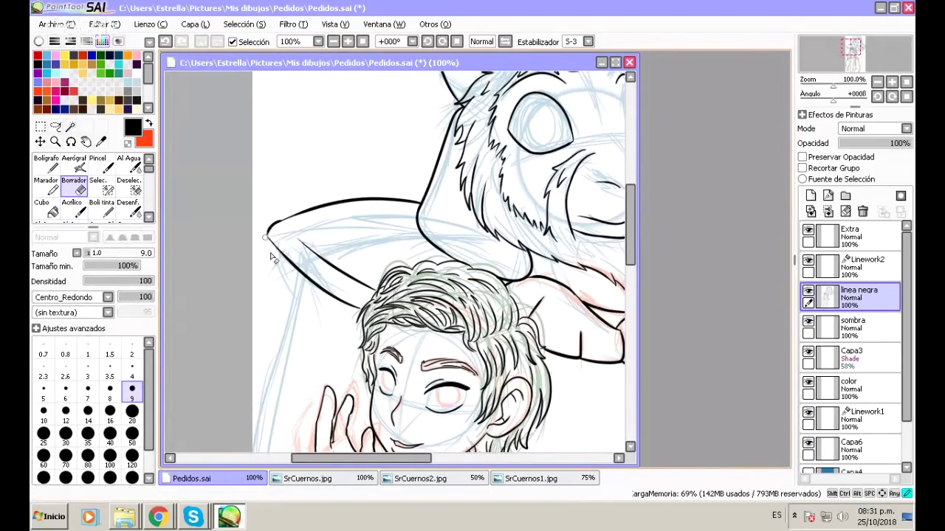
{"action": "key", "text": "n"}
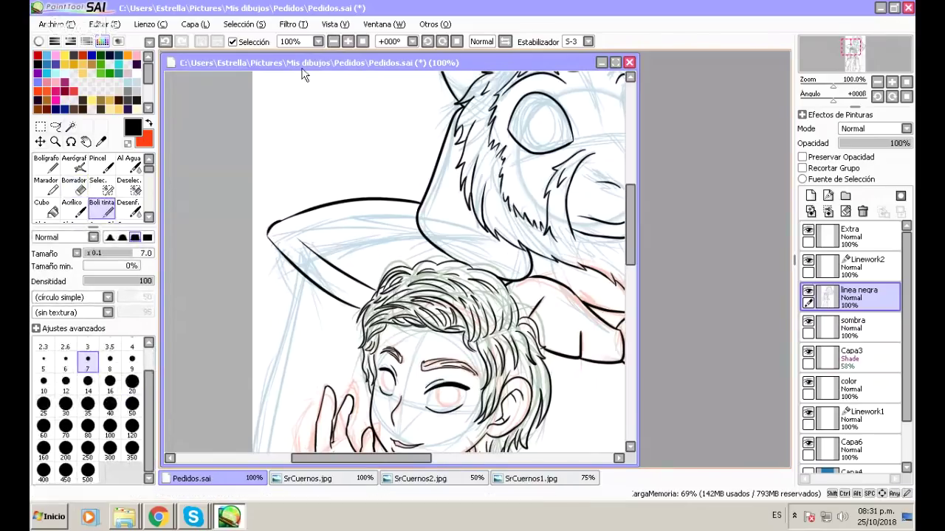
{"action": "left_click", "coordinate": [348, 42]}
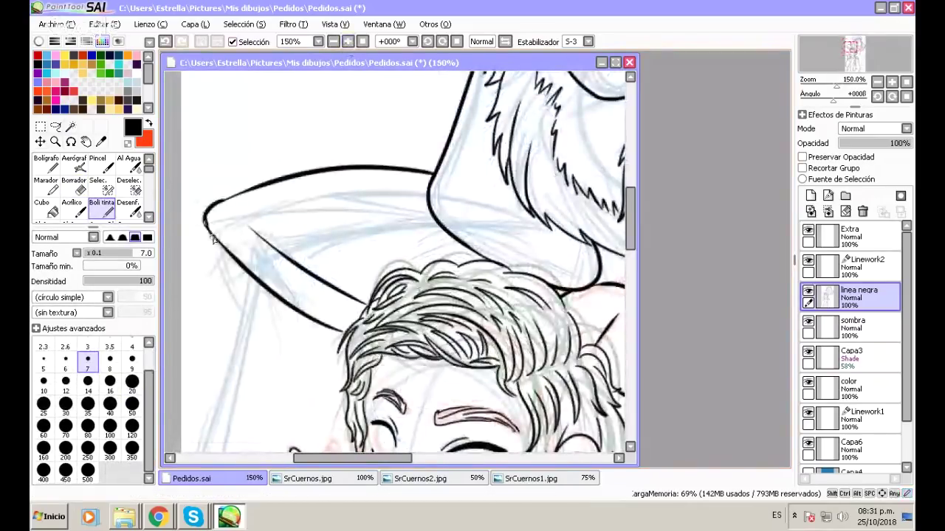
{"action": "key", "text": "ctrl+z"}
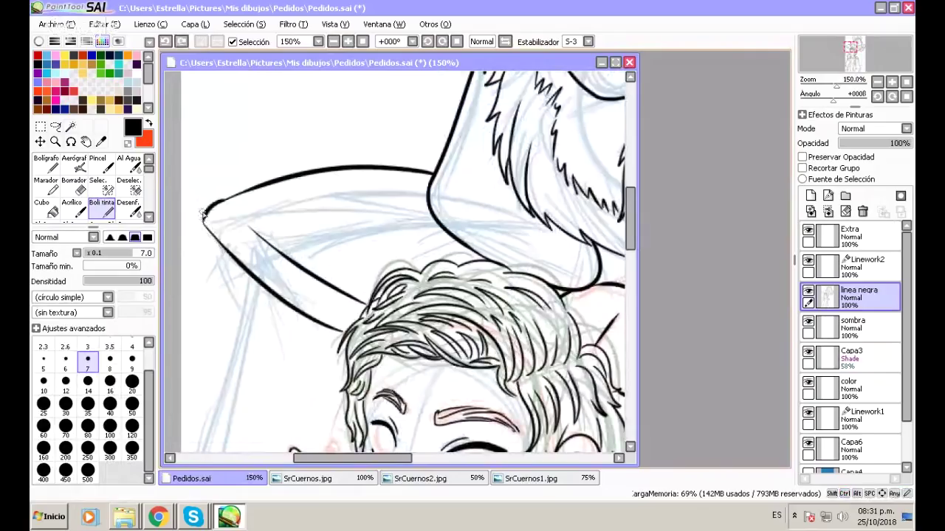
{"action": "left_click_drag", "start_coordinate": [204, 213], "coordinate": [220, 243]}
Switch to Chrome to check the live stream and its chat on YouTube, and return to PaintTool SAI.
{"action": "left_click", "coordinate": [164, 518]}
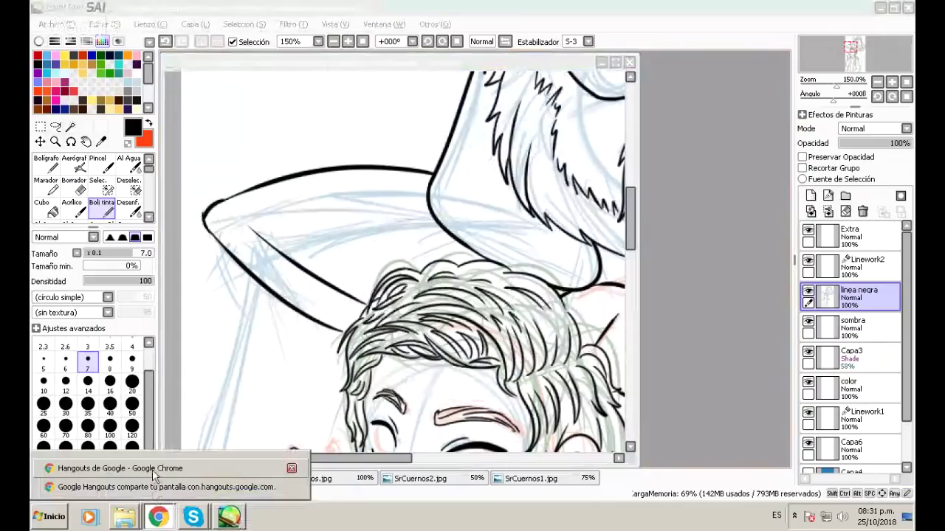
{"action": "left_click", "coordinate": [153, 471]}
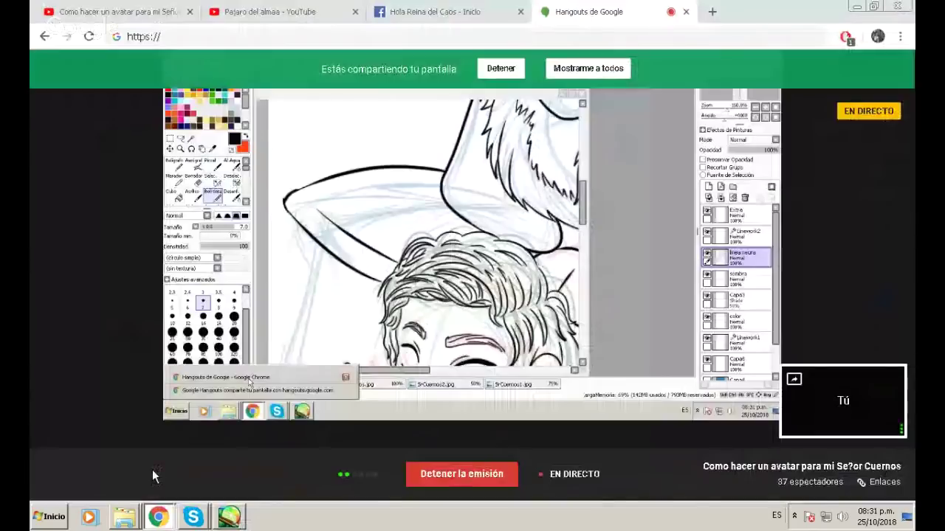
{"action": "key", "text": "ctrl+1"}
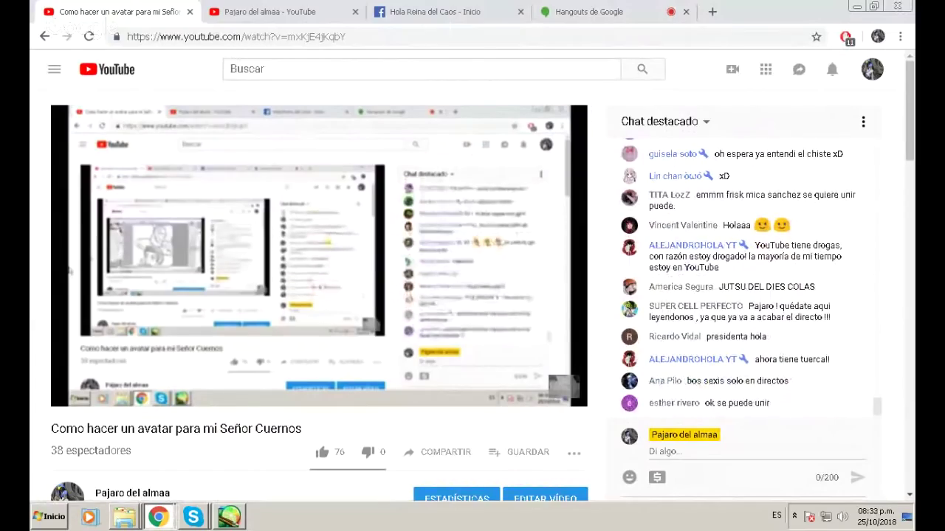
{"action": "mouse_move", "coordinate": [391, 355]}
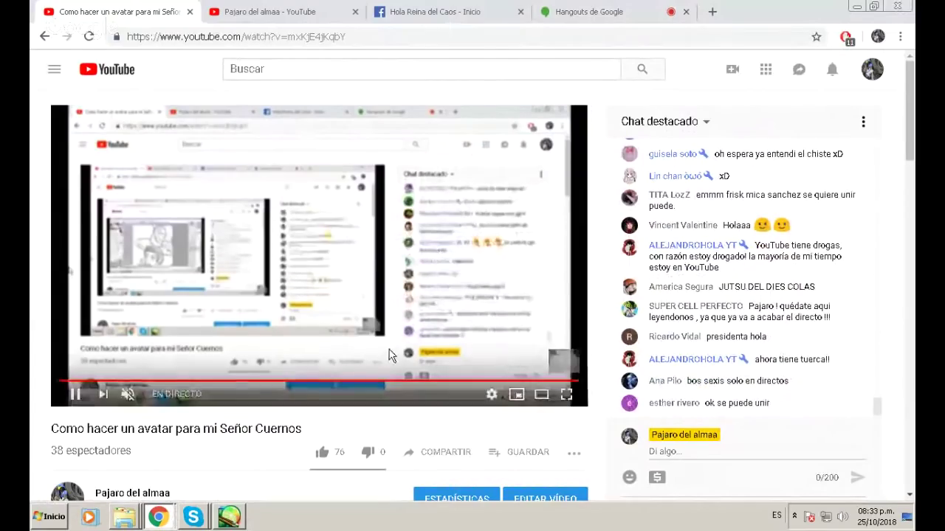
{"action": "left_click", "coordinate": [230, 517]}
Ink the cape's long left edge from under the shoulder tip down to the canvas border with the size 7 ink pen.
{"action": "key", "text": "e"}
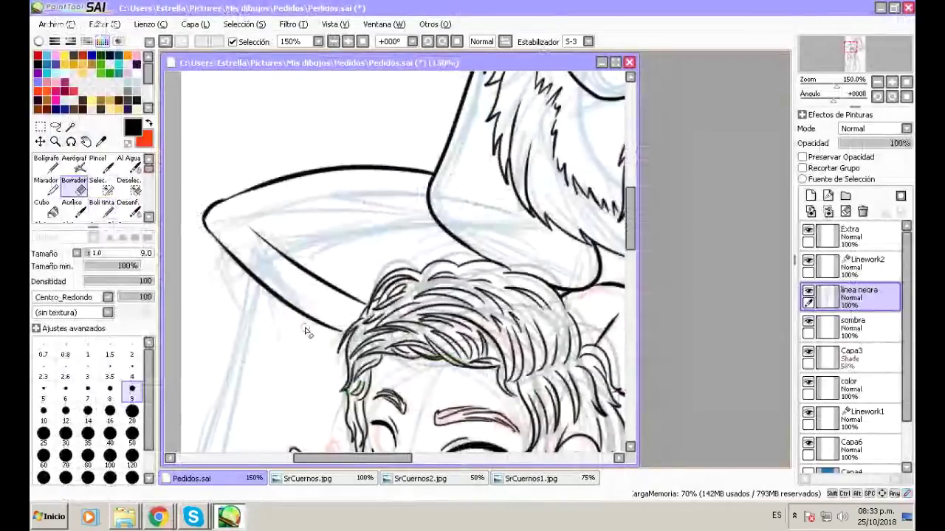
{"action": "left_click", "coordinate": [333, 42]}
{"action": "left_click_drag", "start_coordinate": [389, 461], "coordinate": [399, 459]}
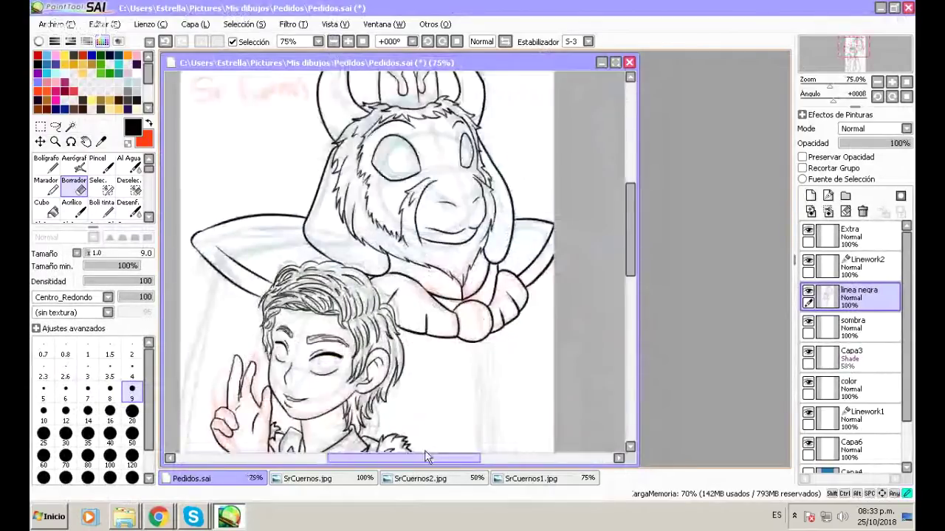
{"action": "scroll", "coordinate": [620, 242], "scroll_direction": "down", "scroll_amount": 3}
{"action": "key", "text": "n"}
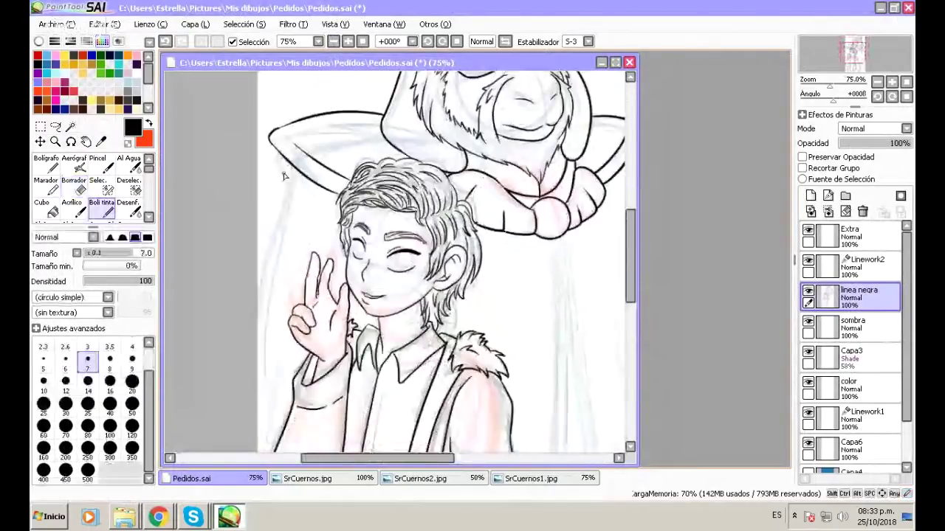
{"action": "left_click_drag", "start_coordinate": [292, 167], "coordinate": [256, 304]}
Ink the long line from below the bow's knot down to the boy's sleeve, undoing and redrawing the stroke.
{"action": "left_click_drag", "start_coordinate": [359, 461], "coordinate": [413, 463]}
{"action": "scroll", "coordinate": [629, 245], "scroll_direction": "down", "scroll_amount": 5}
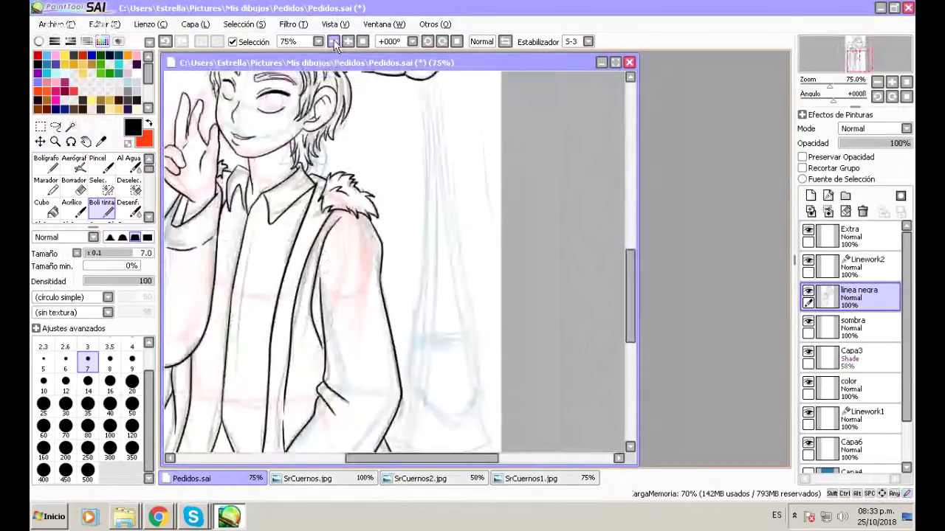
{"action": "key", "text": "ctrl+minus"}
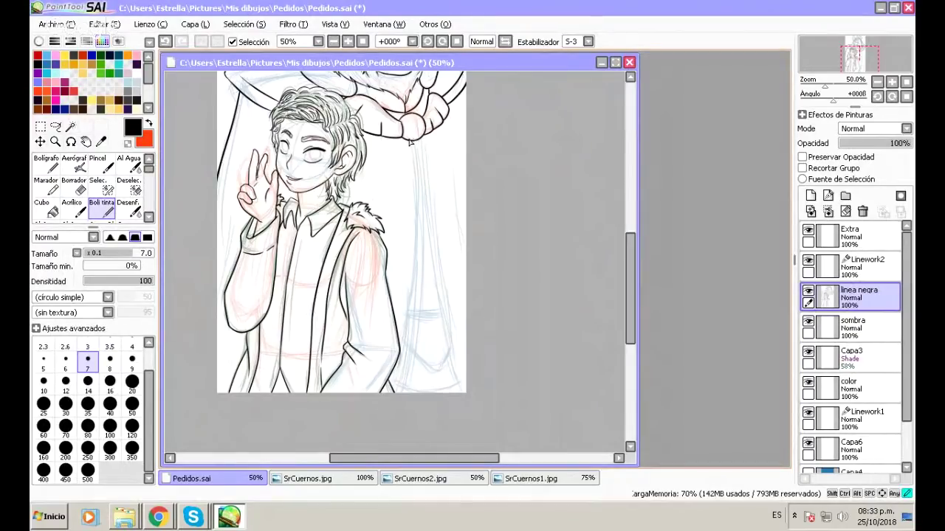
{"action": "left_click_drag", "start_coordinate": [407, 177], "coordinate": [397, 327]}
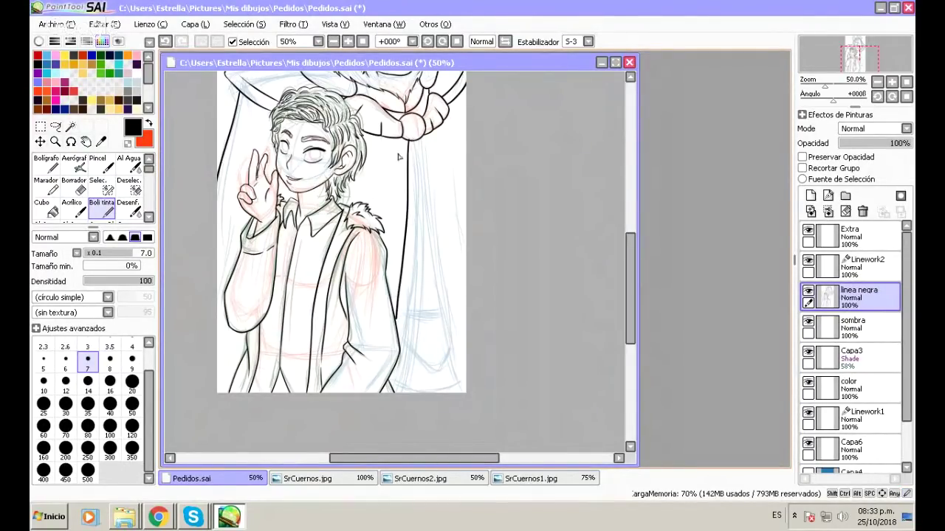
{"action": "key", "text": "ctrl+z"}
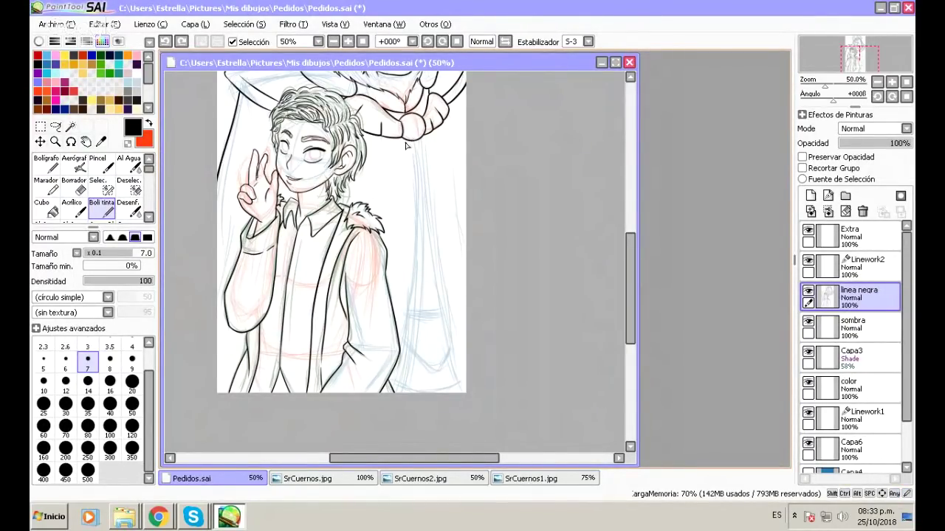
{"action": "left_click_drag", "start_coordinate": [407, 142], "coordinate": [399, 333]}
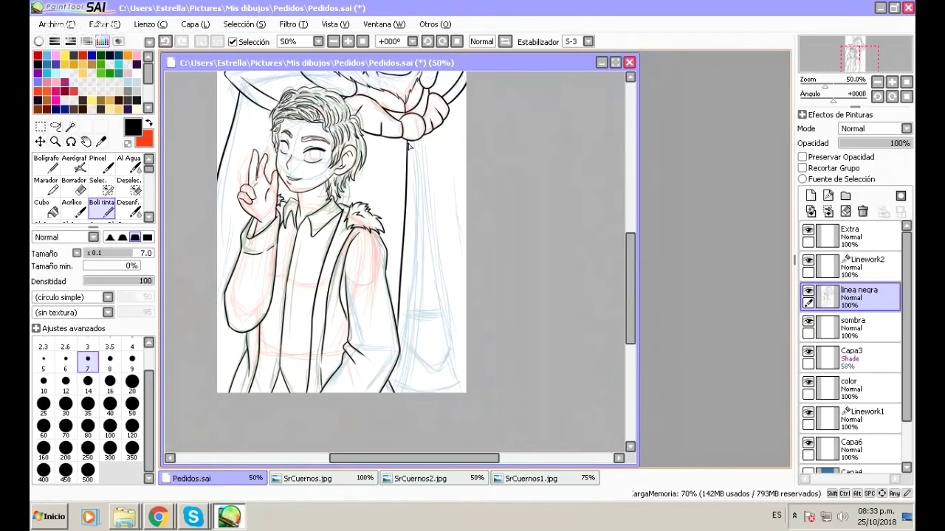
Ink the second long line from below the bow's knot down to the canvas's lower border, redrawing it to reach the edge.
{"action": "key", "text": "ctrl+z"}
{"action": "left_click_drag", "start_coordinate": [407, 140], "coordinate": [421, 391]}
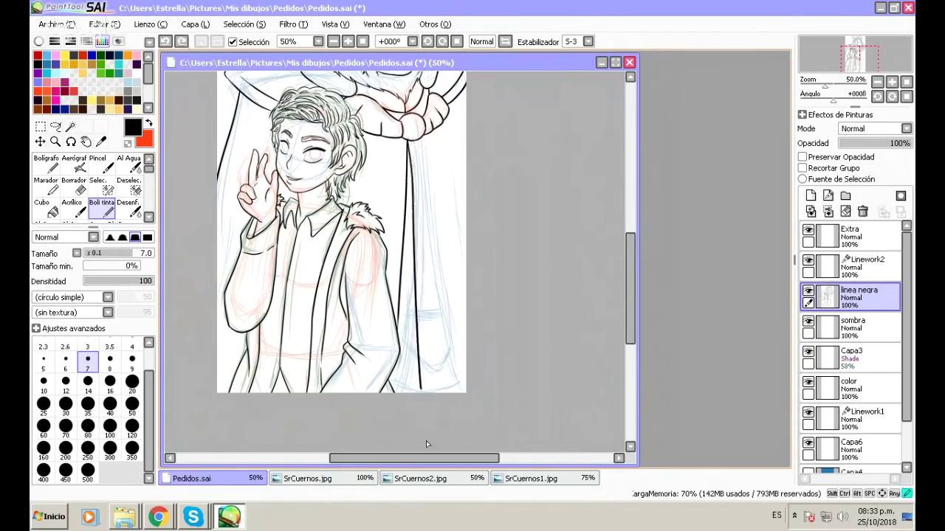
{"action": "key", "text": "ctrl+z"}
{"action": "left_click_drag", "start_coordinate": [408, 141], "coordinate": [424, 393]}
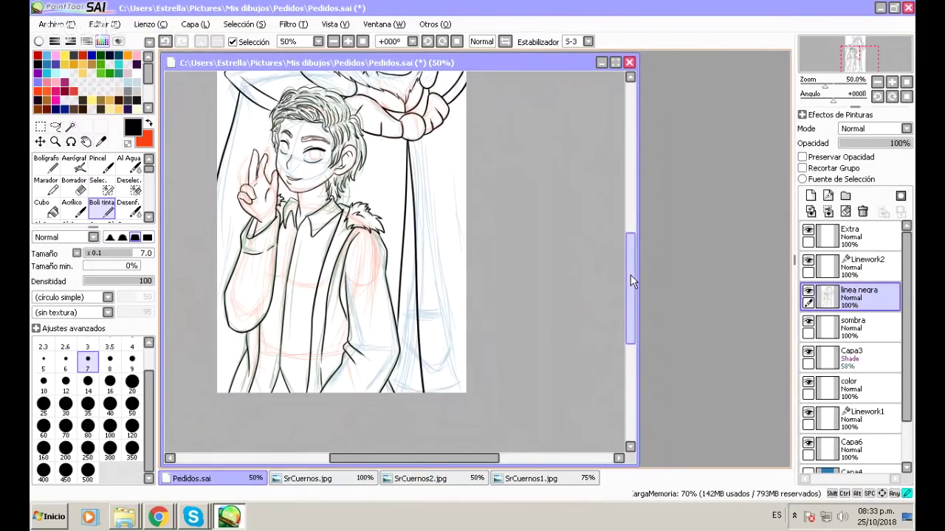
Ink the long cape line beside the canvas's right border and another line behind the boy's raised arm down to the left border.
{"action": "scroll", "coordinate": [631, 274], "scroll_direction": "up", "scroll_amount": 3}
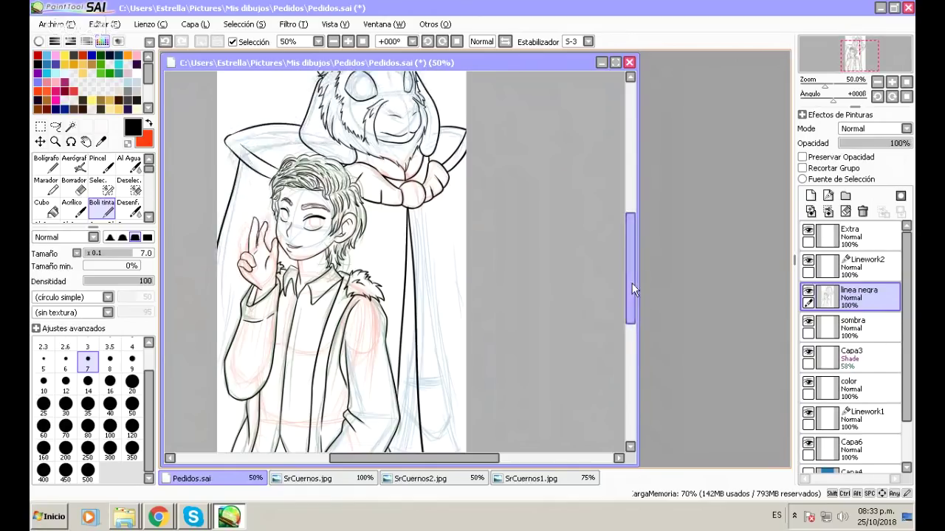
{"action": "scroll", "coordinate": [632, 283], "scroll_direction": "up", "scroll_amount": 3}
{"action": "scroll", "coordinate": [631, 268], "scroll_direction": "down", "scroll_amount": 8}
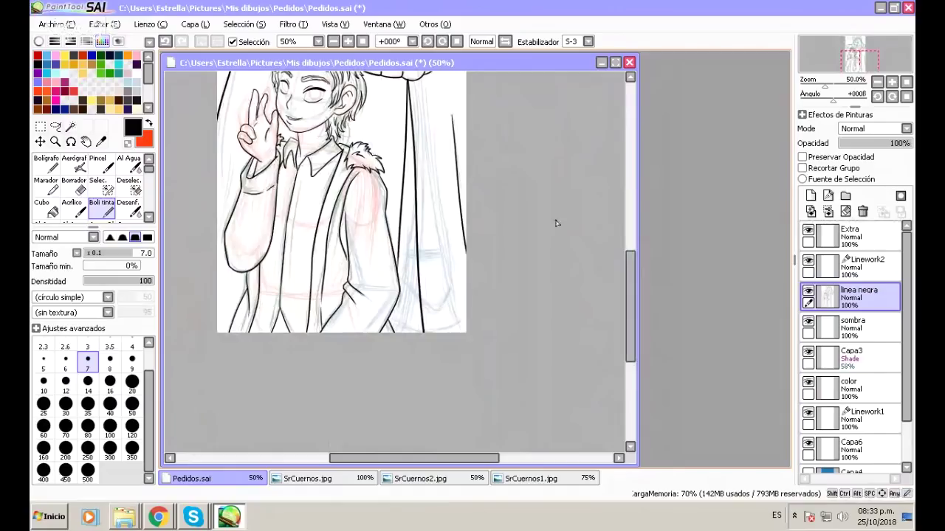
{"action": "scroll", "coordinate": [631, 287], "scroll_direction": "up", "scroll_amount": 4}
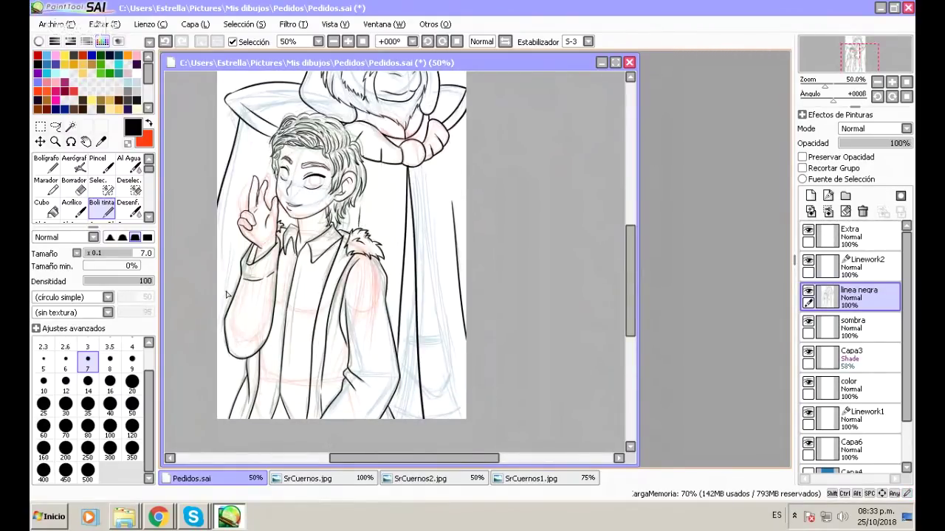
{"action": "left_click_drag", "start_coordinate": [240, 243], "coordinate": [218, 344]}
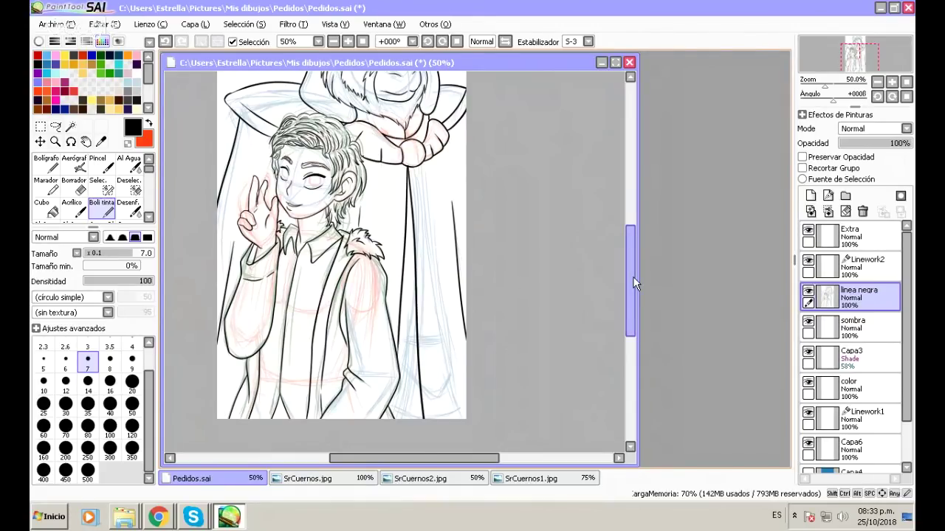
{"action": "scroll", "coordinate": [629, 265], "scroll_direction": "up", "scroll_amount": 1}
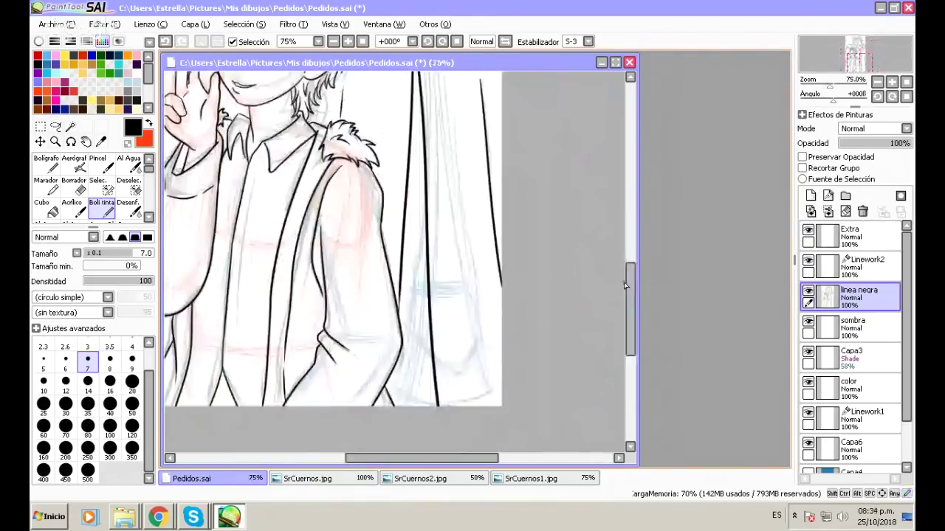
Ink the short crossing line between the two long robe lines beside the boy's sleeve with the size 7 ink pen.
{"action": "scroll", "coordinate": [625, 286], "scroll_direction": "down", "scroll_amount": 1}
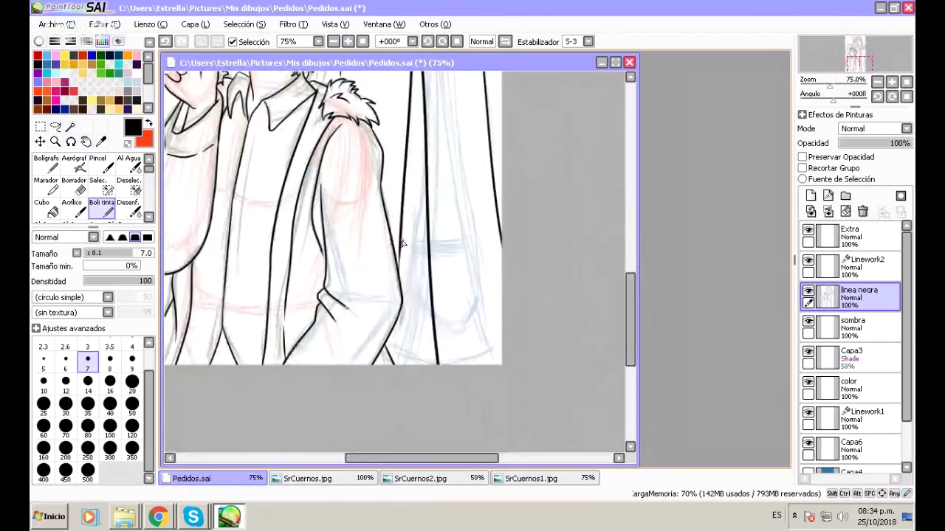
{"action": "left_click_drag", "start_coordinate": [401, 242], "coordinate": [430, 245]}
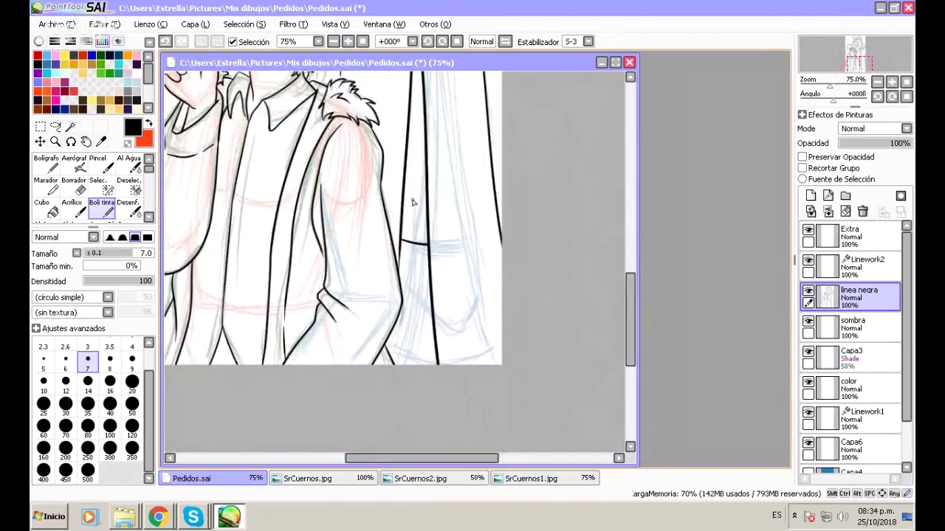
{"action": "left_click", "coordinate": [334, 42]}
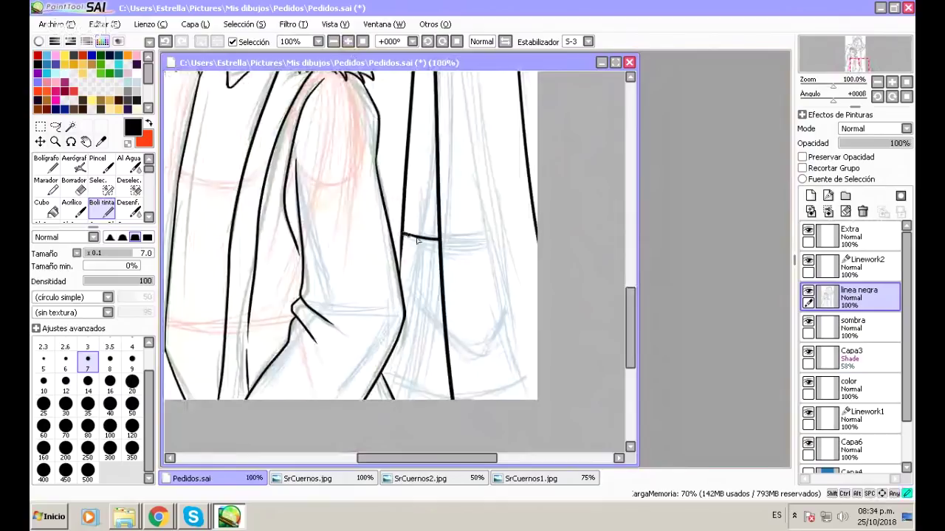
{"action": "left_click_drag", "start_coordinate": [403, 235], "coordinate": [440, 240]}
Ink the curved diagonal line from the boy's elbow down to the robe's second long line, undoing and redrawing the stroke.
{"action": "left_click_drag", "start_coordinate": [403, 290], "coordinate": [446, 349]}
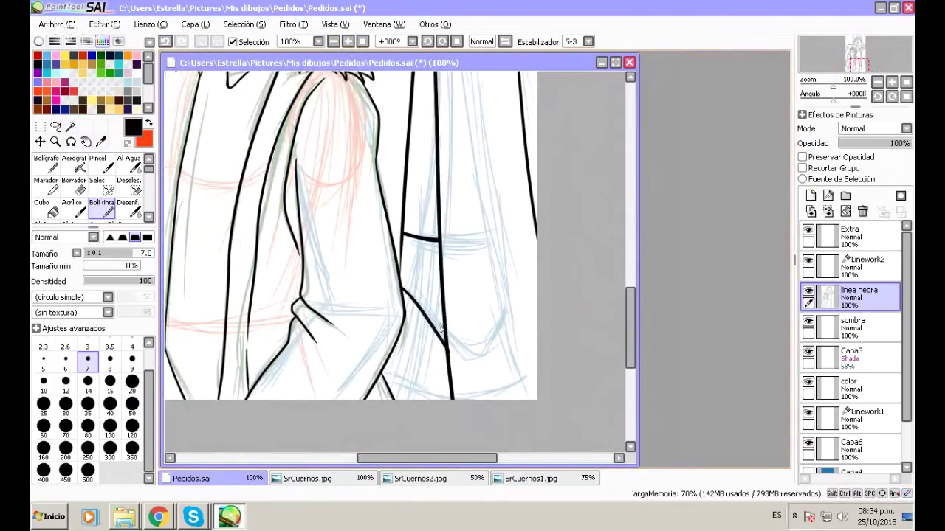
{"action": "key", "text": "ctrl+z"}
{"action": "key", "text": "ctrl+y"}
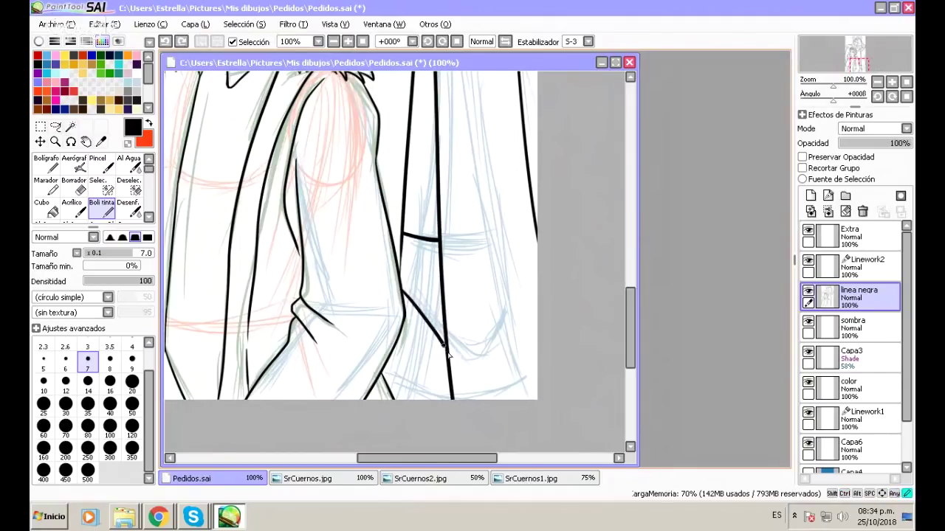
{"action": "key", "text": "ctrl+z"}
{"action": "left_click_drag", "start_coordinate": [403, 292], "coordinate": [439, 340]}
{"action": "left_click_drag", "start_coordinate": [403, 293], "coordinate": [451, 376]}
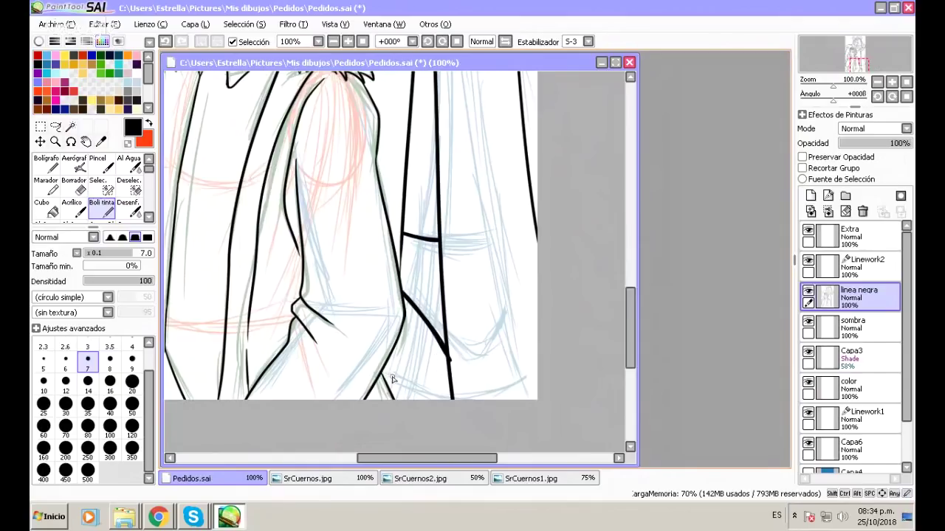
Trim the tip of the curved diagonal line past the robe's long line with the size 9 eraser.
{"action": "key", "text": "e"}
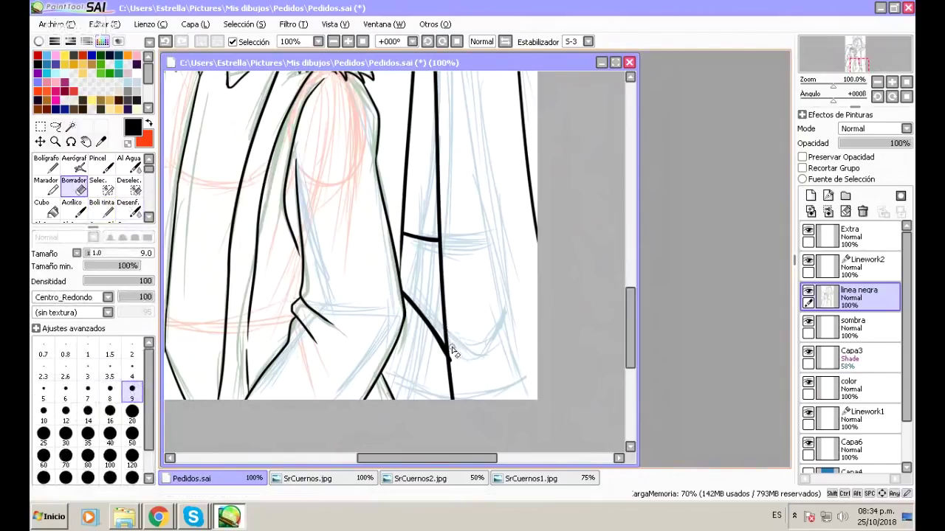
{"action": "mouse_move", "coordinate": [453, 352]}
{"action": "left_mouse_down"}
{"action": "mouse_move", "coordinate": [451, 334]}
{"action": "mouse_move", "coordinate": [455, 380]}
{"action": "mouse_move", "coordinate": [452, 340]}
{"action": "mouse_move", "coordinate": [462, 362]}
{"action": "left_mouse_up"}
{"action": "key", "text": "ctrl+z"}
{"action": "key", "text": "ctrl+z"}
Ink the curved hem line from the boy's lower sleeve to the canvas's lower border with the ink pen, redrawing it once.
{"action": "left_click", "coordinate": [103, 209]}
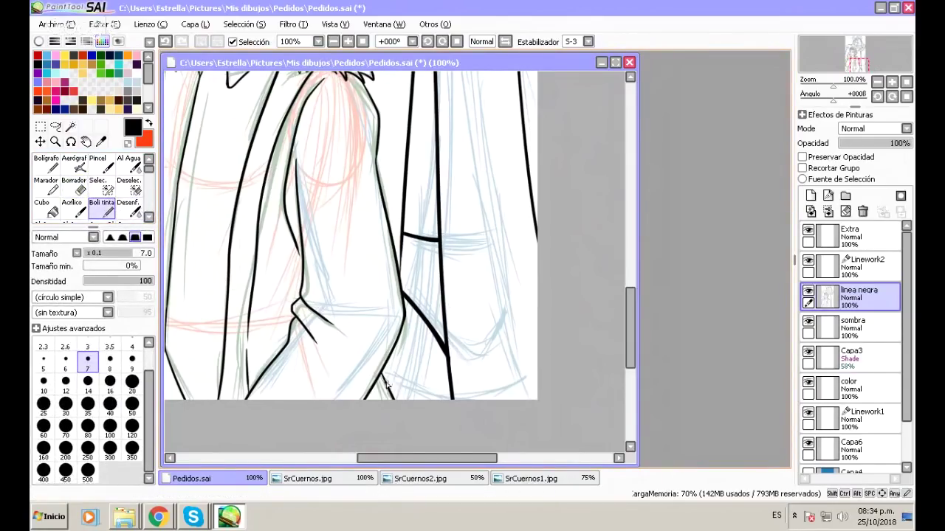
{"action": "left_click_drag", "start_coordinate": [382, 378], "coordinate": [450, 400]}
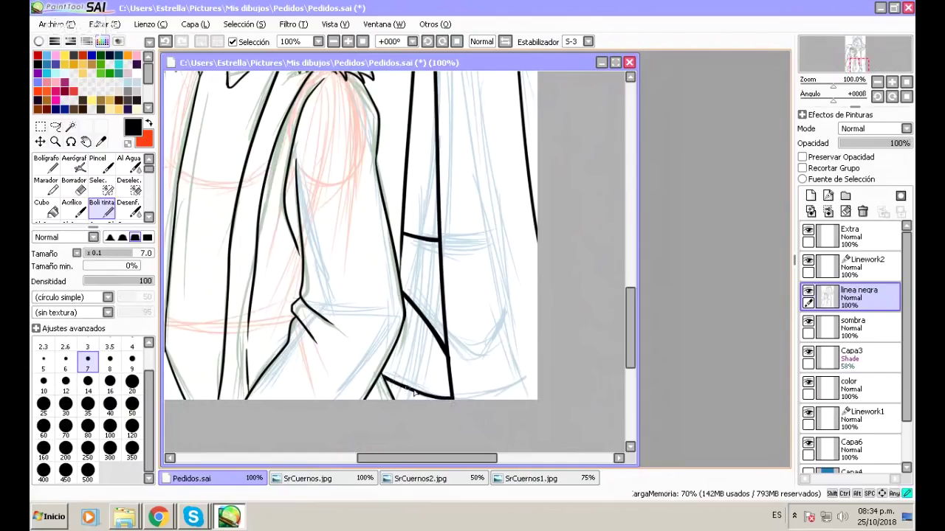
{"action": "key", "text": "ctrl+z"}
{"action": "left_click_drag", "start_coordinate": [384, 378], "coordinate": [449, 400]}
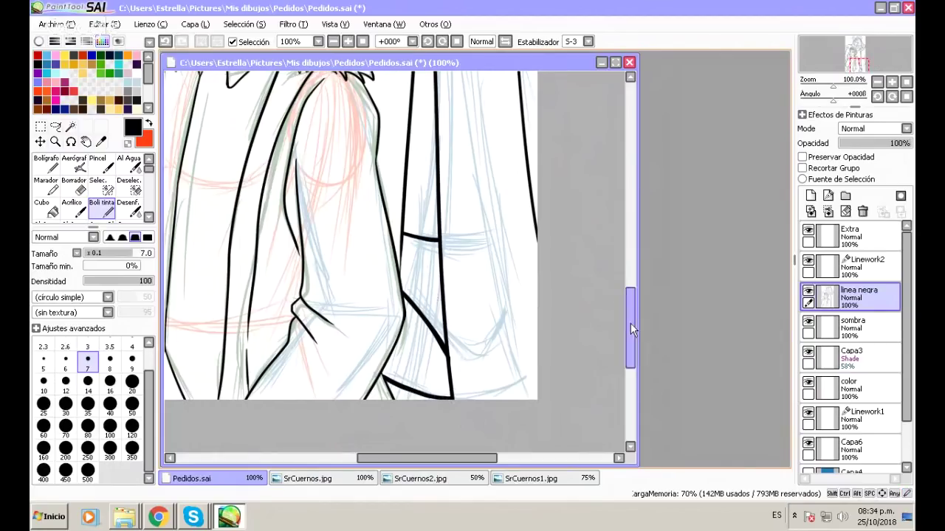
Review the whole line art and save the drawing.
{"action": "left_click_drag", "start_coordinate": [630, 323], "coordinate": [626, 286]}
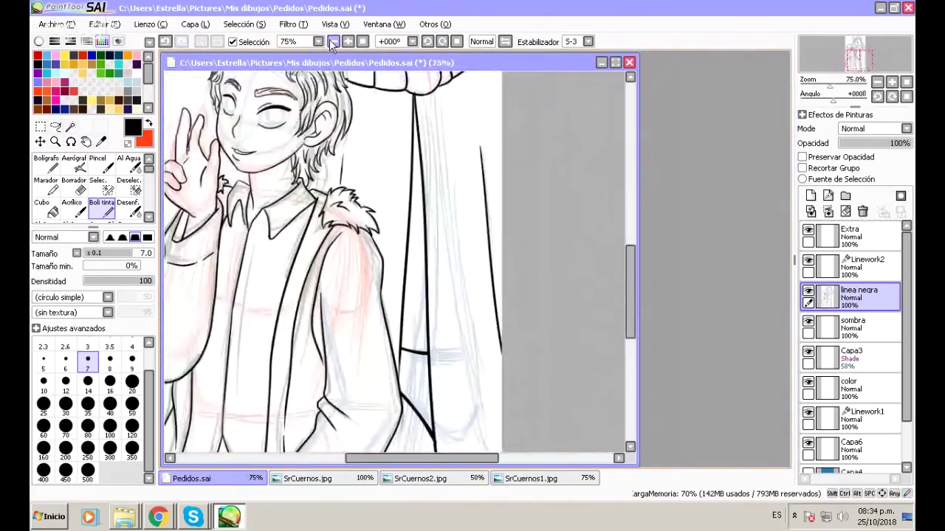
{"action": "left_click", "coordinate": [333, 42]}
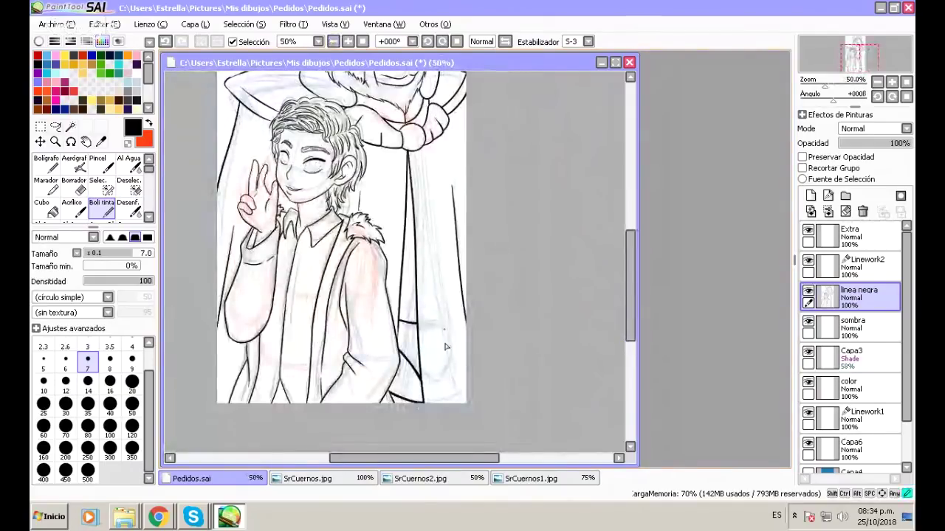
{"action": "mouse_move", "coordinate": [630, 305]}
{"action": "left_mouse_down"}
{"action": "mouse_move", "coordinate": [632, 288]}
{"action": "mouse_move", "coordinate": [586, 264]}
{"action": "left_mouse_up"}
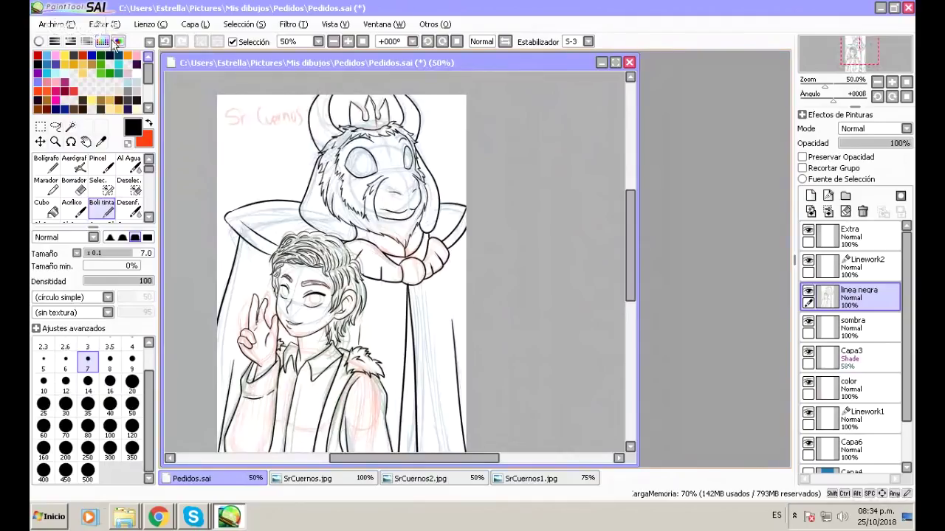
{"action": "left_click", "coordinate": [58, 24]}
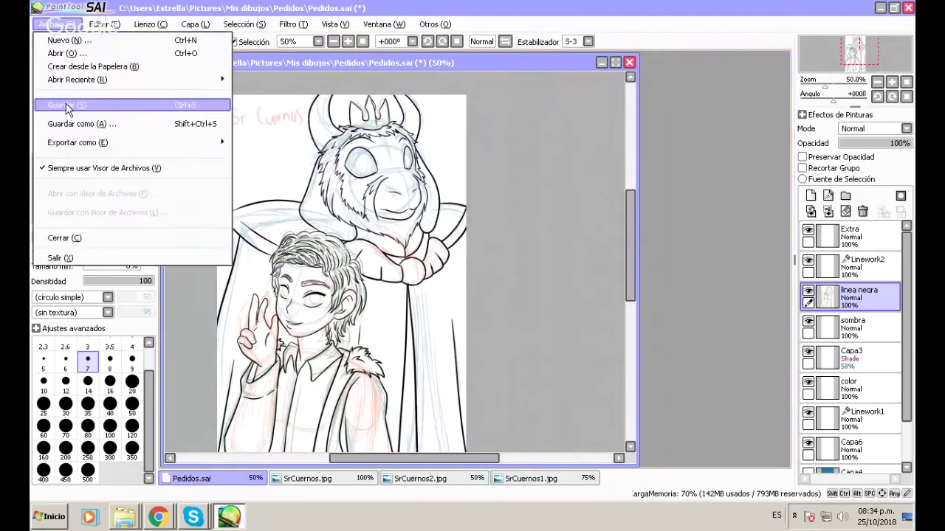
{"action": "left_click", "coordinate": [68, 107]}
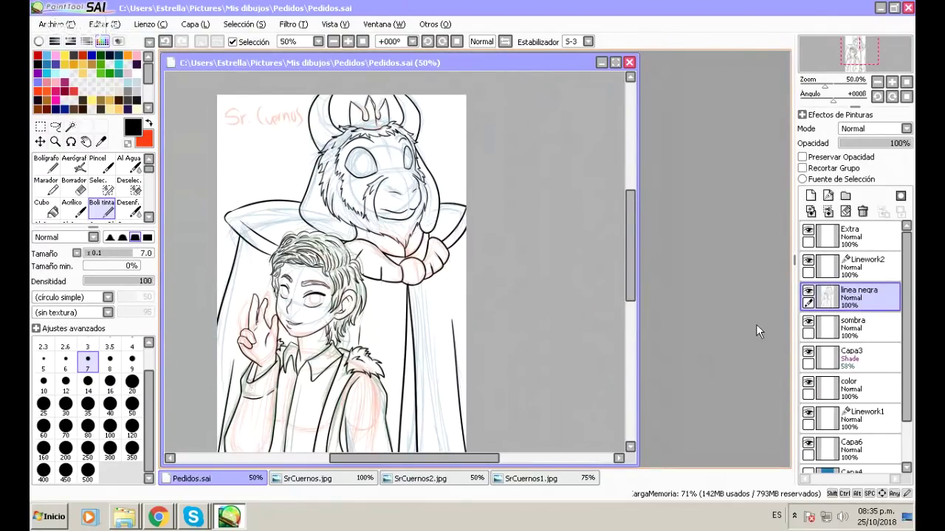
Add a new layer directly above the existing color layer and name it color.
{"action": "scroll", "coordinate": [849, 399], "scroll_direction": "down", "scroll_amount": 2}
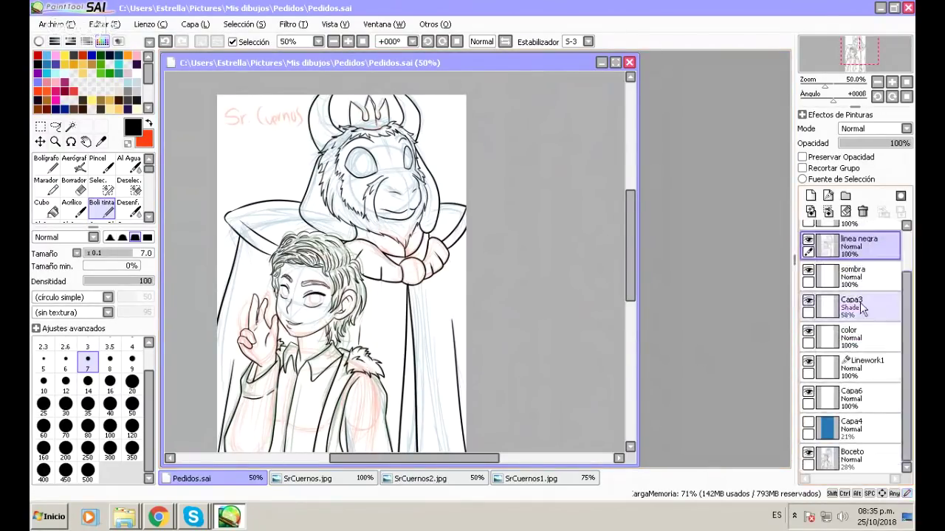
{"action": "left_click", "coordinate": [857, 340]}
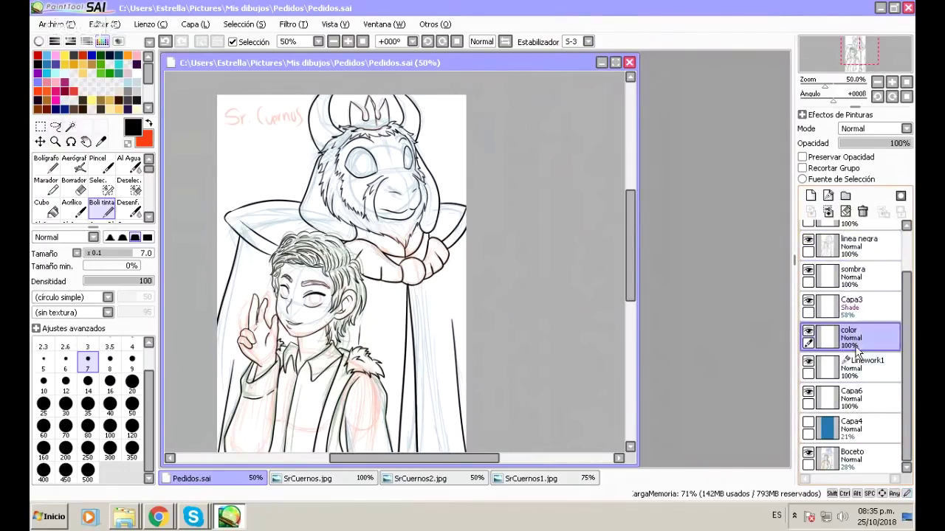
{"action": "left_click", "coordinate": [810, 196]}
{"action": "double_click", "coordinate": [854, 332]}
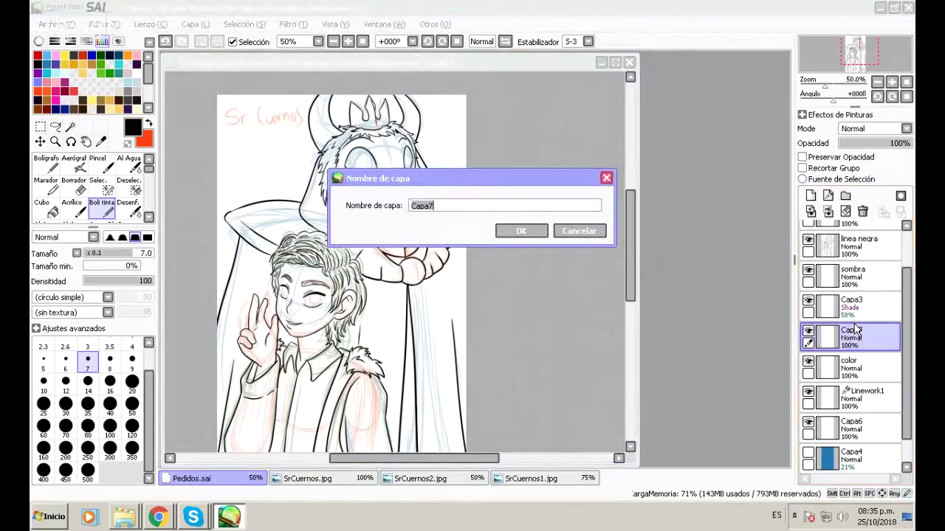
{"action": "type", "text": "color"}
{"action": "key", "text": "Return"}
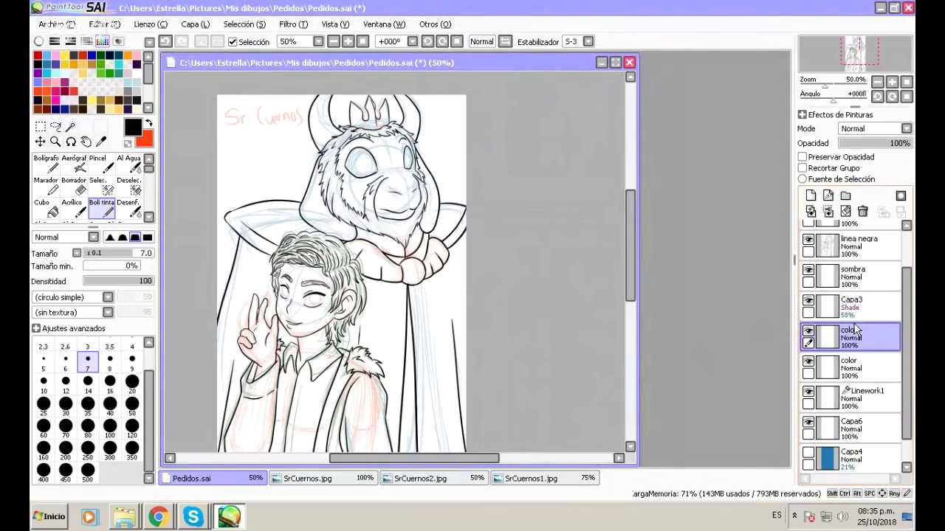
Check the SrCuernos1.jpg reference and dab a light blue disc at each of the horned character's eyes with the size 70 ink pen.
{"action": "scroll", "coordinate": [385, 248], "scroll_direction": "down", "scroll_amount": 2}
{"action": "scroll", "coordinate": [385, 248], "scroll_direction": "up", "scroll_amount": 4}
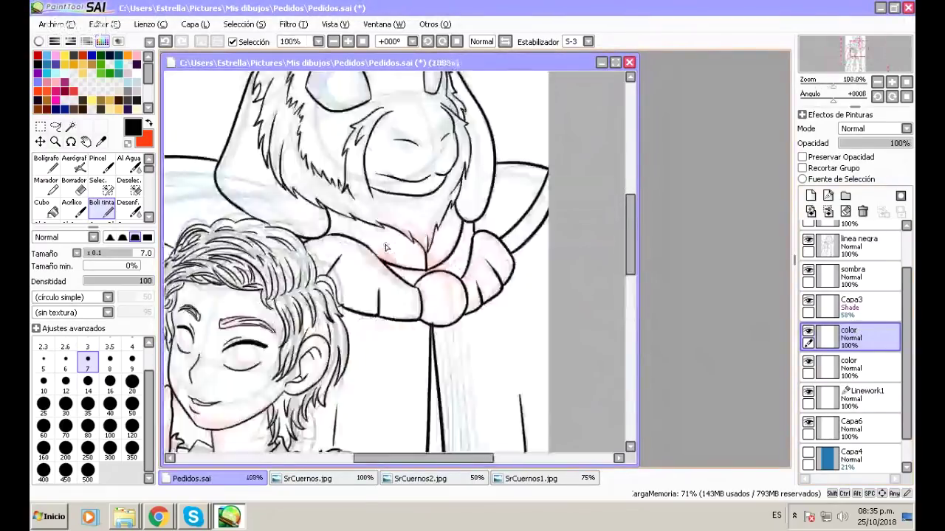
{"action": "scroll", "coordinate": [385, 248], "scroll_direction": "up", "scroll_amount": 1}
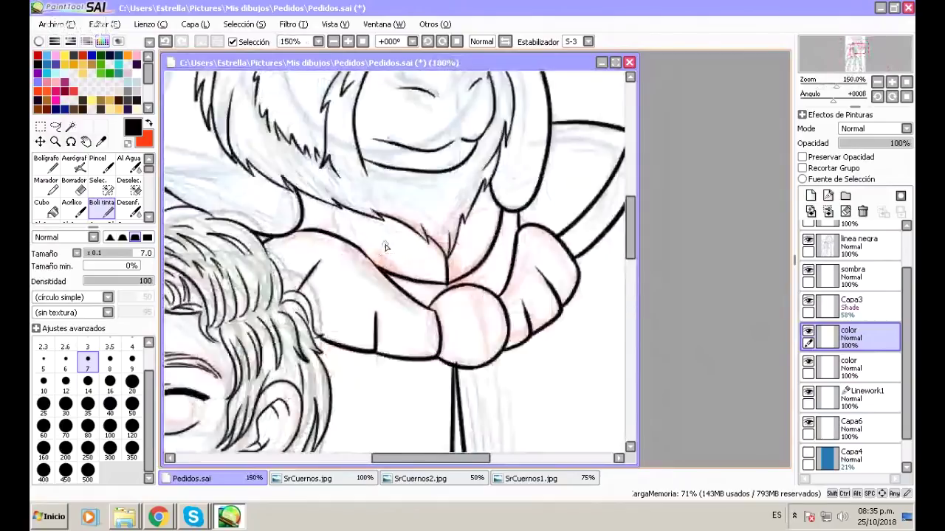
{"action": "left_click_drag", "start_coordinate": [633, 247], "coordinate": [633, 209]}
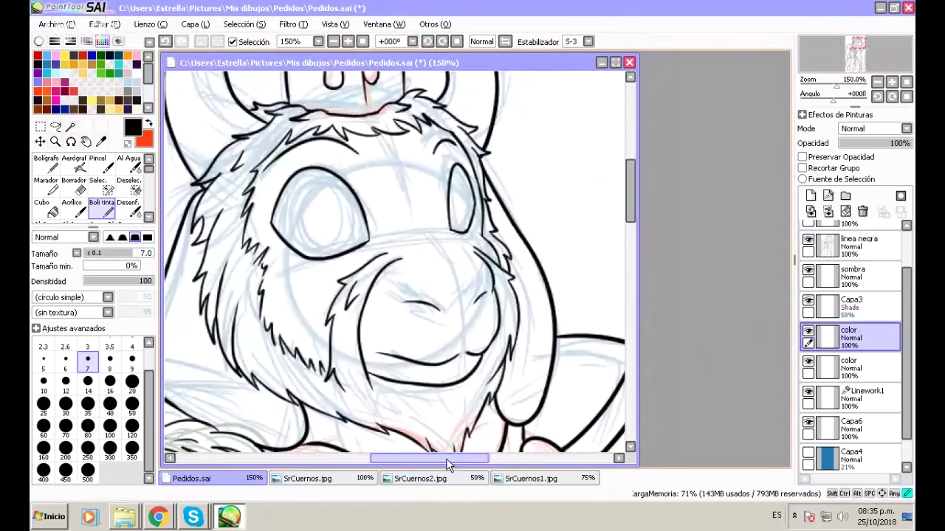
{"action": "left_click_drag", "start_coordinate": [446, 458], "coordinate": [426, 458]}
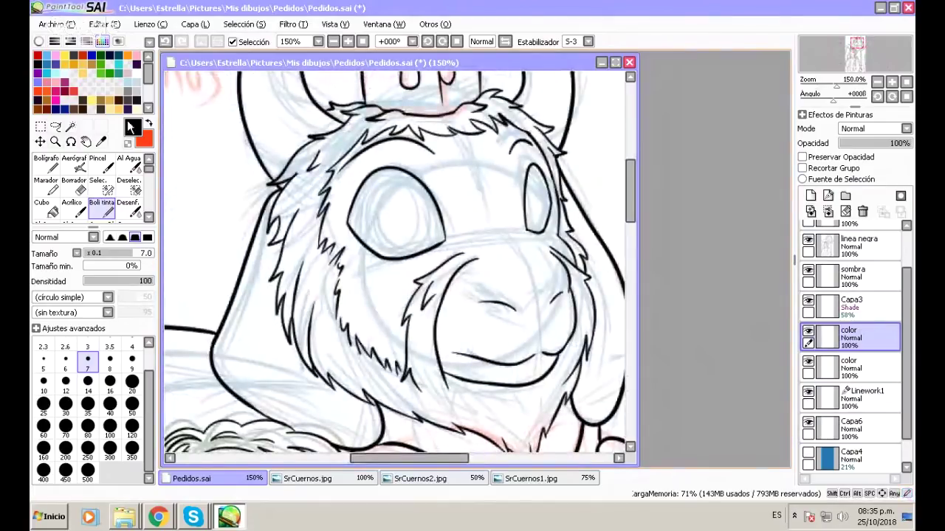
{"action": "left_click", "coordinate": [528, 479]}
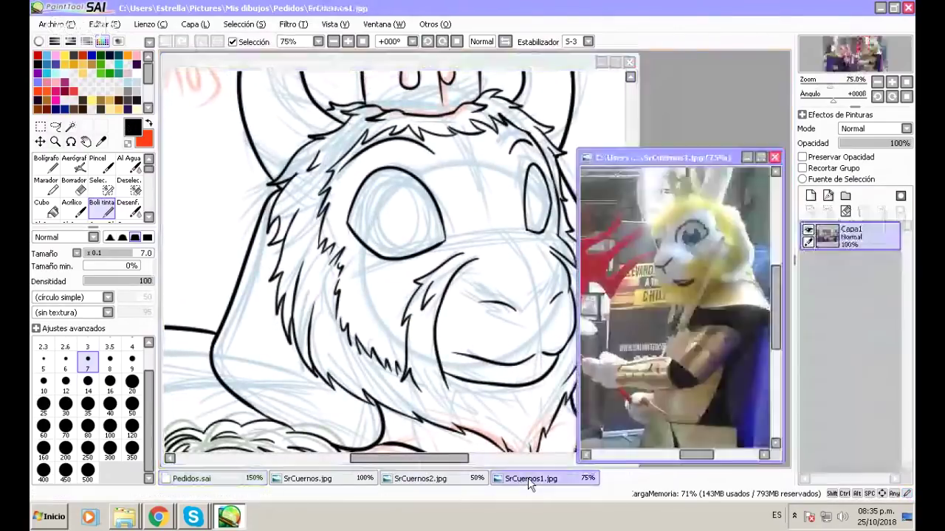
{"action": "left_click", "coordinate": [528, 477]}
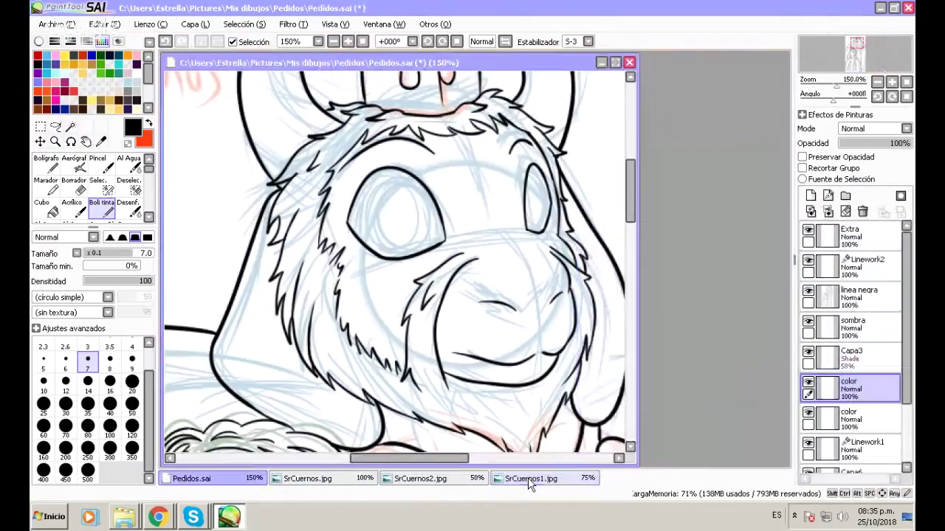
{"action": "left_click", "coordinate": [47, 56]}
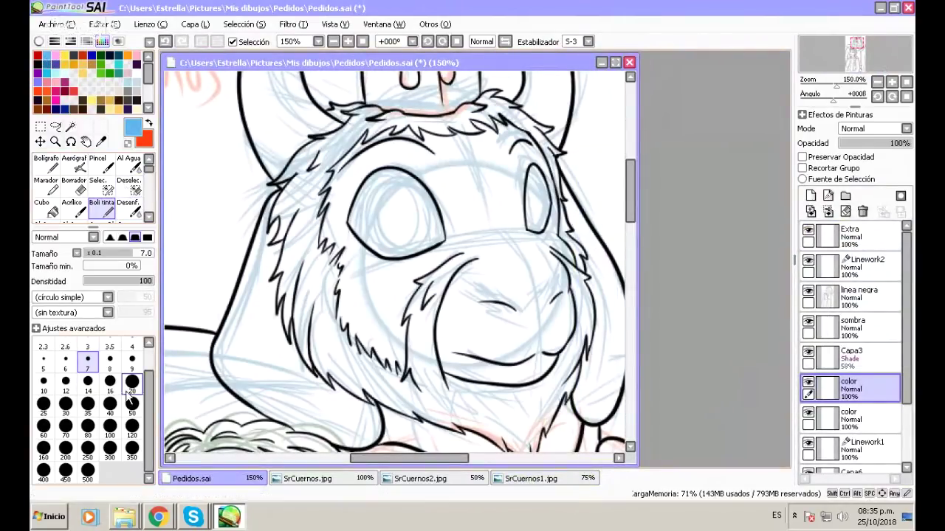
{"action": "left_click", "coordinate": [88, 426]}
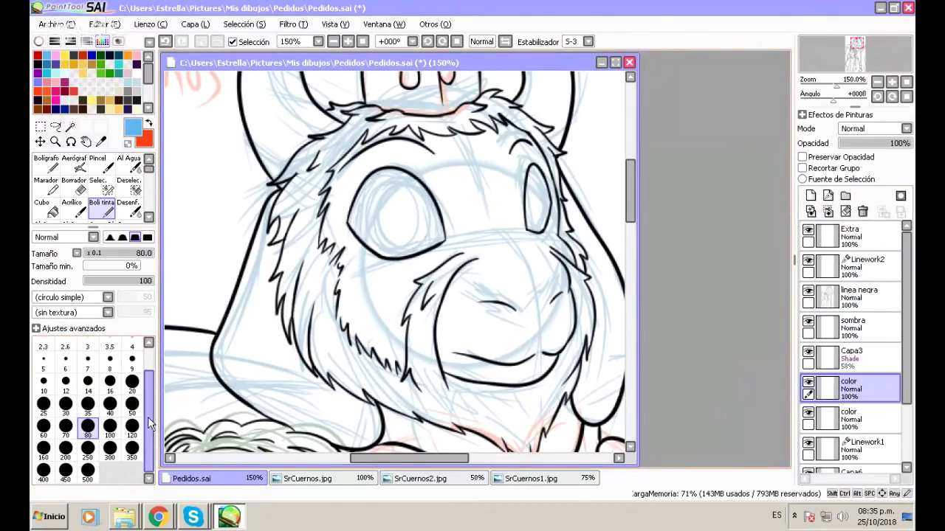
{"action": "left_click", "coordinate": [66, 425]}
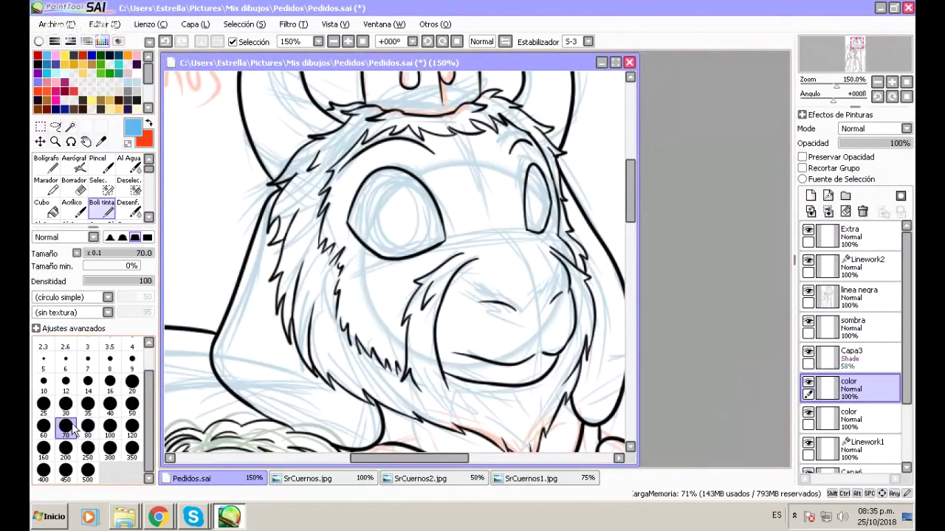
{"action": "left_click", "coordinate": [395, 218]}
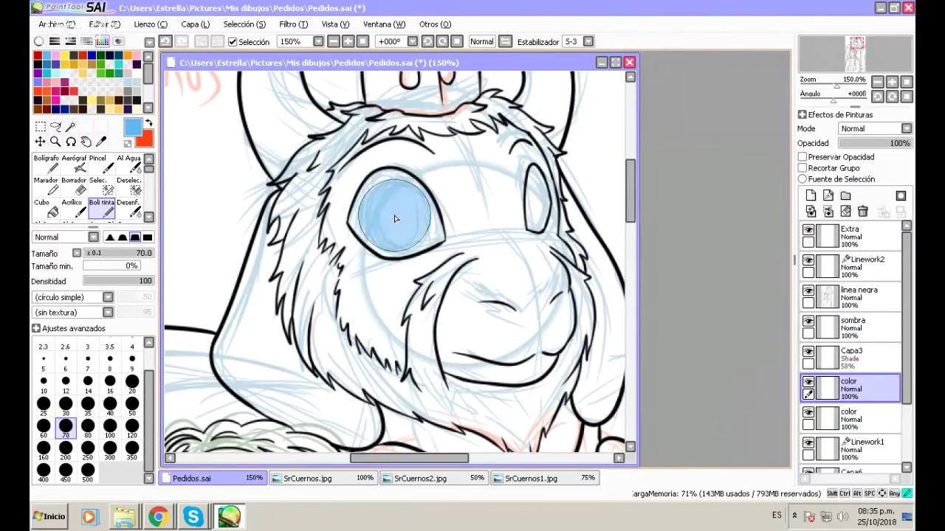
{"action": "left_click", "coordinate": [513, 206]}
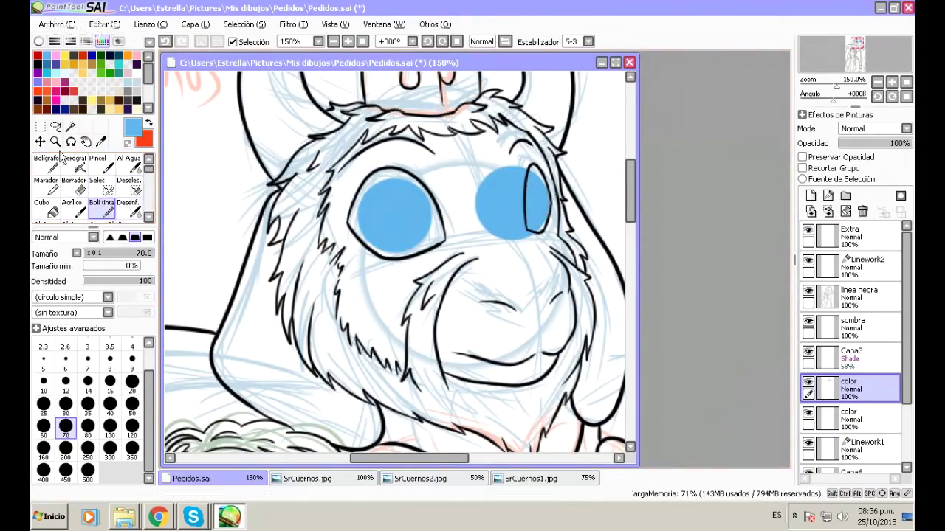
Select the blue disc at the horned character's far eye and scale it into a narrow upright ellipse matching the eye outline.
{"action": "left_click", "coordinate": [41, 127]}
{"action": "left_click_drag", "start_coordinate": [470, 150], "coordinate": [570, 255]}
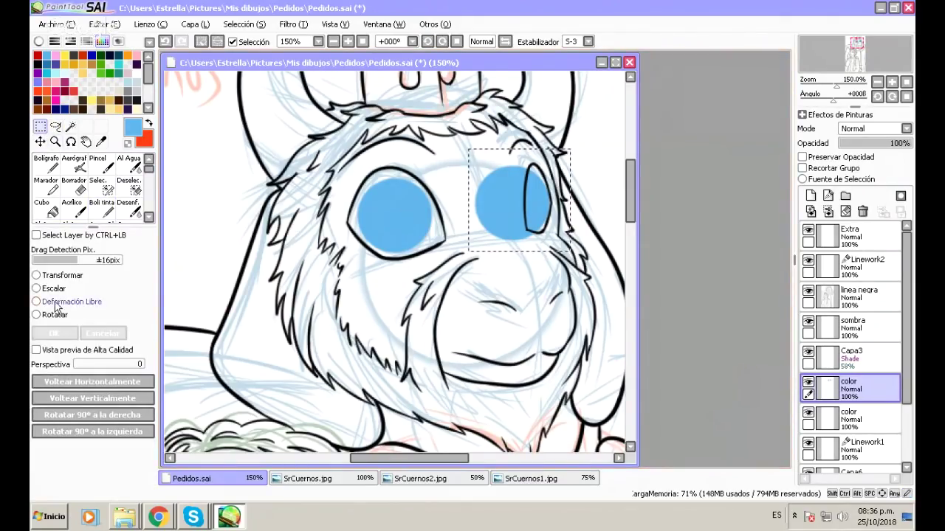
{"action": "left_click", "coordinate": [37, 289]}
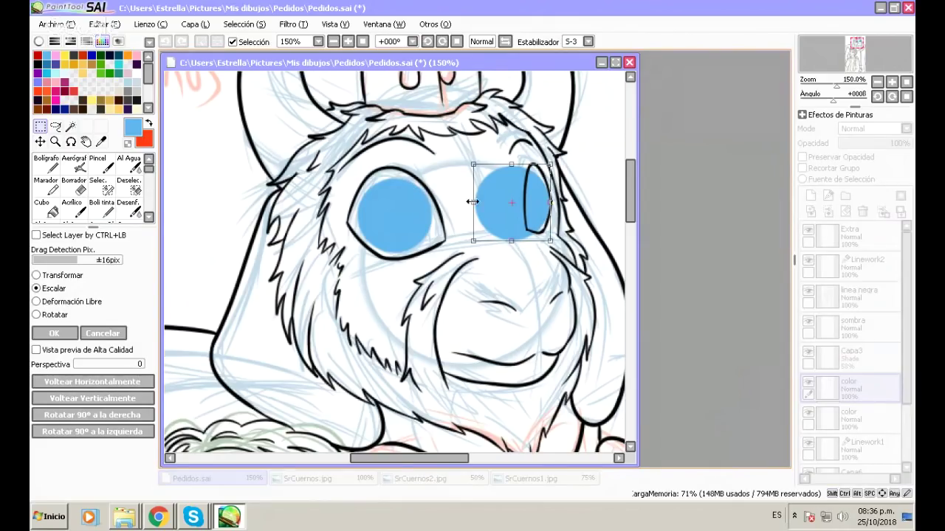
{"action": "left_click_drag", "start_coordinate": [472, 201], "coordinate": [541, 203]}
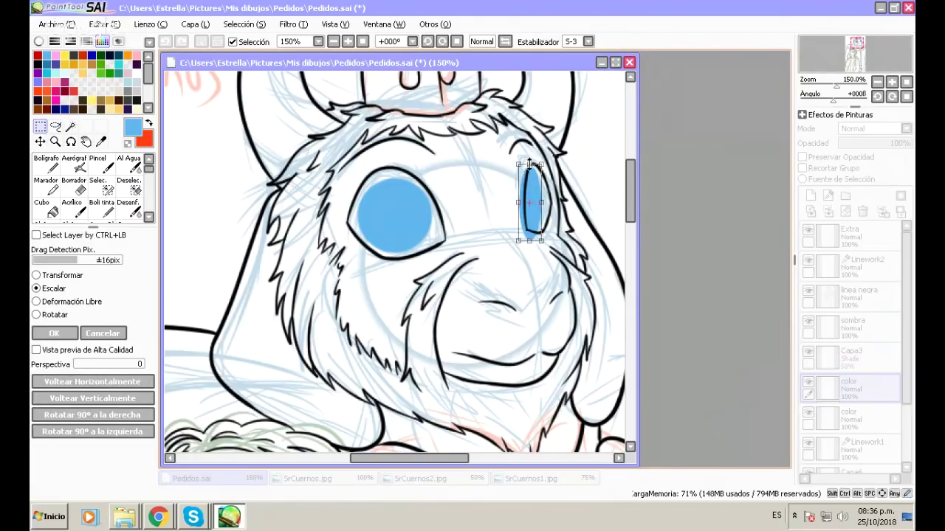
{"action": "left_click_drag", "start_coordinate": [528, 164], "coordinate": [528, 170]}
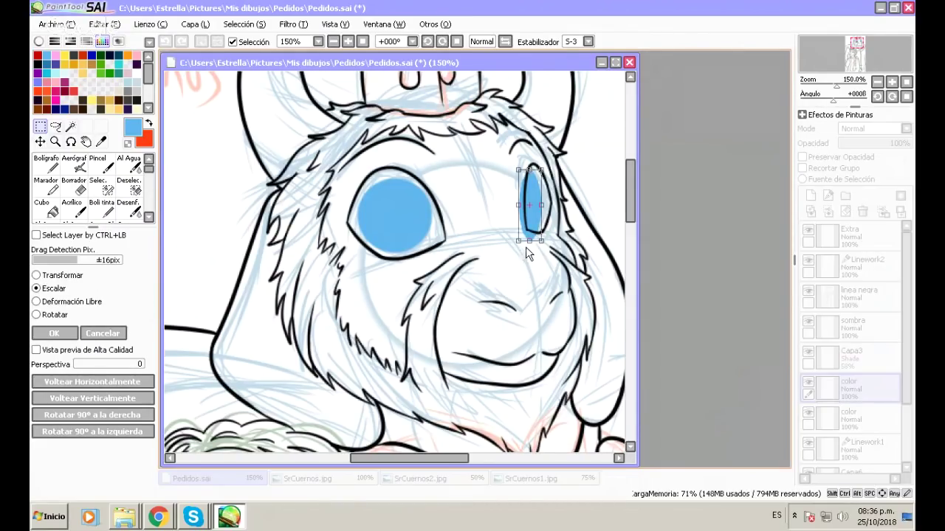
{"action": "left_click_drag", "start_coordinate": [530, 238], "coordinate": [530, 233]}
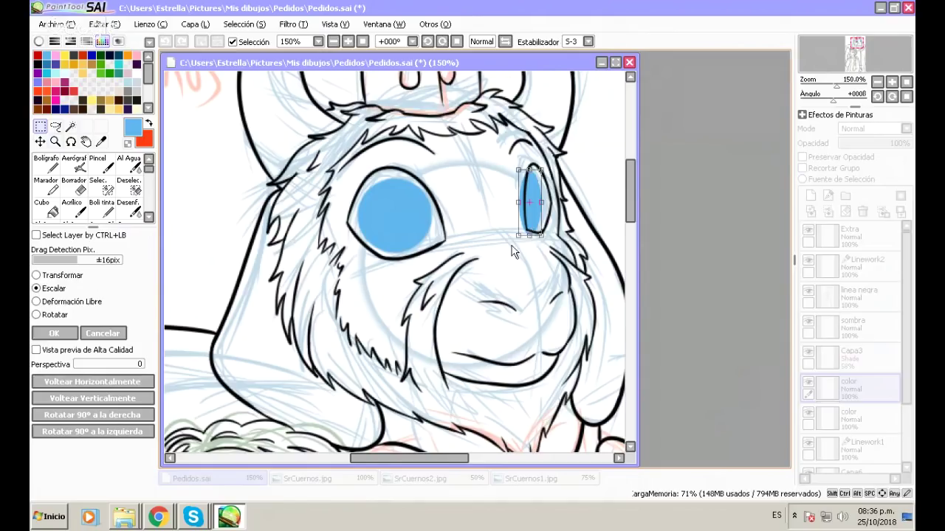
{"action": "left_click", "coordinate": [49, 333]}
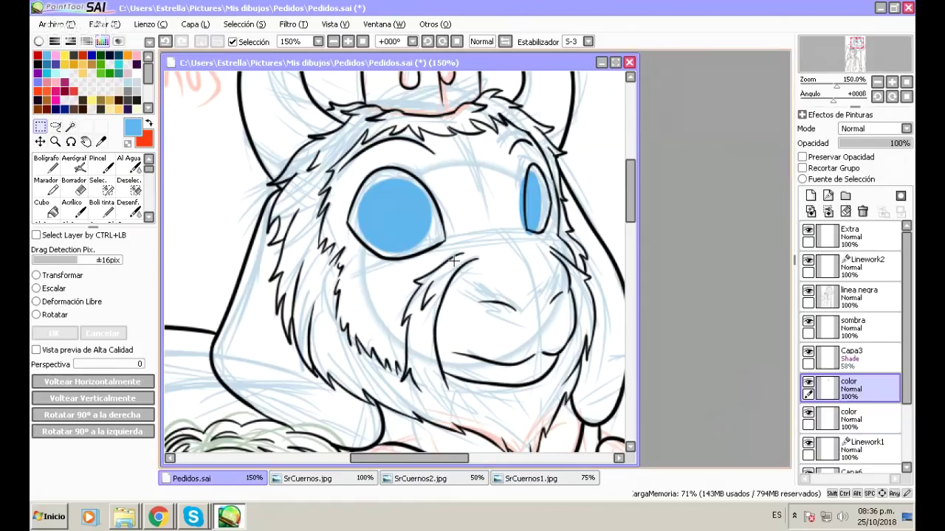
Erase the blue spilling outside the horned character's narrow far eye with the size 9 eraser.
{"action": "left_click", "coordinate": [74, 184]}
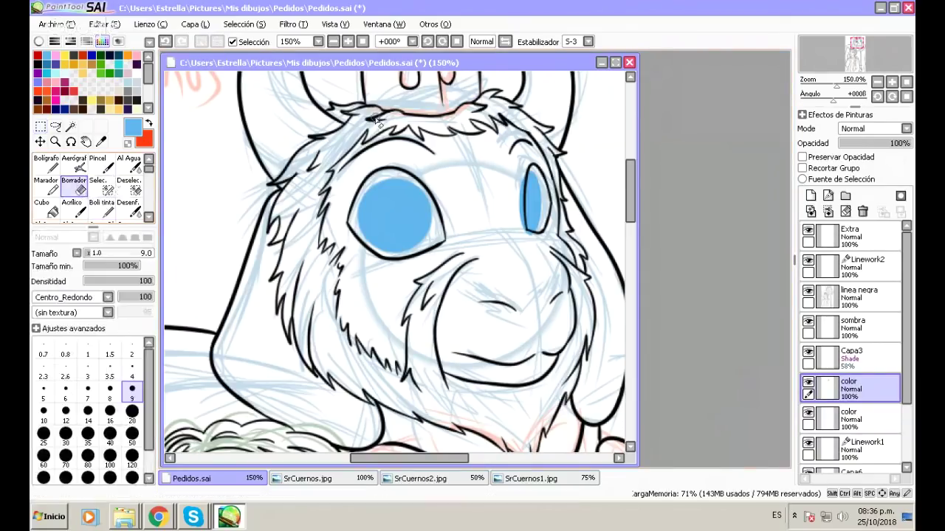
{"action": "left_click", "coordinate": [348, 41]}
{"action": "left_click", "coordinate": [348, 41]}
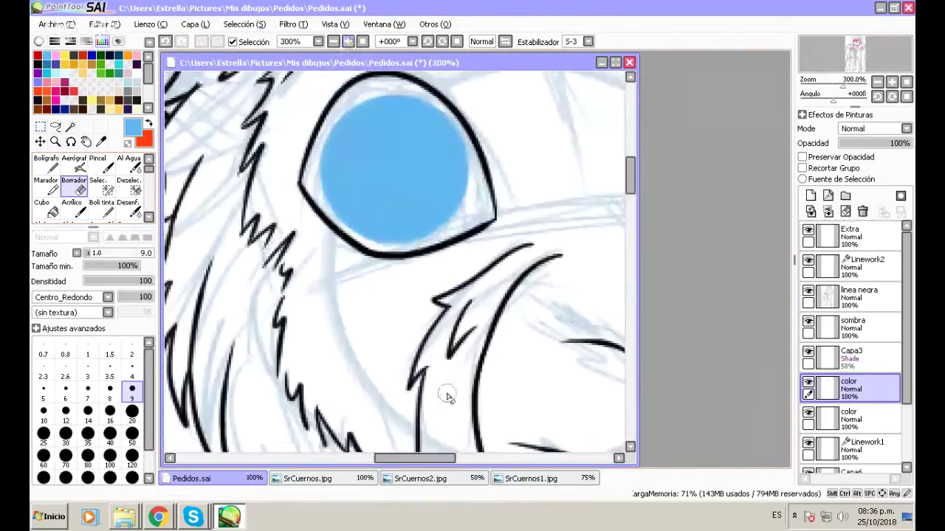
{"action": "left_click_drag", "start_coordinate": [425, 458], "coordinate": [463, 457]}
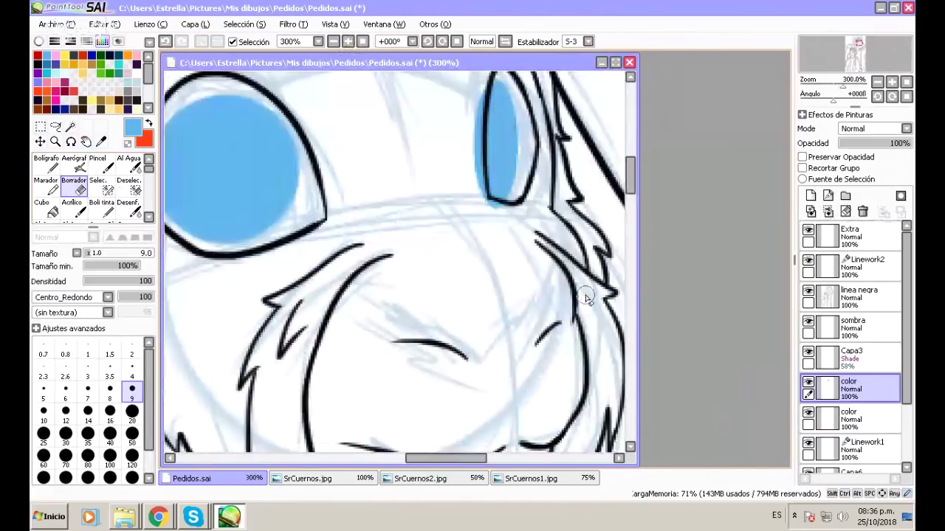
{"action": "left_click_drag", "start_coordinate": [629, 188], "coordinate": [629, 181]}
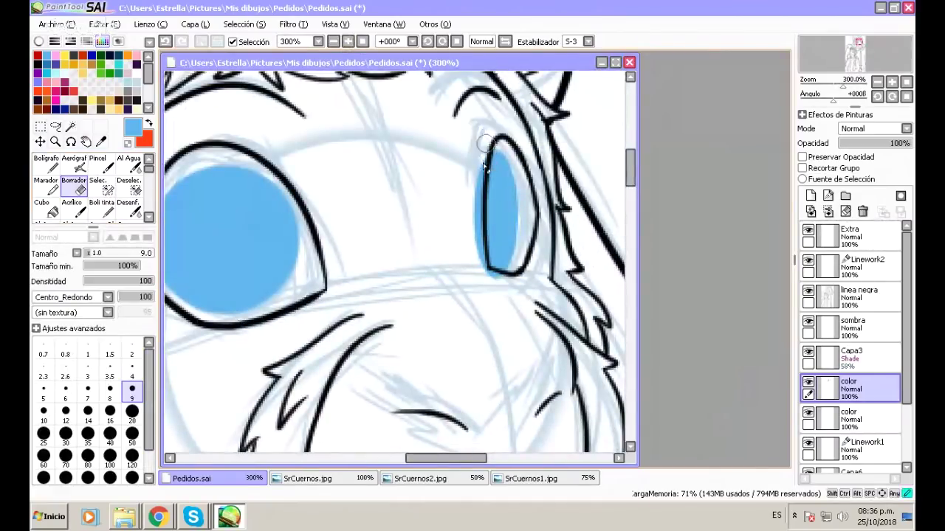
{"action": "mouse_move", "coordinate": [487, 265]}
{"action": "left_mouse_down"}
{"action": "mouse_move", "coordinate": [490, 274]}
{"action": "mouse_move", "coordinate": [479, 271]}
{"action": "mouse_move", "coordinate": [509, 284]}
{"action": "left_mouse_up"}
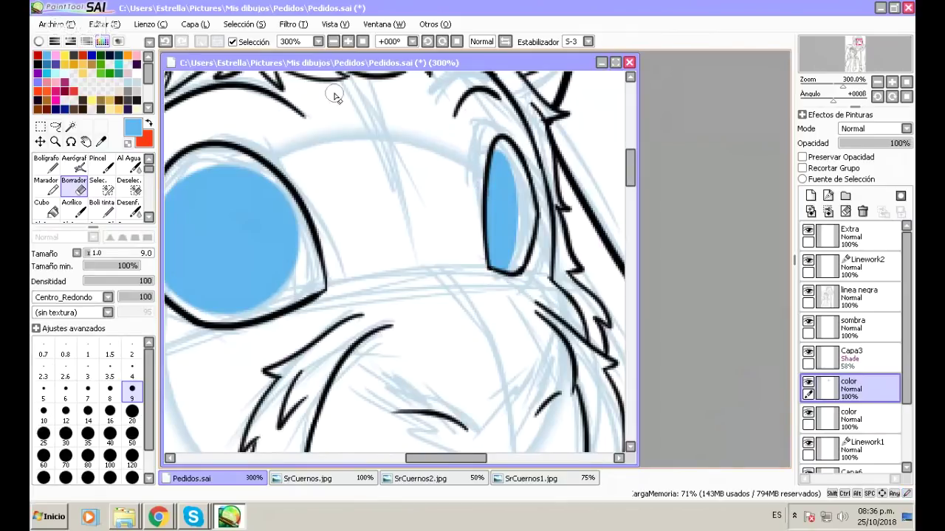
Examine the SrCuernos.jpg and SrCuernos2.jpg reference photos for the boy's colours, with his face in view.
{"action": "left_click", "coordinate": [333, 42]}
{"action": "left_click", "coordinate": [333, 42]}
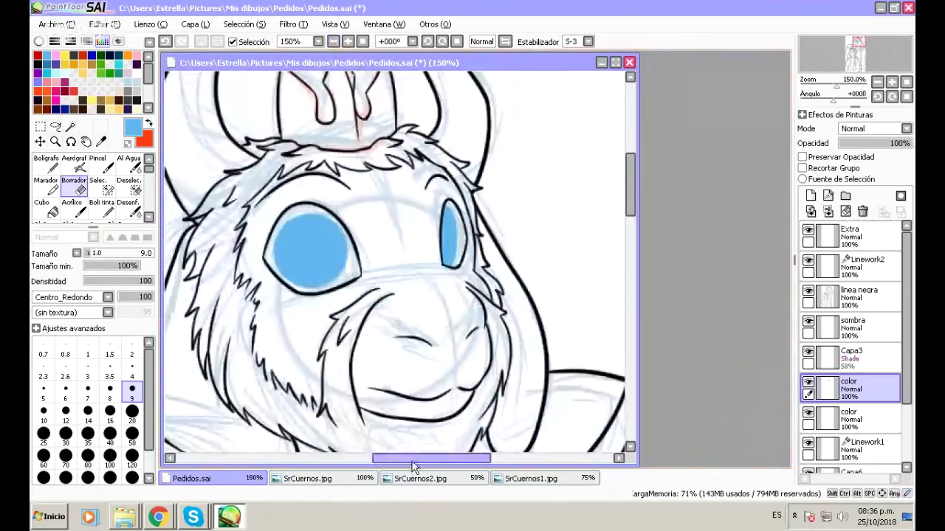
{"action": "left_click_drag", "start_coordinate": [415, 459], "coordinate": [401, 458]}
{"action": "left_click_drag", "start_coordinate": [631, 190], "coordinate": [637, 273]}
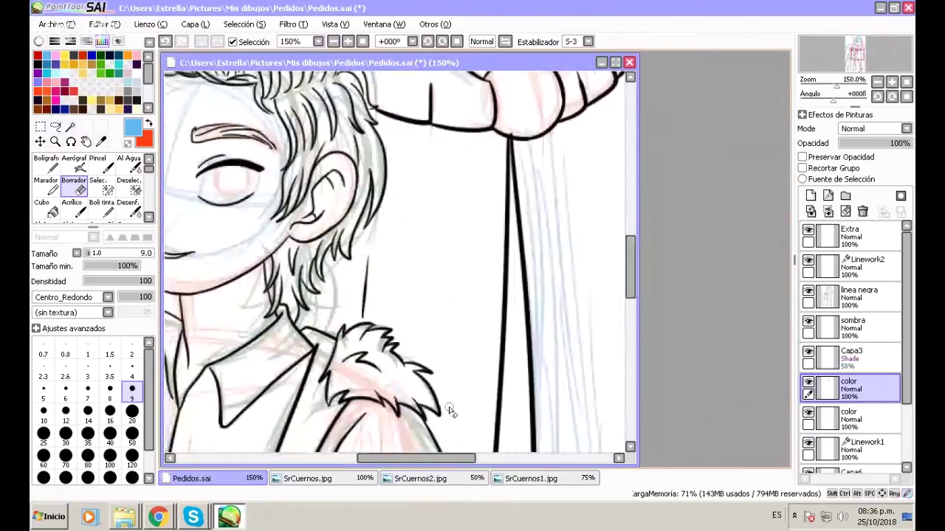
{"action": "left_click_drag", "start_coordinate": [417, 458], "coordinate": [402, 458]}
{"action": "left_click", "coordinate": [307, 478]}
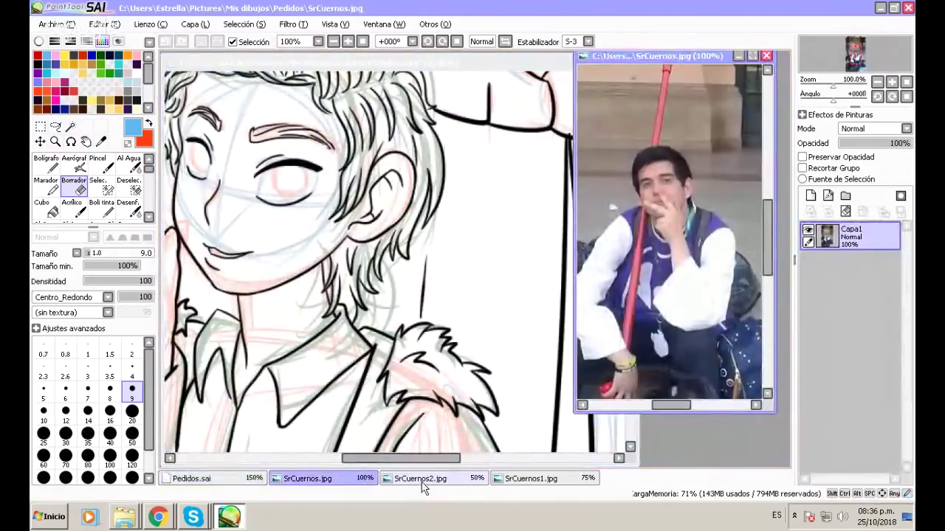
{"action": "left_click", "coordinate": [420, 478]}
{"action": "left_click", "coordinate": [369, 479]}
{"action": "left_click", "coordinate": [421, 478]}
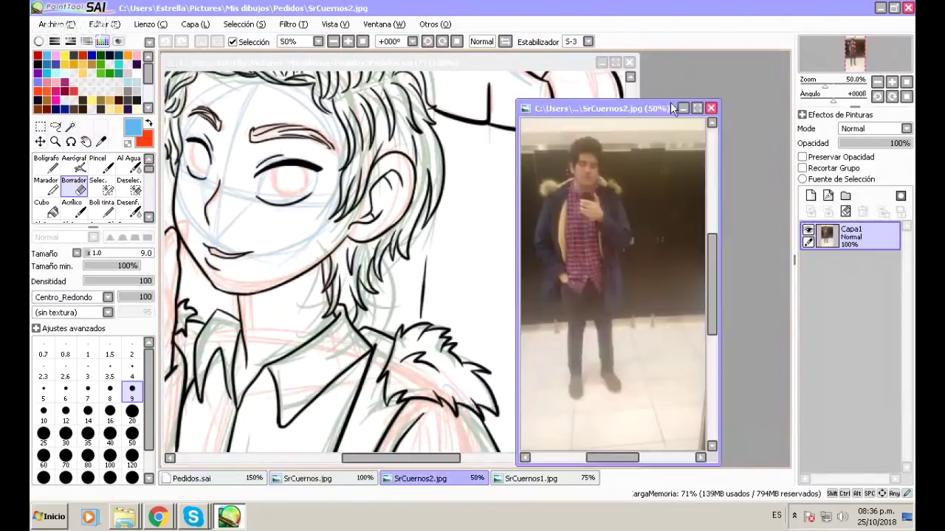
{"action": "left_click", "coordinate": [682, 109]}
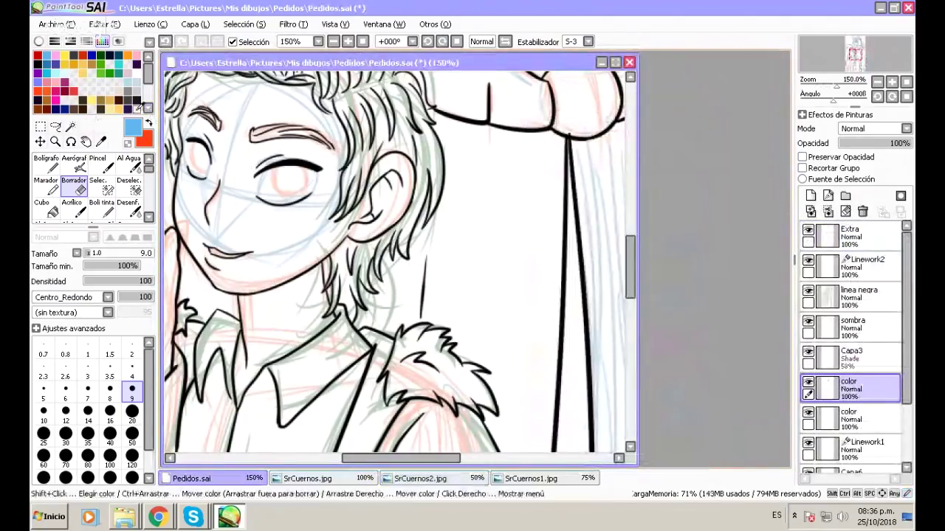
Choose dark brown as the drawing colour and set the ink pen to size 35.
{"action": "left_click", "coordinate": [84, 103]}
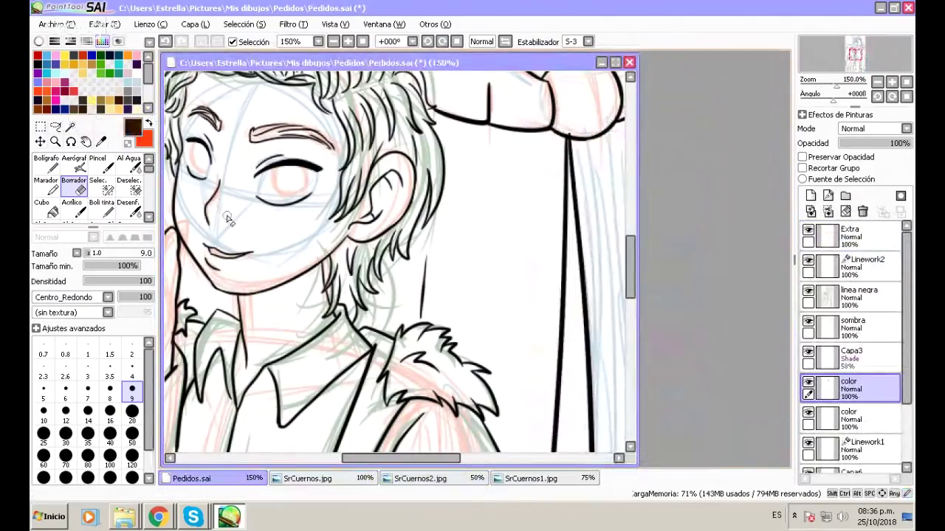
{"action": "left_click", "coordinate": [148, 109]}
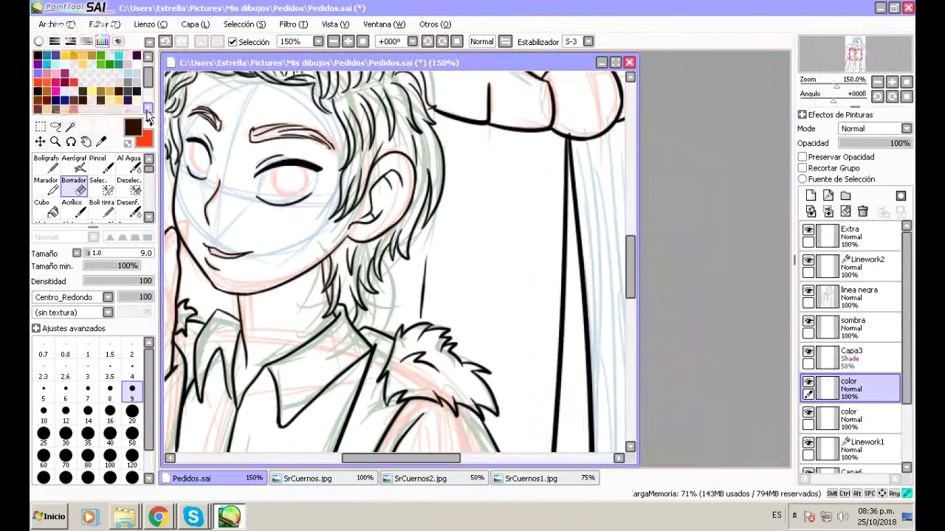
{"action": "left_click", "coordinate": [148, 109]}
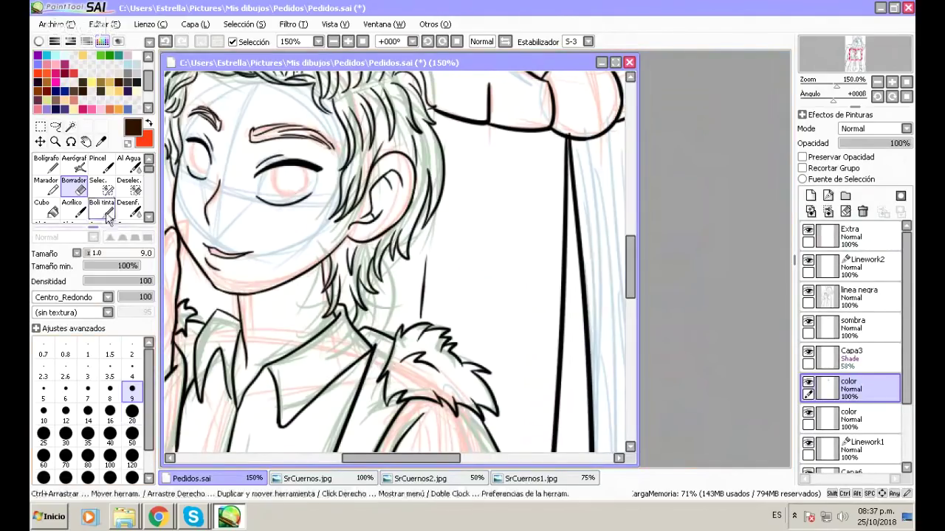
{"action": "left_click", "coordinate": [108, 212]}
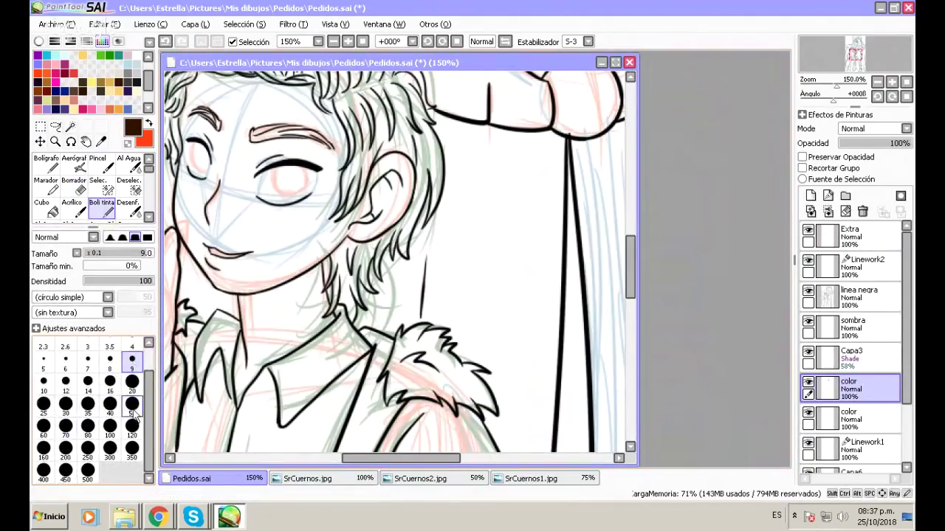
{"action": "left_click", "coordinate": [132, 381]}
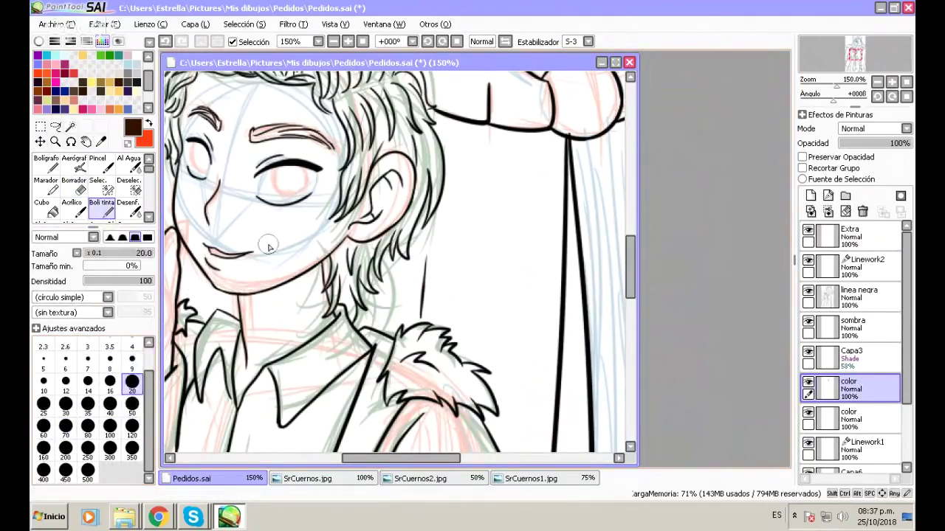
{"action": "left_click", "coordinate": [113, 408]}
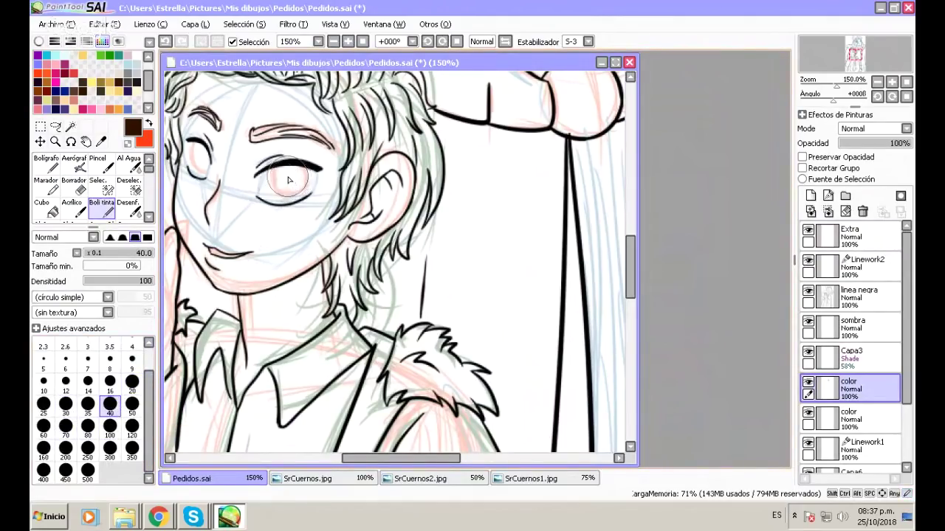
{"action": "left_click", "coordinate": [88, 403]}
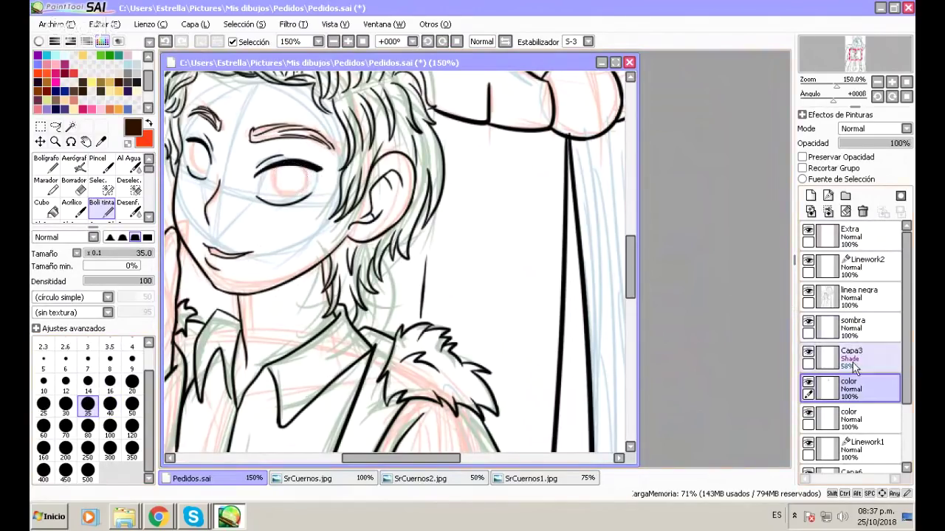
Toggle the upper color layer's visibility to check that it holds the blue eyes, and rename it ojos.
{"action": "left_click", "coordinate": [808, 384]}
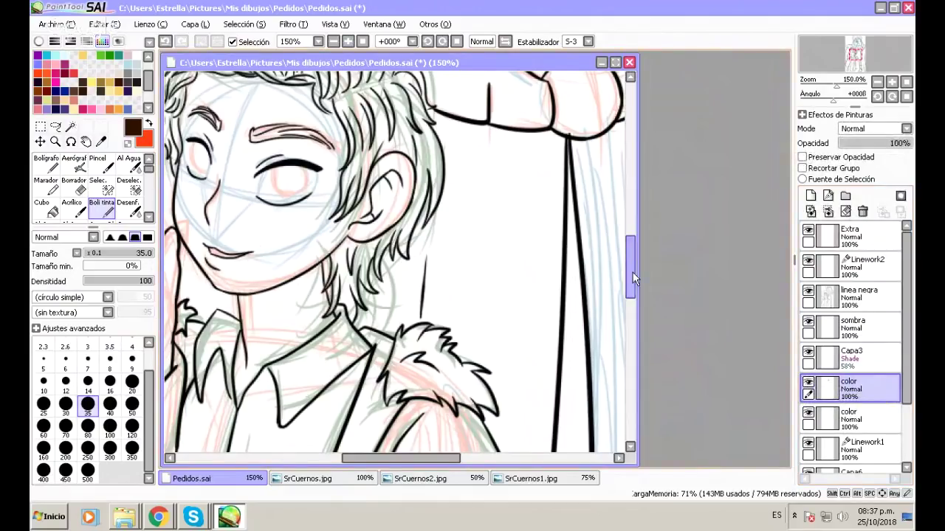
{"action": "scroll", "coordinate": [631, 275], "scroll_direction": "up", "scroll_amount": 1}
{"action": "left_click_drag", "start_coordinate": [633, 274], "coordinate": [633, 201]}
{"action": "left_click", "coordinate": [809, 382]}
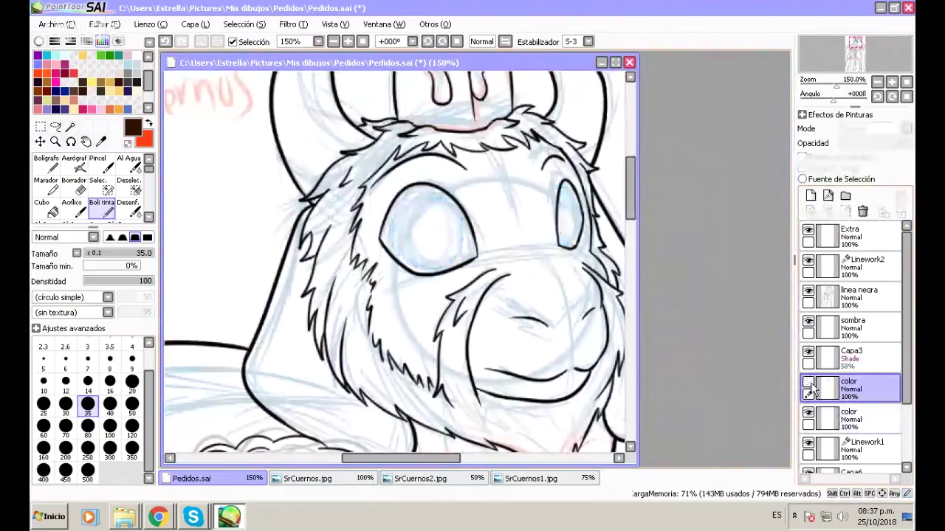
{"action": "left_click", "coordinate": [809, 383]}
{"action": "double_click", "coordinate": [851, 385]}
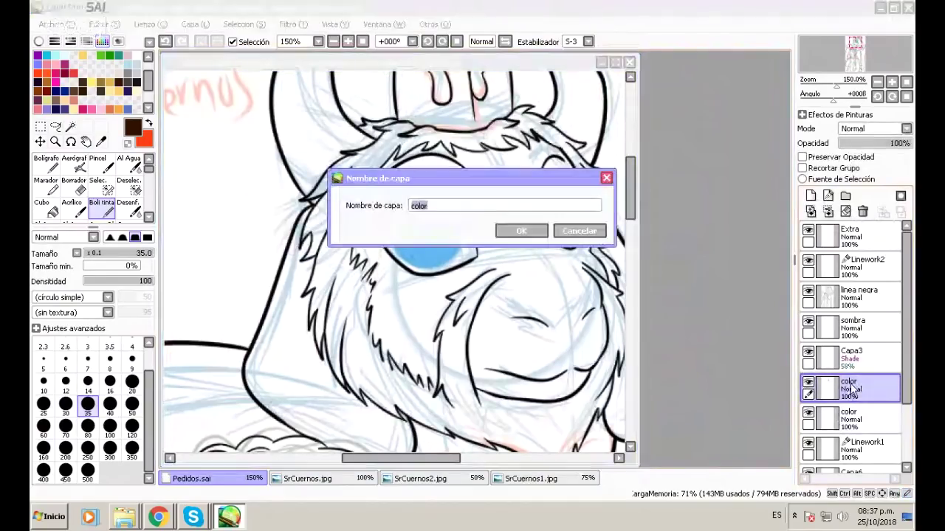
{"action": "type", "text": "ojos"}
{"action": "key", "text": "Return"}
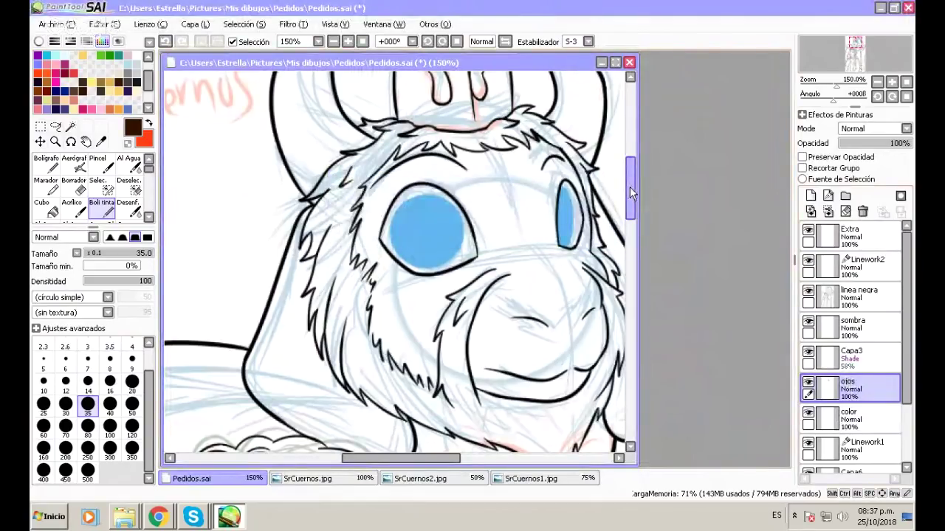
Dab a dark brown iris disc at each of the boy's eyes with the size 35 ink pen on the ojos layer.
{"action": "left_click_drag", "start_coordinate": [630, 187], "coordinate": [631, 250]}
{"action": "scroll", "coordinate": [409, 460], "scroll_direction": "left", "scroll_amount": 4}
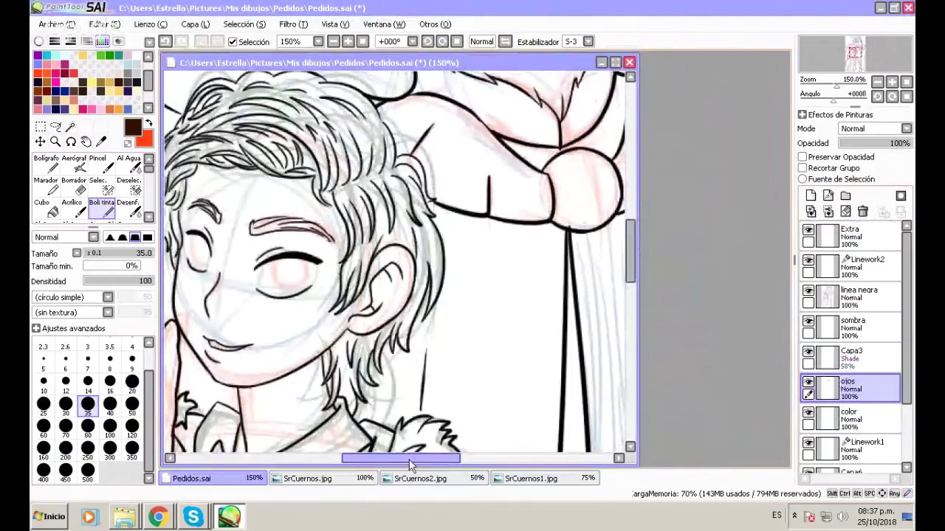
{"action": "scroll", "coordinate": [376, 247], "scroll_direction": "up", "scroll_amount": 1}
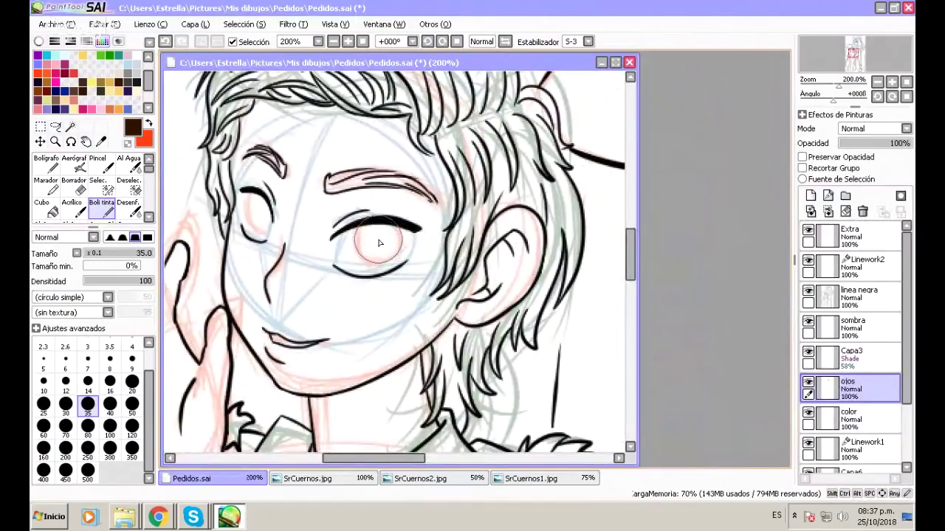
{"action": "left_click", "coordinate": [379, 242]}
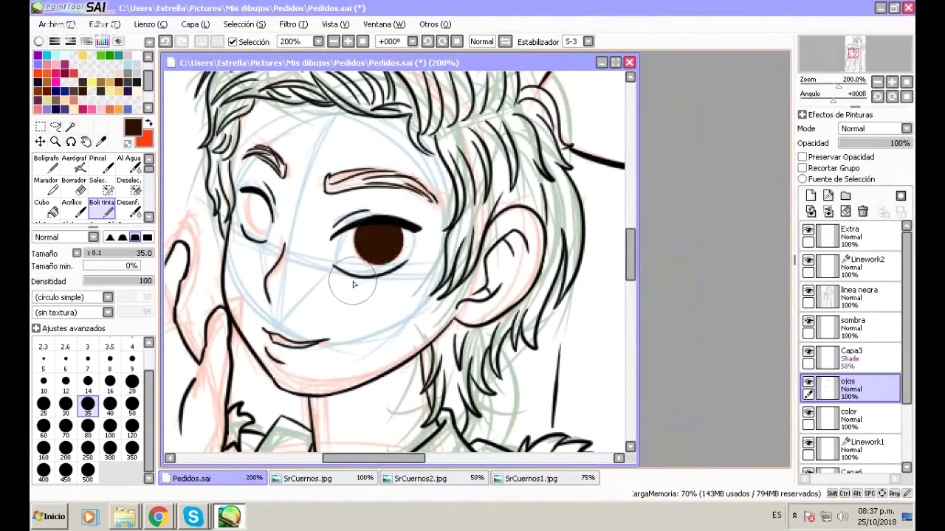
{"action": "left_click", "coordinate": [269, 213]}
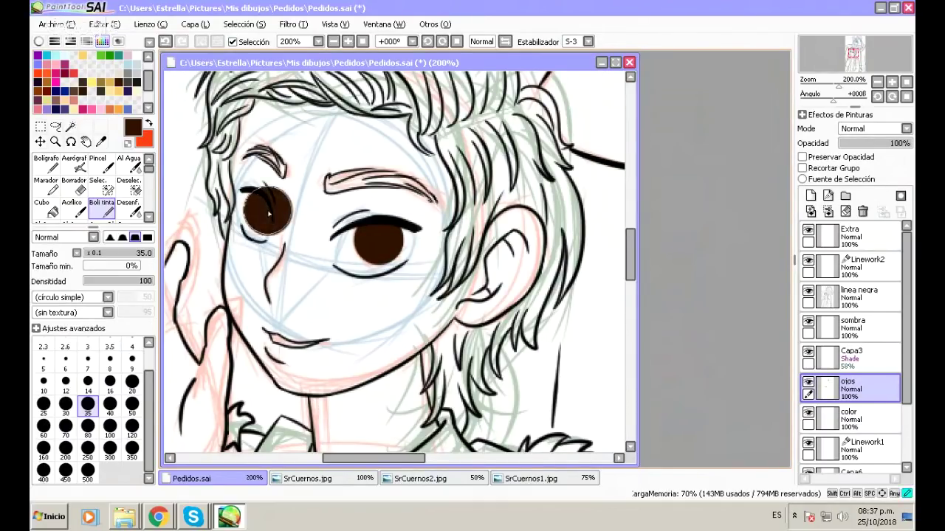
{"action": "left_click", "coordinate": [269, 213]}
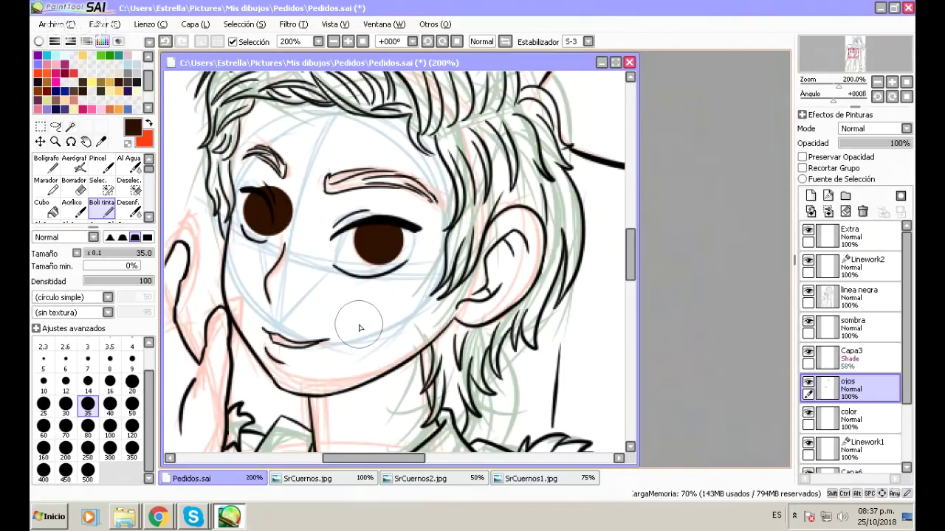
Erase the brown spilling outside the outline of the boy's far eye with the size 9 eraser.
{"action": "left_click", "coordinate": [74, 181]}
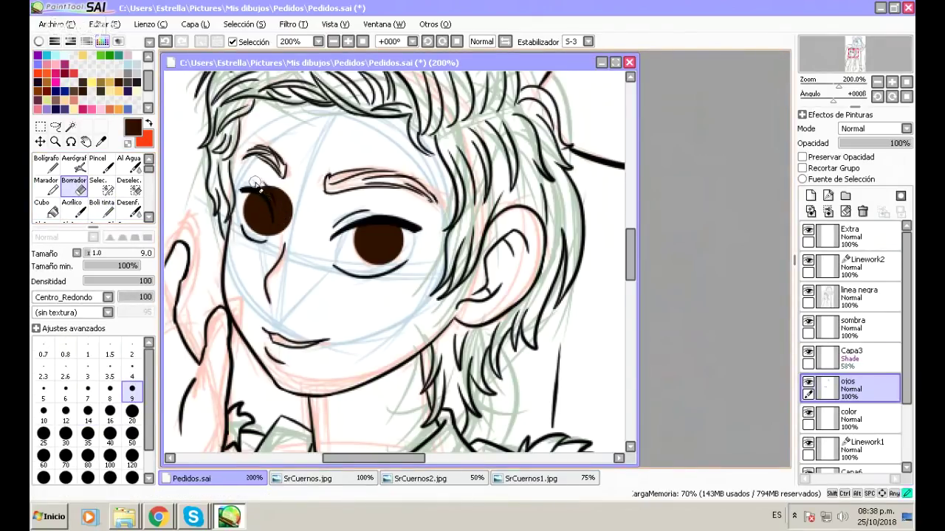
{"action": "mouse_move", "coordinate": [265, 187]}
{"action": "left_mouse_down"}
{"action": "mouse_move", "coordinate": [275, 211]}
{"action": "mouse_move", "coordinate": [277, 236]}
{"action": "mouse_move", "coordinate": [265, 186]}
{"action": "mouse_move", "coordinate": [273, 236]}
{"action": "left_mouse_up"}
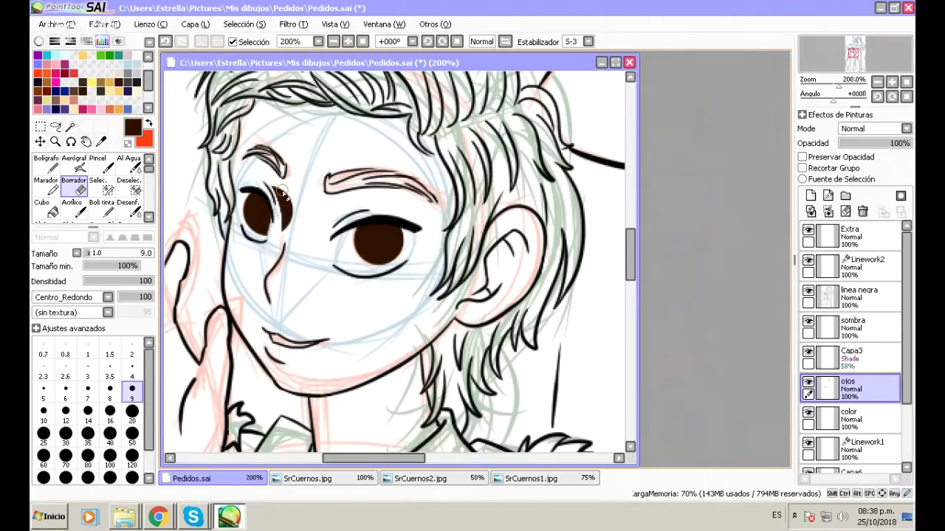
{"action": "mouse_move", "coordinate": [278, 185]}
{"action": "left_mouse_down"}
{"action": "mouse_move", "coordinate": [276, 244]}
{"action": "mouse_move", "coordinate": [273, 189]}
{"action": "left_mouse_up"}
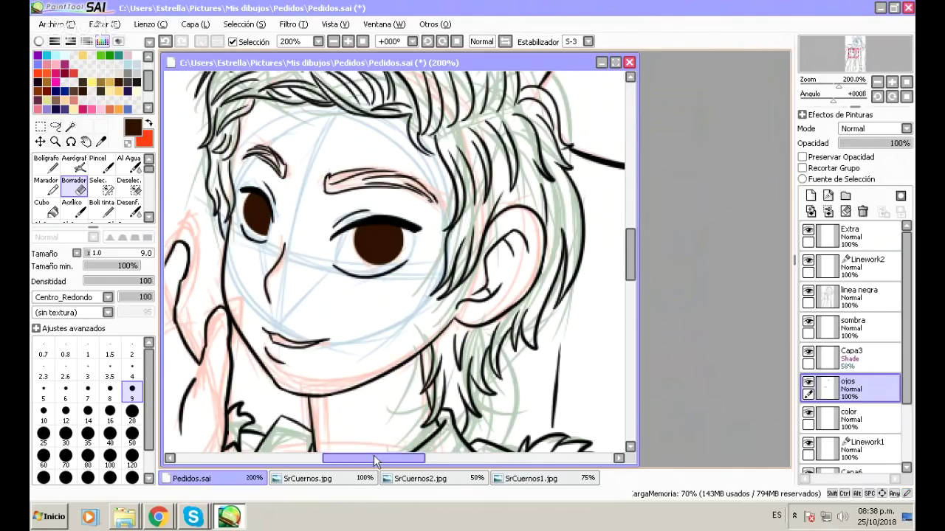
Fill in the edge of the boy's far iris in dark brown with the size 7 ink pen and clean it with the eraser.
{"action": "left_click_drag", "start_coordinate": [374, 455], "coordinate": [358, 458]}
{"action": "left_click", "coordinate": [347, 41]}
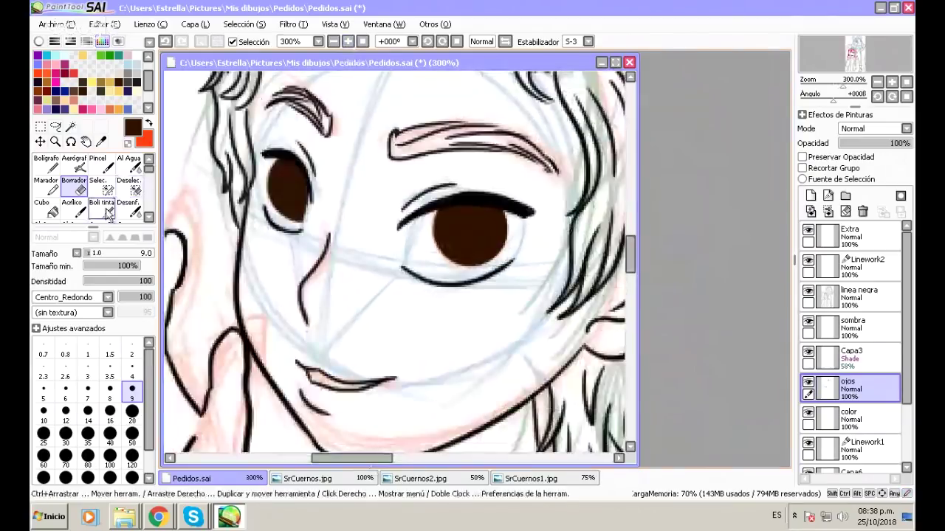
{"action": "left_click", "coordinate": [101, 207]}
{"action": "left_click", "coordinate": [87, 362]}
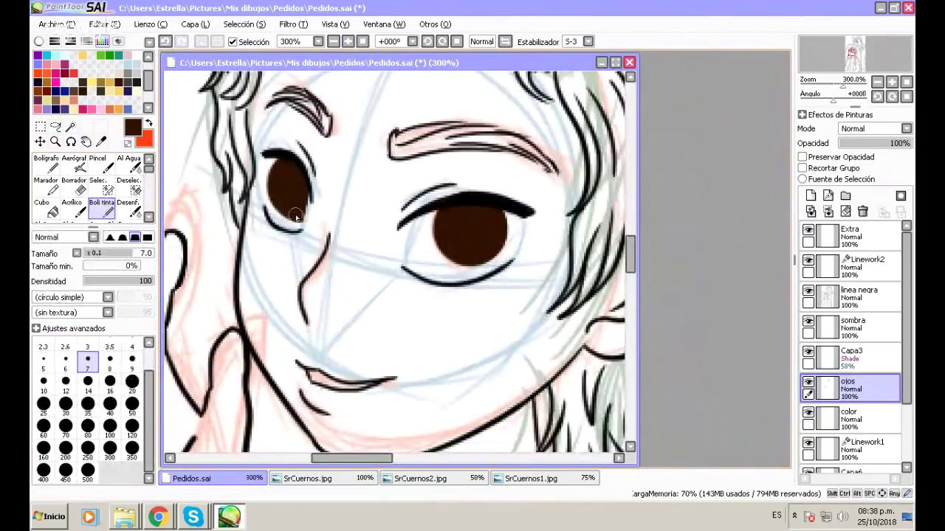
{"action": "mouse_move", "coordinate": [310, 188]}
{"action": "left_mouse_down"}
{"action": "mouse_move", "coordinate": [285, 225]}
{"action": "mouse_move", "coordinate": [318, 212]}
{"action": "left_mouse_up"}
{"action": "left_click", "coordinate": [77, 188]}
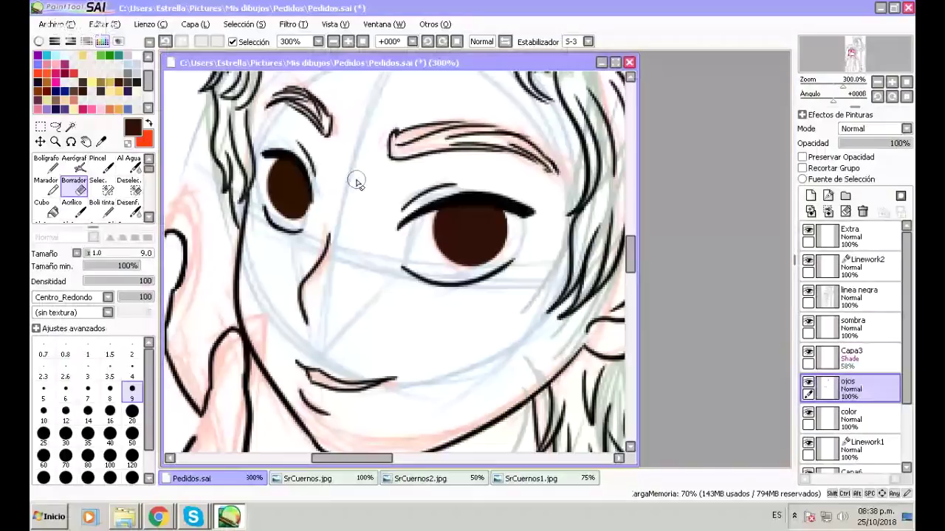
Save the drawing with the boy's brown eyes under its existing file name.
{"action": "left_click", "coordinate": [333, 41]}
{"action": "left_click", "coordinate": [332, 41]}
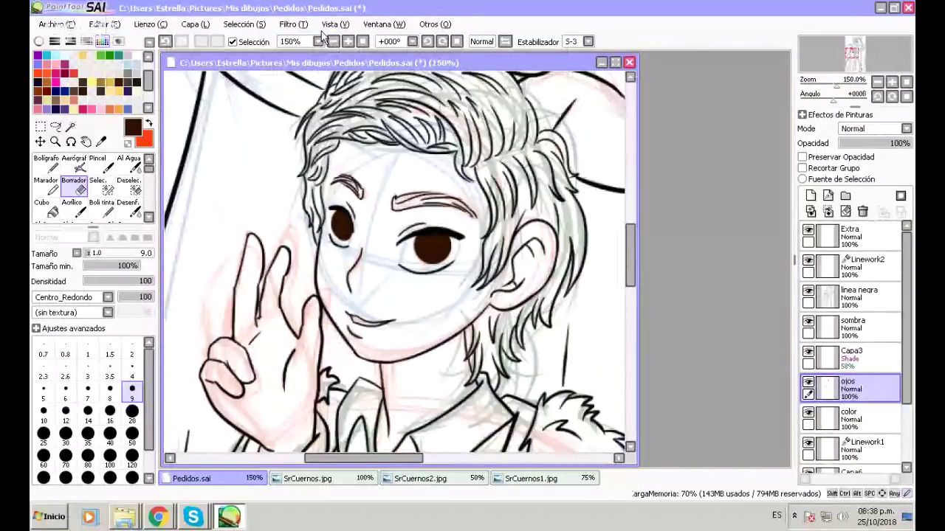
{"action": "left_click", "coordinate": [333, 41]}
{"action": "scroll", "coordinate": [628, 228], "scroll_direction": "up", "scroll_amount": 5}
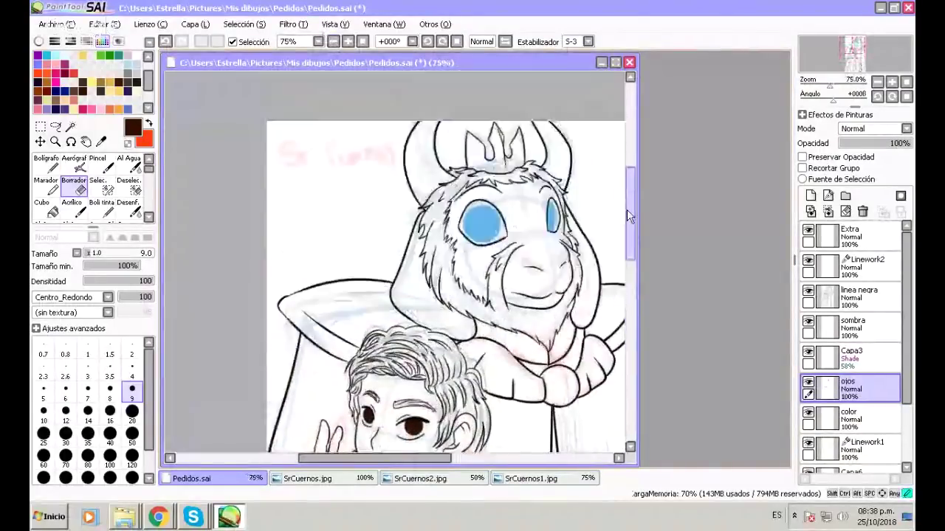
{"action": "left_click_drag", "start_coordinate": [627, 216], "coordinate": [641, 250]}
{"action": "left_click", "coordinate": [50, 23]}
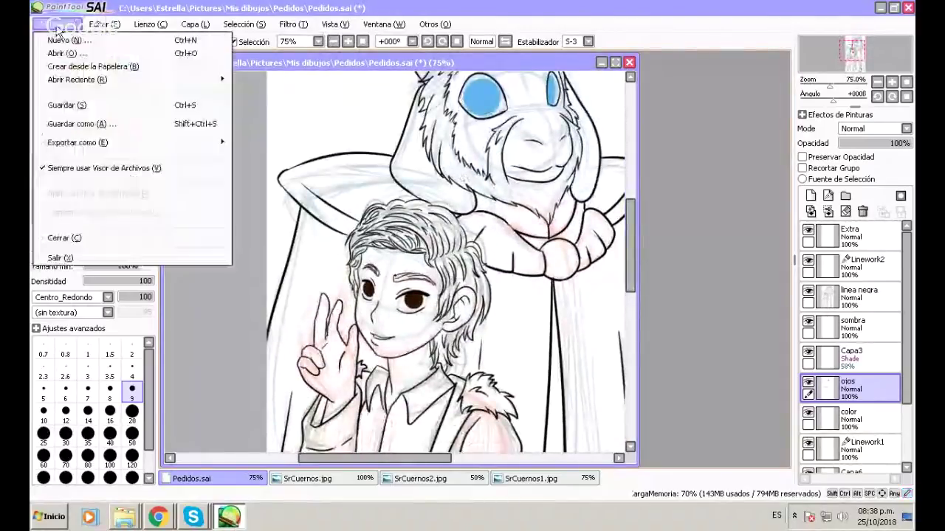
{"action": "left_click", "coordinate": [67, 111]}
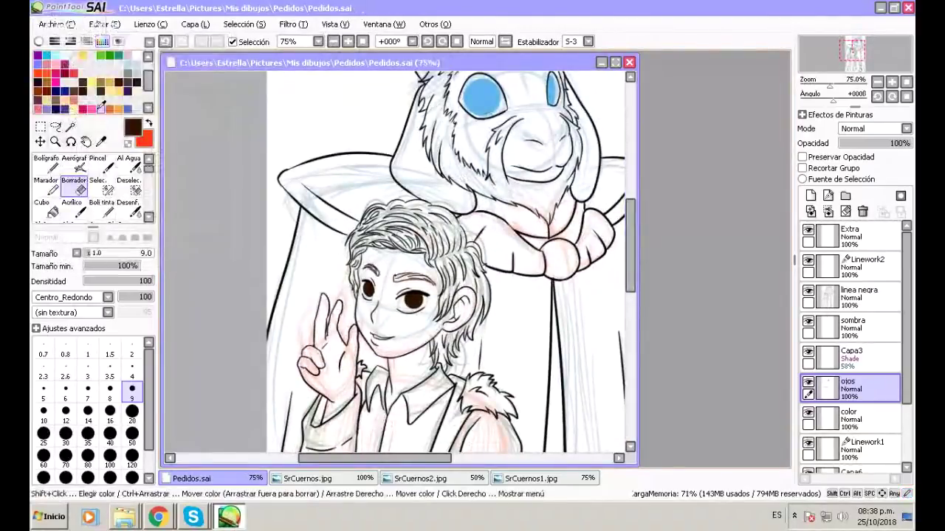
Hide the Boceto sketch layer so only the inked lines and eye colours show.
{"action": "scroll", "coordinate": [914, 387], "scroll_direction": "down", "scroll_amount": 3}
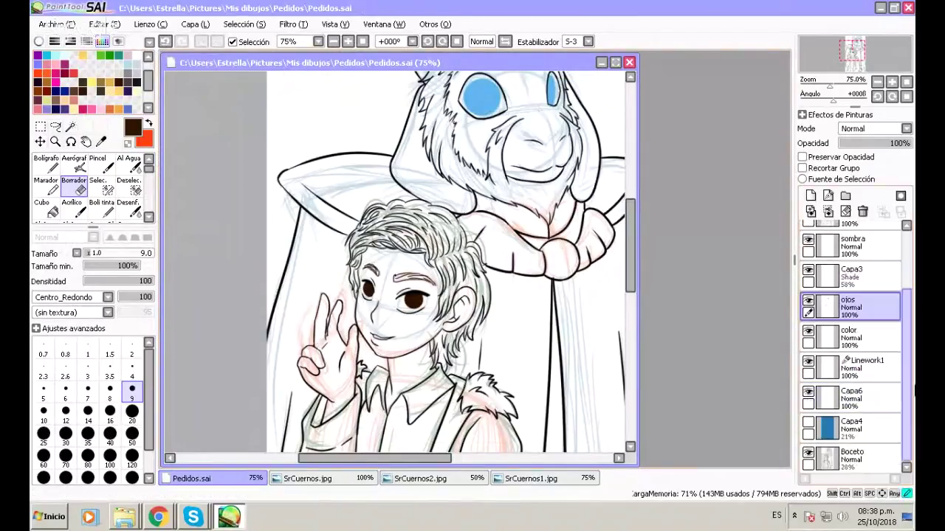
{"action": "left_click", "coordinate": [809, 456]}
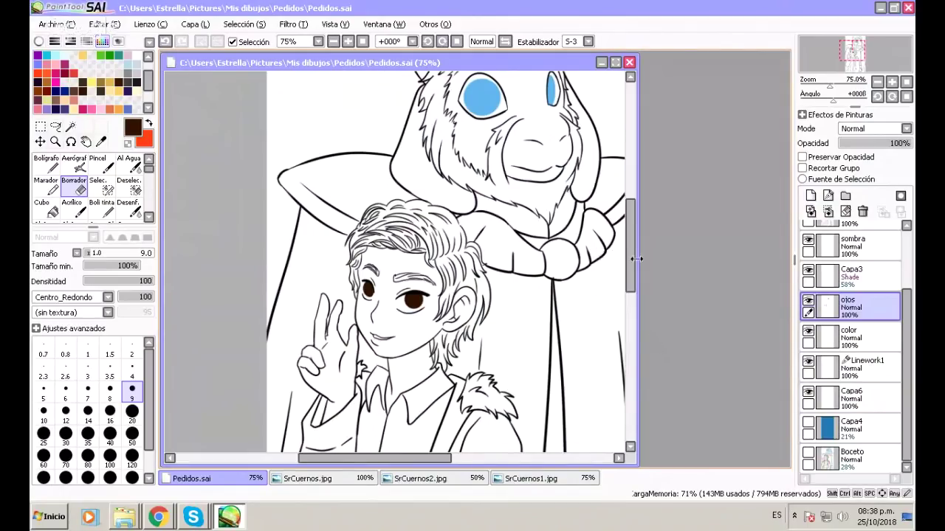
{"action": "left_click_drag", "start_coordinate": [632, 258], "coordinate": [628, 231]}
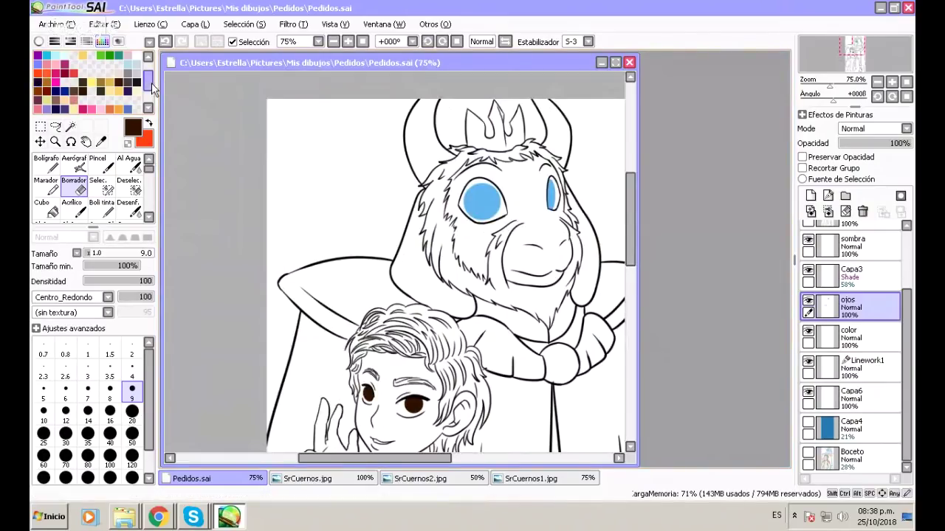
Choose black as the drawing colour and compare brush sizes 50, 35 and 40 against the horned character's near iris.
{"action": "scroll", "coordinate": [147, 83], "scroll_direction": "up", "scroll_amount": 2}
{"action": "left_click", "coordinate": [38, 63]}
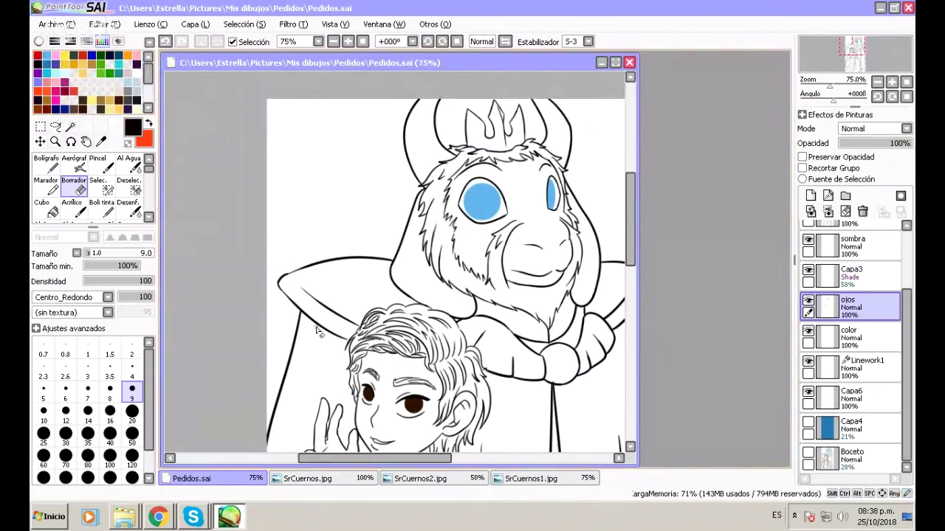
{"action": "left_click", "coordinate": [134, 436]}
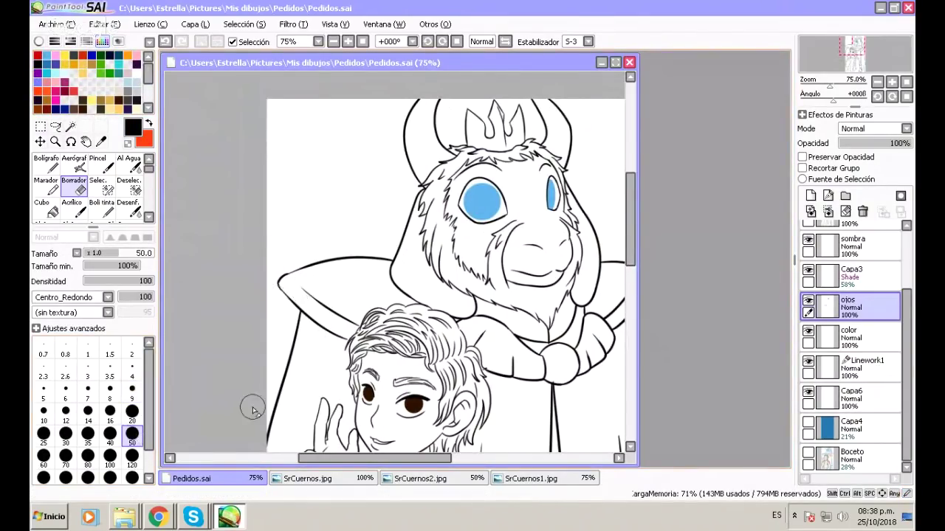
{"action": "left_click", "coordinate": [347, 42]}
{"action": "left_click", "coordinate": [347, 42]}
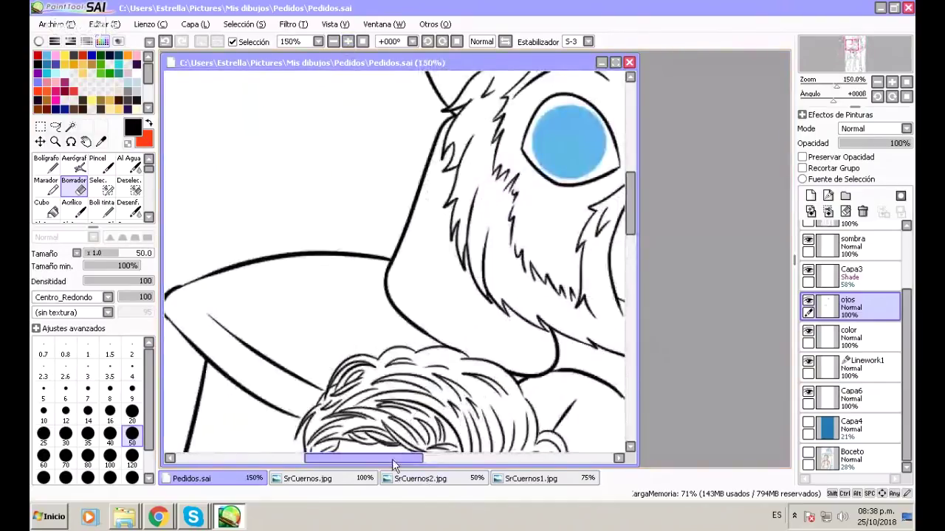
{"action": "left_click_drag", "start_coordinate": [392, 459], "coordinate": [460, 456]}
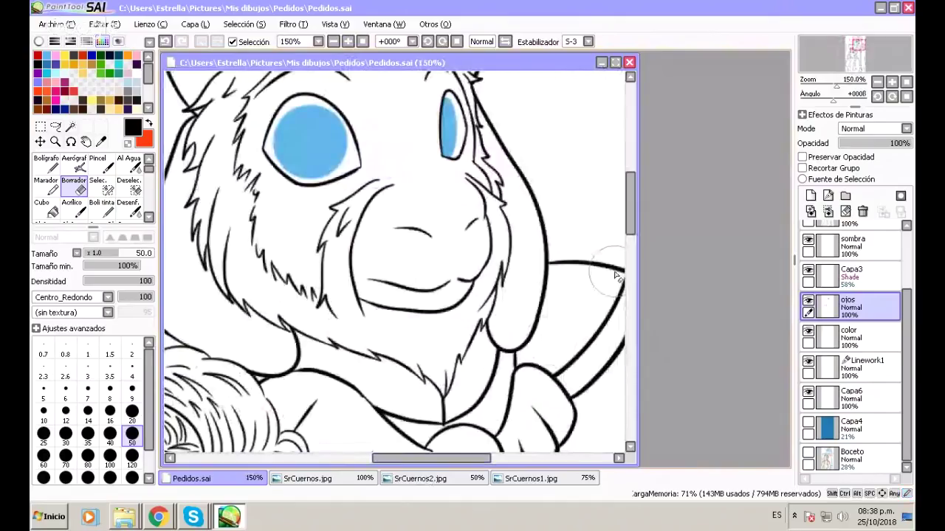
{"action": "left_click_drag", "start_coordinate": [631, 230], "coordinate": [631, 204]}
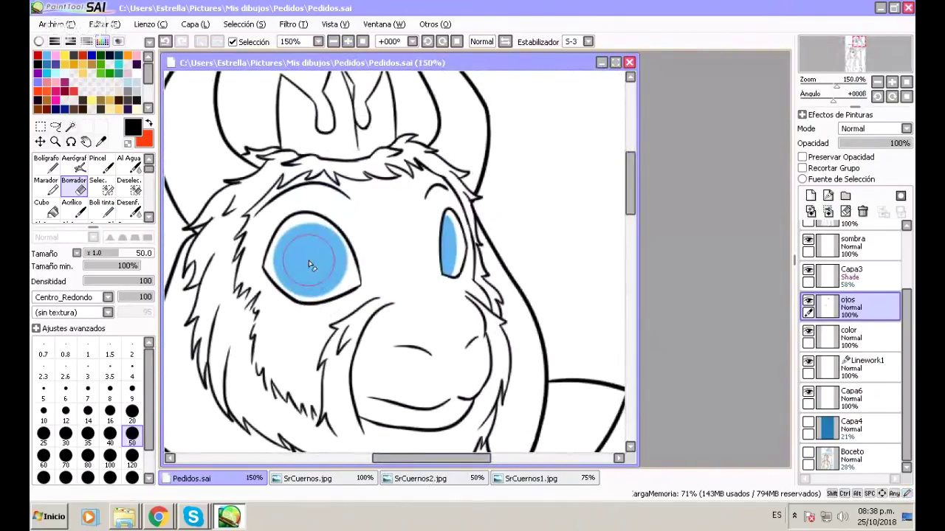
{"action": "left_click", "coordinate": [88, 436]}
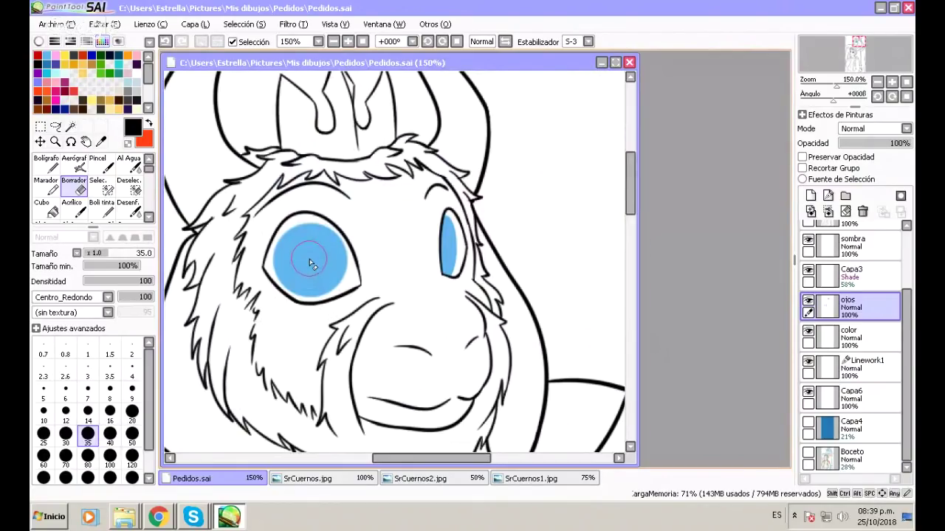
{"action": "left_click", "coordinate": [110, 436]}
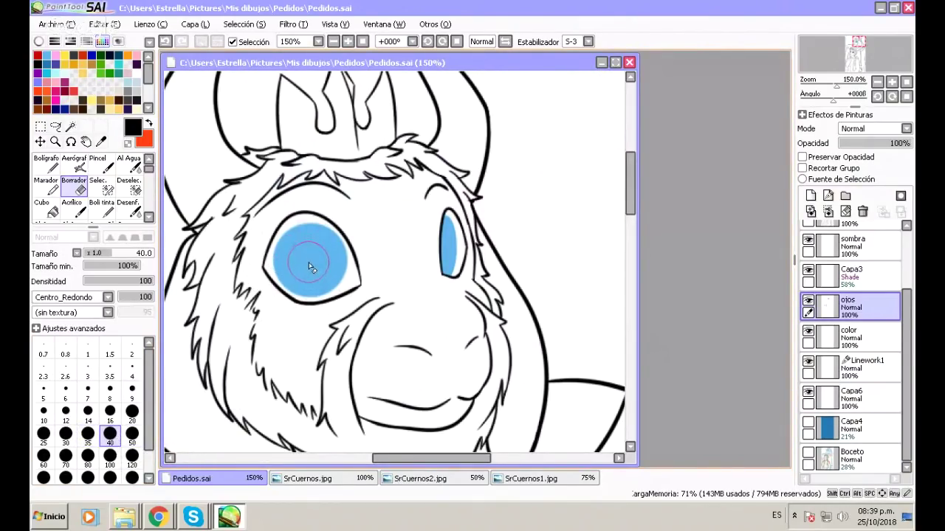
Dab a black pupil in the horned character's near iris and a second black disc between the eyes with the size 40 ink pen.
{"action": "left_click", "coordinate": [102, 209]}
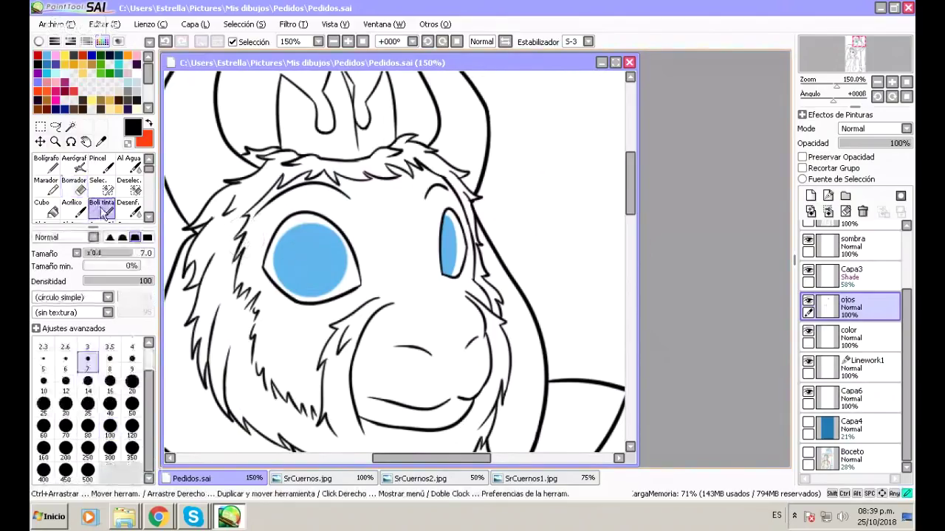
{"action": "left_click", "coordinate": [110, 404]}
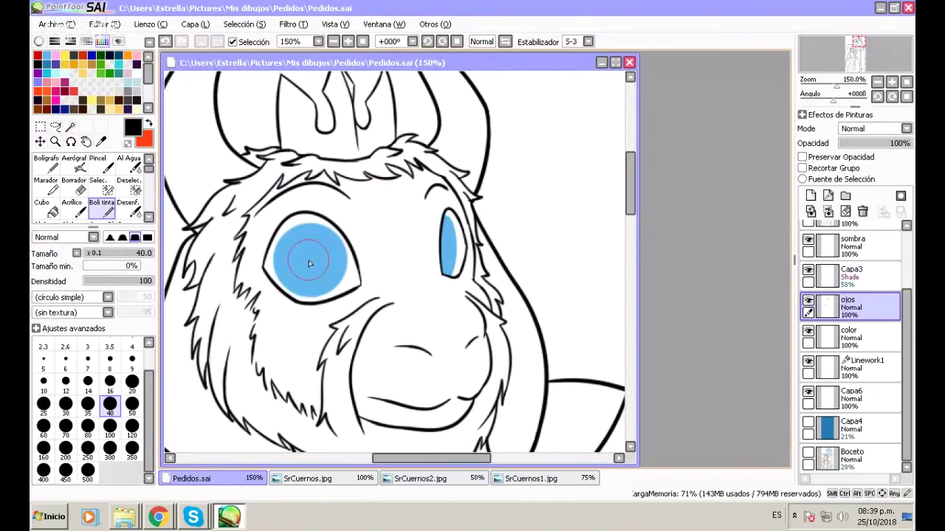
{"action": "left_click", "coordinate": [310, 263]}
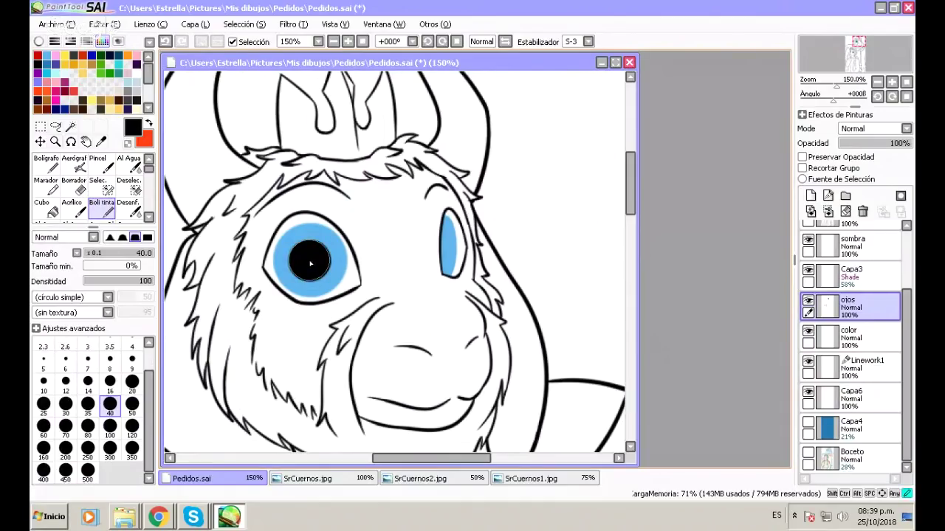
{"action": "left_click", "coordinate": [404, 254]}
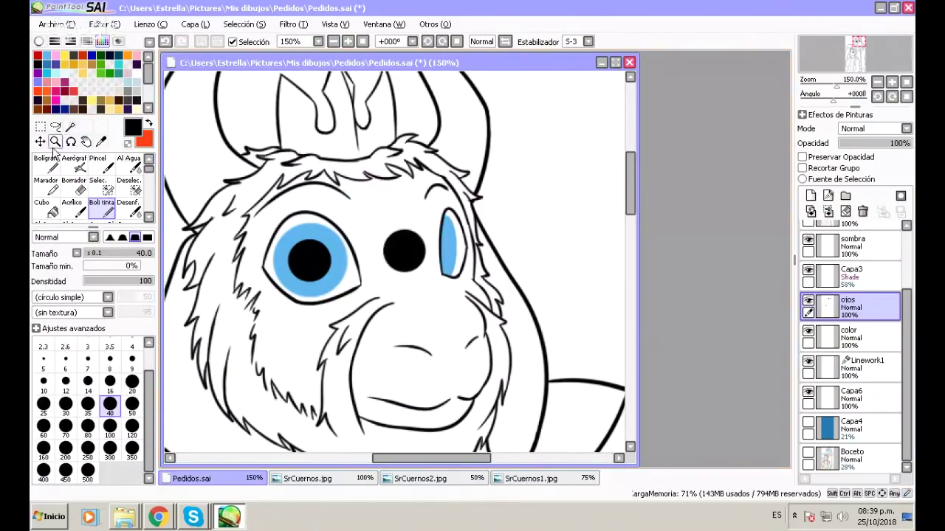
Select the black disc between the eyes, move it to the far eye and scale it into a narrow vertical ellipse.
{"action": "left_click", "coordinate": [39, 128]}
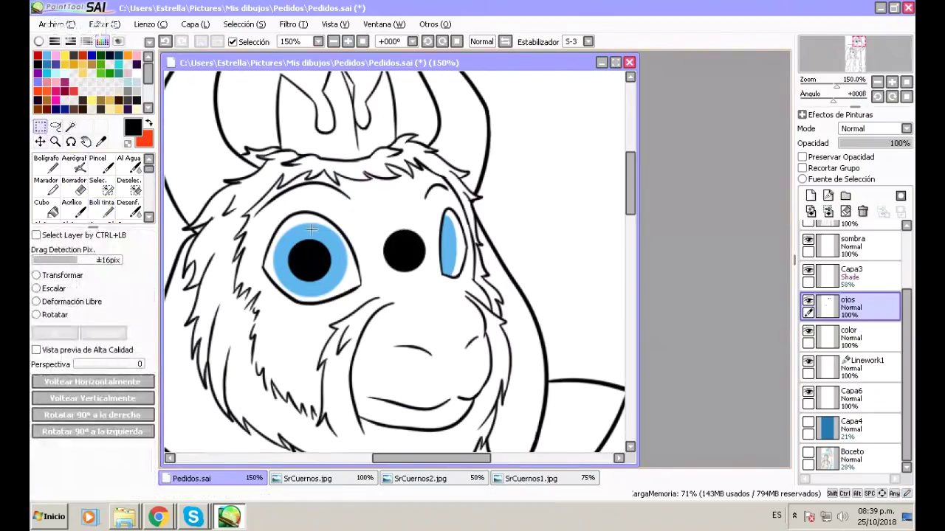
{"action": "left_click_drag", "start_coordinate": [373, 215], "coordinate": [431, 292]}
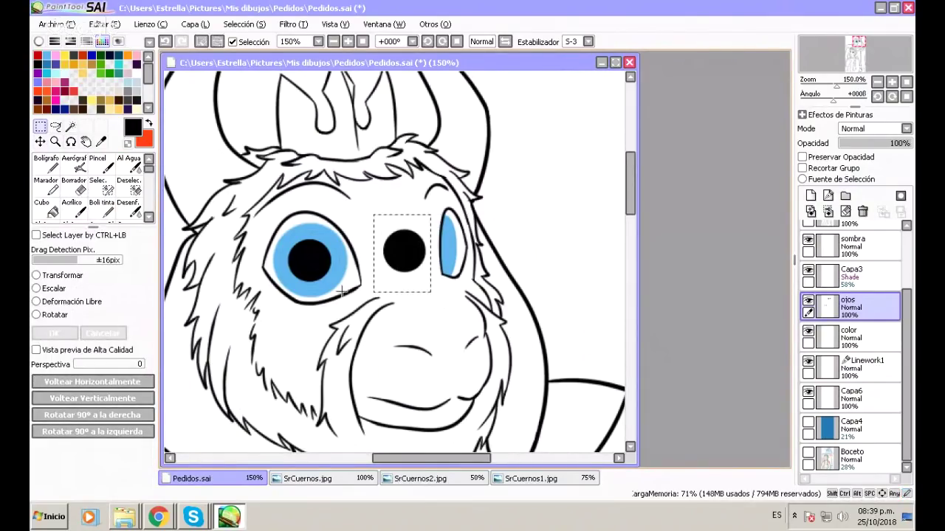
{"action": "left_click", "coordinate": [37, 288]}
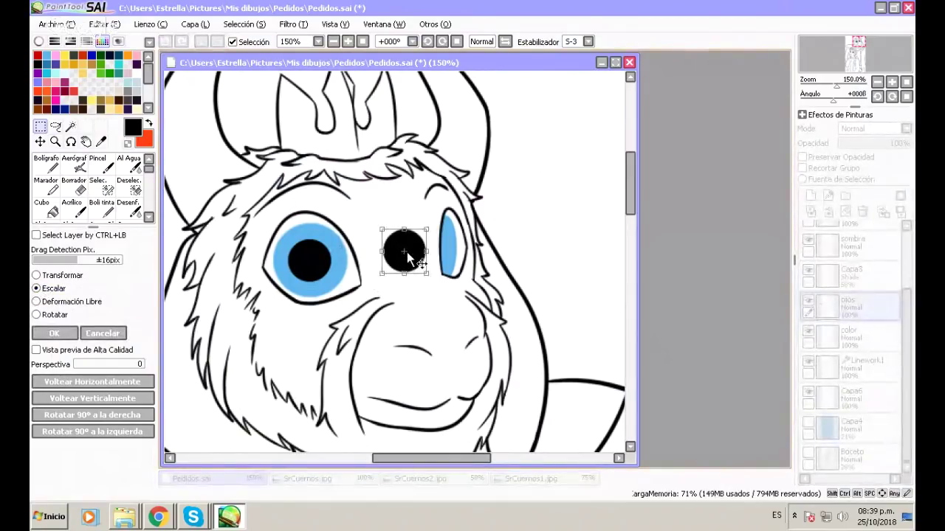
{"action": "left_click_drag", "start_coordinate": [407, 251], "coordinate": [434, 253]}
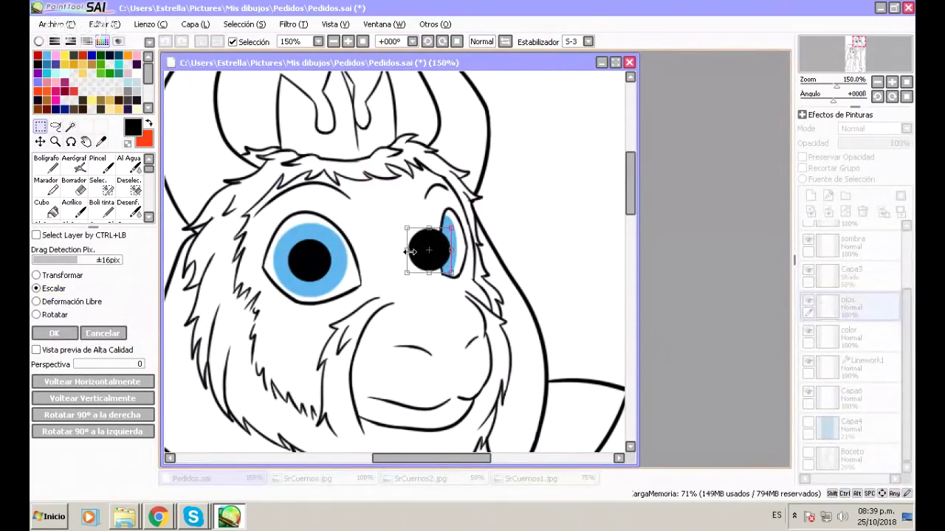
{"action": "left_click_drag", "start_coordinate": [408, 250], "coordinate": [447, 264]}
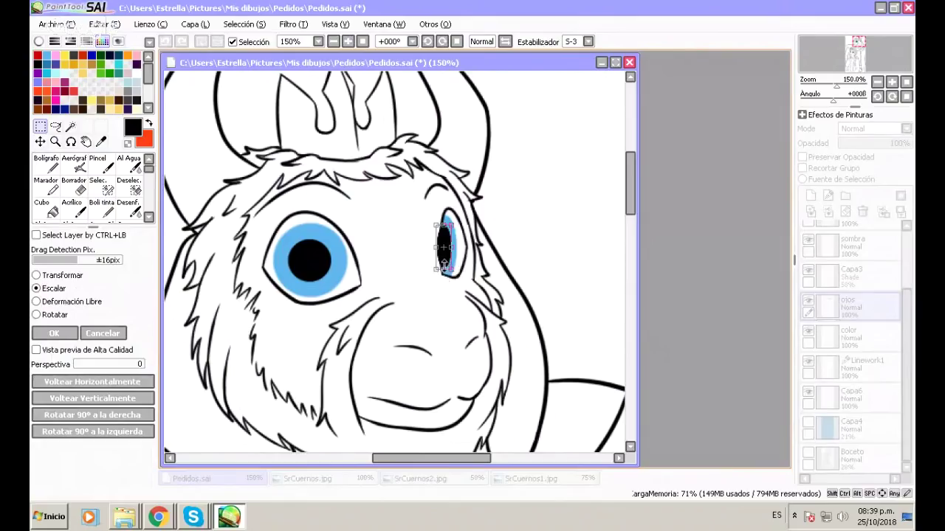
Shorten the far pupil's ellipse slightly, centre it vertically on the blue iris and apply the scaling.
{"action": "scroll", "coordinate": [449, 268], "scroll_direction": "down", "scroll_amount": 1}
{"action": "scroll", "coordinate": [447, 269], "scroll_direction": "down", "scroll_amount": 1}
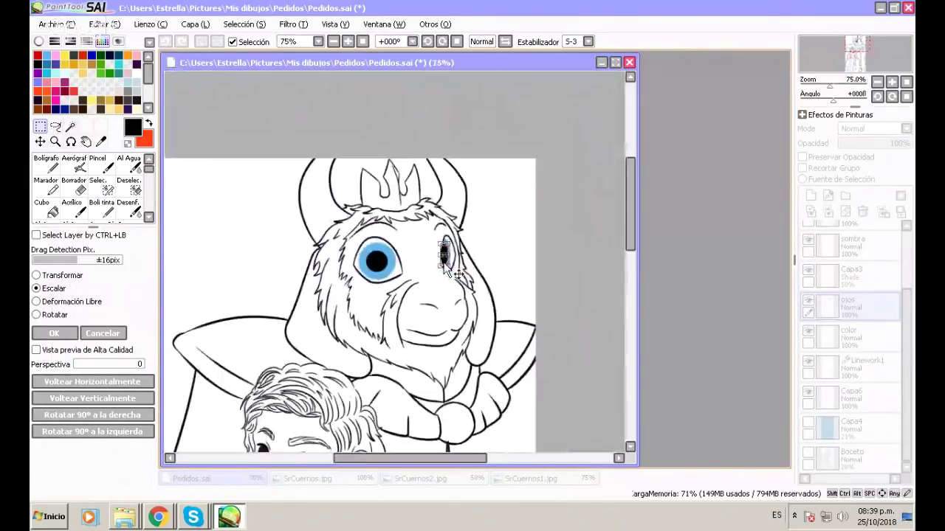
{"action": "scroll", "coordinate": [447, 269], "scroll_direction": "up", "scroll_amount": 3}
{"action": "scroll", "coordinate": [447, 270], "scroll_direction": "up", "scroll_amount": 1}
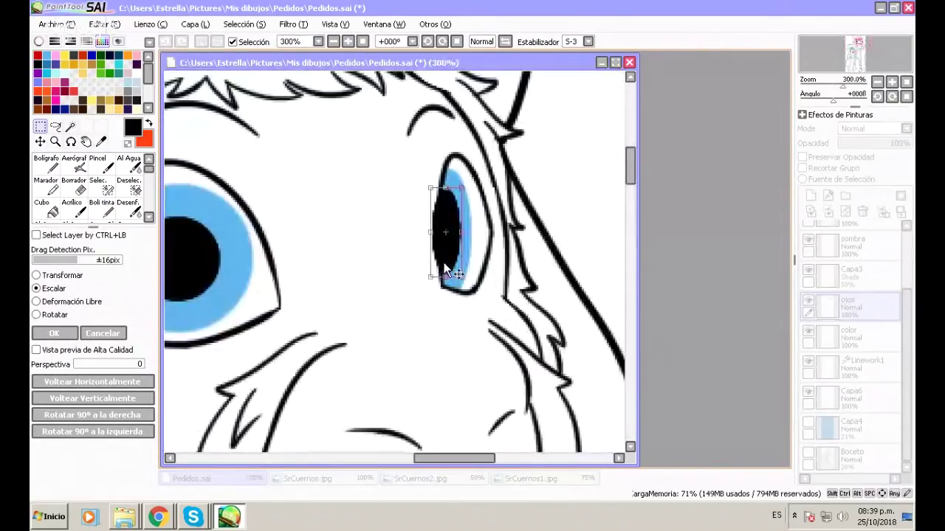
{"action": "scroll", "coordinate": [445, 264], "scroll_direction": "down", "scroll_amount": 1}
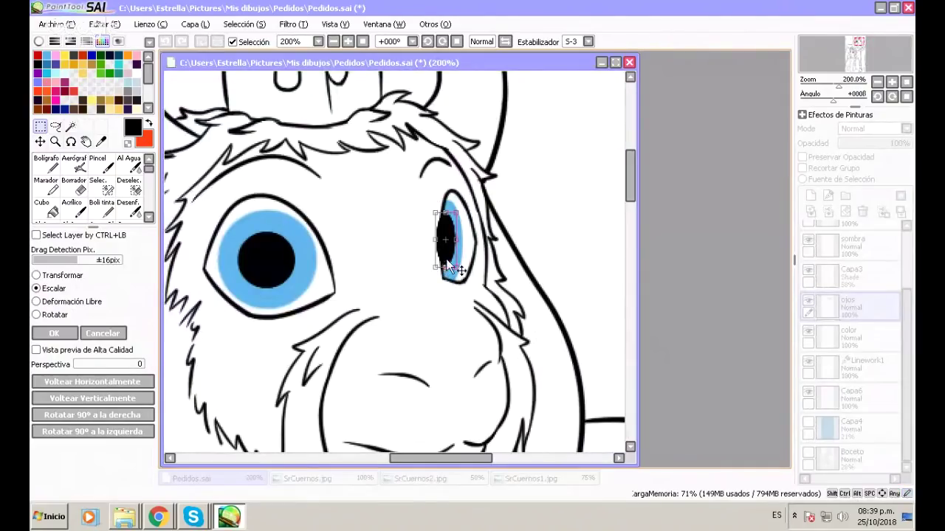
{"action": "left_click_drag", "start_coordinate": [447, 255], "coordinate": [447, 257]}
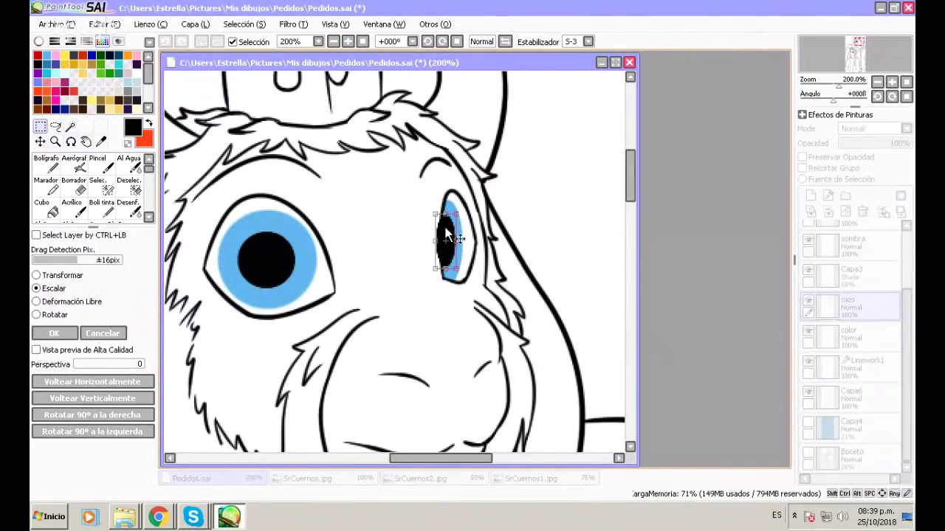
{"action": "left_click_drag", "start_coordinate": [446, 215], "coordinate": [445, 220]}
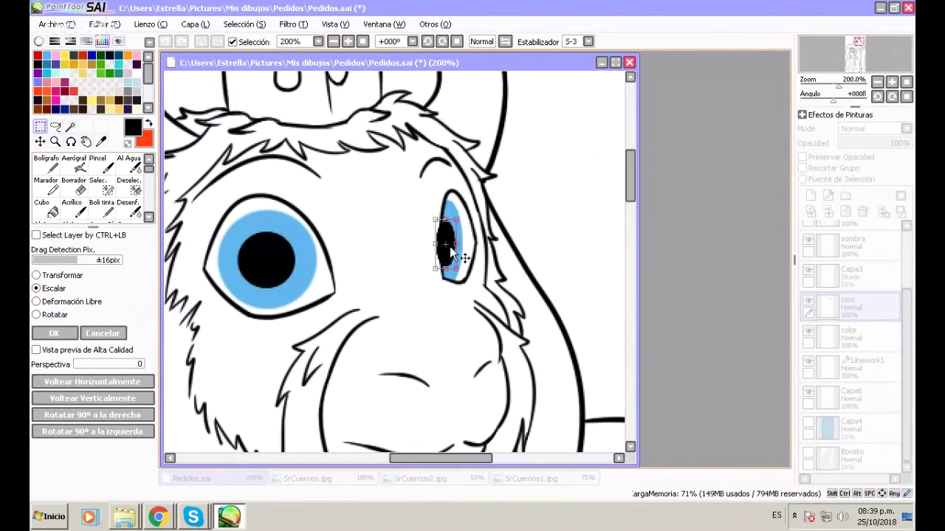
{"action": "left_click_drag", "start_coordinate": [450, 253], "coordinate": [450, 250]}
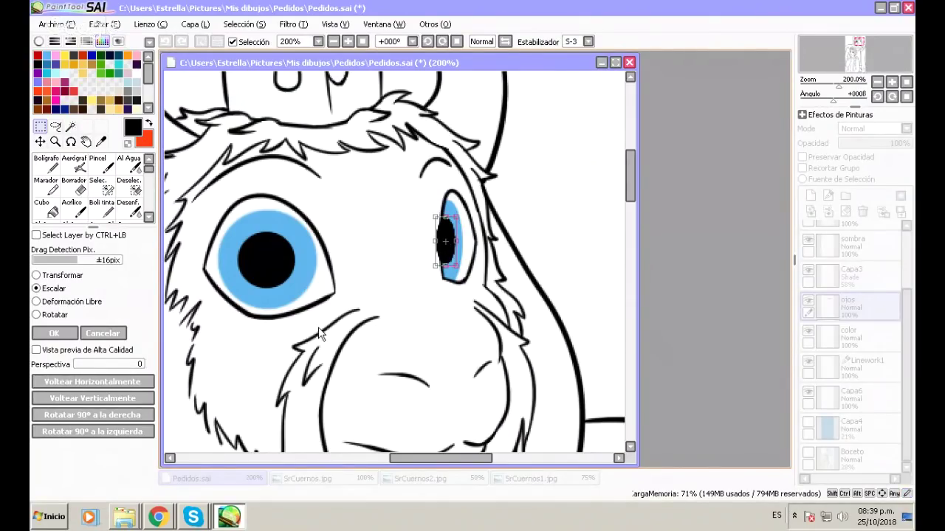
{"action": "left_click", "coordinate": [56, 336]}
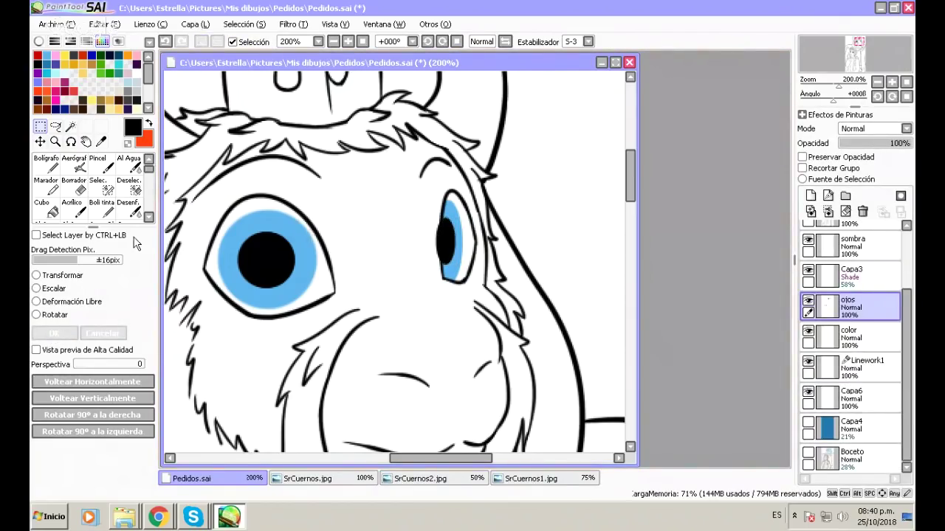
Erase the black spilling outside the outline of the horned character's far eye with the size 9 eraser.
{"action": "left_click", "coordinate": [86, 191]}
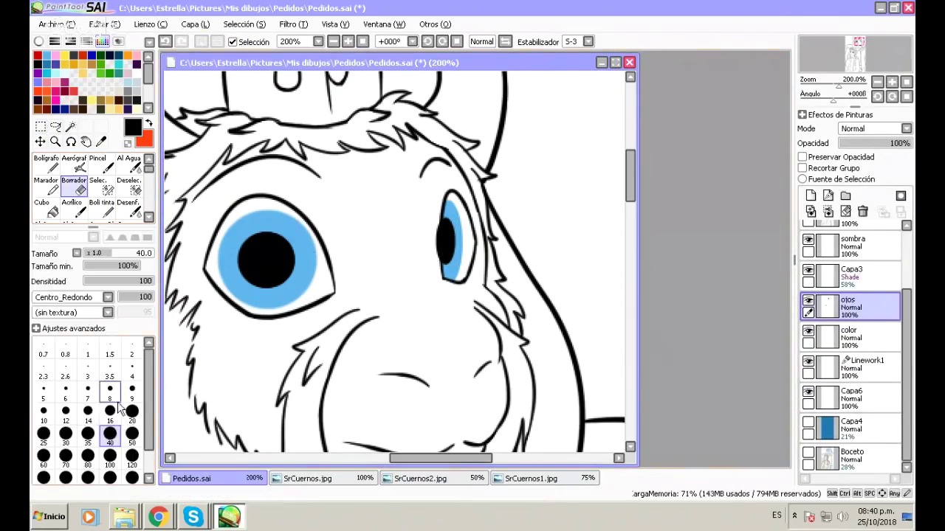
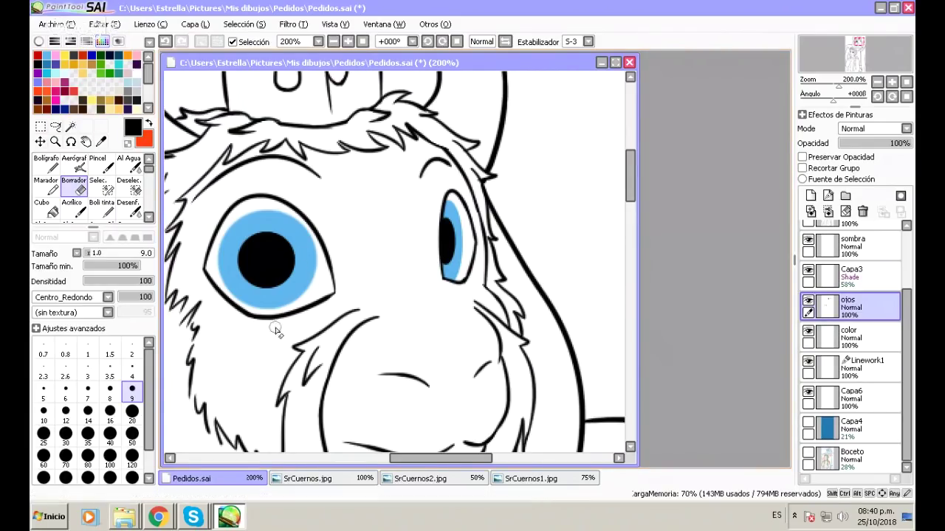
Check the SrCuernos1.jpg reference, then dab a round white highlight over the top of the horned character's near pupil with the size 30 ink pen.
{"action": "left_click", "coordinate": [528, 481]}
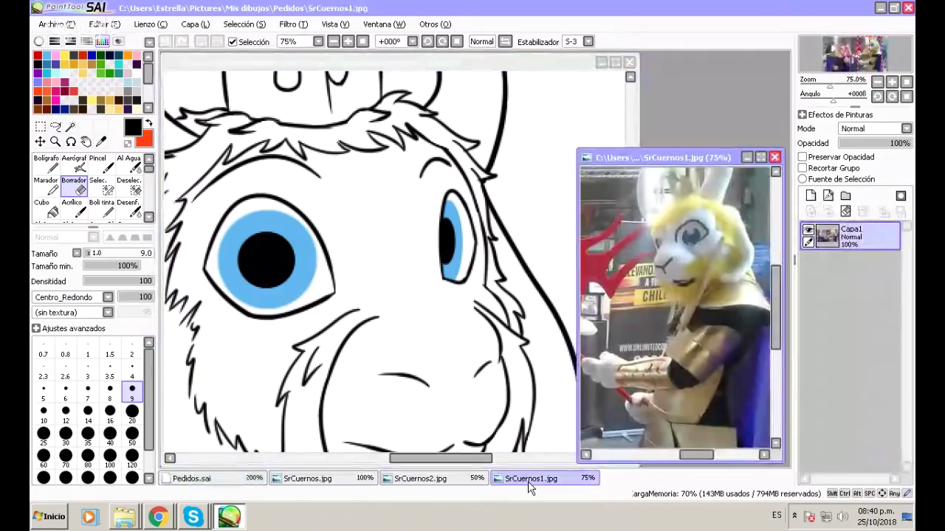
{"action": "left_click", "coordinate": [192, 478]}
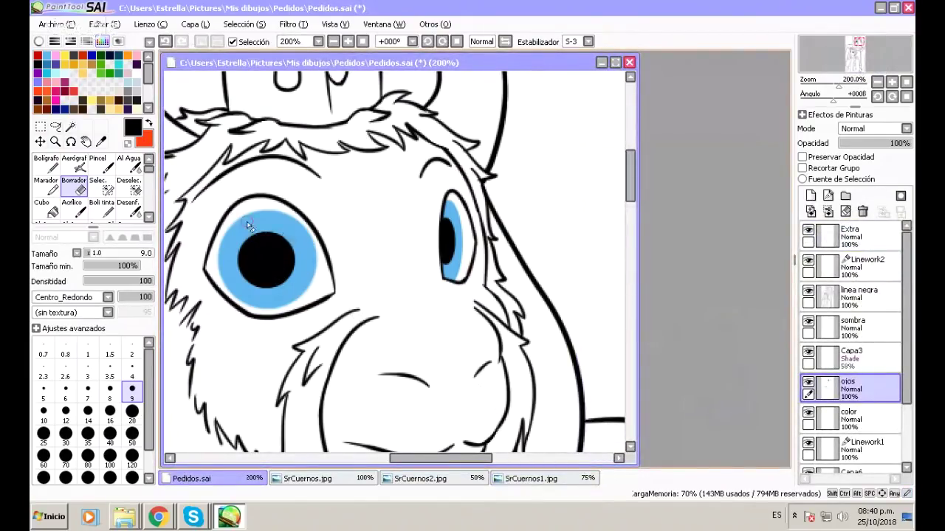
{"action": "left_click", "coordinate": [138, 83]}
{"action": "left_click", "coordinate": [102, 207]}
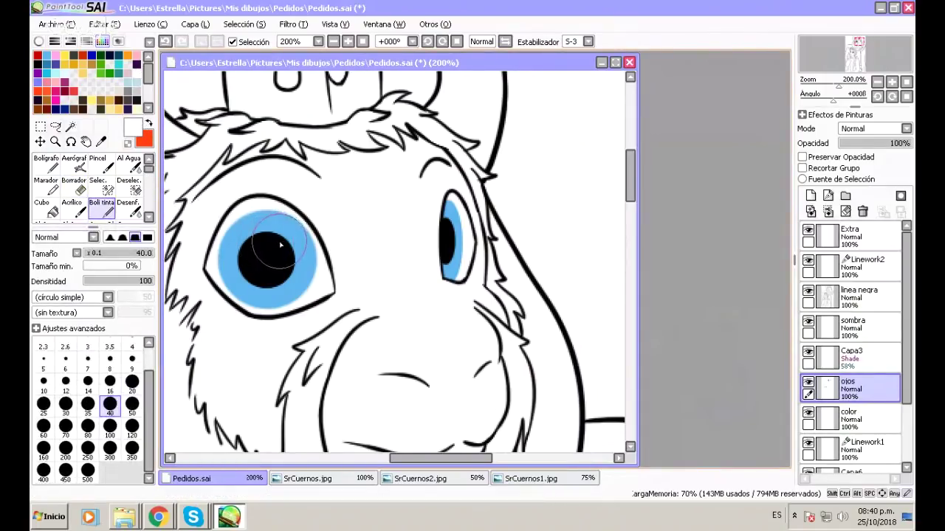
{"action": "left_click", "coordinate": [65, 404]}
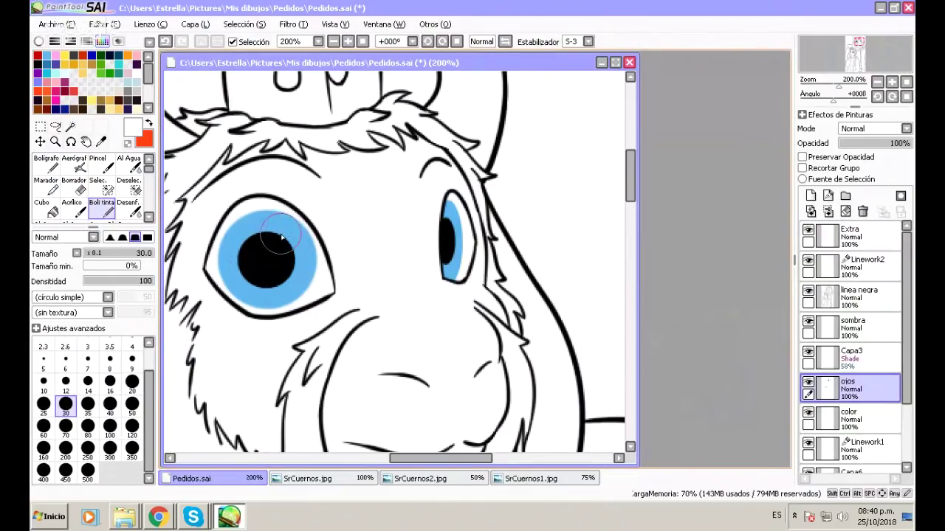
{"action": "left_click_drag", "start_coordinate": [281, 237], "coordinate": [274, 240]}
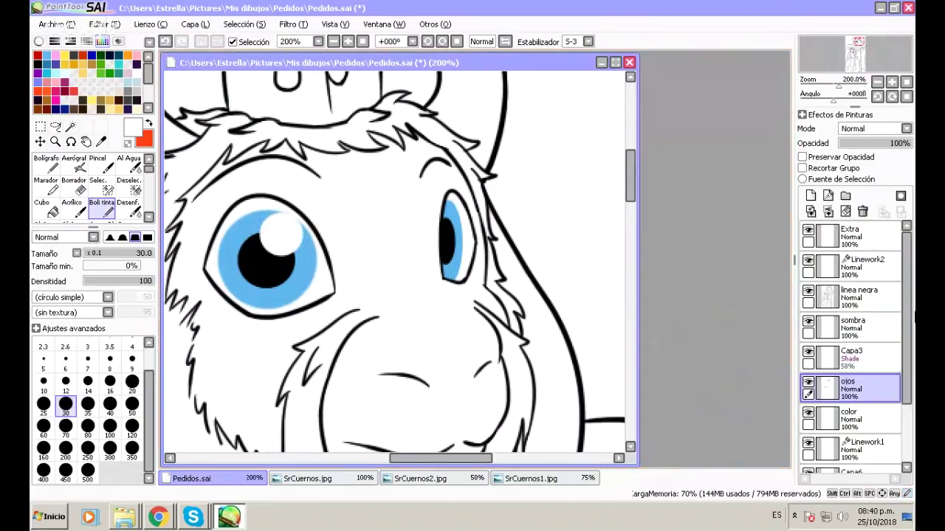
Show the blue Capa4 layer for contrast and dab a second white disc between the horned character's eyes.
{"action": "scroll", "coordinate": [904, 318], "scroll_direction": "down", "scroll_amount": 3}
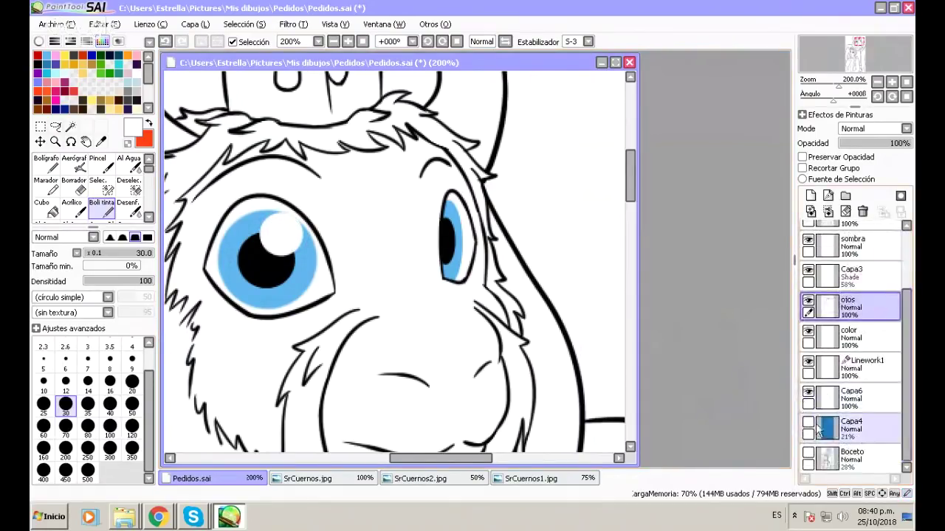
{"action": "left_click", "coordinate": [809, 422]}
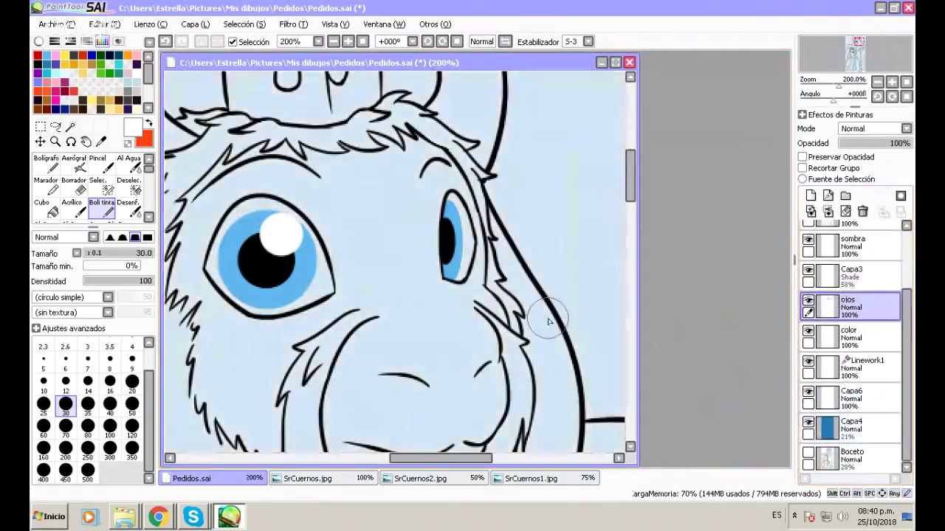
{"action": "left_click", "coordinate": [401, 226]}
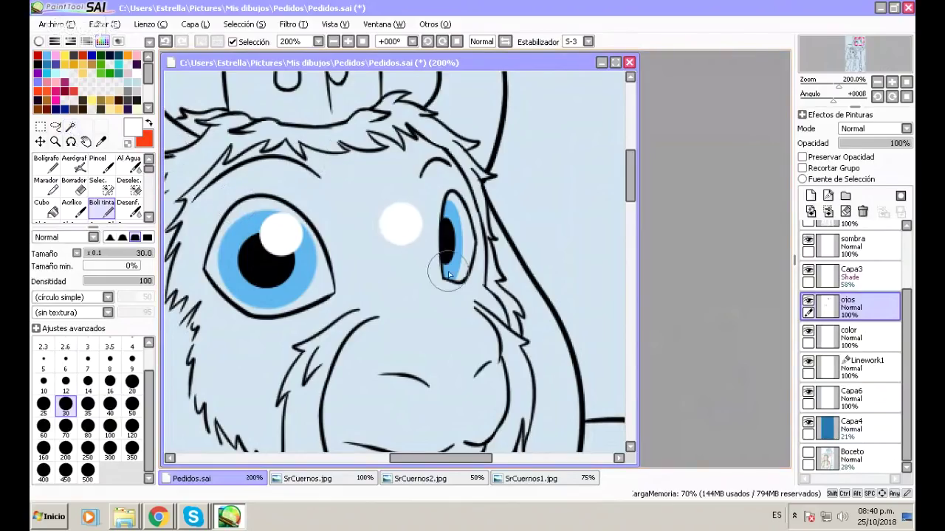
Select the white disc between the eyes, move it onto the upper part of the far eye and scale it narrower.
{"action": "left_click", "coordinate": [41, 127]}
{"action": "left_click_drag", "start_coordinate": [367, 187], "coordinate": [422, 260]}
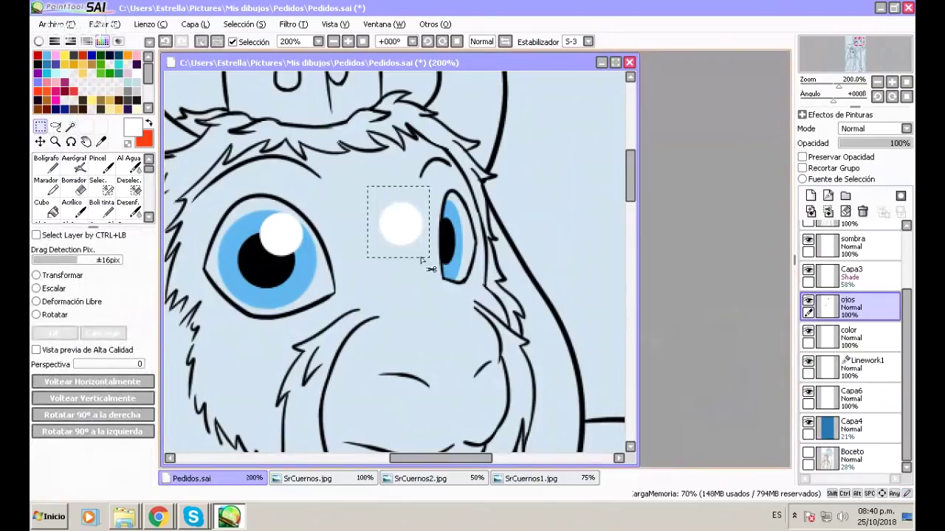
{"action": "left_click", "coordinate": [36, 289]}
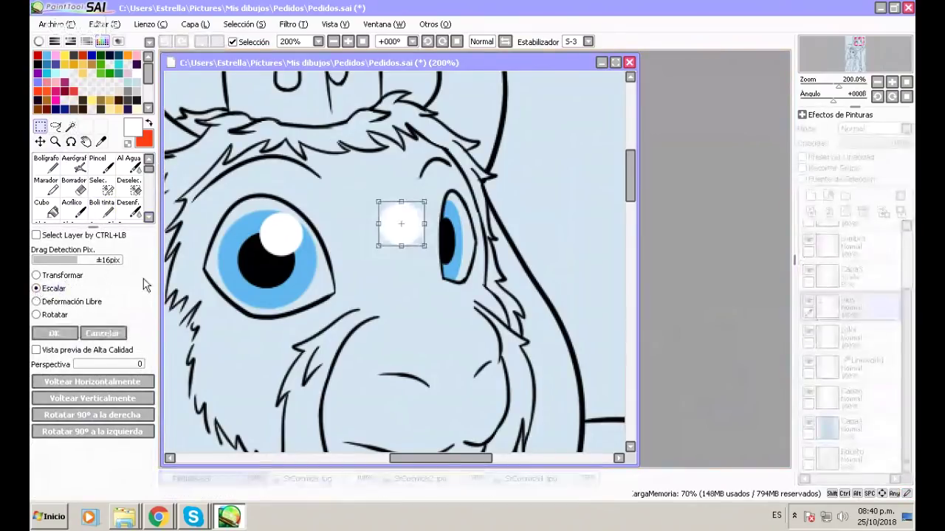
{"action": "left_click_drag", "start_coordinate": [415, 236], "coordinate": [445, 230]}
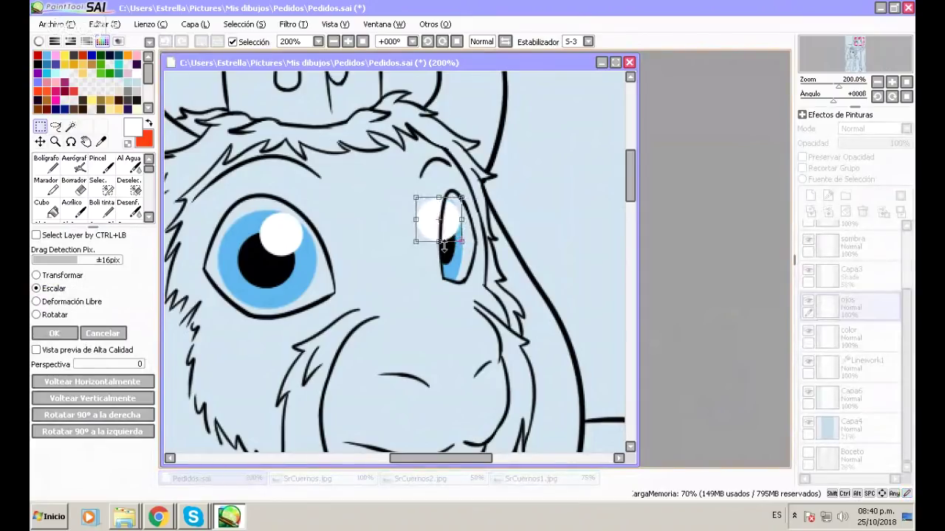
{"action": "scroll", "coordinate": [444, 248], "scroll_direction": "down", "scroll_amount": 2}
{"action": "scroll", "coordinate": [443, 246], "scroll_direction": "up", "scroll_amount": 2}
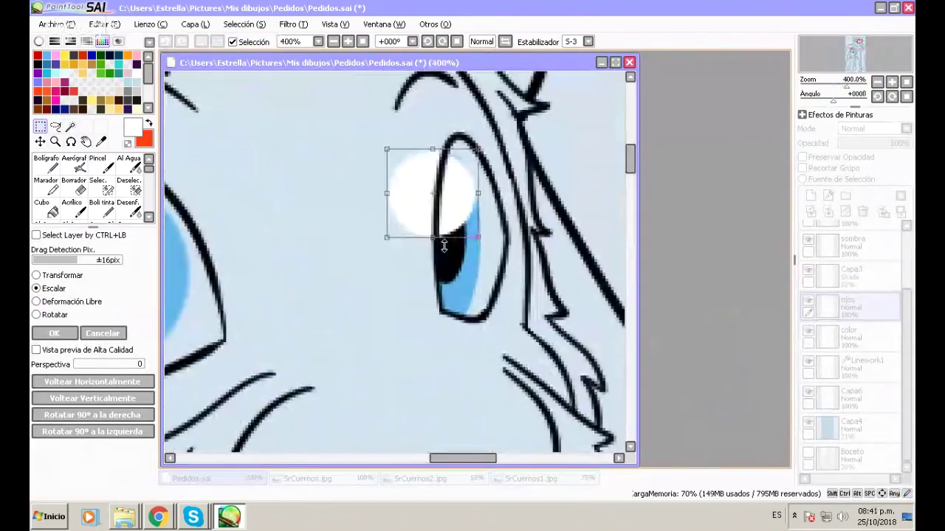
{"action": "scroll", "coordinate": [444, 246], "scroll_direction": "down", "scroll_amount": 1}
{"action": "scroll", "coordinate": [440, 205], "scroll_direction": "down", "scroll_amount": 1}
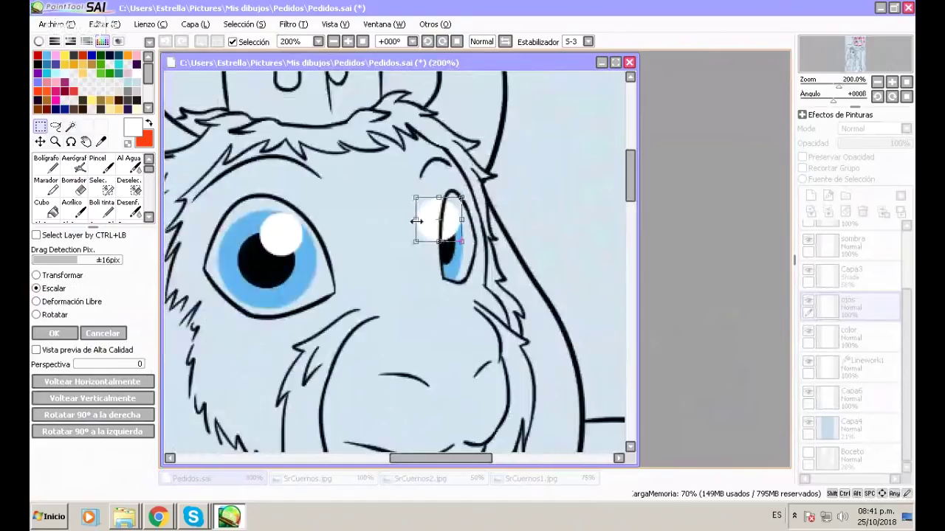
{"action": "left_click_drag", "start_coordinate": [416, 221], "coordinate": [435, 215]}
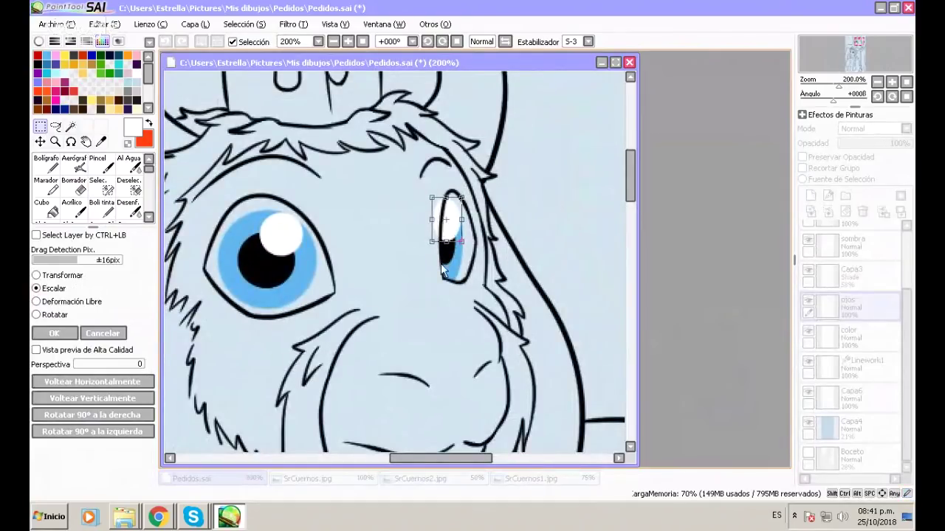
Shorten the far eye's white highlight, shift it over the top of the pupil and apply the scaling.
{"action": "scroll", "coordinate": [443, 272], "scroll_direction": "down", "scroll_amount": 1}
{"action": "scroll", "coordinate": [442, 267], "scroll_direction": "up", "scroll_amount": 2}
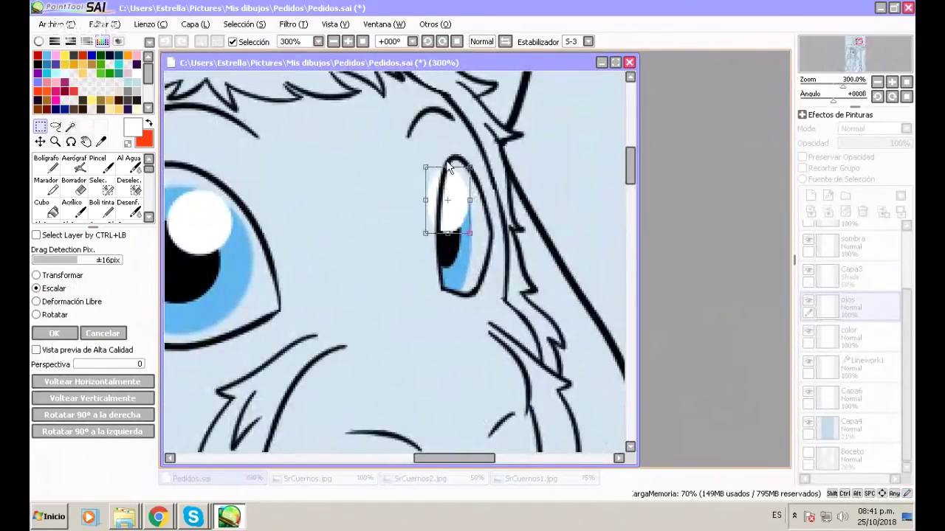
{"action": "left_click_drag", "start_coordinate": [447, 166], "coordinate": [447, 180]}
{"action": "left_click_drag", "start_coordinate": [451, 221], "coordinate": [450, 212]}
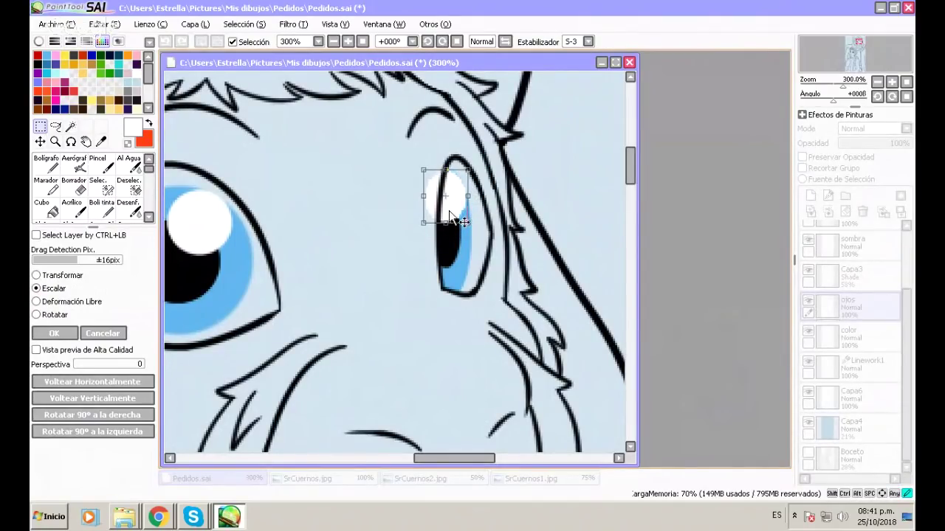
{"action": "left_click_drag", "start_coordinate": [449, 211], "coordinate": [447, 212]}
{"action": "left_click", "coordinate": [63, 338]}
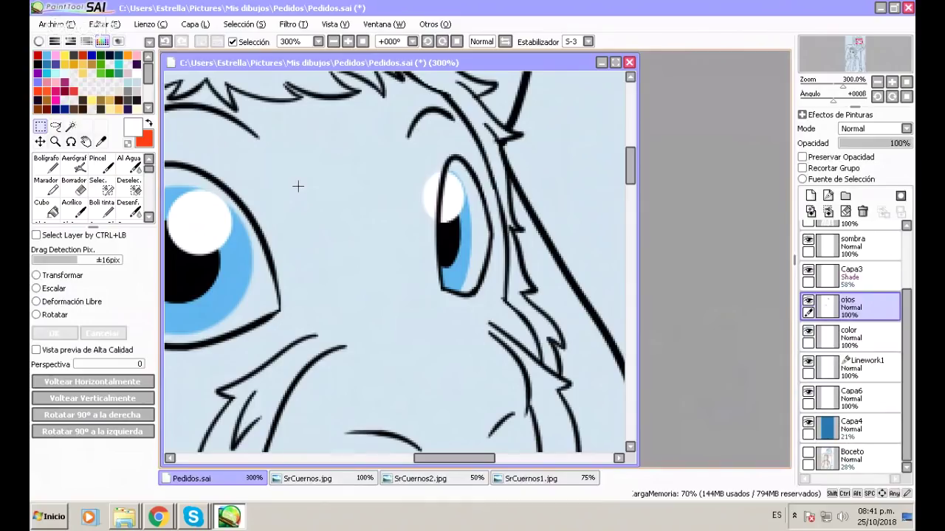
Erase the white highlight spilling outside the outline of the horned character's far eye with the size 9 eraser.
{"action": "left_click", "coordinate": [74, 190]}
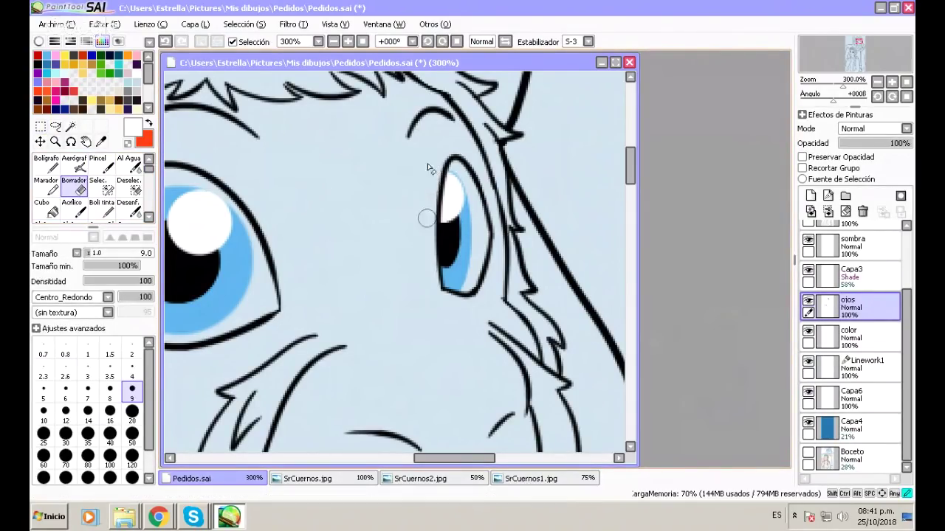
{"action": "left_click", "coordinate": [333, 41]}
{"action": "left_click", "coordinate": [333, 41]}
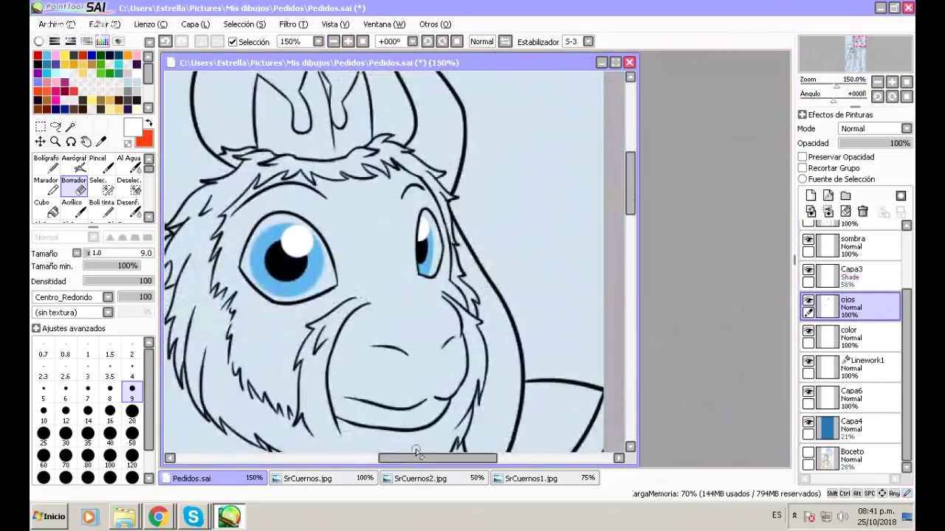
{"action": "left_click_drag", "start_coordinate": [428, 459], "coordinate": [411, 458]}
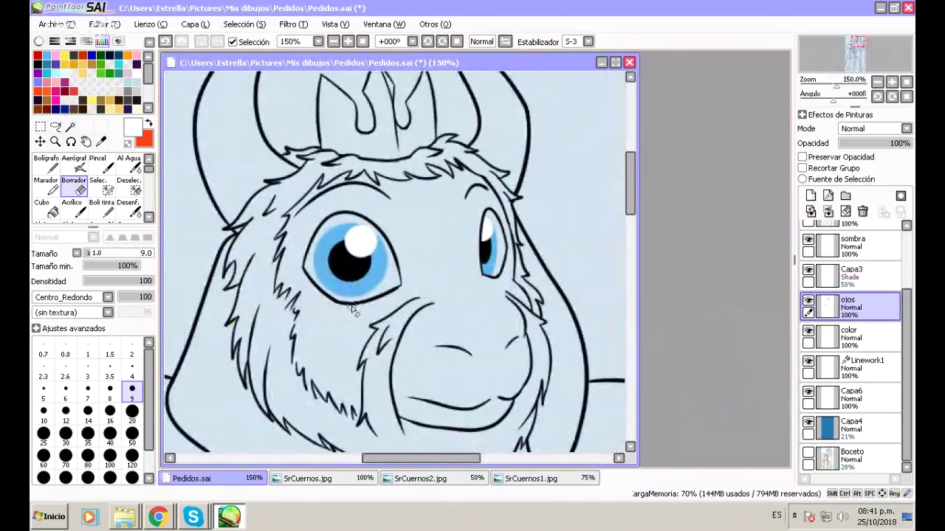
Paint two small white reflections at the near pupil's lower edge and a tiny one in the far eye with the size 7 ink pen.
{"action": "left_click", "coordinate": [103, 209]}
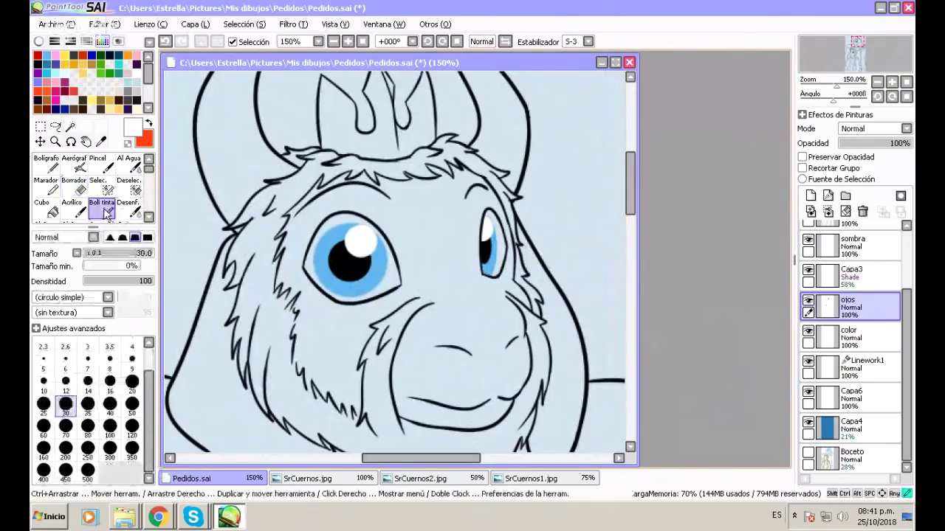
{"action": "left_click", "coordinate": [347, 42]}
{"action": "left_click", "coordinate": [347, 42]}
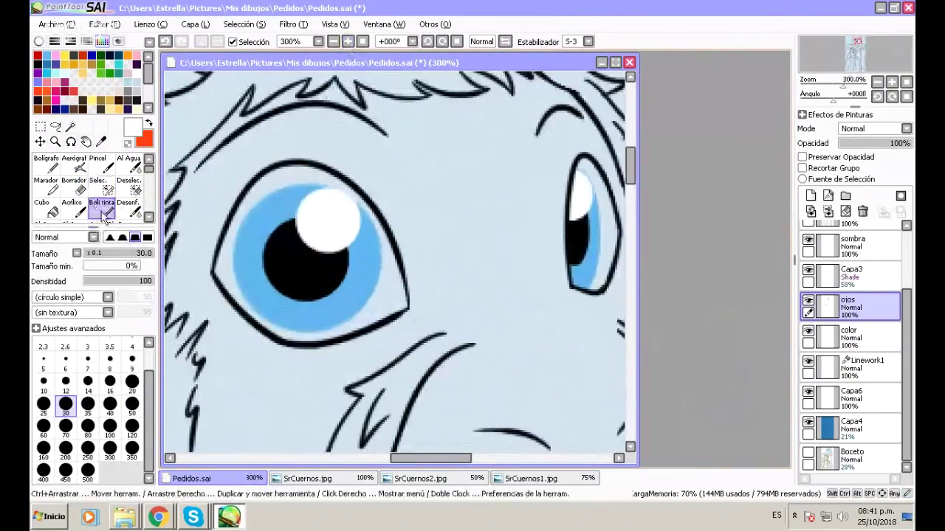
{"action": "left_click", "coordinate": [87, 360]}
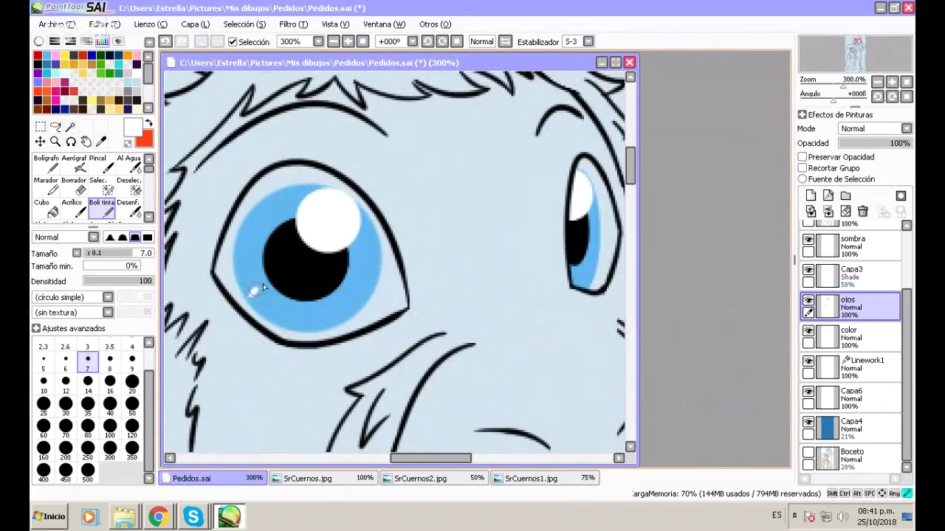
{"action": "mouse_move", "coordinate": [252, 293]}
{"action": "left_mouse_down"}
{"action": "mouse_move", "coordinate": [276, 280]}
{"action": "mouse_move", "coordinate": [258, 309]}
{"action": "mouse_move", "coordinate": [254, 301]}
{"action": "mouse_move", "coordinate": [273, 285]}
{"action": "mouse_move", "coordinate": [258, 306]}
{"action": "mouse_move", "coordinate": [268, 292]}
{"action": "mouse_move", "coordinate": [260, 303]}
{"action": "mouse_move", "coordinate": [291, 316]}
{"action": "mouse_move", "coordinate": [297, 296]}
{"action": "mouse_move", "coordinate": [288, 318]}
{"action": "mouse_move", "coordinate": [292, 303]}
{"action": "left_mouse_up"}
{"action": "left_click_drag", "start_coordinate": [580, 240], "coordinate": [572, 260]}
{"action": "key", "text": "ctrl+z"}
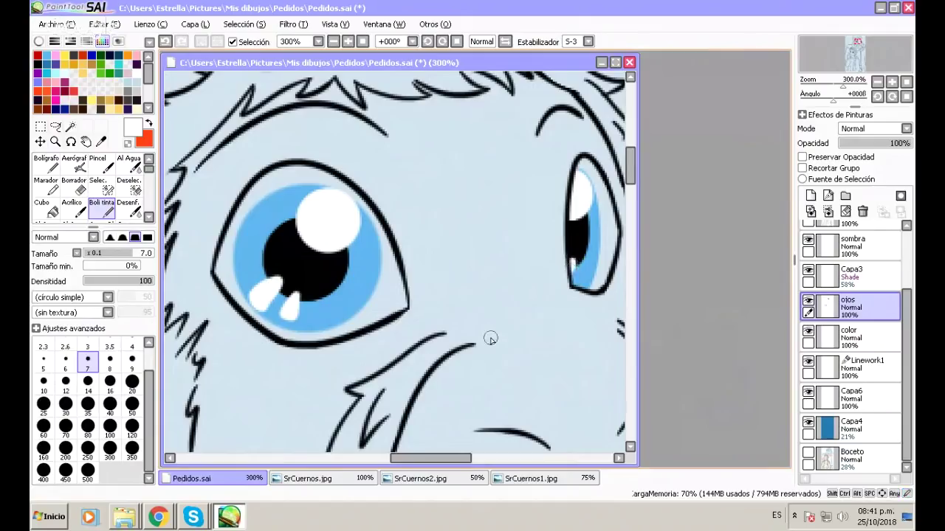
Hide the blue Capa4 layer again.
{"action": "left_click", "coordinate": [333, 42]}
{"action": "left_click", "coordinate": [333, 42]}
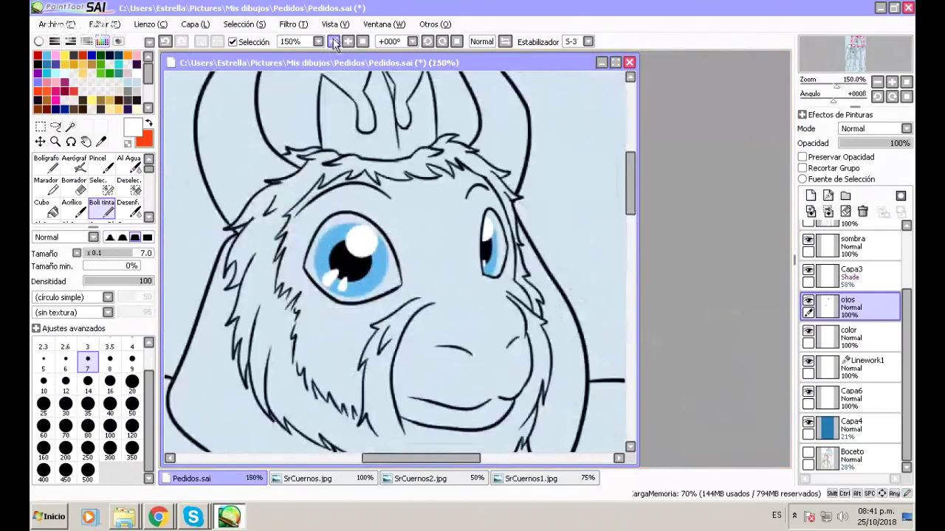
{"action": "left_click", "coordinate": [808, 424]}
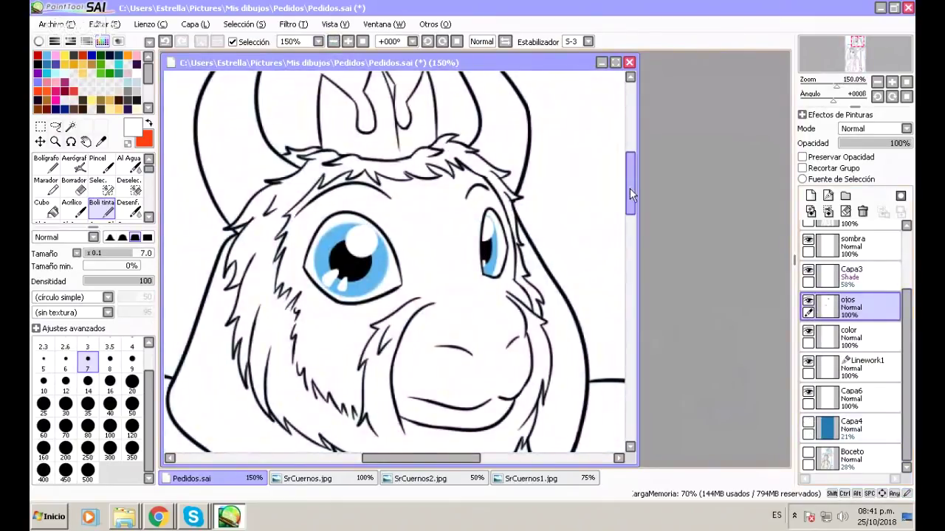
Dab a black pupil in the boy's larger brown iris and a second black disc between his eyes with the size 20 ink pen.
{"action": "left_click_drag", "start_coordinate": [631, 189], "coordinate": [638, 270]}
{"action": "left_click_drag", "start_coordinate": [396, 457], "coordinate": [332, 459]}
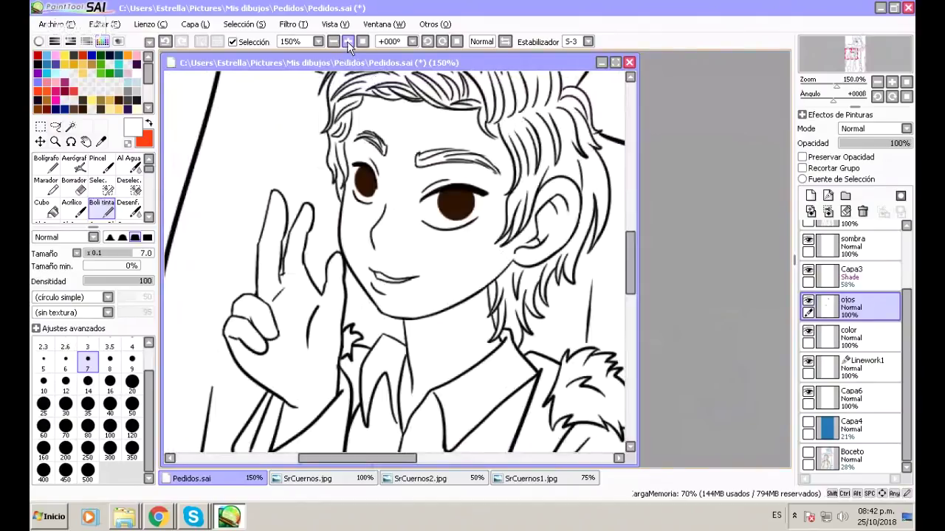
{"action": "left_click", "coordinate": [347, 42]}
{"action": "left_click", "coordinate": [347, 42]}
{"action": "left_click_drag", "start_coordinate": [369, 457], "coordinate": [382, 455]}
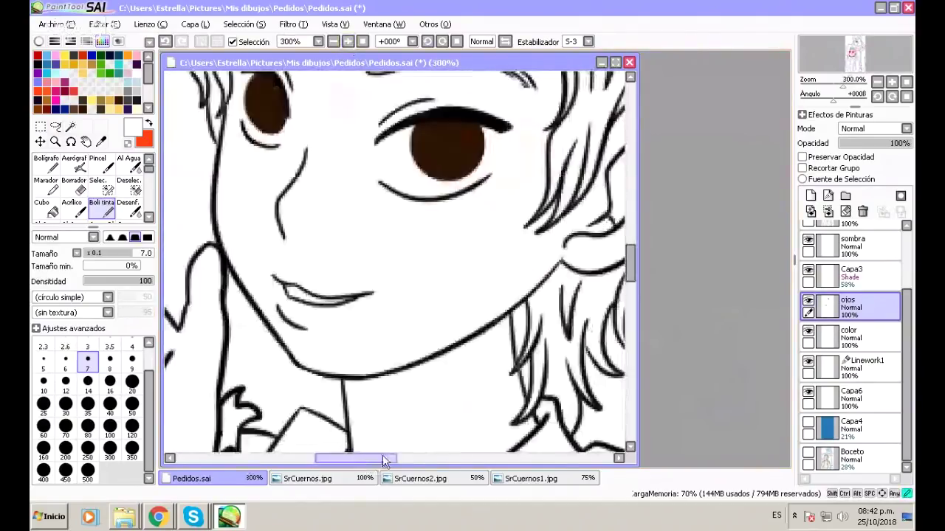
{"action": "left_click_drag", "start_coordinate": [632, 257], "coordinate": [643, 253]}
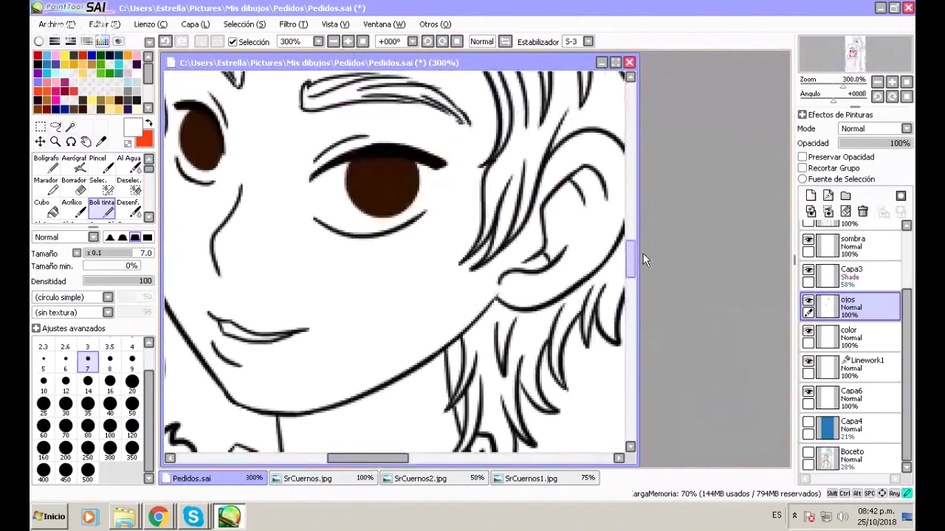
{"action": "left_click", "coordinate": [47, 57]}
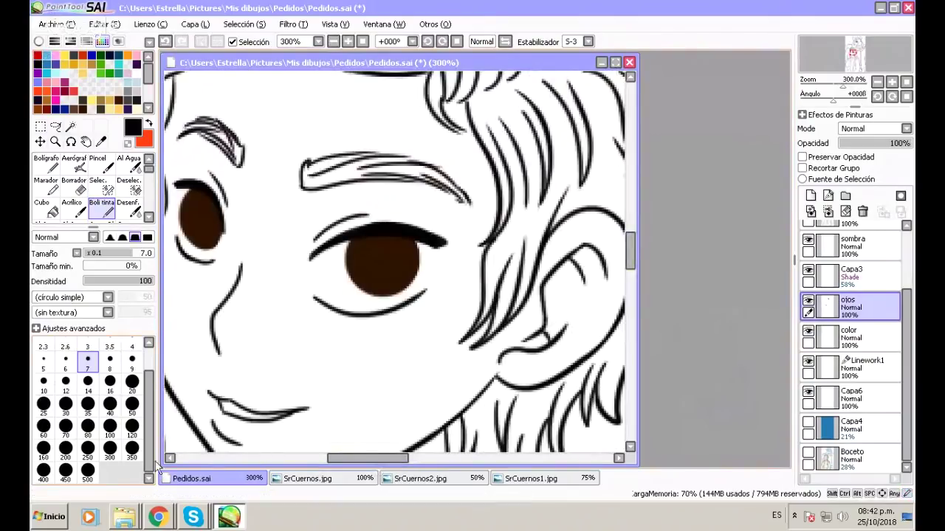
{"action": "left_click", "coordinate": [110, 403]}
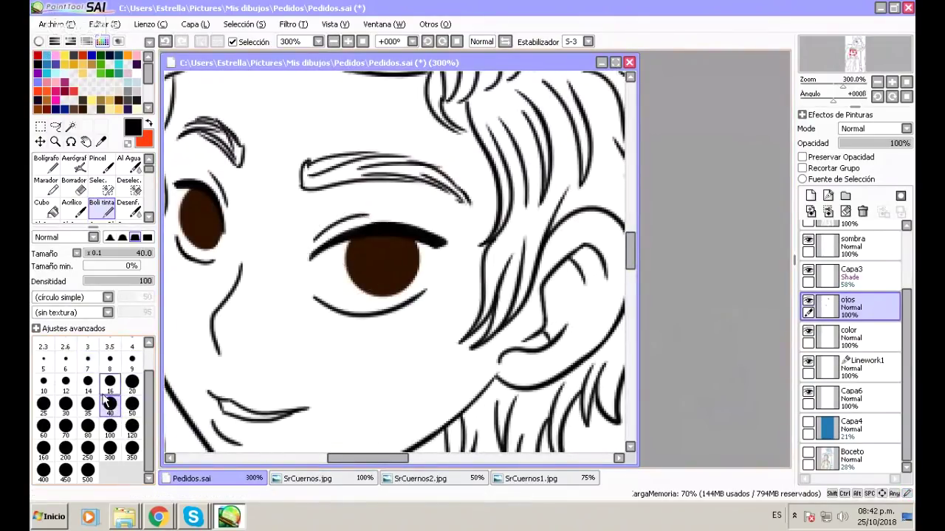
{"action": "left_click", "coordinate": [132, 381]}
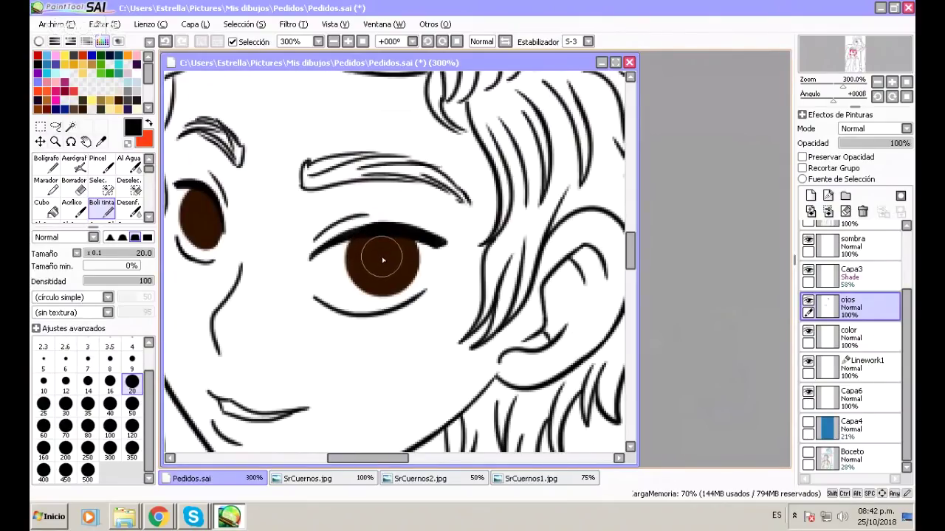
{"action": "left_click", "coordinate": [383, 260]}
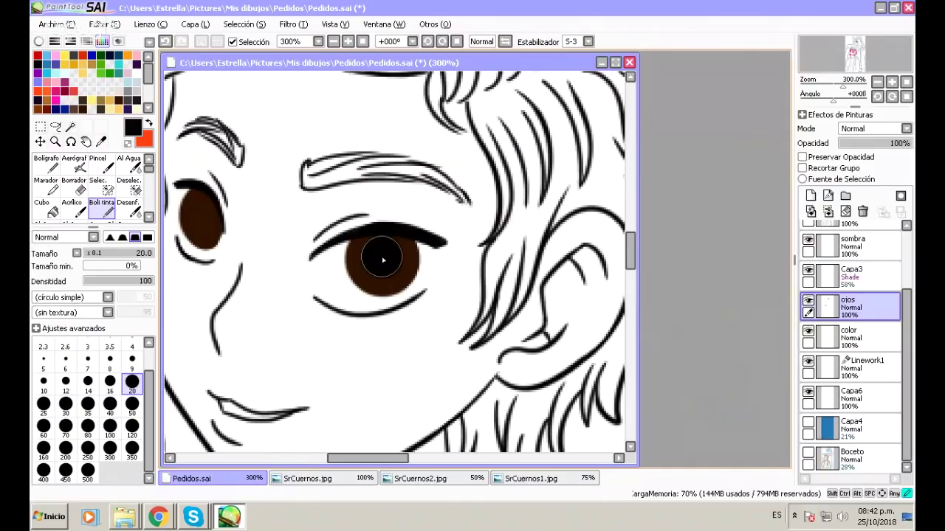
{"action": "left_click", "coordinate": [383, 259]}
{"action": "left_click", "coordinate": [262, 223]}
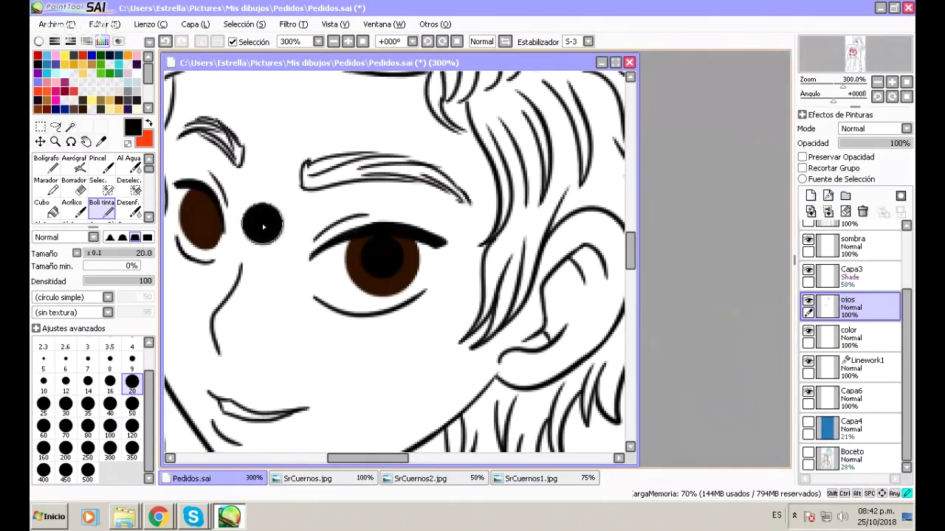
Select the black disc between the boy's eyes, narrow it into an oval and move it onto his smaller iris.
{"action": "key", "text": "m"}
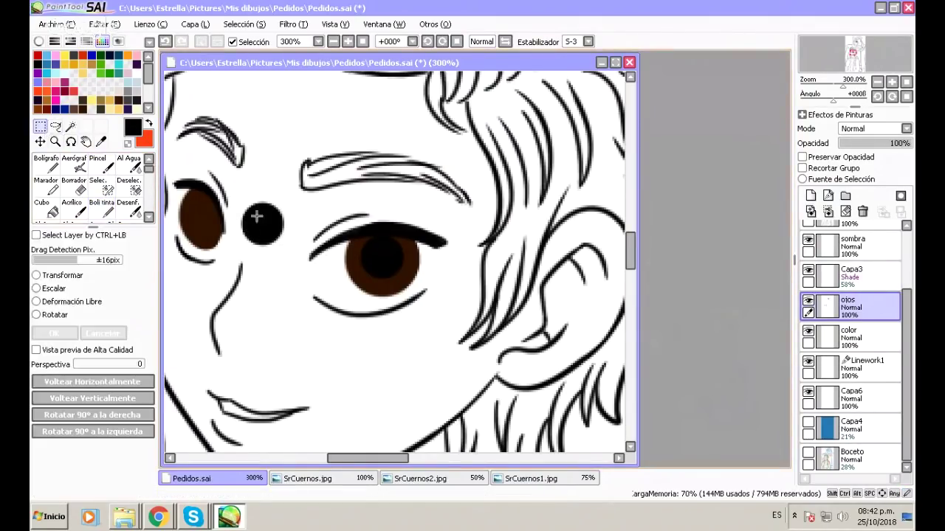
{"action": "left_click_drag", "start_coordinate": [235, 195], "coordinate": [290, 252]}
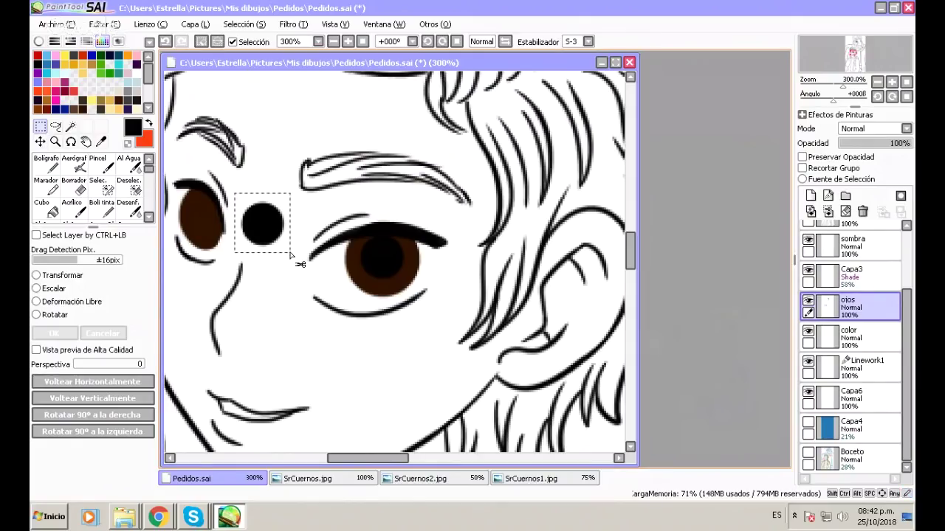
{"action": "left_click", "coordinate": [41, 290]}
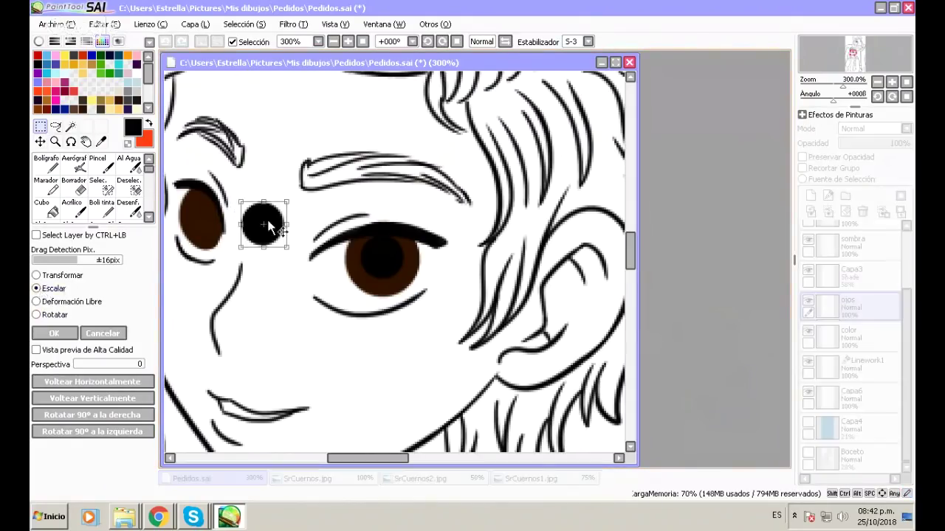
{"action": "left_click_drag", "start_coordinate": [264, 231], "coordinate": [210, 224]}
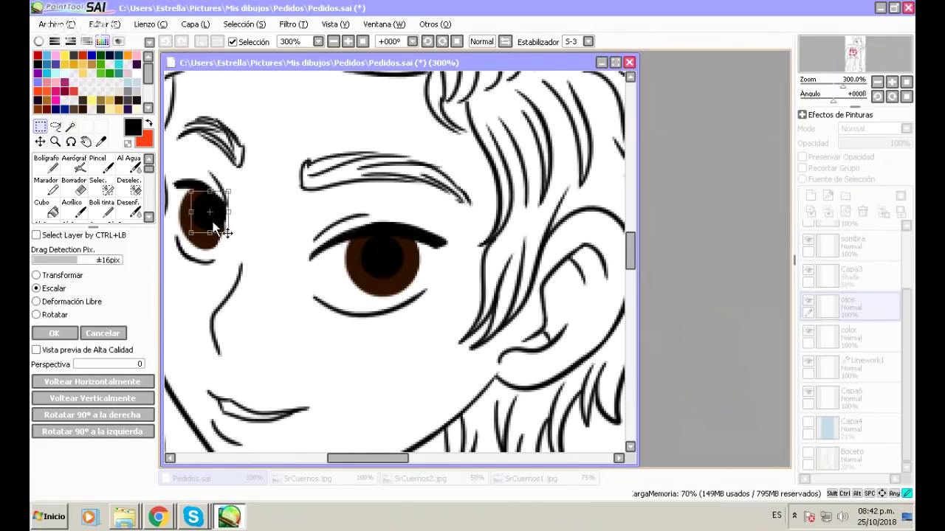
{"action": "left_click_drag", "start_coordinate": [213, 224], "coordinate": [214, 224]}
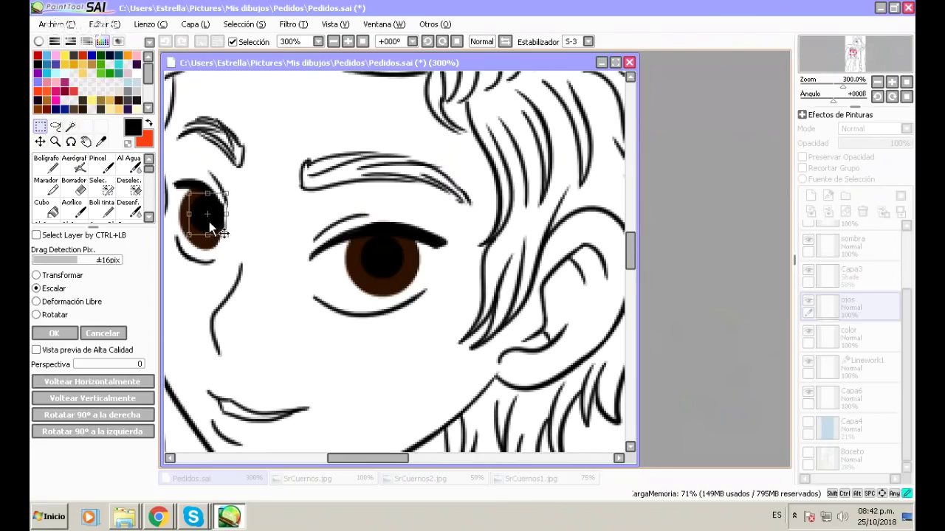
{"action": "left_click", "coordinate": [64, 337]}
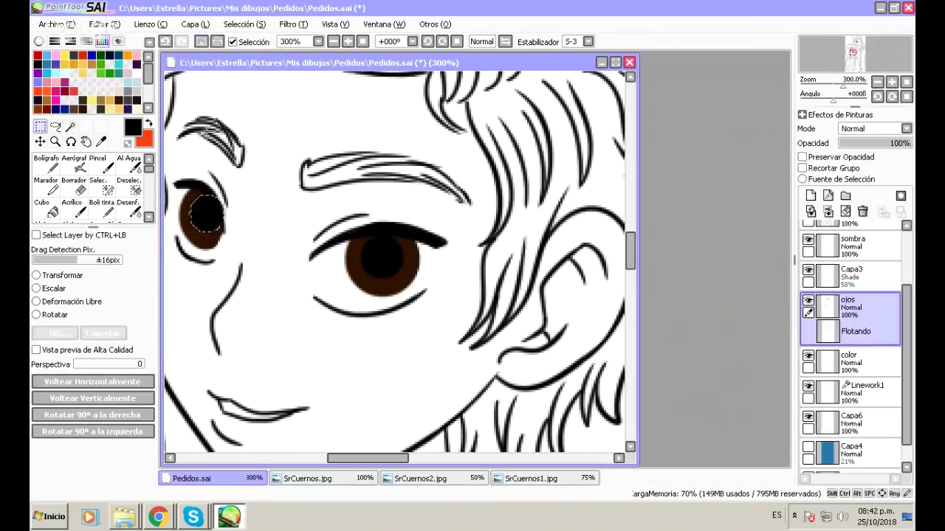
Try trimming the smaller eye's pupil along the iris edge with the size 4 eraser, and undo the trimming.
{"action": "left_click", "coordinate": [74, 196]}
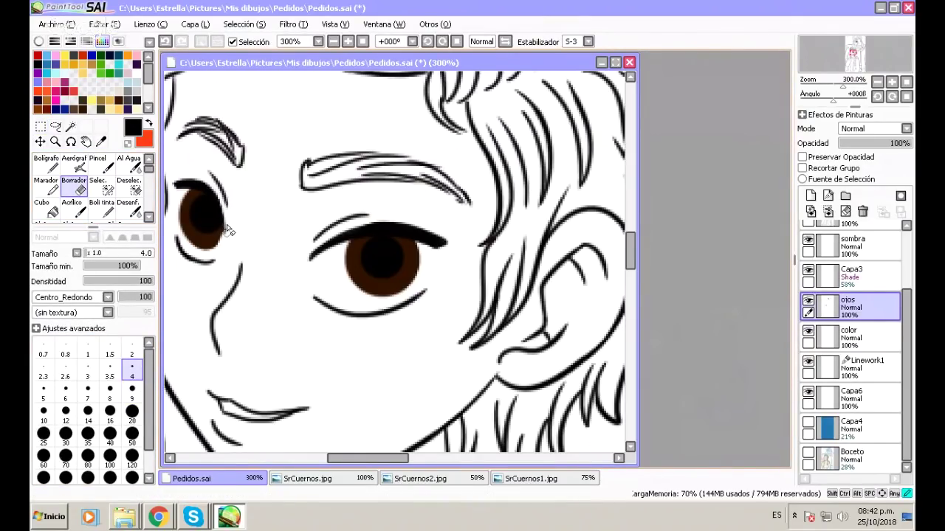
{"action": "mouse_move", "coordinate": [228, 231]}
{"action": "left_mouse_down"}
{"action": "mouse_move", "coordinate": [228, 243]}
{"action": "mouse_move", "coordinate": [220, 194]}
{"action": "left_mouse_up"}
{"action": "left_click", "coordinate": [333, 42]}
{"action": "left_click", "coordinate": [333, 42]}
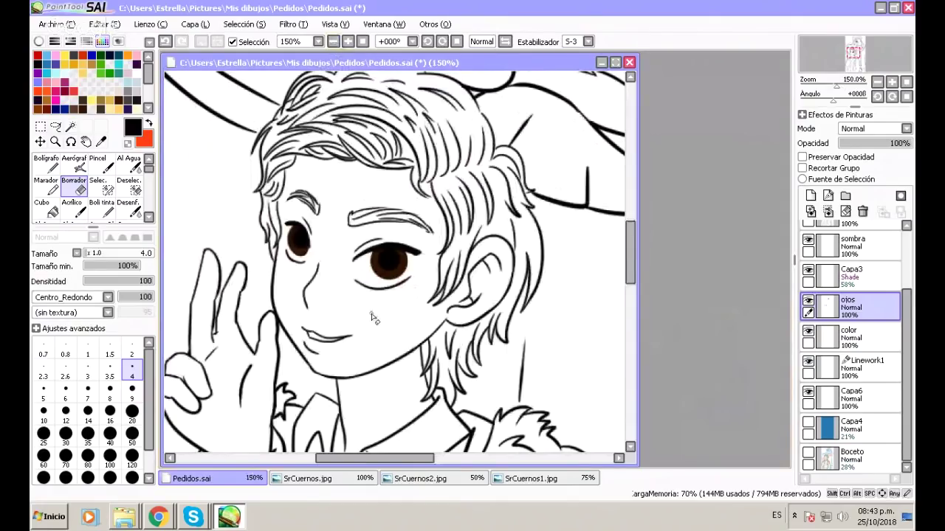
{"action": "key", "text": "ctrl+t"}
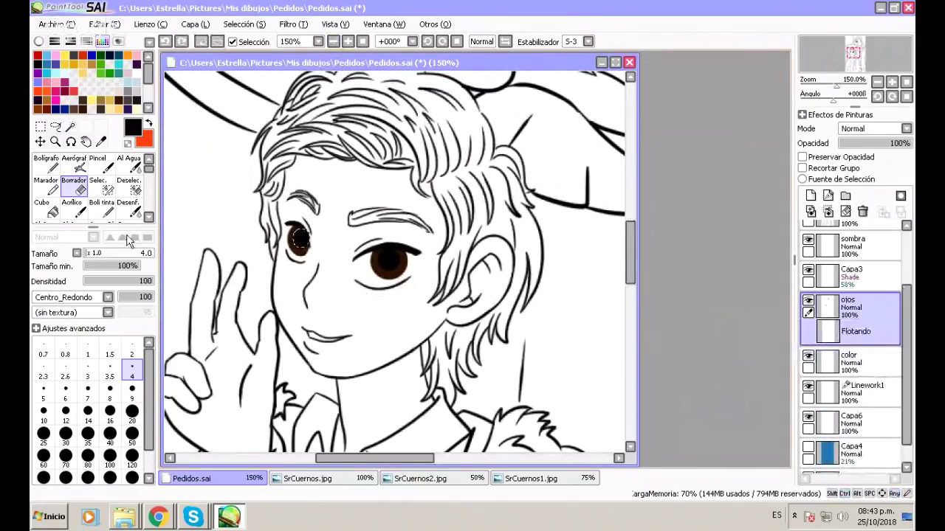
{"action": "key", "text": "Return"}
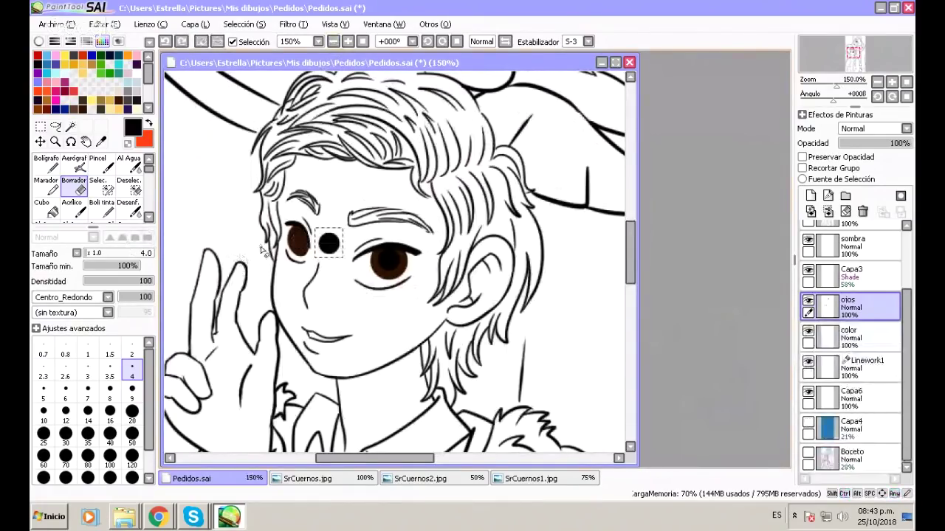
{"action": "left_click", "coordinate": [182, 43]}
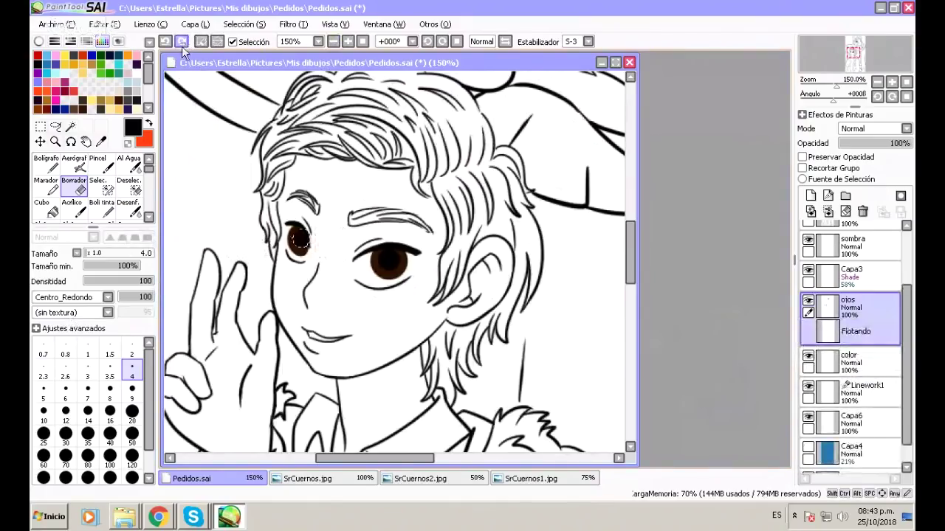
Move the smaller eye's pupil slightly lower in the iris and erase its spill past the edge with the size 4 eraser.
{"action": "left_click", "coordinate": [349, 41]}
{"action": "left_click", "coordinate": [349, 42]}
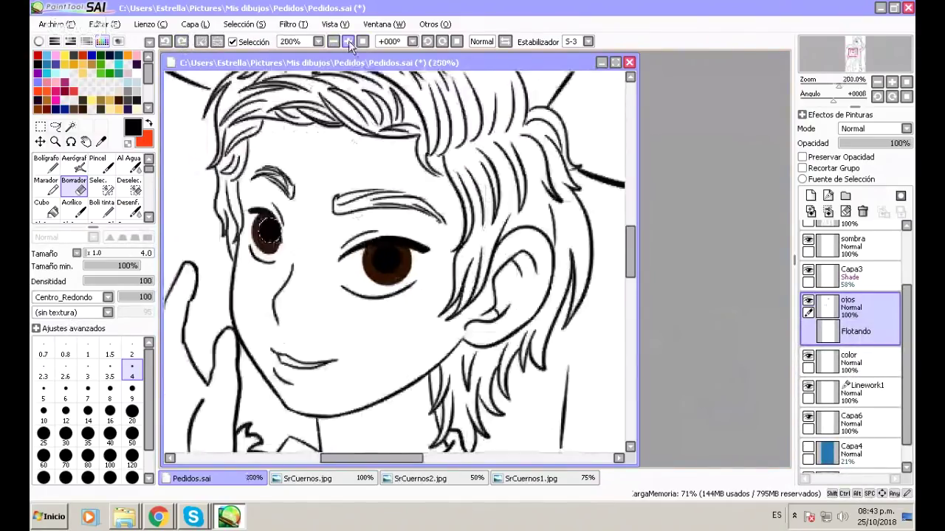
{"action": "left_click", "coordinate": [349, 42]}
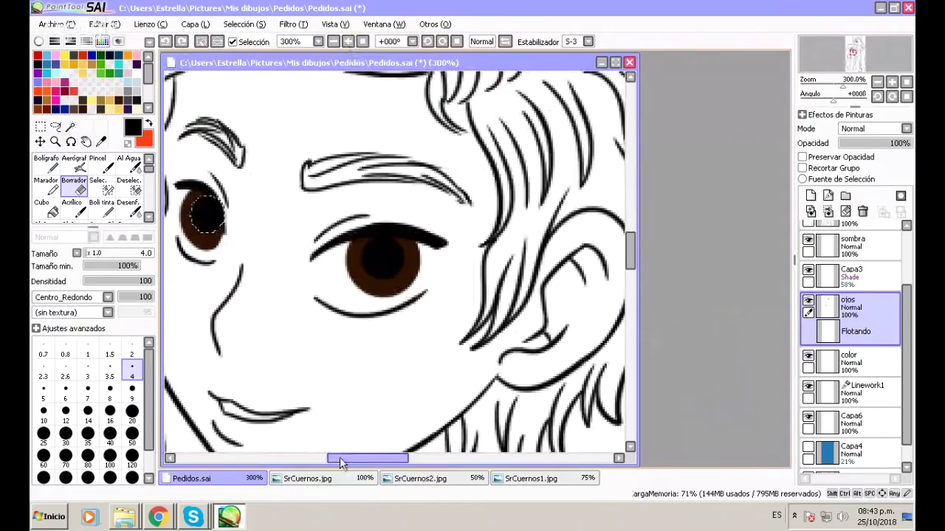
{"action": "left_click_drag", "start_coordinate": [339, 457], "coordinate": [325, 457]}
{"action": "key", "text": "ctrl+t"}
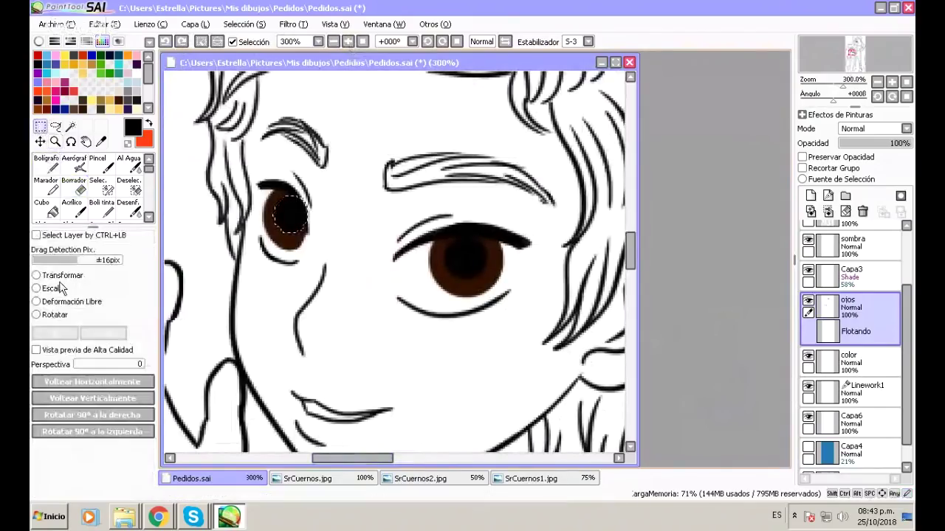
{"action": "left_click", "coordinate": [59, 288]}
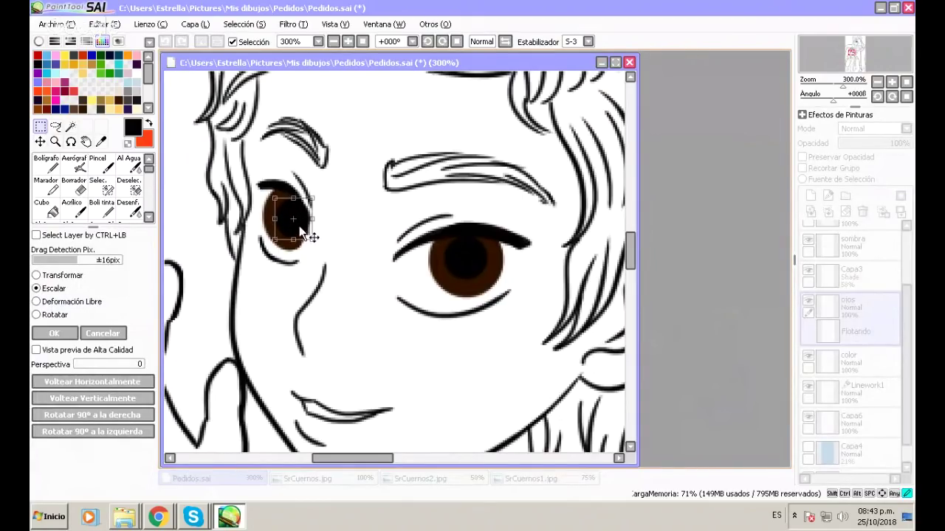
{"action": "left_click", "coordinate": [71, 336]}
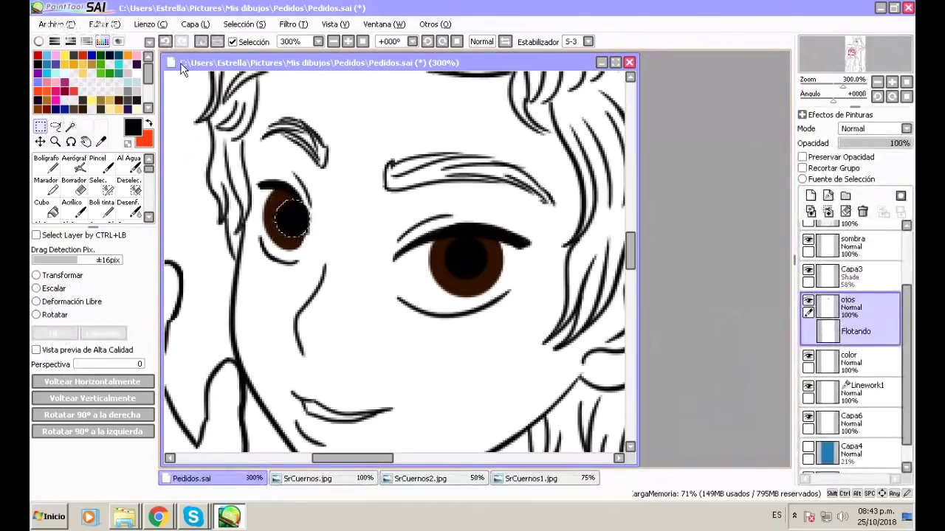
{"action": "left_click", "coordinate": [74, 185]}
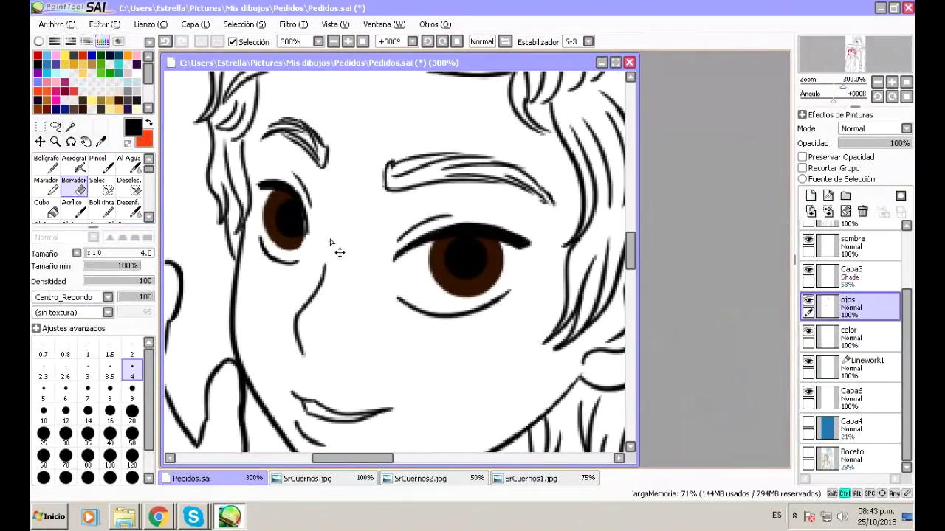
{"action": "key", "text": "ctrl+z"}
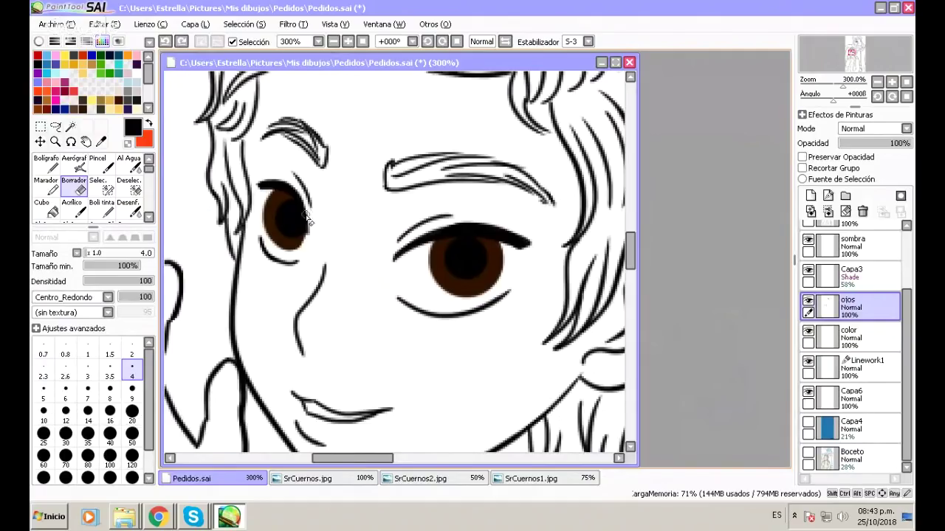
Dab a white highlight in the boy's larger eye and, with Capa4 shown, a second white disc between his eyes with the size 14 ink pen.
{"action": "left_click", "coordinate": [144, 140]}
{"action": "left_click", "coordinate": [104, 209]}
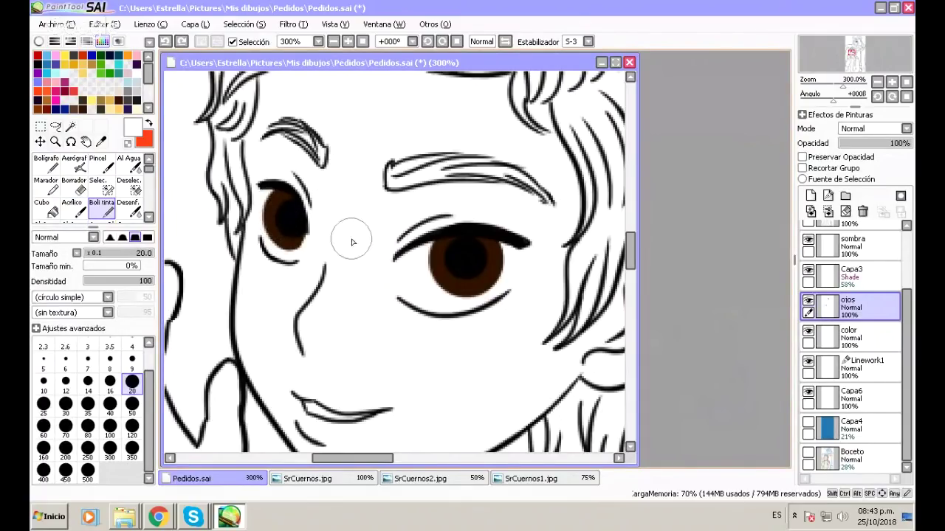
{"action": "left_click", "coordinate": [88, 382]}
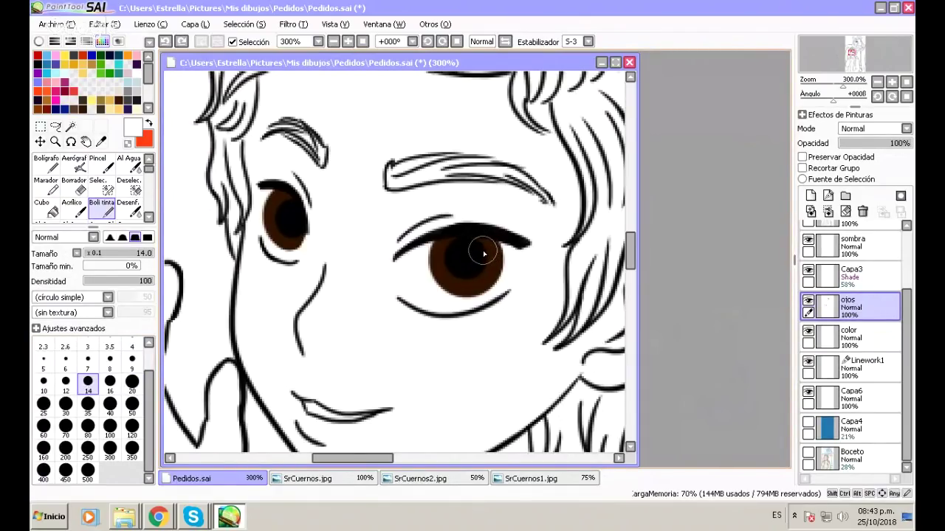
{"action": "left_click", "coordinate": [484, 252]}
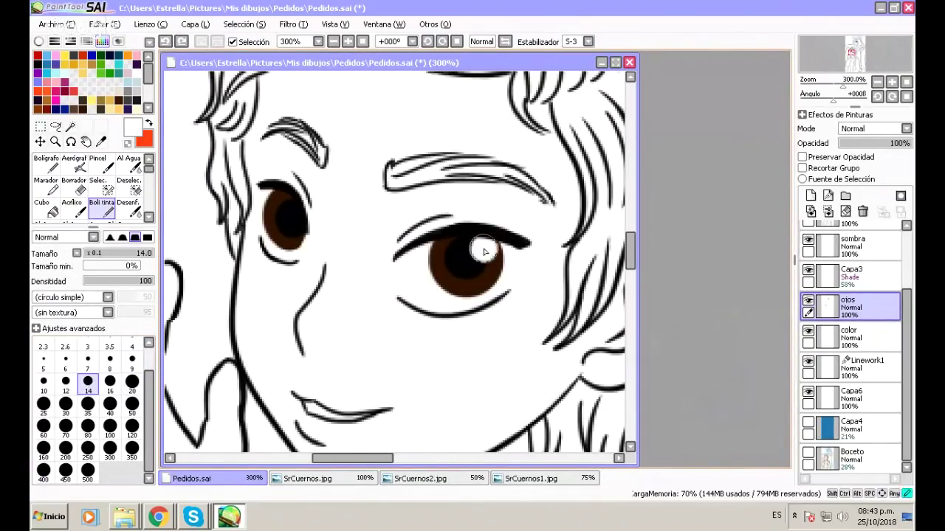
{"action": "left_click", "coordinate": [483, 252]}
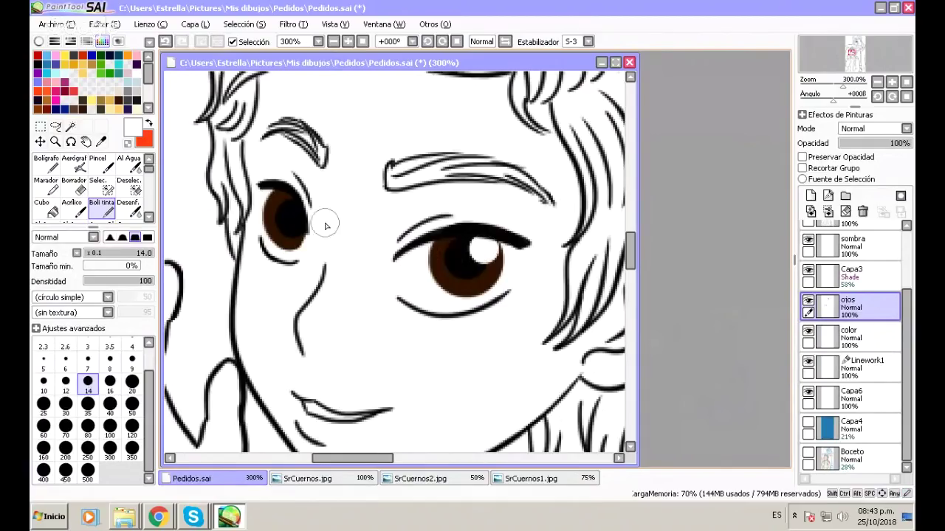
{"action": "left_click", "coordinate": [809, 426]}
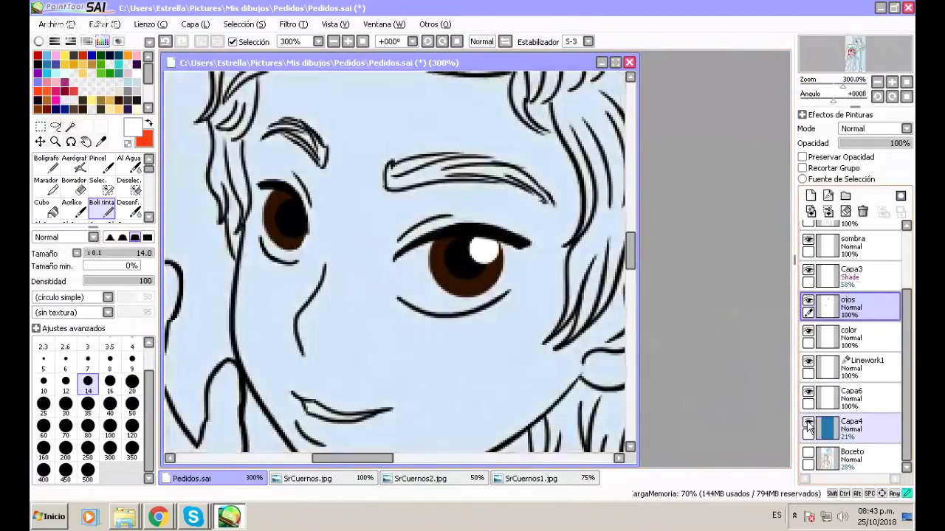
{"action": "left_click", "coordinate": [333, 230]}
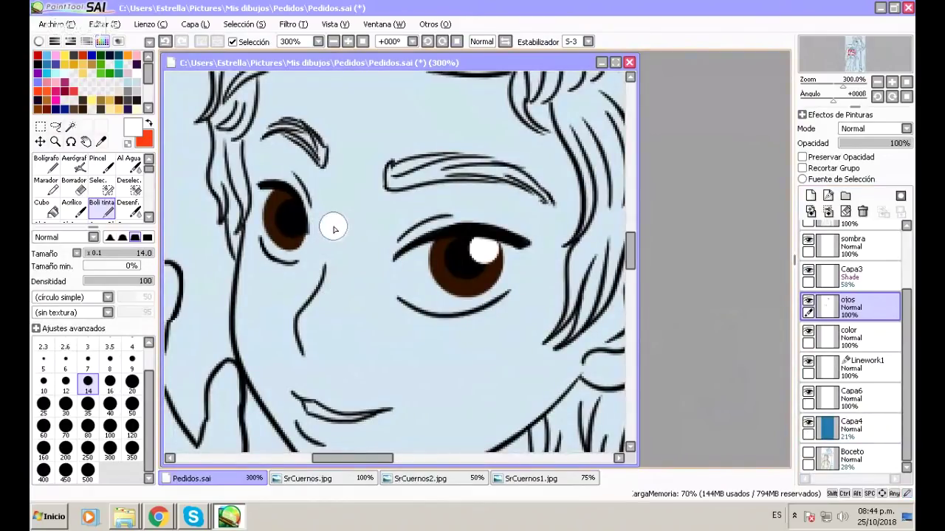
Select the white disc between the eyes, narrow it and place it on the smaller eye's pupil, then clear the selection.
{"action": "left_click", "coordinate": [40, 126]}
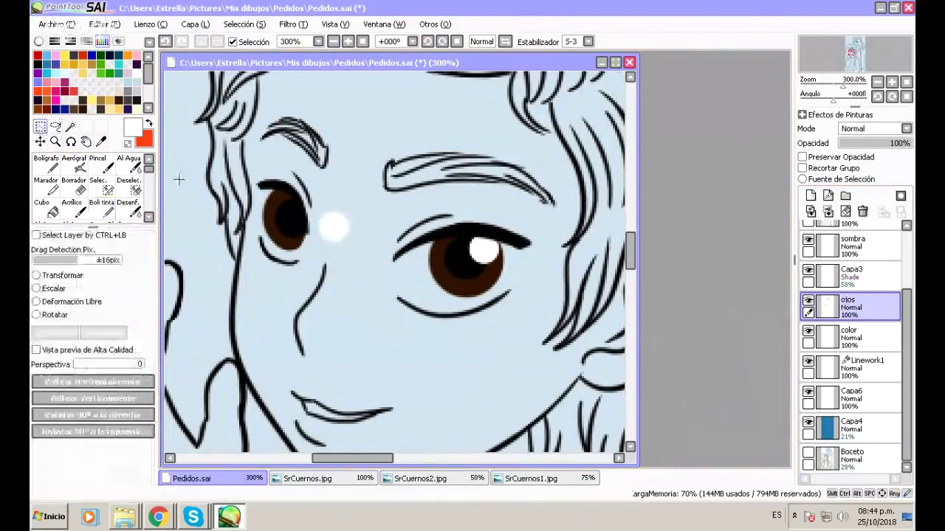
{"action": "left_click_drag", "start_coordinate": [314, 200], "coordinate": [357, 251]}
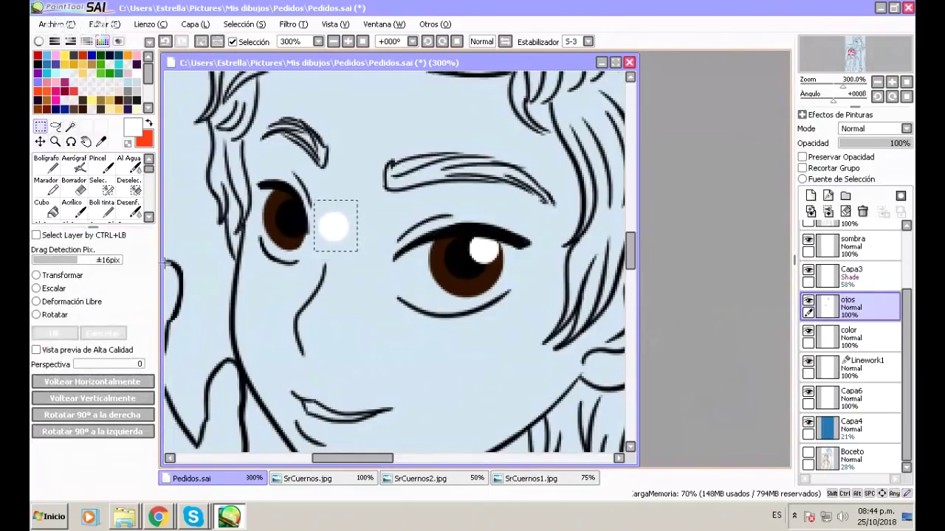
{"action": "left_click", "coordinate": [35, 288]}
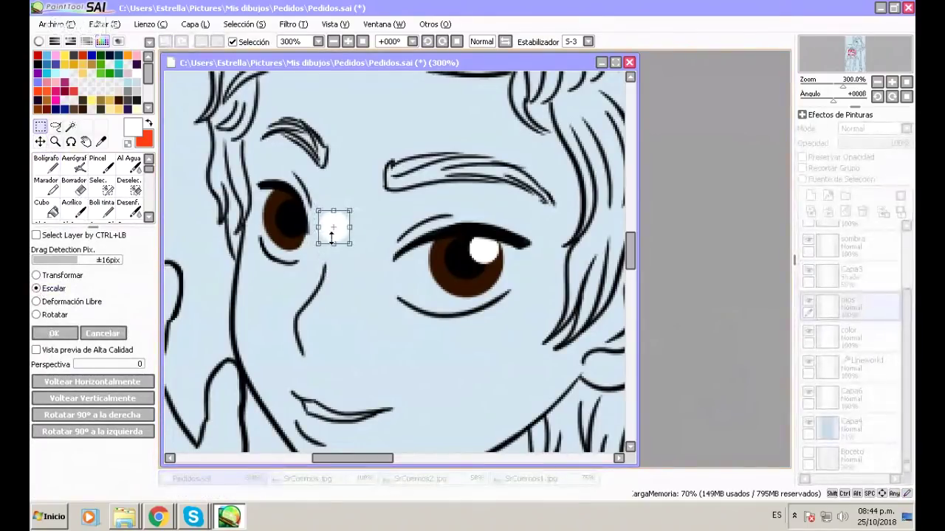
{"action": "left_click_drag", "start_coordinate": [349, 242], "coordinate": [293, 221]}
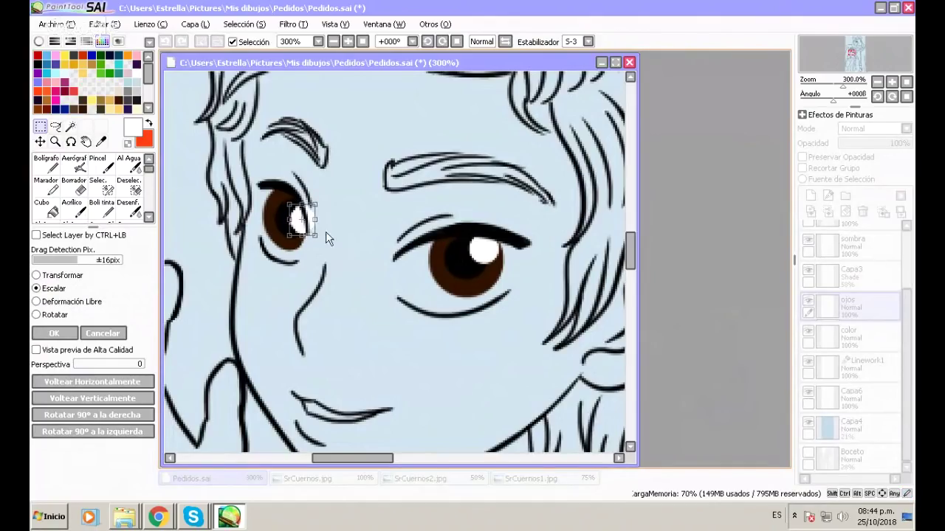
{"action": "left_click", "coordinate": [54, 333]}
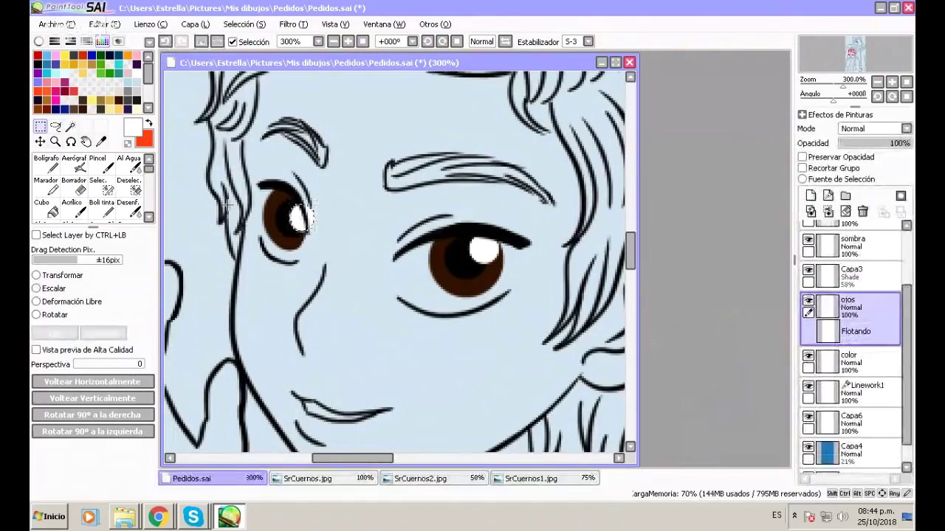
{"action": "left_click", "coordinate": [200, 43]}
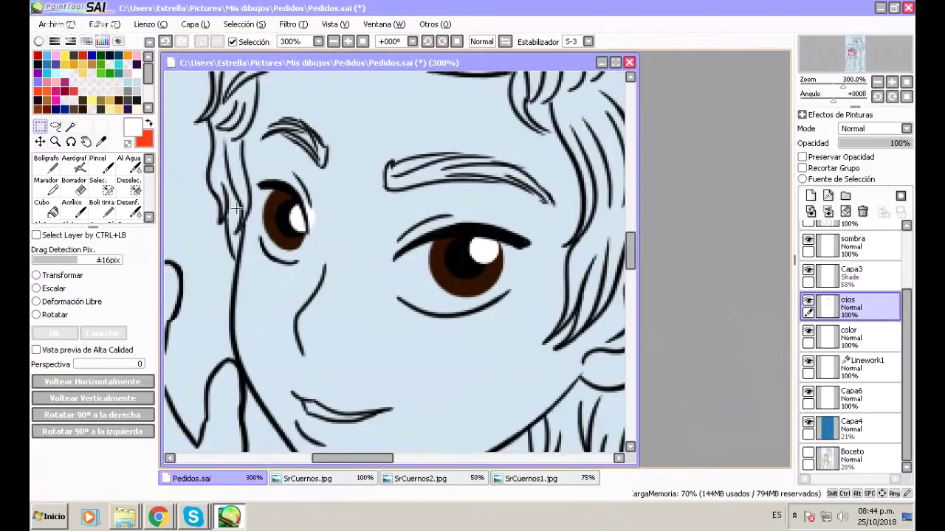
Try erasing the white highlight's spill outside the smaller eye with the size 4 eraser, and undo the erasing.
{"action": "left_click", "coordinate": [74, 185]}
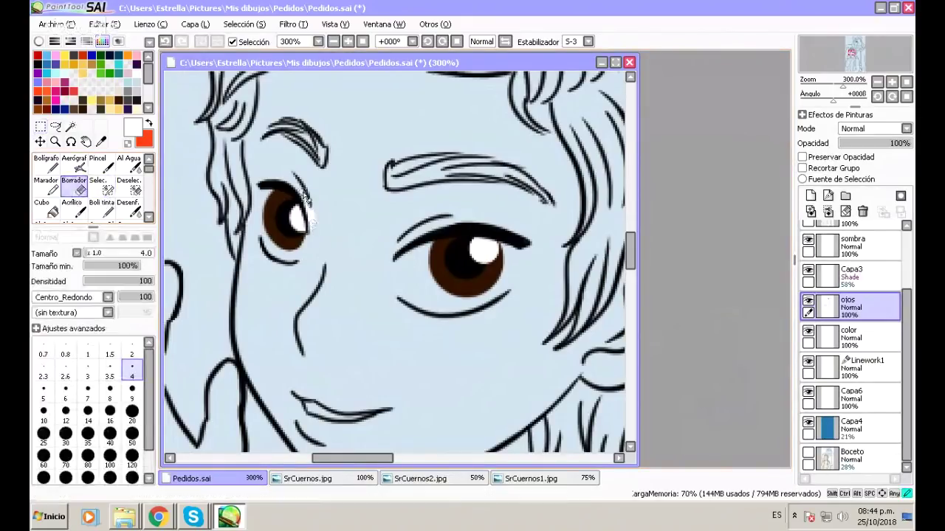
{"action": "left_click_drag", "start_coordinate": [311, 208], "coordinate": [313, 251]}
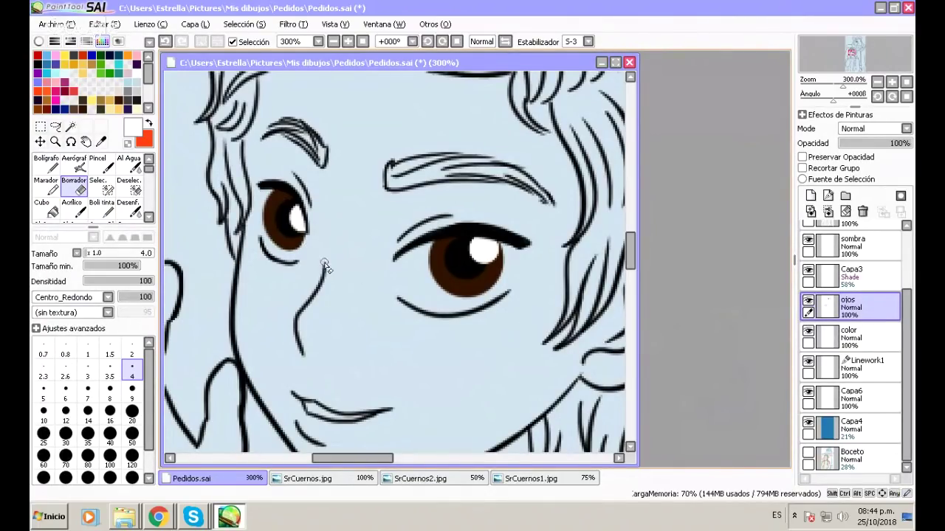
{"action": "key", "text": "ctrl+z"}
{"action": "key", "text": "ctrl+t"}
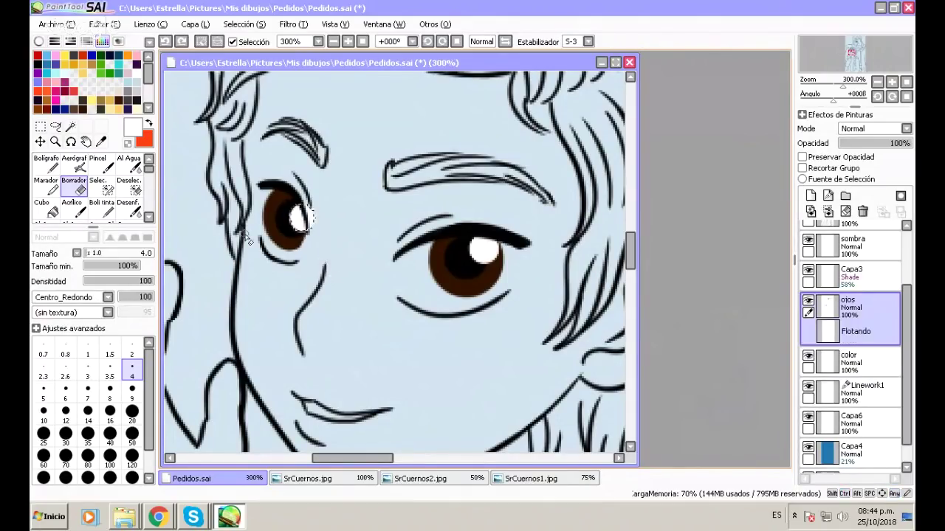
Shift the white highlight slightly inward on the boy's smaller pupil, clear the selection and erase its spill outside the eye.
{"action": "key", "text": "ctrl+t"}
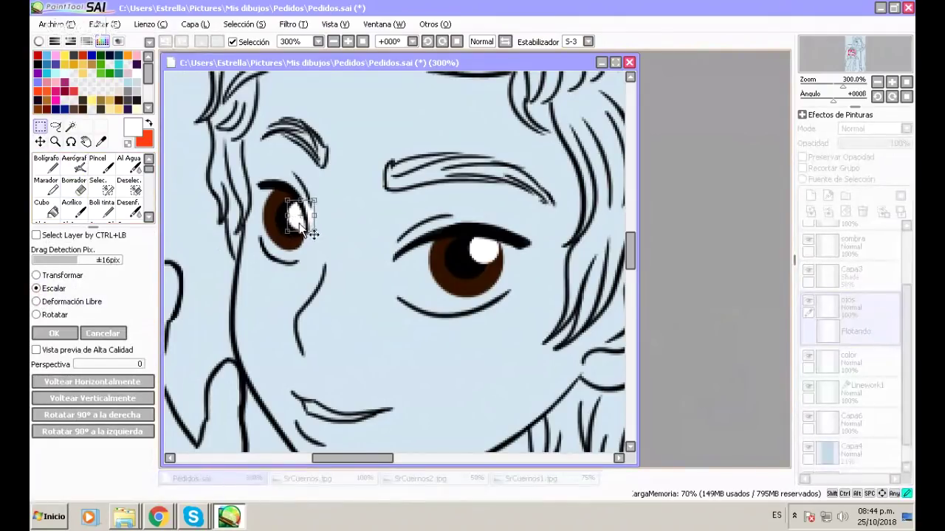
{"action": "left_click_drag", "start_coordinate": [300, 225], "coordinate": [305, 231]}
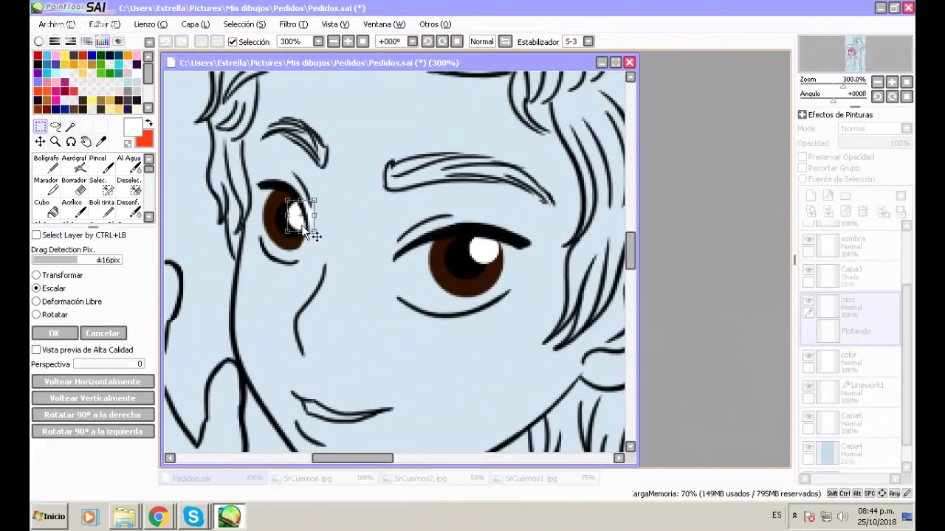
{"action": "key", "text": "ctrl+z"}
{"action": "left_click_drag", "start_coordinate": [298, 220], "coordinate": [301, 223]}
{"action": "left_click", "coordinate": [60, 336]}
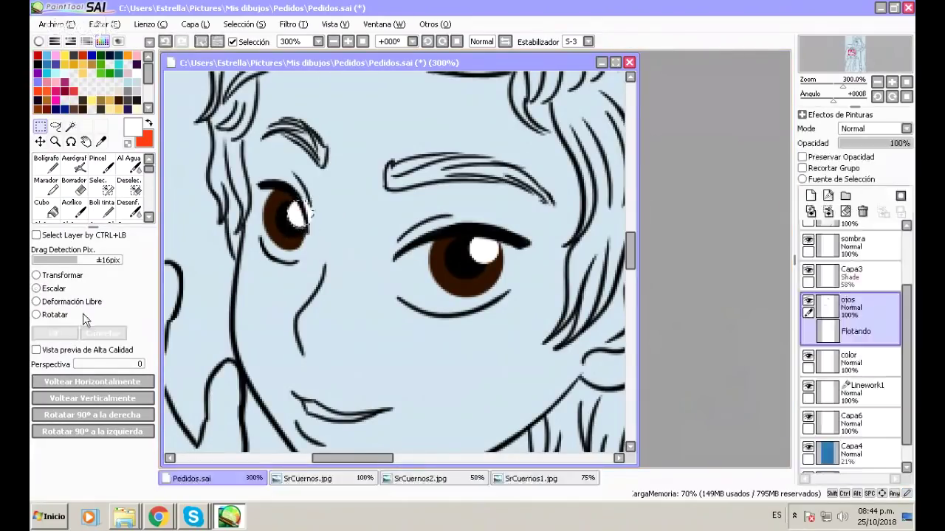
{"action": "left_click", "coordinate": [80, 189]}
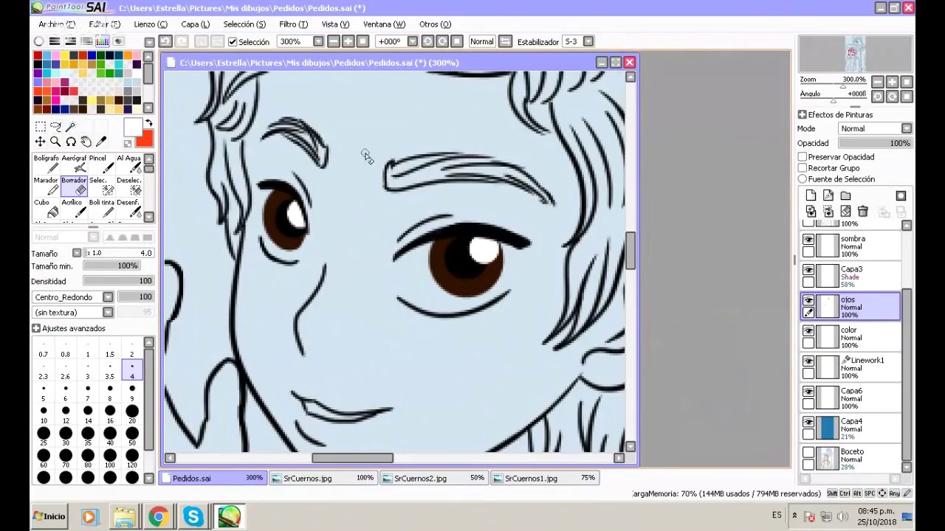
Add two small white highlights to the lower left of each of the boy's irises with the size 5 ink pen.
{"action": "left_click", "coordinate": [102, 206]}
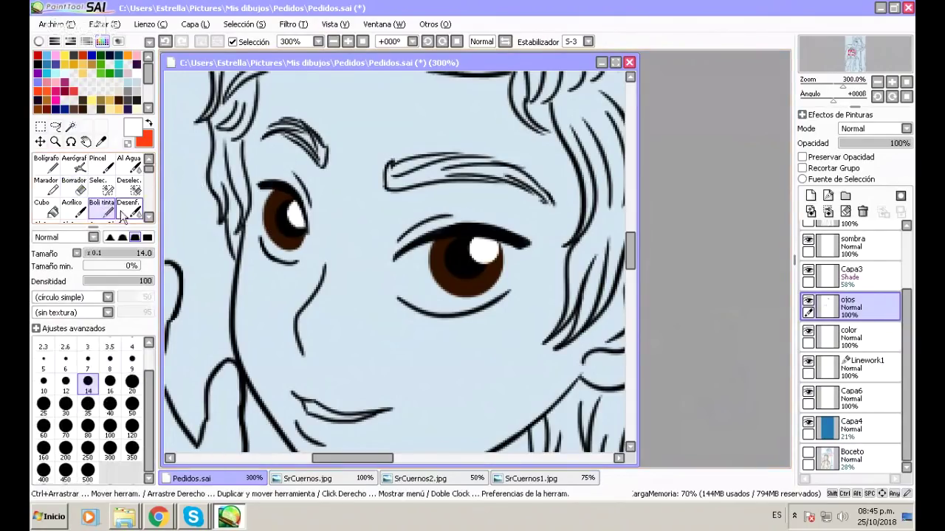
{"action": "left_click", "coordinate": [88, 382]}
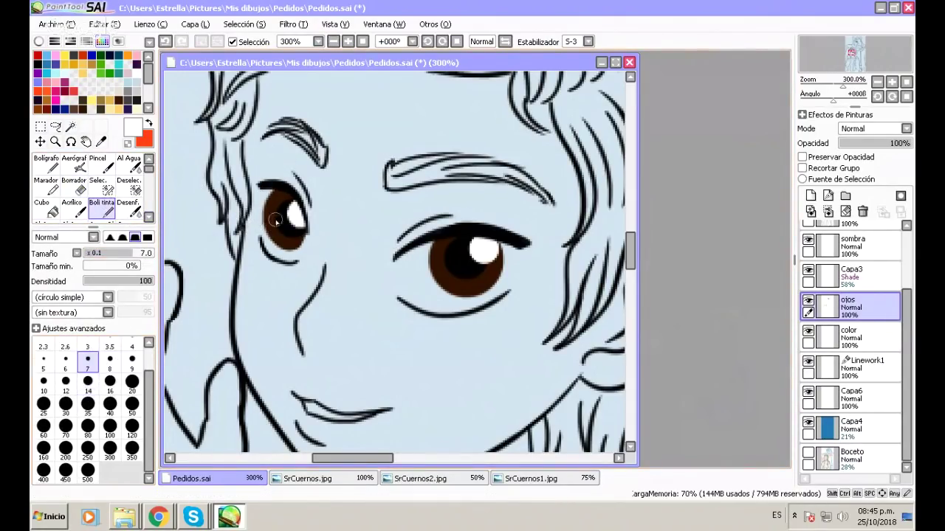
{"action": "left_click", "coordinate": [44, 360]}
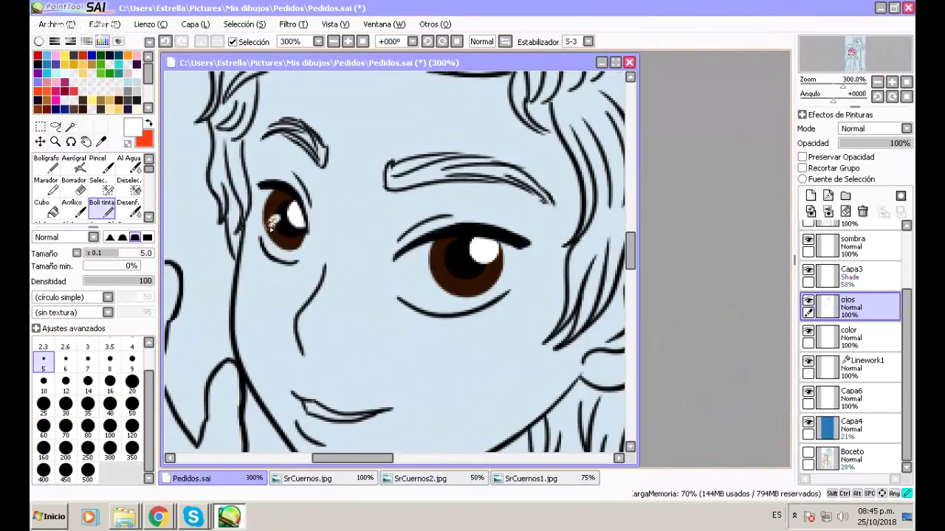
{"action": "left_click_drag", "start_coordinate": [272, 223], "coordinate": [279, 228]}
{"action": "left_click", "coordinate": [441, 260]}
{"action": "left_click_drag", "start_coordinate": [437, 263], "coordinate": [450, 271]}
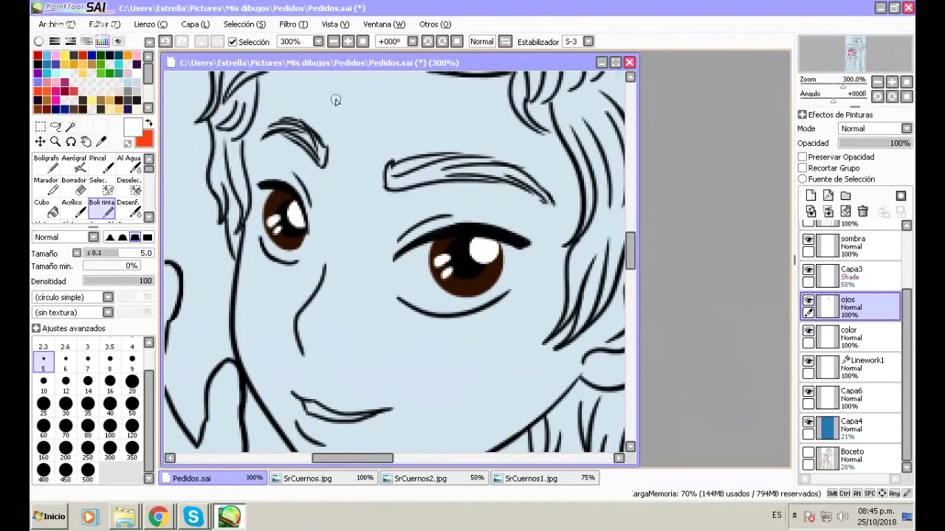
Hide the Capa4 layer and, on the linea negra layer, erase the cape line's tip poking into the round knot with the size 4 eraser.
{"action": "left_click", "coordinate": [333, 42]}
{"action": "left_click", "coordinate": [332, 42]}
{"action": "left_click", "coordinate": [332, 42]}
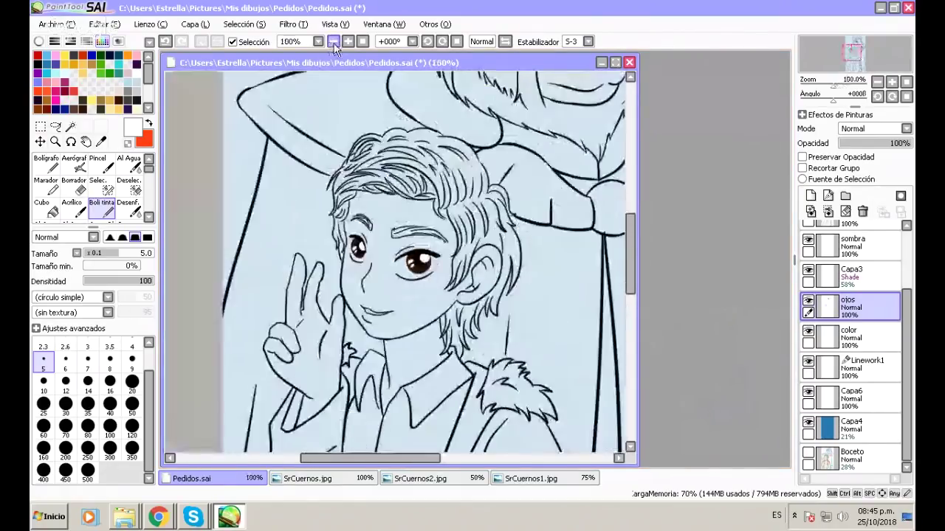
{"action": "left_click", "coordinate": [809, 423]}
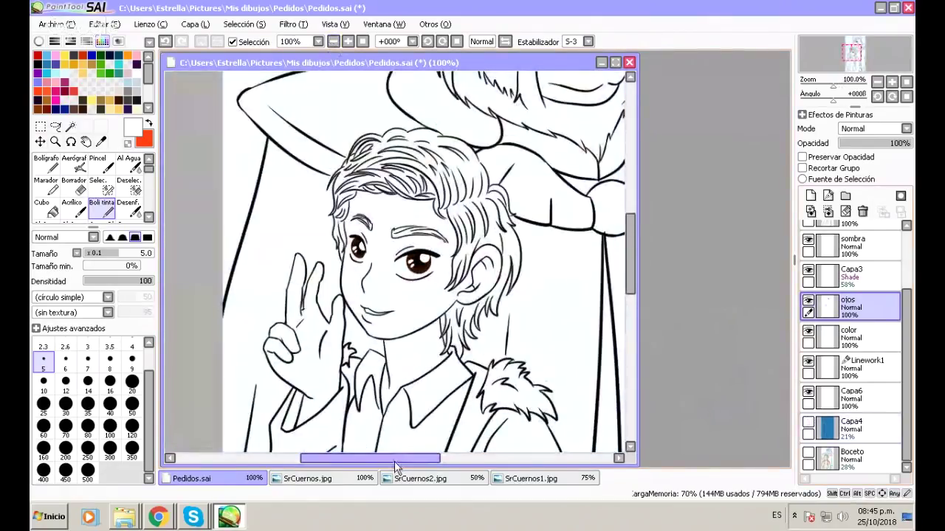
{"action": "left_click_drag", "start_coordinate": [394, 461], "coordinate": [436, 463]}
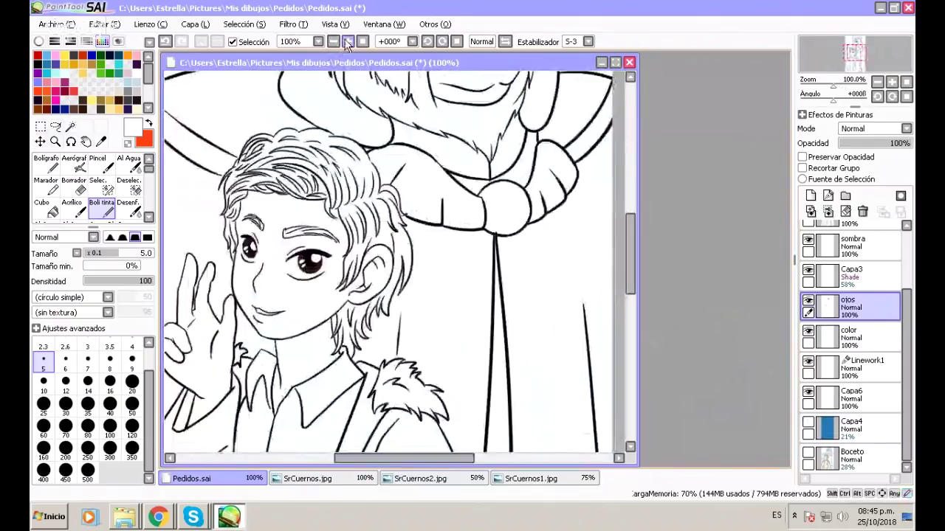
{"action": "left_click", "coordinate": [347, 42]}
{"action": "left_click", "coordinate": [348, 42]}
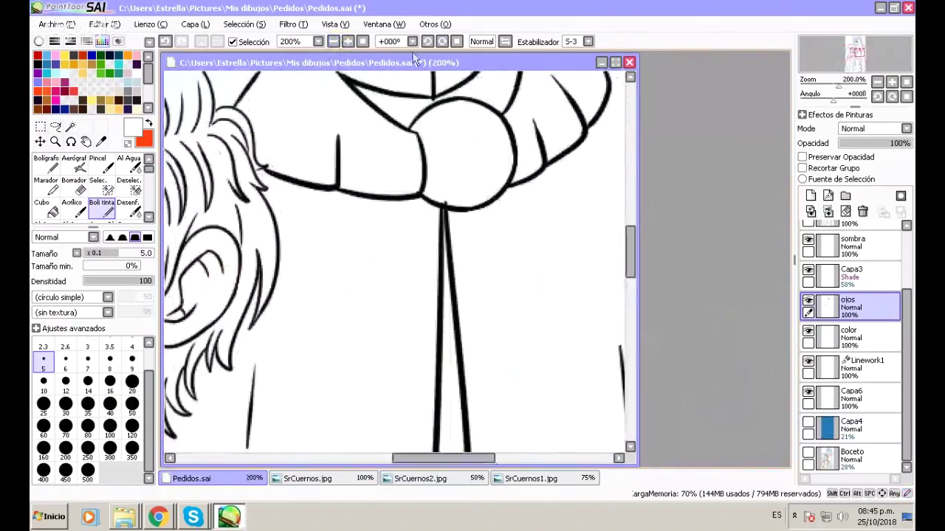
{"action": "left_click", "coordinate": [347, 42]}
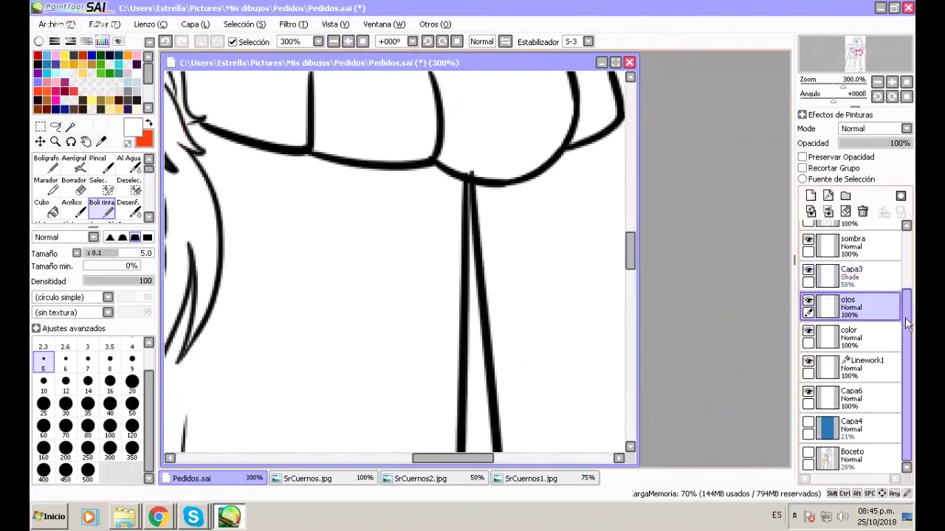
{"action": "scroll", "coordinate": [859, 277], "scroll_direction": "up", "scroll_amount": 3}
{"action": "left_click", "coordinate": [859, 297]}
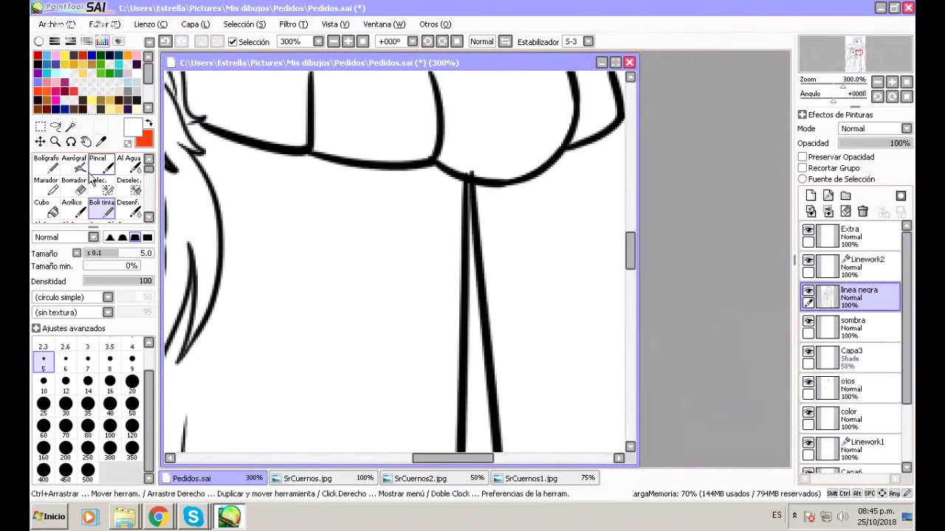
{"action": "left_click", "coordinate": [74, 185]}
{"action": "left_click_drag", "start_coordinate": [462, 169], "coordinate": [478, 179]}
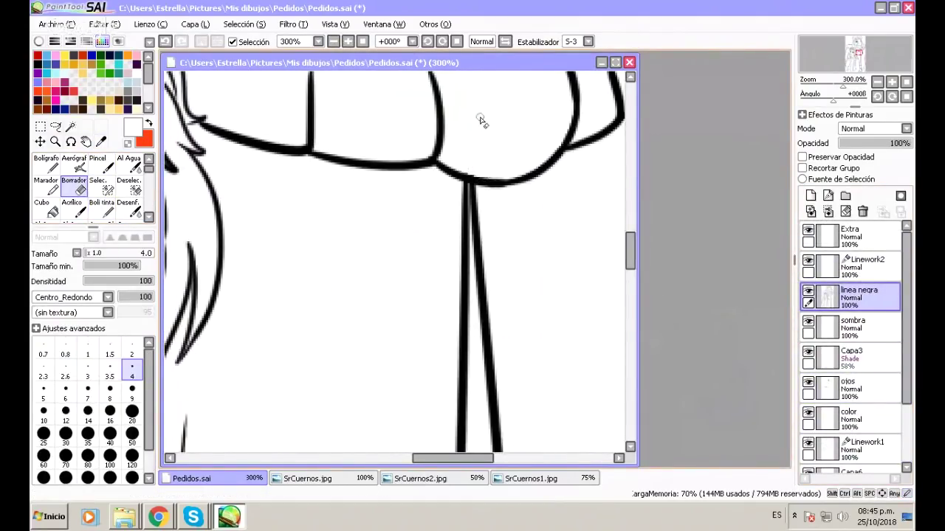
Examine the line art of the cape knot, the boy and the horned character close up and as a whole for flaws.
{"action": "left_click", "coordinate": [334, 42]}
{"action": "left_click", "coordinate": [333, 42]}
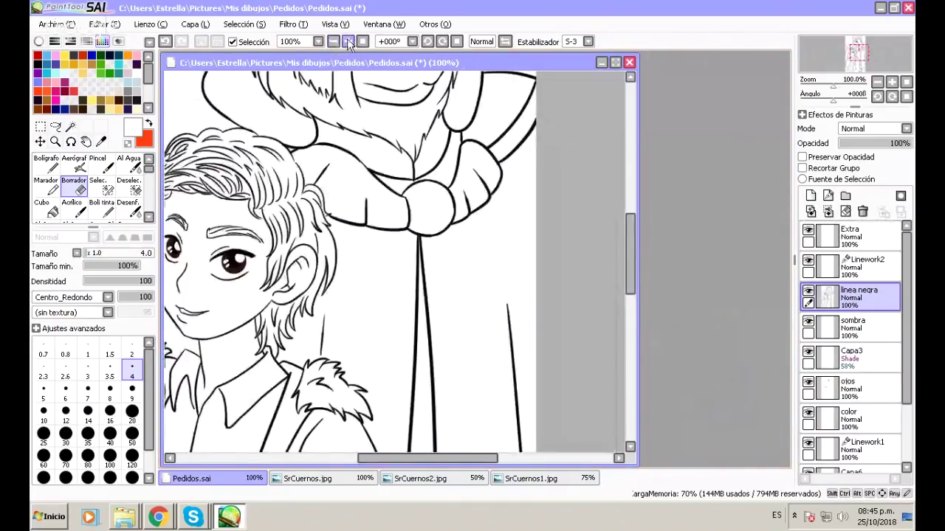
{"action": "left_click", "coordinate": [348, 42]}
{"action": "left_click", "coordinate": [348, 42]}
{"action": "left_click_drag", "start_coordinate": [468, 456], "coordinate": [499, 457]}
{"action": "left_click_drag", "start_coordinate": [628, 267], "coordinate": [628, 242]}
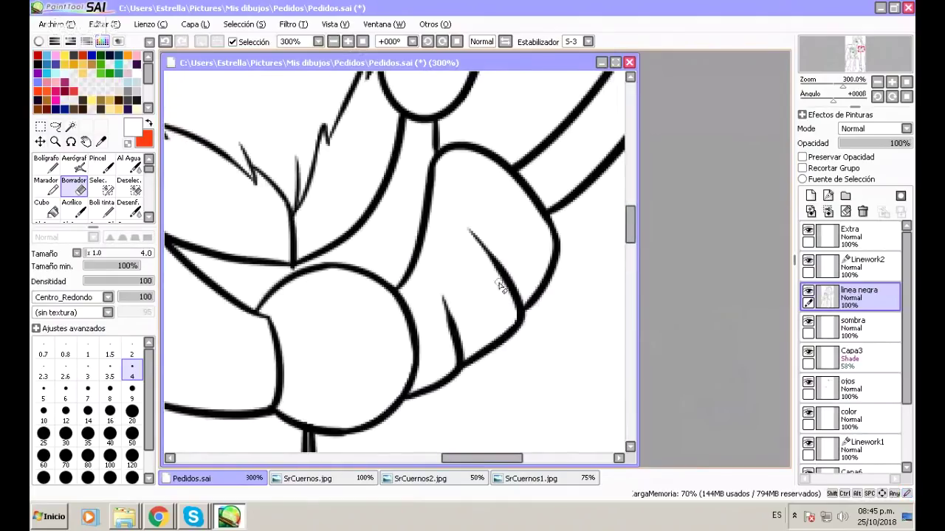
{"action": "left_click", "coordinate": [336, 42]}
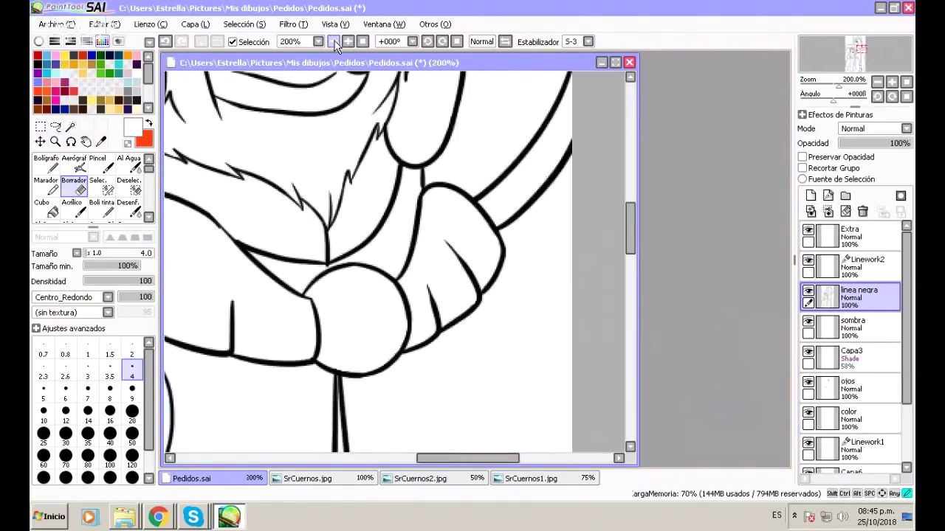
{"action": "left_click", "coordinate": [336, 42]}
{"action": "left_click", "coordinate": [337, 43]}
{"action": "scroll", "coordinate": [377, 453], "scroll_direction": "left", "scroll_amount": 5}
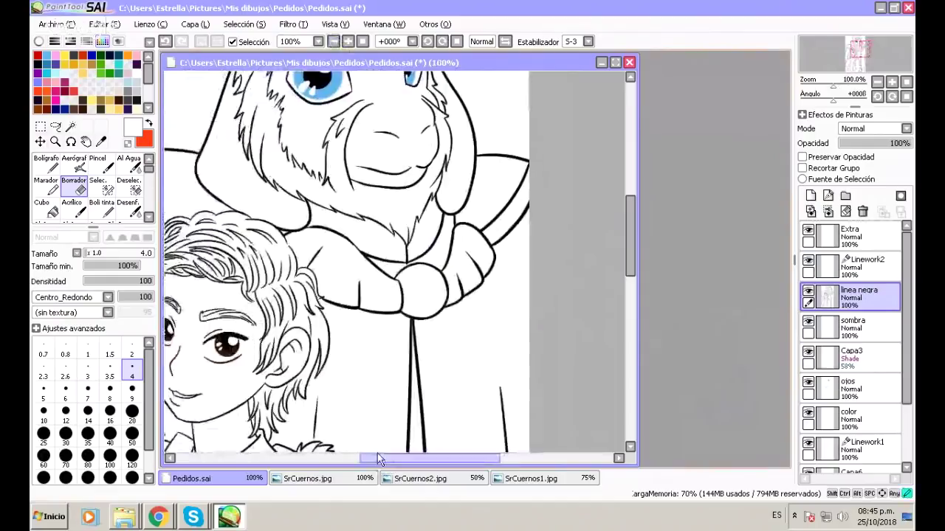
{"action": "mouse_move", "coordinate": [630, 244]}
{"action": "left_mouse_down"}
{"action": "mouse_move", "coordinate": [632, 351]}
{"action": "mouse_move", "coordinate": [631, 266]}
{"action": "left_mouse_up"}
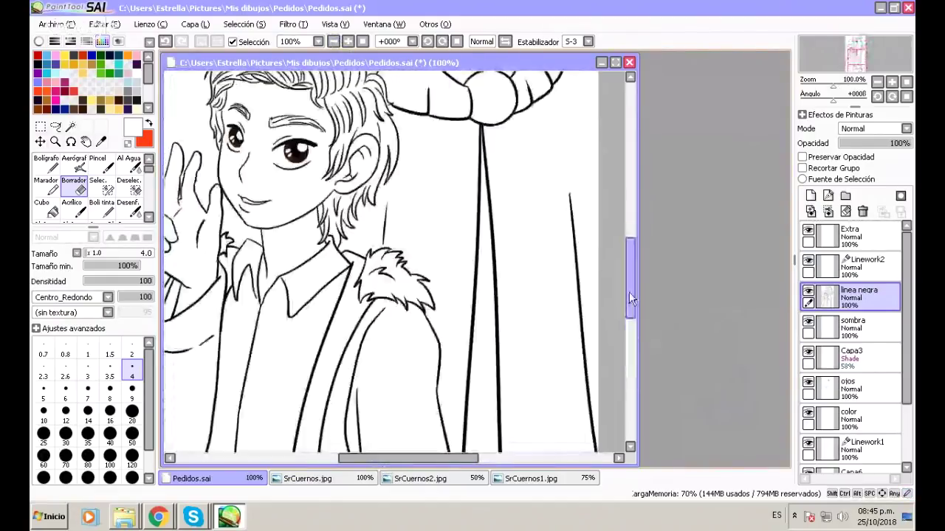
{"action": "left_click", "coordinate": [333, 42]}
{"action": "left_click", "coordinate": [333, 42]}
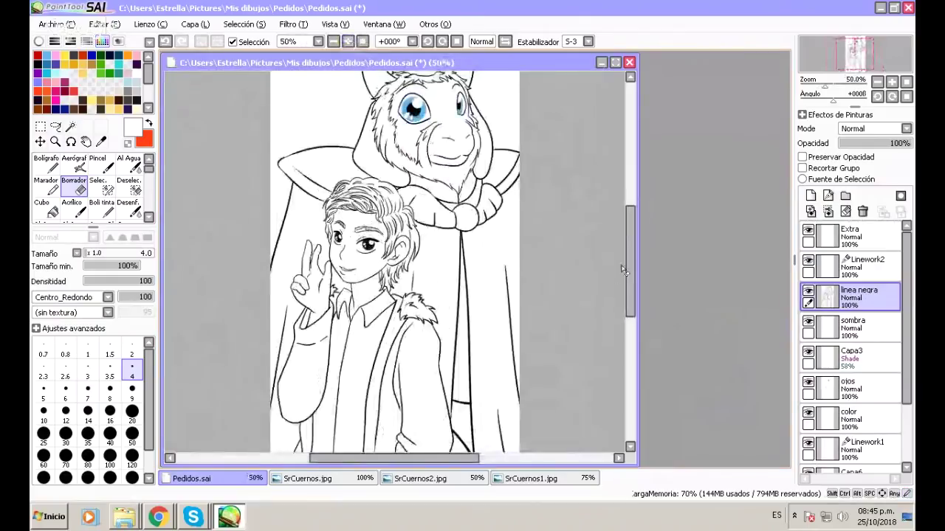
{"action": "scroll", "coordinate": [627, 252], "scroll_direction": "up", "scroll_amount": 3}
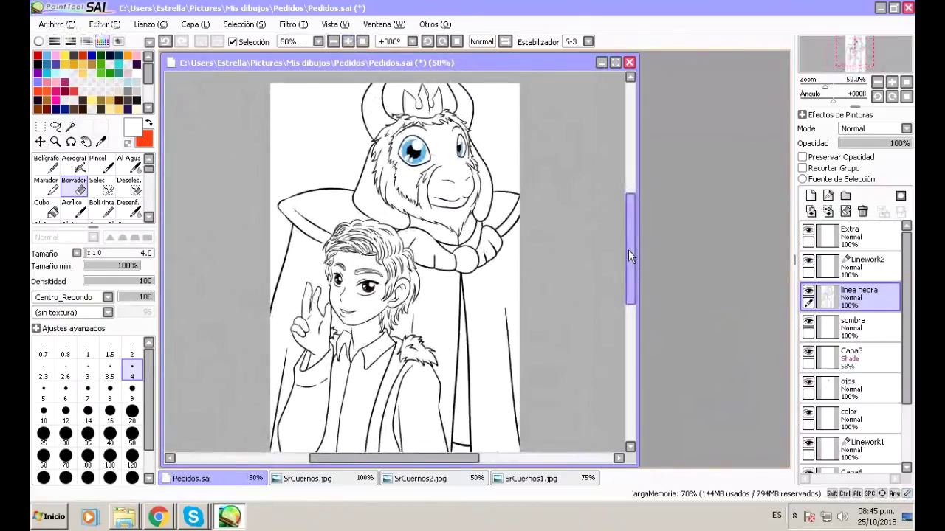
{"action": "left_click", "coordinate": [348, 41]}
{"action": "left_click", "coordinate": [349, 42]}
{"action": "mouse_move", "coordinate": [628, 253]}
{"action": "left_mouse_down"}
{"action": "mouse_move", "coordinate": [629, 236]}
{"action": "mouse_move", "coordinate": [627, 246]}
{"action": "left_mouse_up"}
{"action": "left_click", "coordinate": [334, 41]}
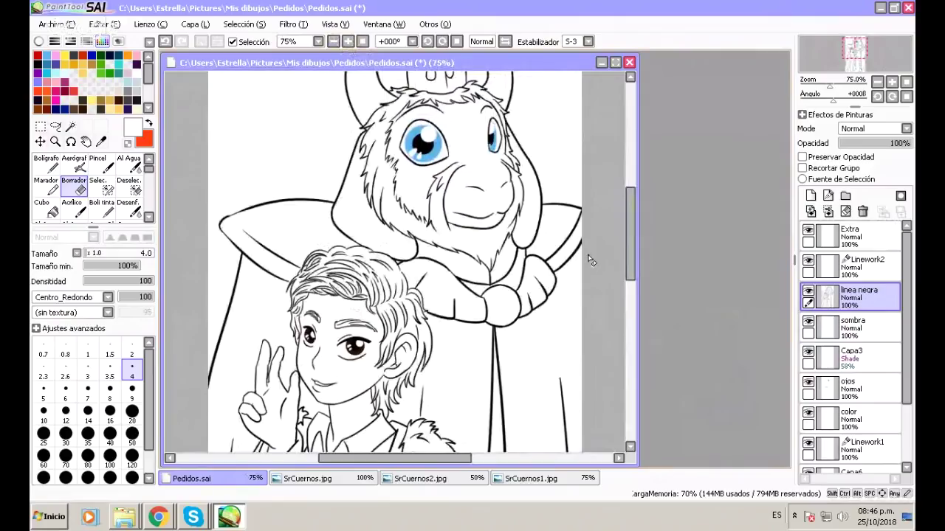
Erase the left part of the horned character's mouth line with the size 20 eraser.
{"action": "left_click", "coordinate": [347, 42]}
{"action": "left_click", "coordinate": [347, 42]}
{"action": "left_click_drag", "start_coordinate": [632, 248], "coordinate": [633, 229]}
{"action": "left_click_drag", "start_coordinate": [406, 454], "coordinate": [432, 457]}
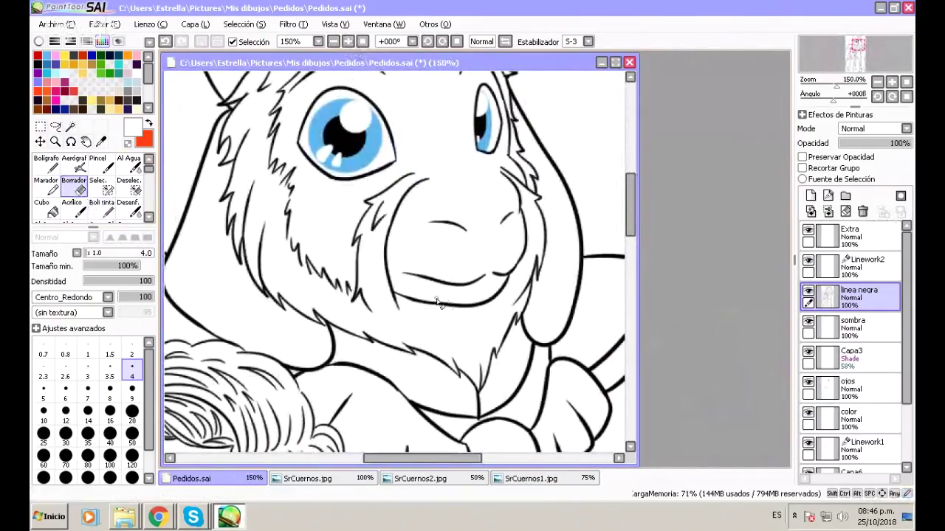
{"action": "left_click", "coordinate": [133, 411]}
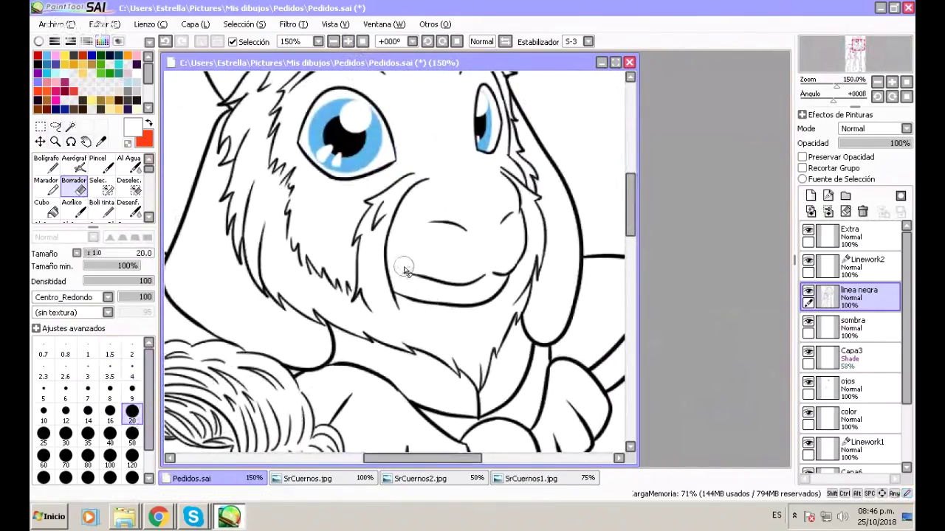
{"action": "left_click_drag", "start_coordinate": [398, 266], "coordinate": [440, 276]}
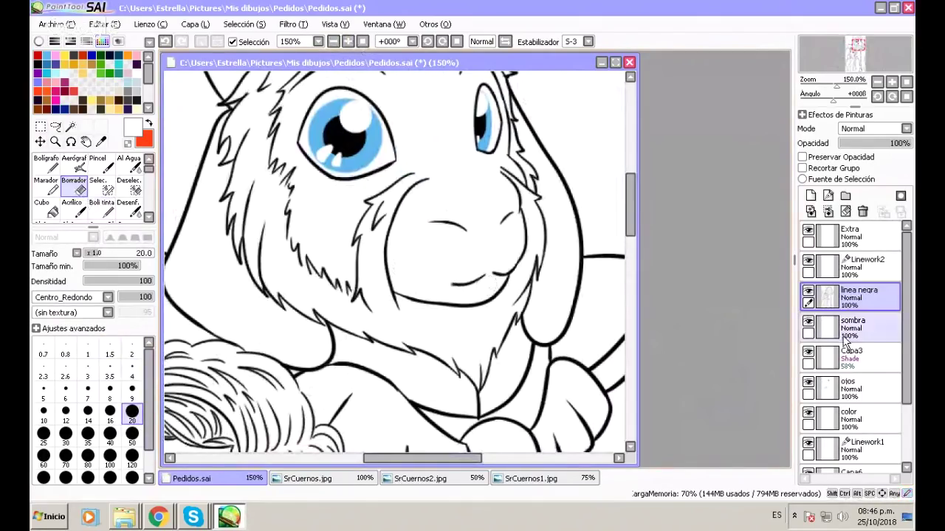
Show the Boceto sketch layer and redraw the left part of the horned character's mouth in black with the size 6 ink pen.
{"action": "scroll", "coordinate": [819, 443], "scroll_direction": "down", "scroll_amount": 3}
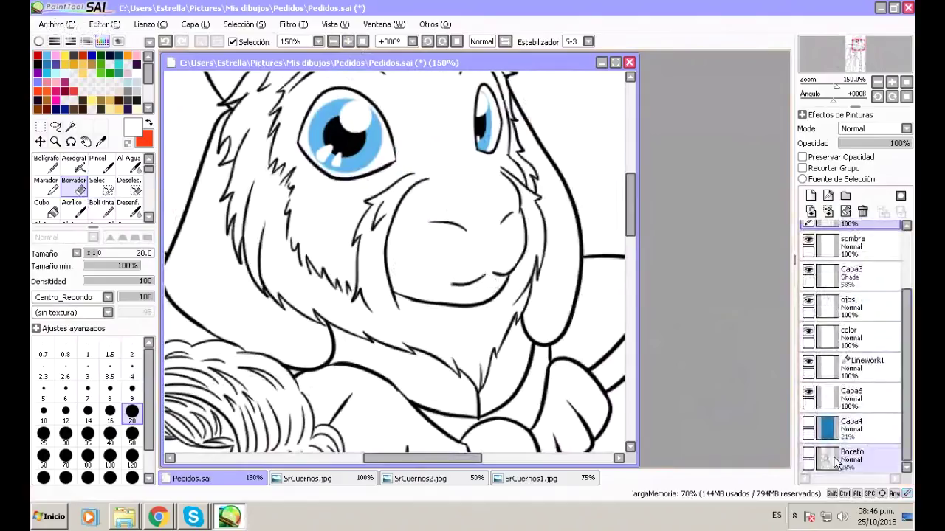
{"action": "left_click", "coordinate": [811, 455]}
{"action": "left_click", "coordinate": [102, 207]}
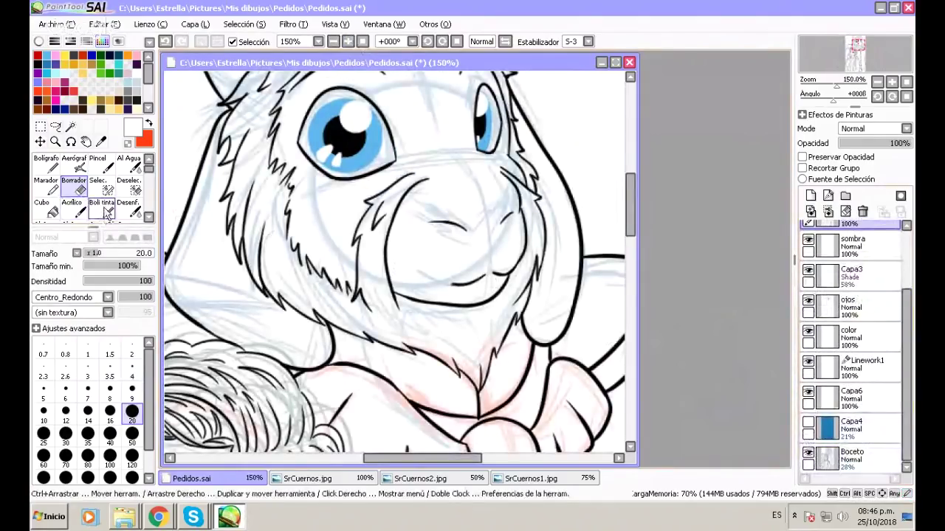
{"action": "left_click", "coordinate": [42, 65]}
{"action": "left_click", "coordinate": [65, 364]}
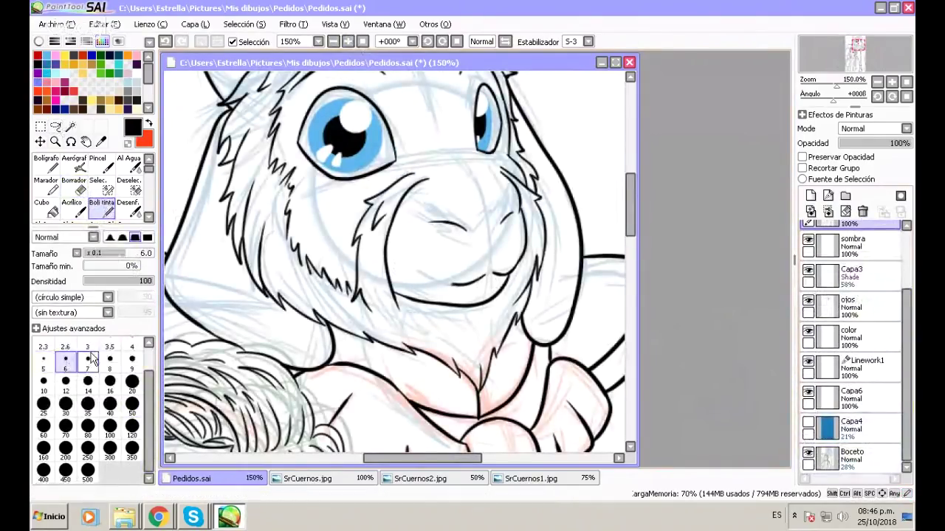
{"action": "left_click", "coordinate": [348, 42]}
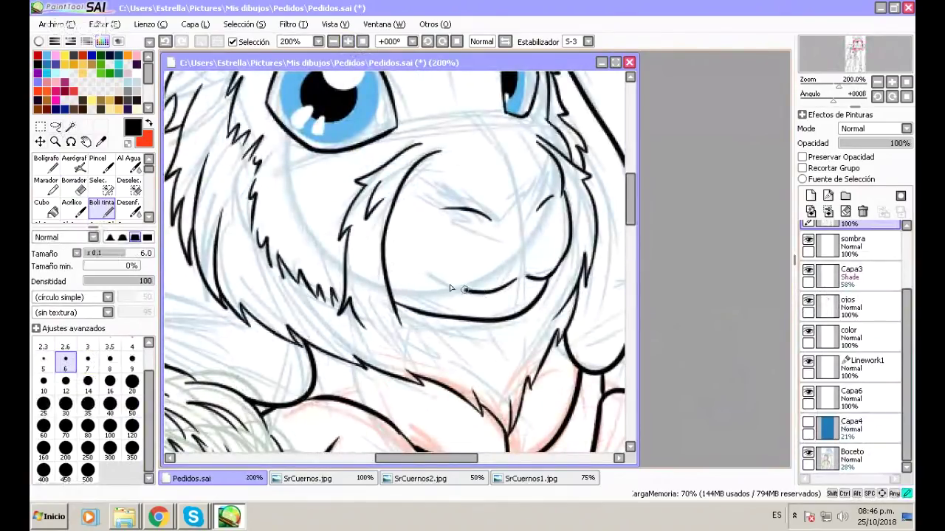
{"action": "left_click_drag", "start_coordinate": [417, 263], "coordinate": [453, 290]}
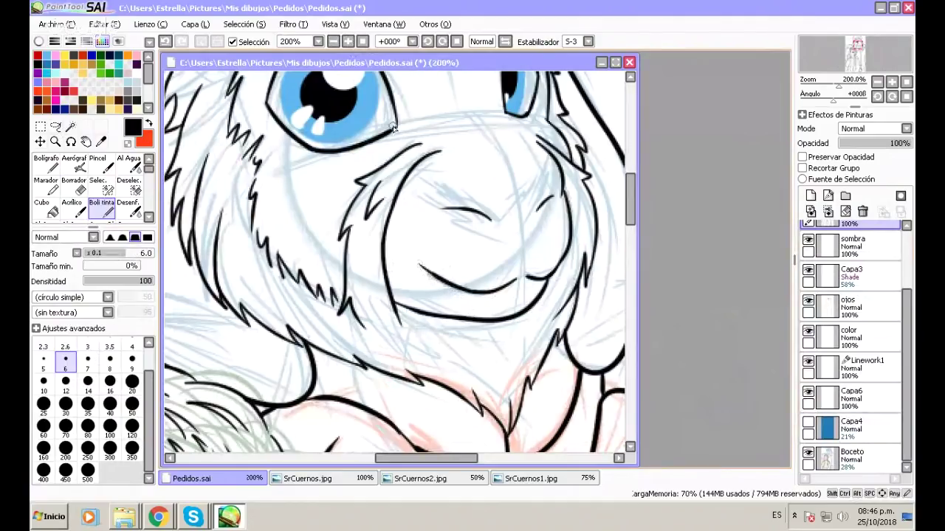
Hide the Boceto sketch layer and check the horned character's redrawn mouth.
{"action": "left_click", "coordinate": [334, 42]}
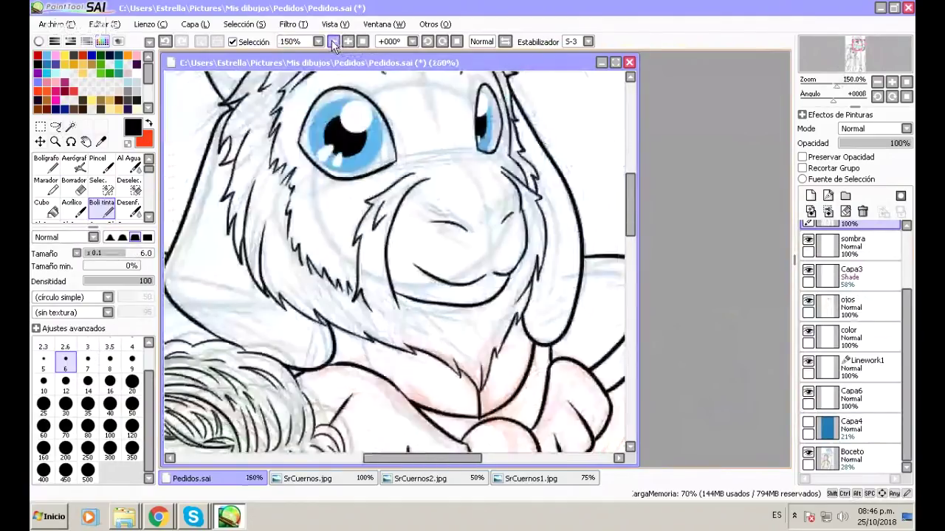
{"action": "left_click", "coordinate": [334, 43]}
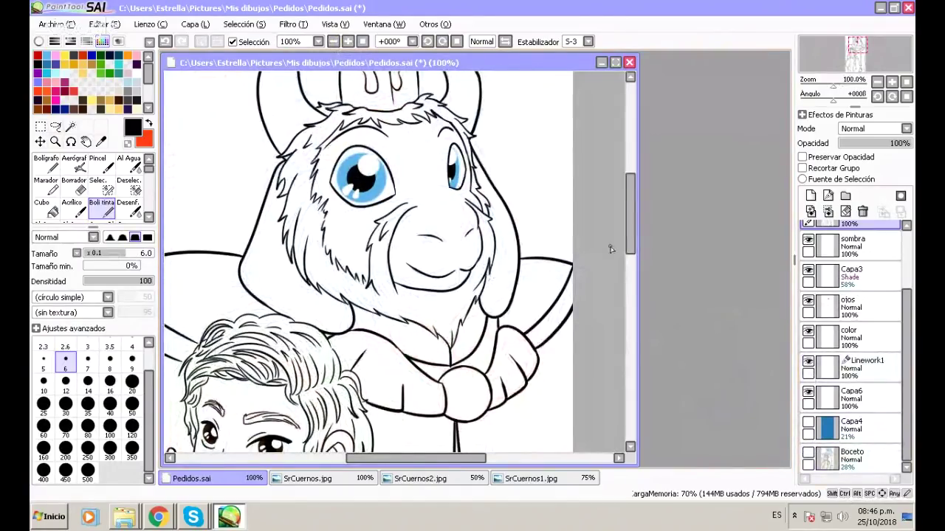
{"action": "mouse_move", "coordinate": [625, 219]}
{"action": "left_mouse_down"}
{"action": "mouse_move", "coordinate": [637, 286]}
{"action": "mouse_move", "coordinate": [631, 232]}
{"action": "left_mouse_up"}
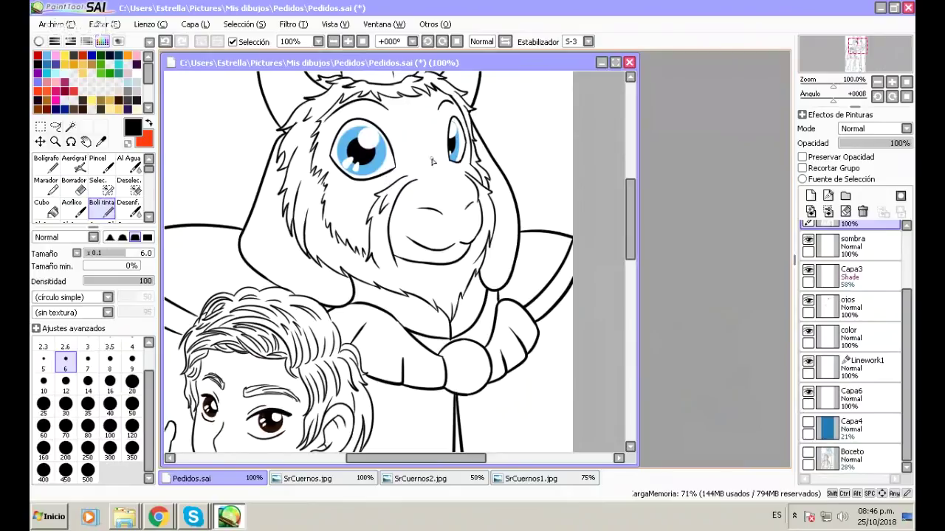
{"action": "left_click", "coordinate": [350, 42]}
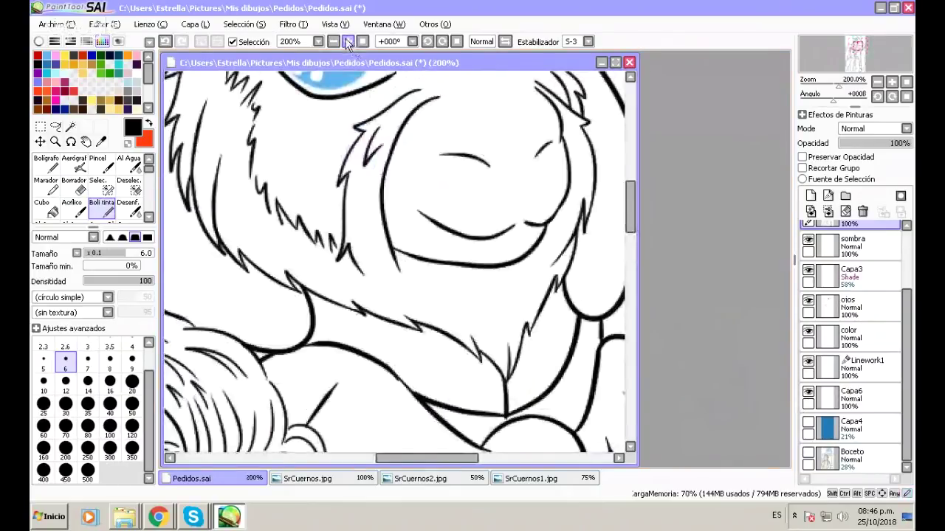
Erase the lower end of the inner line running down from the crown's middle spike with the size 9 eraser.
{"action": "left_click", "coordinate": [334, 41]}
{"action": "left_click", "coordinate": [334, 41]}
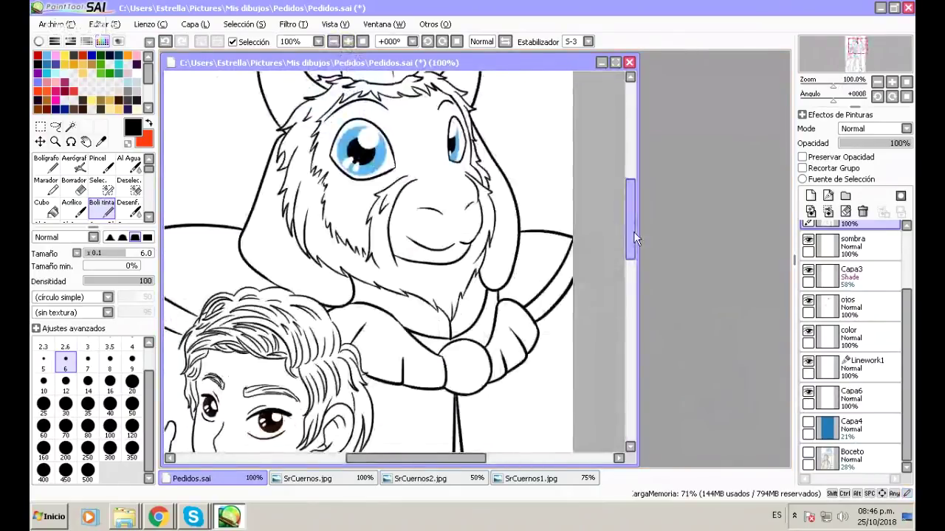
{"action": "left_click_drag", "start_coordinate": [637, 238], "coordinate": [635, 269]}
{"action": "left_click", "coordinate": [332, 43]}
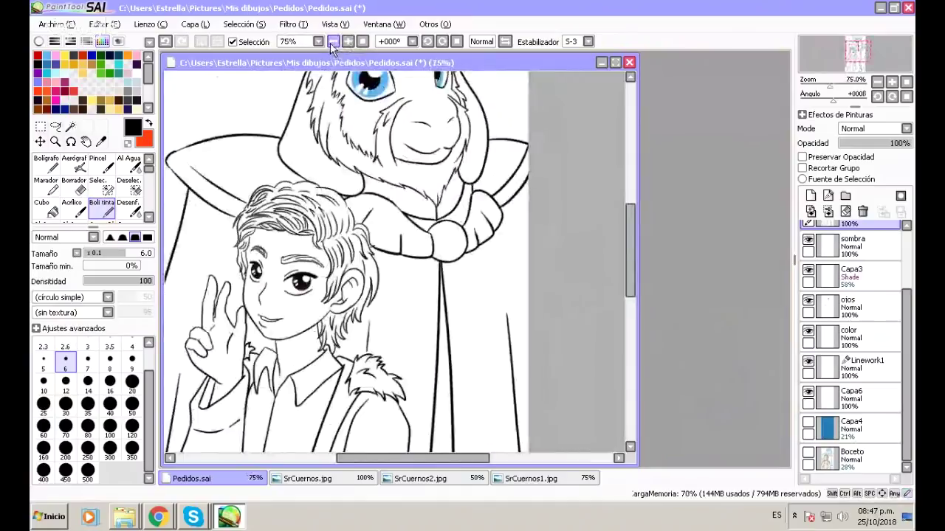
{"action": "left_click", "coordinate": [332, 42]}
{"action": "left_click_drag", "start_coordinate": [630, 267], "coordinate": [633, 180]}
{"action": "left_click", "coordinate": [348, 42]}
{"action": "left_click", "coordinate": [348, 42]}
{"action": "left_click", "coordinate": [348, 42]}
{"action": "key", "text": "e"}
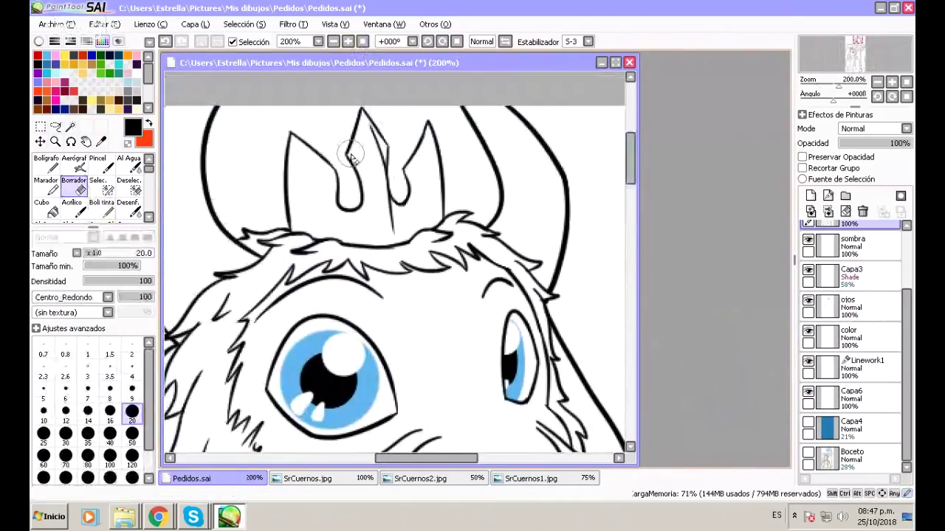
{"action": "left_click_drag", "start_coordinate": [368, 140], "coordinate": [391, 224]}
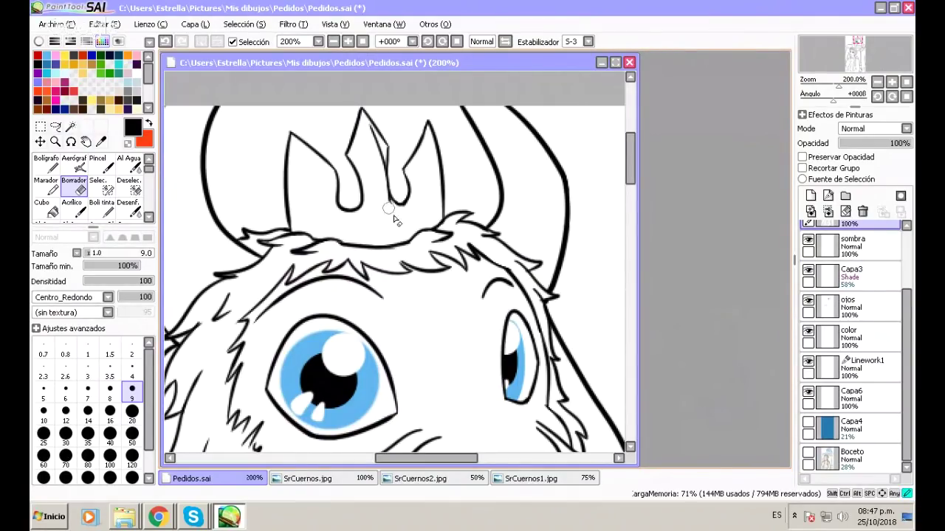
Redraw the lower end of the crown's middle spike inner line in black with the size 6 ink pen.
{"action": "left_click", "coordinate": [102, 208]}
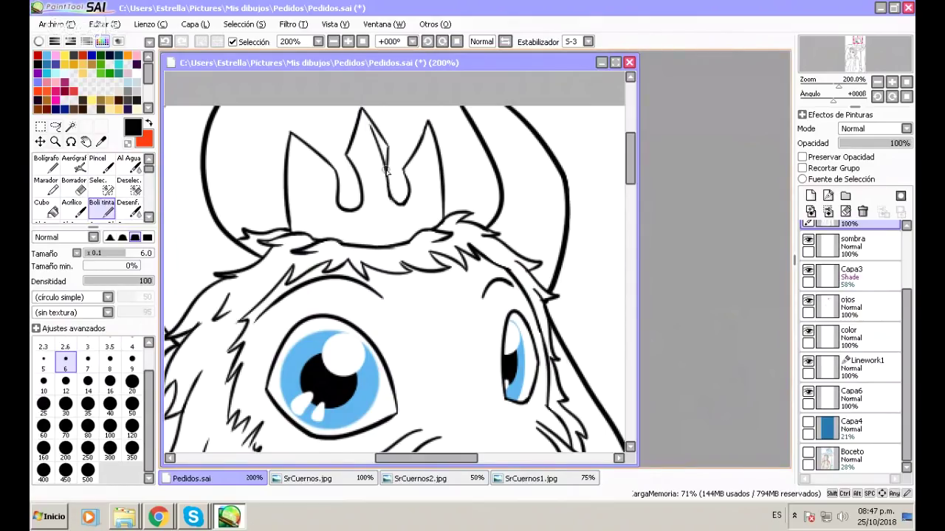
{"action": "left_click_drag", "start_coordinate": [385, 169], "coordinate": [385, 223]}
{"action": "key", "text": "e"}
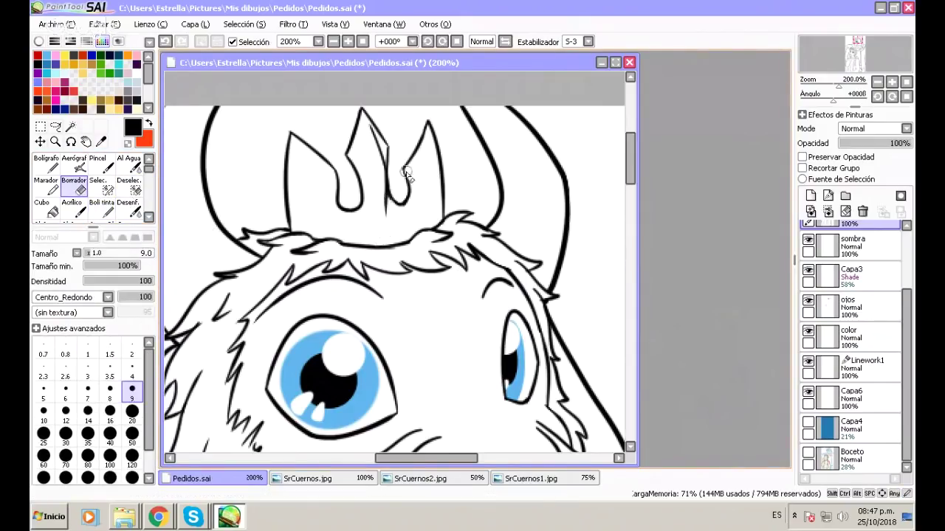
{"action": "left_click", "coordinate": [333, 42]}
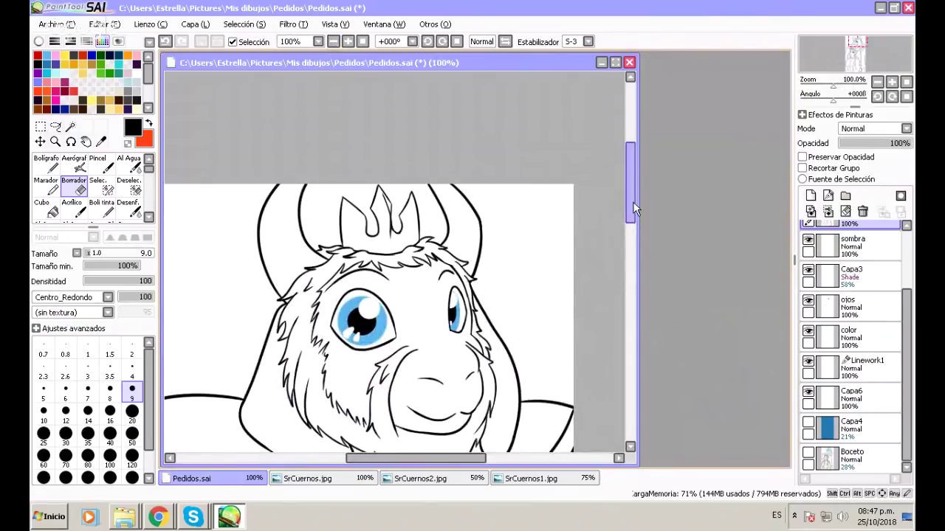
Ink over the angular bend in the right horn's outer outline in black with the size 6 ink pen.
{"action": "left_click", "coordinate": [347, 41]}
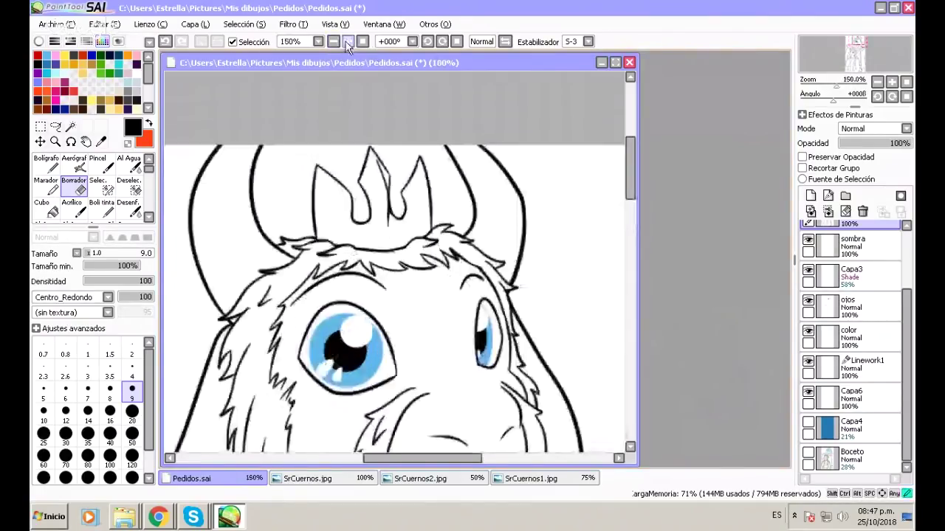
{"action": "left_click_drag", "start_coordinate": [442, 459], "coordinate": [468, 462]}
{"action": "key", "text": "n"}
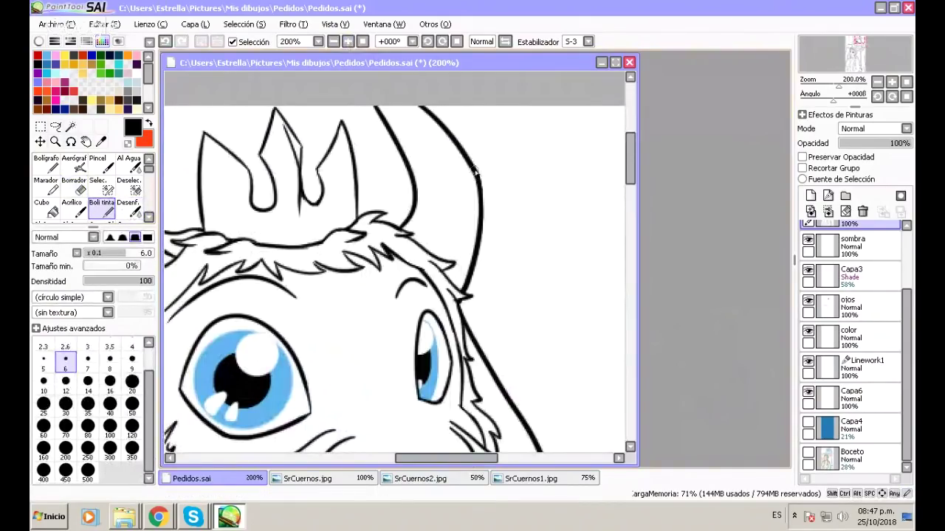
{"action": "left_click_drag", "start_coordinate": [477, 171], "coordinate": [485, 222]}
{"action": "left_click", "coordinate": [332, 41]}
{"action": "left_click", "coordinate": [333, 42]}
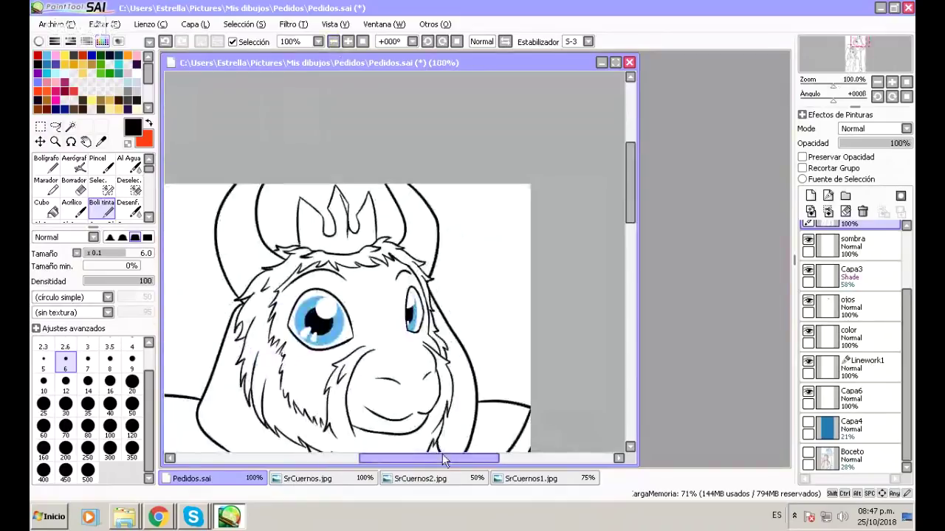
{"action": "left_click", "coordinate": [333, 41]}
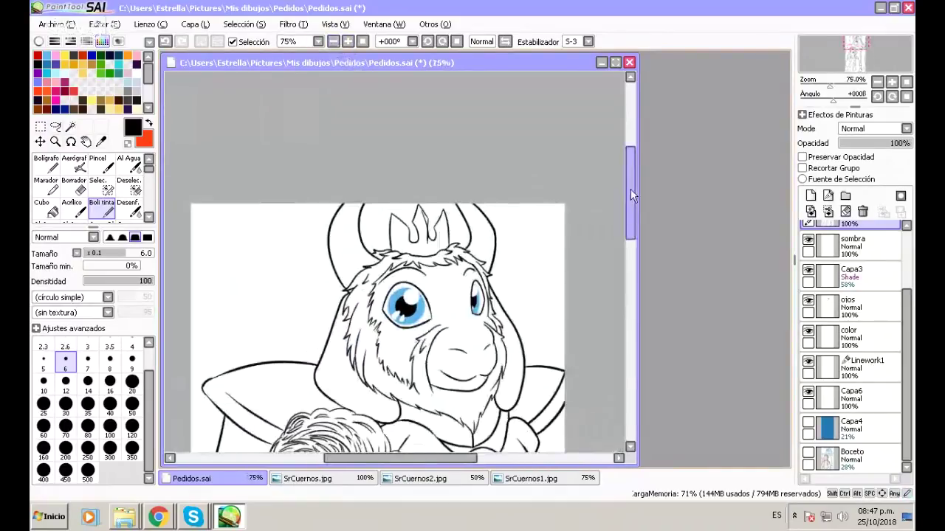
Draw a slanted black line from the cape's left collar point to the canvas edge with the size 7 ink pen.
{"action": "left_click_drag", "start_coordinate": [630, 194], "coordinate": [633, 244]}
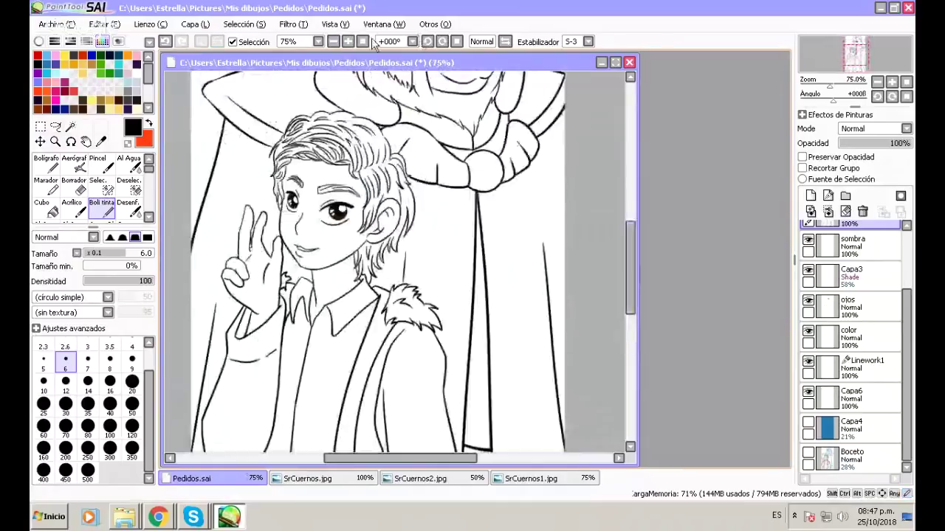
{"action": "left_click", "coordinate": [333, 41]}
{"action": "mouse_move", "coordinate": [629, 273]}
{"action": "left_mouse_down"}
{"action": "mouse_move", "coordinate": [628, 257]}
{"action": "mouse_move", "coordinate": [631, 275]}
{"action": "left_mouse_up"}
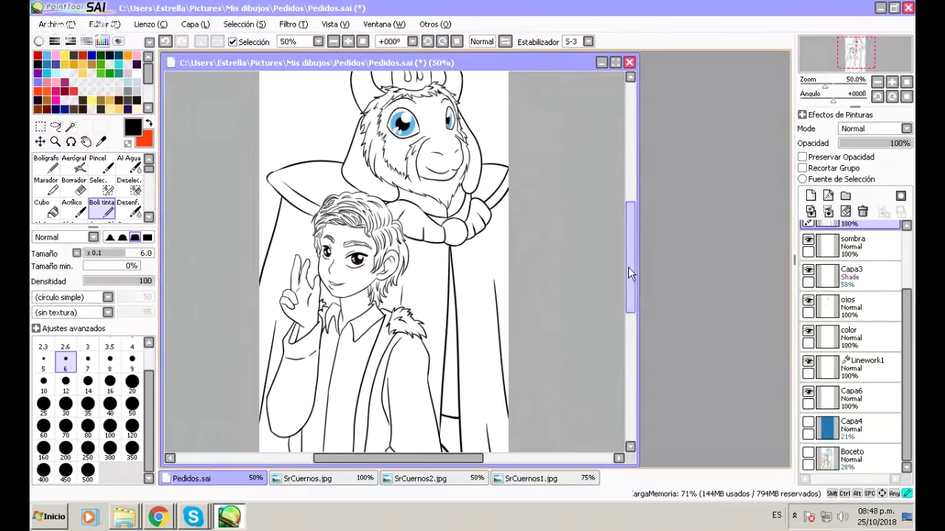
{"action": "mouse_move", "coordinate": [628, 266]}
{"action": "left_mouse_down"}
{"action": "mouse_move", "coordinate": [630, 255]}
{"action": "mouse_move", "coordinate": [634, 281]}
{"action": "mouse_move", "coordinate": [631, 259]}
{"action": "mouse_move", "coordinate": [622, 275]}
{"action": "left_mouse_up"}
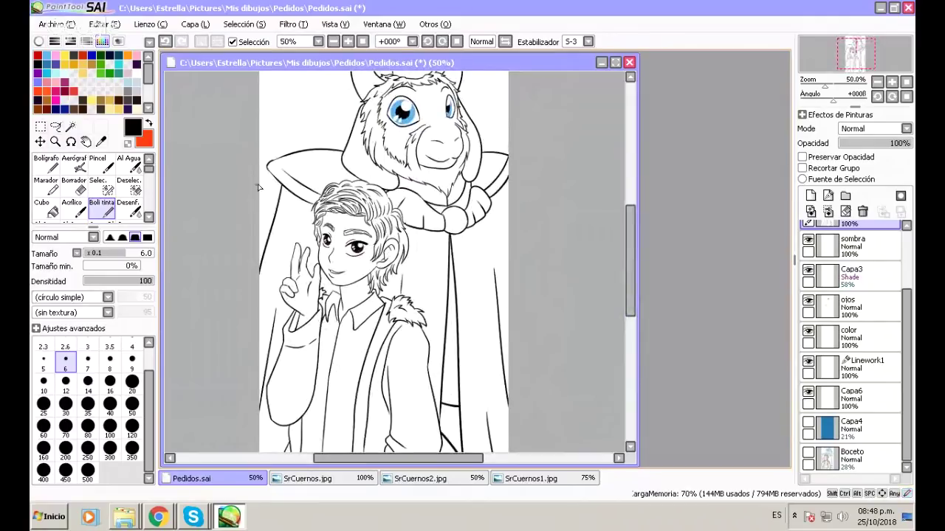
{"action": "key", "text": "e"}
{"action": "left_click", "coordinate": [108, 211]}
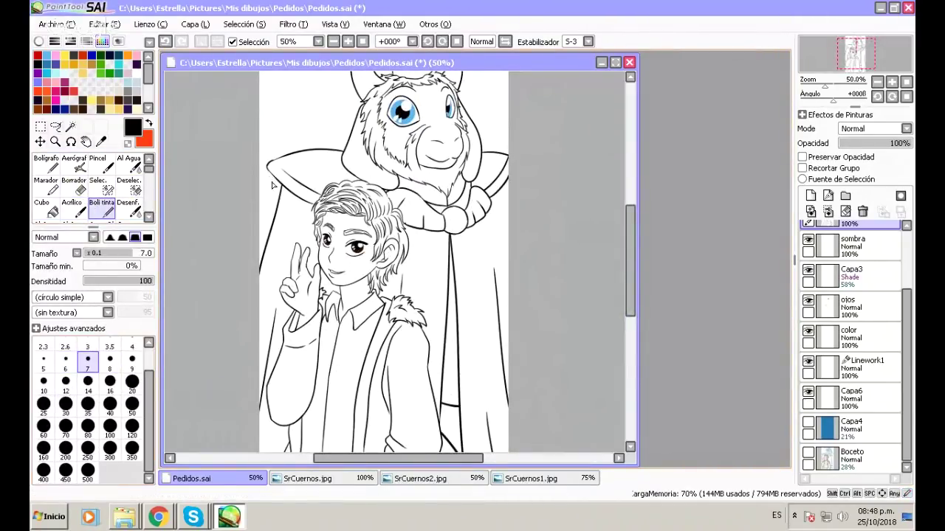
{"action": "left_click_drag", "start_coordinate": [274, 177], "coordinate": [259, 202]}
{"action": "mouse_move", "coordinate": [632, 273]}
{"action": "left_mouse_down"}
{"action": "mouse_move", "coordinate": [633, 293]}
{"action": "mouse_move", "coordinate": [629, 258]}
{"action": "left_mouse_up"}
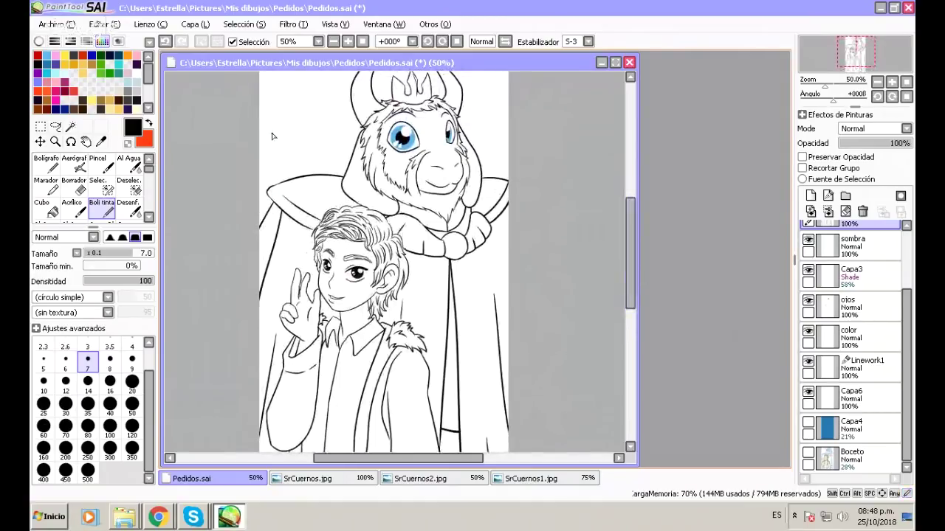
Save the drawing Pedidos.sai and shrink the program window to uncover the live stream chat behind it.
{"action": "left_click", "coordinate": [56, 23]}
{"action": "left_click", "coordinate": [55, 107]}
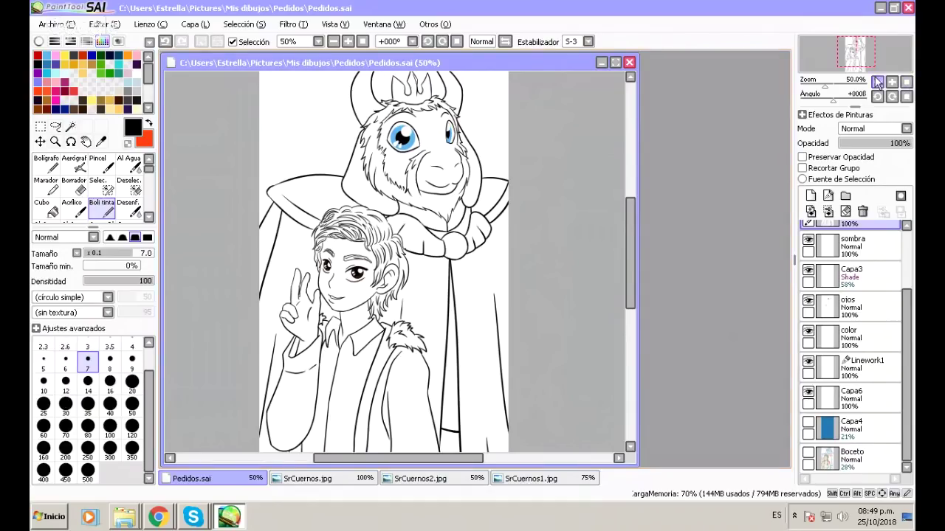
{"action": "left_click", "coordinate": [895, 8]}
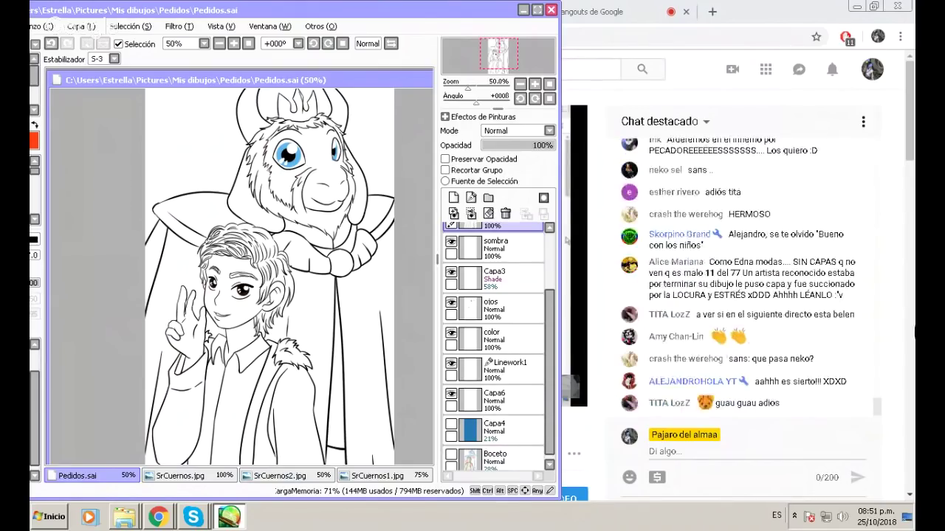
Switch to the Chrome window with the YouTube stream and show the Hangouts de Google page.
{"action": "left_click", "coordinate": [158, 517]}
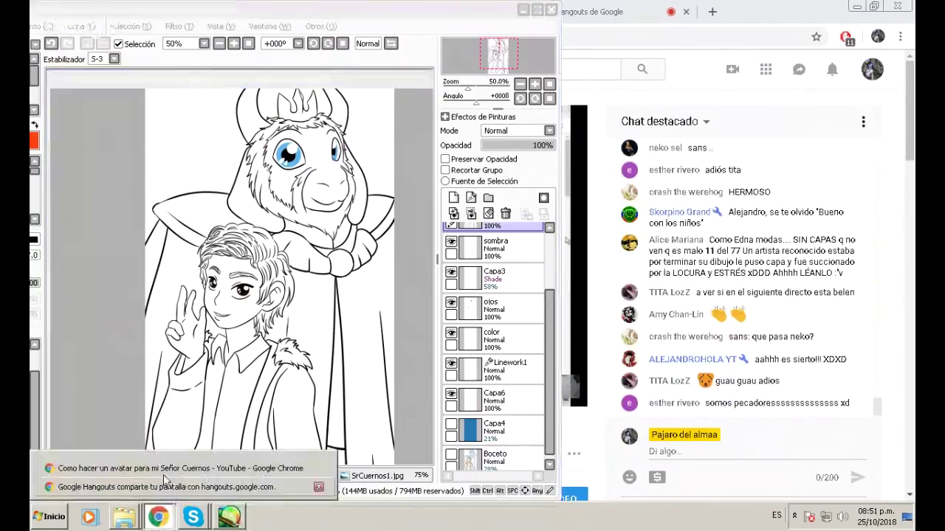
{"action": "left_click", "coordinate": [165, 471]}
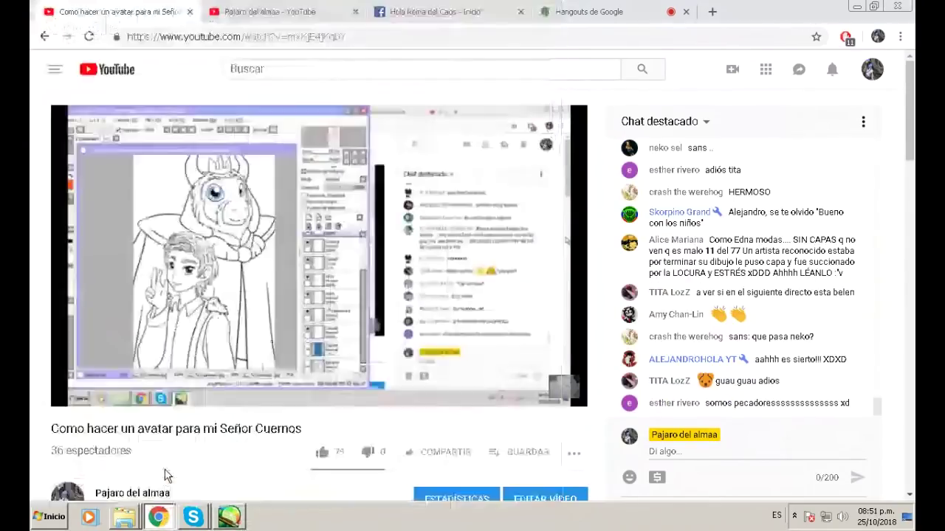
{"action": "left_click", "coordinate": [594, 12]}
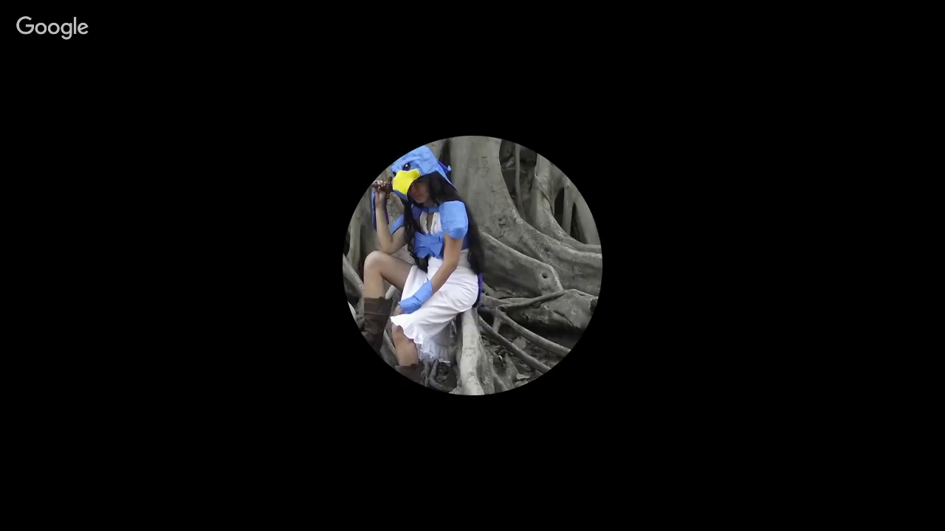